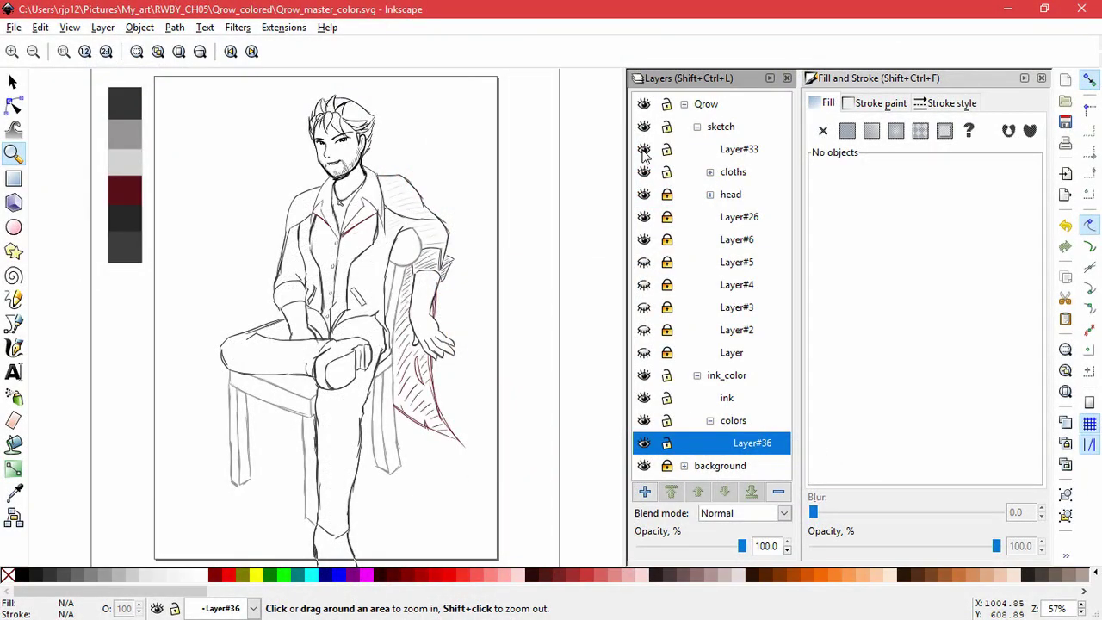
- Hide the hatching on Layer#33 in the sketch group and collapse the group
left_click(644, 150)
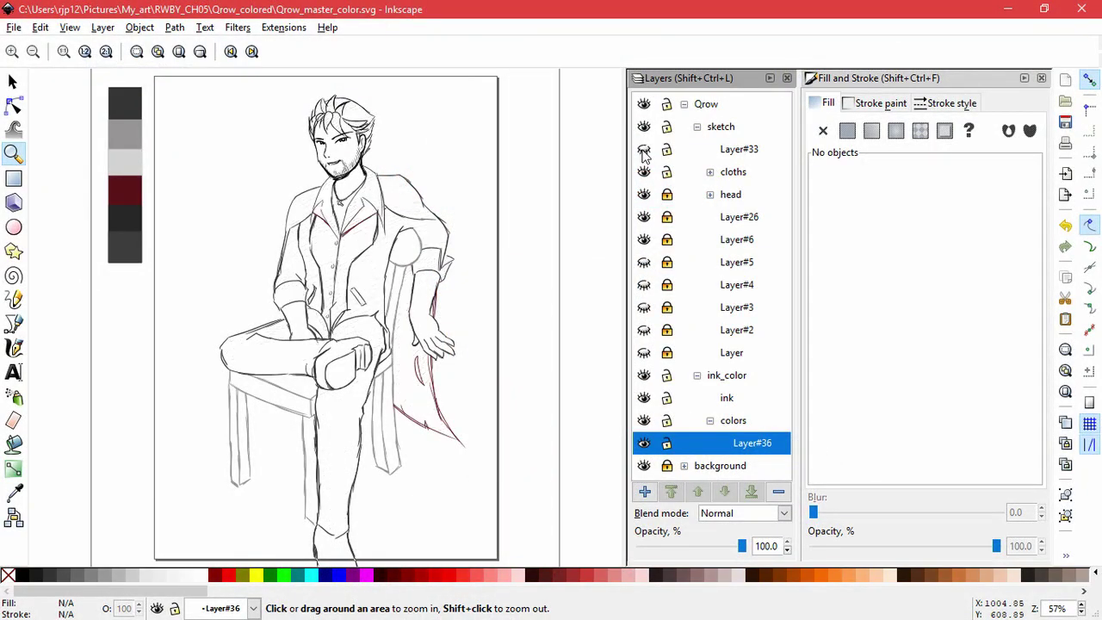
left_click(697, 126)
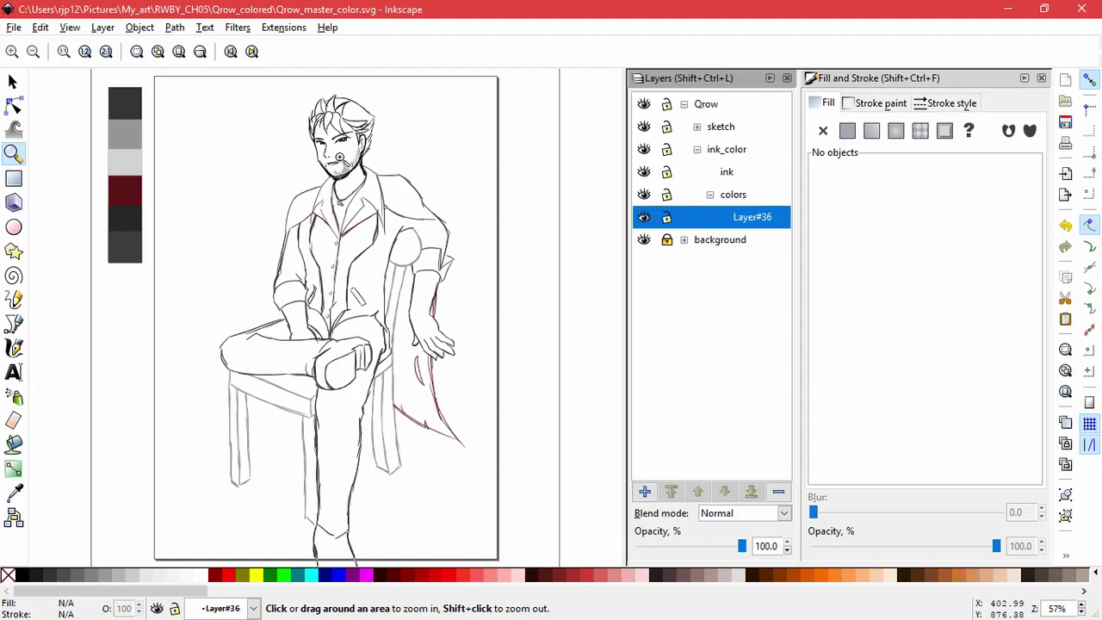
left_click(12, 81)
scroll(341, 142, "up", 5)
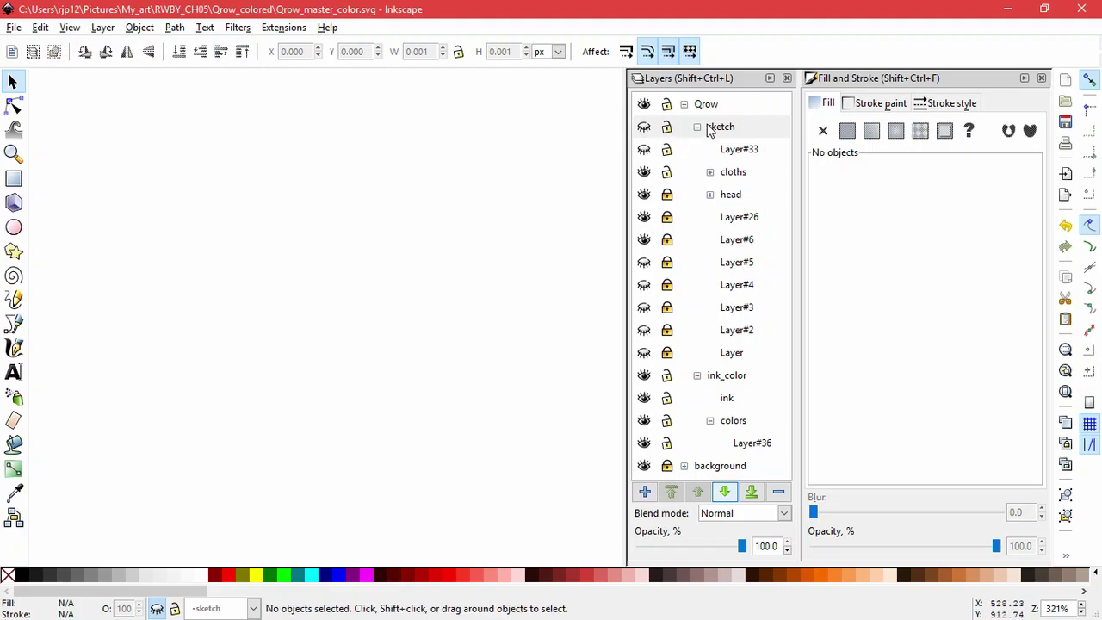
- Show the sketch layer group, collapse it, and make Layer#36 under colors the active layer
left_click(645, 128)
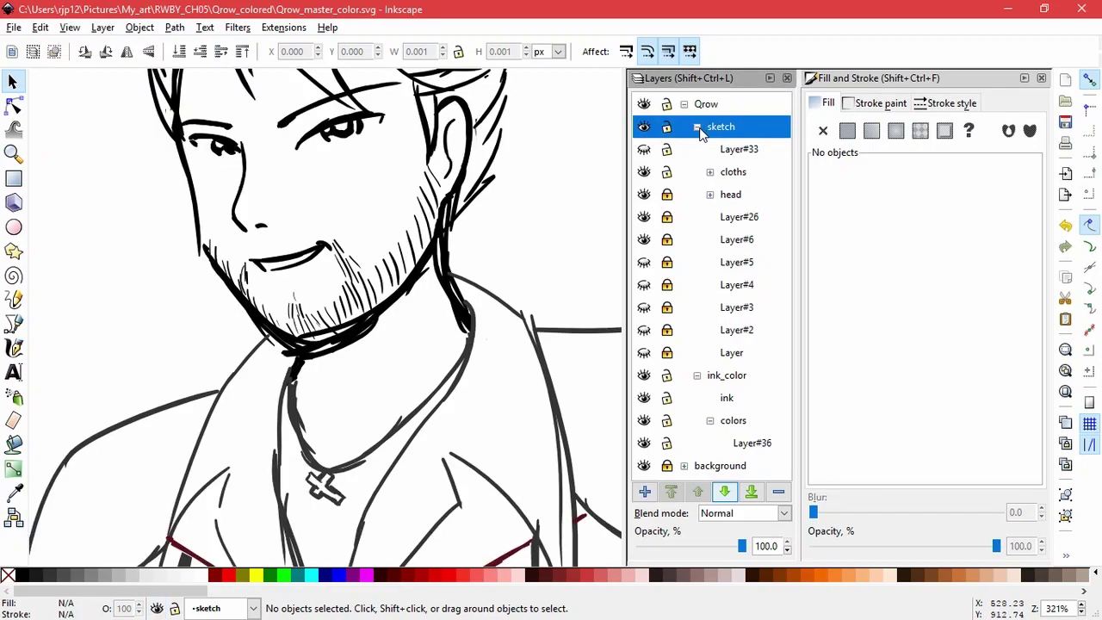
left_click(698, 127)
left_click(742, 218)
left_click_drag(444, 209, 503, 342)
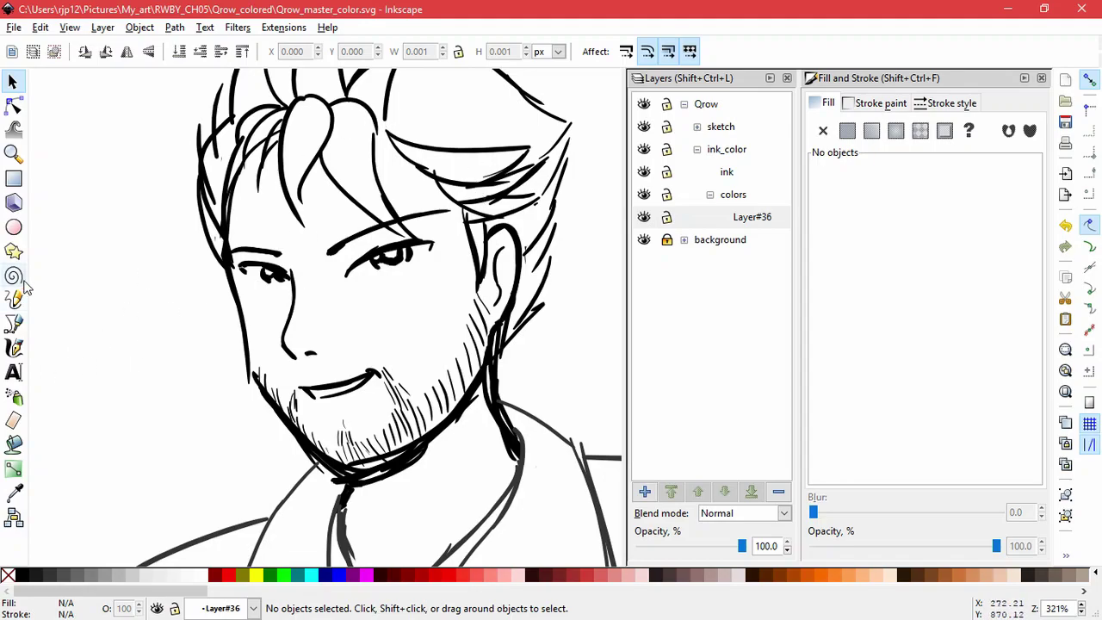
- Hide the beard stubble on Layer#16 inside the sketch's head group, and collapse the head and sketch groups
left_click(696, 127)
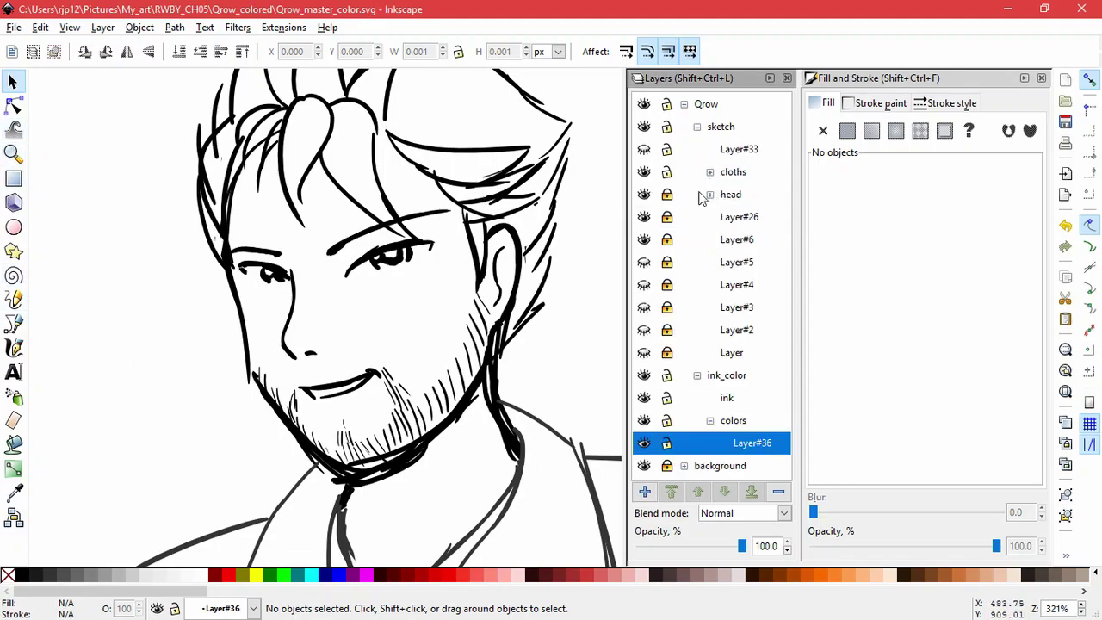
left_click(710, 194)
scroll(757, 430, "down", 3)
left_click(646, 295)
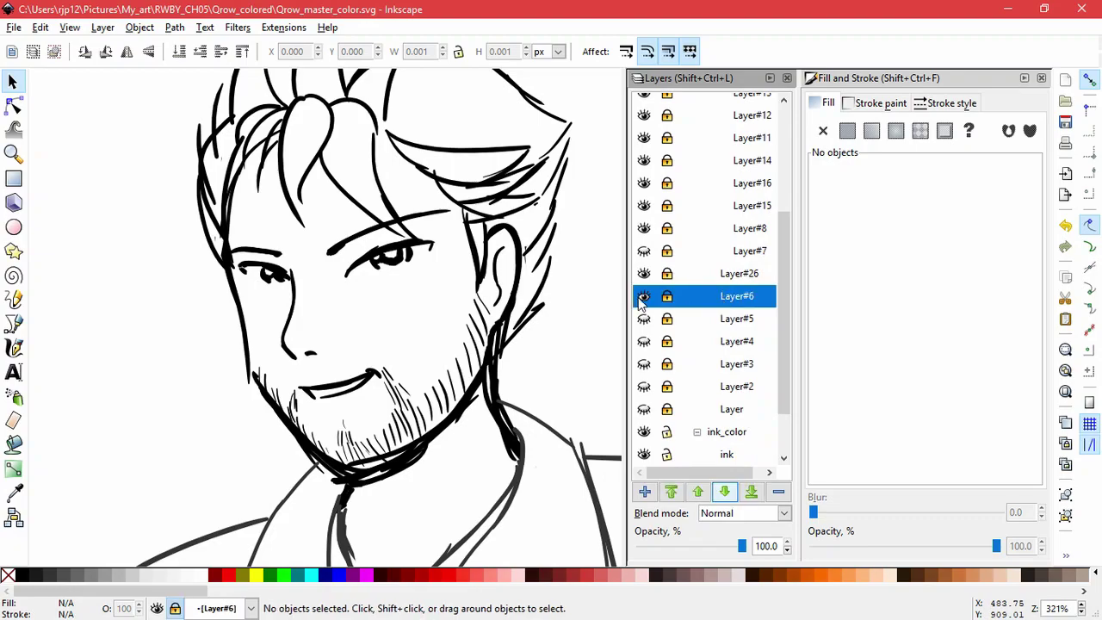
left_click(644, 182)
scroll(775, 215, "up", 5)
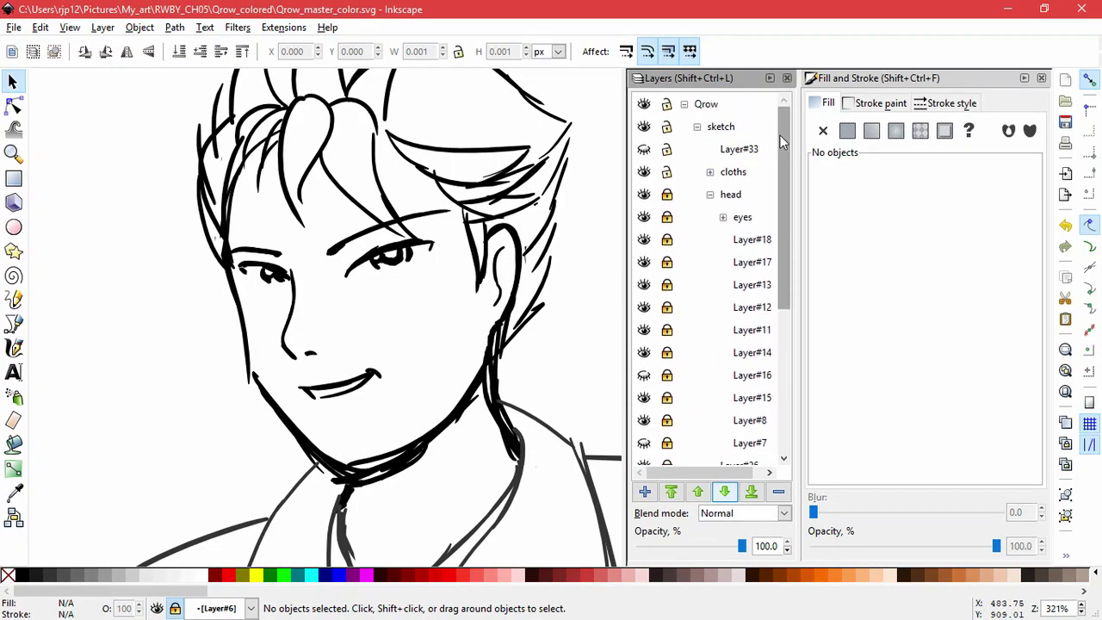
left_click(709, 194)
left_click(709, 128)
left_click(698, 127)
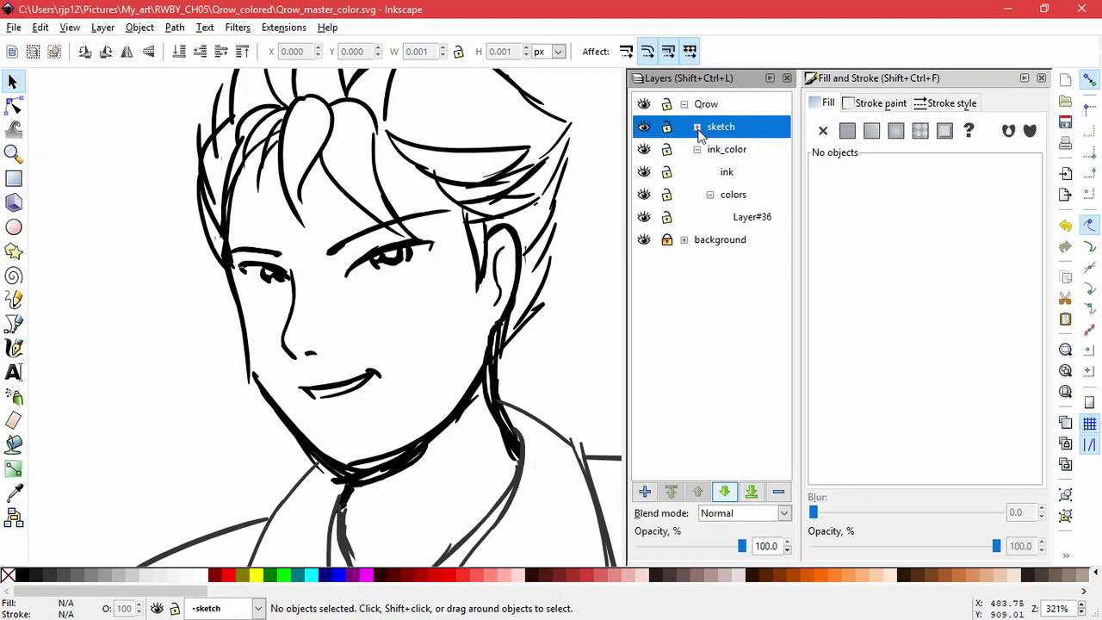
- Return to Layer#36 under colors as the active layer
left_click(780, 513)
left_click(743, 549)
left_click(752, 219)
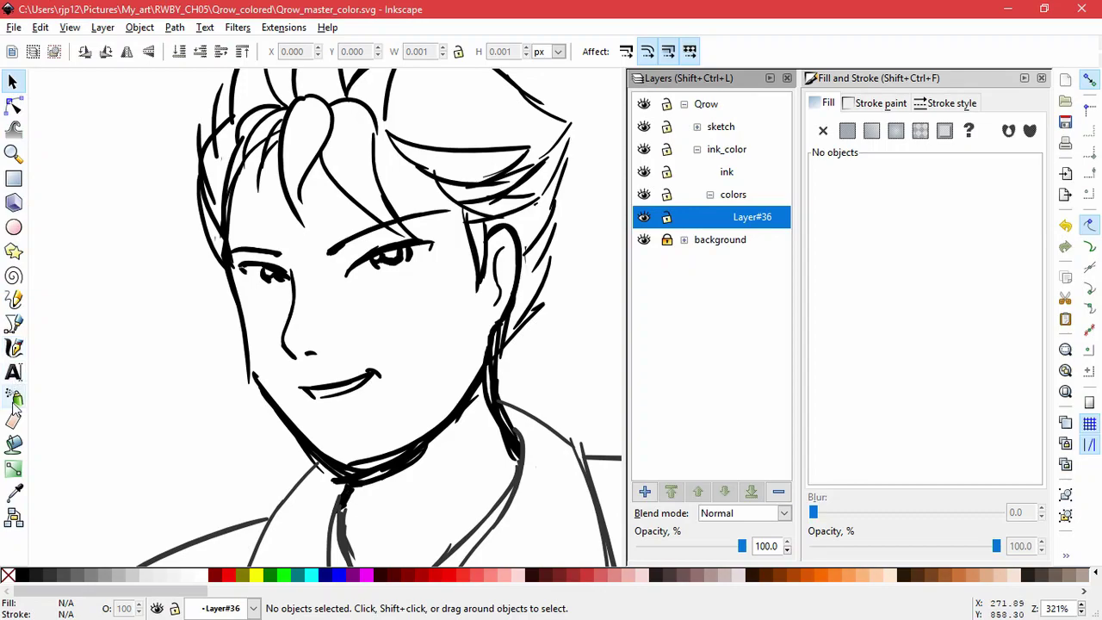
- Try to bucket-fill the face area on Layer#36, and undo the fill
left_click(13, 445)
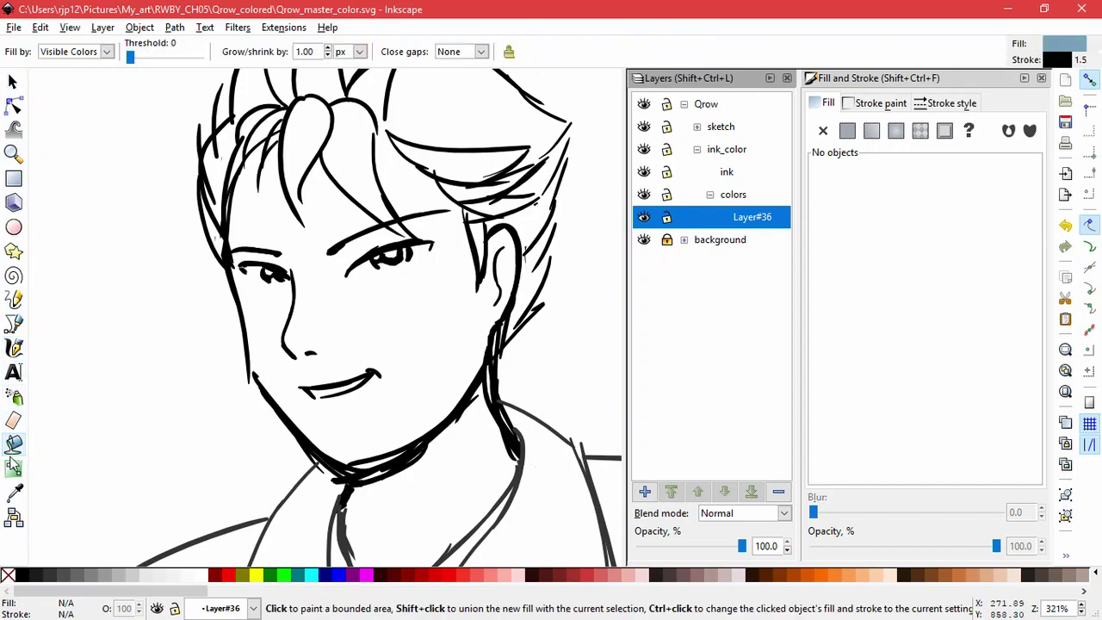
left_click(421, 347)
key("ctrl+z")
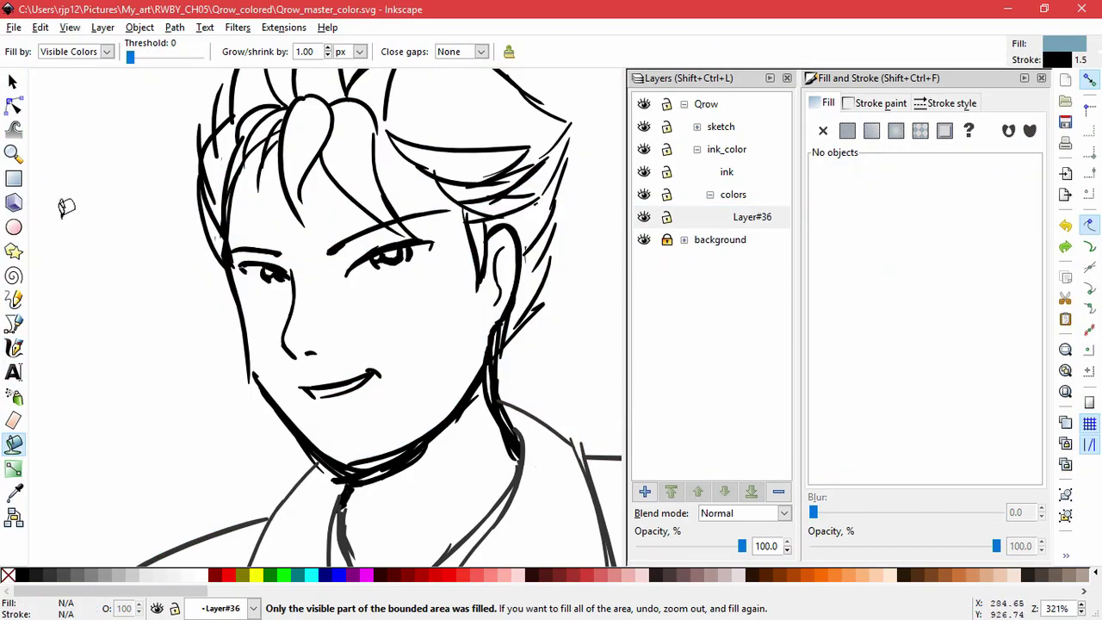
- Draw a short diagonal calligraphic stroke on the forehead beside the hair and select it
left_click(14, 326)
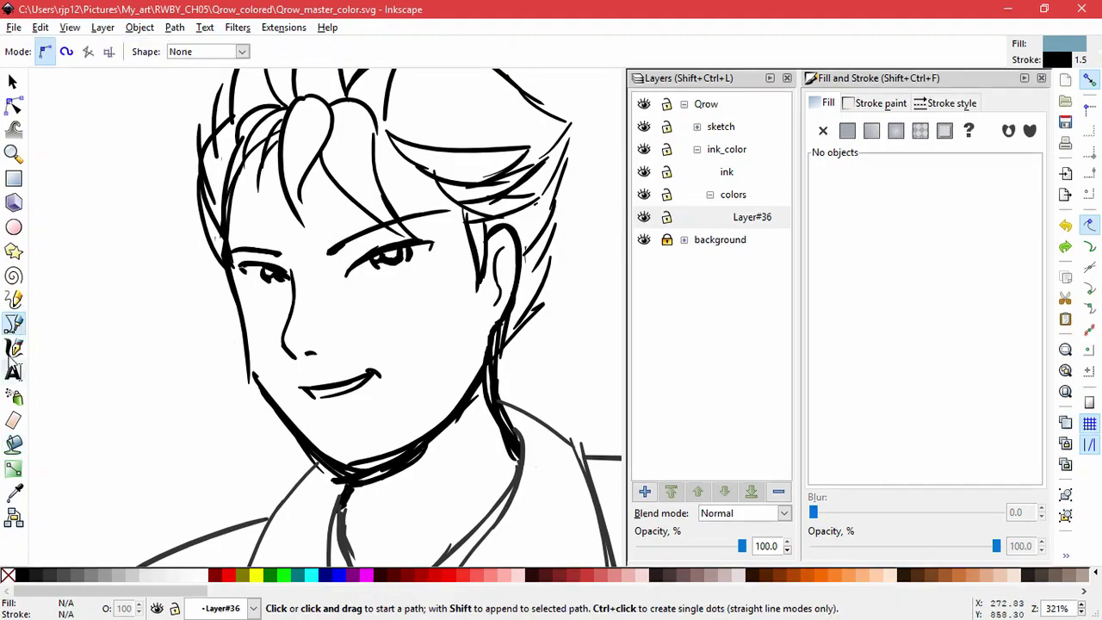
key("c")
left_click_drag(373, 140, 427, 184)
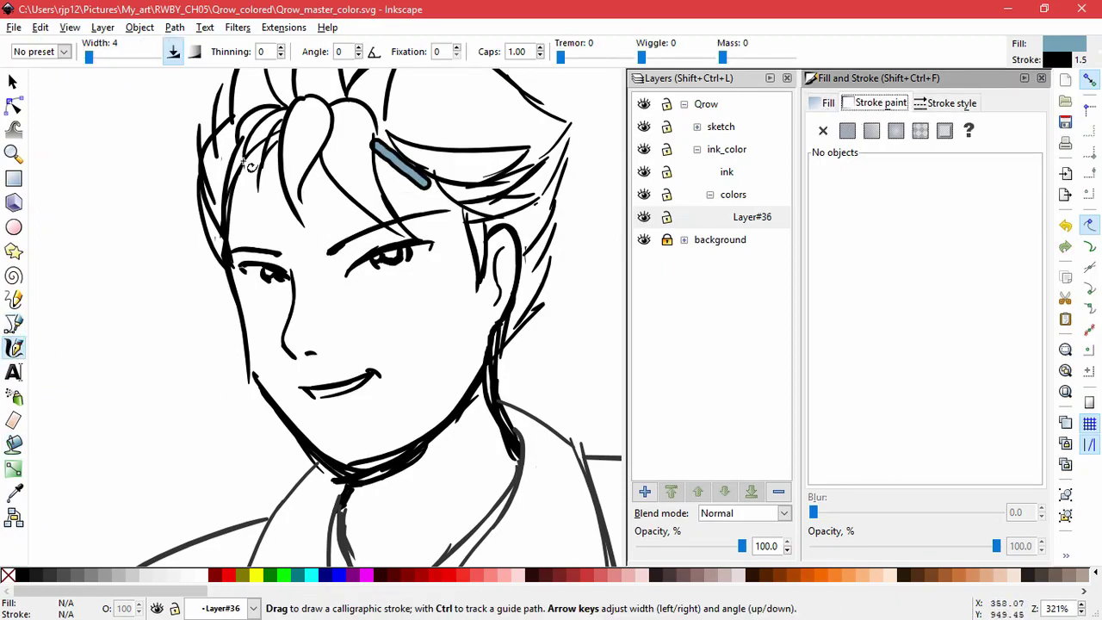
key("s")
left_click(391, 168)
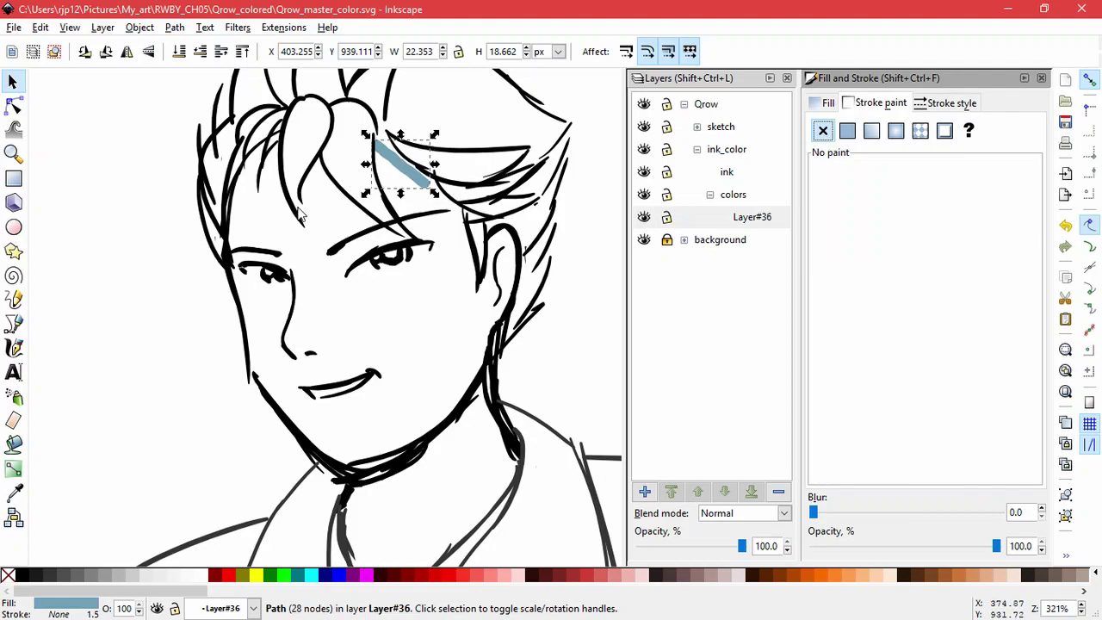
- Set the forehead stroke's fill to the skin tone f3dbc8ff, and delete the stroke
left_click(827, 103)
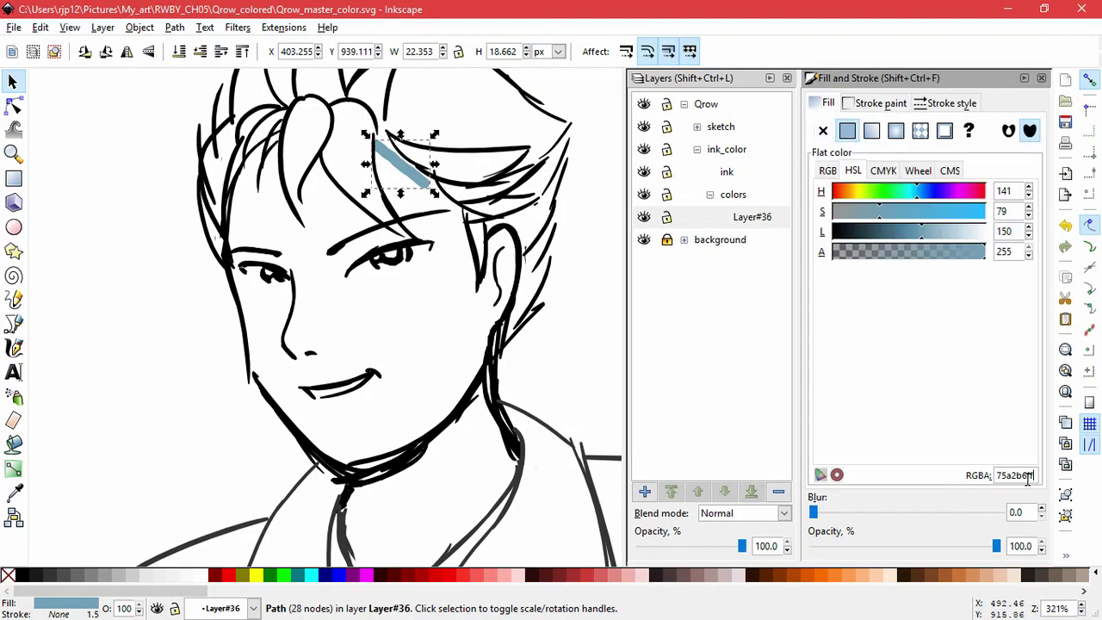
type("F3DBC8ff")
left_click_drag(391, 161, 399, 177)
key("Delete")
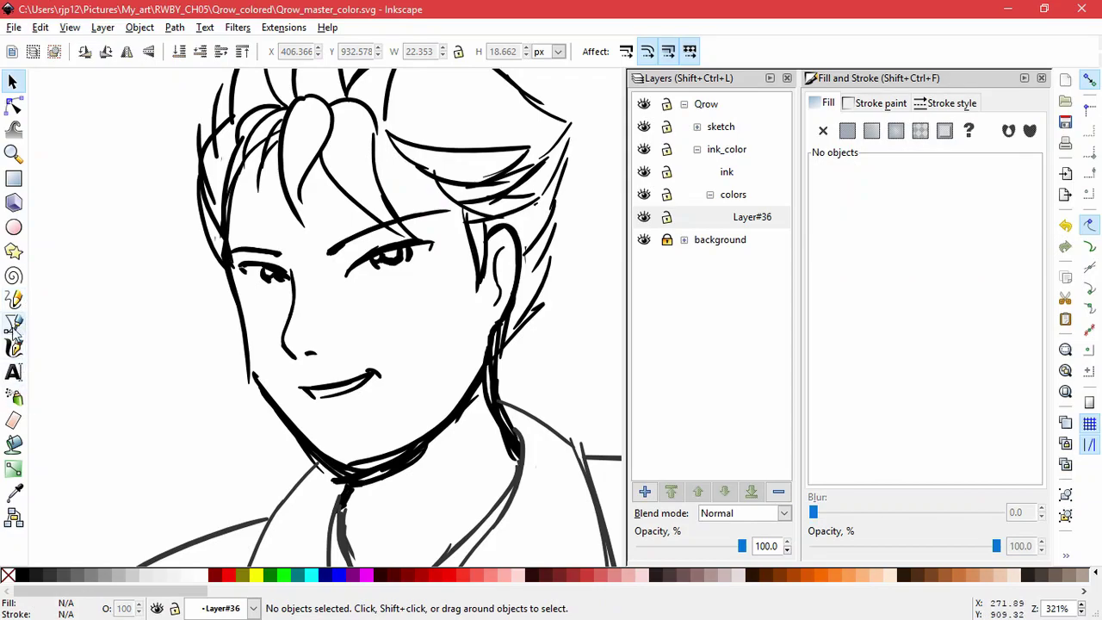
- Draw a small closed skin-toned shape with the Bezier pen on the forehead, following the edge of the swept hair
left_click(13, 347)
left_click(13, 323)
left_click(376, 127)
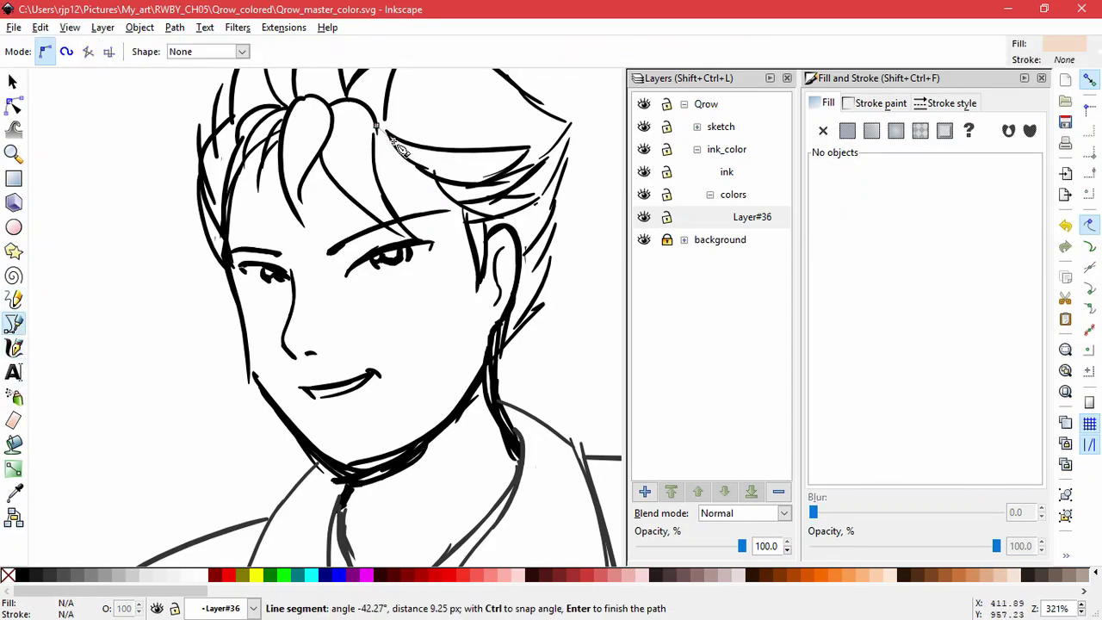
left_click(436, 177)
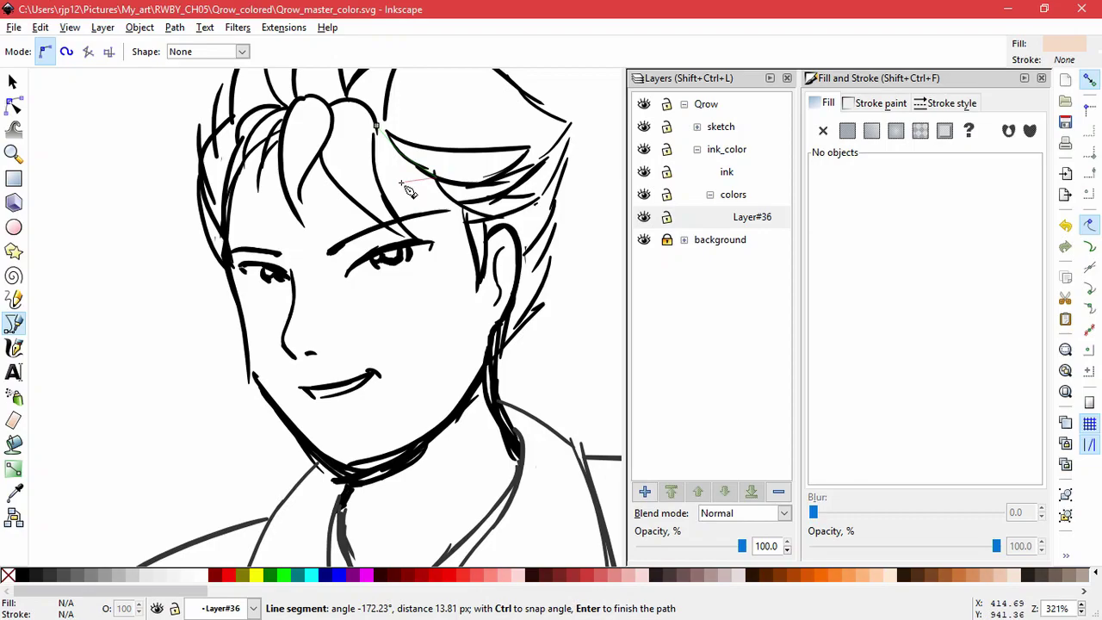
left_click(394, 173)
left_click(376, 159)
left_click(379, 126)
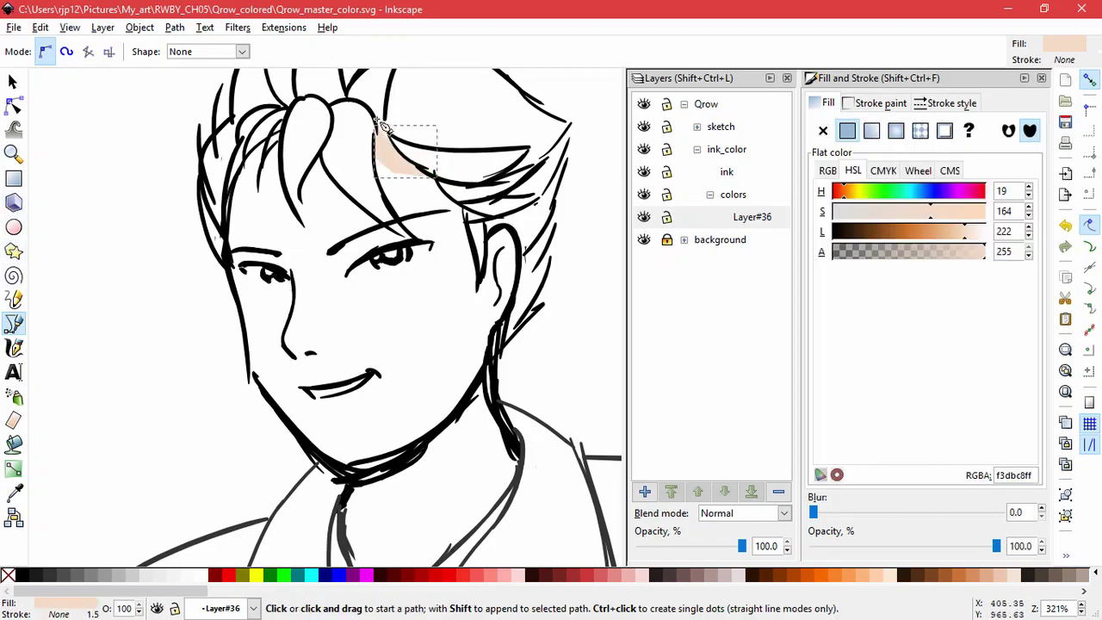
- Draw a small closed skin-toned shape with the Bezier pen along the cheek's outer edge beside the mouth
left_click(245, 340)
left_click(252, 373)
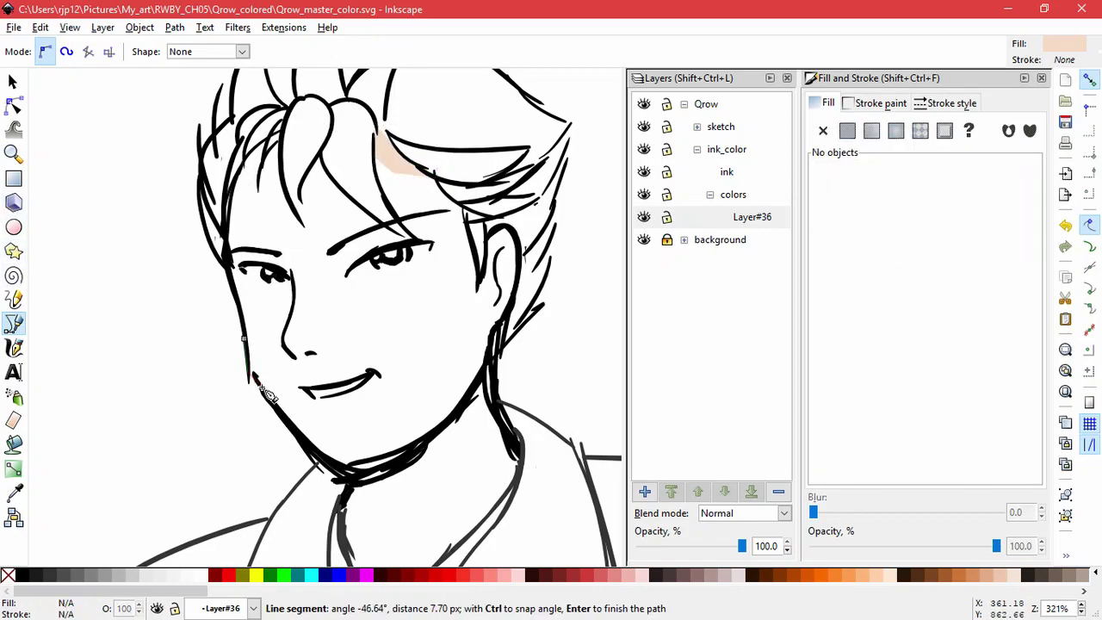
left_click(265, 388)
left_click(282, 384)
left_click(246, 340)
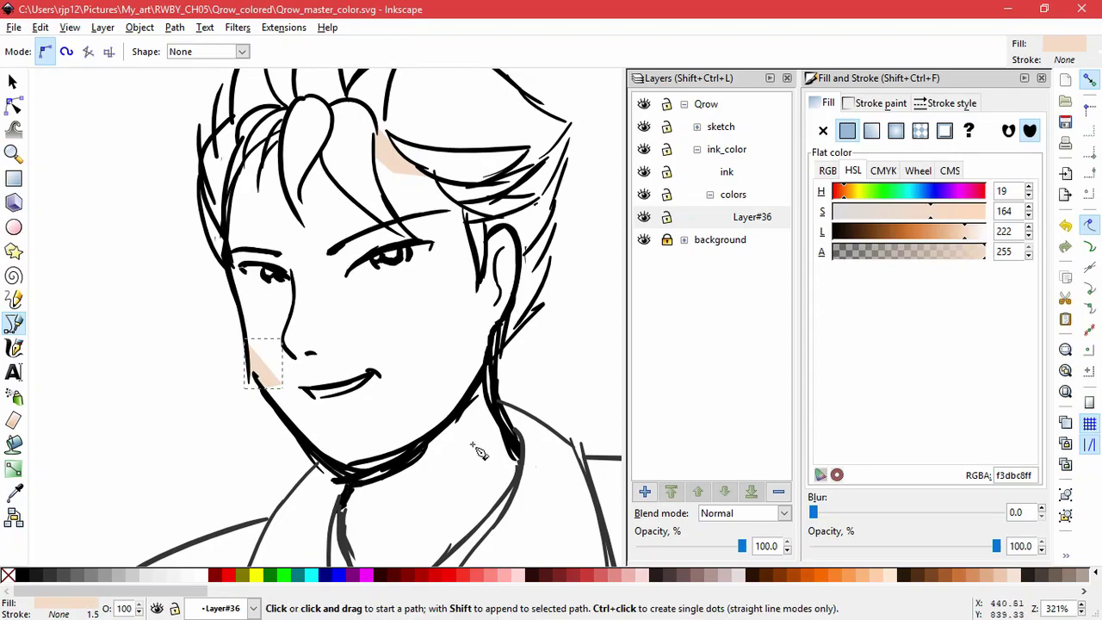
- Toggle Layer#8 in the sketch's head group to check its strokes, and unlock the head group and Layer#8
left_click(697, 126)
left_click(707, 197)
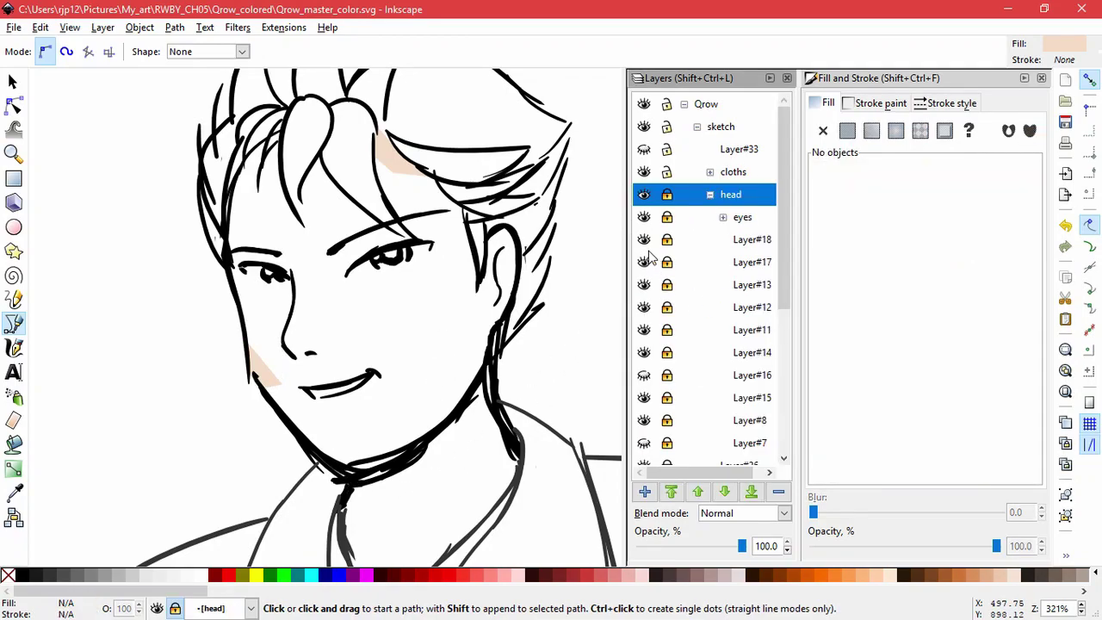
left_click(644, 420)
left_click(644, 420)
left_click(697, 420)
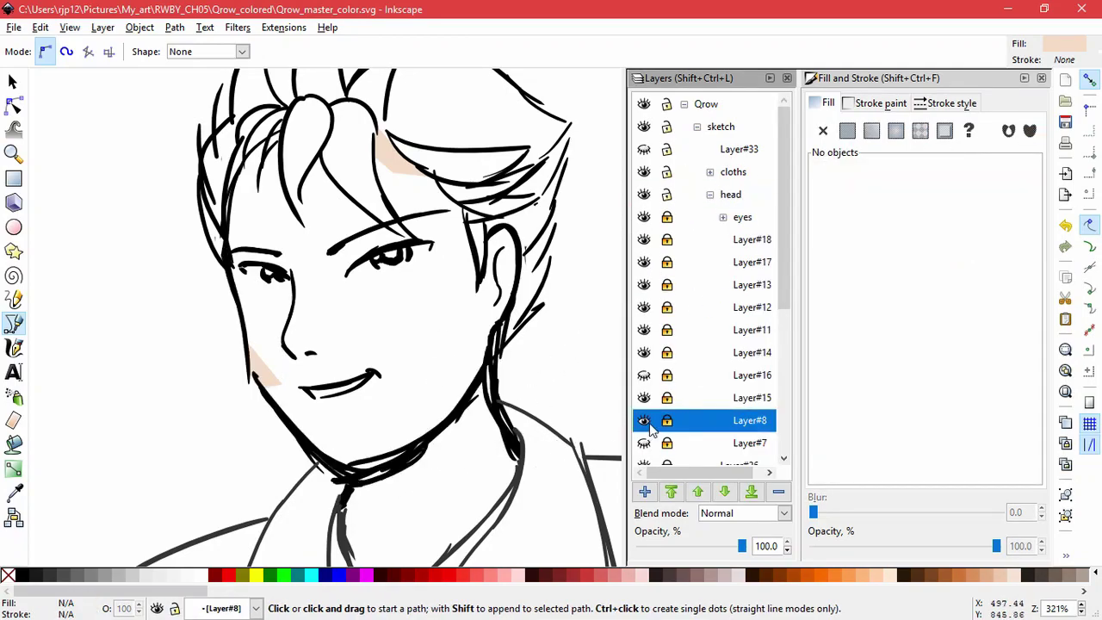
left_click(644, 420)
left_click(644, 420)
- Pull the redundant overlapping strokes away from the chin and jawline on Layer#8 and delete them
left_click(12, 84)
mouse_move(357, 463)
left_mouse_down()
mouse_move(166, 389)
mouse_move(72, 401)
left_mouse_up()
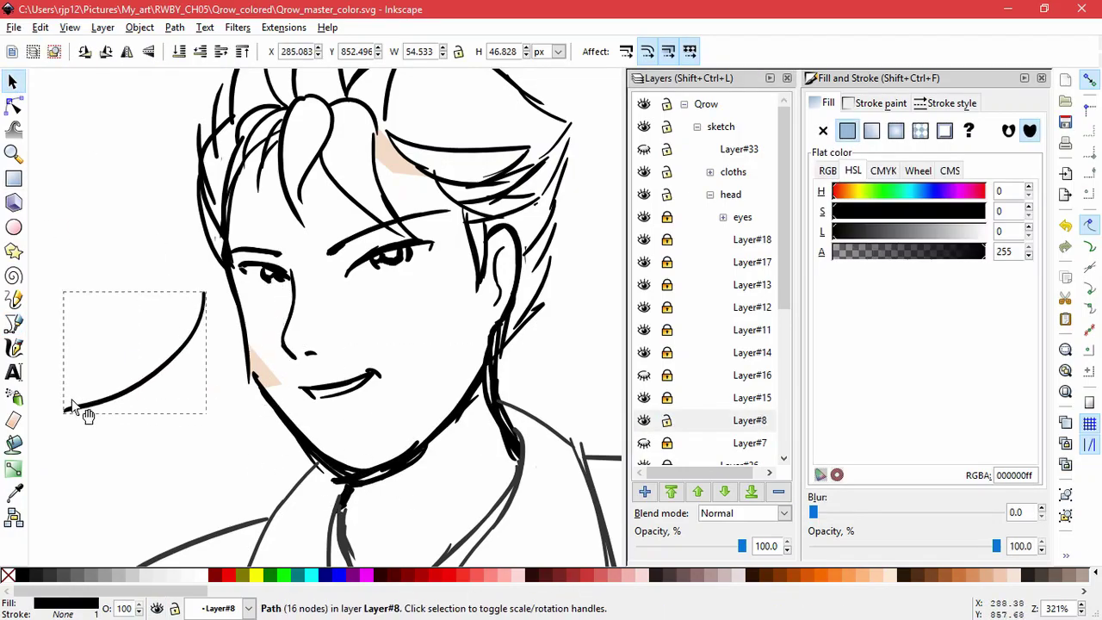
key("Delete")
left_click_drag(380, 480, 430, 519)
key("Delete")
- Try moving another chin stroke down onto the neck, and undo the move
mouse_move(333, 486)
left_mouse_down()
mouse_move(113, 398)
mouse_move(206, 404)
mouse_move(433, 518)
left_mouse_up()
key("ctrl+z")
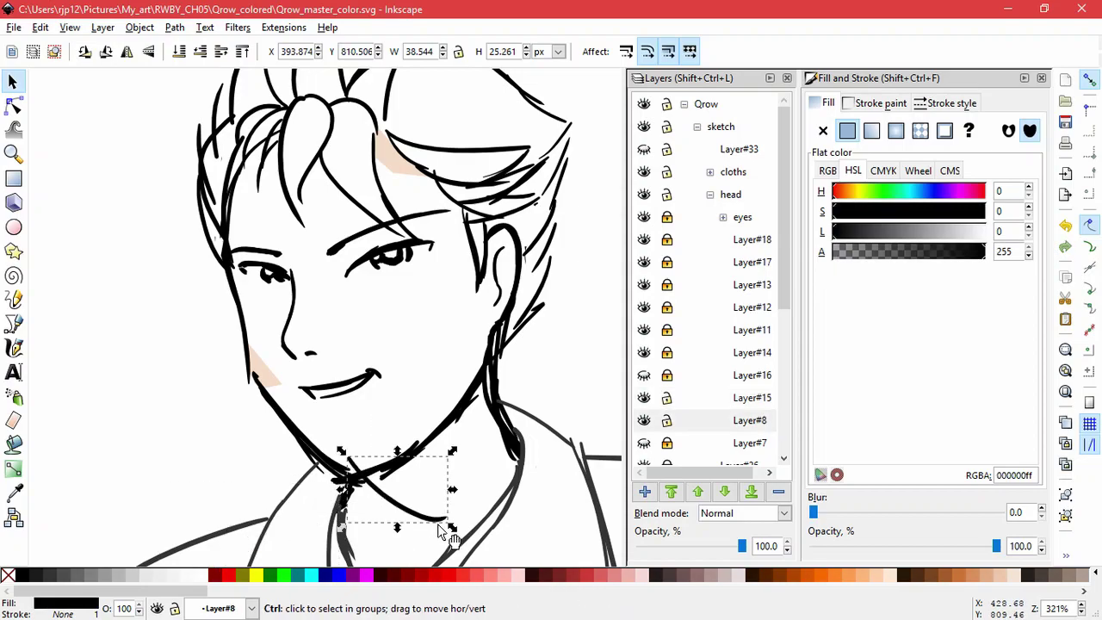
key("ctrl+z")
- Delete the extra stroke overlapping the jawline near the chin, and undo a trial move of the chin stroke
left_click_drag(409, 448, 403, 390)
key("Delete")
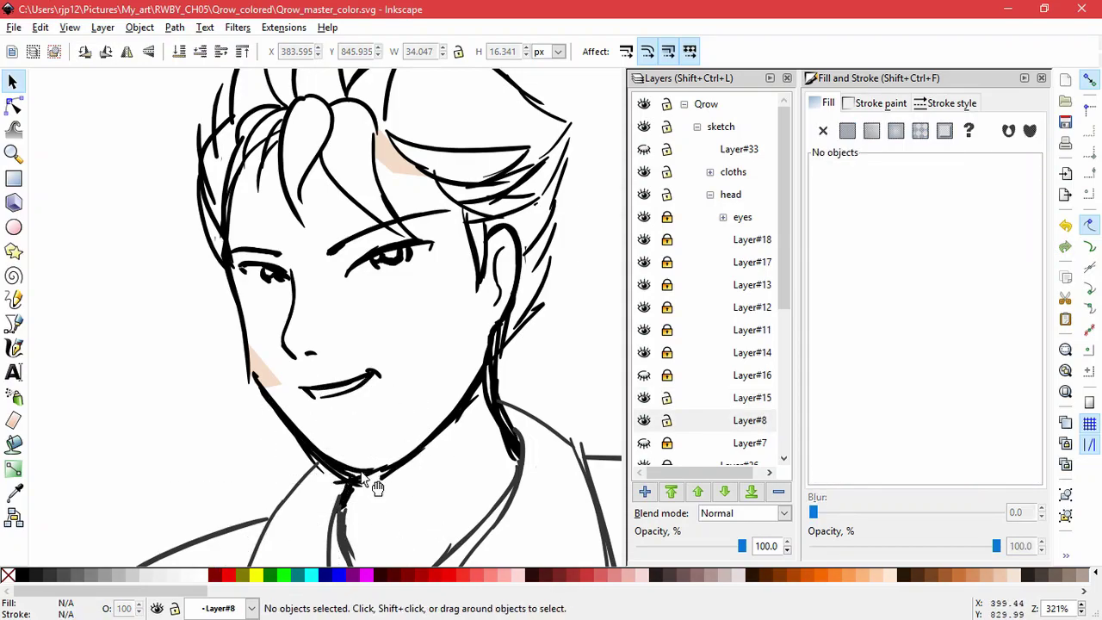
left_click_drag(364, 471, 400, 497)
key("ctrl+z")
key("Escape")
- Move two overlapping jaw strokes off the face onto the empty canvas beside it
left_click_drag(316, 471, 179, 468)
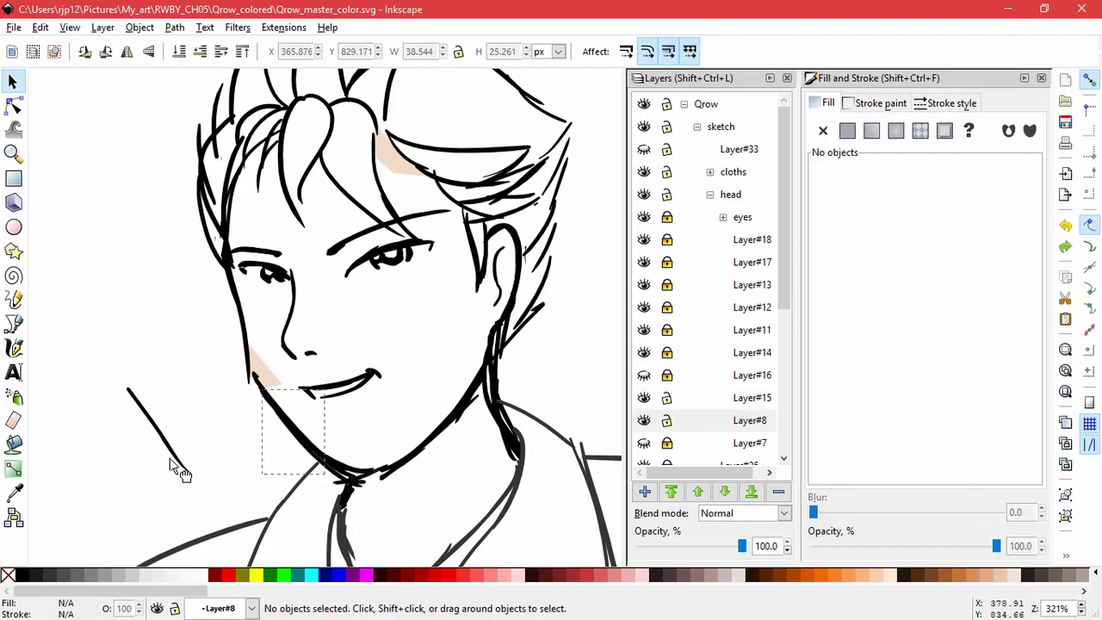
left_click_drag(342, 484, 161, 438)
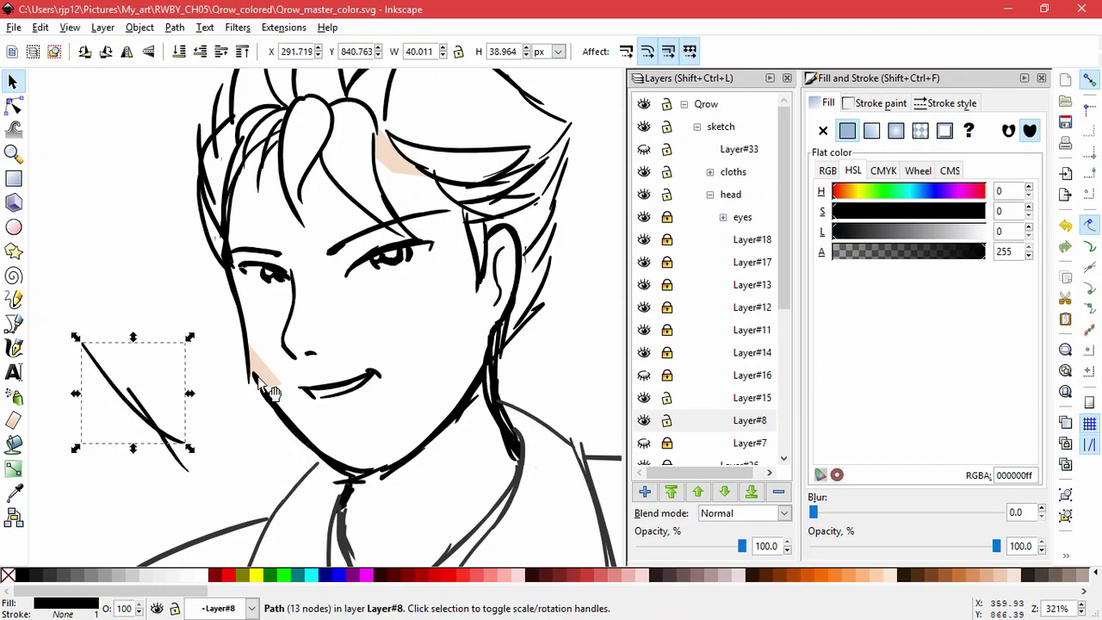
left_click_drag(259, 379, 223, 388)
key("ctrl+z")
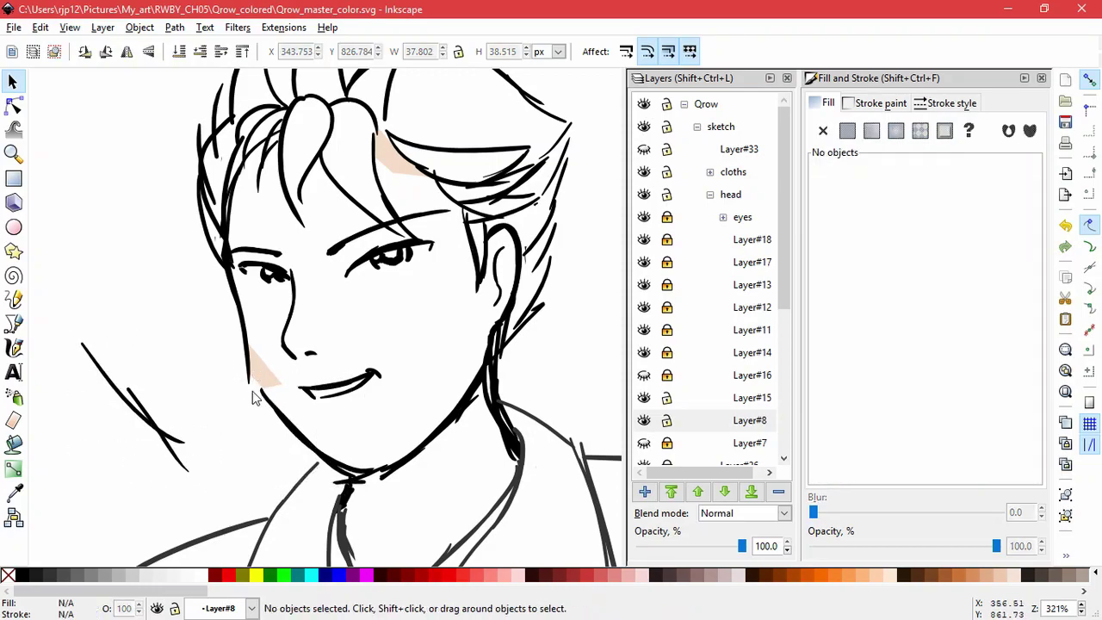
- Check the remaining jaw and chin strokes by selecting them, and undo a trial move of one
left_click(249, 387)
left_click(267, 448)
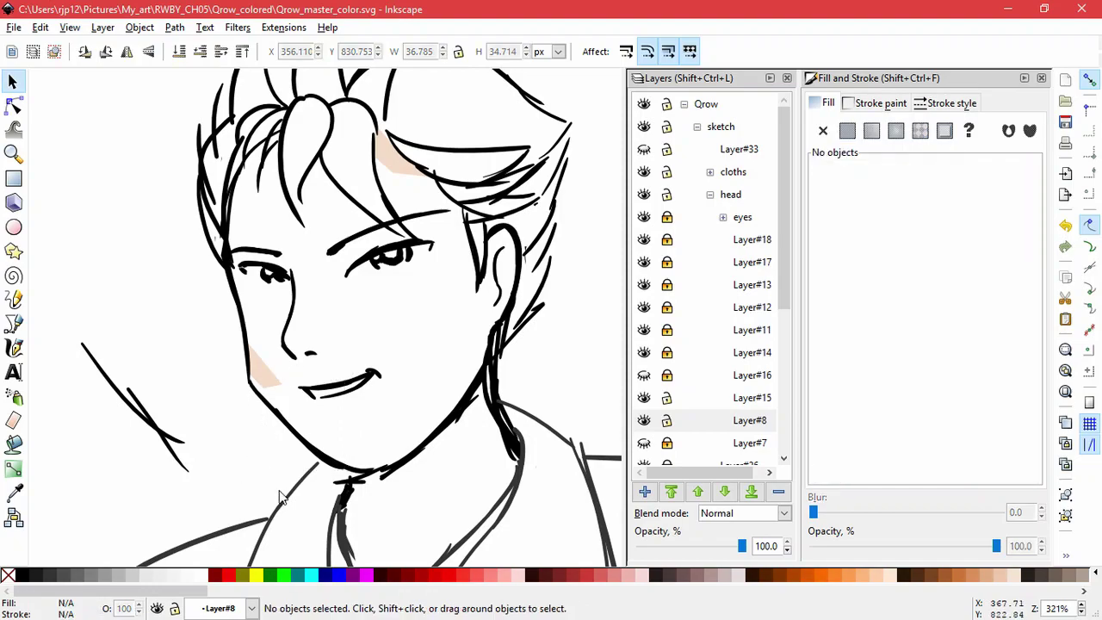
left_click(262, 389)
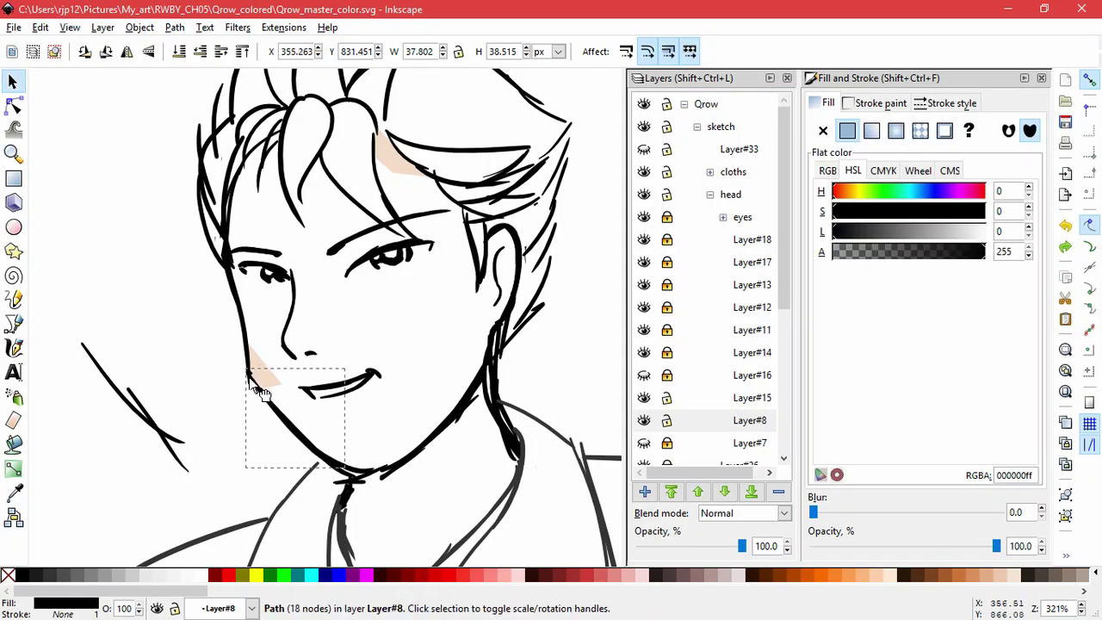
left_click(249, 431)
left_click_drag(363, 479, 491, 482)
key("ctrl+z")
key("Escape")
left_click(336, 477)
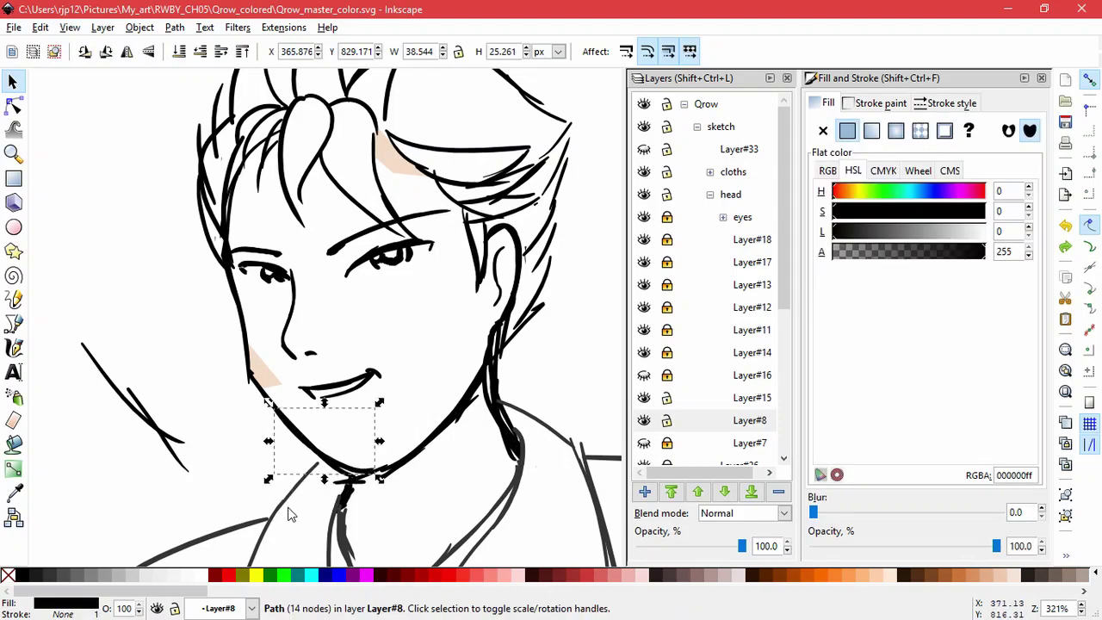
- Pull two more overlapping strokes away from the chin line and delete them
scroll(345, 478, "up", 2)
left_click_drag(329, 456, 258, 489)
key("Delete")
left_click_drag(400, 489, 397, 515)
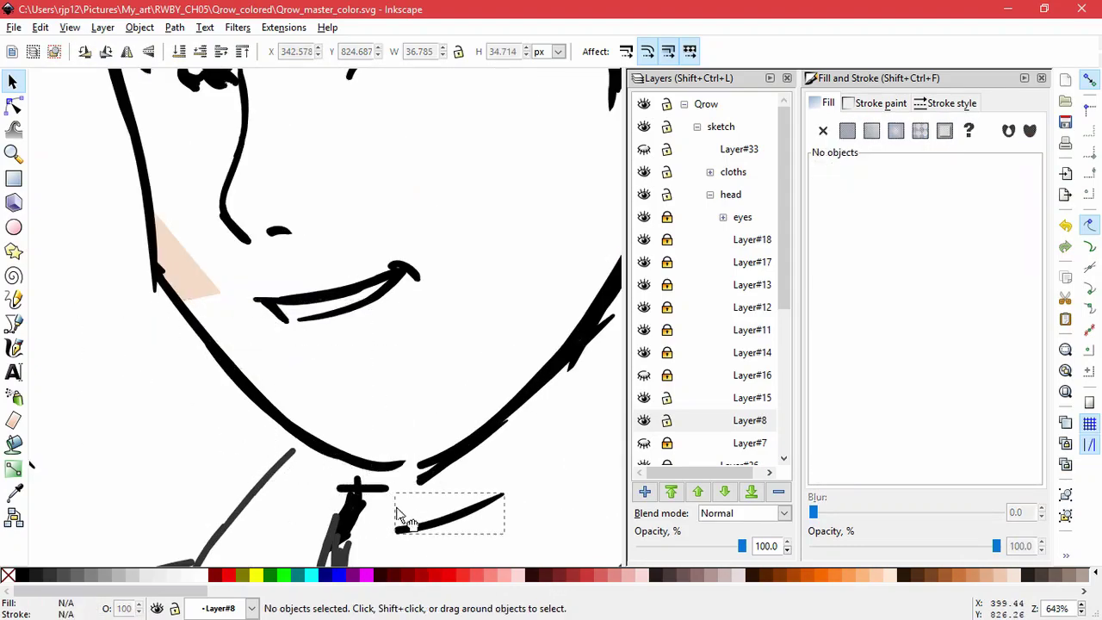
key("Delete")
- Delete the stray strokes below the chin and stretch the right jaw stroke's lower end to meet the chin
left_click(377, 489)
key("Delete")
left_click(357, 484)
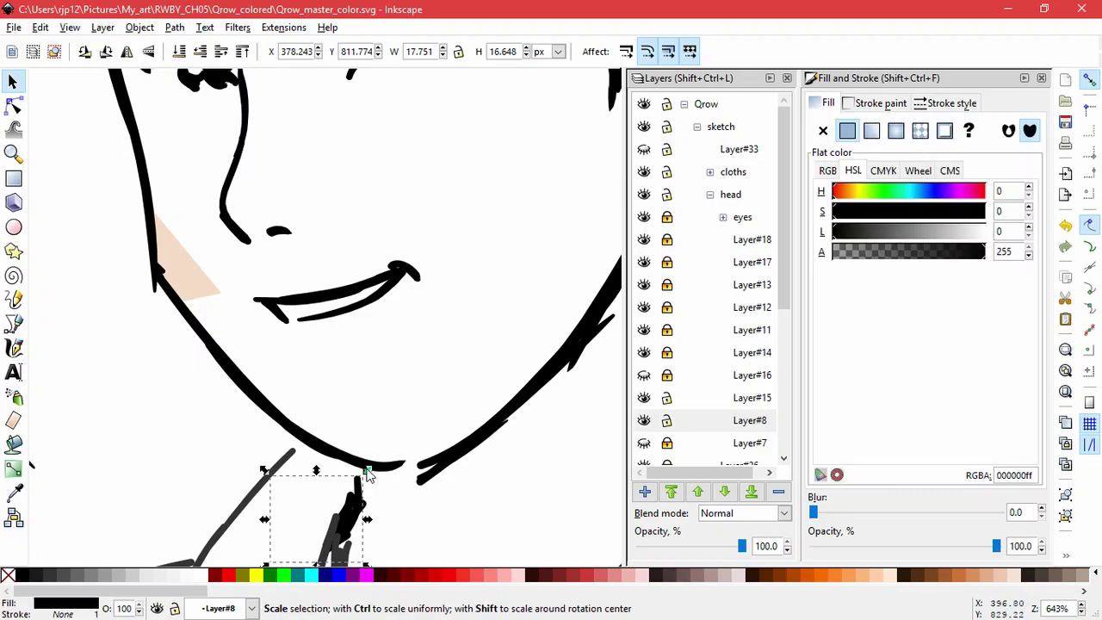
left_click(422, 472)
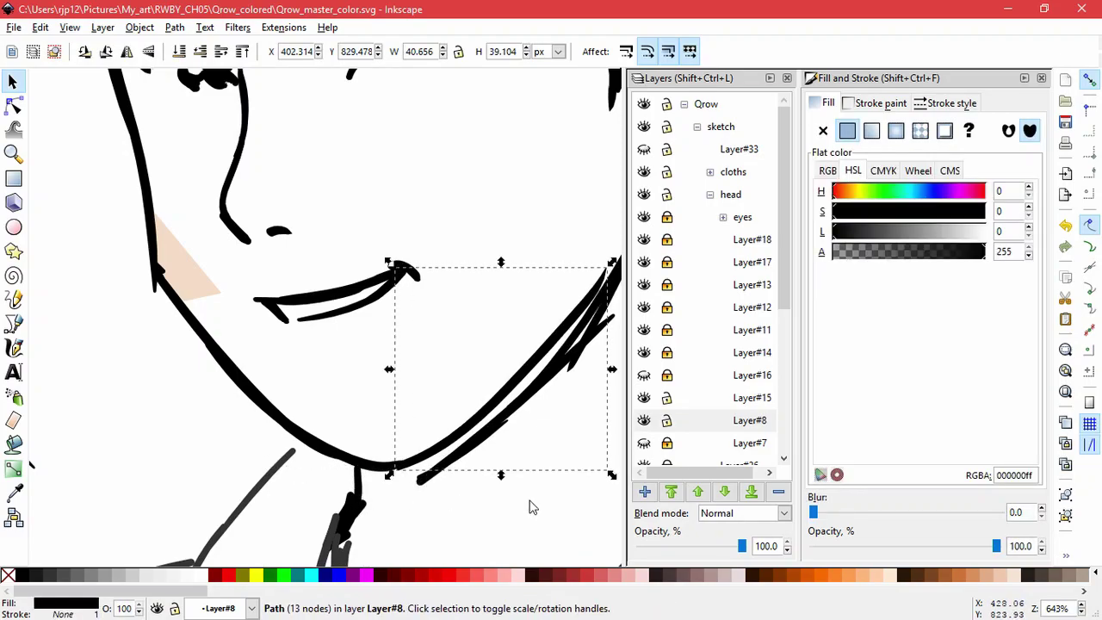
left_click_drag(412, 475, 386, 474)
- Pull the overlapping stroke off the right jawline and delete it together with the short stroke beneath the jaw
left_click_drag(426, 480, 439, 504)
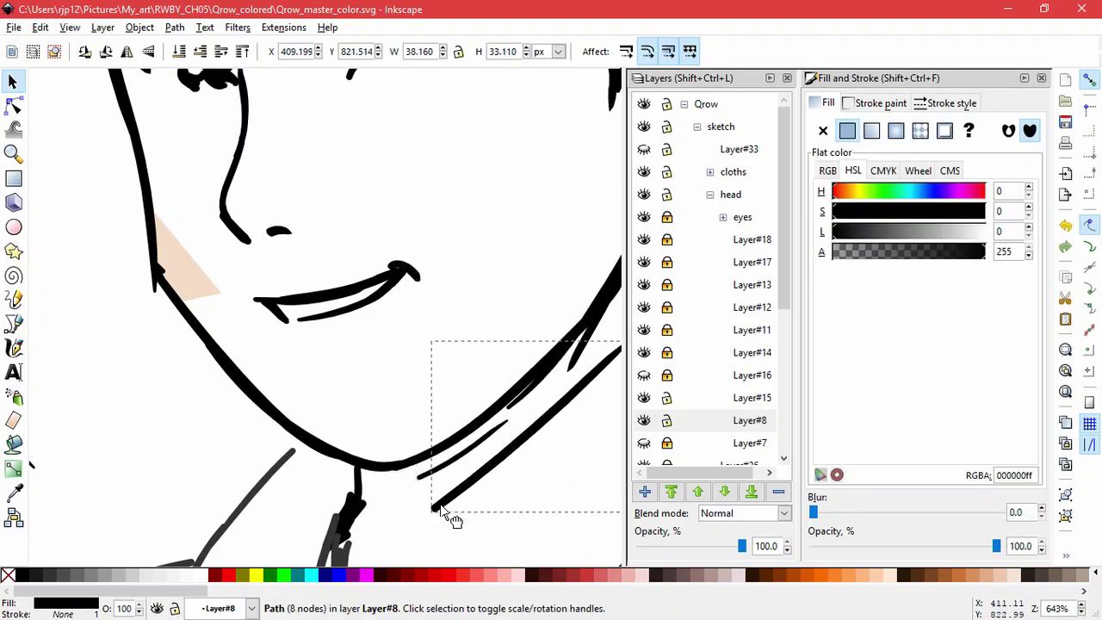
key("Delete")
left_click(457, 461)
key("Delete")
- Undo a trial move on the right jaw and stretch the short jaw stroke's lower end along the jawline
mouse_move(532, 395)
left_mouse_down()
mouse_move(566, 439)
mouse_move(341, 554)
left_mouse_up()
key("ctrl+z")
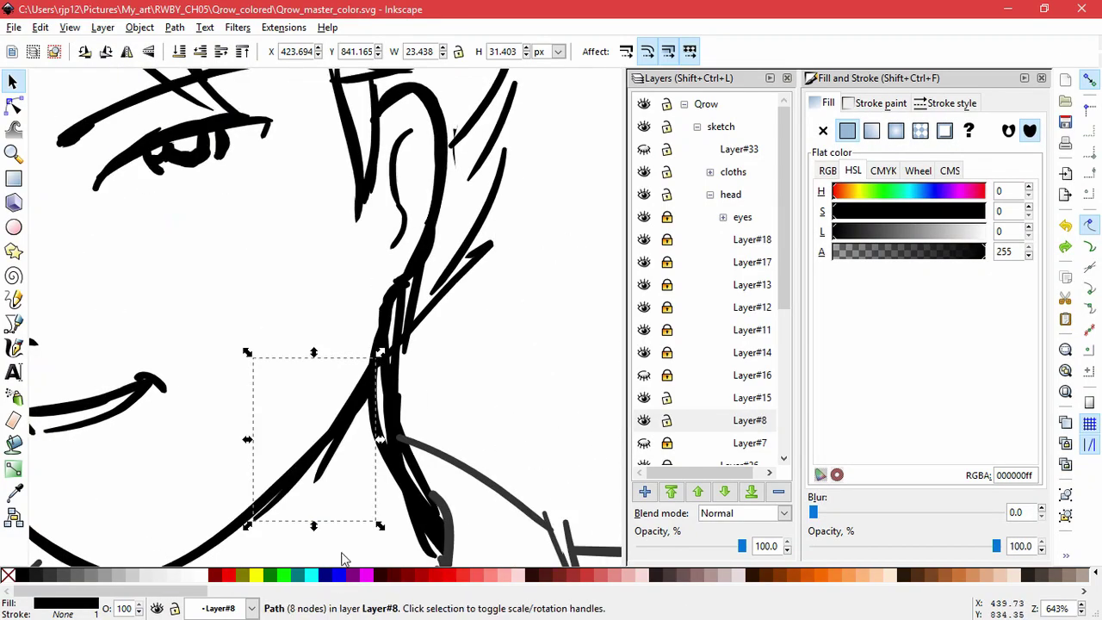
left_click(355, 483)
left_click_drag(335, 464, 512, 403)
key("ctrl+z")
mouse_move(273, 510)
left_mouse_down()
mouse_move(504, 453)
mouse_move(518, 420)
mouse_move(274, 515)
left_mouse_up()
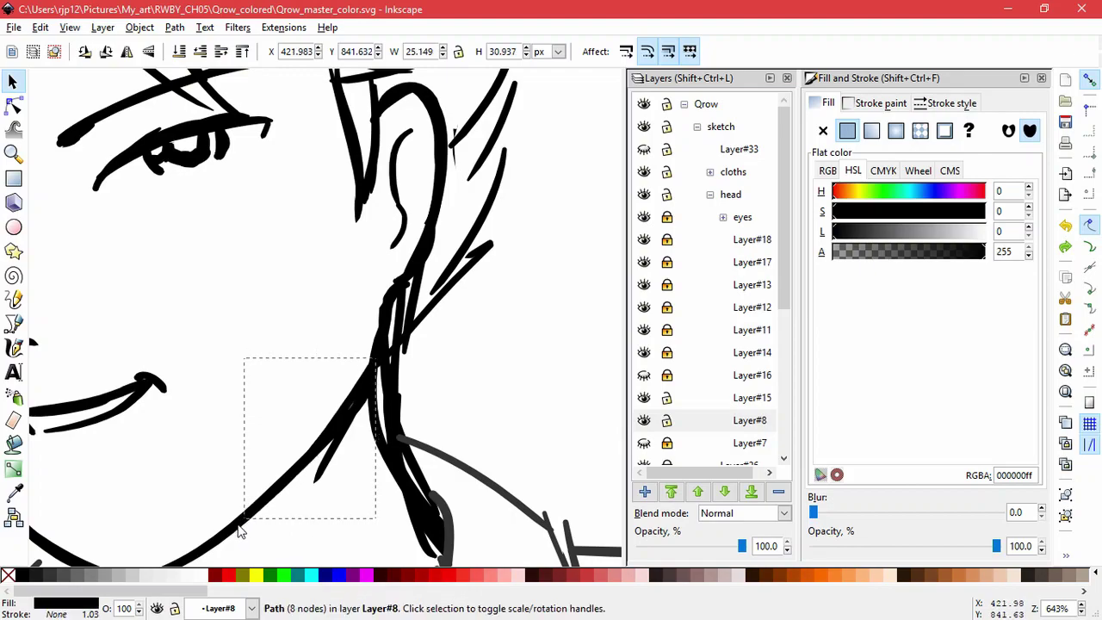
- Move the extra curved stroke off the jaw below the ear and delete it
left_click_drag(341, 473, 516, 405)
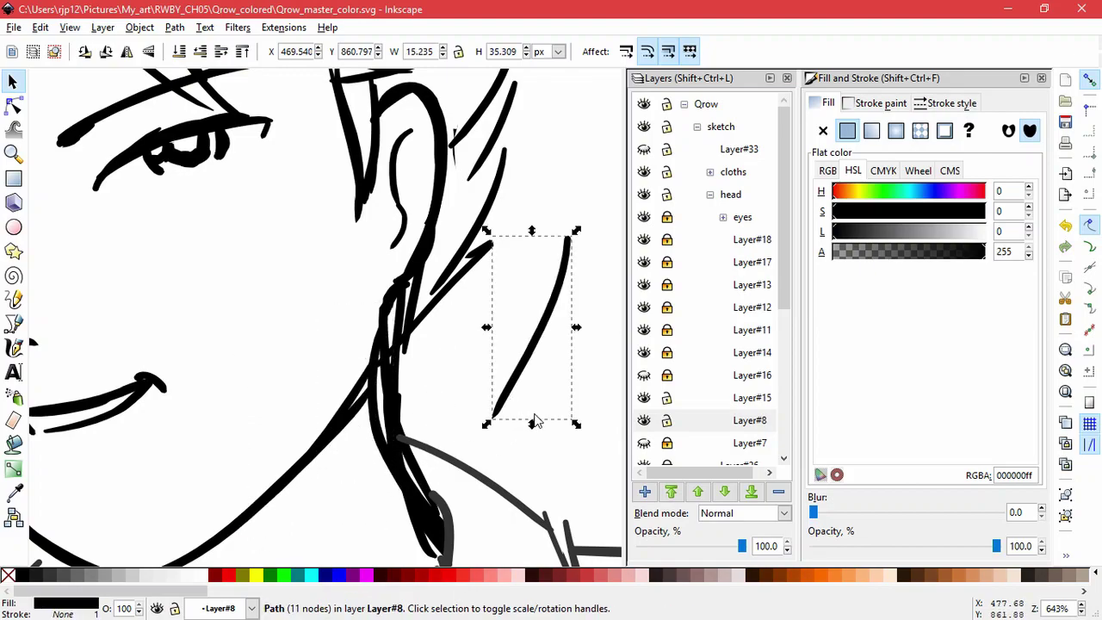
scroll(534, 422, "down", 3, "ctrl")
left_click_drag(457, 425, 554, 439)
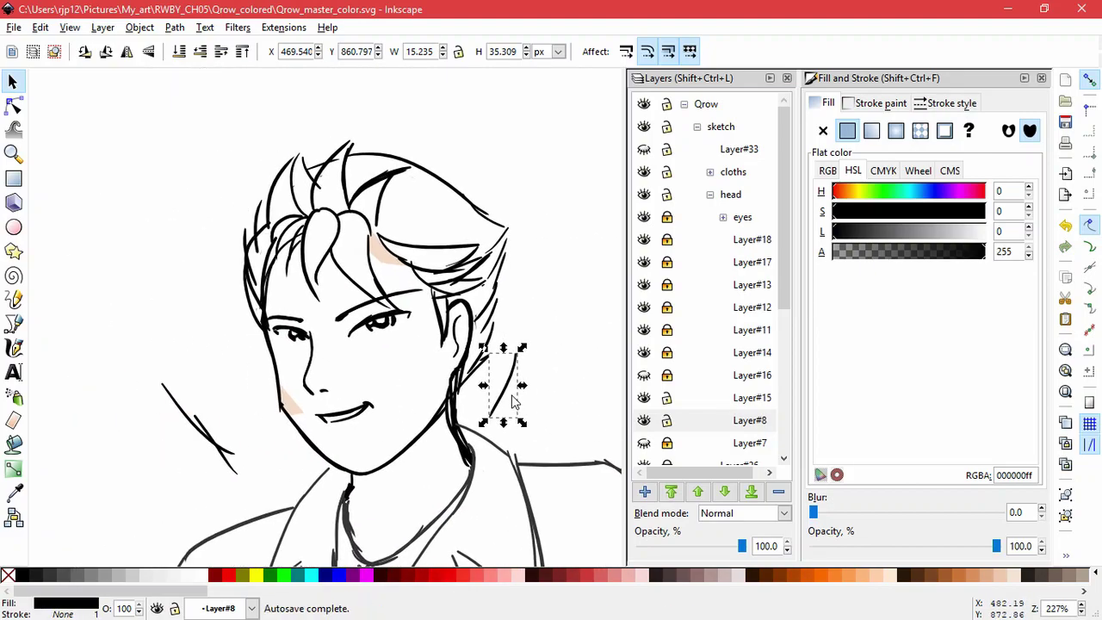
key("Delete")
- Select the lower jaw and chin strokes together, scale them slightly at the chin, and clear the selection
left_click(326, 456)
left_click(402, 452, "shift")
left_click_drag(431, 474, 421, 428, "alt")
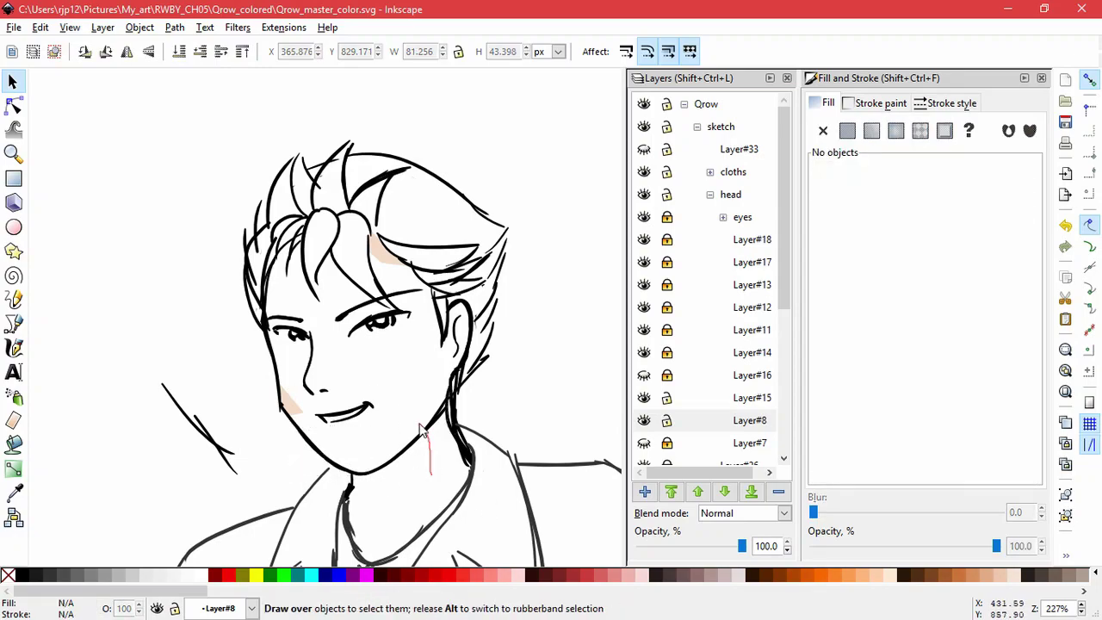
left_click_drag(281, 448, 279, 450, "alt")
left_click_drag(371, 479, 376, 476)
key("Escape")
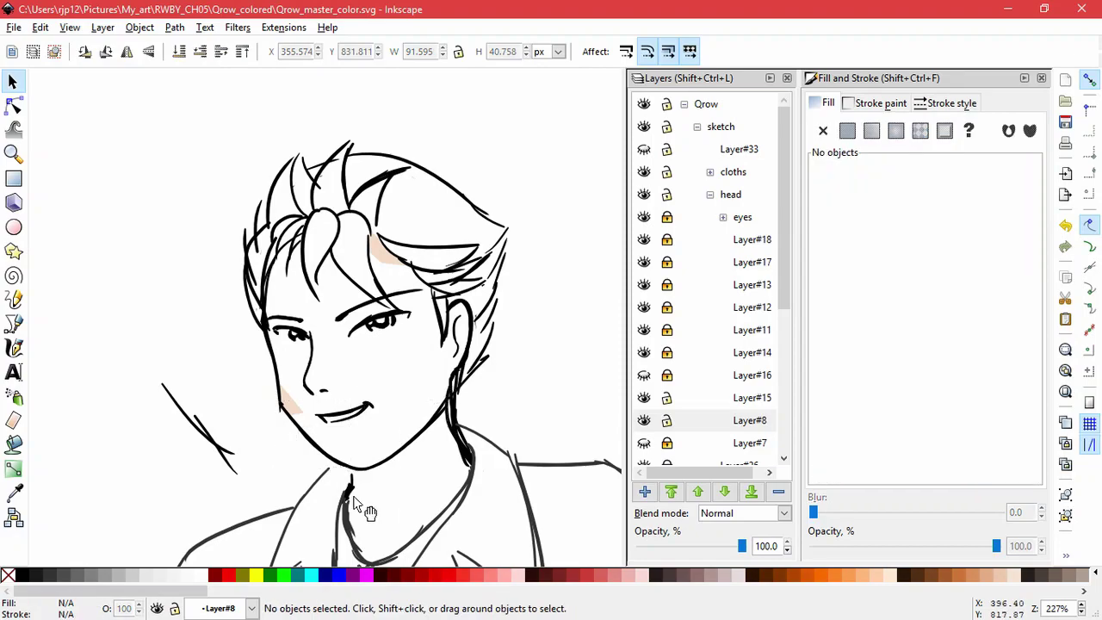
- Select the five cheek, jaw and chin outline strokes together and narrow them slightly from the cheek side
key("b")
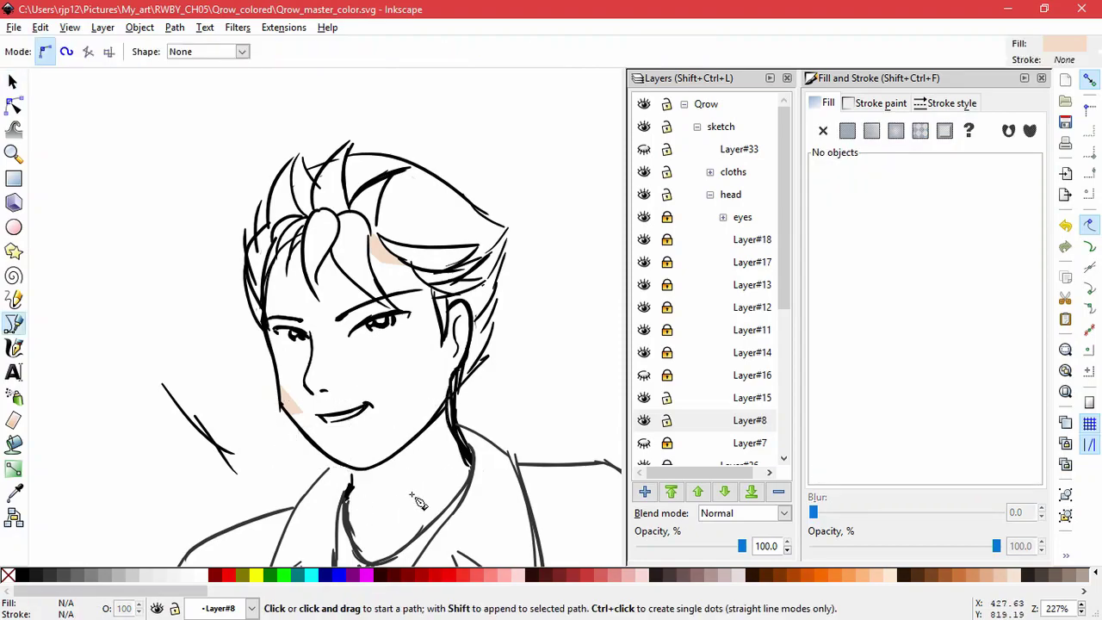
key("s")
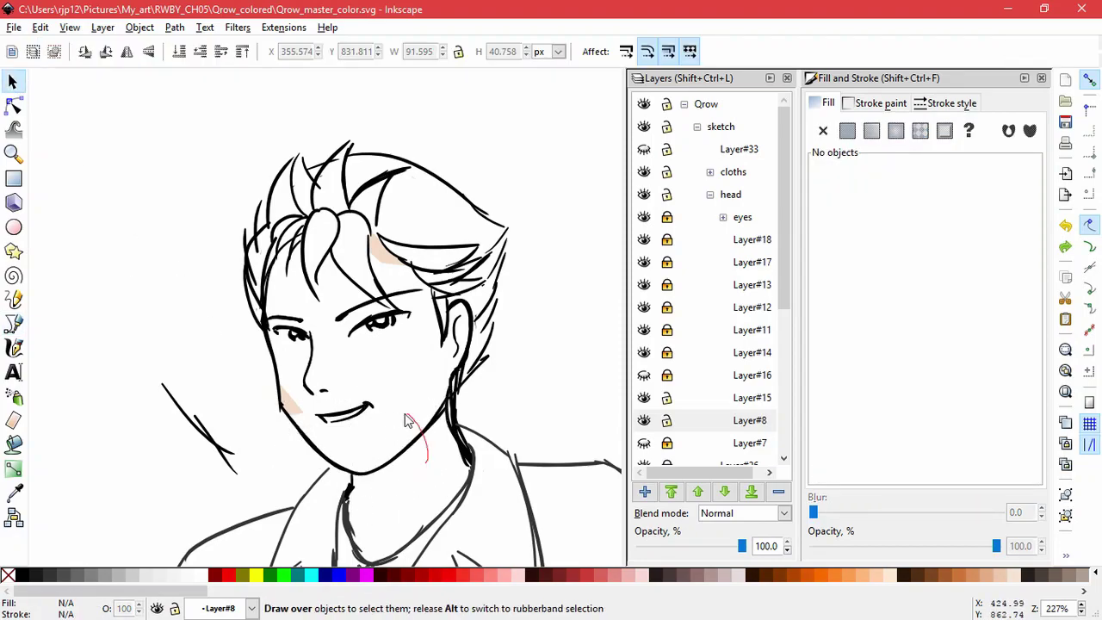
mouse_move(291, 369)
left_mouse_down()
mouse_move(376, 486)
mouse_move(362, 472)
left_mouse_up()
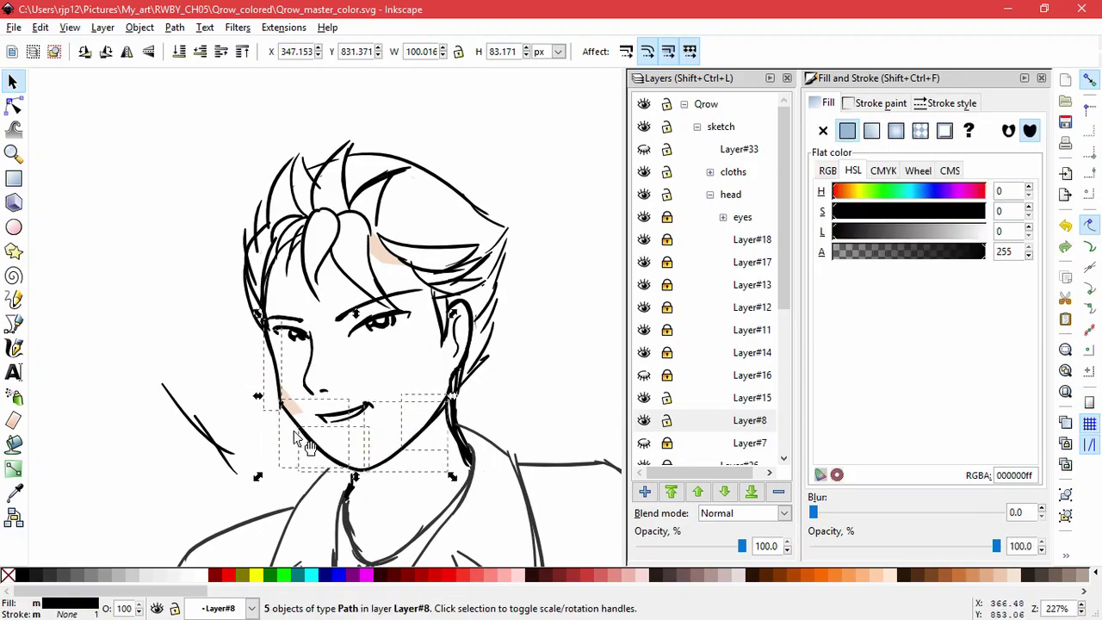
left_click_drag(259, 396, 261, 399)
left_click(270, 400)
left_click(418, 526)
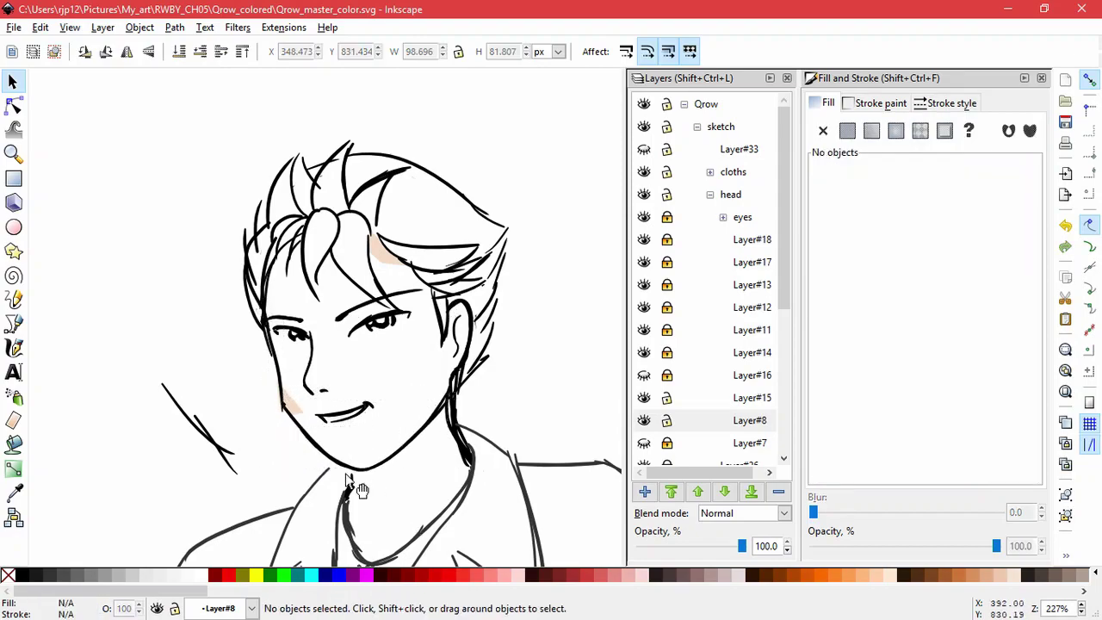
- Stretch the neck stroke up to meet the chin and pull the overlapping stroke away from it
left_click(353, 484)
left_click_drag(358, 470, 362, 468)
left_click(350, 491)
left_click_drag(381, 505, 420, 497)
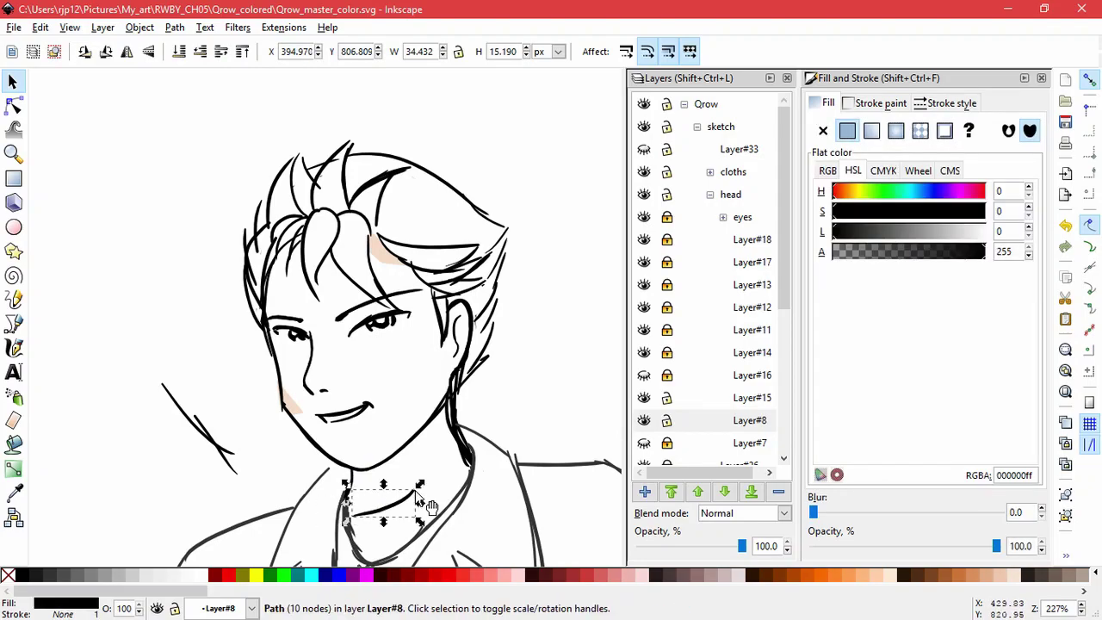
left_click(601, 380)
- Delete the two skin-tone test shapes on the cheek and under the fringe
left_click(294, 420)
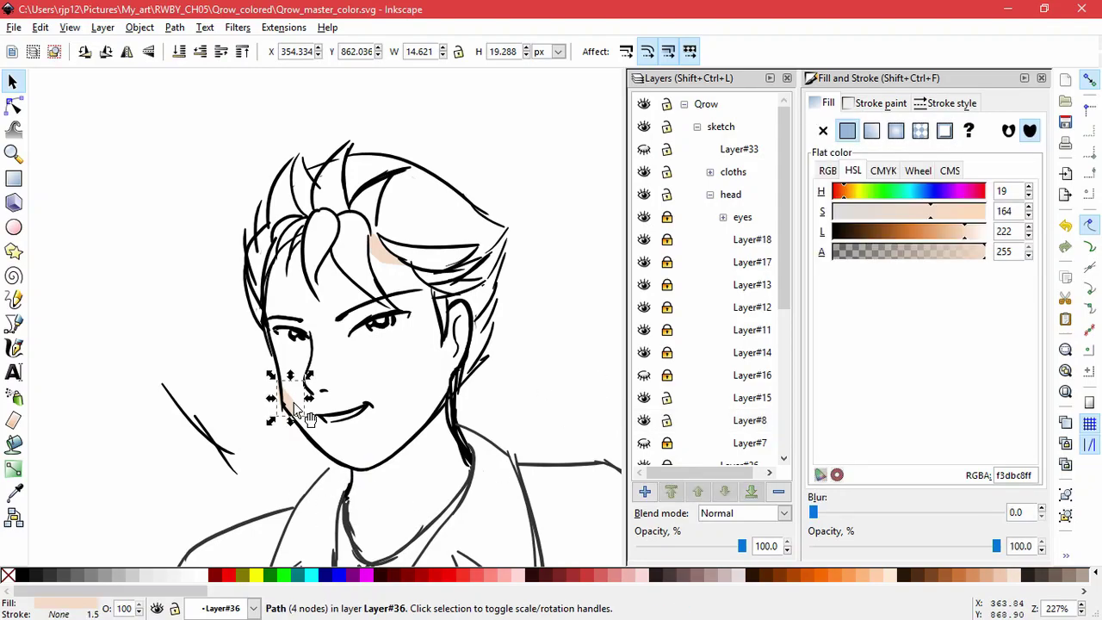
key("Escape")
scroll(392, 245, "up", 4)
left_click(357, 284)
key("Delete")
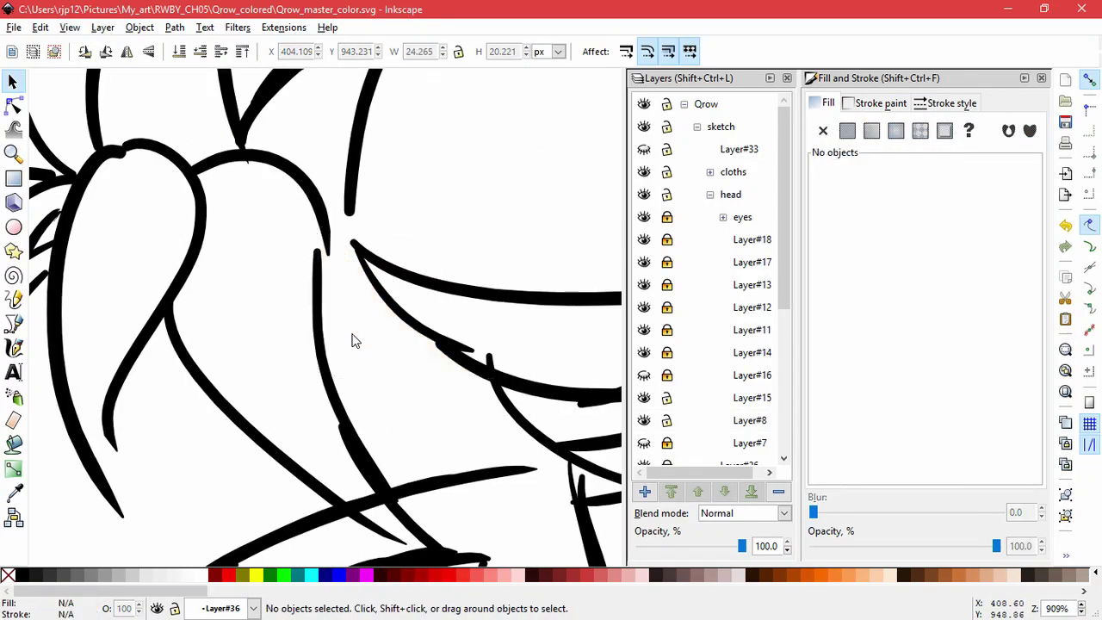
- Stretch the two swept hair strokes to join the fringe curve and adjust the overlapping stroke below them
left_click(397, 311)
left_click(384, 264, "shift")
left_click_drag(346, 236, 320, 233)
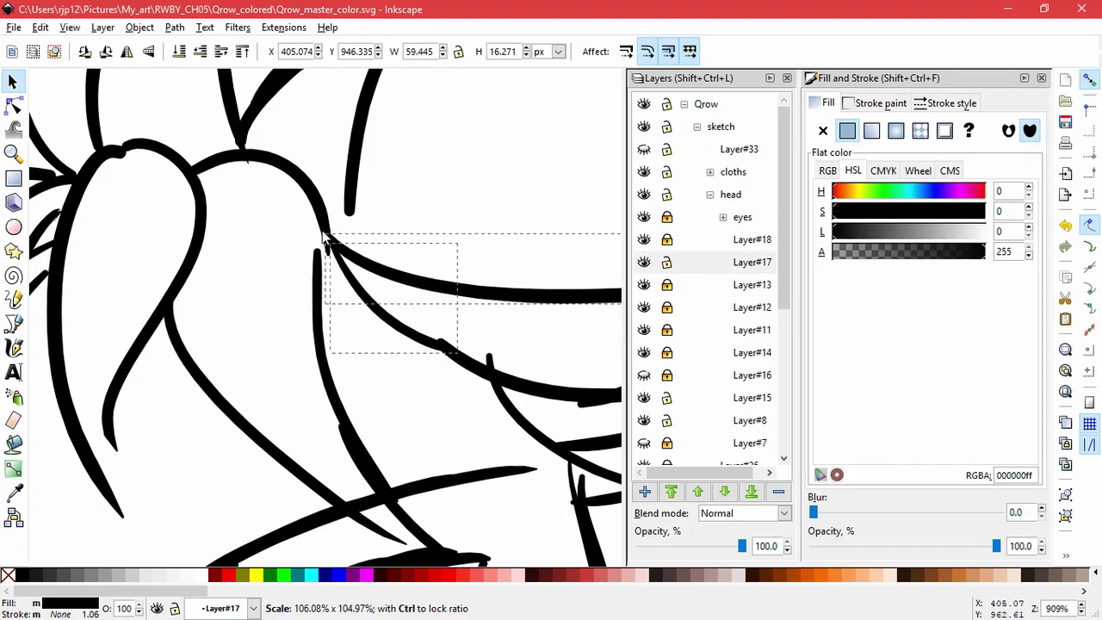
key("Escape")
left_click(417, 325)
left_click_drag(465, 360, 539, 395)
- Scale the fringe strand in Layer#18 to meet the curve above and adjust the strand end near the eyebrow
left_click(319, 295)
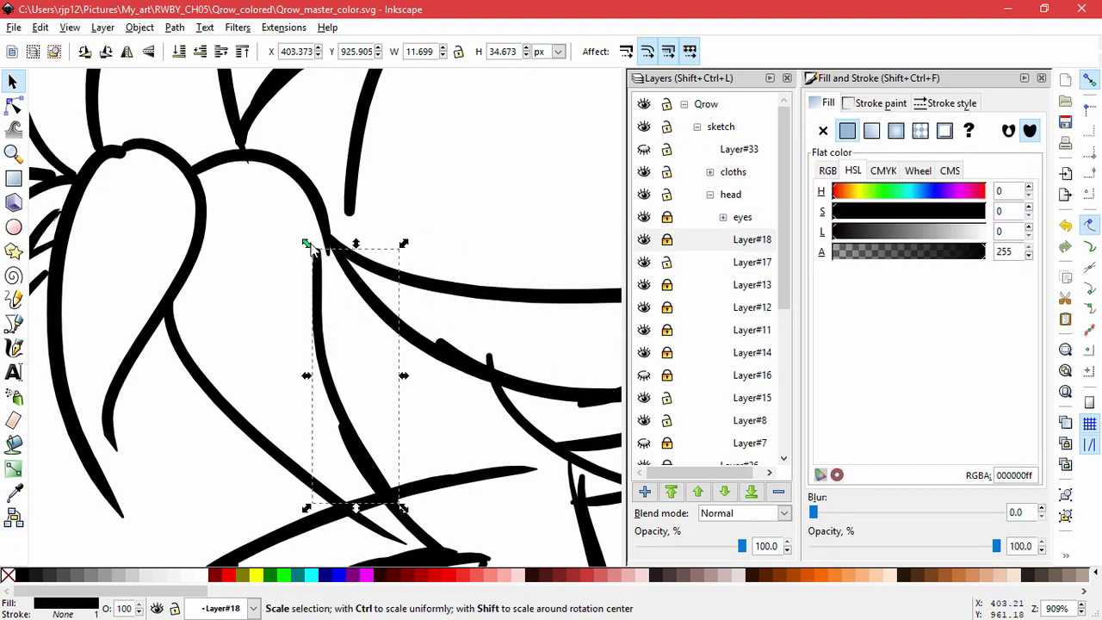
left_click_drag(307, 242, 317, 242)
left_click_drag(404, 509, 395, 506)
left_click(373, 525)
left_click_drag(411, 550, 440, 556)
- Shorten the upper end of the side hair stroke so it stops at the swept hair line
left_click(380, 377)
left_click(517, 408)
left_click_drag(482, 346, 482, 358)
left_click(435, 432)
scroll(435, 431, "down", 3)
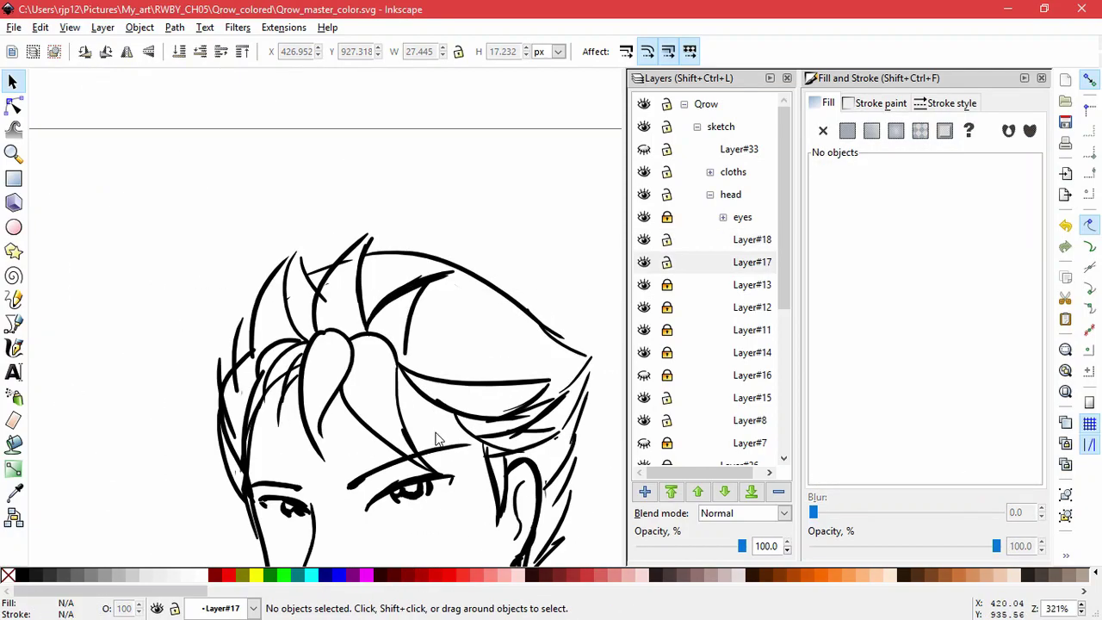
- Pull the extra stroke off the outer cheek line and delete it with the two strokes parked beside the face
key("space")
left_click_drag(469, 539, 462, 394)
left_click_drag(243, 378, 173, 386)
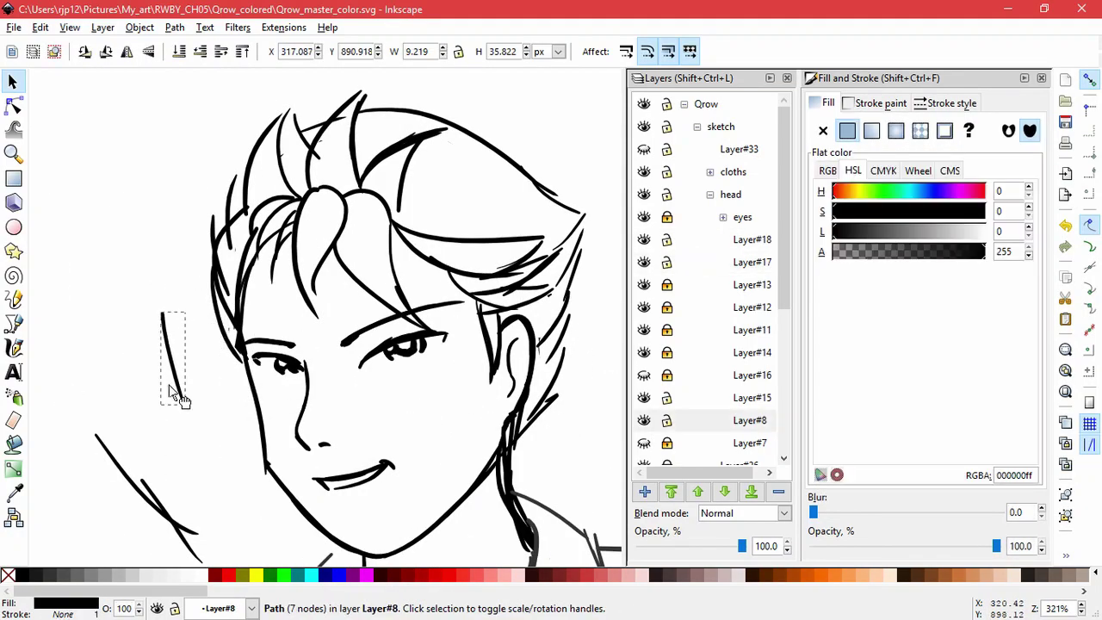
key("Delete")
left_click(145, 480)
key("Delete")
left_click(152, 489)
key("Delete")
- Collapse the head layer group, check what the cloths group holds by toggling its visibility, and expand it
scroll(449, 399, "down", 2)
scroll(449, 406, "up", 3)
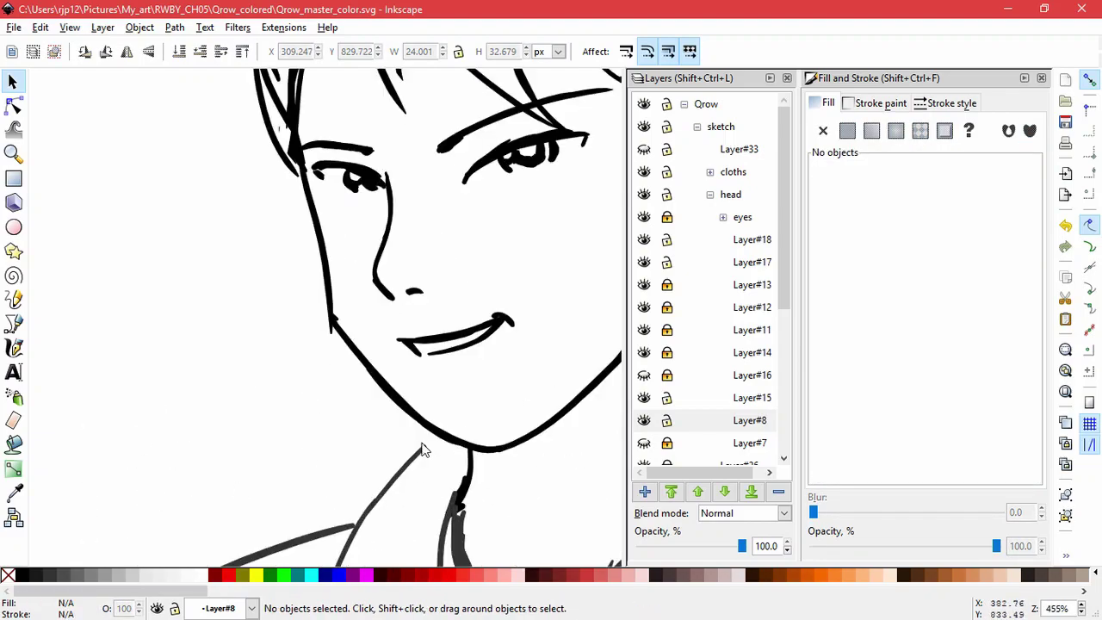
left_click(711, 195)
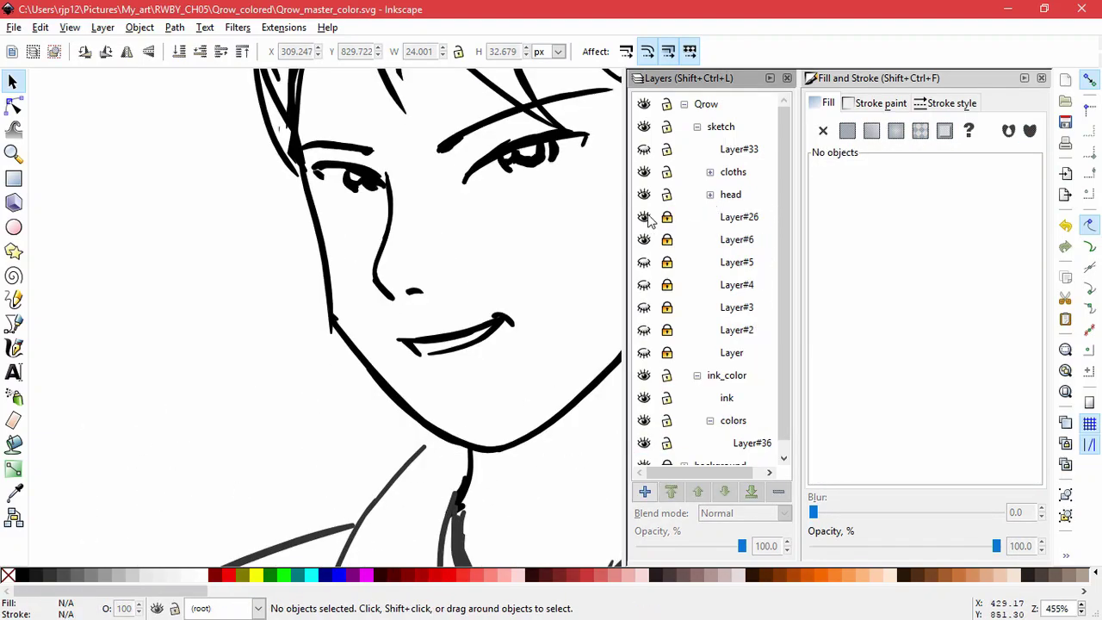
left_click(644, 171)
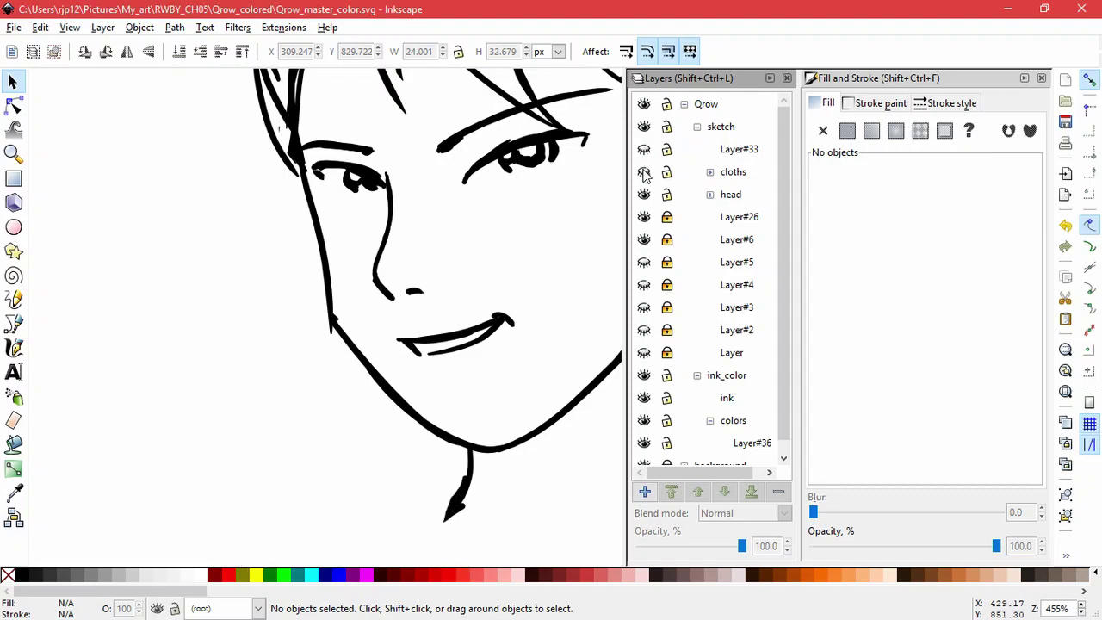
left_click(644, 172)
left_click(711, 172)
- Find the collar strokes' layer by toggling the visibility of the cloths sublayers, and unlock Layer#19
left_click(644, 216)
left_click(644, 216)
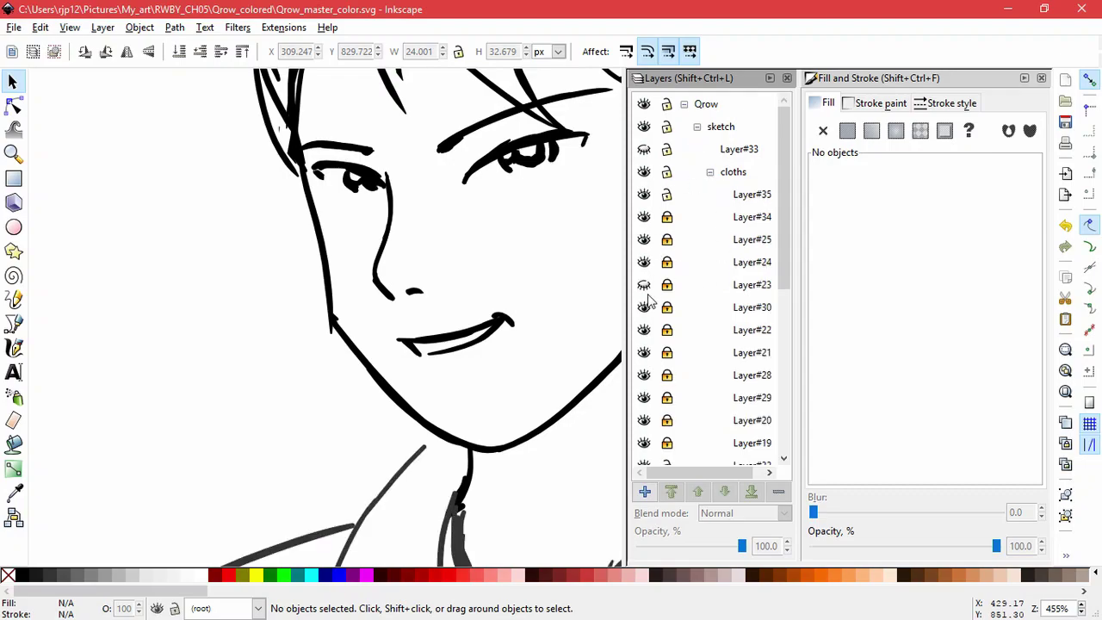
left_click(644, 354)
left_click(645, 377)
left_click(645, 377)
left_click(644, 422)
left_click(645, 422)
left_click(645, 443)
left_click(645, 443)
left_click(667, 445)
- Stretch the collar stroke on the left side of the neck up to meet the jawline
left_click(413, 462)
left_click_drag(434, 443, 445, 431)
left_click(527, 482)
- Try moving the thin lapel stroke near the right shoulder away from the jacket, and undo the move
scroll(586, 460, "down", 3)
key("space")
left_click_drag(559, 443, 401, 336)
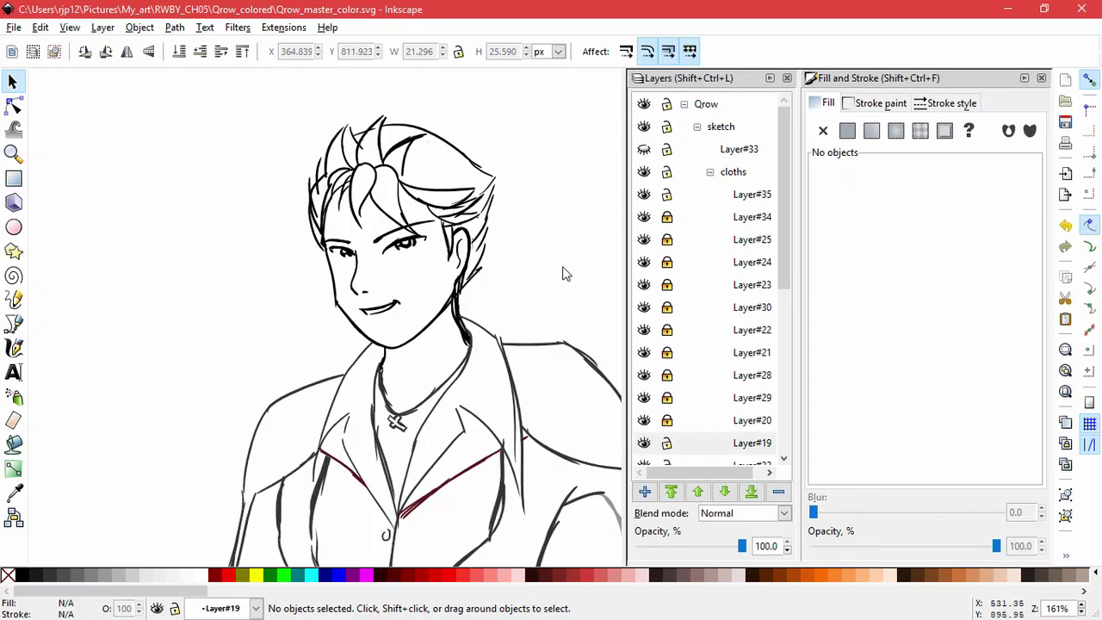
left_click_drag(504, 404, 554, 299)
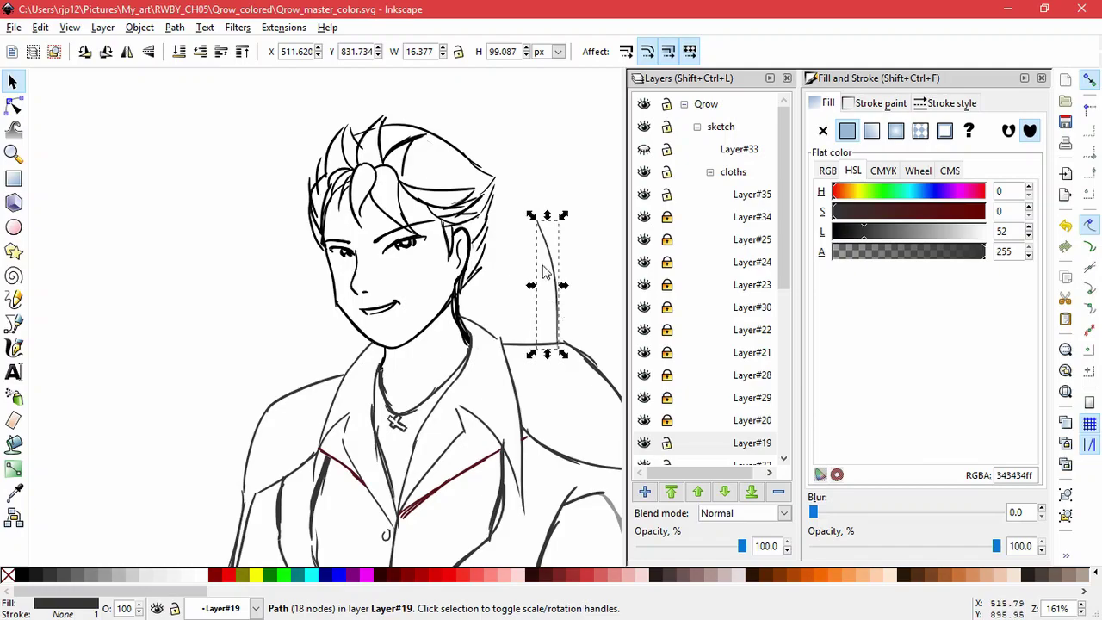
key("ctrl+z")
- Scale down the thin lapel stroke at the right shoulder so its upper end meets the collar line
left_click(558, 395)
scroll(529, 401, "up", 3)
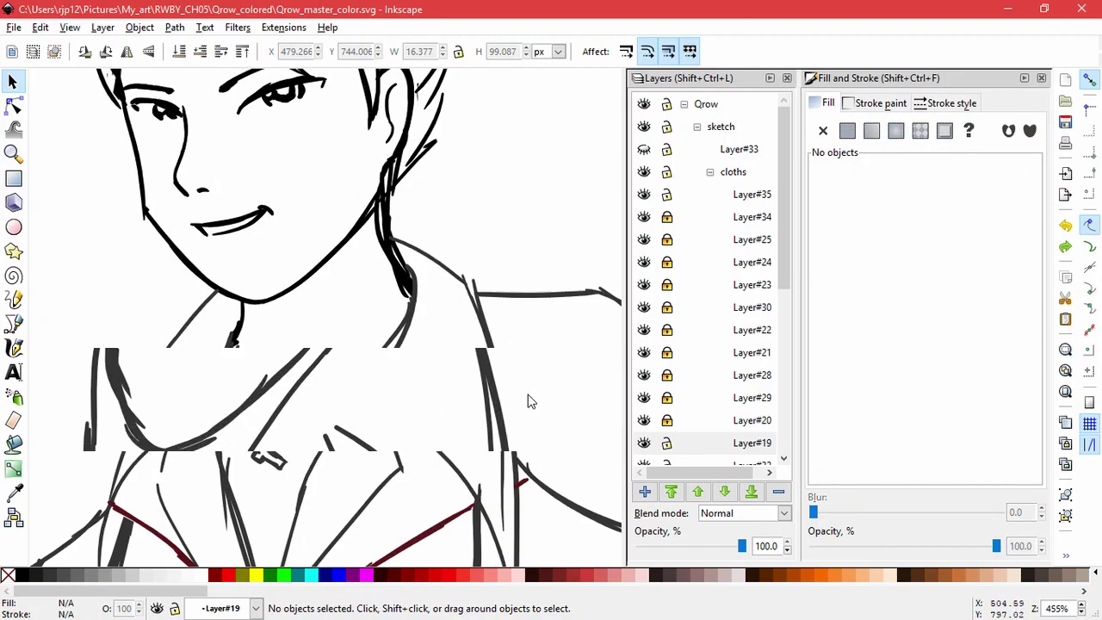
scroll(532, 379, "down", 2)
scroll(498, 287, "up", 2)
left_click(496, 282)
left_click_drag(485, 254, 490, 266)
left_click(592, 382)
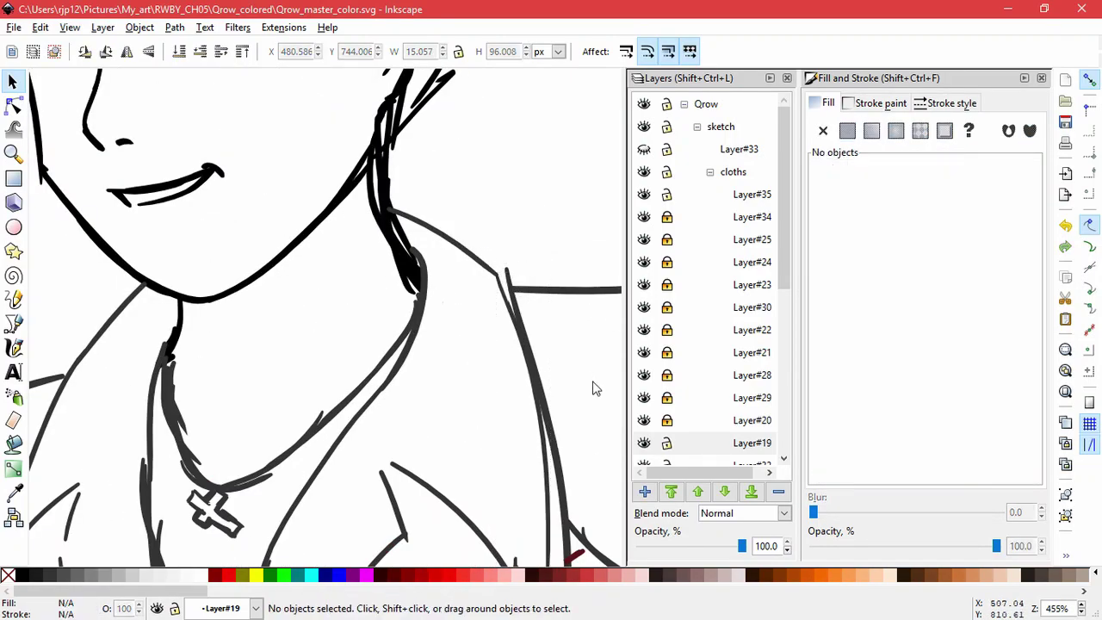
- Stretch the long jacket lapel stroke so its upper end meets the collar corner at the right shoulder
left_click_drag(596, 419, 538, 302)
left_click(455, 187)
left_click_drag(444, 148, 435, 155)
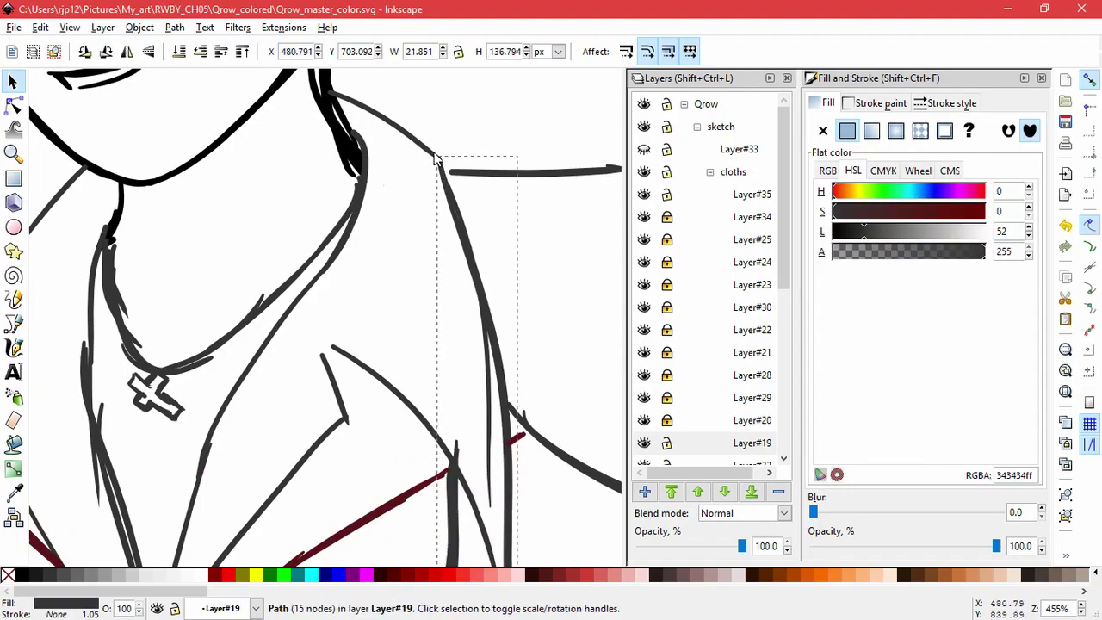
left_click(552, 336)
- Stretch the curved shirt collar stroke so it joins the collar tip
scroll(450, 323, "down", 2)
scroll(388, 350, "up", 3)
left_click(409, 316)
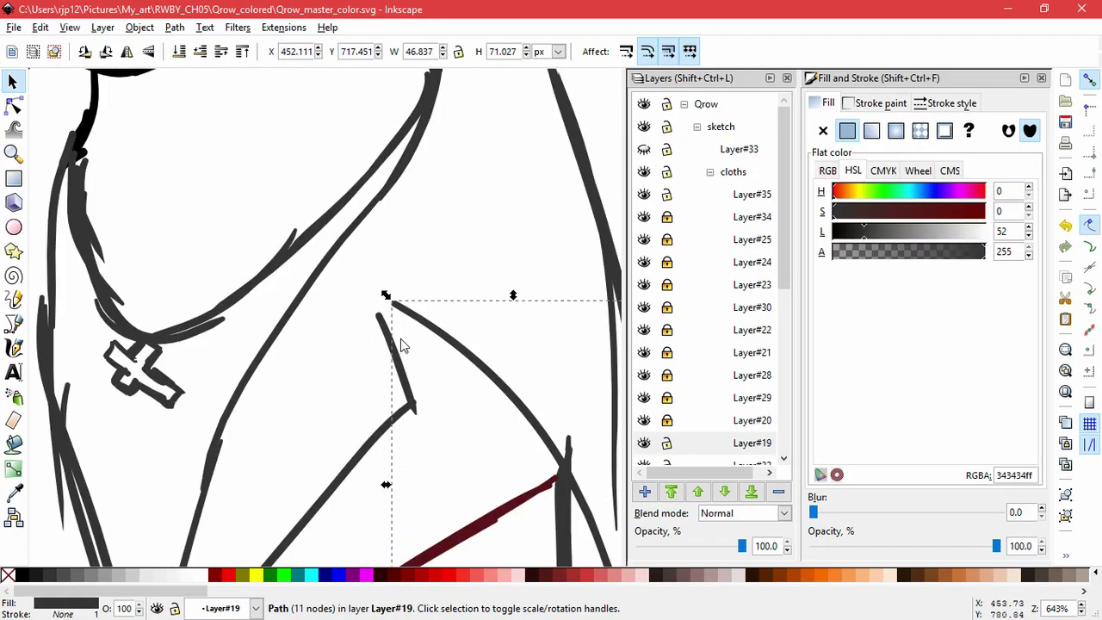
left_click_drag(386, 296, 373, 307)
left_click(455, 263)
- Stretch the left inner collar edge up to the neck and delete the redundant short strokes overlapping it
scroll(321, 355, "down", 1)
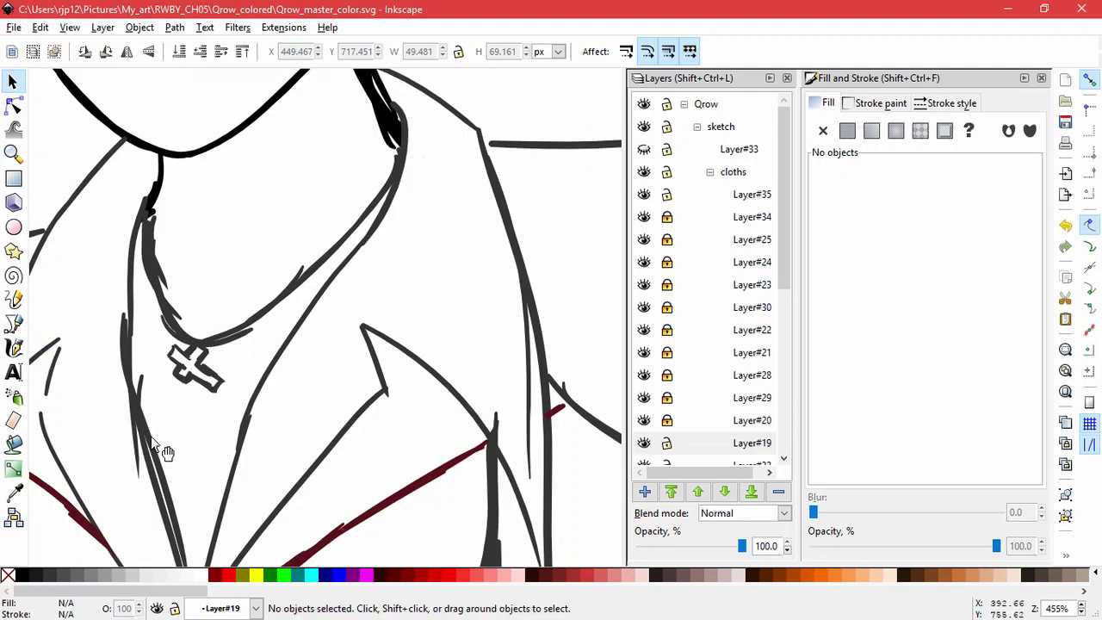
left_click_drag(135, 449, 90, 416)
key("Delete")
left_click(130, 320)
left_click_drag(123, 340, 119, 340)
left_click_drag(151, 190, 158, 186)
left_click_drag(141, 390, 157, 390)
key("Delete")
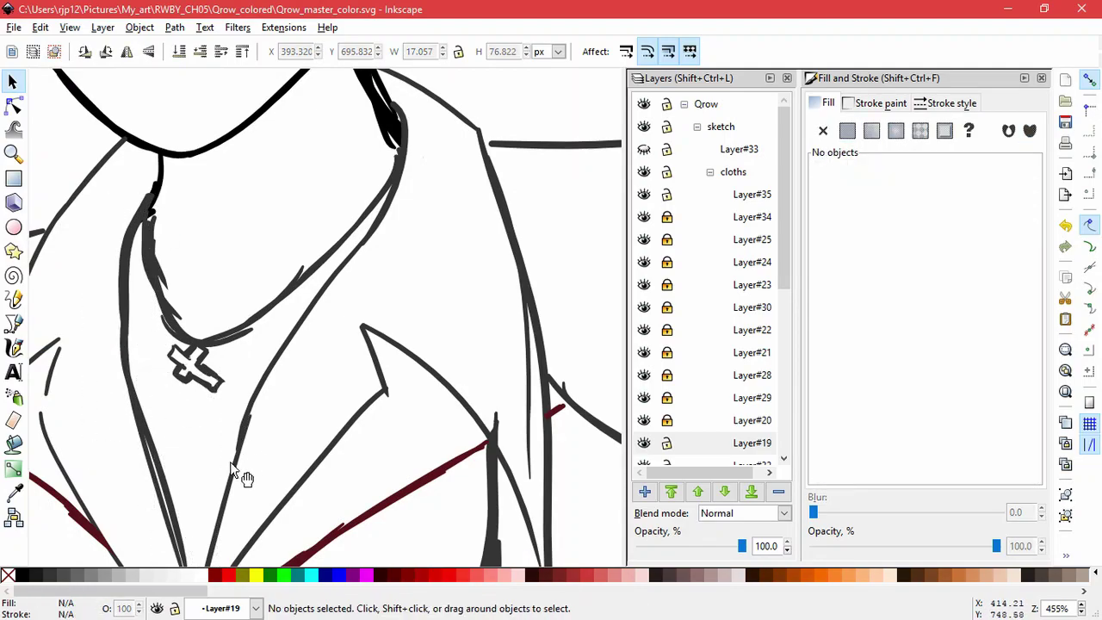
- Adjust the lower stroke of the right inner collar edge so it lines up with the upper one
left_click(231, 465)
left_click_drag(255, 411, 250, 413)
left_click(268, 457)
- Scale the left and right inner collar strokes so their lower ends meet at the V-neck point above the button
left_click_drag(268, 456, 356, 304)
left_click(289, 441)
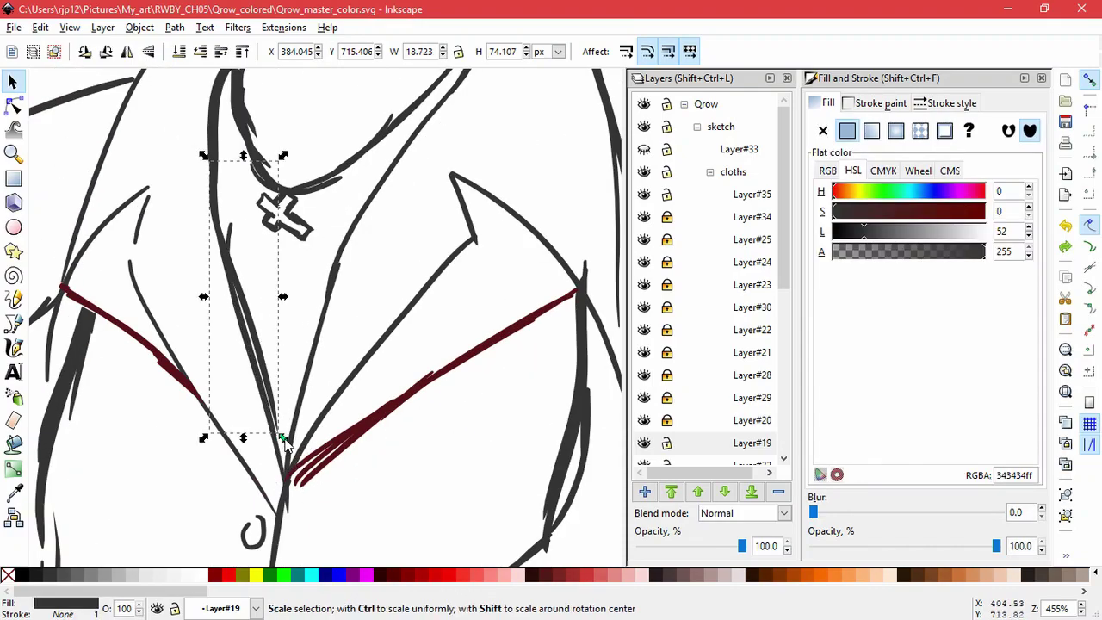
left_click_drag(251, 301, 298, 301)
left_click(230, 189)
left_click_drag(242, 248, 202, 112)
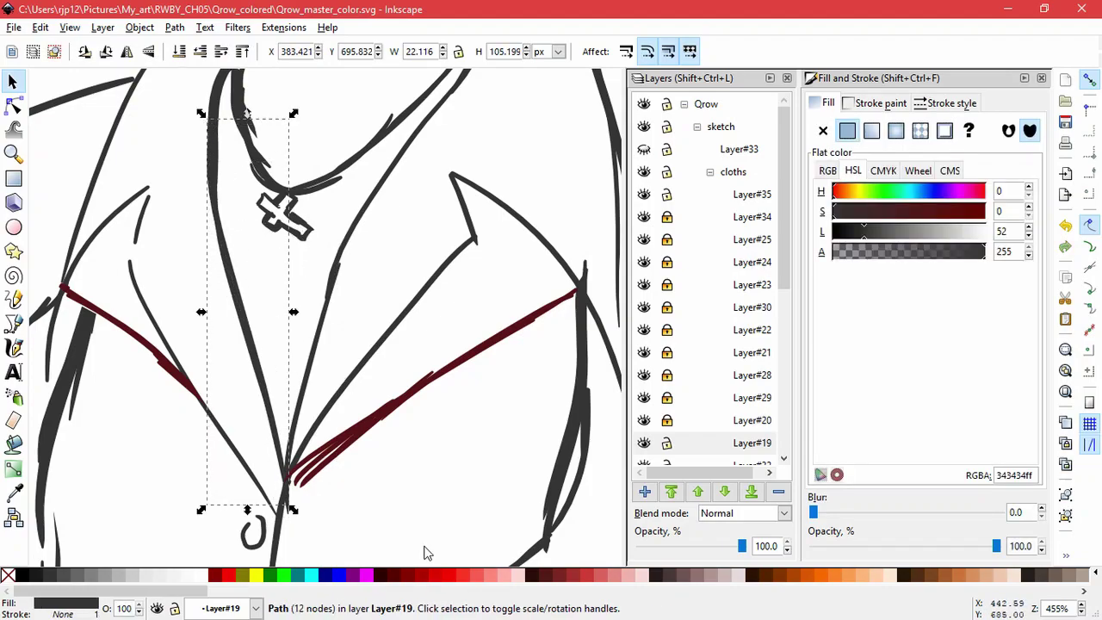
left_click_drag(294, 510, 287, 531)
left_click_drag(288, 498, 290, 510)
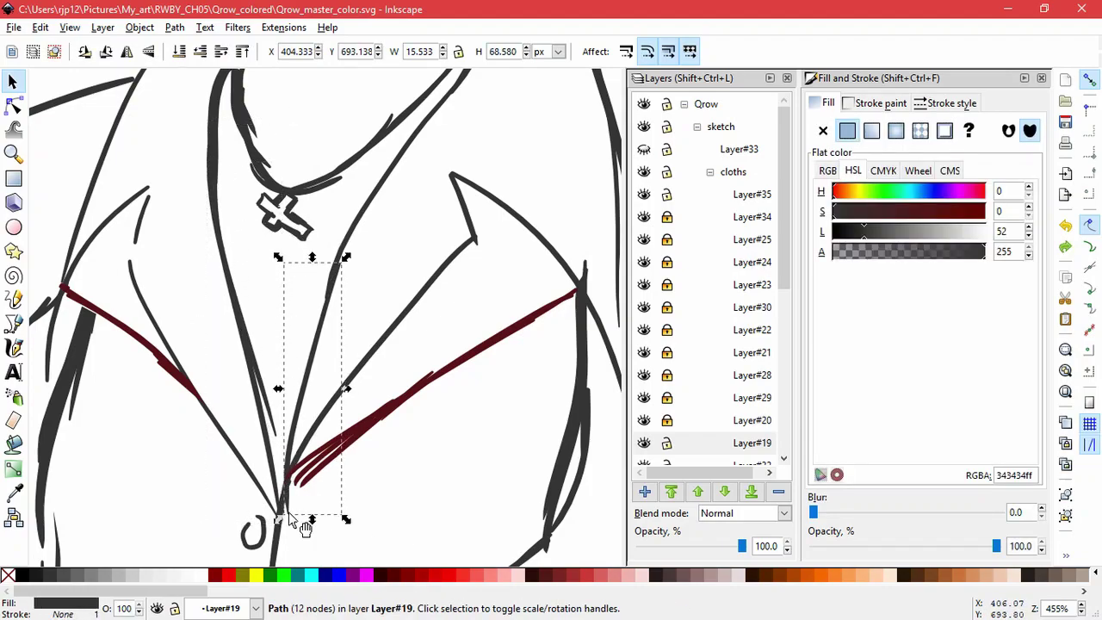
- Scale the right inner collar stroke onto the V-neck point and stretch the short left collar notch stroke to meet the collar edge
left_click(284, 508)
left_click_drag(346, 259, 343, 260)
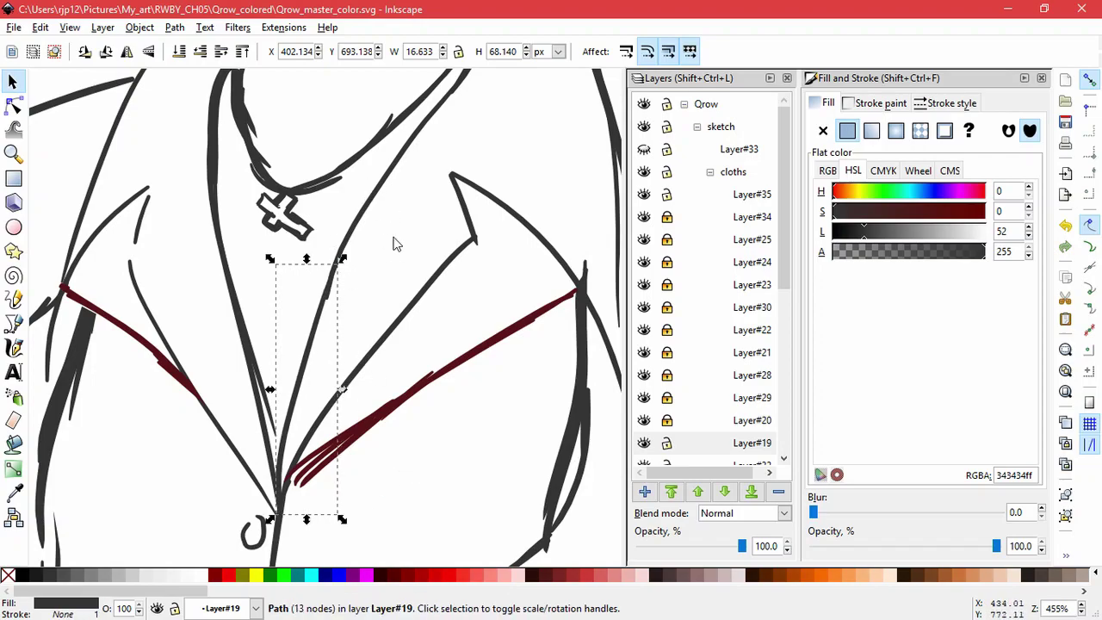
left_click(229, 379)
mouse_move(162, 254)
left_mouse_down()
mouse_move(262, 412)
mouse_move(237, 408)
left_mouse_up()
left_click_drag(252, 367, 257, 347)
left_click(286, 426)
- Adjust the spiky hair strokes at the crown so their upper ends join into pointed tips
scroll(293, 457, "down", 4)
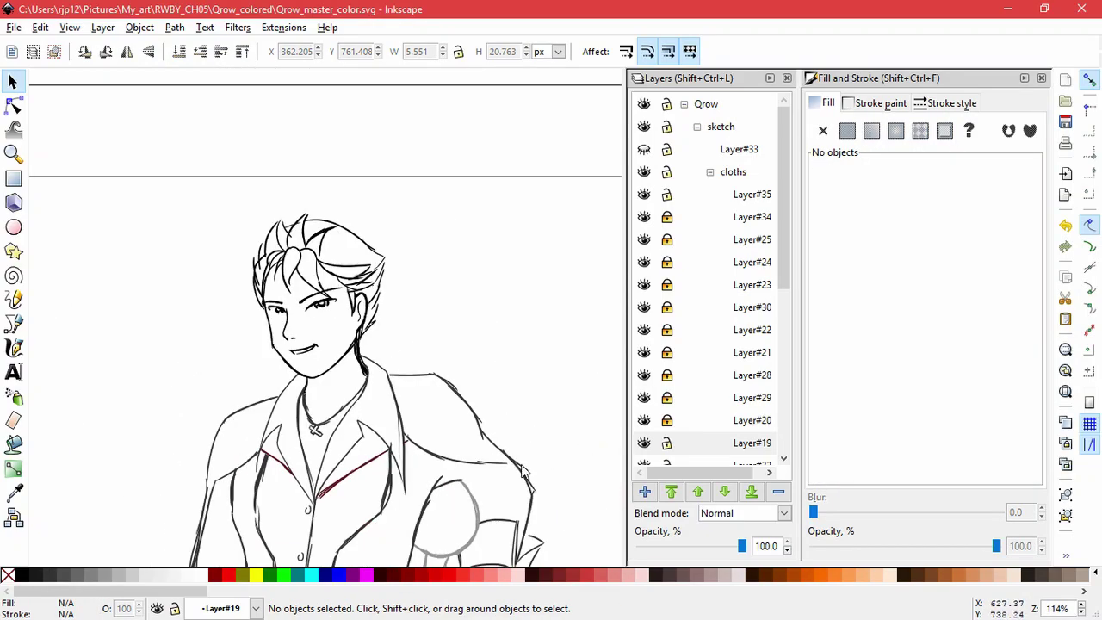
key("space")
left_click_drag(510, 408, 532, 418)
scroll(325, 272, "up", 2)
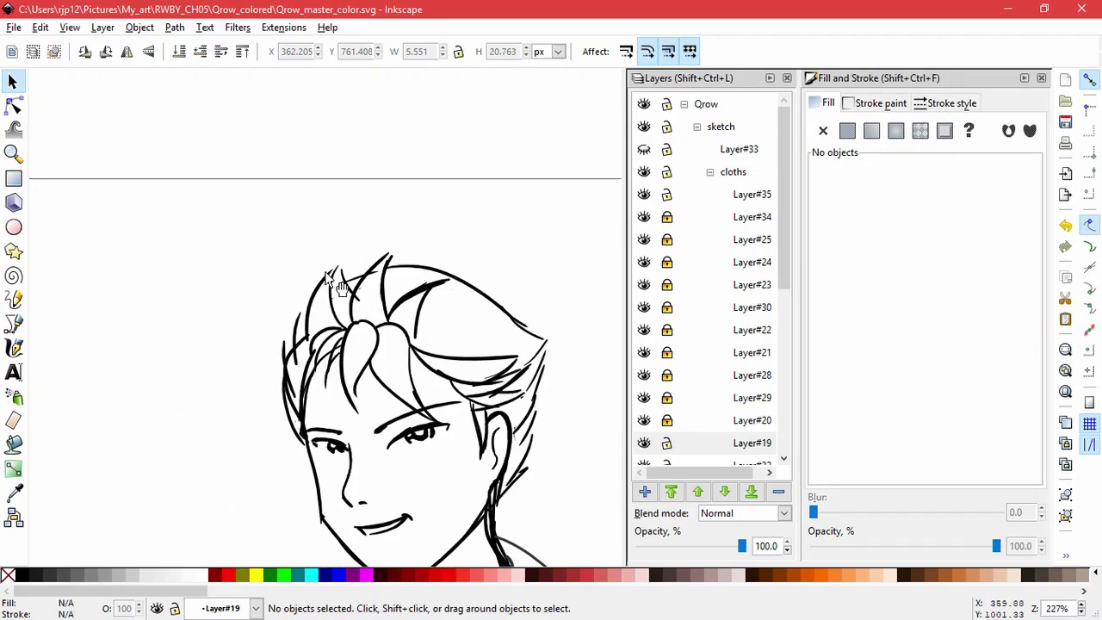
scroll(327, 273, "up", 3)
left_click(412, 286)
left_click_drag(478, 265, 453, 271)
key("Escape")
left_click(375, 277)
left_click_drag(368, 258, 359, 248)
left_click_drag(350, 343, 413, 203)
key("ctrl+z")
key("Escape")
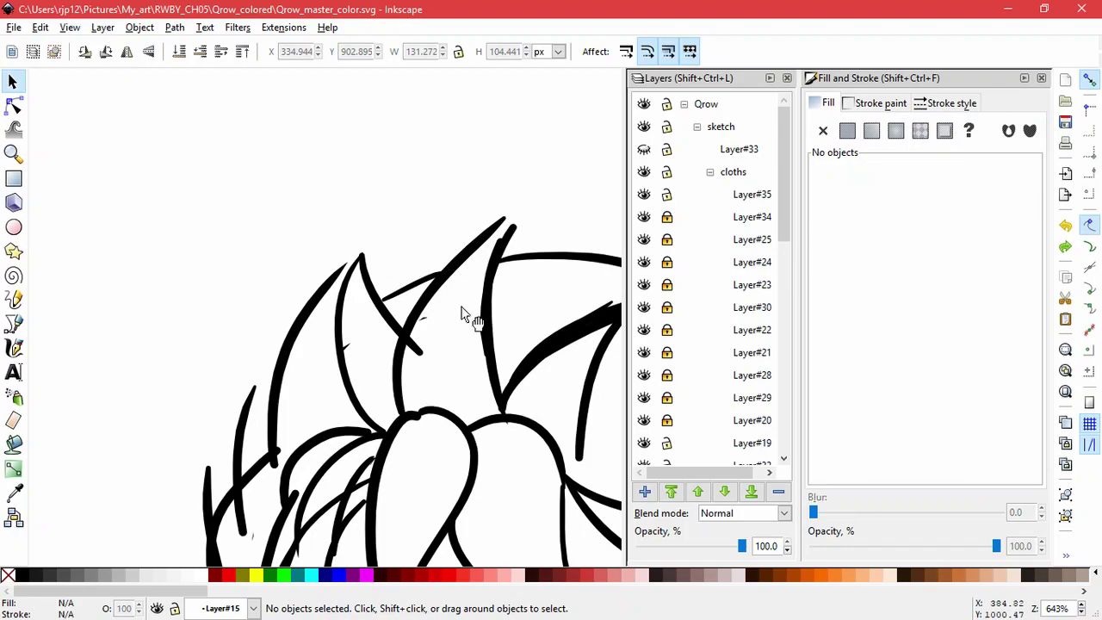
- Simplify the white path behind the crown hair strokes to reduce its nodes
left_click(12, 105)
left_click(436, 389)
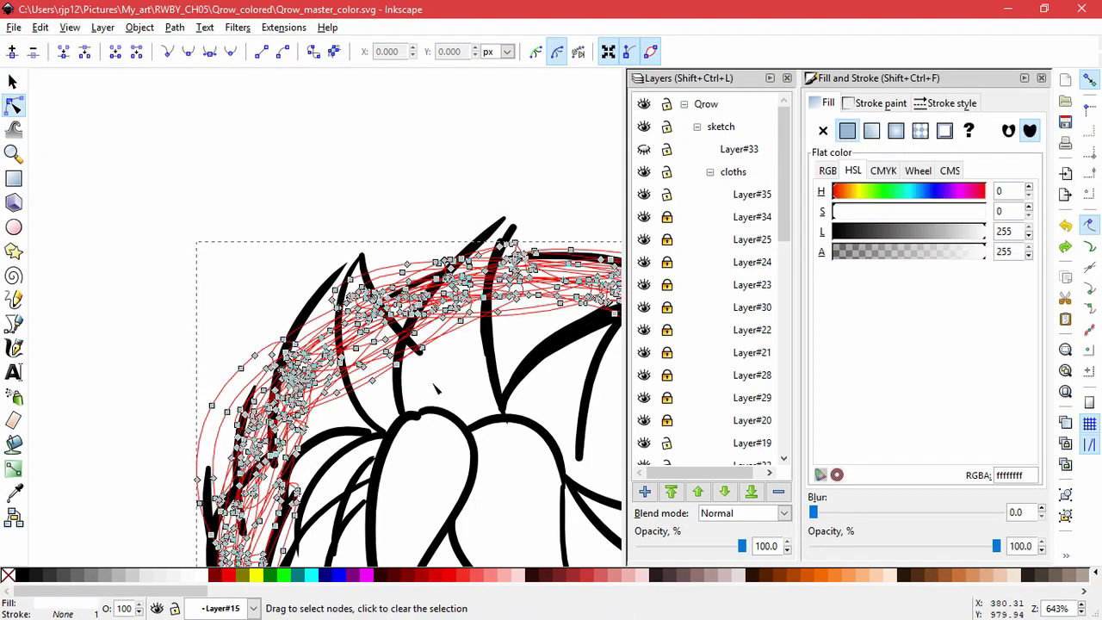
key("ctrl+a")
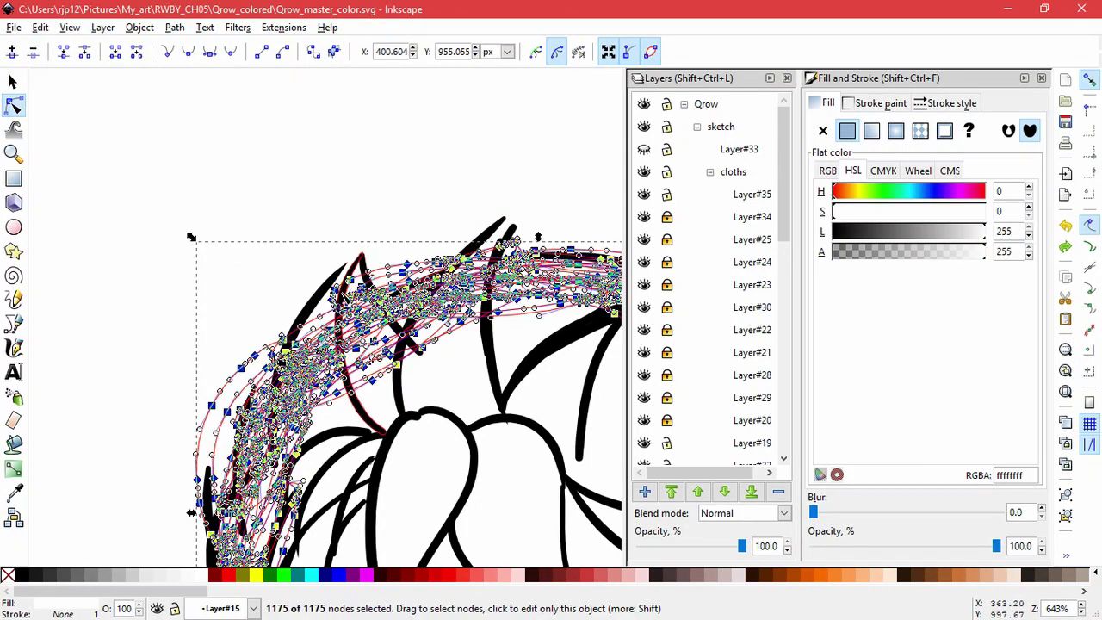
left_click(176, 27)
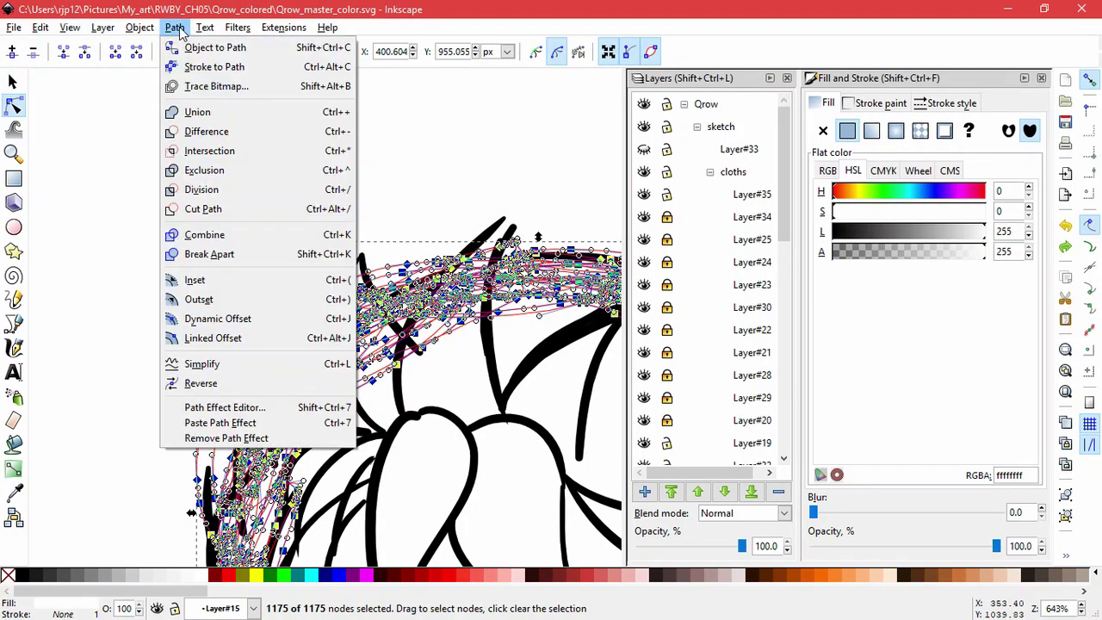
left_click(202, 363)
key("Escape")
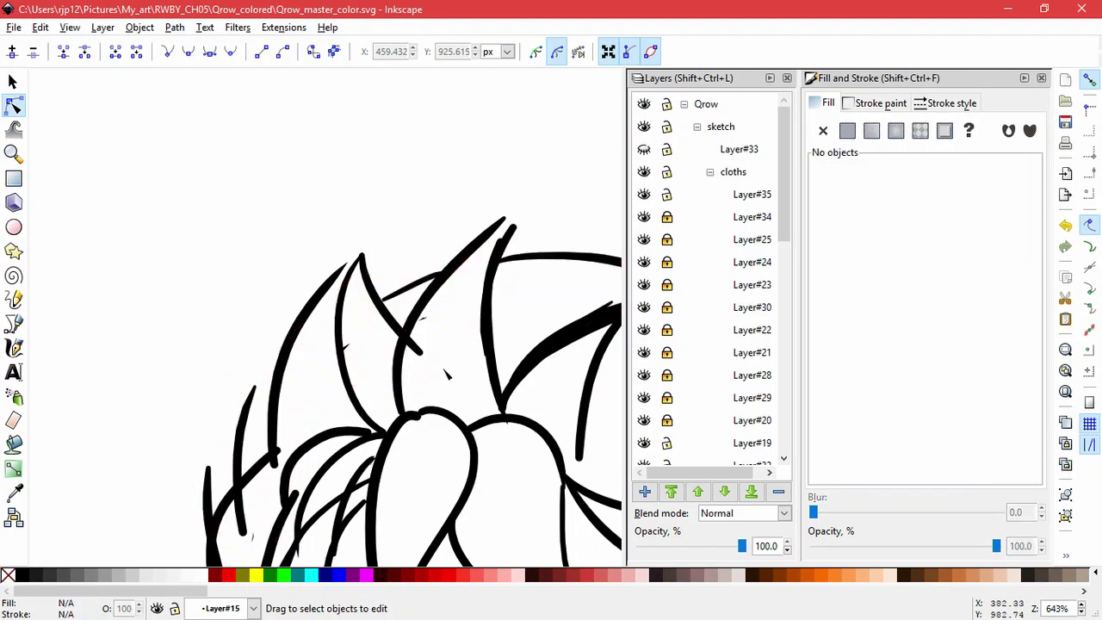
- Simplify all nodes of the white hair path two more times
left_click(452, 369)
key("ctrl+a")
left_click(175, 28)
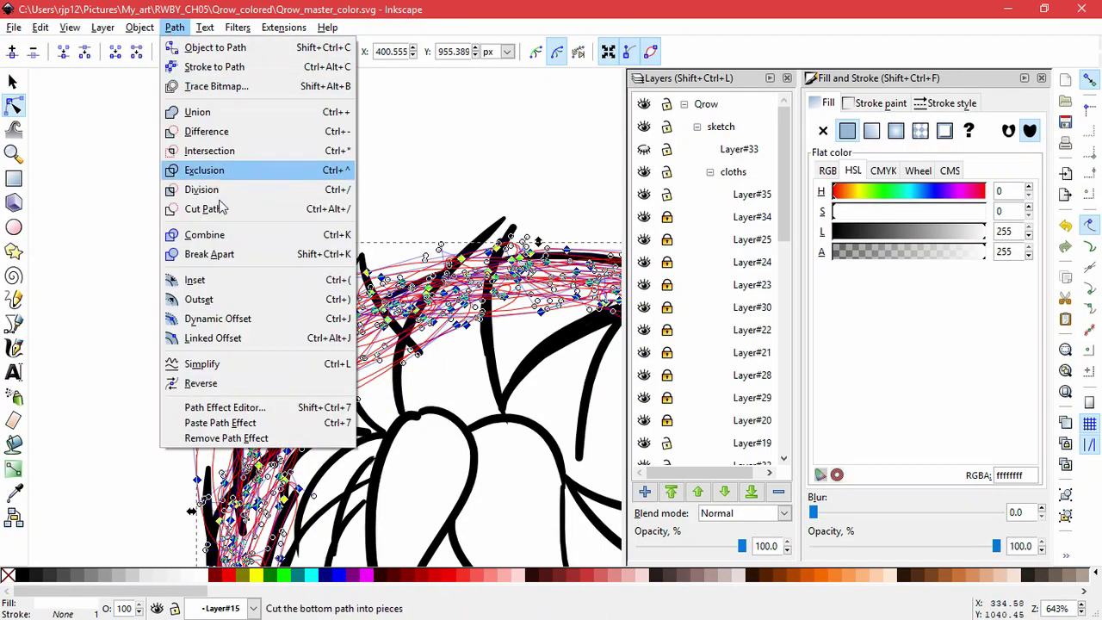
left_click(258, 364)
key("Escape")
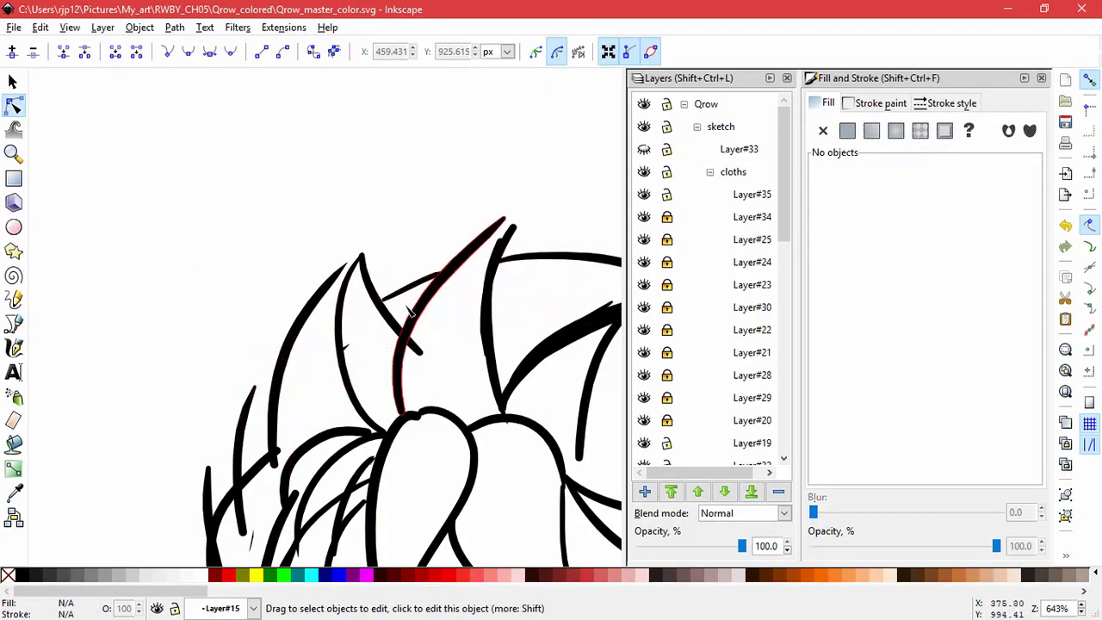
left_click(465, 413)
key("ctrl+a")
left_click(175, 27)
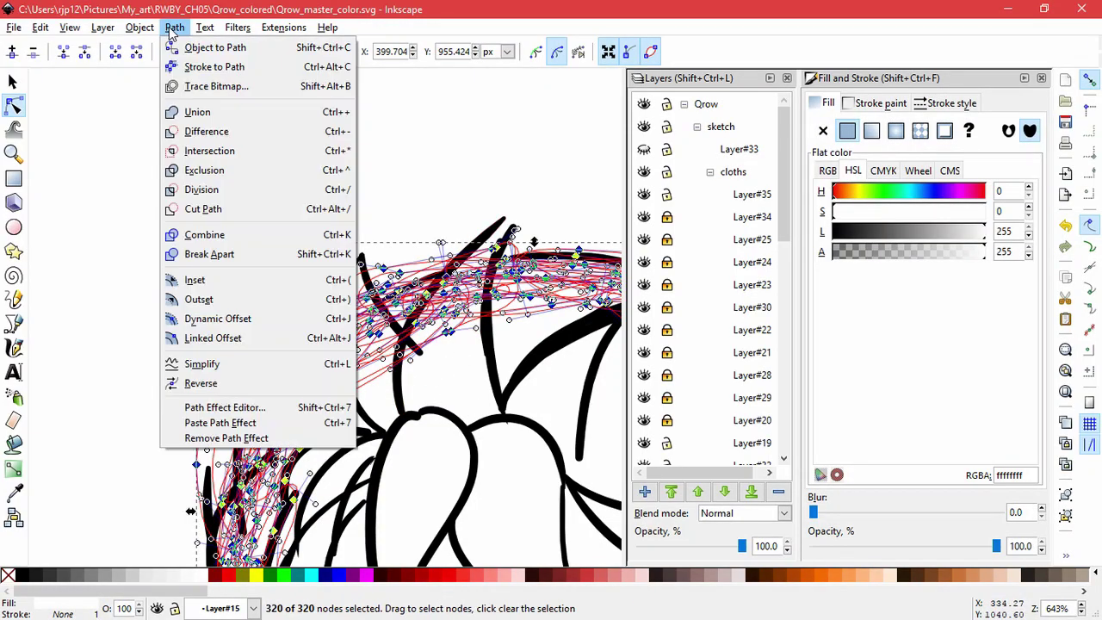
left_click(288, 363)
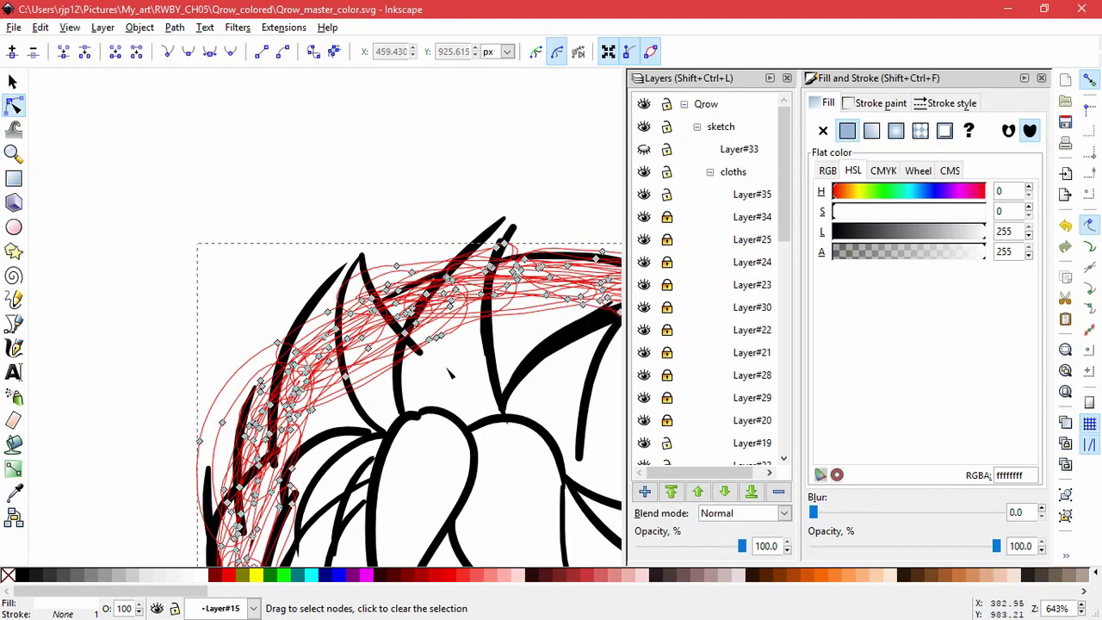
- Repeat the Simplify operation twice on the white band that runs around the head, with all its nodes selected
scroll(447, 372, "down", 2)
left_click_drag(458, 422, 394, 361)
left_click(594, 219)
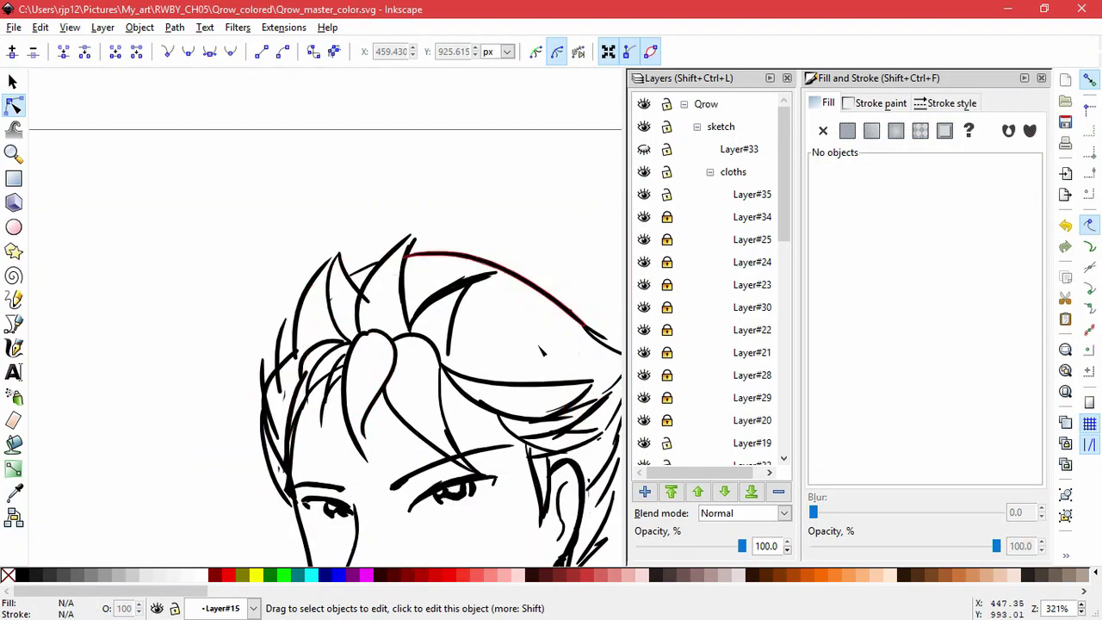
left_click_drag(541, 349, 452, 265)
left_click(442, 234)
key("ctrl+a")
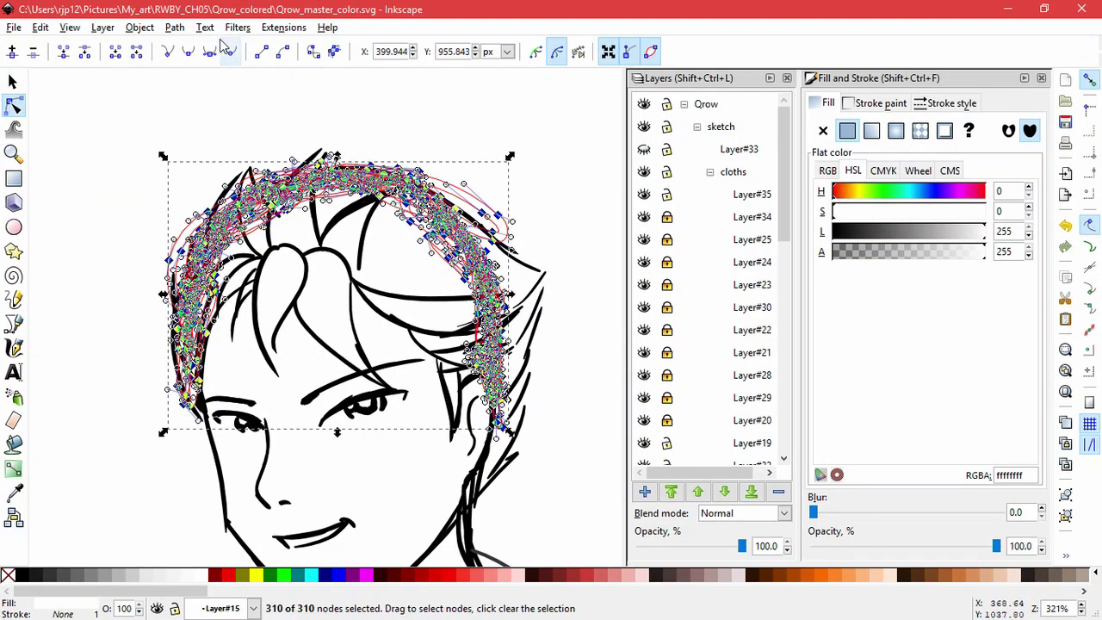
left_click(174, 27)
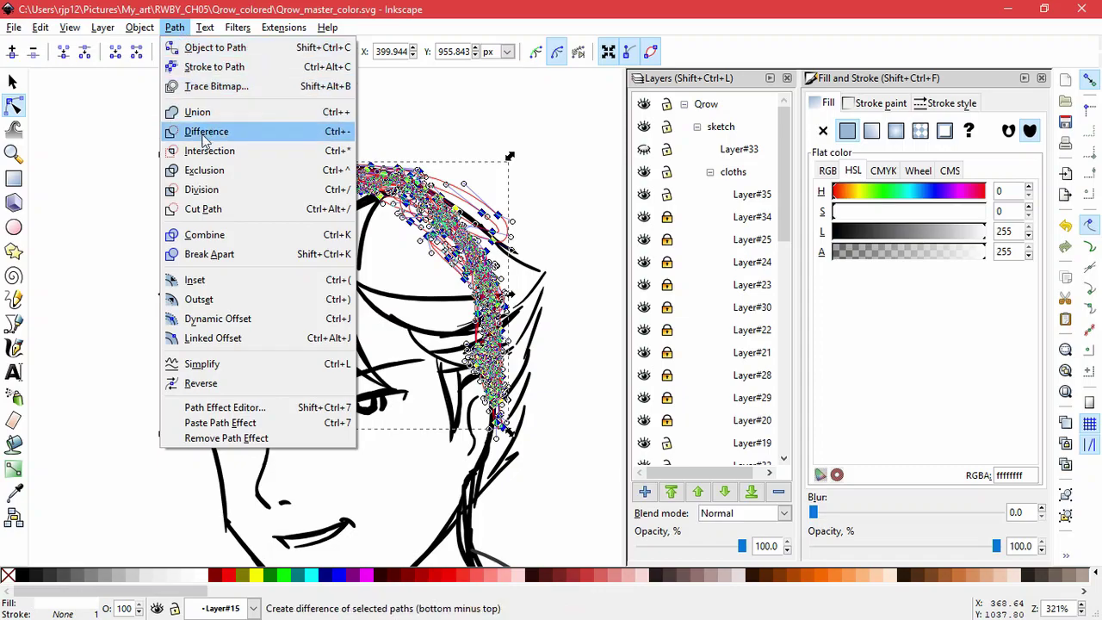
left_click(217, 365)
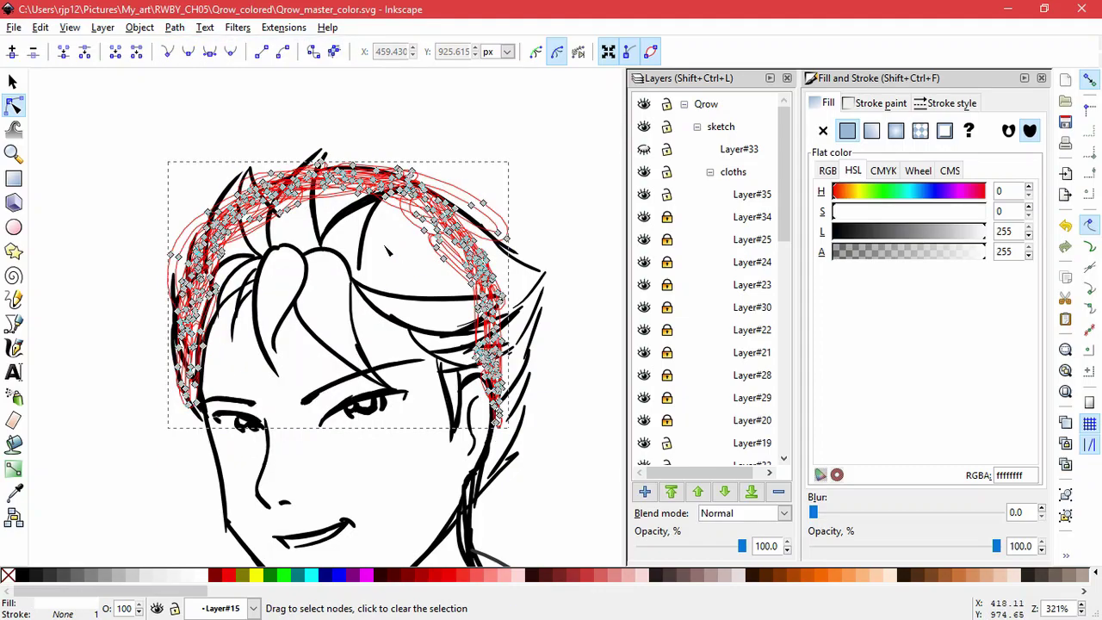
key("ctrl+a")
left_click(175, 27)
left_click(216, 364)
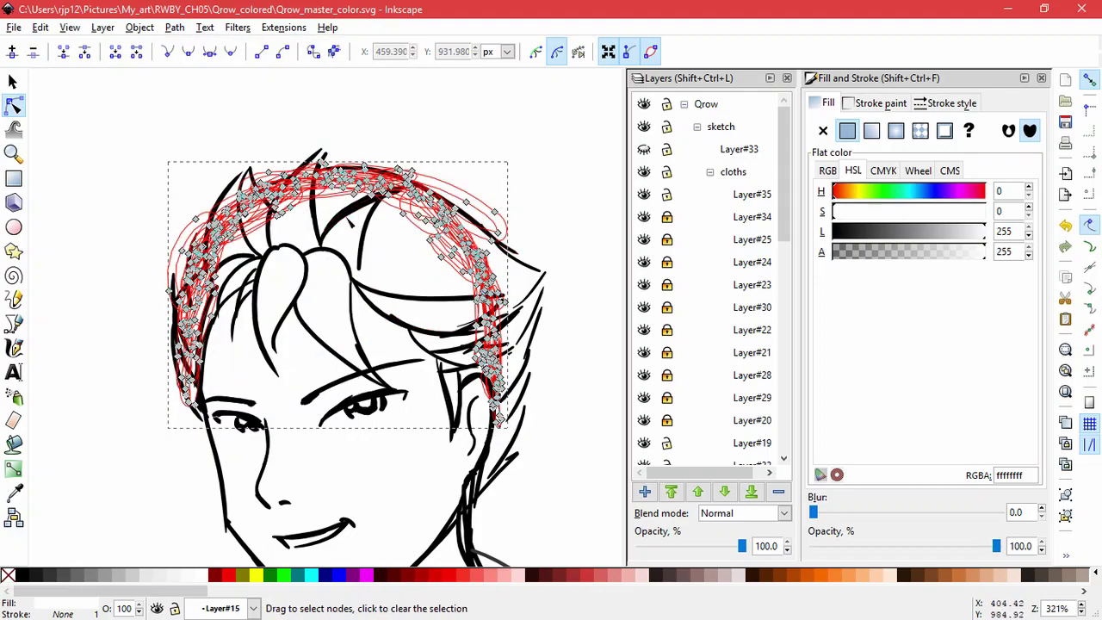
left_click(455, 134)
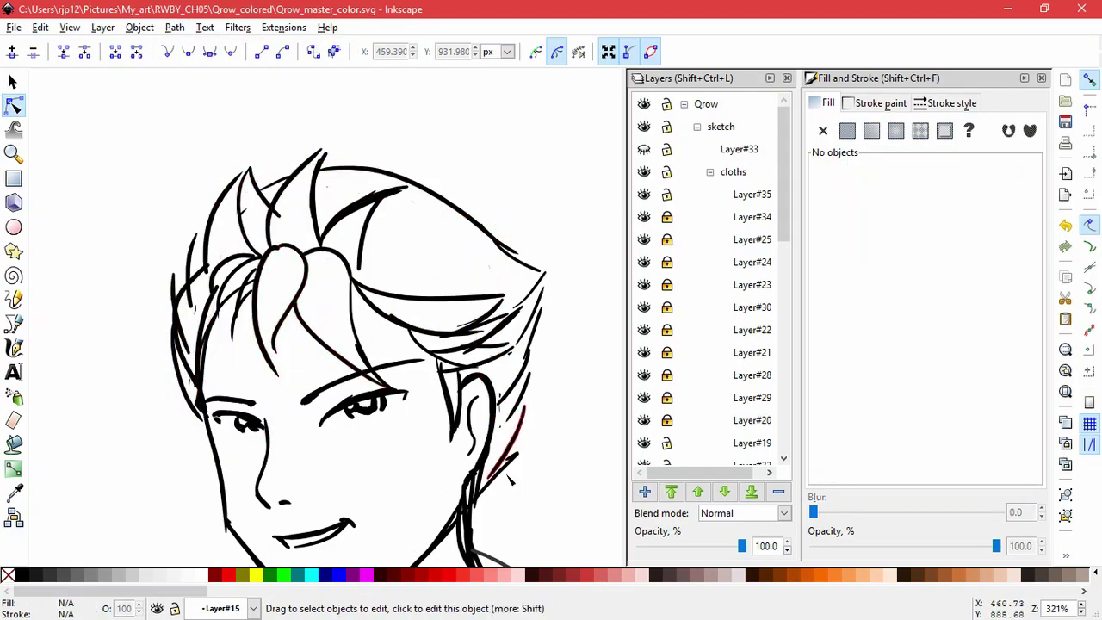
- Move the nodes at the lower end of the white path beside the ear off the neighbouring black strokes
left_click(504, 398)
scroll(539, 456, "up", 3)
left_click_drag(421, 365, 425, 384)
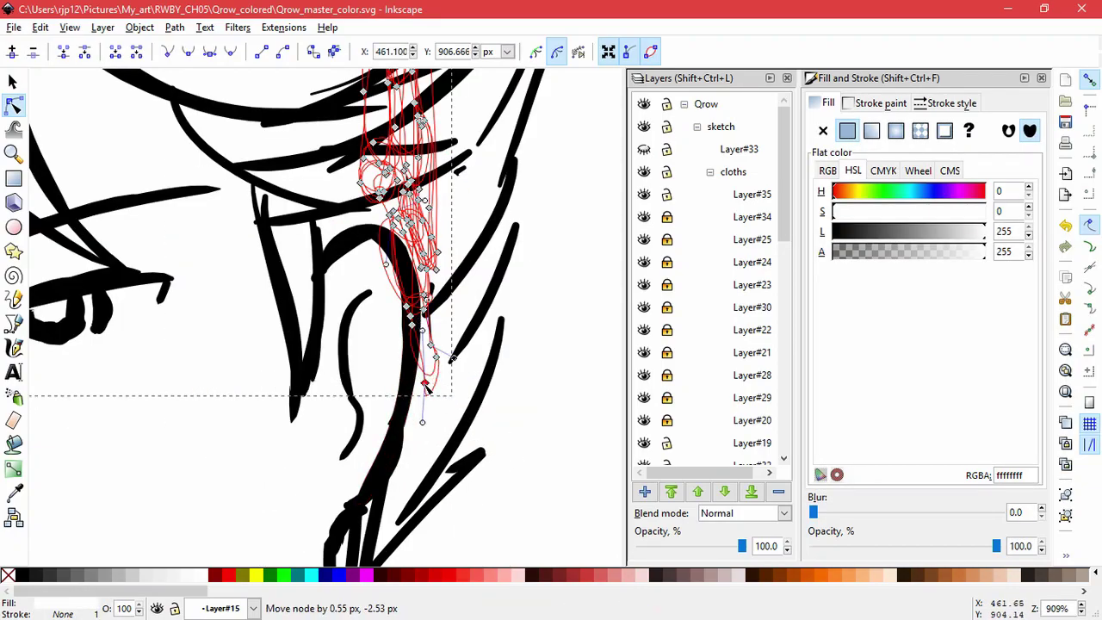
left_click_drag(427, 300, 436, 290)
left_click(564, 405)
left_click(565, 405)
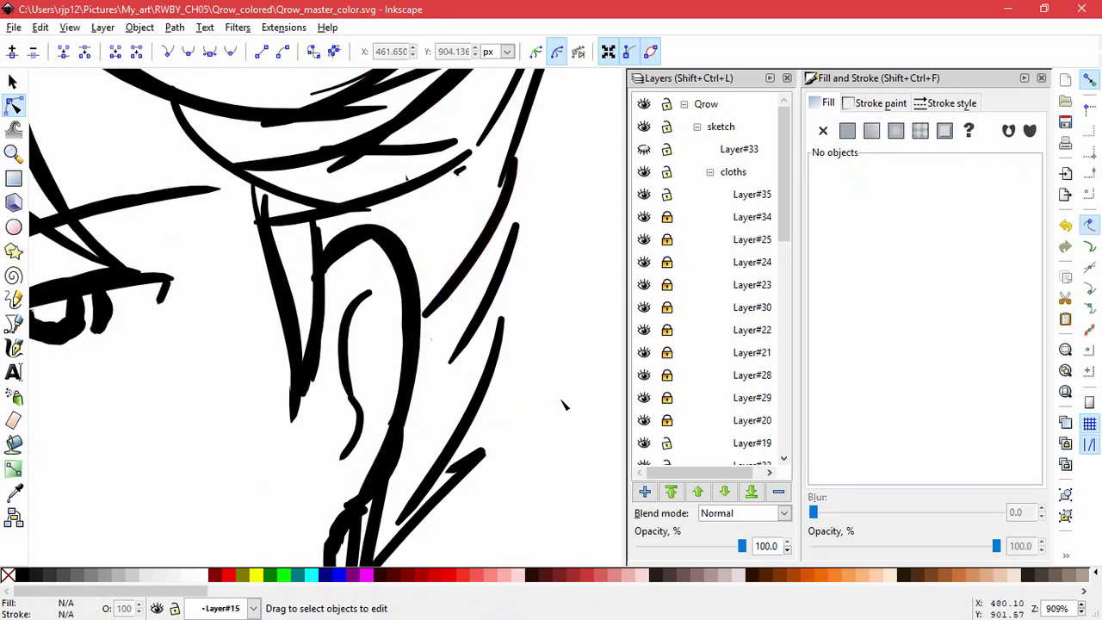
- Reposition the white path's node above the ear so it stops cutting into the hair strand
left_click(413, 162)
left_click_drag(396, 151, 448, 327)
scroll(448, 328, "up", 2)
left_click(449, 329)
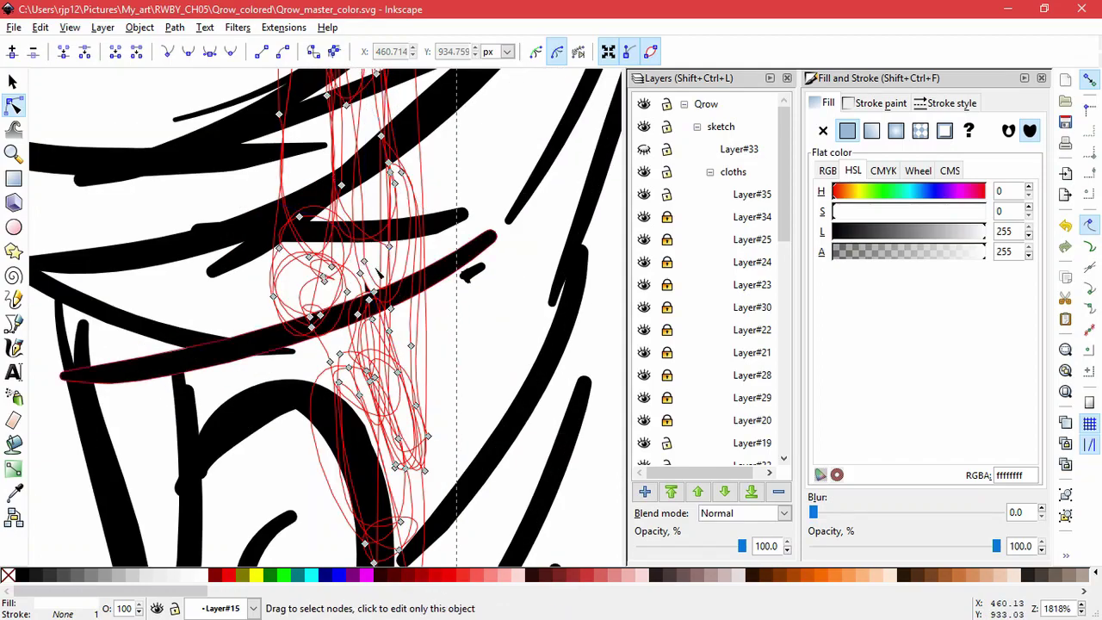
left_click_drag(374, 291, 369, 270)
left_click(509, 353)
left_click(483, 349)
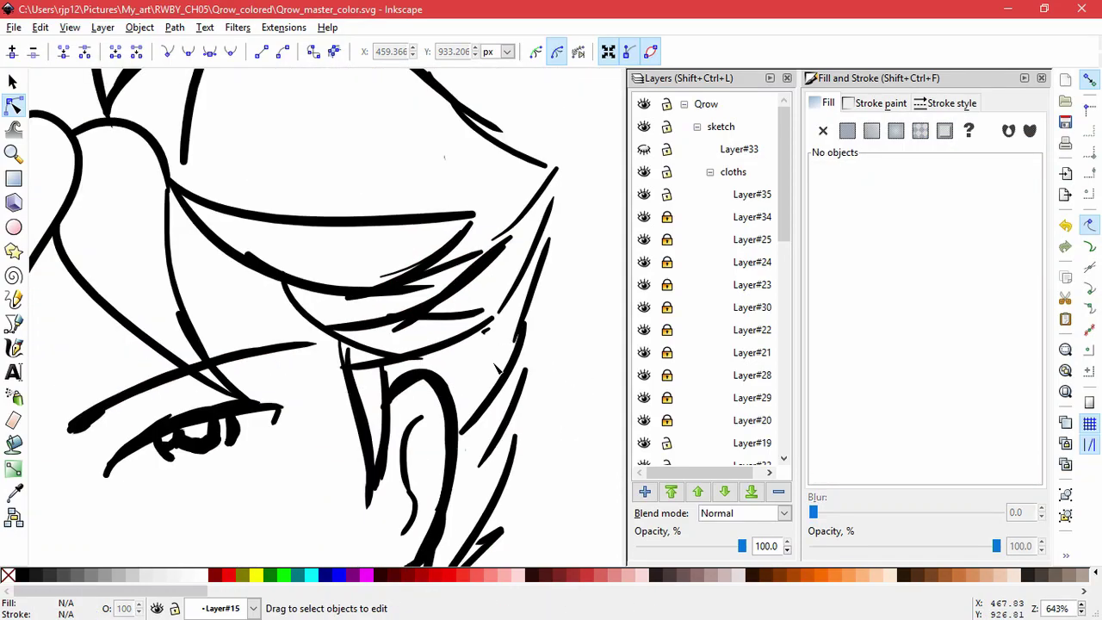
- Delete the small stray stroke near the end of the hair strand above the ear
left_click(470, 278)
key("s")
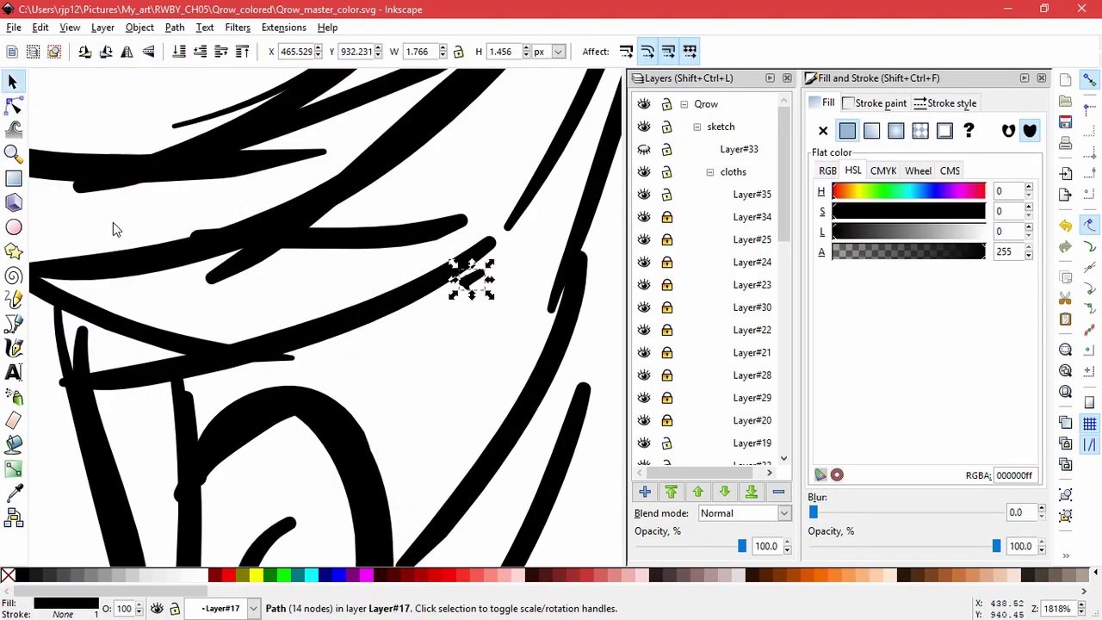
left_click(319, 351)
scroll(319, 349, "down", 3)
- Adjust the hair strokes at the back of the head so they join at the outer tip and continue towards the ear
left_click(435, 165)
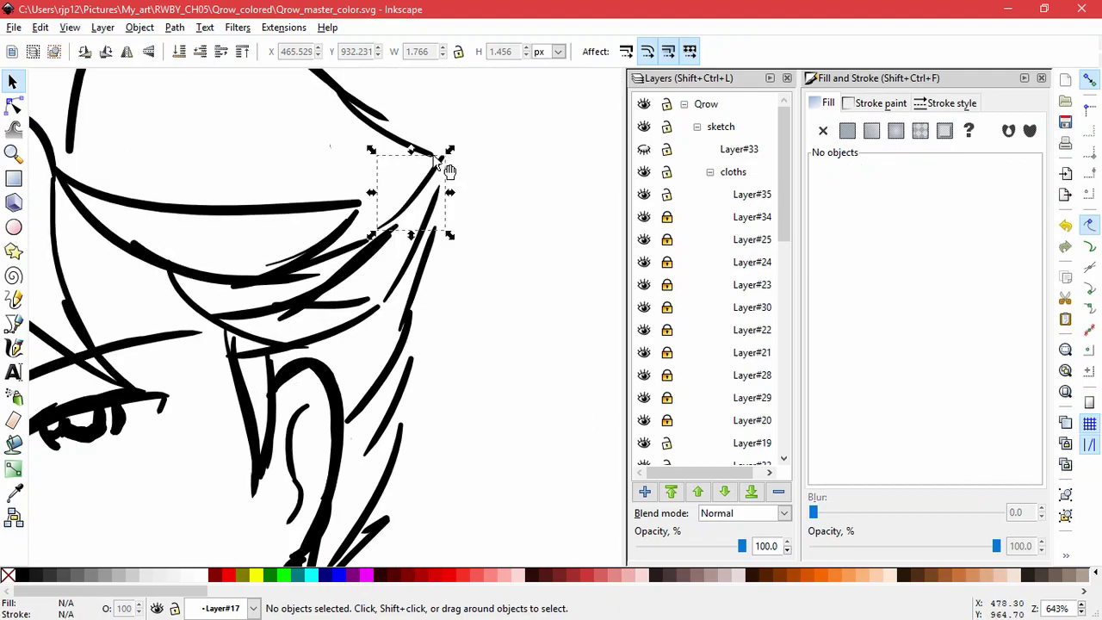
left_click(416, 148)
left_click_drag(437, 161, 444, 159)
left_click(437, 189)
left_click(424, 253)
left_click_drag(440, 223, 428, 206)
left_click(404, 348)
left_click_drag(415, 304, 418, 304)
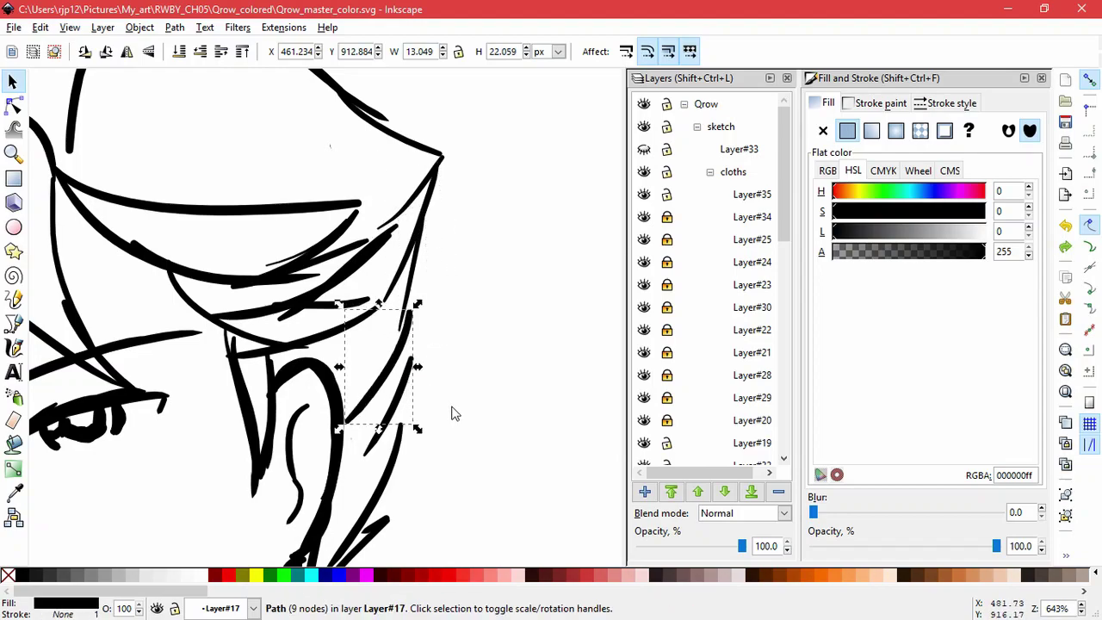
left_click(475, 336)
scroll(450, 324, "down", 5, "ctrl")
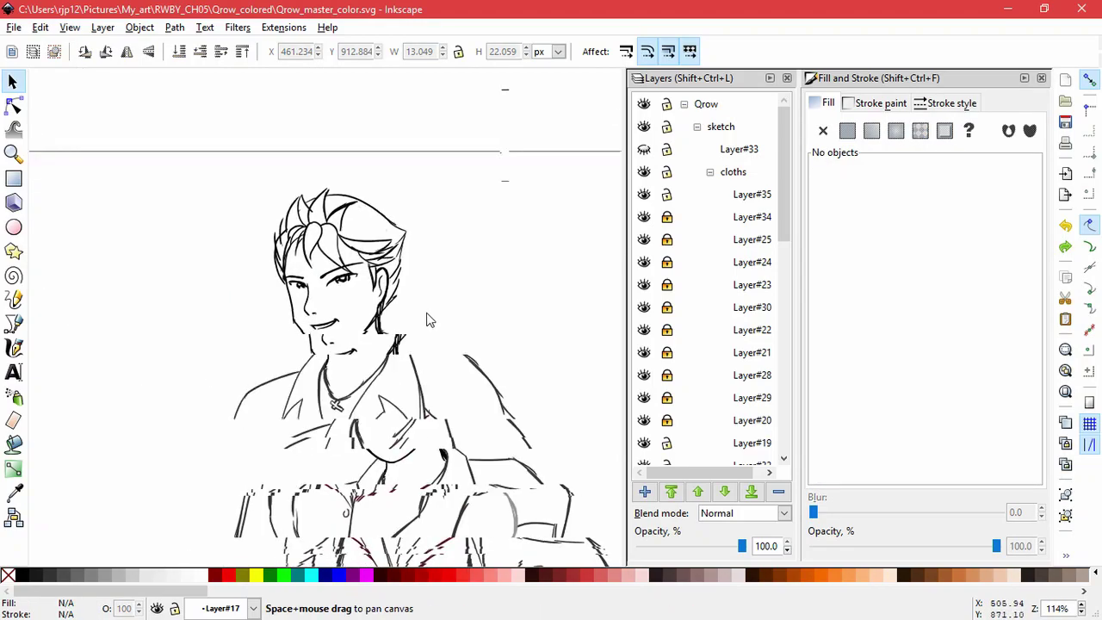
- Unlock and hide the eyes group and Layer#13, Layer#12 and Layer#11, leaving the head outline and hair shown
left_click(337, 273)
scroll(717, 270, "down", 10)
scroll(718, 270, "up", 4)
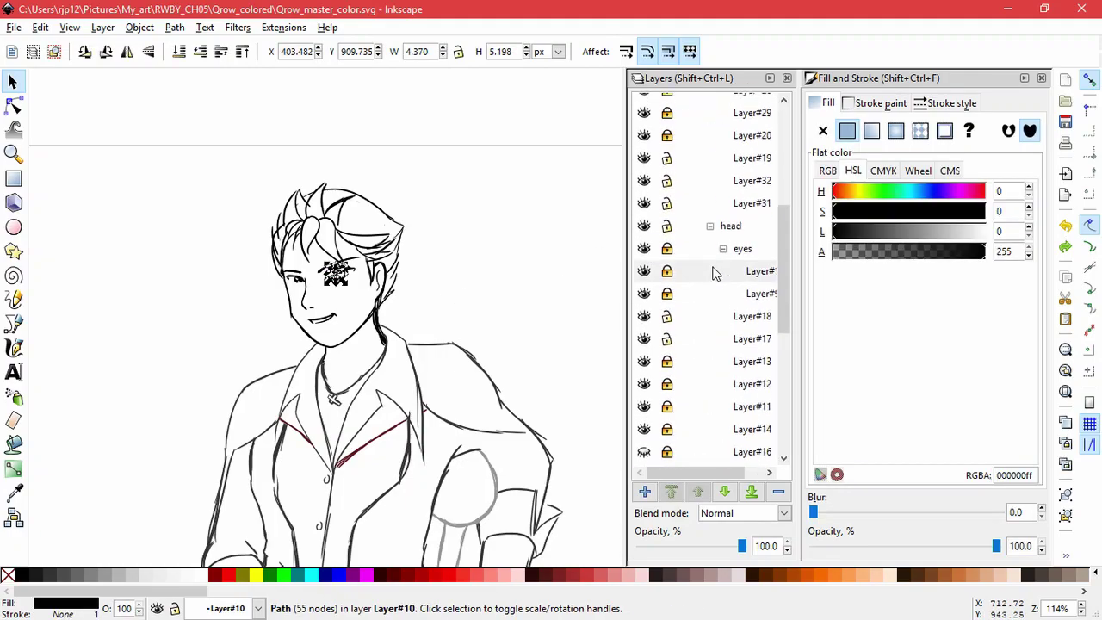
left_click(721, 249)
left_click(644, 272)
left_click(644, 272)
left_click(644, 295)
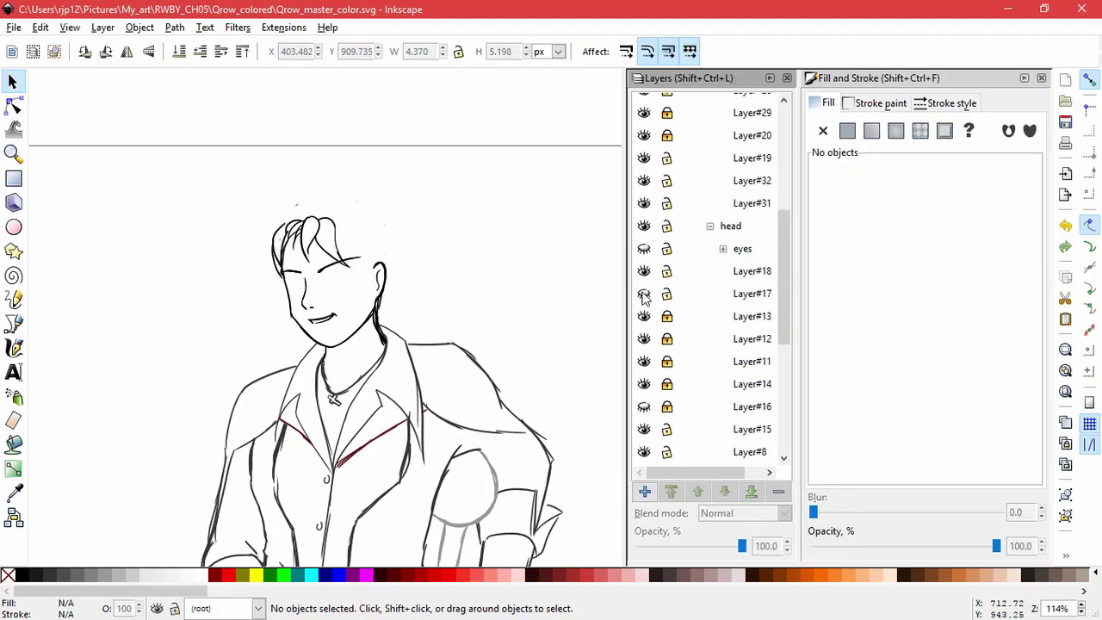
left_click(644, 294)
left_click(644, 317)
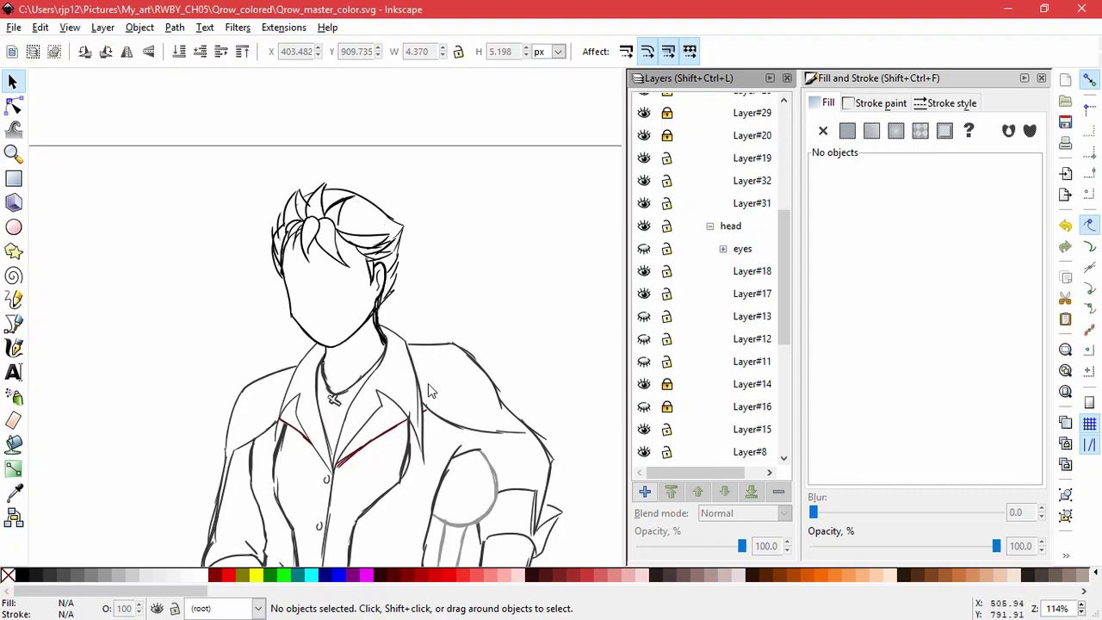
scroll(376, 332, "up", 4, "ctrl")
left_click_drag(362, 314, 240, 296)
key("Delete")
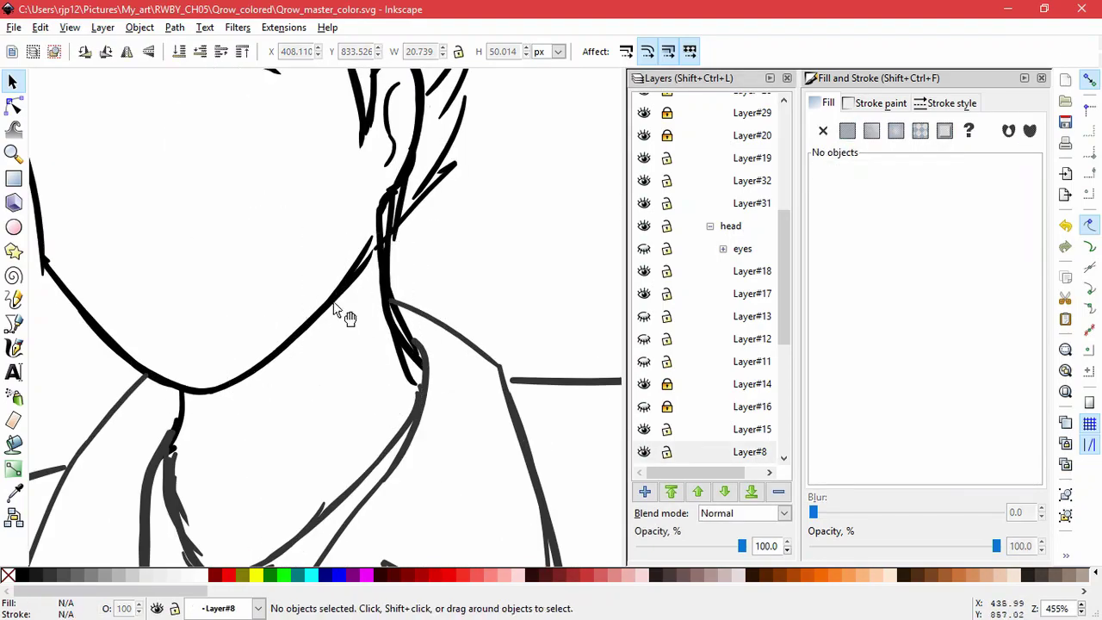
key("ctrl+z")
key("ctrl+z")
left_click_drag(397, 229, 461, 247)
key("ctrl+z")
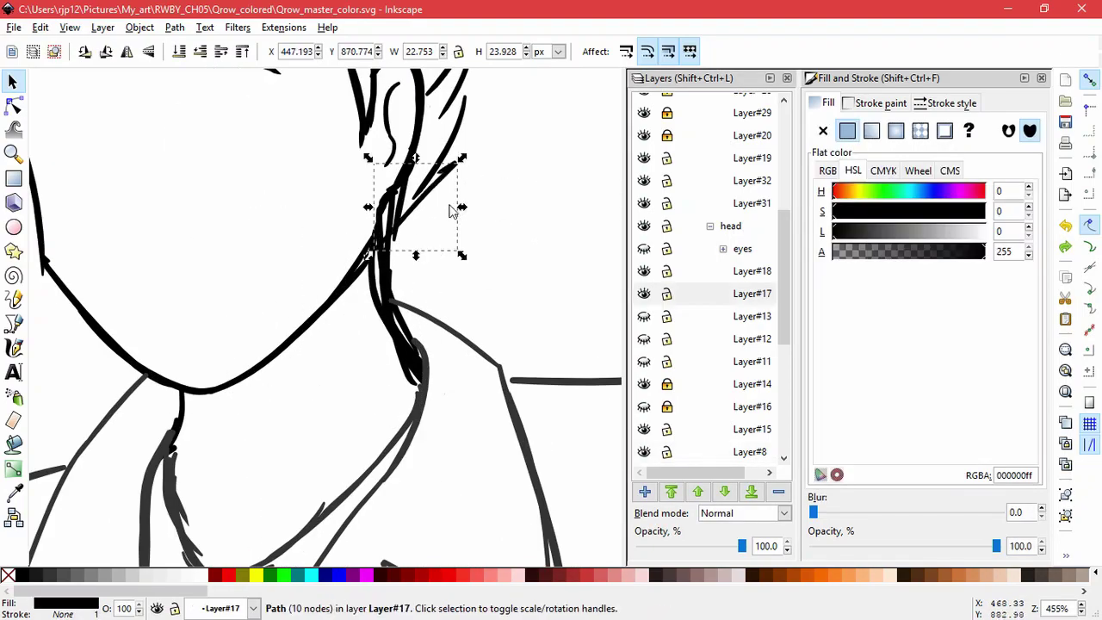
- Pull out and delete the redundant strokes overlapping between the ear lobe, the jaw and the neck
left_click_drag(405, 199, 496, 246)
key("Delete")
left_click_drag(394, 211, 508, 222)
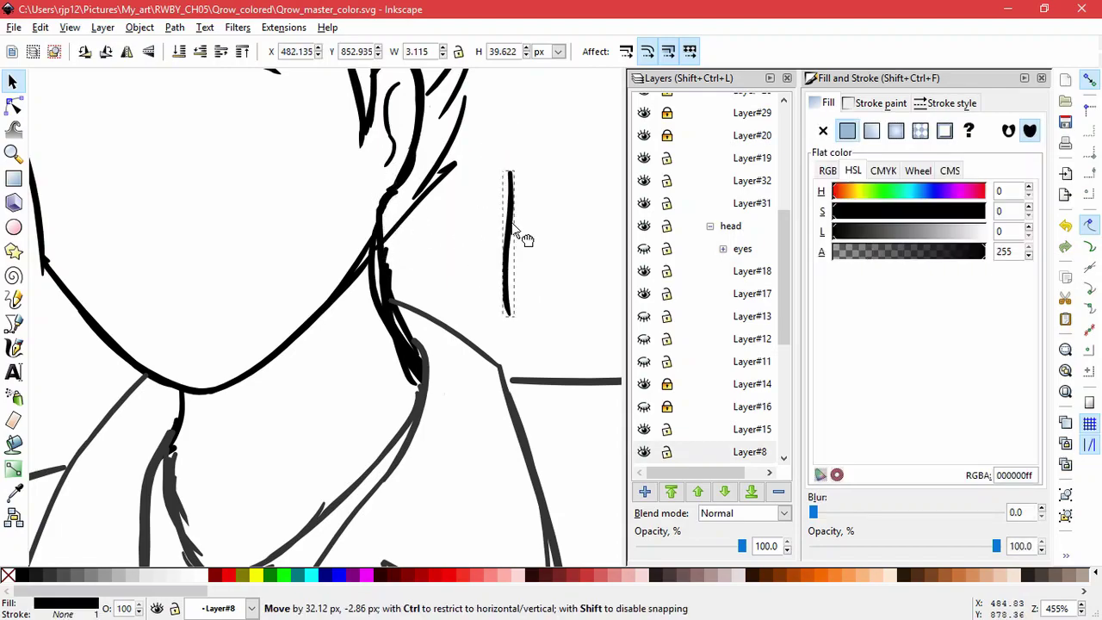
key("Delete")
key("Delete")
left_click_drag(393, 205, 482, 225)
key("Delete")
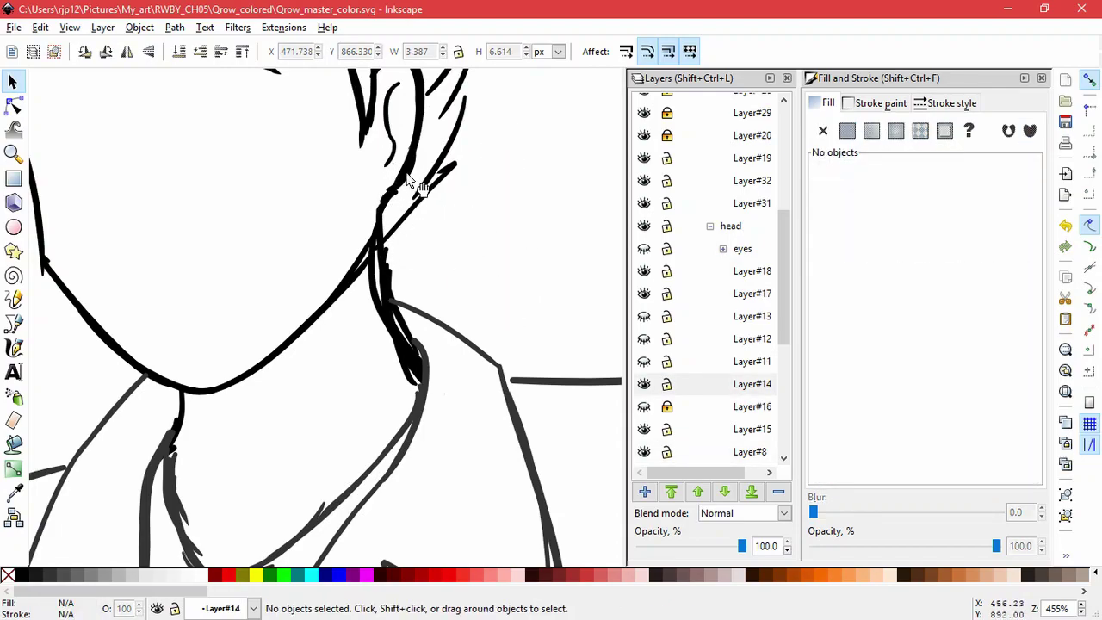
- Delete the small overlapping strokes at the lower end of the ear outline where it meets the jaw
left_click_drag(409, 173, 499, 250)
key("ctrl+z")
left_click(421, 130)
mouse_move(389, 196)
left_mouse_down()
mouse_move(401, 185)
mouse_move(312, 201)
left_mouse_up()
key("Delete")
key("Delete")
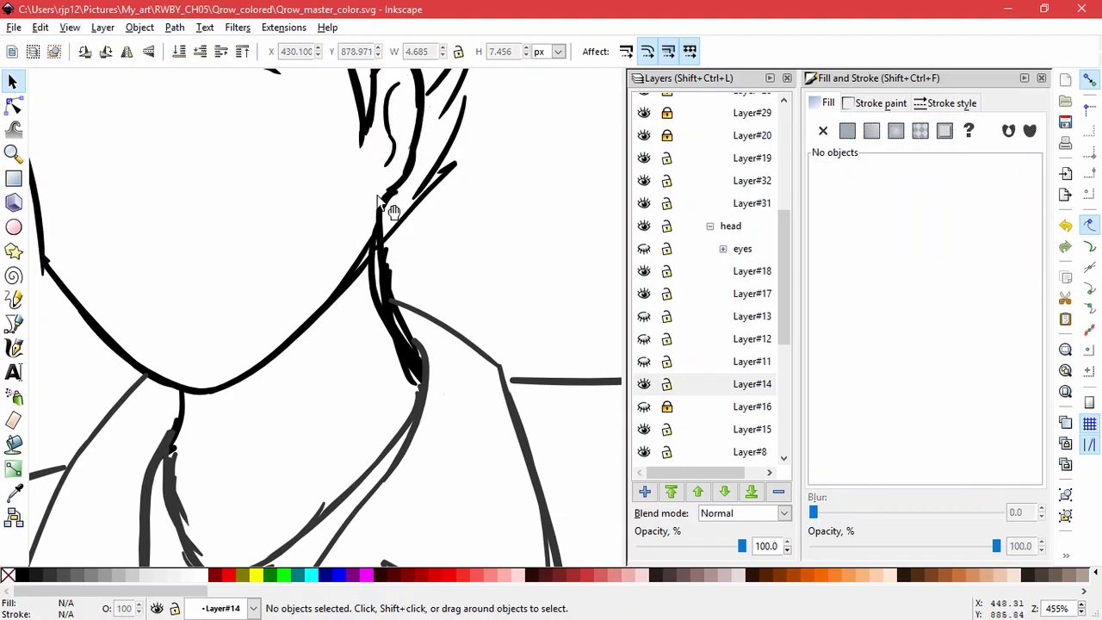
left_click_drag(382, 201, 321, 209)
key("Delete")
left_click(385, 198)
left_click(385, 215)
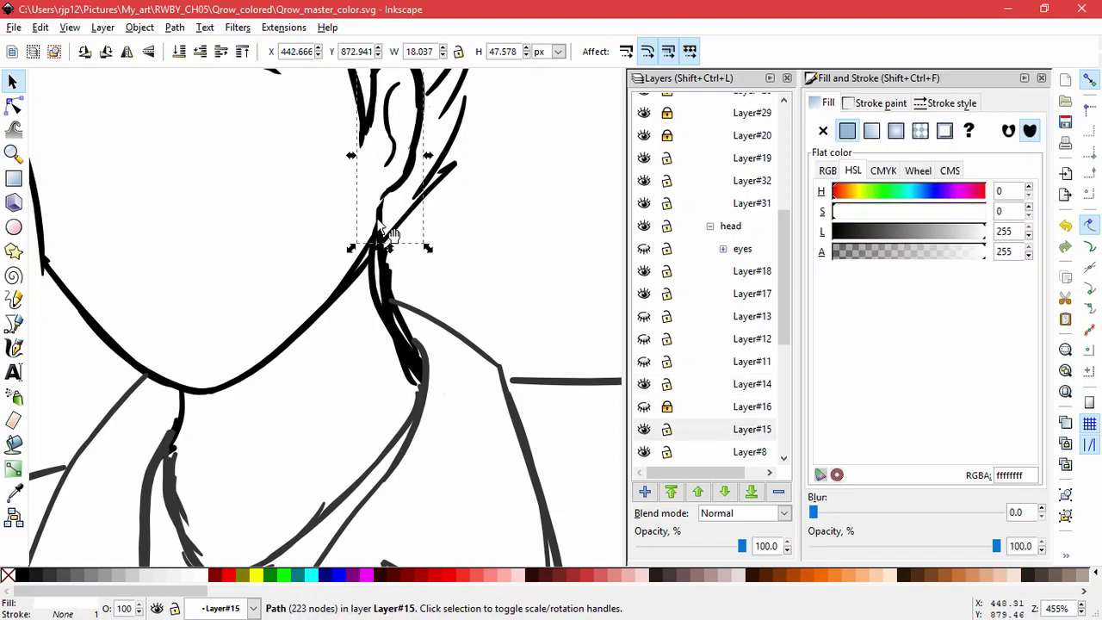
- Adjust the lower end of the ear outline and delete the redundant strokes overlapping it at the top of the neck
left_click_drag(350, 248, 354, 243)
left_click_drag(374, 285, 492, 297)
key("ctrl+z")
left_click_drag(390, 252, 456, 263)
left_click(519, 286)
key("Delete")
left_click_drag(384, 260, 458, 244)
key("Delete")
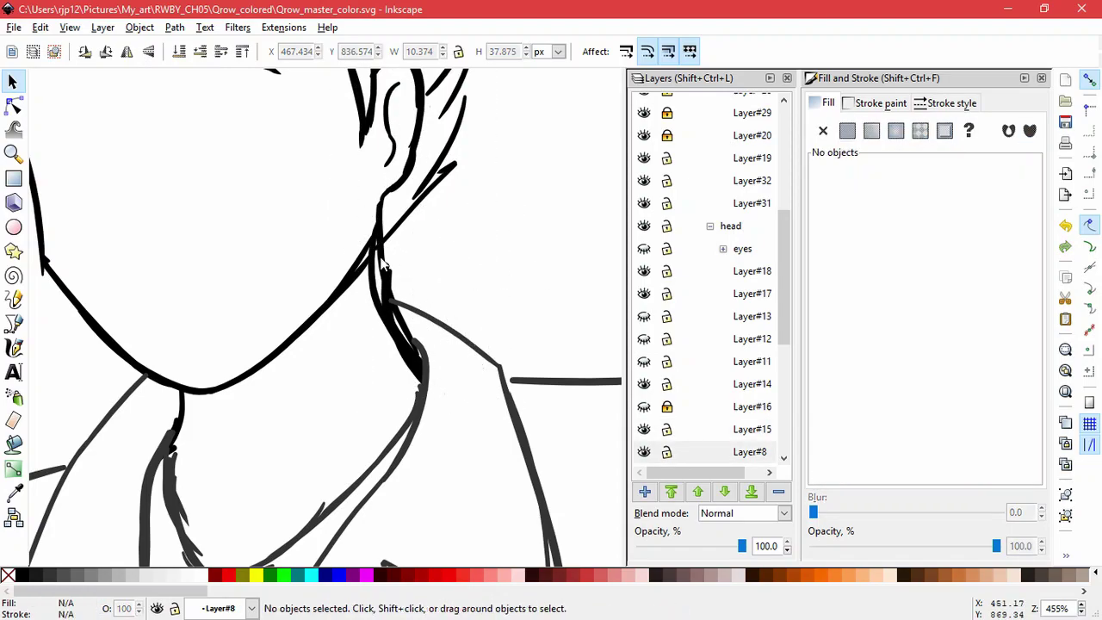
- Separate the overlapping neck strokes, fit one line from the ear lobe to the collar and delete the short duplicate
left_click_drag(383, 263, 521, 237)
left_click_drag(393, 290, 570, 288)
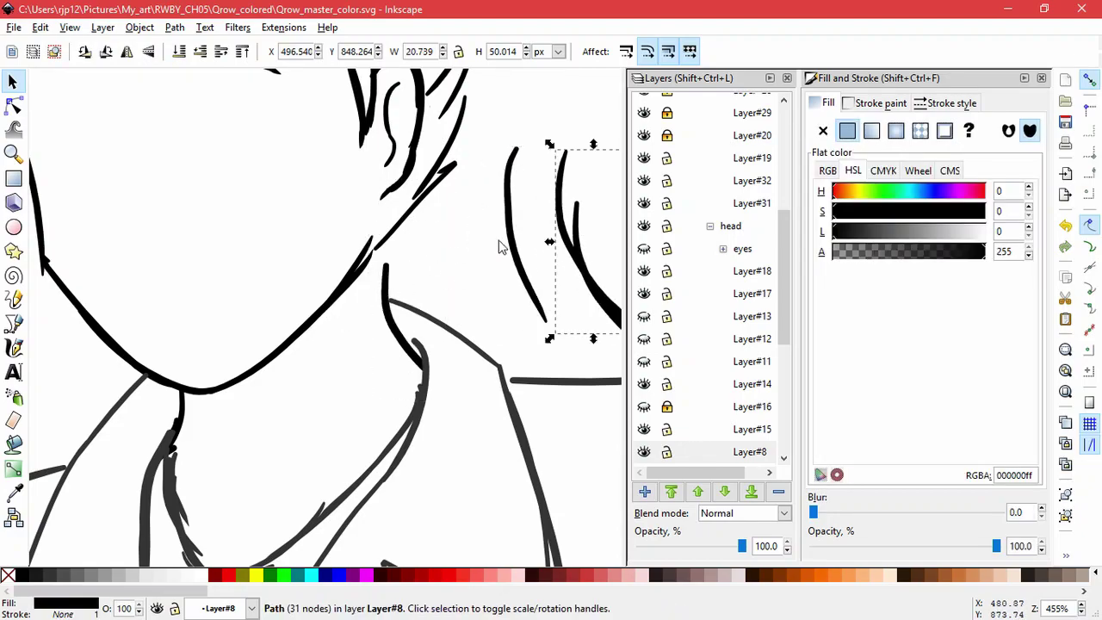
left_click_drag(500, 248, 390, 295)
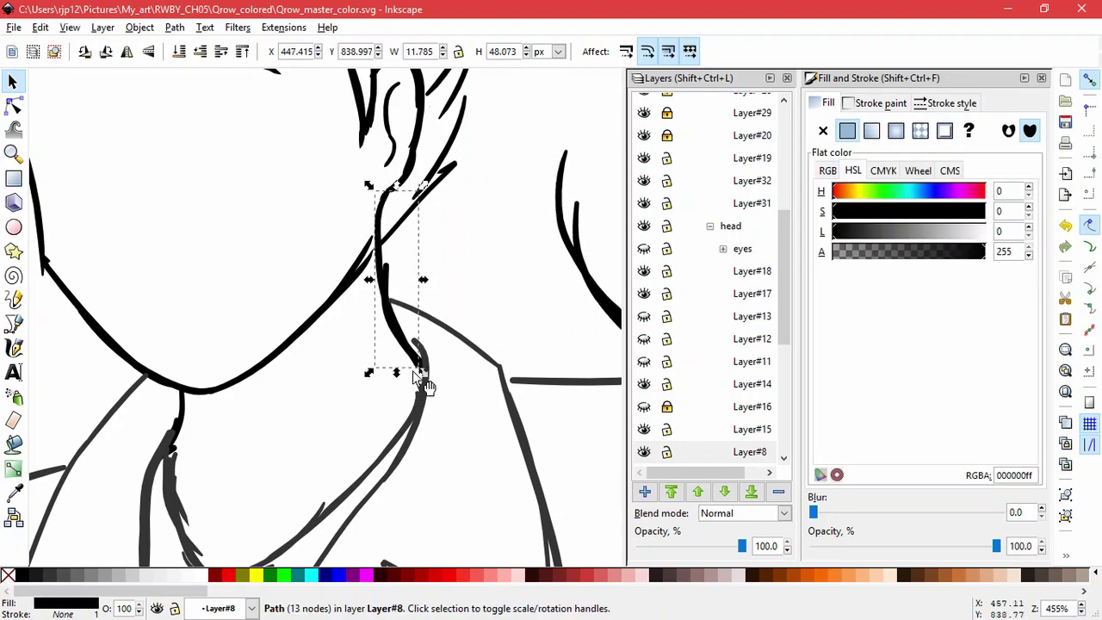
mouse_move(420, 372)
left_mouse_down()
mouse_move(402, 358)
mouse_move(429, 379)
left_mouse_up()
left_click_drag(388, 277, 489, 231)
key("Delete")
- Move the leftover forked stroke beside the neck, delete nodes along its inner branch and simplify the path
left_click(564, 229)
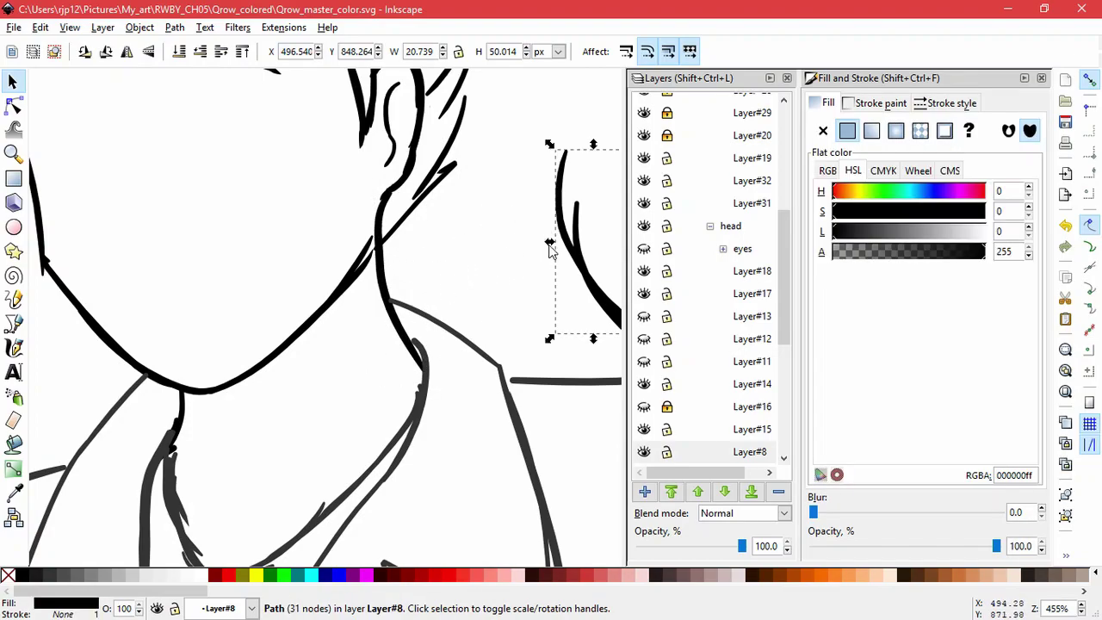
left_click_drag(577, 265, 452, 286)
left_click(14, 109)
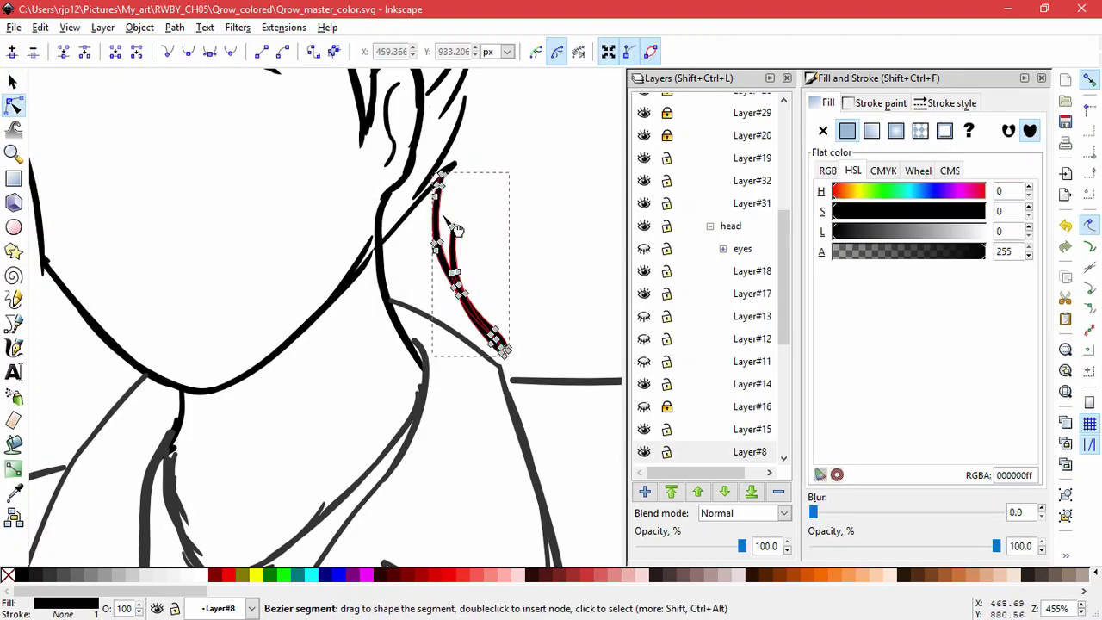
left_click_drag(446, 216, 487, 319)
key("Delete")
left_click_drag(409, 244, 507, 283)
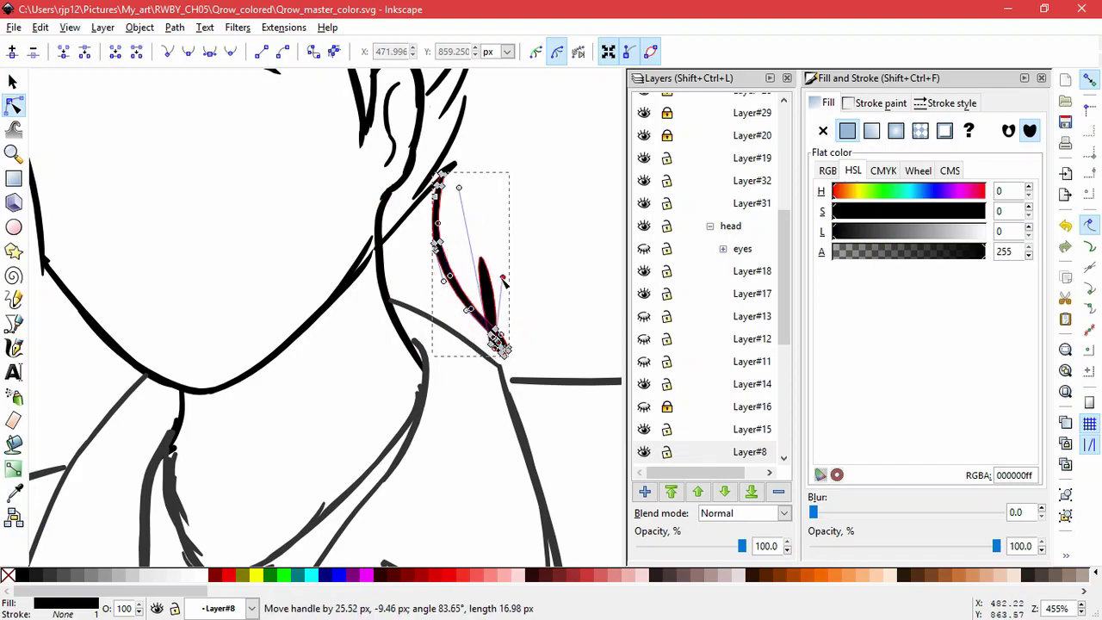
left_click(174, 26)
left_click(196, 362)
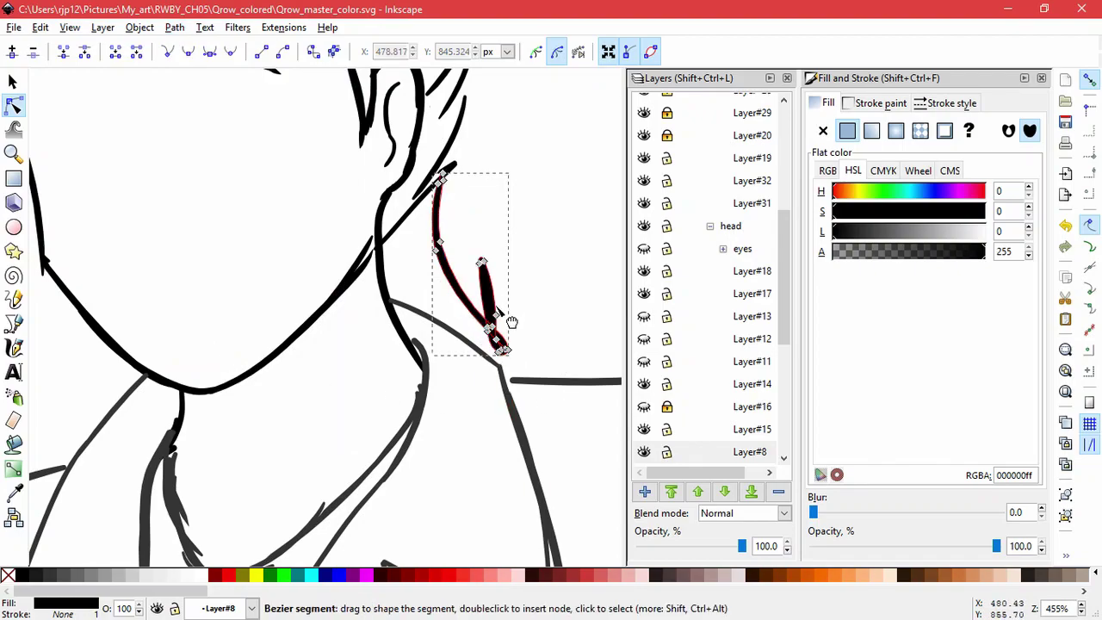
- Pull the inner branch away from the forked stroke and delete its nodes
scroll(517, 353, "up", 3, "ctrl")
left_click_drag(452, 197, 458, 254)
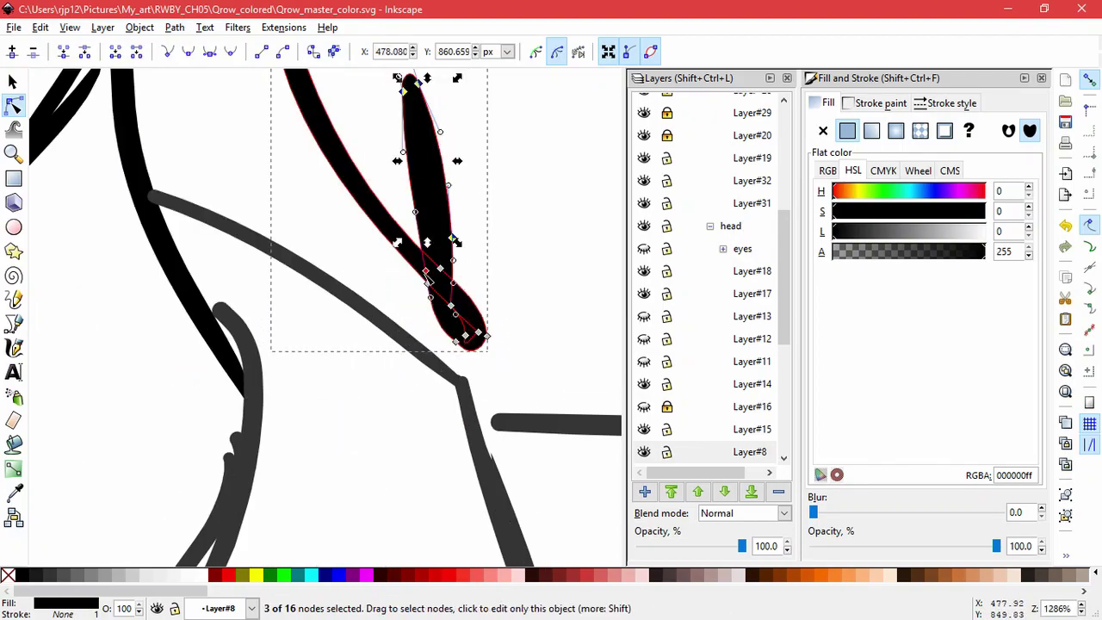
mouse_move(404, 92)
left_mouse_down()
mouse_move(344, 159)
mouse_move(307, 249)
left_mouse_up()
mouse_move(450, 305)
left_mouse_down()
mouse_move(404, 312)
mouse_move(482, 373)
left_mouse_up()
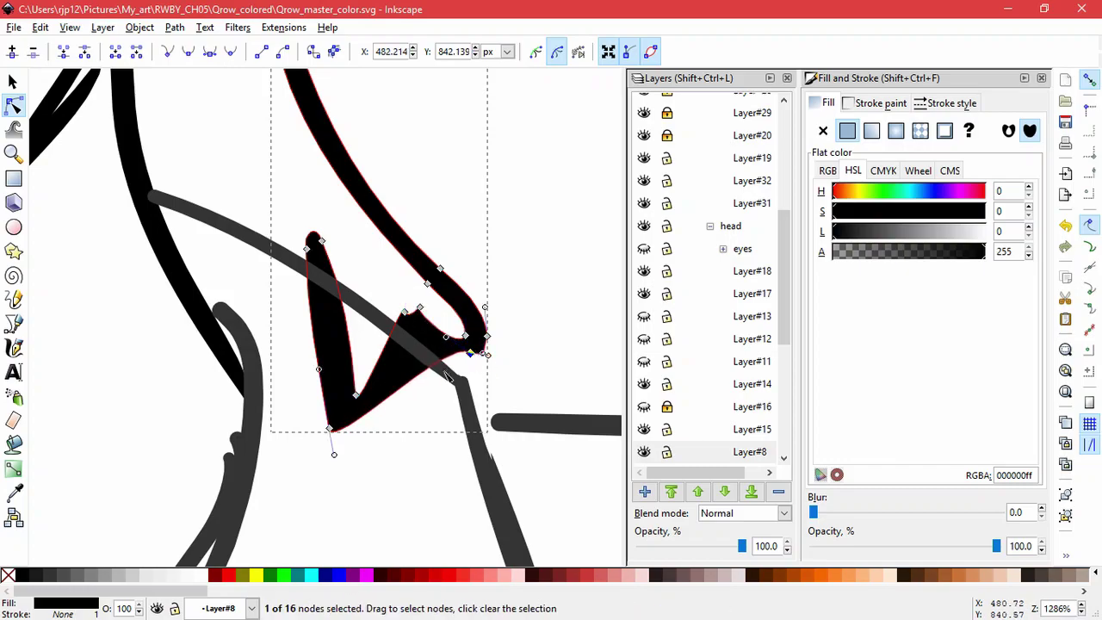
left_click_drag(422, 457, 287, 290)
key("Delete")
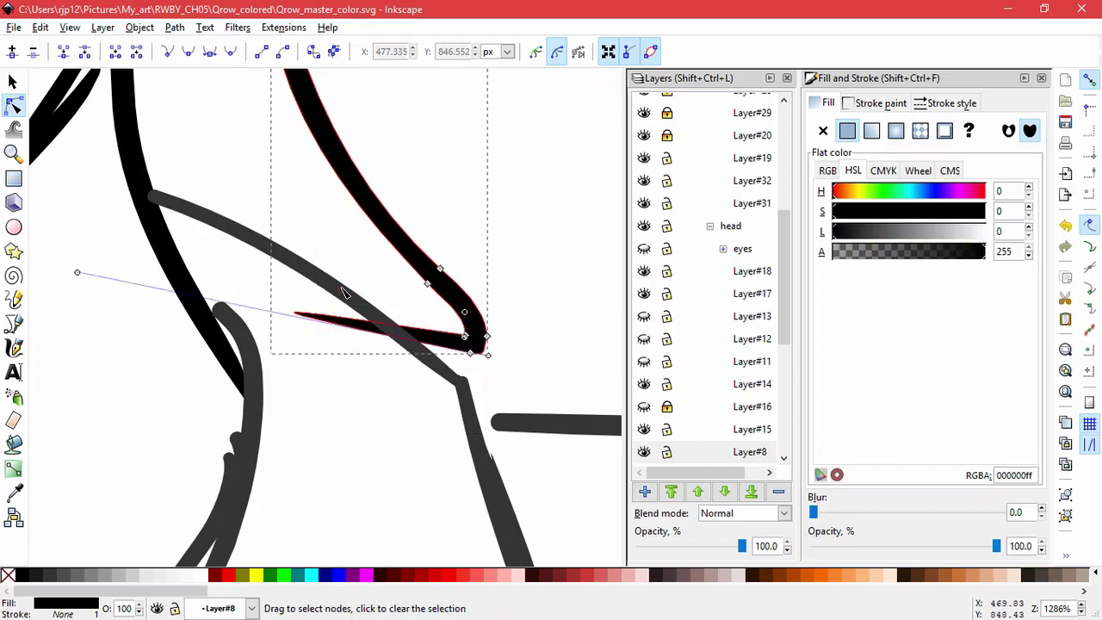
- Reshape the lower tip of the cleaned stroke by adjusting the segments and nodes at its end
left_click_drag(507, 382, 447, 319)
left_click(262, 53)
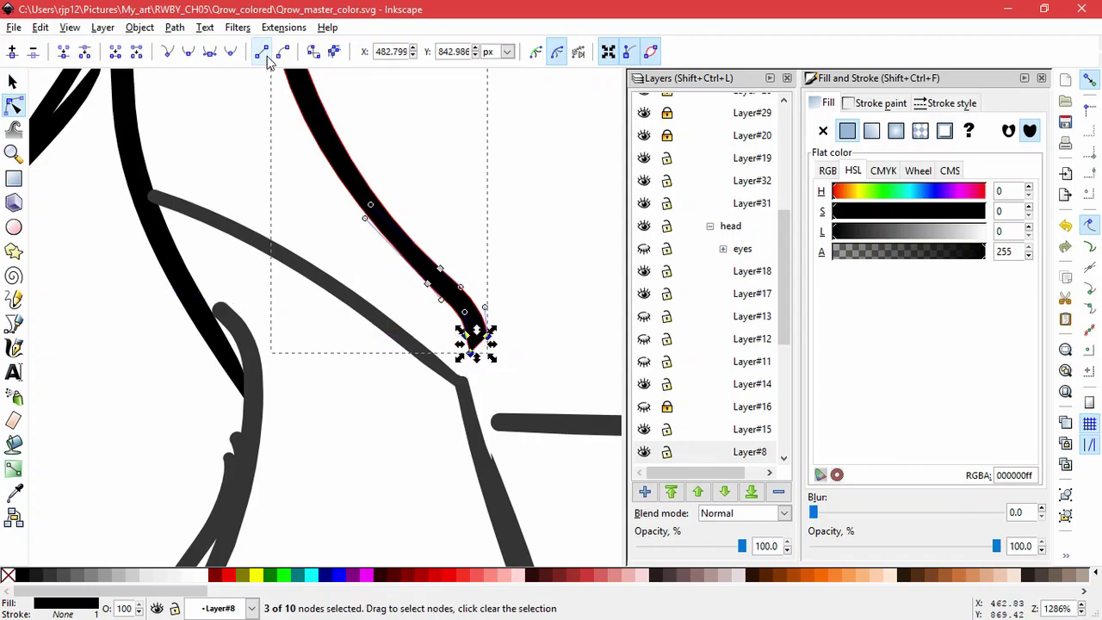
left_click(511, 381)
left_click_drag(512, 381, 445, 321)
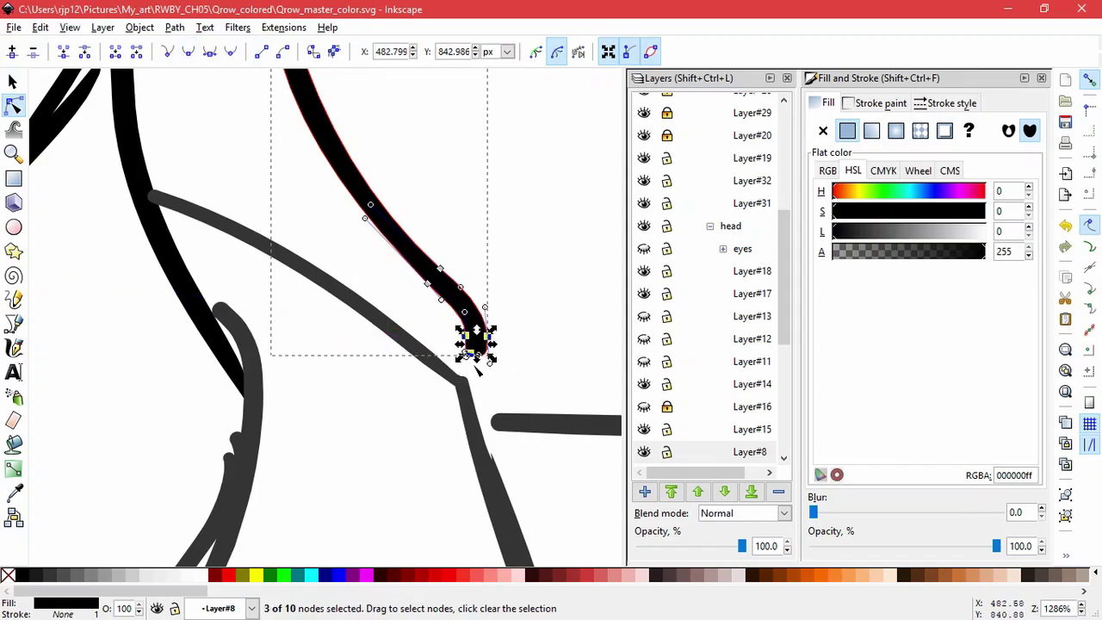
scroll(476, 362, "up", 2)
left_click_drag(480, 353, 507, 366)
left_click_drag(507, 312, 498, 317)
scroll(507, 343, "down", 3)
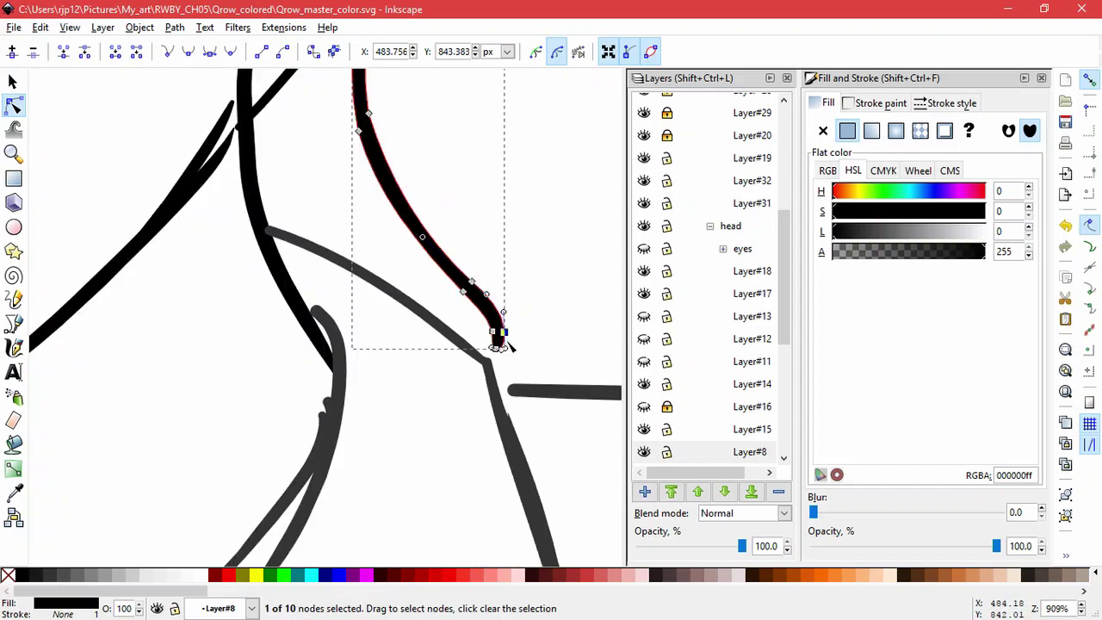
scroll(399, 331, "down", 1)
- Replace the neck line with the cleaned stroke, fitted between the ear lobe and the collar, and delete the old line
left_click_drag(393, 330, 413, 384)
key("space")
left_click_drag(316, 293, 554, 257)
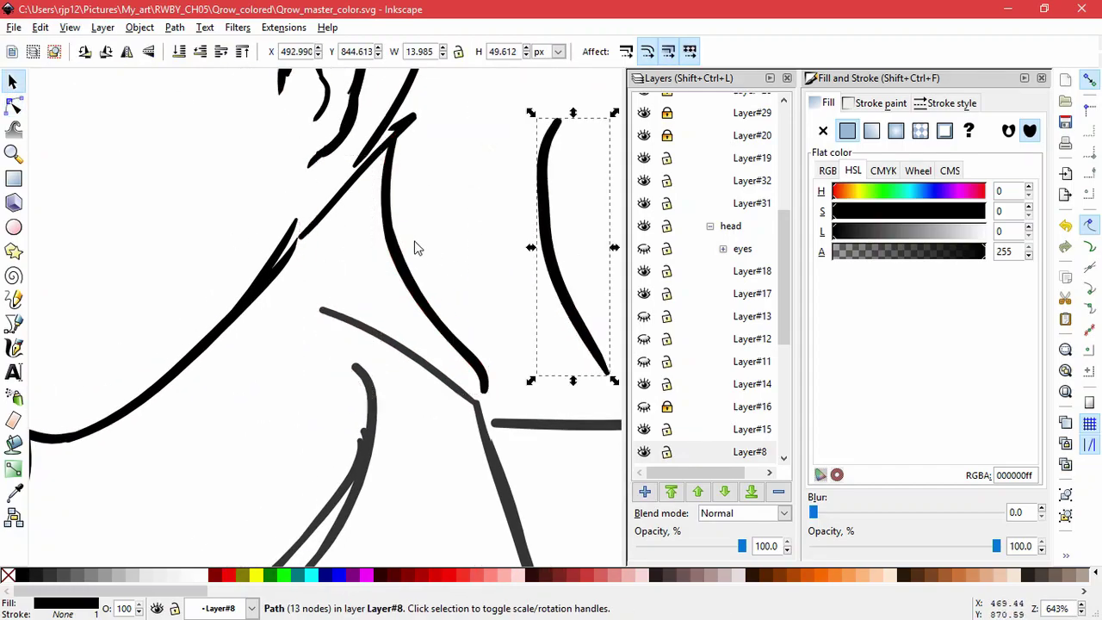
left_click_drag(414, 248, 317, 284)
left_click_drag(408, 429, 391, 435)
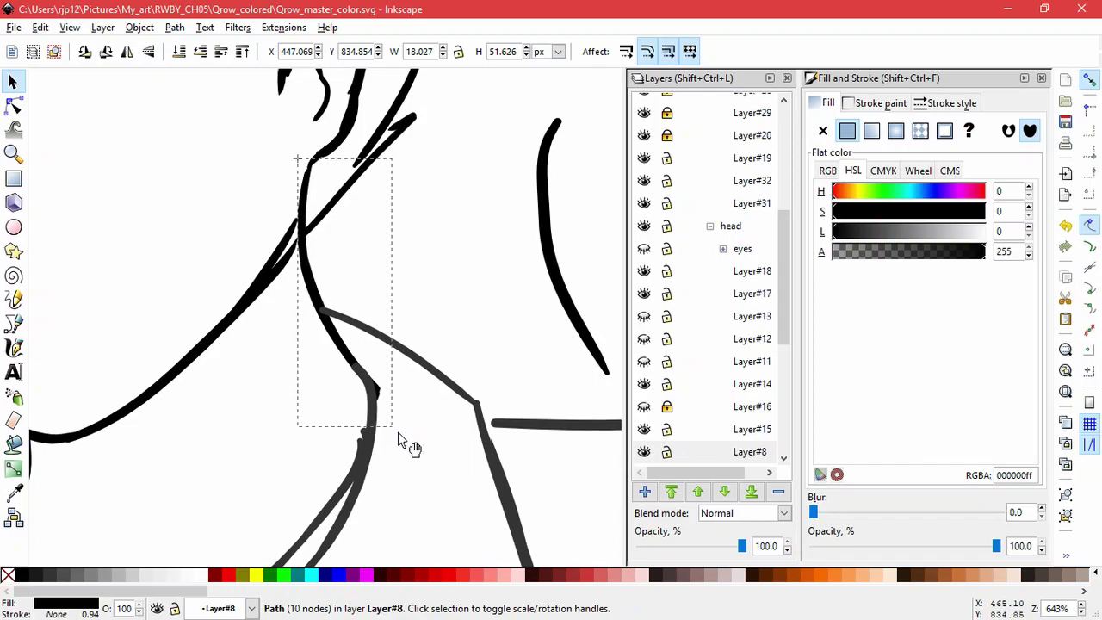
left_click(560, 246)
key("Delete")
- Collapse and lock the sketch layer group and make Layer#36 under colors the active layer
scroll(422, 229, "down", 5)
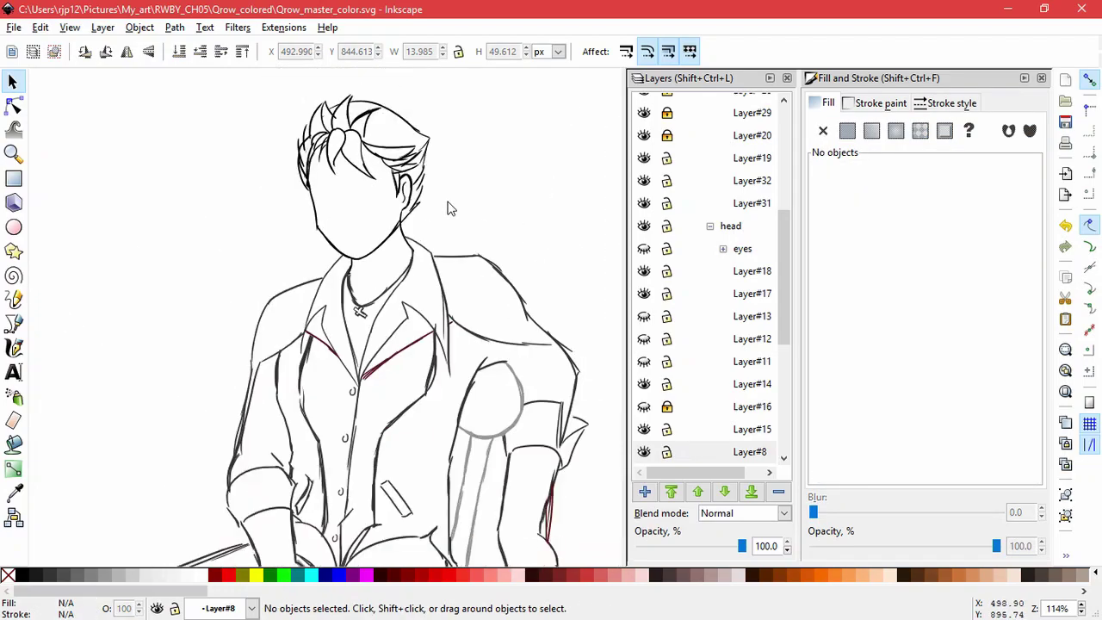
scroll(440, 223, "up", 2)
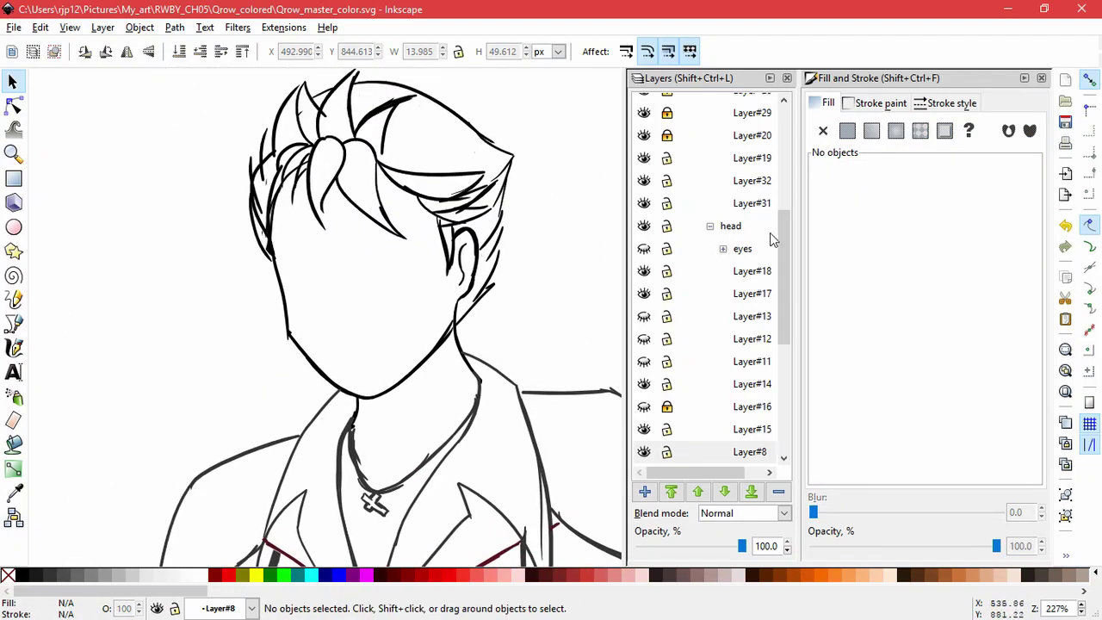
left_click_drag(784, 237, 782, 131)
left_click(697, 127)
left_click(666, 127)
left_click(752, 217)
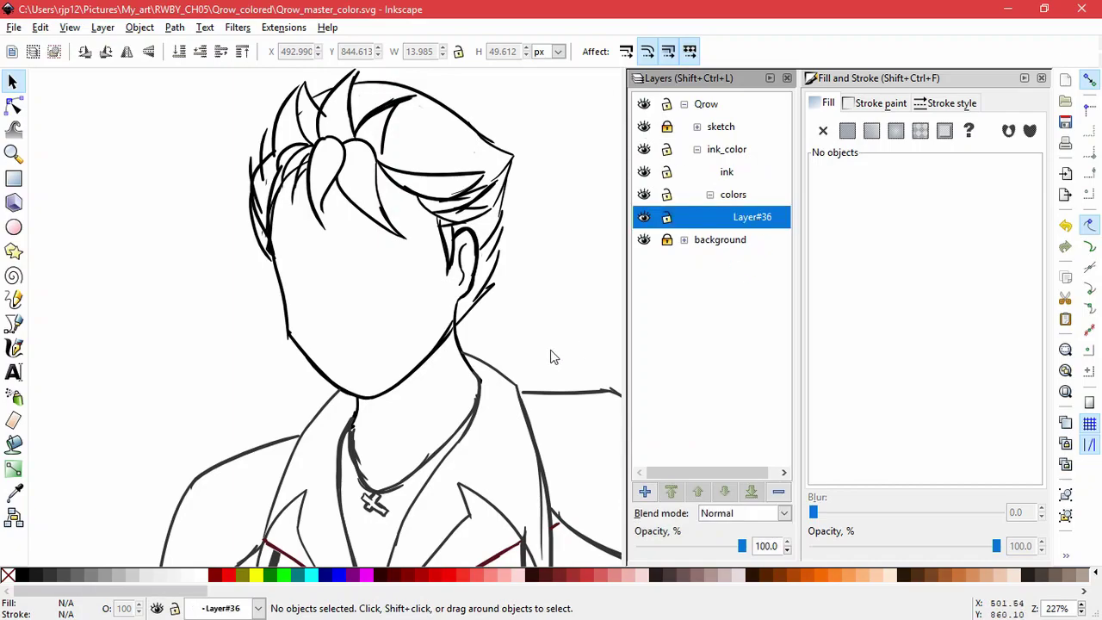
- Try to bucket-fill the face and neck with the skin colour f3dbc8ff
left_click(13, 444)
left_click(364, 298)
left_click(399, 391)
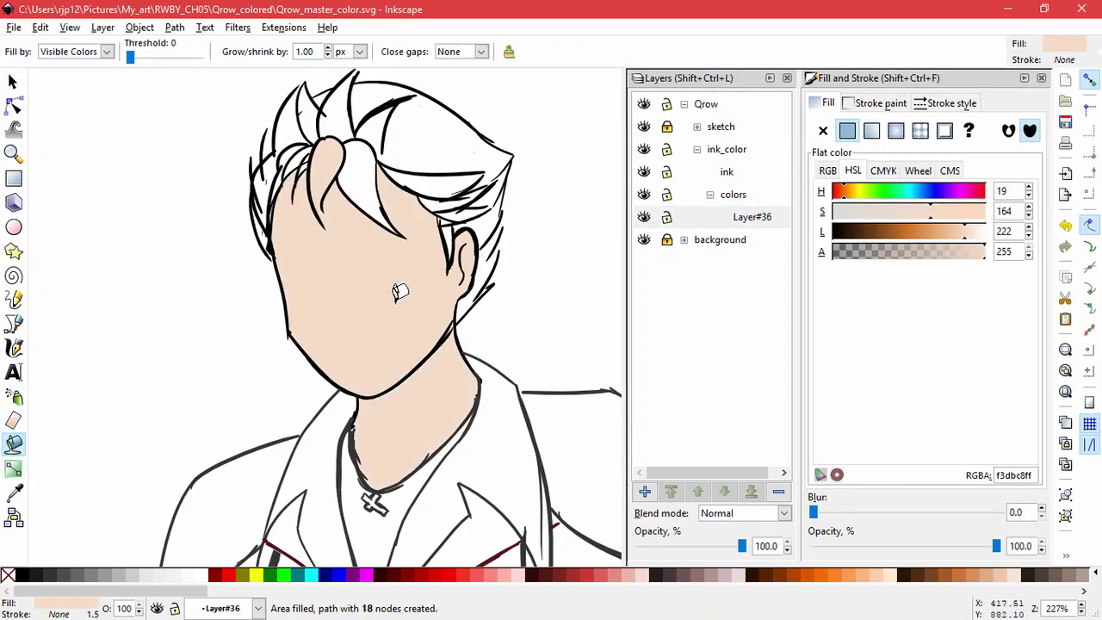
key("ctrl+z")
left_click(413, 394, "shift")
left_click(14, 105)
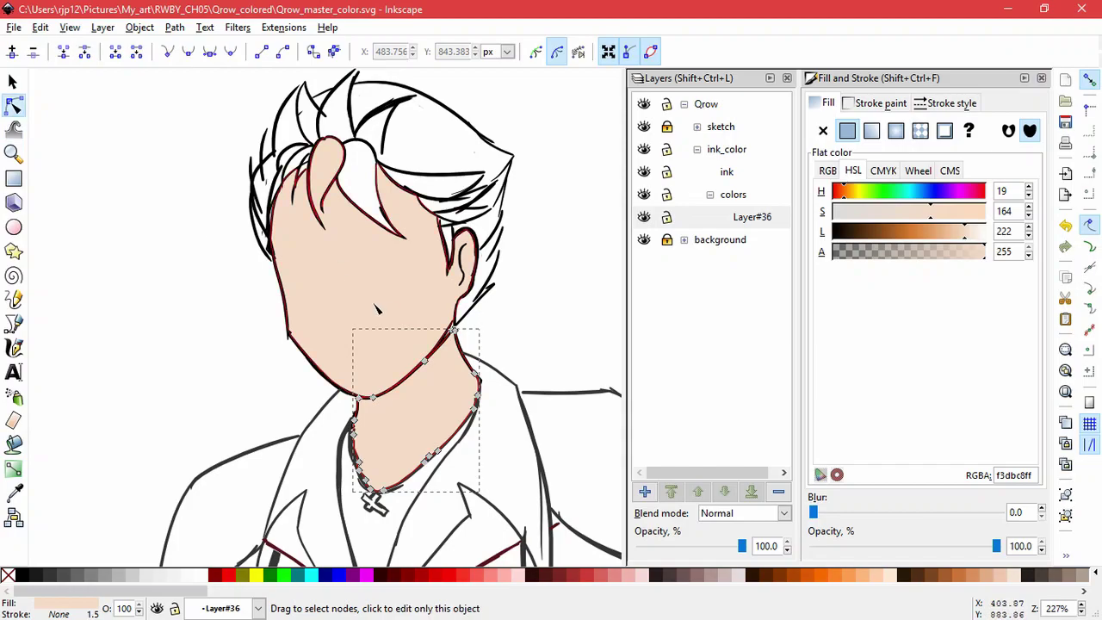
left_click(378, 310)
key("ctrl+z")
key("ctrl+z")
- Fill the face and neck as one united skin-colour shape and adjust its nodes where the jaw meets the neck
left_click(13, 444)
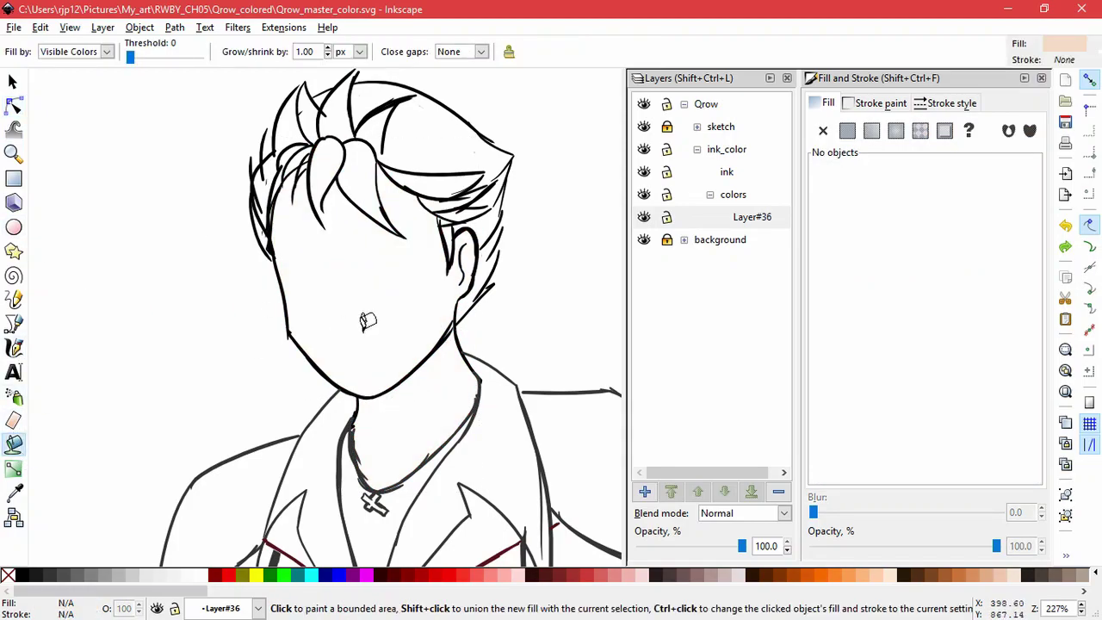
left_click(376, 278)
left_click(415, 419, "shift")
left_click(13, 105)
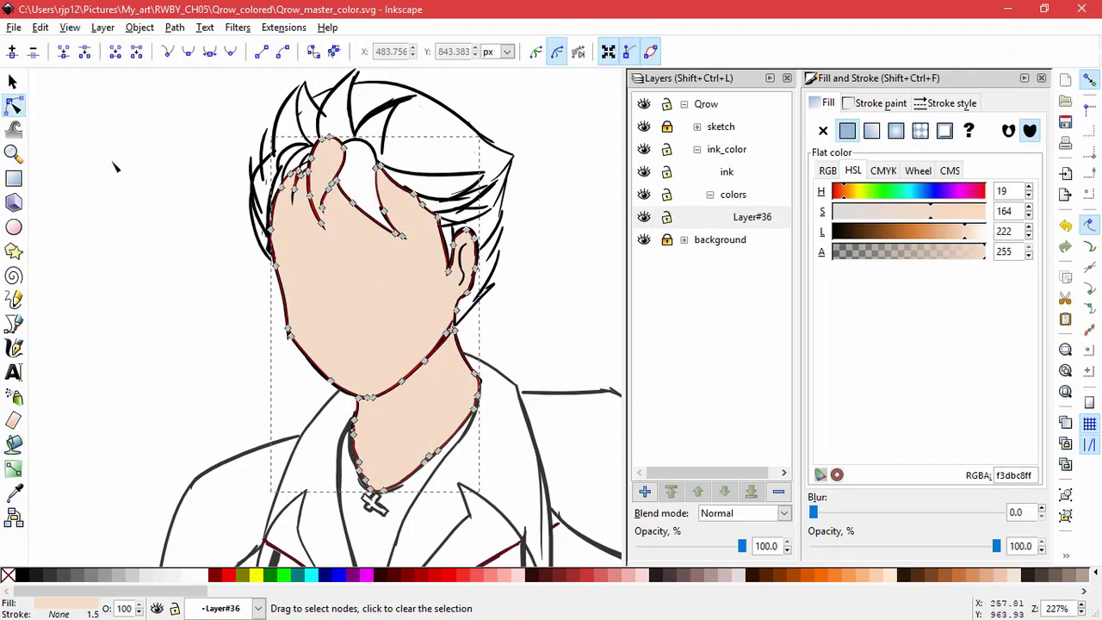
scroll(460, 342, "up", 4)
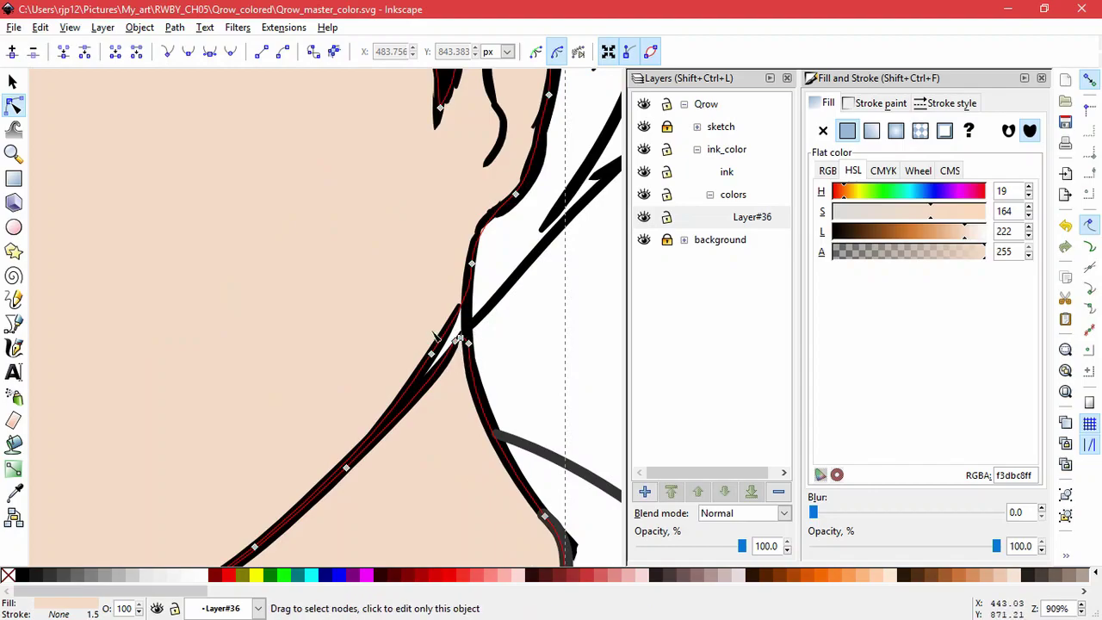
left_click_drag(463, 343, 463, 285)
left_click_drag(456, 341, 431, 339)
left_click(505, 358)
- Unlock the sketch group, lengthen the forelock's inner stroke to meet its outer stroke at the tip, and adjust the adjoining fringe stroke
scroll(519, 371, "down", 3)
left_click_drag(347, 234, 387, 372)
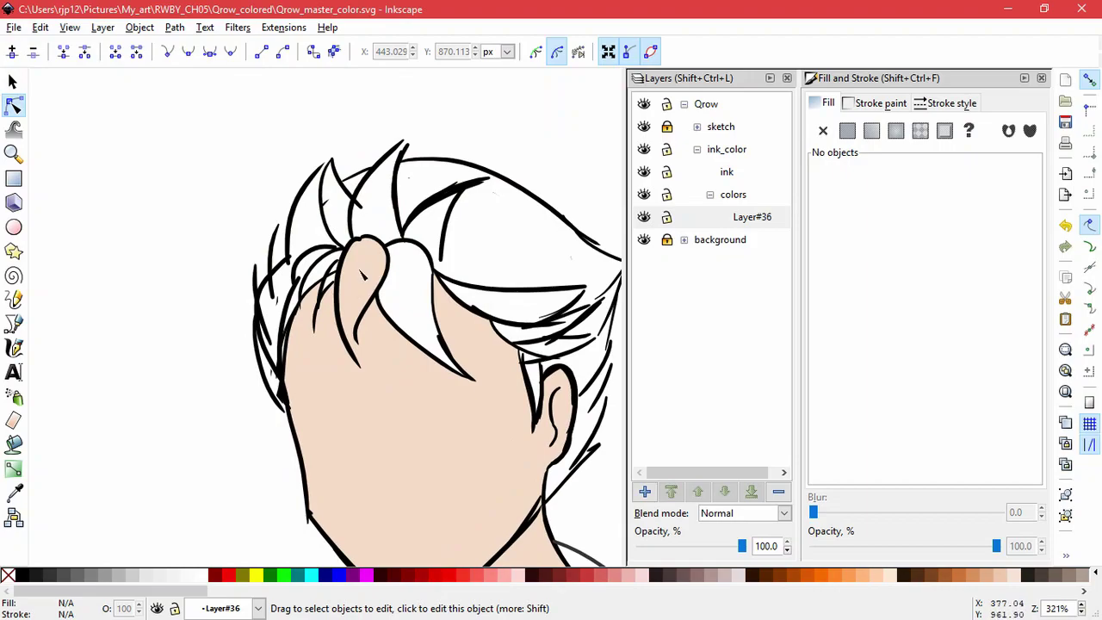
left_click(362, 273)
scroll(377, 360, "up", 2)
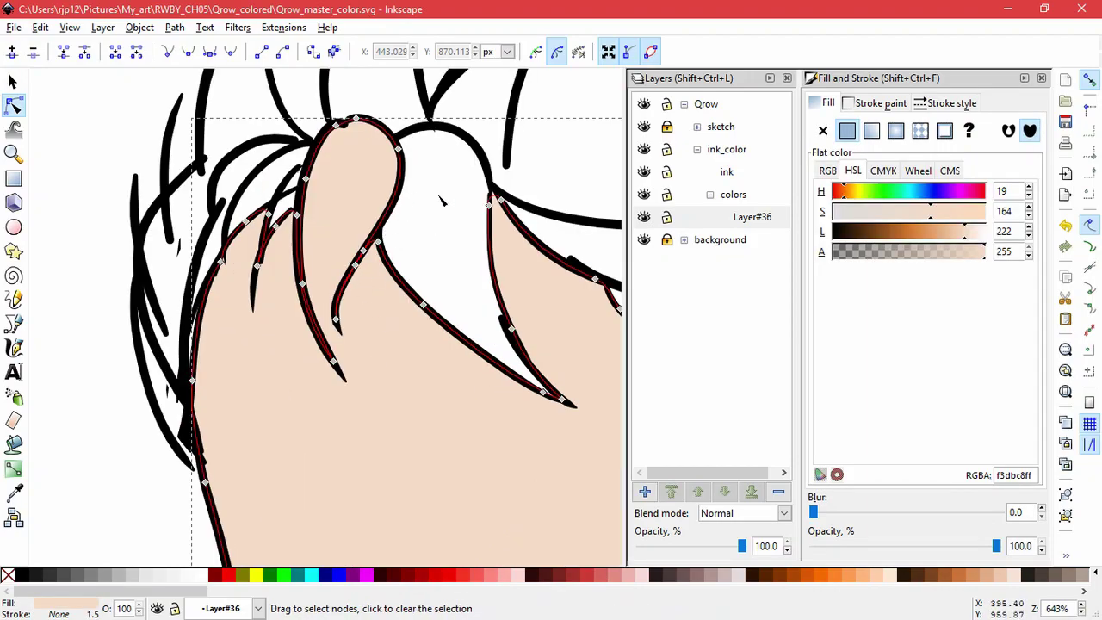
left_click(668, 128)
left_click(379, 234)
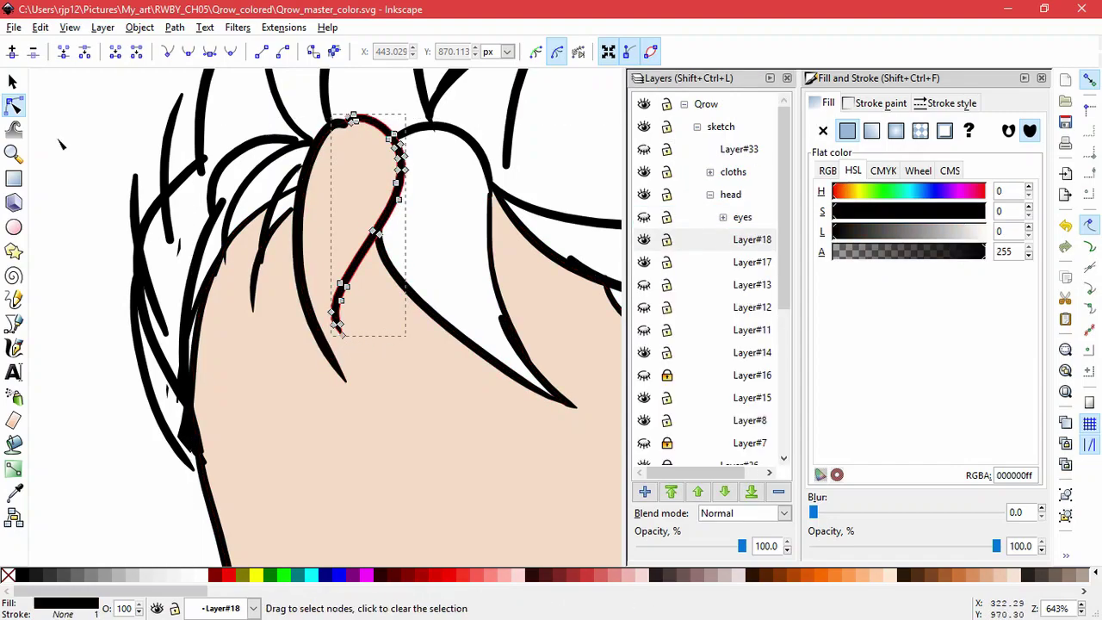
key("s")
left_click_drag(368, 338, 366, 383)
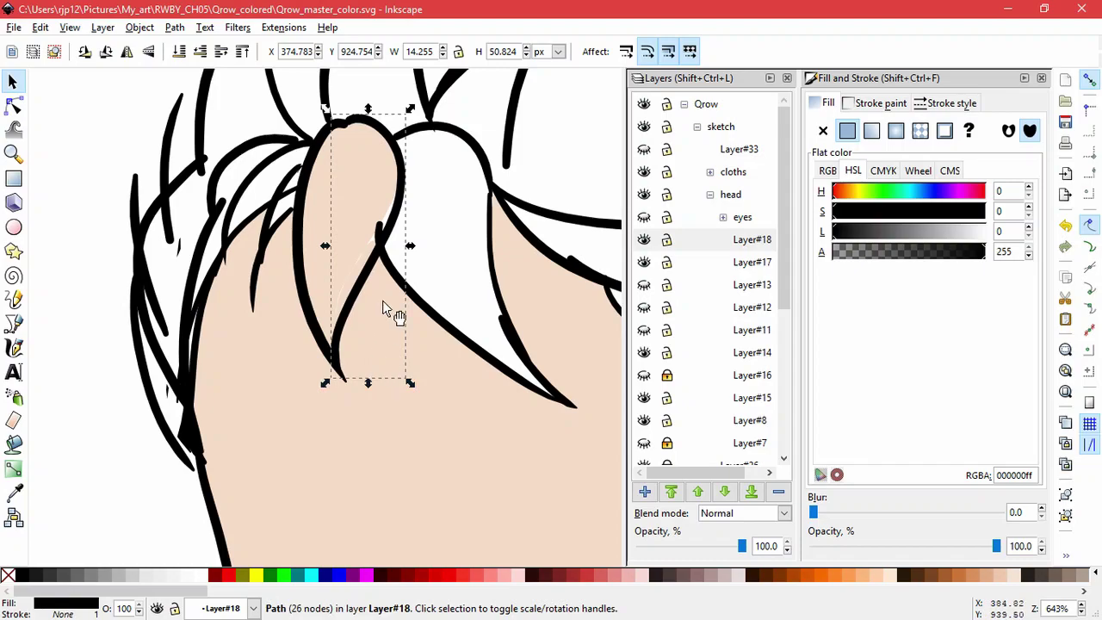
left_click(395, 265)
left_click_drag(370, 219, 374, 233)
- Delete the skin-colour shape covering the face and neck
left_click(13, 105)
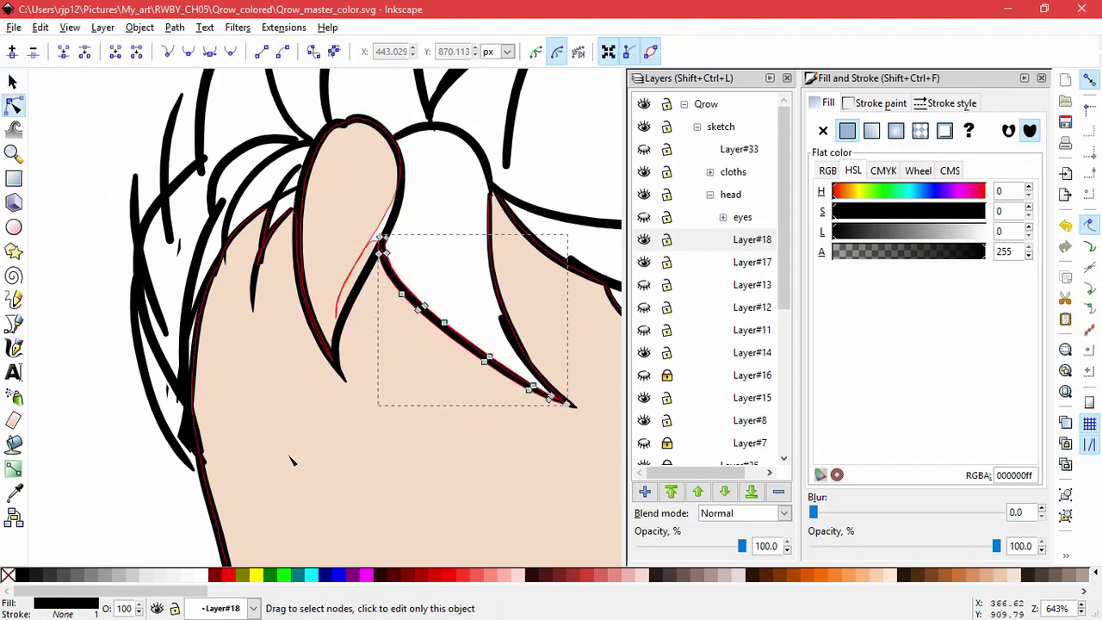
left_click(351, 450)
scroll(357, 450, "down", 4)
left_click_drag(362, 452, 310, 346)
key("s")
key("Delete")
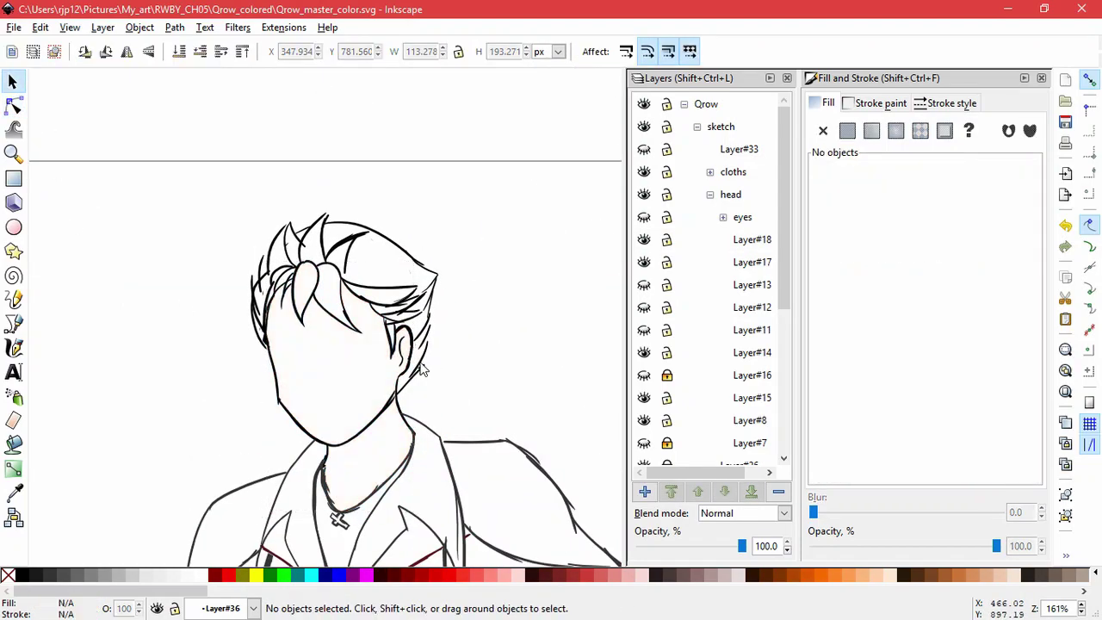
- Collapse and lock the sketch group, then bucket-fill the face and neck on Layer#36 as one united skin-colour shape
left_click(13, 444)
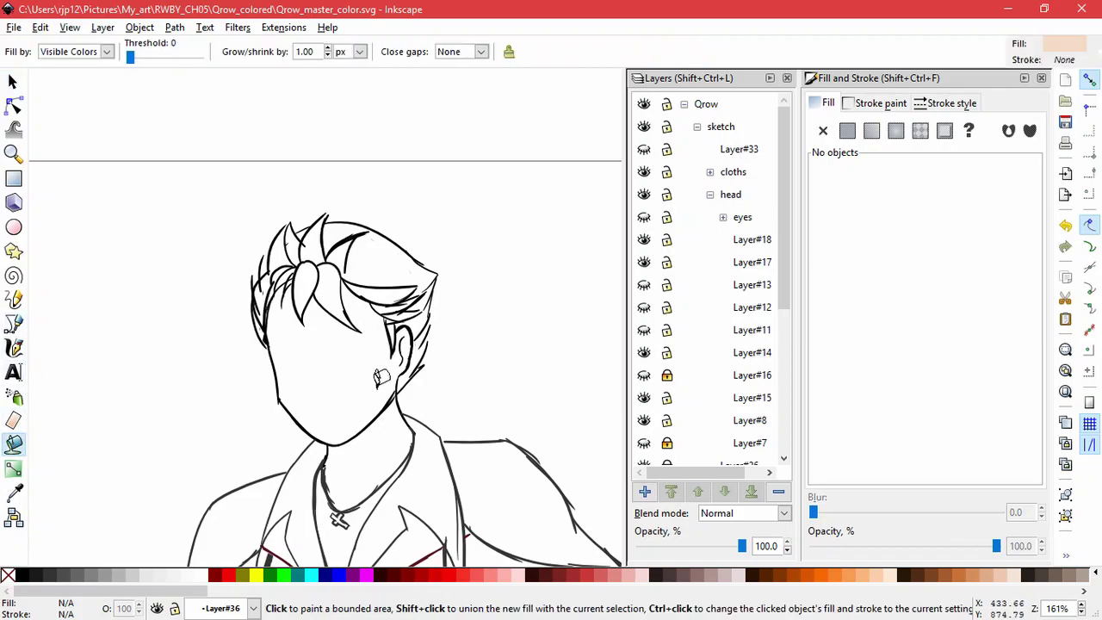
left_click(697, 127)
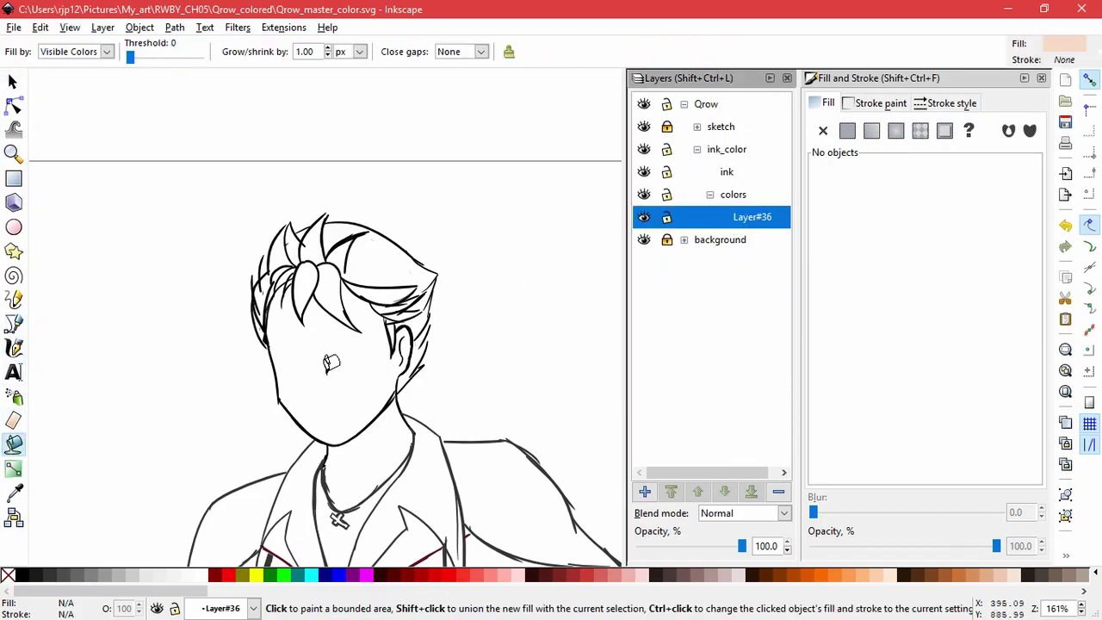
left_click(359, 435)
left_click(389, 457, "shift")
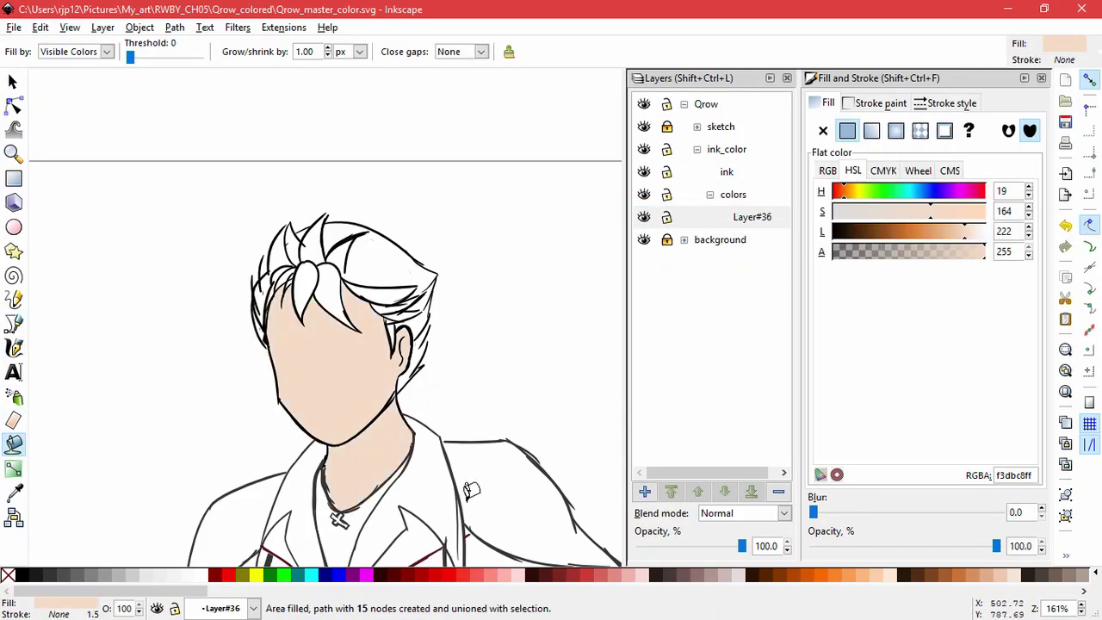
- Fill the hanging forearm with its hand and thumb, and the exposed forearm resting behind the leg, with the skin colour
scroll(469, 490, "down", 10)
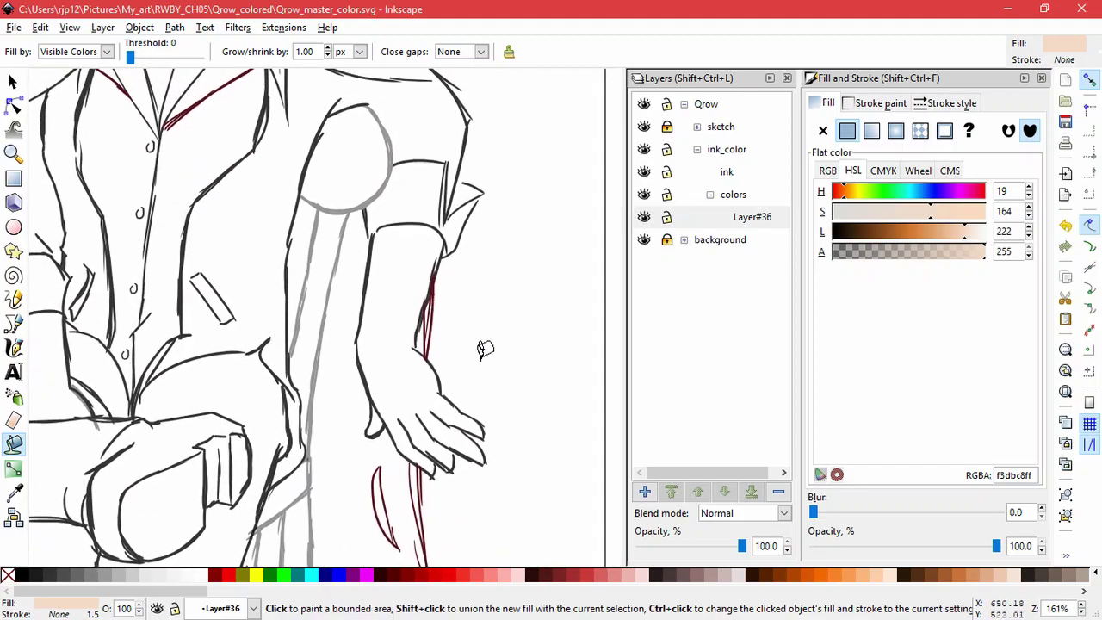
left_click(393, 331)
left_click(373, 429)
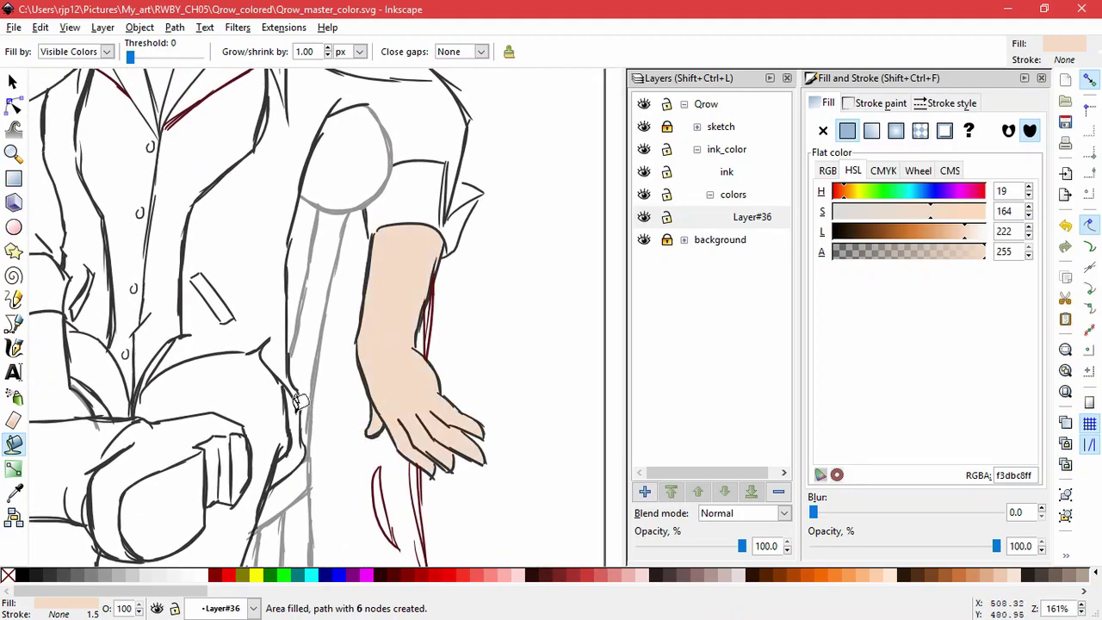
left_click_drag(91, 347, 526, 411)
left_click(469, 419)
left_click_drag(558, 466, 386, 267)
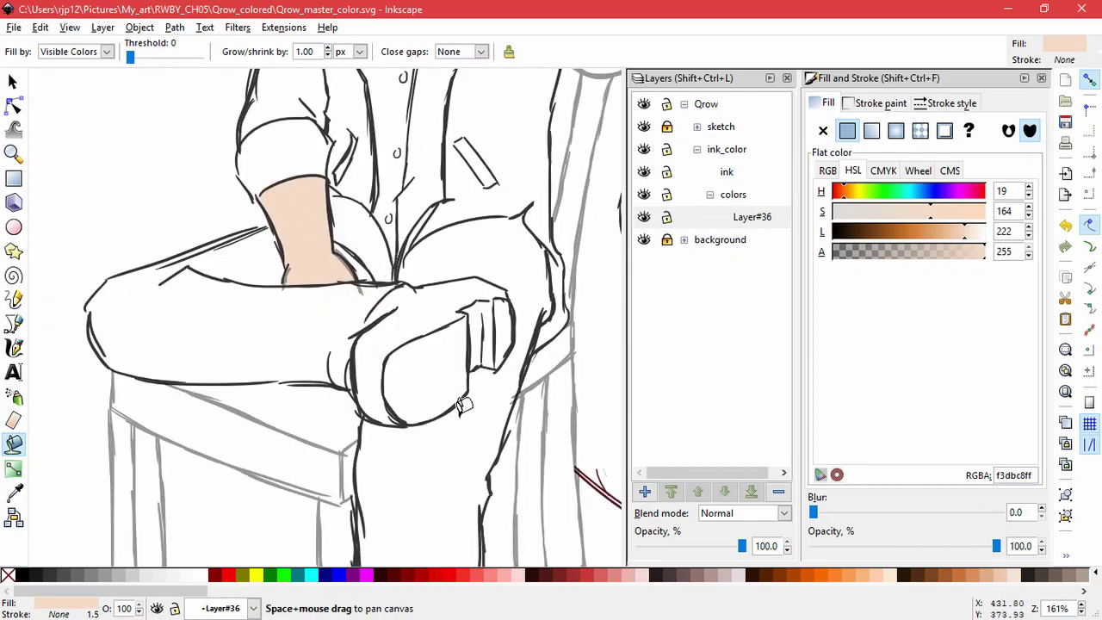
- In the sketch group's head group, show and lock the facial line work: eyes, Layer#13, Layer#12 and Layer#11; lock head as well
scroll(386, 263, "up", 10)
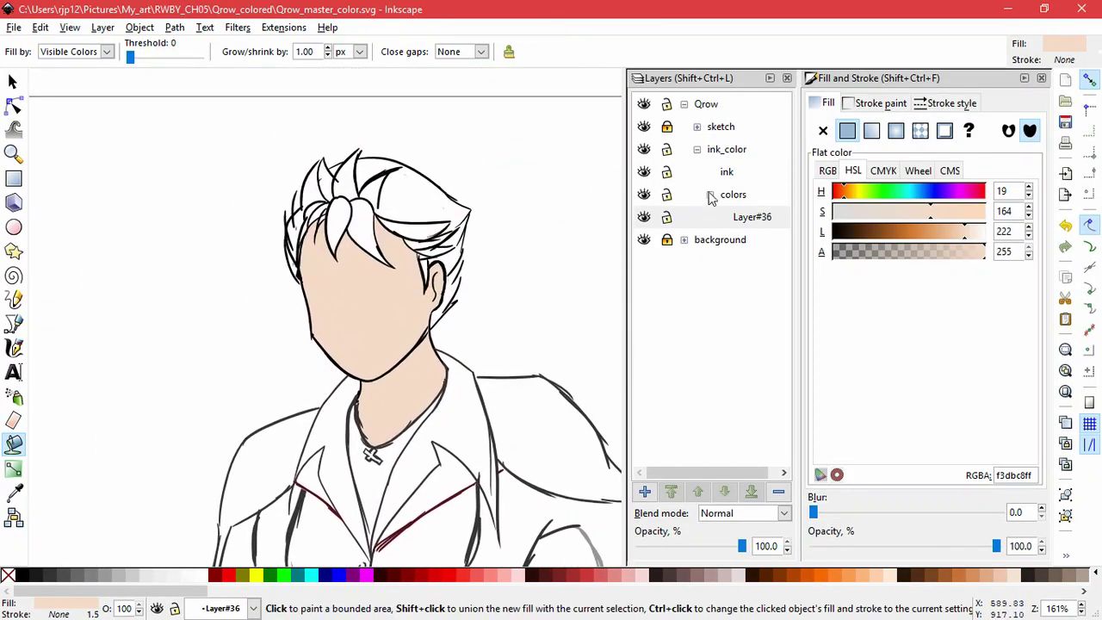
left_click(698, 126)
left_click(646, 149)
left_click(647, 149)
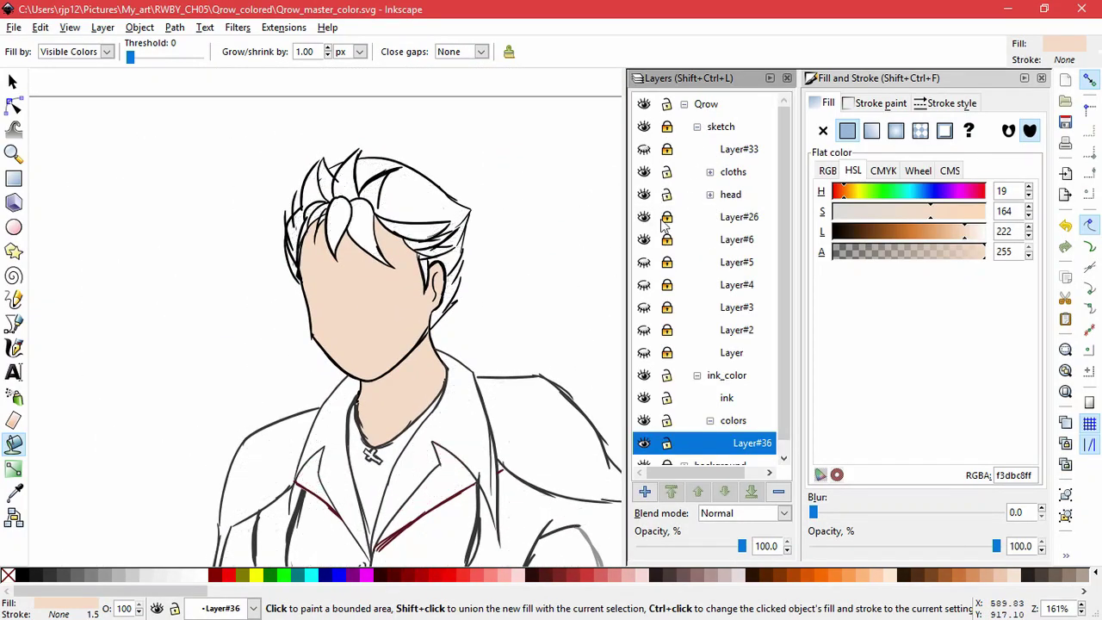
left_click(645, 263)
left_click(644, 262)
left_click(645, 331)
left_click(646, 332)
left_click(709, 195)
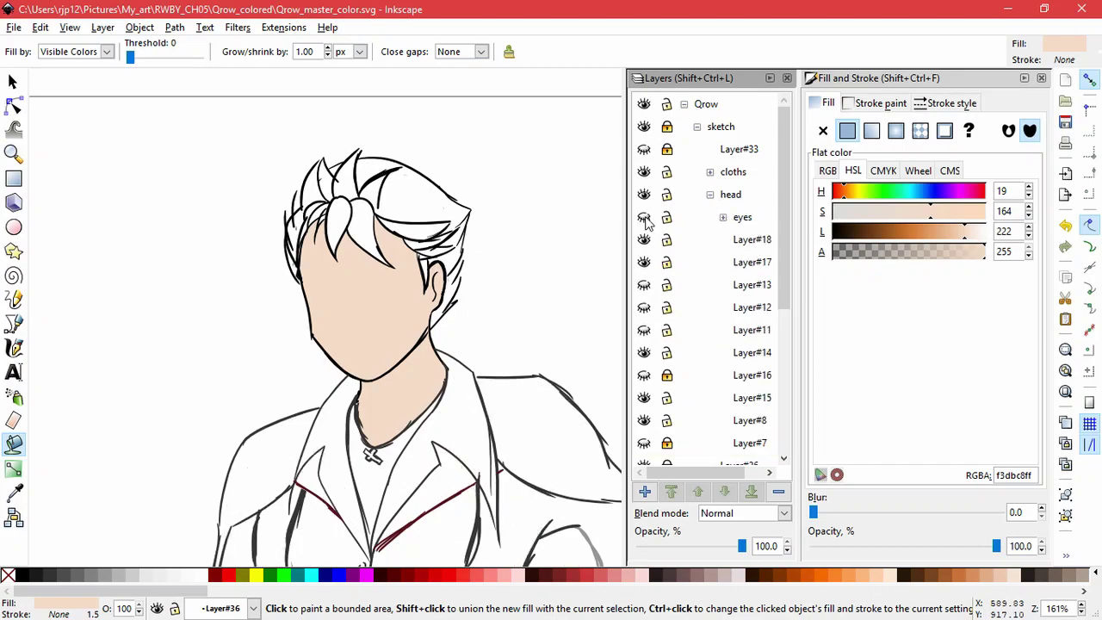
left_click(644, 217)
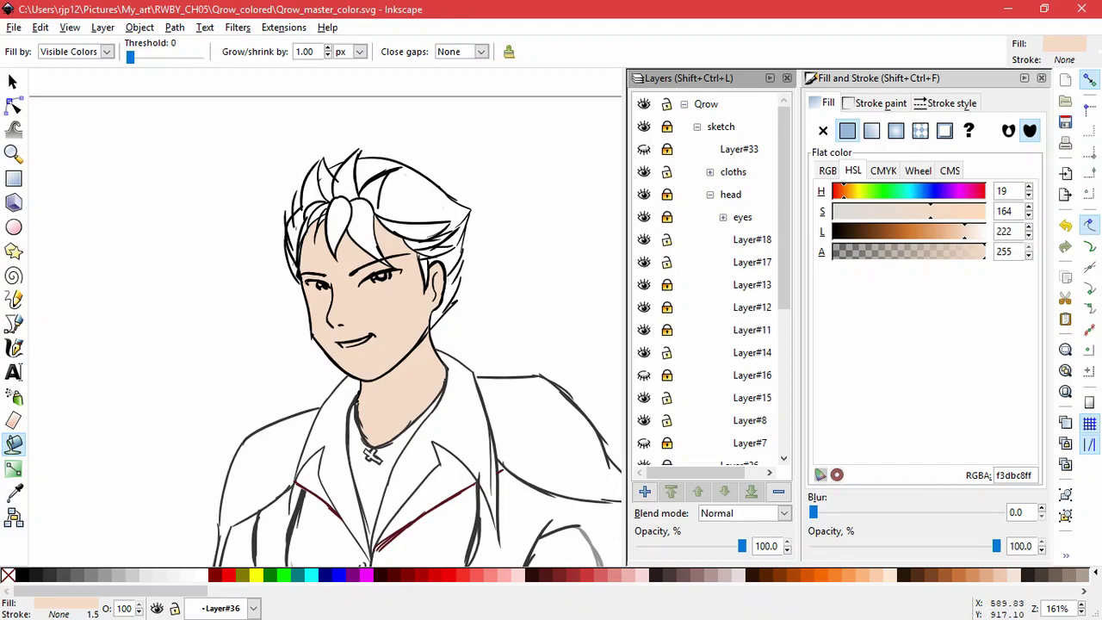
key("super")
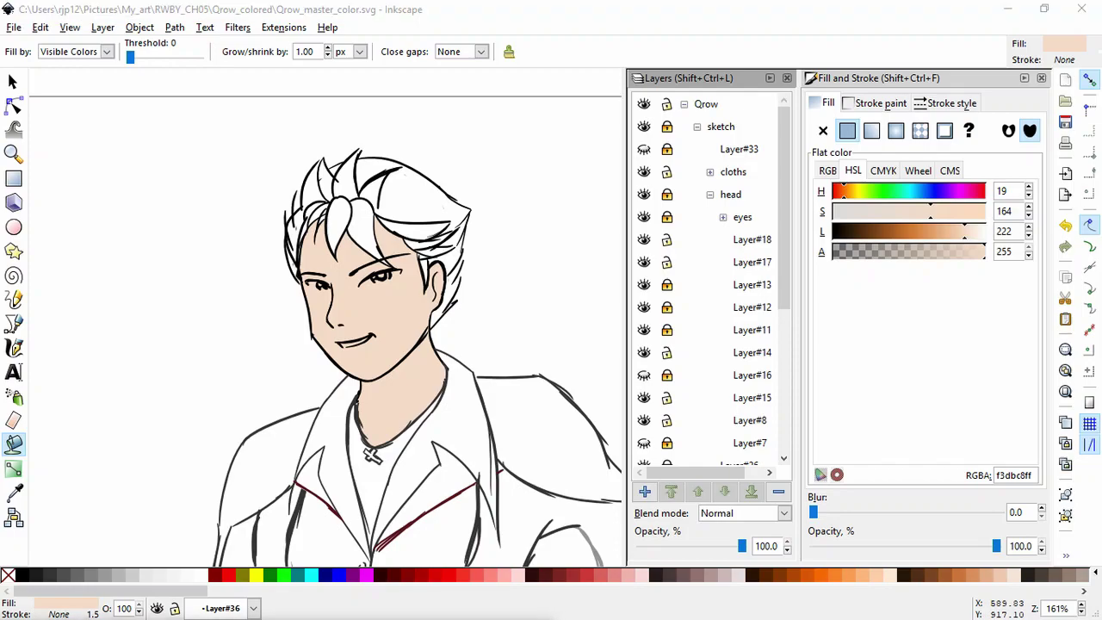
left_click(599, 47)
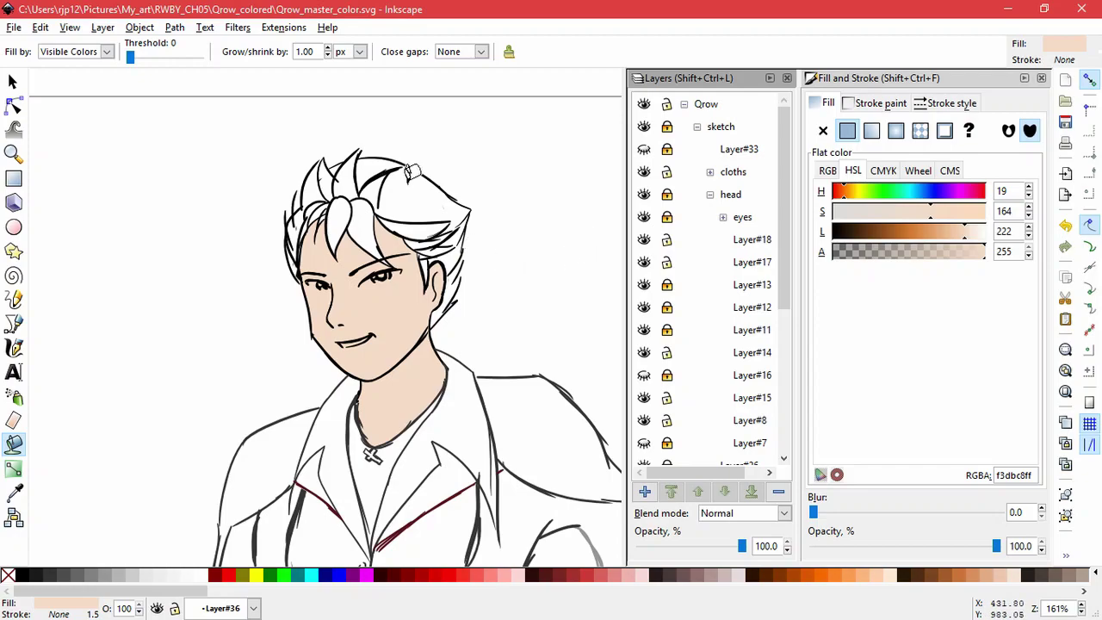
- Add a new layer above Layer#36, bucket-fill the large crown section of the hair there and set its colour to 3A3A3Aff
left_click(644, 491)
key("Return")
left_click(448, 230)
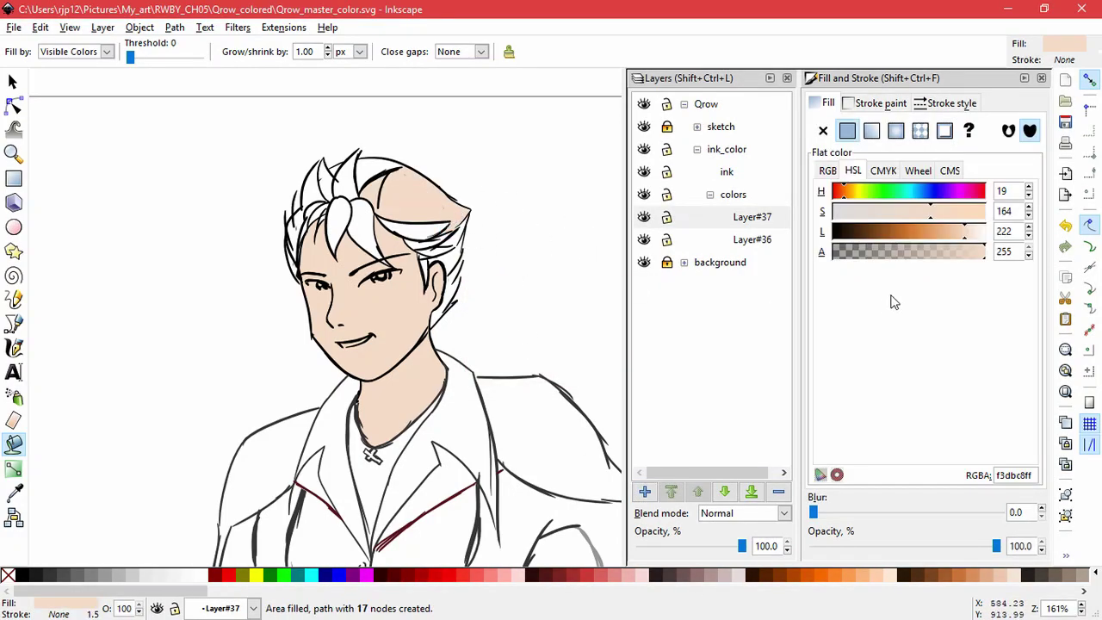
left_click_drag(1033, 475, 985, 479)
type("3A3A3Aff")
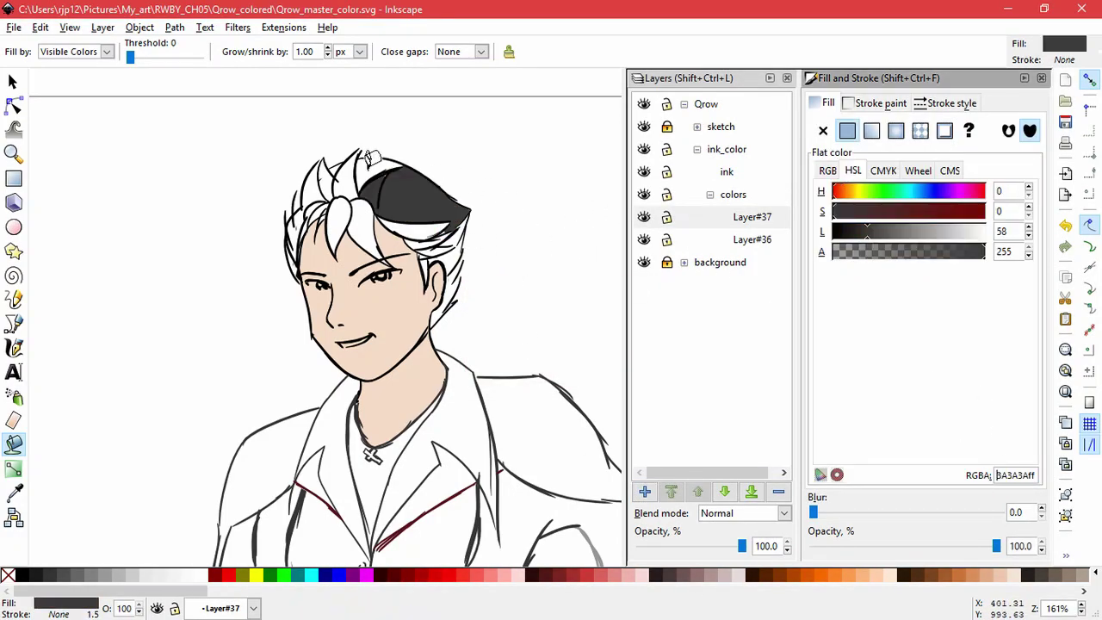
- Bucket-fill the remaining enclosed hair locks and fringe with the dark grey, uniting them with the crown fill
left_click(370, 174)
left_click(334, 179)
left_click(312, 191)
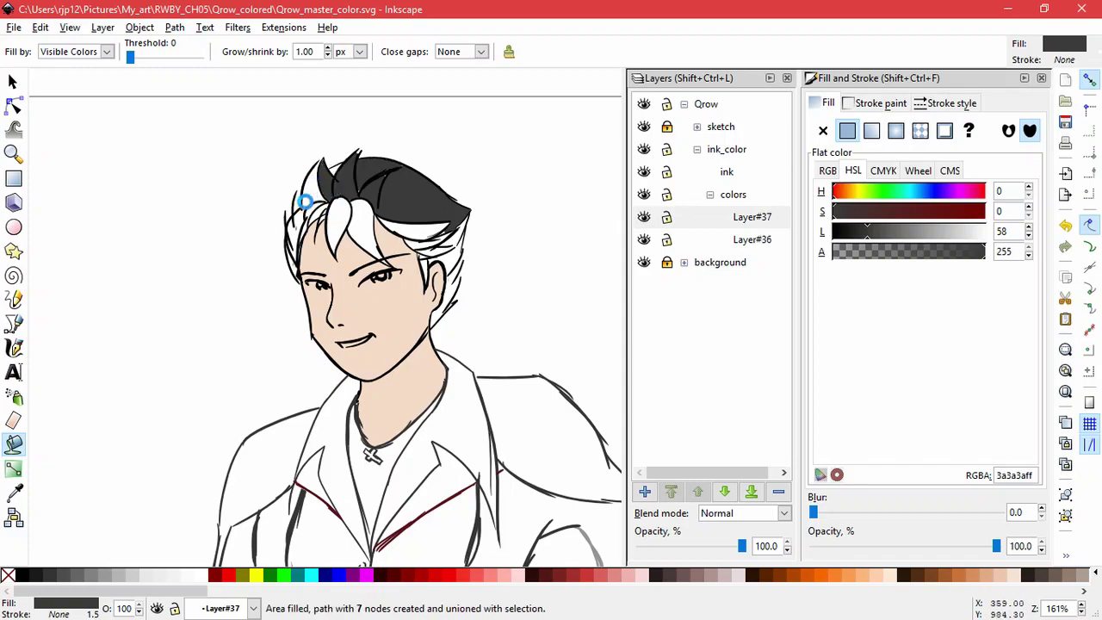
left_click(340, 200)
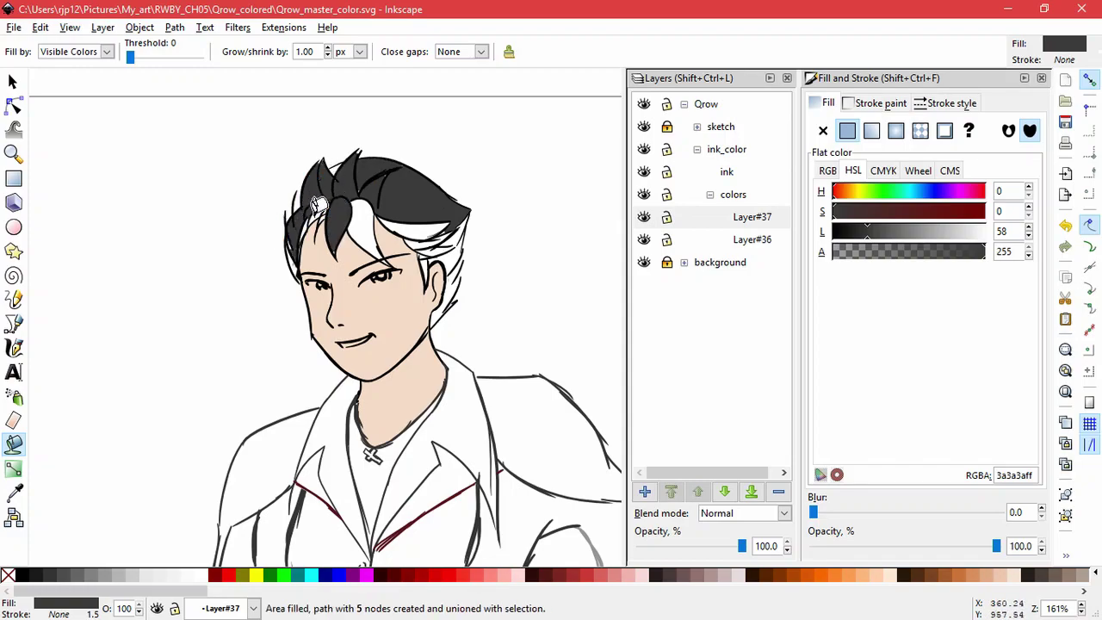
left_click(353, 213)
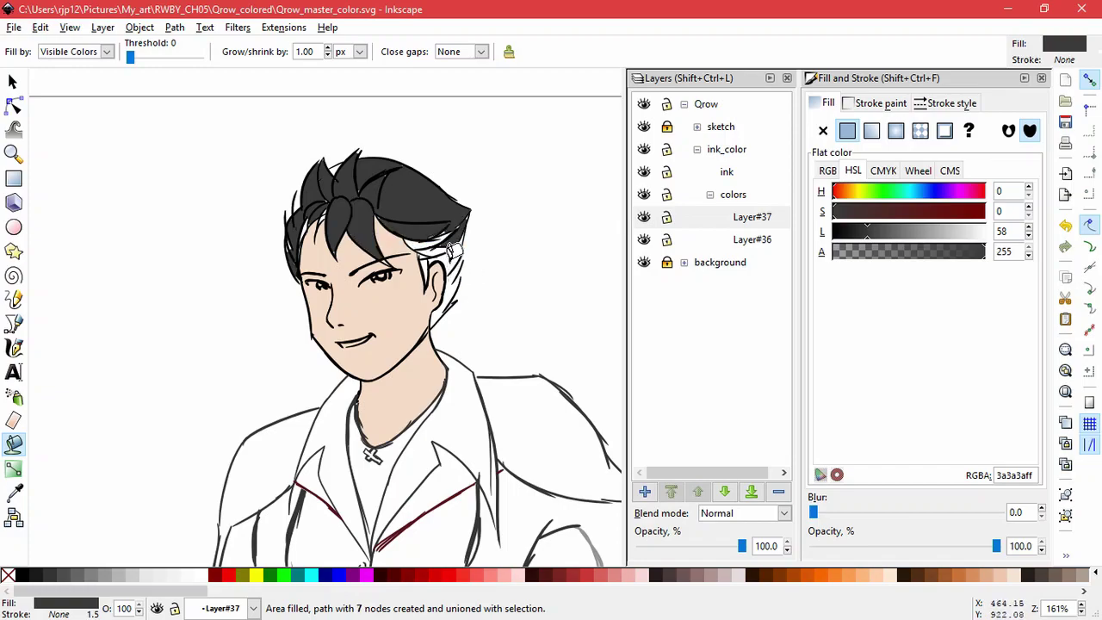
left_click(449, 248)
left_click(564, 336)
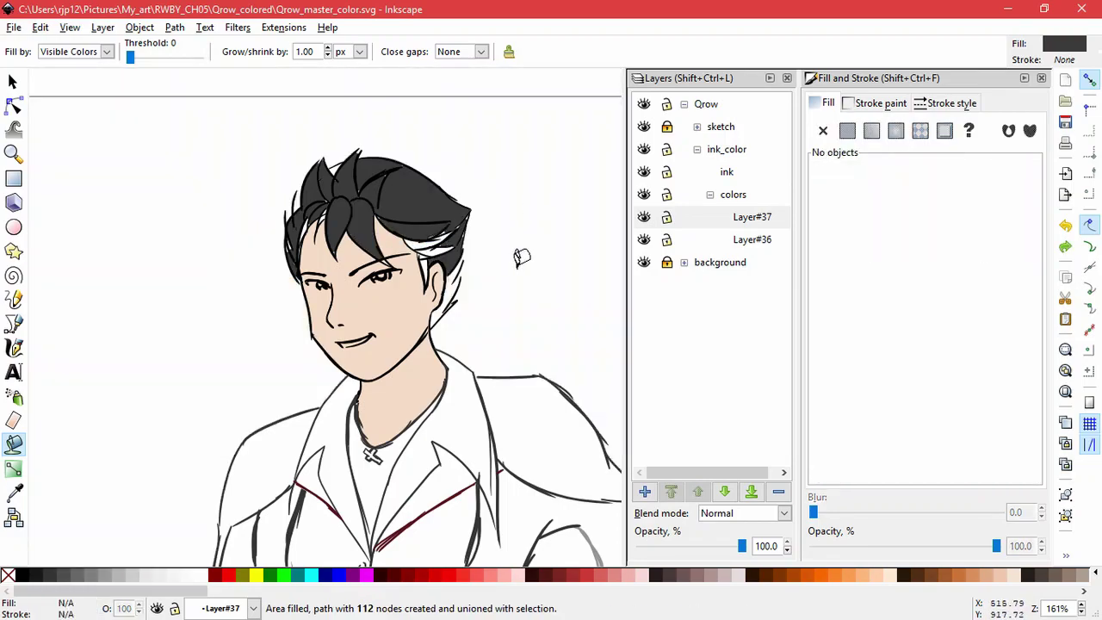
- Trace the unfilled hair behind the ear down to the neck with the Pen tool and unite it with the dark grey hair fill
left_click(15, 323)
scroll(453, 282, "up", 3)
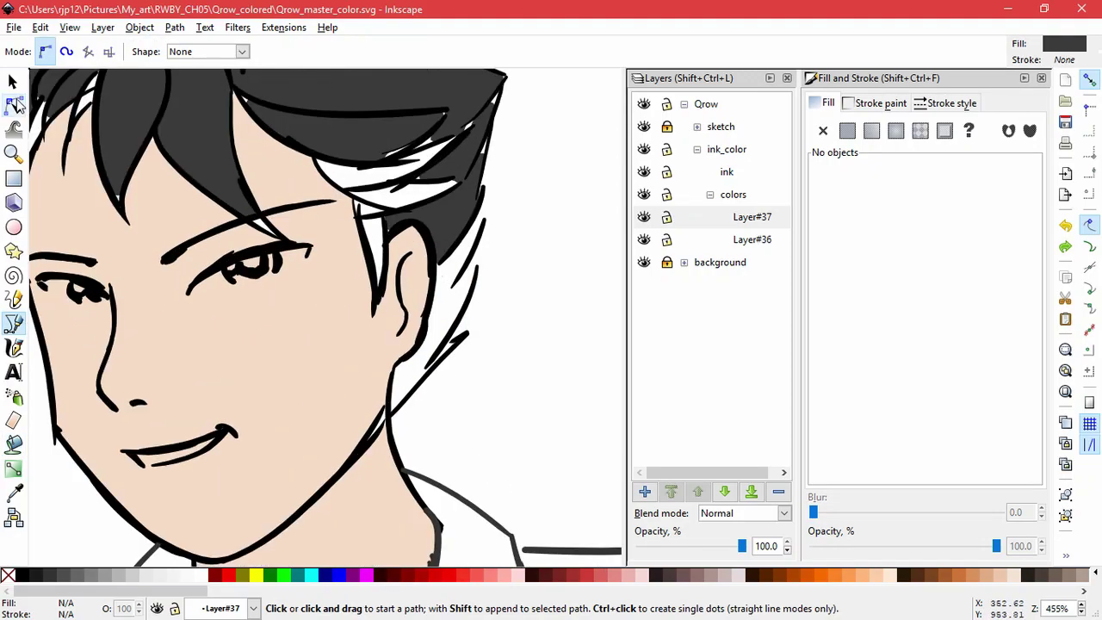
left_click(13, 105)
left_click(417, 230)
left_click(12, 323)
left_click(439, 268)
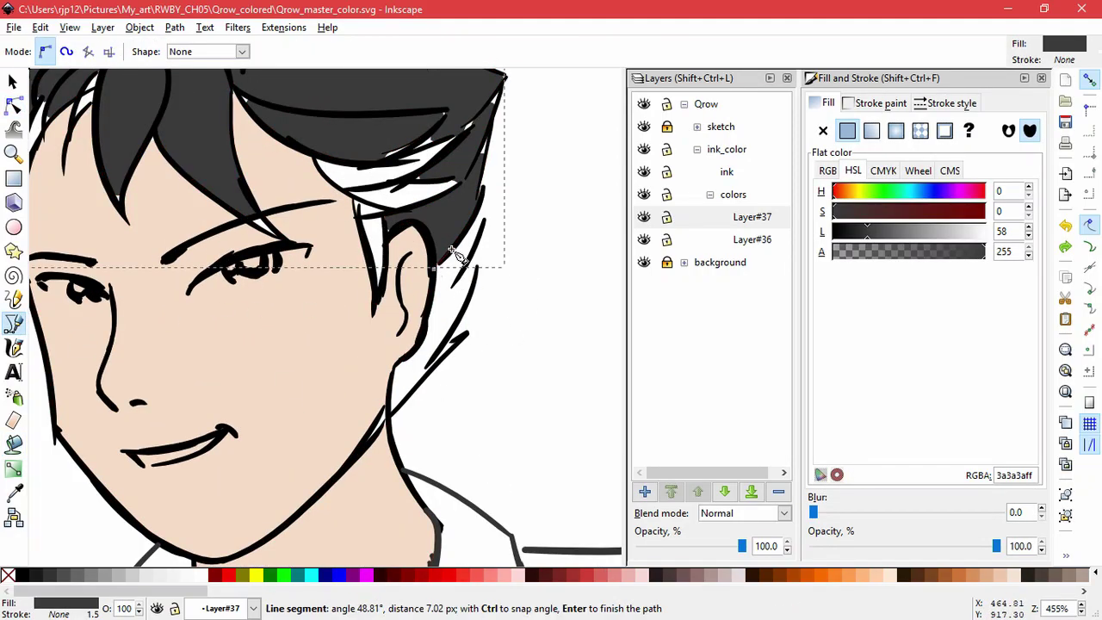
left_click(480, 222)
left_click(484, 188)
left_click_drag(489, 239, 476, 280)
left_click(459, 289)
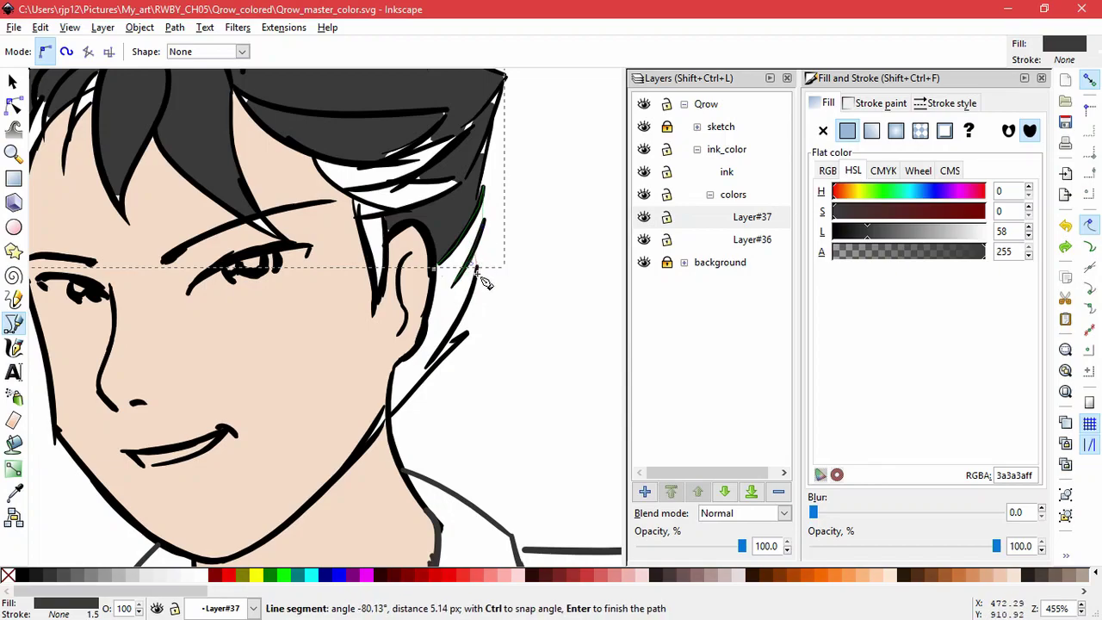
left_click_drag(474, 280, 471, 300)
left_click(466, 335)
left_click(391, 417)
left_click_drag(391, 381, 396, 367)
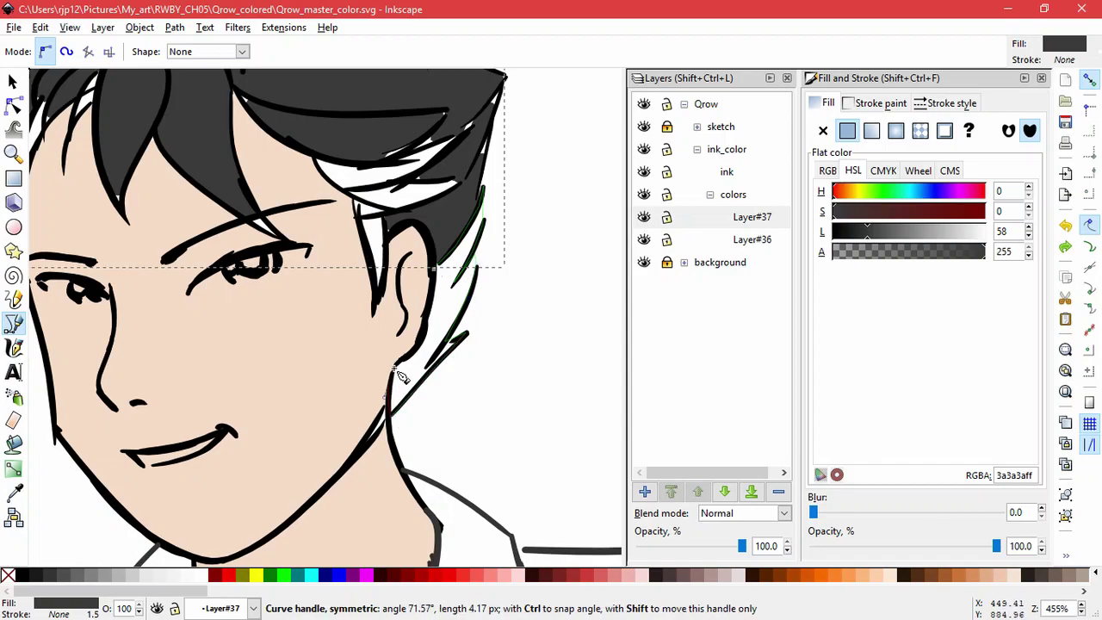
left_click(403, 359)
left_click(433, 288)
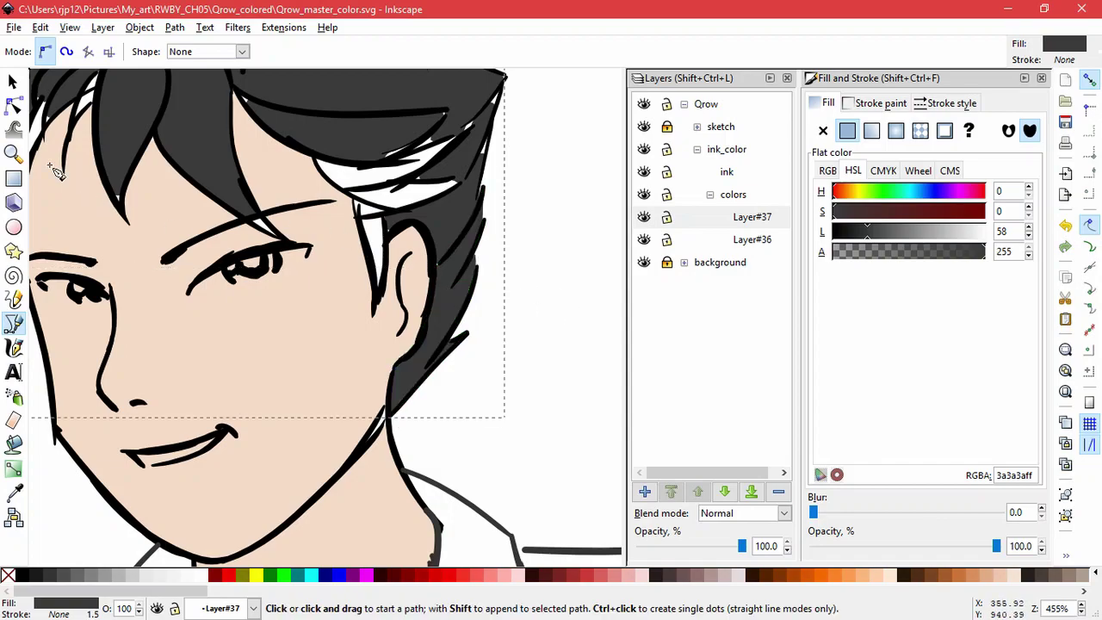
- Reshape the hair fill's nodes to cover the sideburn in front of the ear and the strand running to the temple
left_click(13, 104)
scroll(497, 234, "up", 2)
left_click(485, 224)
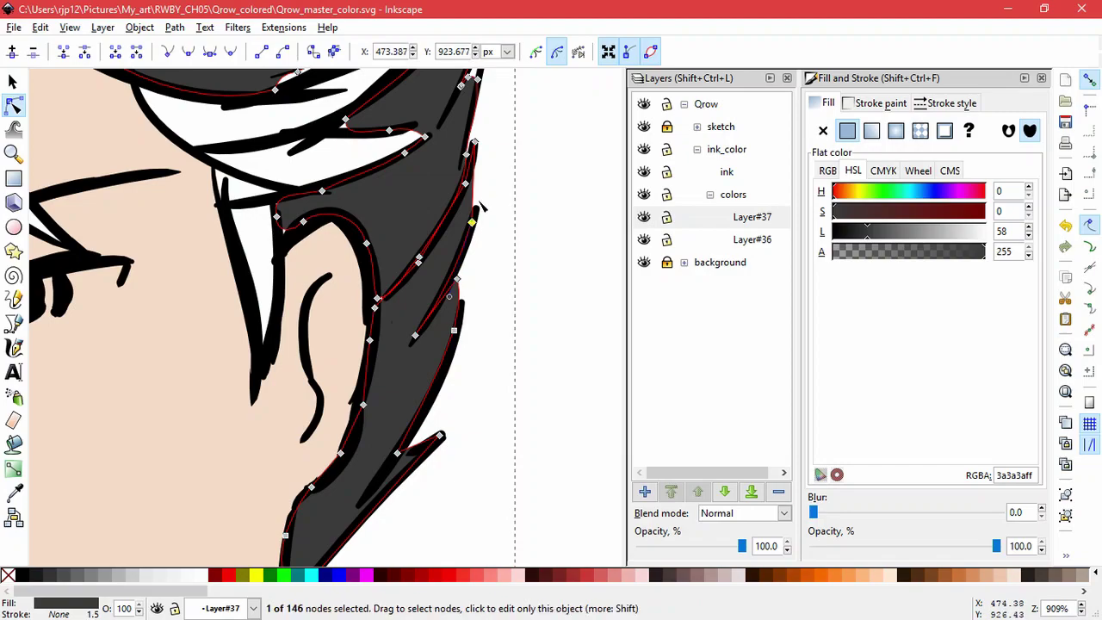
left_click(571, 361)
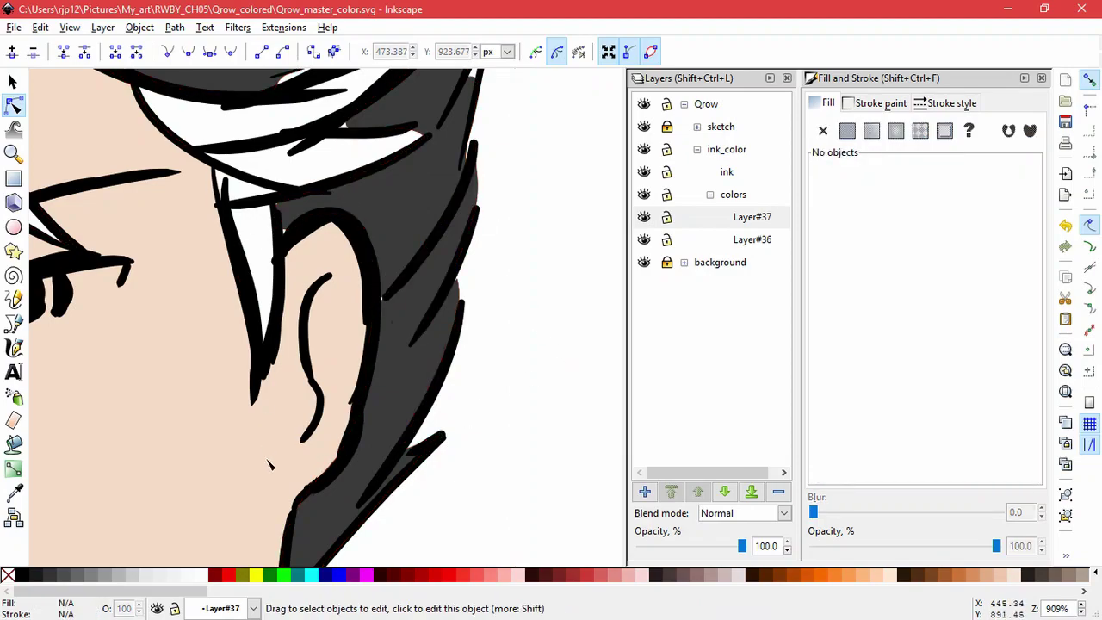
left_click(293, 239)
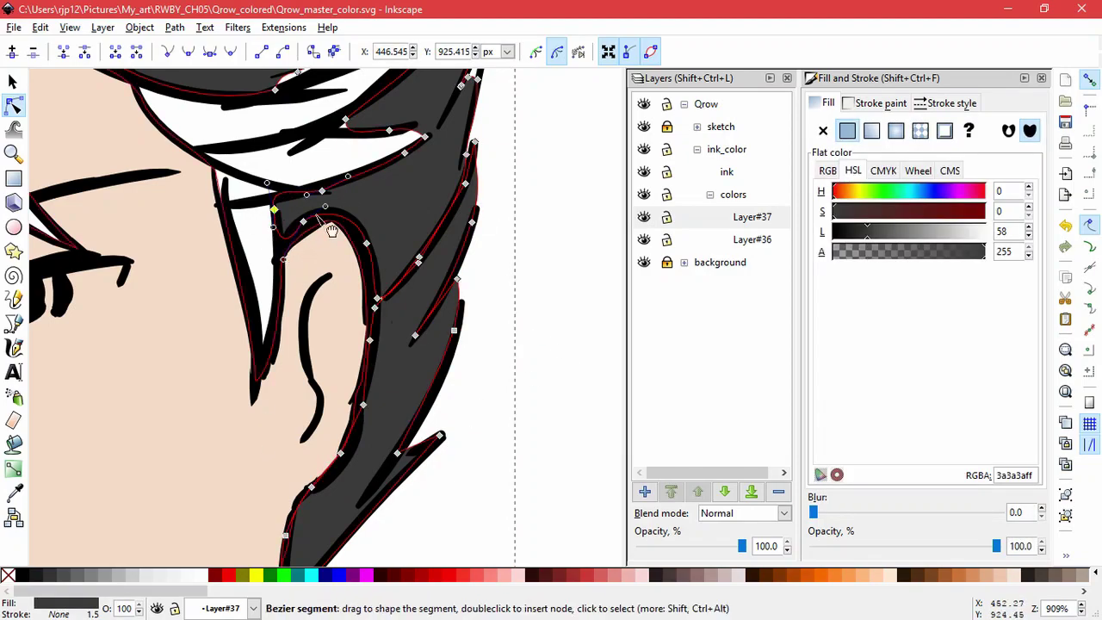
key("space")
left_click_drag(547, 212, 621, 323)
left_click_drag(348, 321, 336, 465)
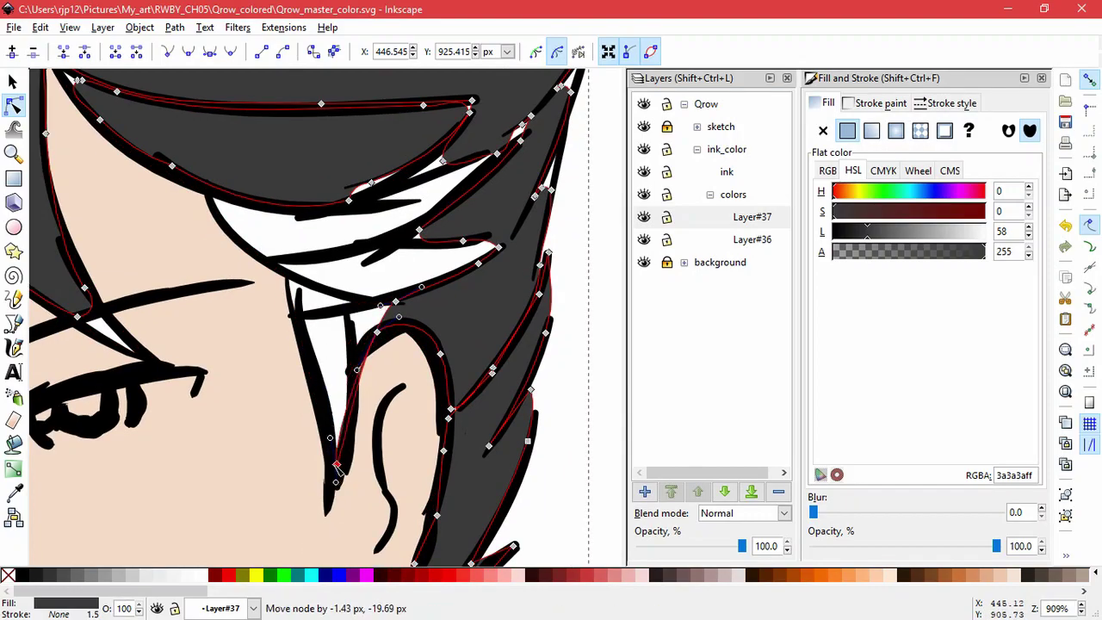
left_click_drag(396, 301, 302, 312)
left_click_drag(484, 269, 230, 228)
left_click(297, 316)
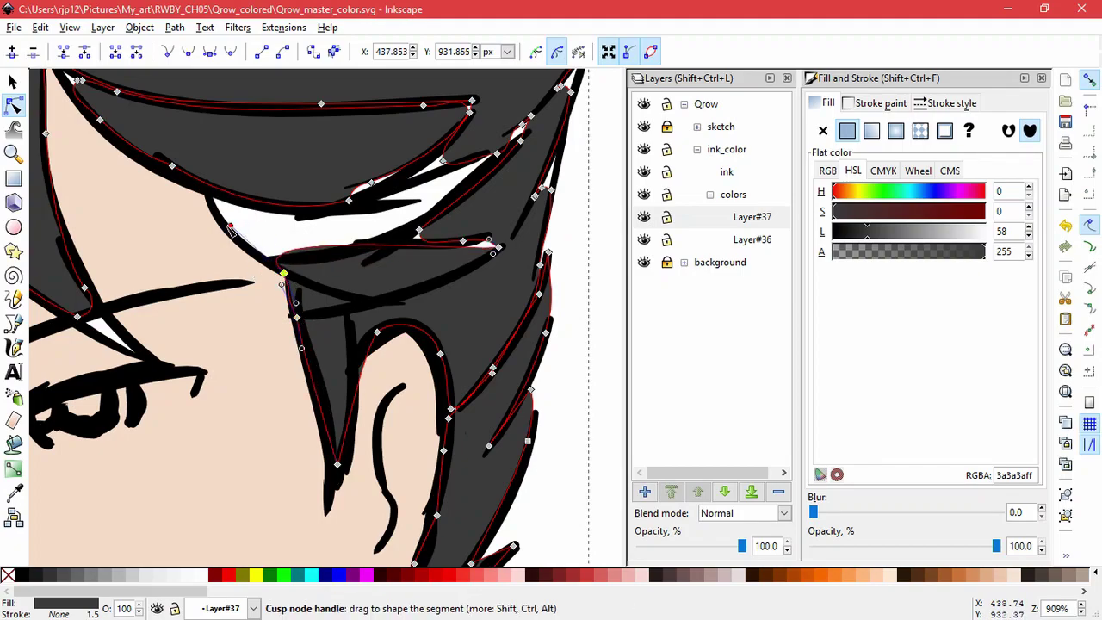
- Move the hair fill's nodes to close the white gaps between the side strands and along the outer back edge
left_click_drag(498, 252, 332, 199)
left_click_drag(419, 230, 380, 162)
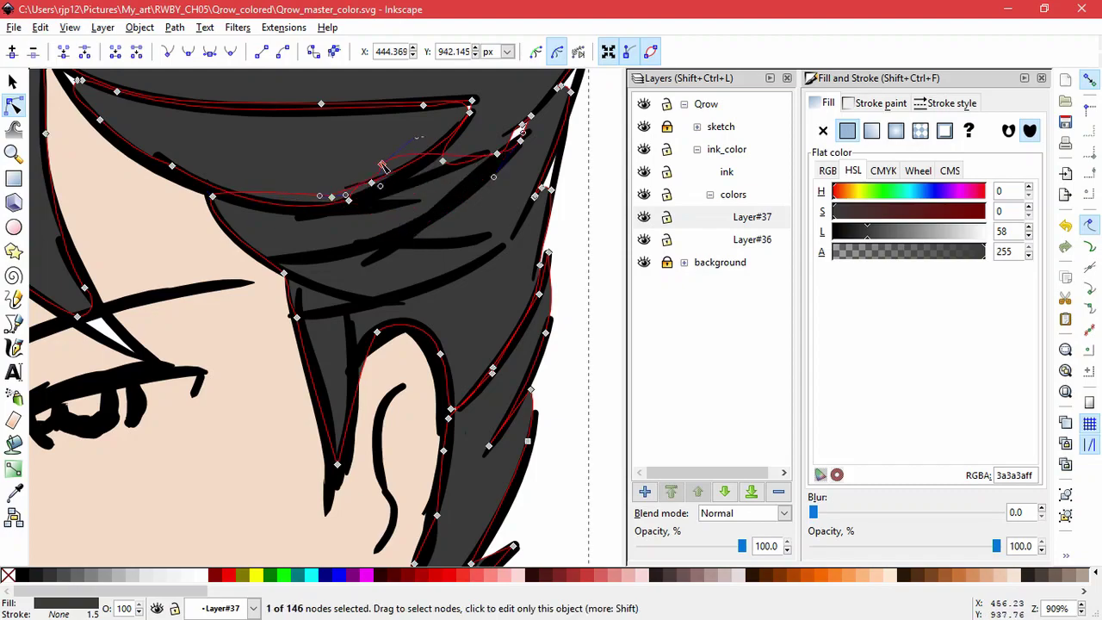
left_click_drag(520, 141, 515, 133)
left_click_drag(535, 198, 554, 155)
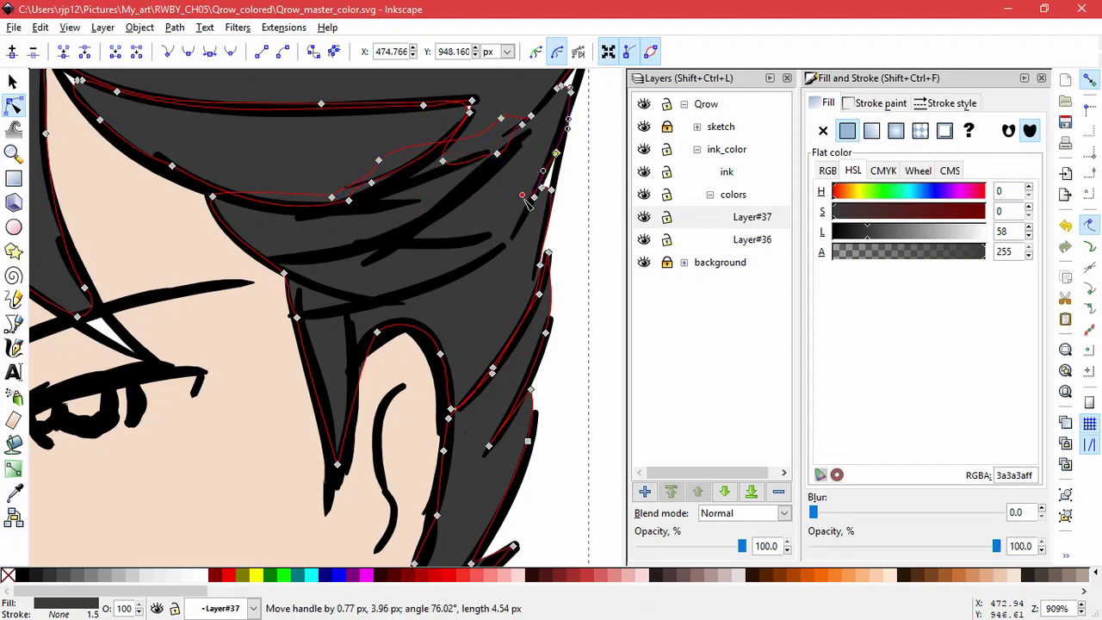
left_click_drag(535, 198, 556, 171)
left_click_drag(559, 125, 509, 269)
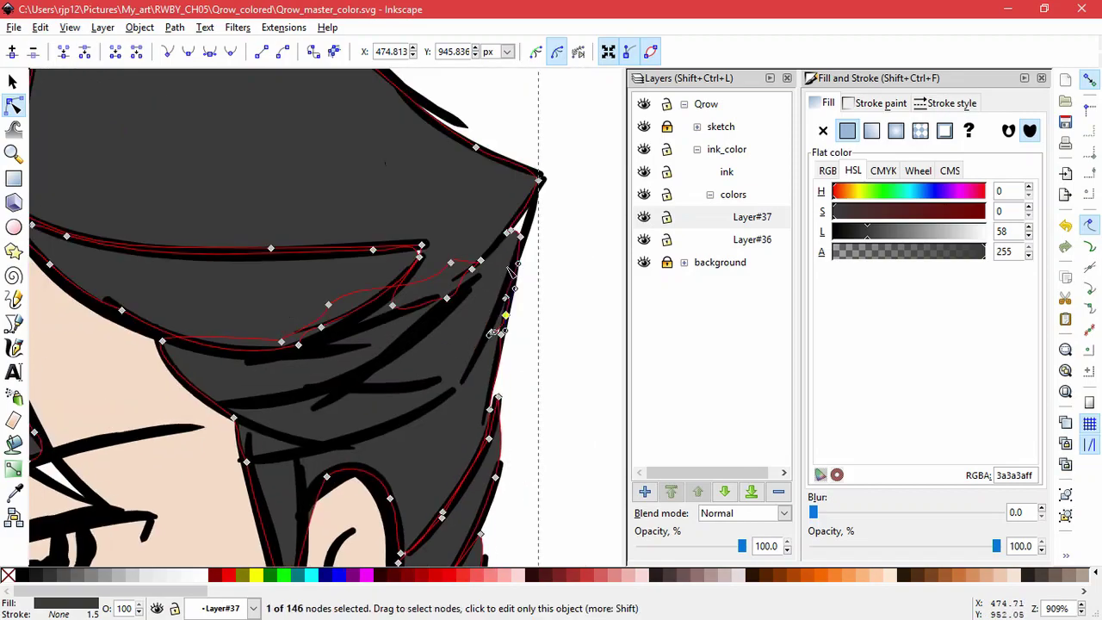
left_click(586, 312)
- Adjust the hair fill's nodes around the inner tip of the side-swept lock
left_click(422, 248)
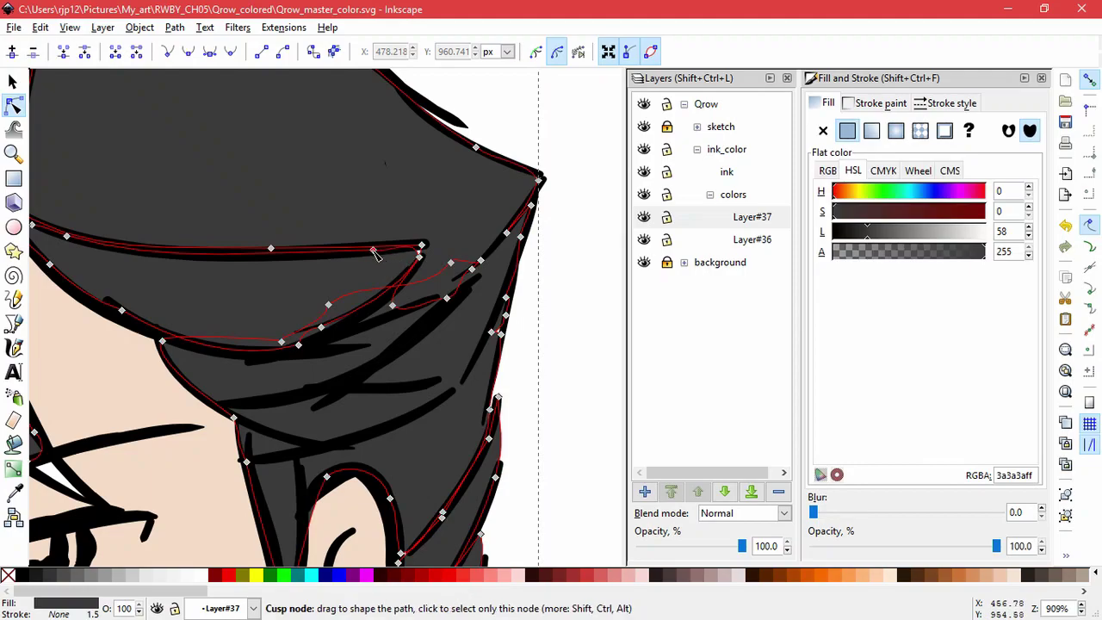
left_click_drag(373, 249, 431, 250)
key("ctrl+a")
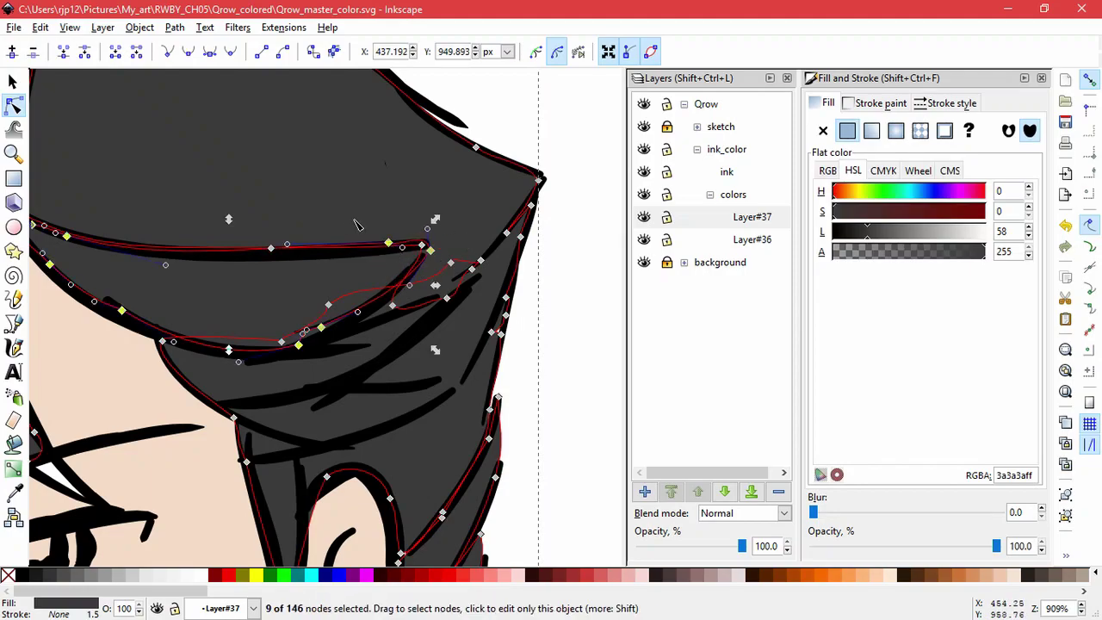
left_click(451, 263, "shift")
left_click(422, 245, "shift")
left_click(471, 269, "shift")
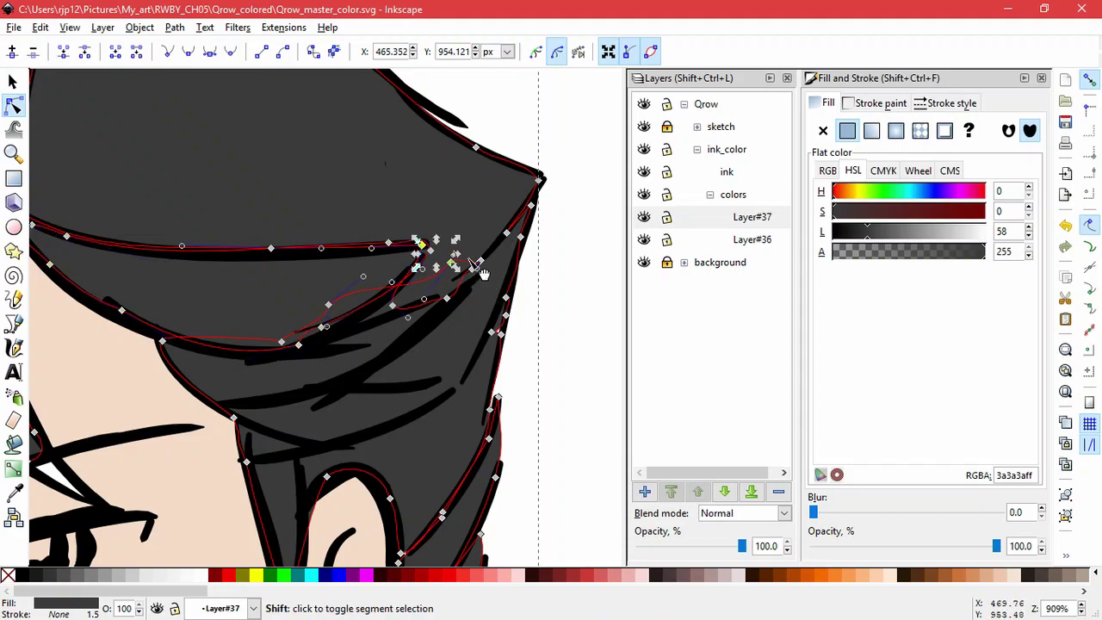
- Select all nodes of the hair fill and simplify its path
key("ctrl+a")
scroll(352, 238, "down", 3)
left_click_drag(292, 216, 382, 256)
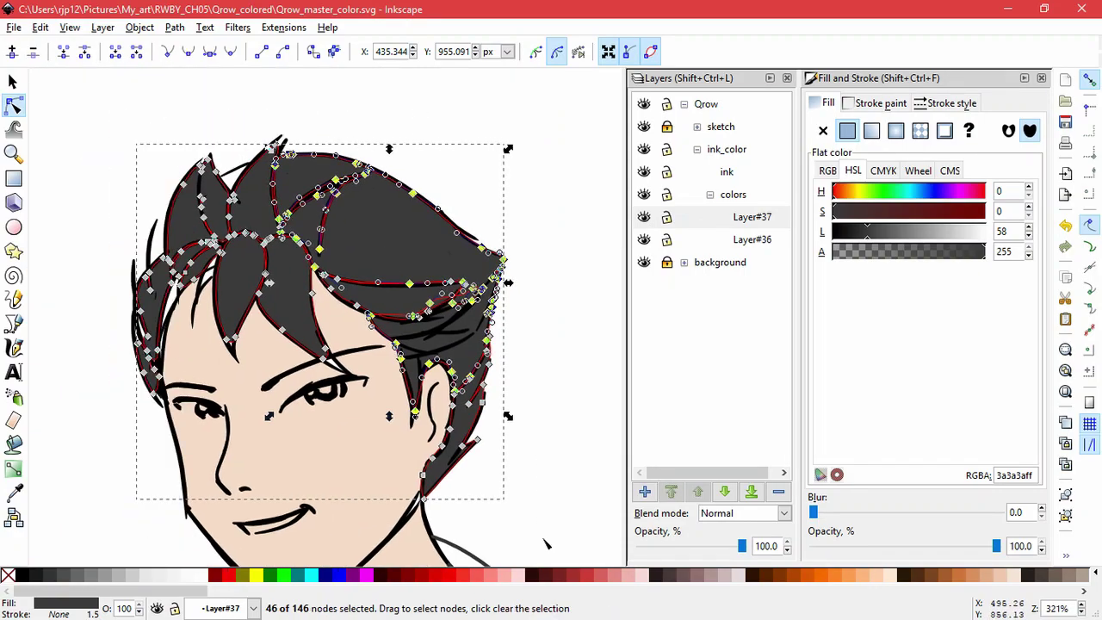
left_click_drag(544, 540, 243, 105)
left_click(173, 28)
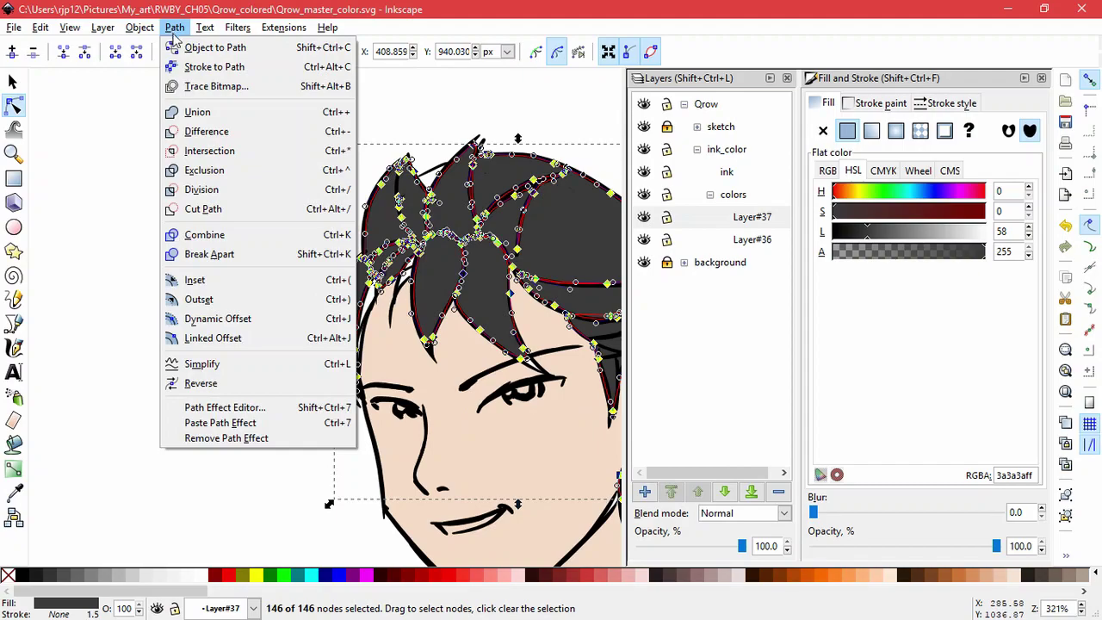
left_click(202, 364)
scroll(492, 276, "up", 2)
left_click(487, 281)
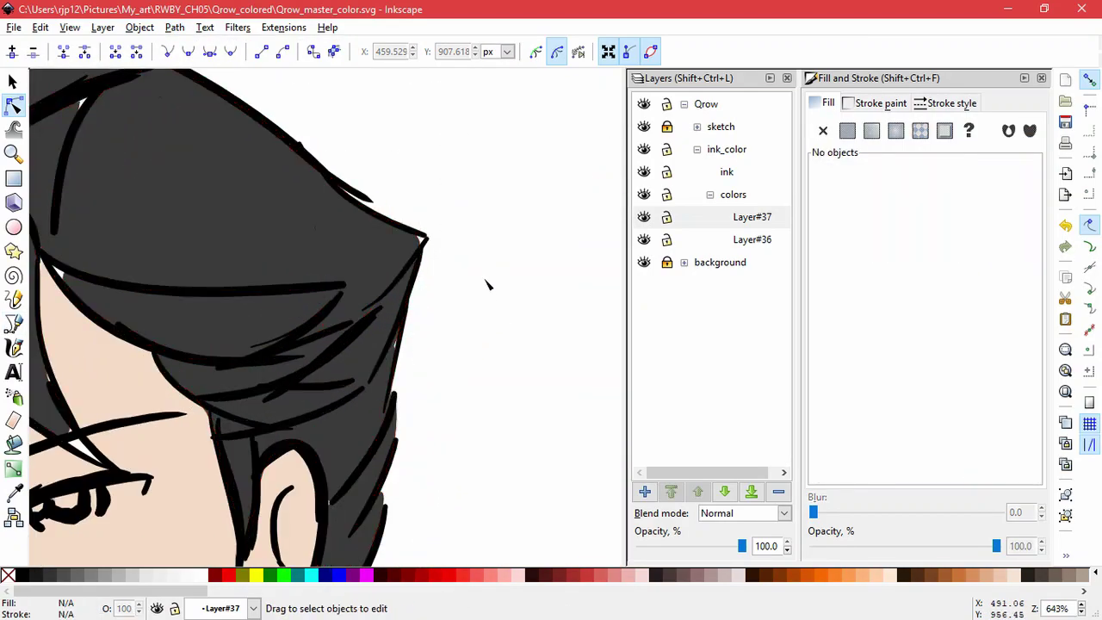
- Extend the hair fill to the tip of the fringe lock over the eye and curve its edges along the ink lines
left_click_drag(433, 343, 508, 308)
left_click_drag(196, 361, 458, 446)
left_click(389, 457)
scroll(385, 487, "up", 2)
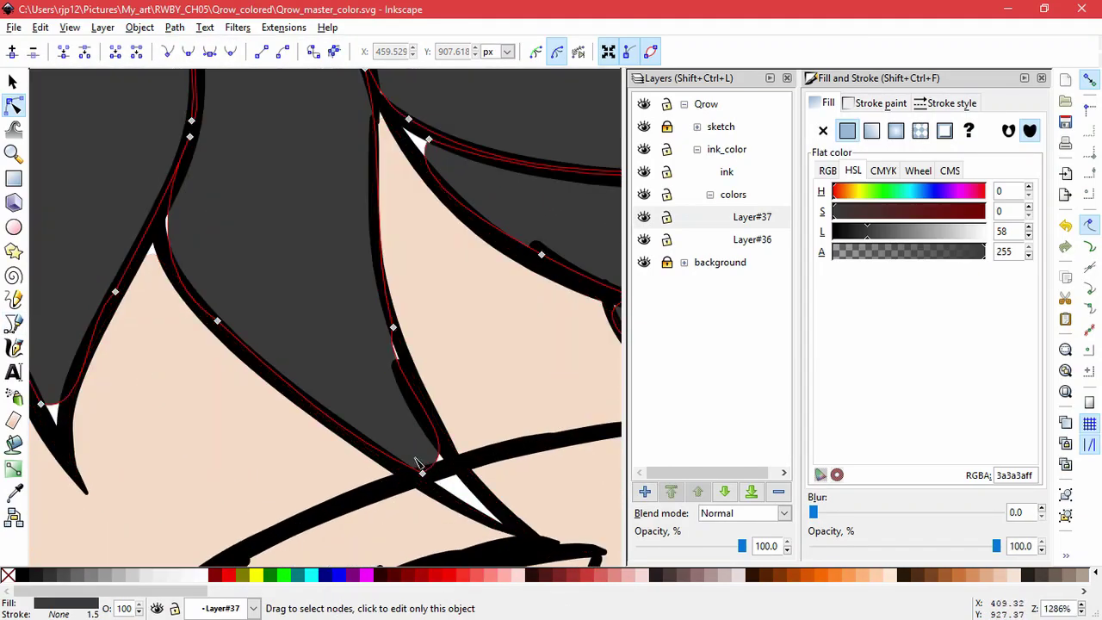
left_click_drag(420, 472, 509, 531)
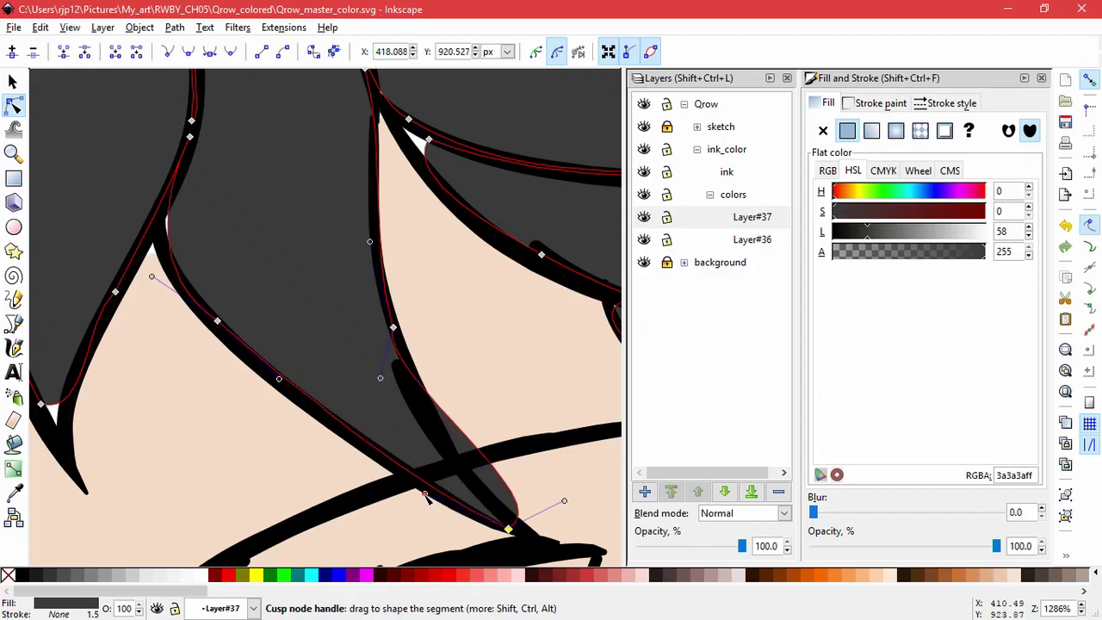
left_click_drag(429, 494, 419, 497)
left_click(560, 499)
left_click(371, 384)
left_click(508, 528)
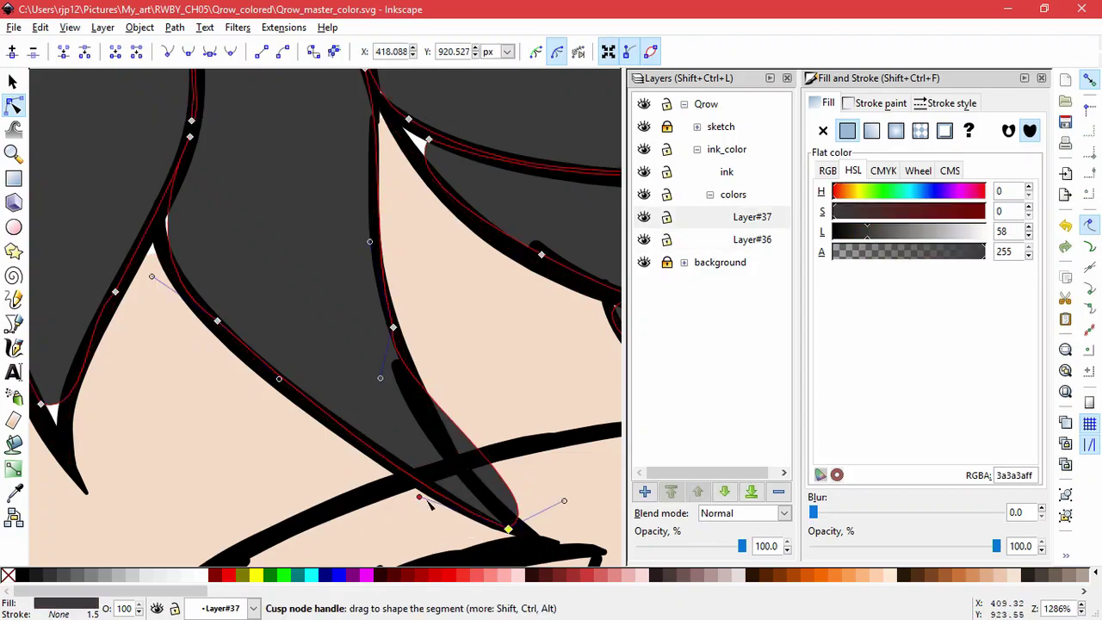
left_click_drag(563, 502, 449, 455)
left_click_drag(381, 378, 400, 381)
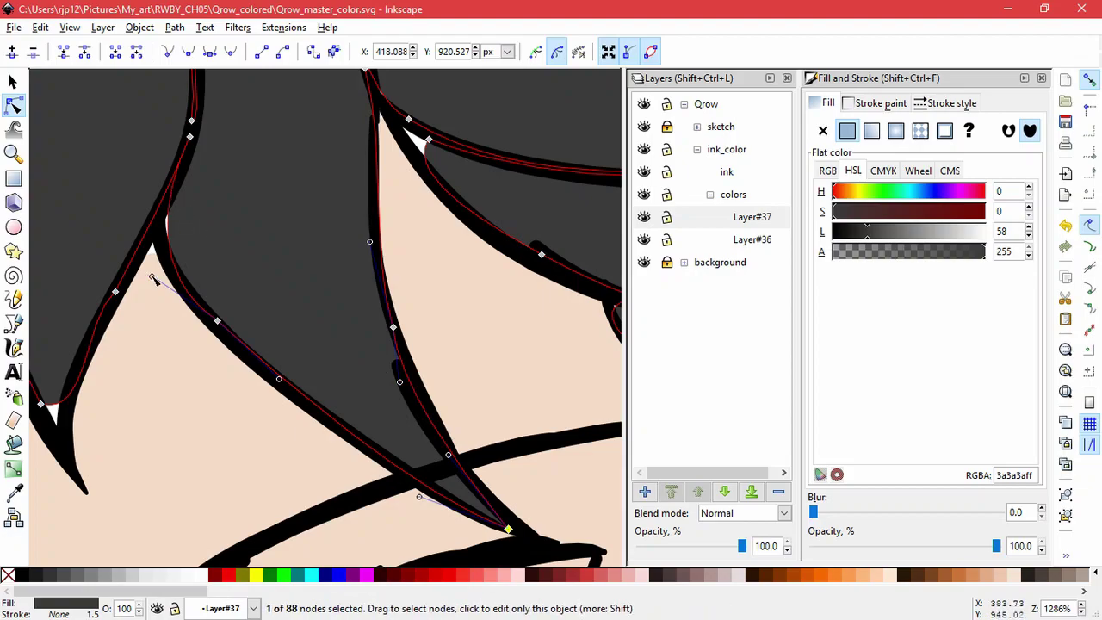
- Curve the hair fill's edges along the ink lines of the two pointed fringe locks on the forehead
left_click_drag(152, 277, 123, 224)
left_click_drag(47, 410, 278, 371)
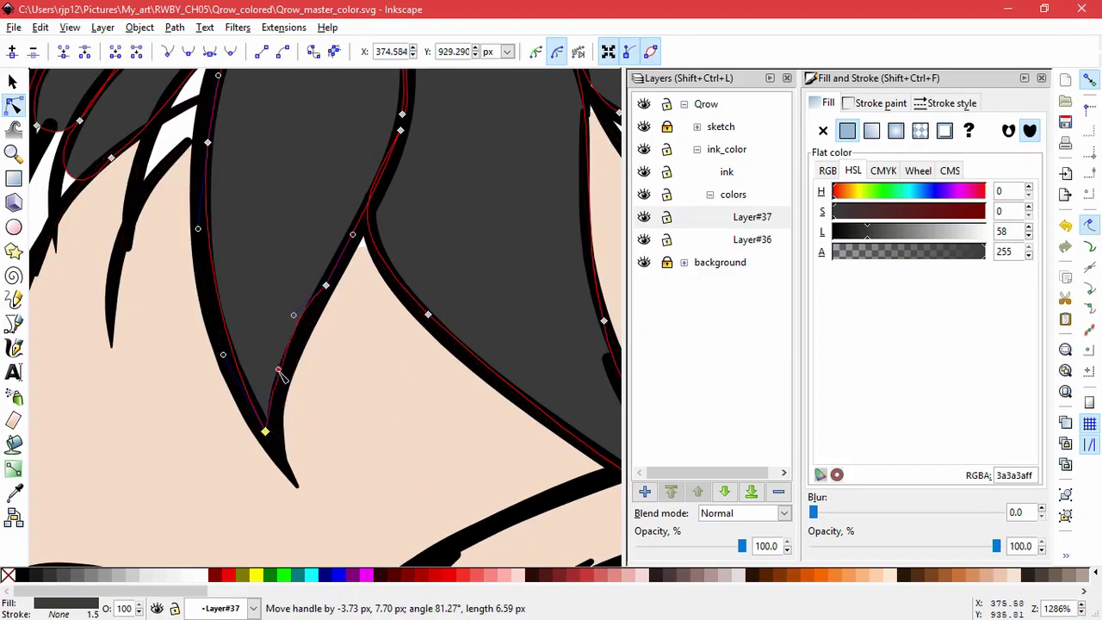
- Delete the extra hair fill nodes around the thin side strands and extend the fill down over those strands
left_click_drag(247, 211, 406, 405)
left_click_drag(409, 332, 389, 342)
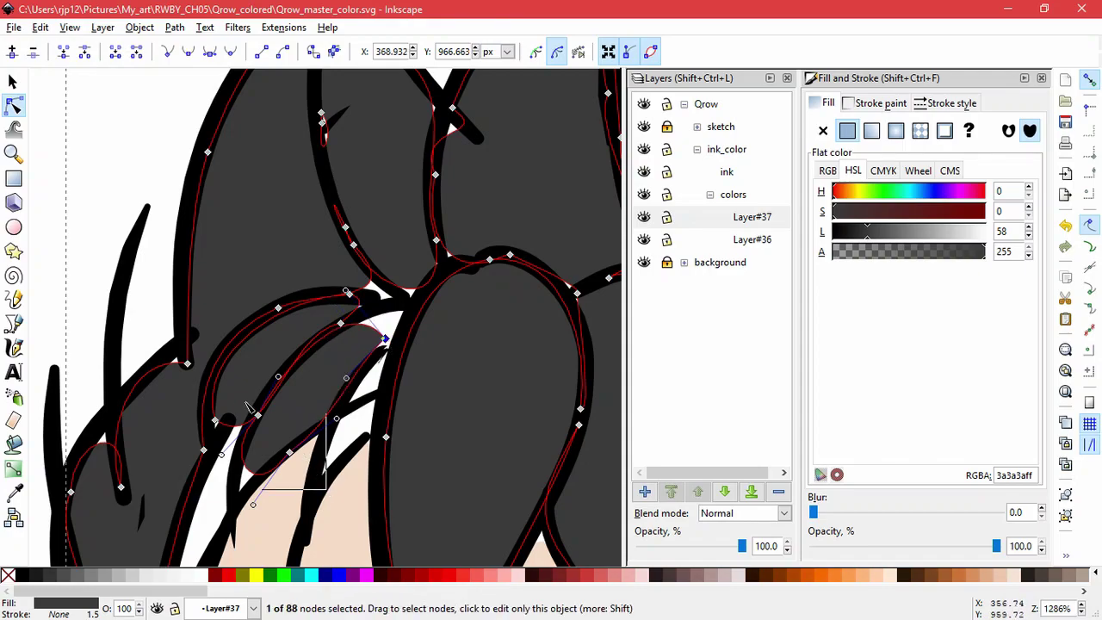
left_click_drag(247, 404, 325, 291)
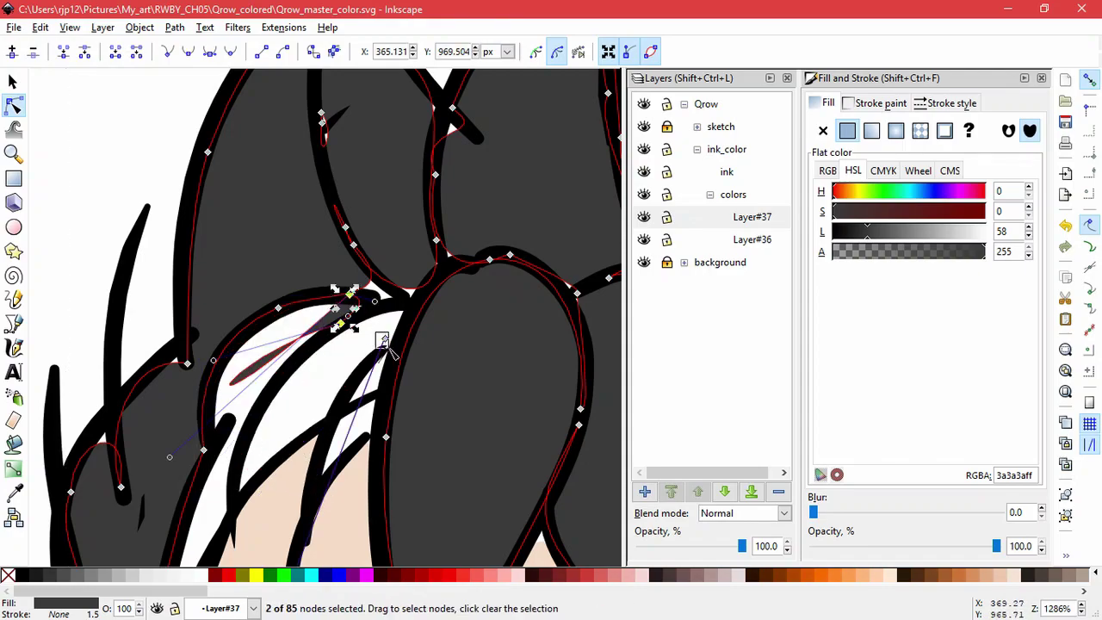
key("Delete")
left_click_drag(349, 229, 331, 260)
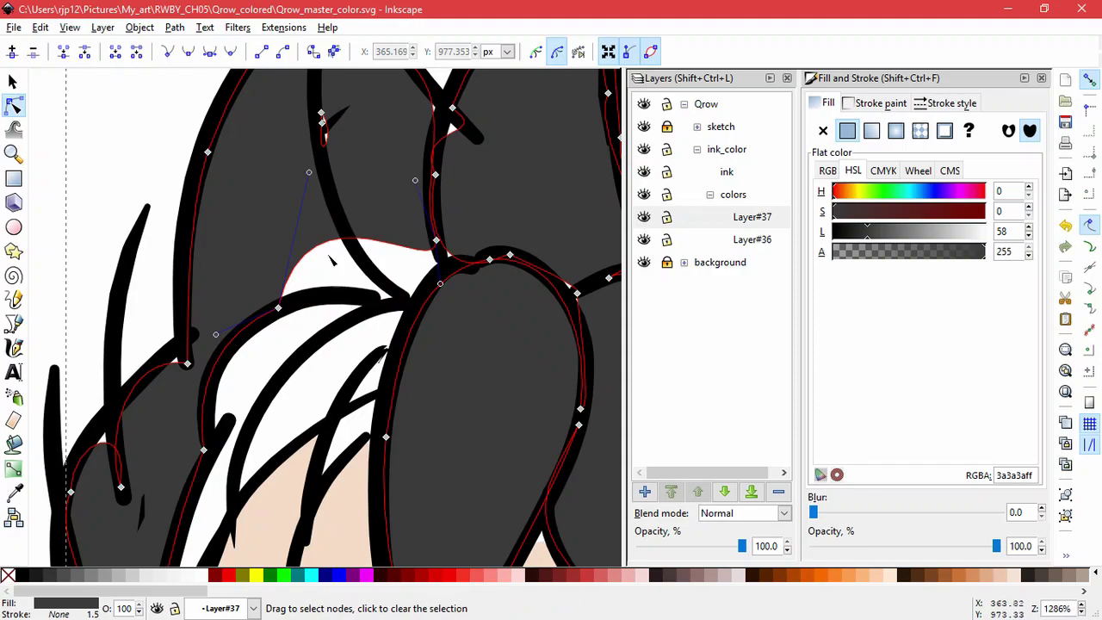
left_click_drag(277, 306, 381, 440)
- Align the hair fill's nodes with the ink at the crown junction and delete the stray nodes inside the back spike
left_click_drag(447, 248, 465, 258)
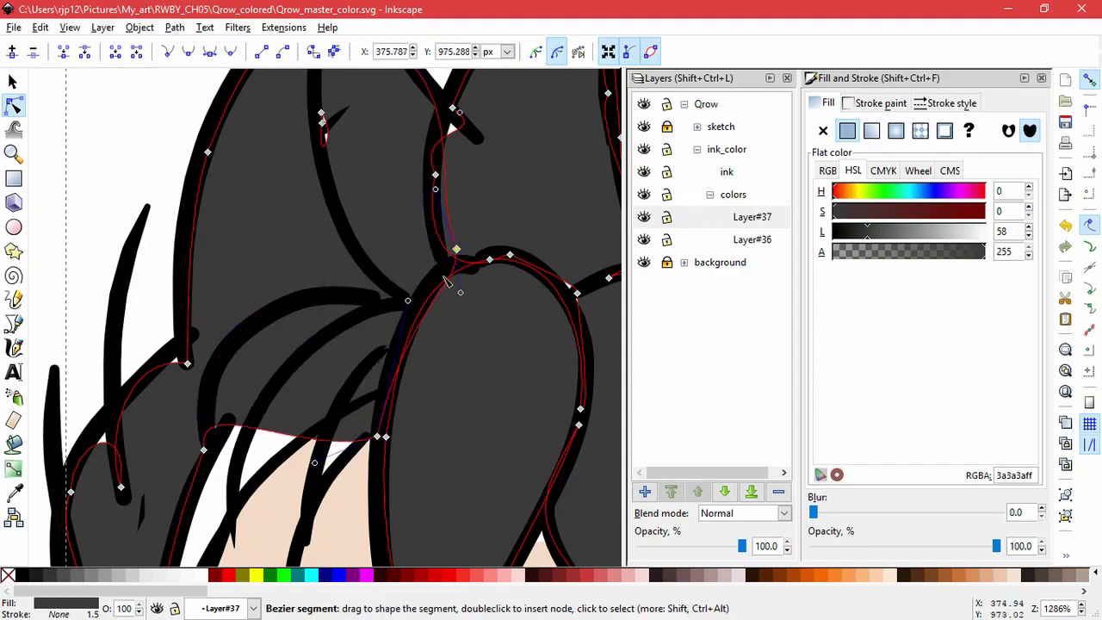
left_click_drag(458, 114, 498, 142)
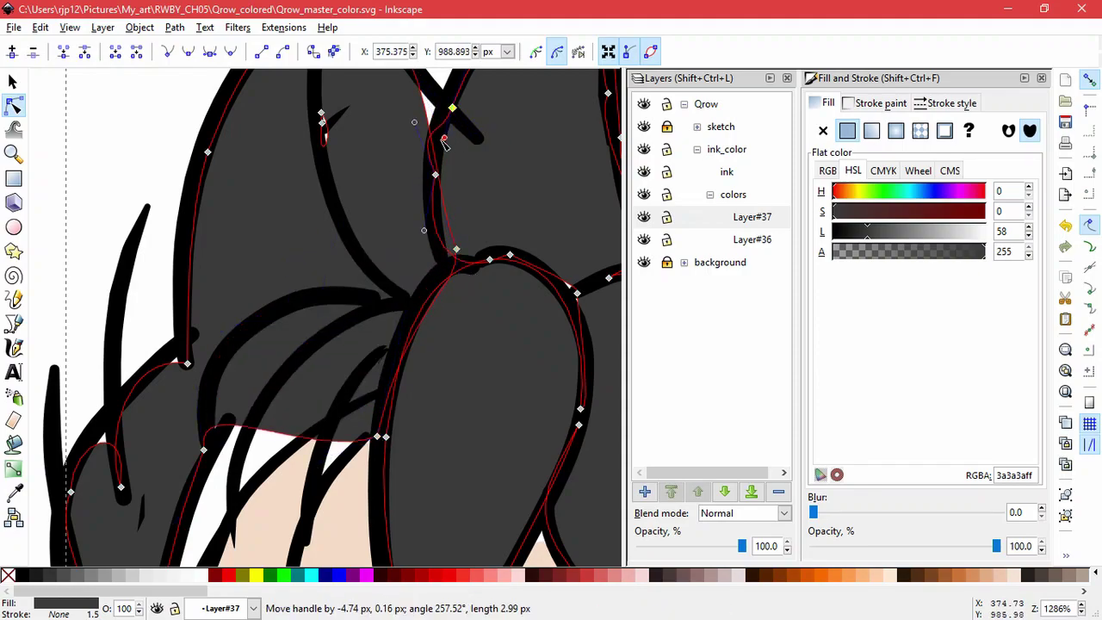
left_click(435, 175)
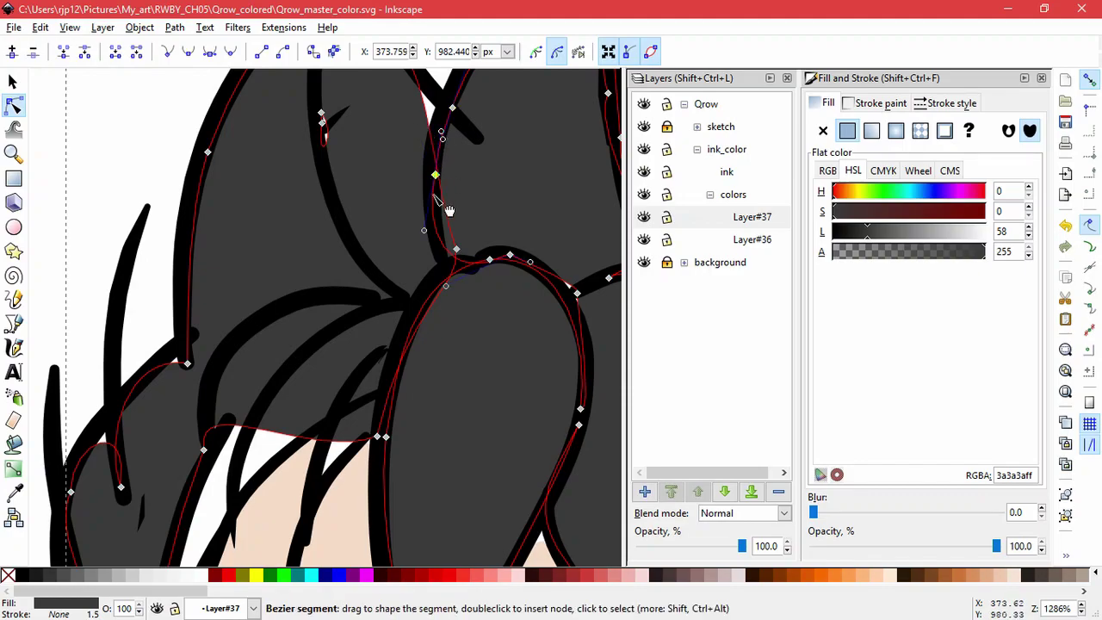
left_click(456, 249)
left_click_drag(435, 117, 466, 115)
left_click_drag(349, 162, 302, 105)
key("Delete")
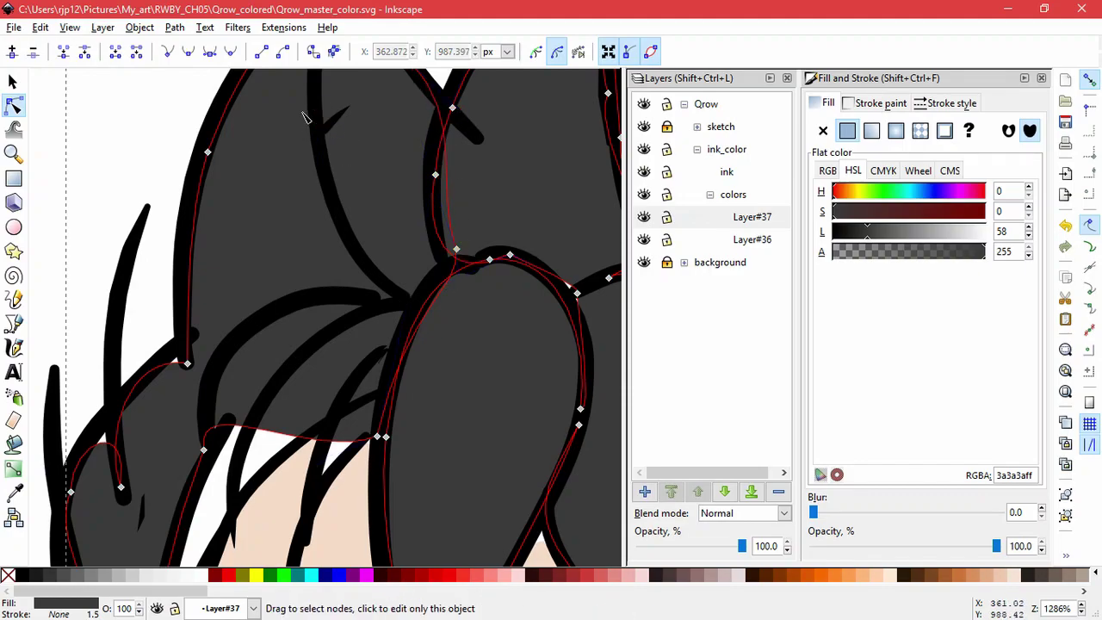
- Reshape the hair fill's lower edge along the thin side strands where they meet the forehead
left_click_drag(277, 388, 378, 258)
left_click_drag(305, 321, 431, 294)
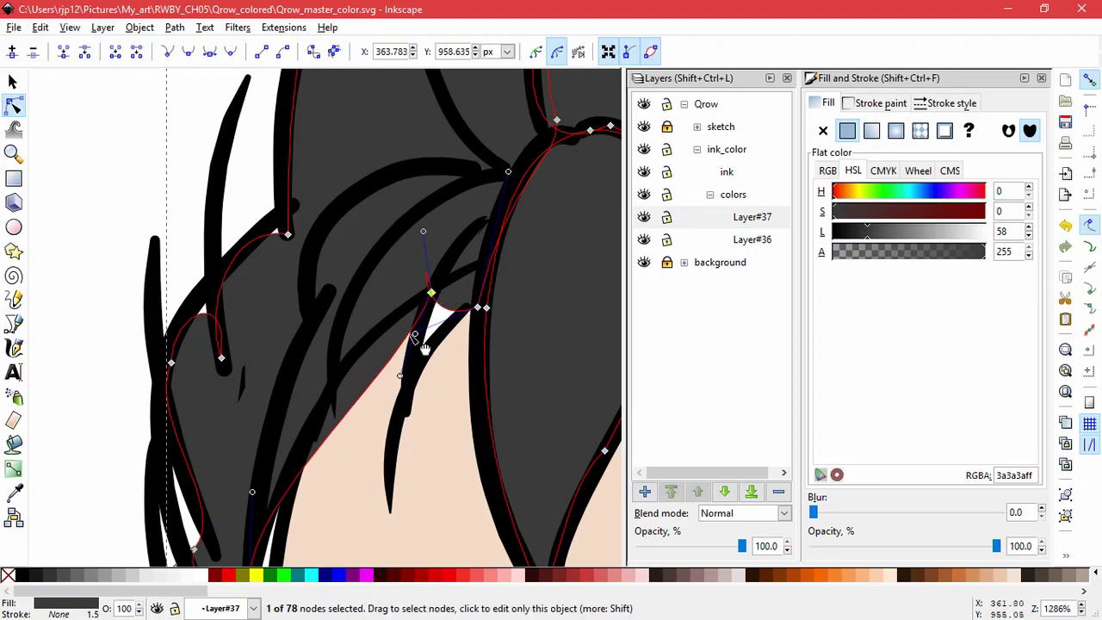
left_click_drag(383, 368, 405, 334)
left_click_drag(423, 232, 401, 401)
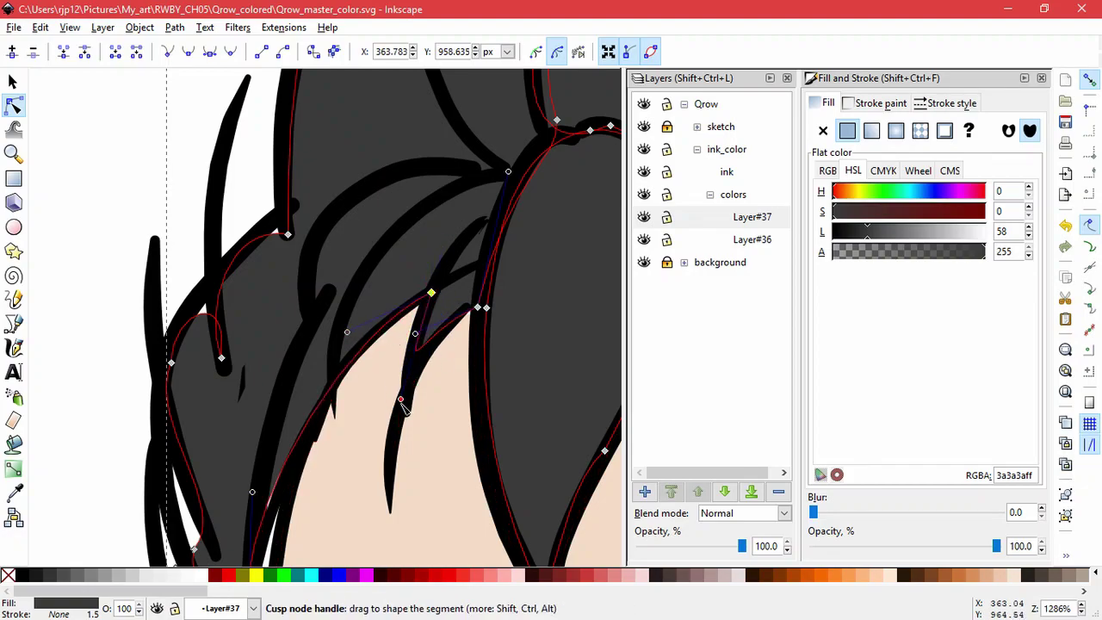
left_click_drag(483, 308, 482, 301)
left_click_drag(335, 476, 325, 522)
- Move the hair fill's outer nodes beside the temple onto the ink outline to cover the side strands
left_click_drag(253, 437, 223, 346)
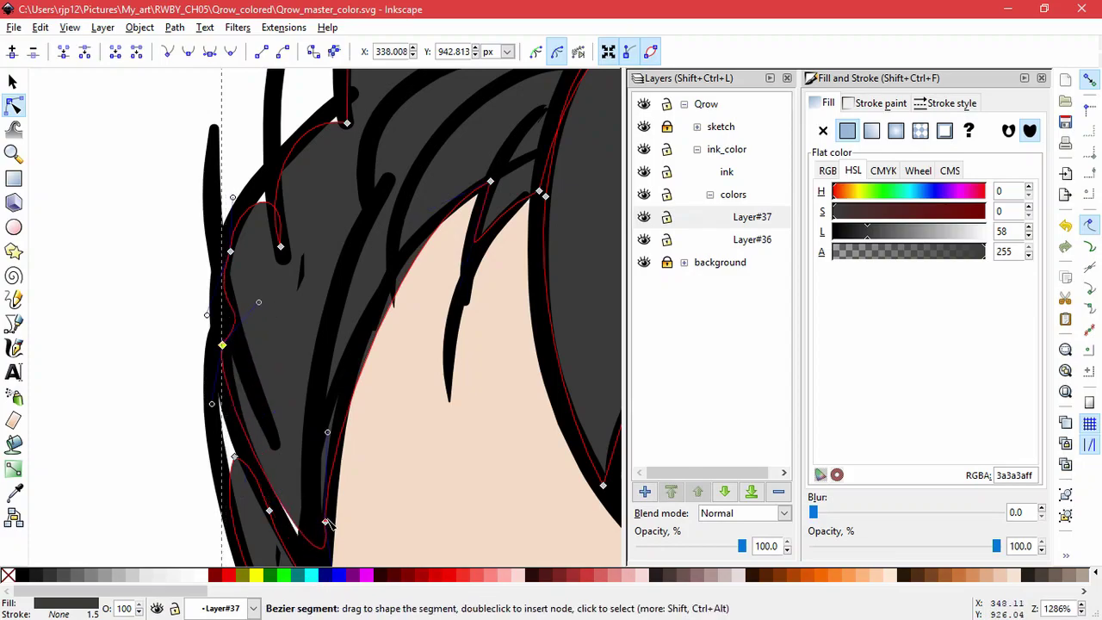
left_click_drag(325, 521, 320, 541)
left_click_drag(234, 457, 216, 383)
left_click(230, 251)
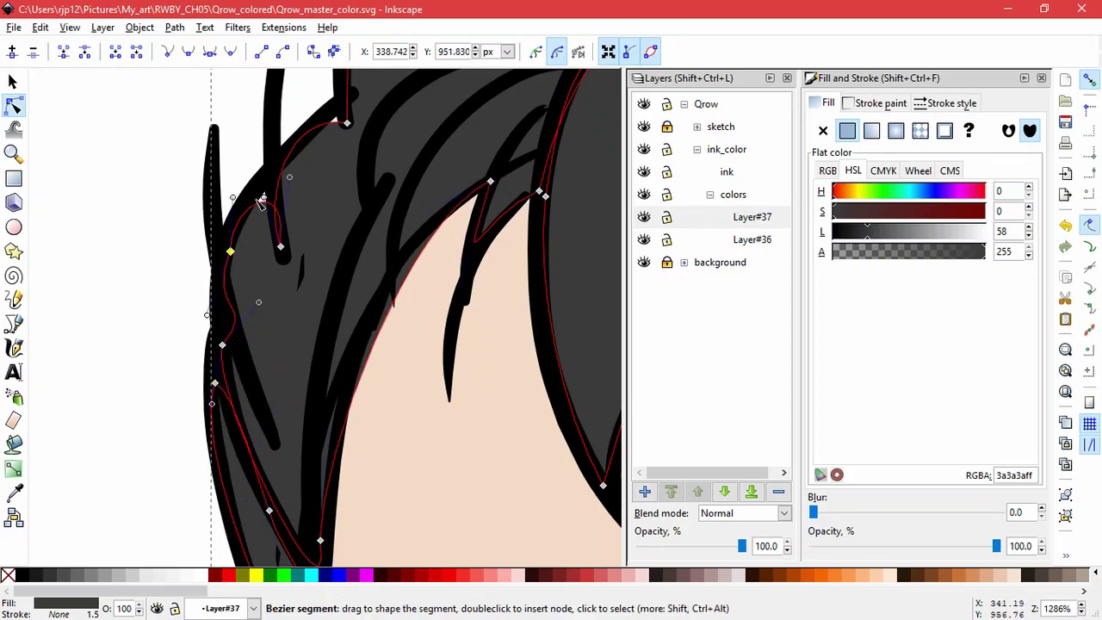
left_click_drag(262, 197, 266, 171)
left_click_drag(347, 123, 346, 104)
left_click_drag(347, 147, 339, 264)
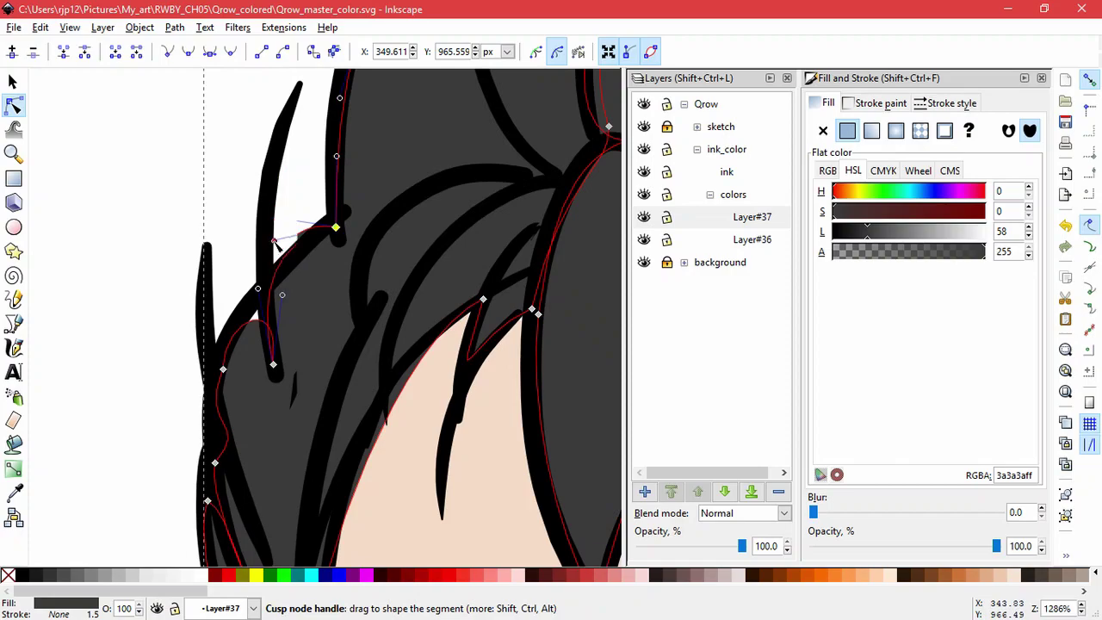
- Adjust the hair fill around the sideburn tip to close the small white gaps there
left_click(135, 475)
scroll(221, 357, "down", 8)
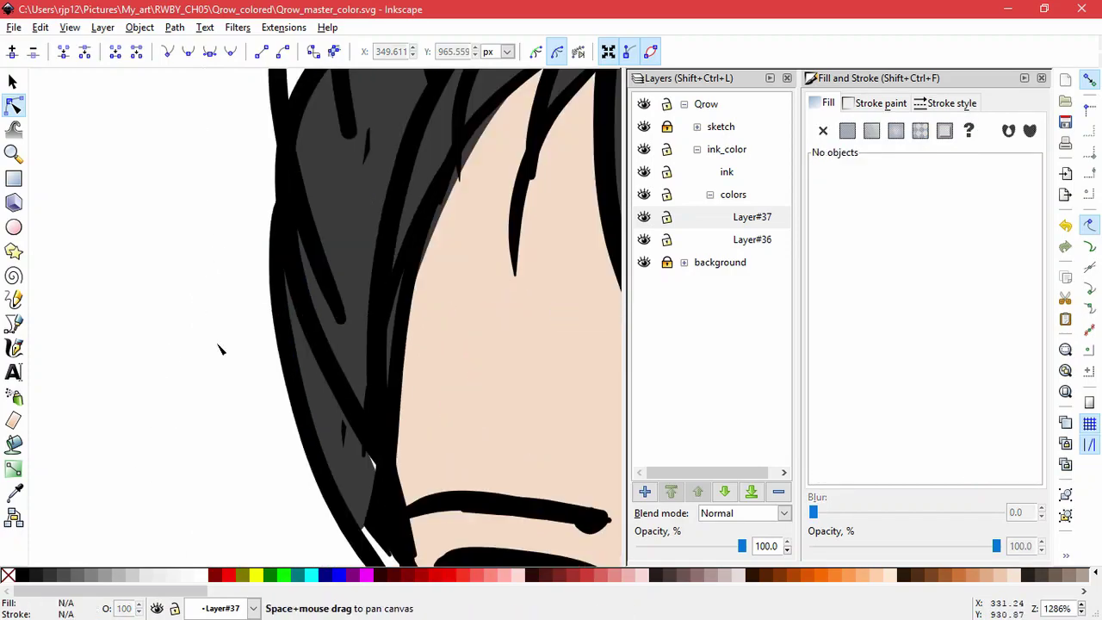
left_click(272, 398)
left_click_drag(272, 398, 242, 396)
left_click(322, 468)
left_click_drag(378, 423, 322, 377)
left_click(147, 377)
left_click(149, 377)
- Move the hair fill's node at the fringe parting to close the white gap beside the side-swept lock
scroll(199, 398, "down", 4)
scroll(397, 289, "up", 3)
left_click(397, 292)
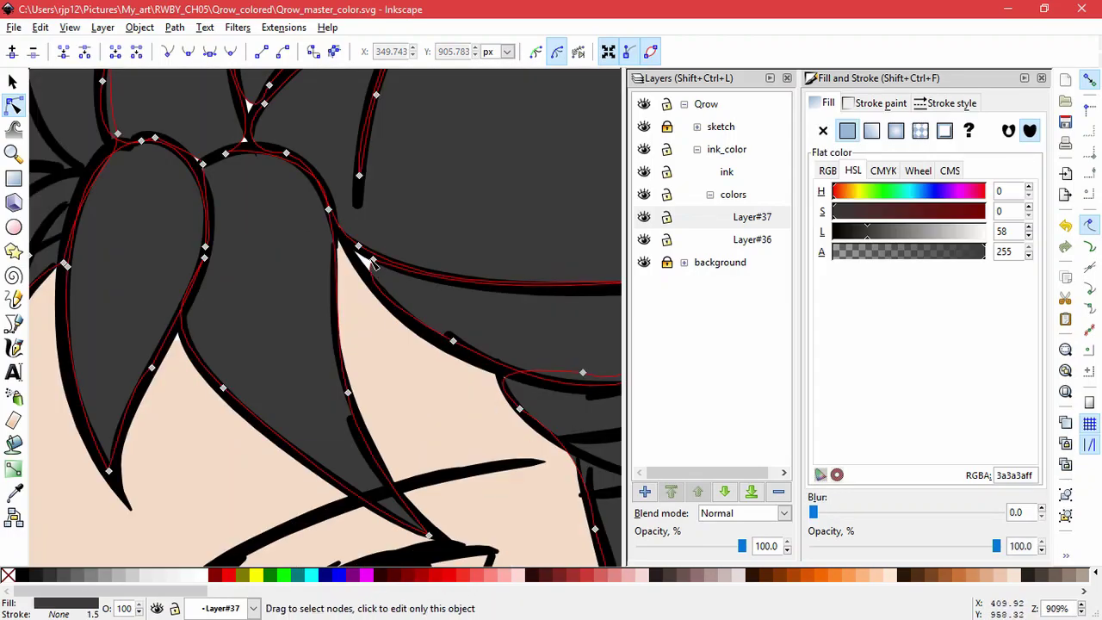
left_click_drag(379, 263, 357, 244)
left_click_drag(260, 158, 222, 358)
scroll(267, 405, "down", 1)
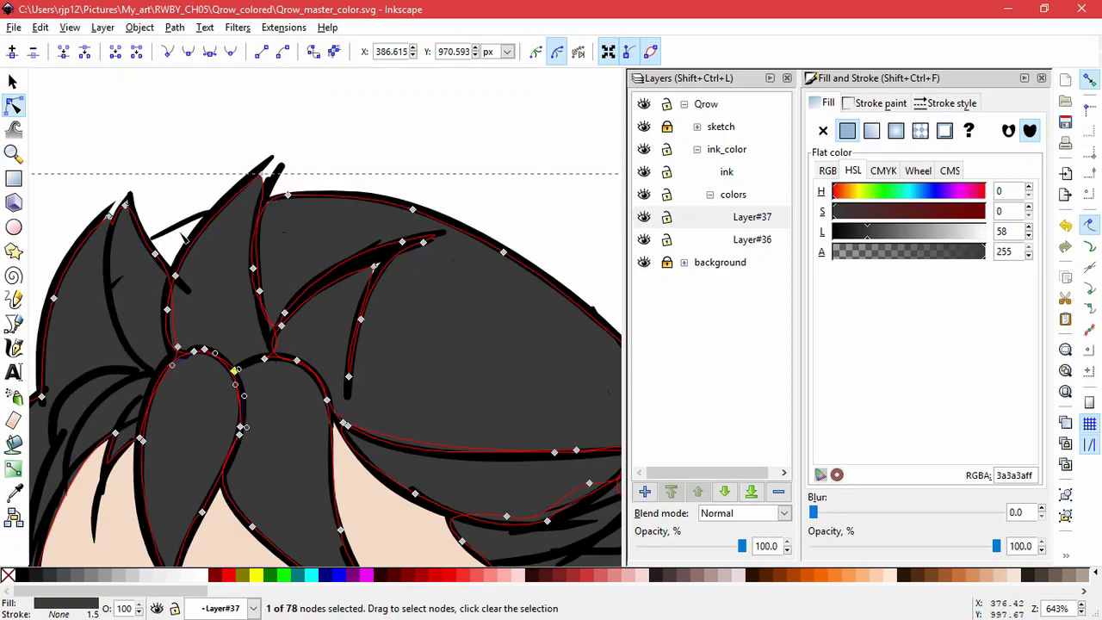
- Select all nodes of the hair fill and simplify its path to remove extra nodes
scroll(265, 335, "down", 2)
key("ctrl+a")
scroll(351, 368, "down", 2)
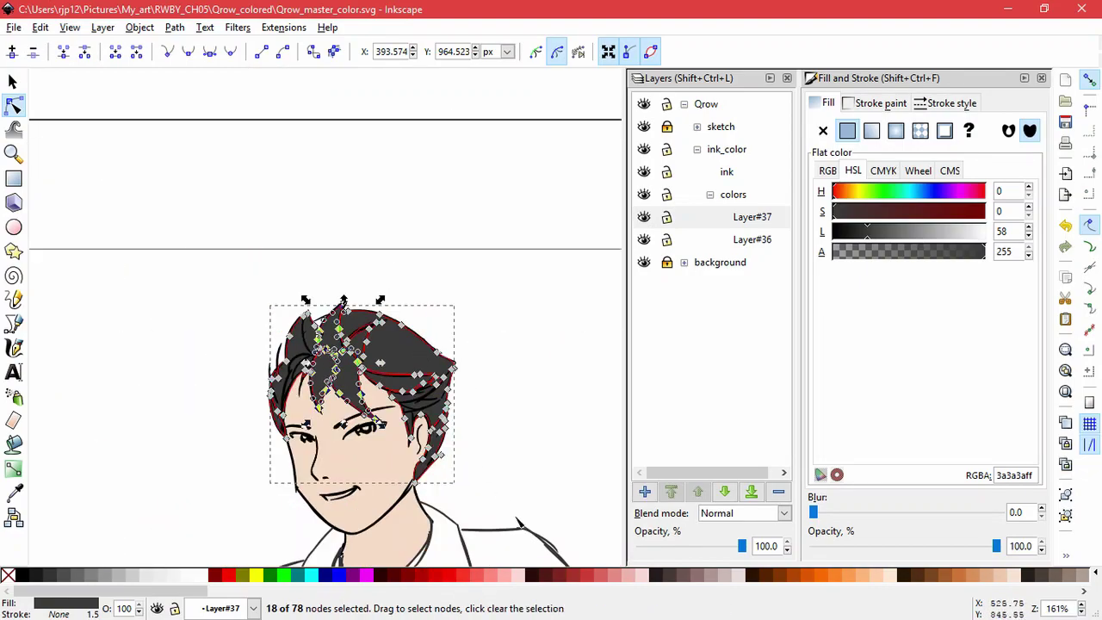
key("ctrl+a")
left_click(203, 26)
left_click(231, 364)
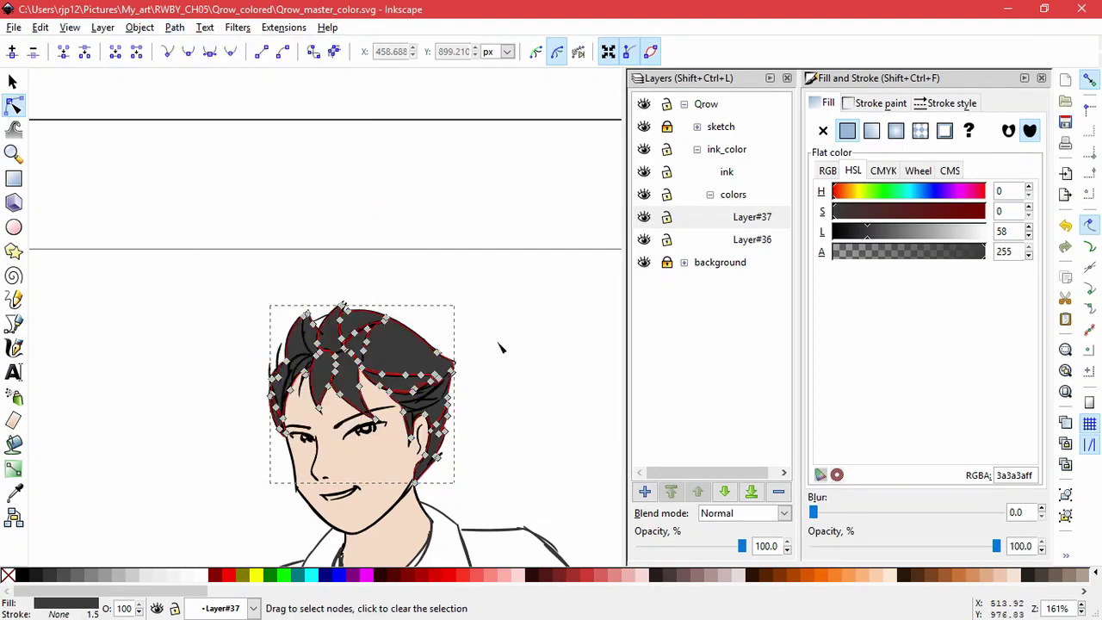
- Adjust the hair fill's nodes along the inner crown strands and extend the fill to the tip of the top spike
left_click(504, 337)
scroll(258, 336, "up", 5)
left_click(269, 305)
left_click_drag(268, 304, 288, 286)
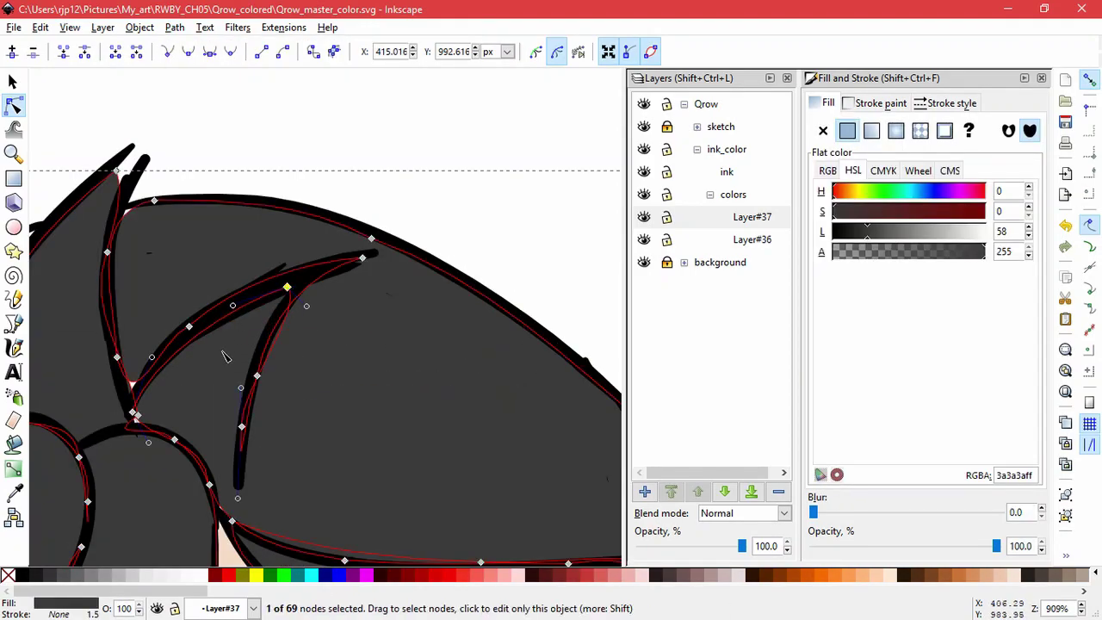
left_click_drag(117, 357, 115, 379)
left_click_drag(108, 252, 76, 211)
left_click(154, 201)
left_click_drag(118, 172, 146, 137)
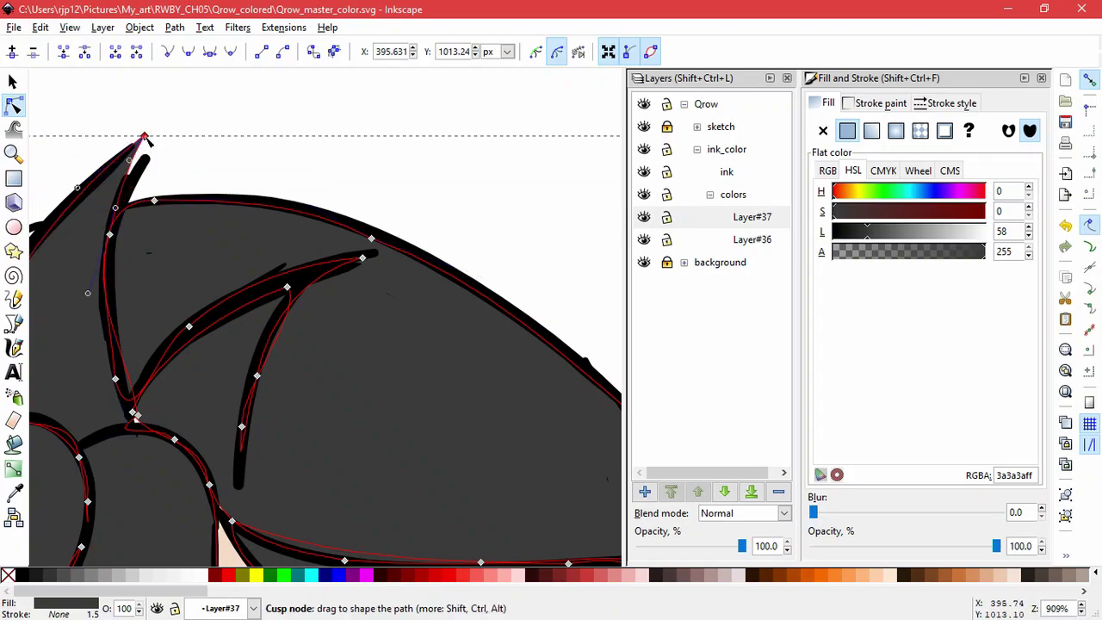
left_click_drag(144, 135, 168, 114)
left_click_drag(184, 152, 368, 177)
left_click_drag(353, 142, 357, 142)
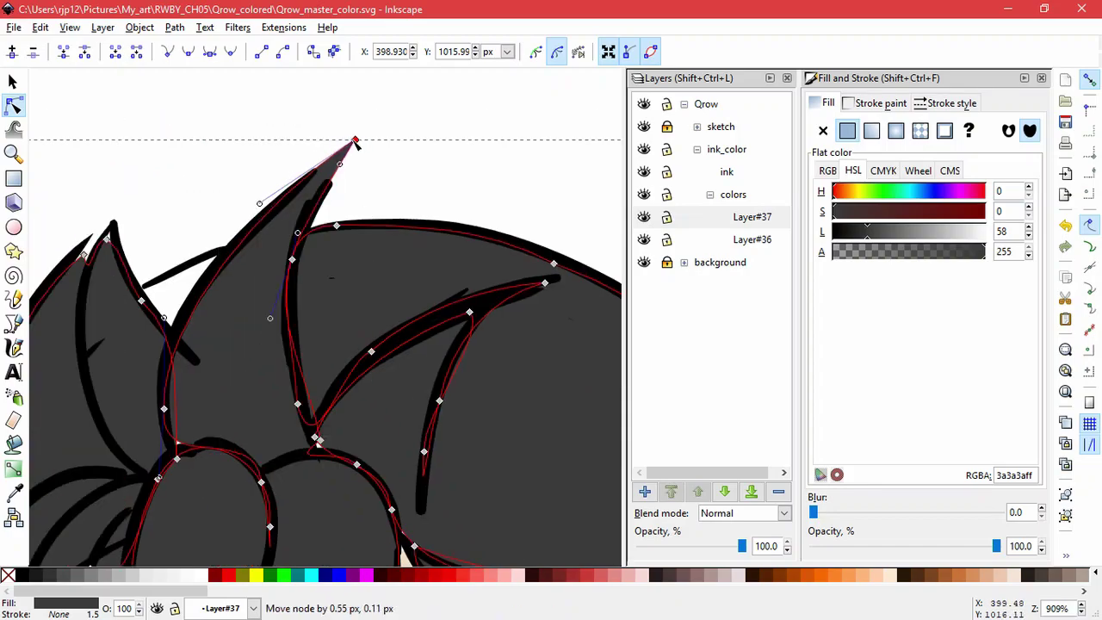
- Extend the hair fill to the tip of the back spike, curve its outer edge and adjust the crown junction node
left_click_drag(183, 324, 278, 318)
left_click(205, 227)
left_click_drag(206, 227, 201, 220)
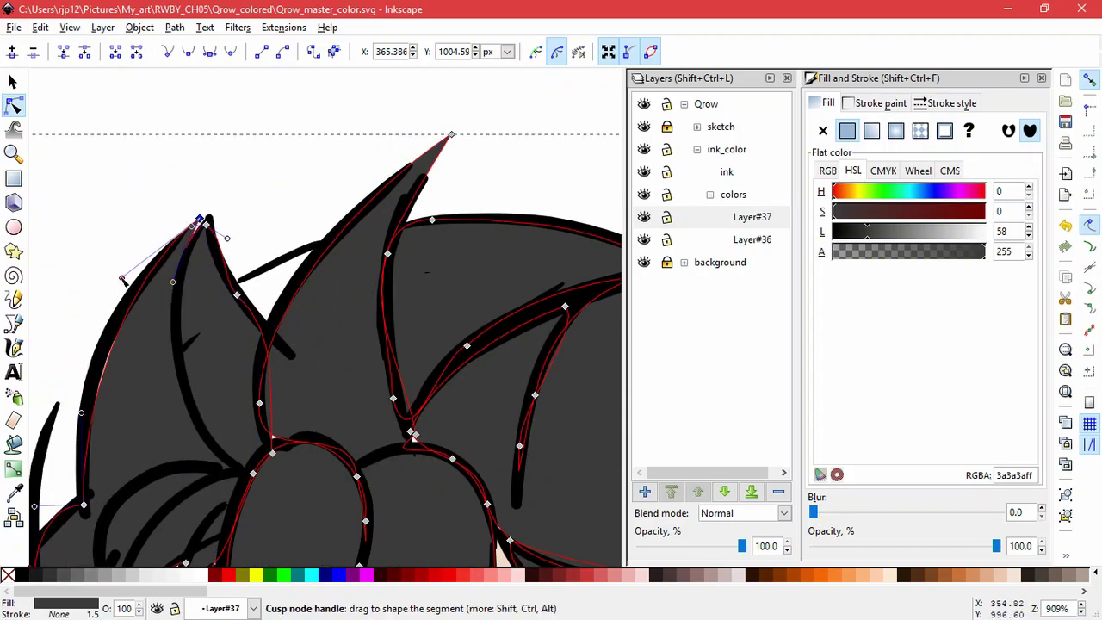
left_click_drag(123, 279, 98, 293)
left_click_drag(272, 453, 284, 436)
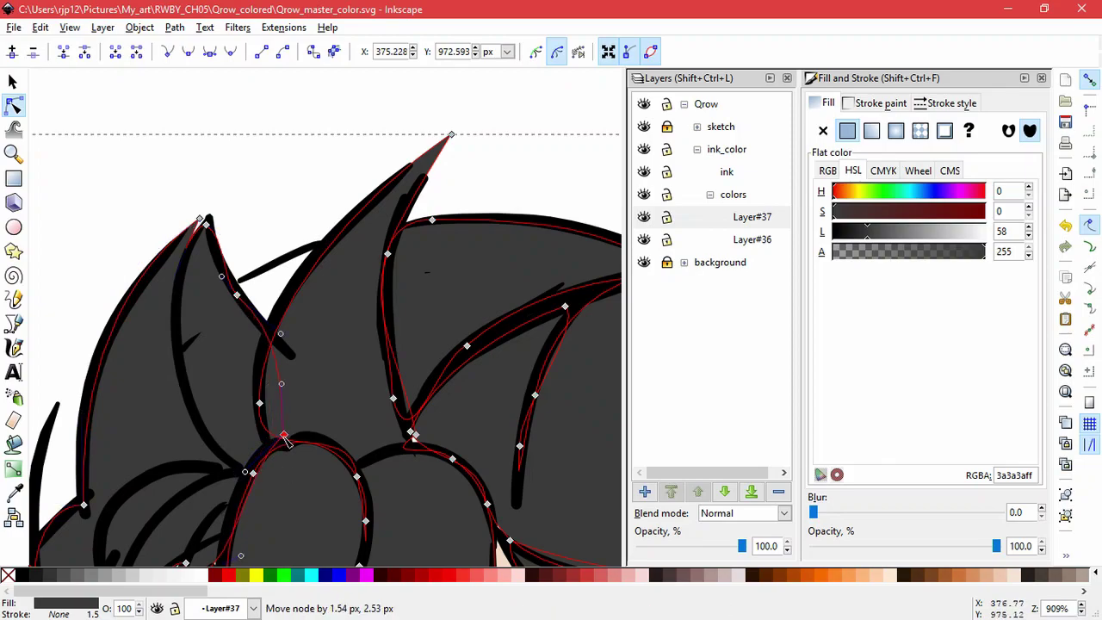
- Bucket-fill the white gap between the two top spikes and unite it with the existing hair fill
left_click(14, 444)
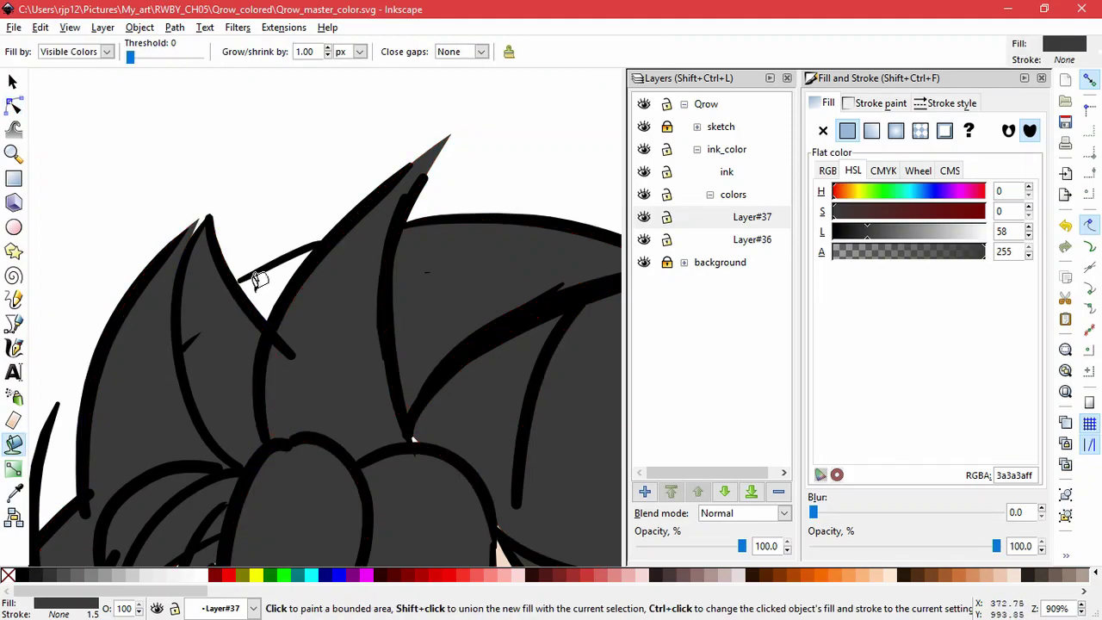
left_click(258, 280, "shift")
left_click(10, 106)
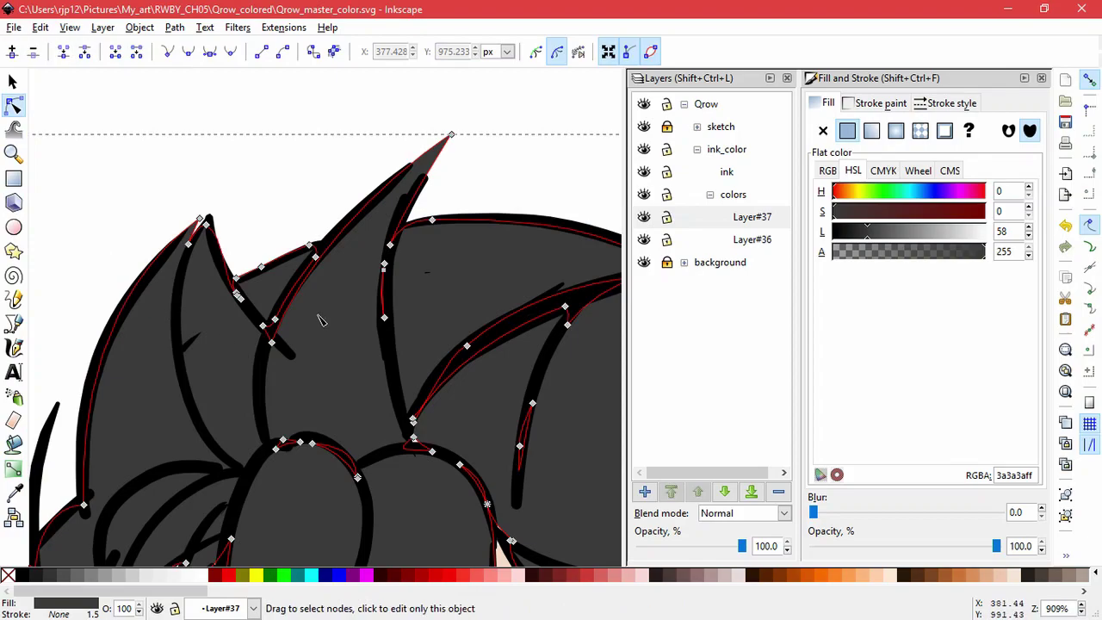
- Simplify the combined hair fill path with all its nodes selected, then clear the node selection
key("ctrl+a")
scroll(318, 320, "down", 4)
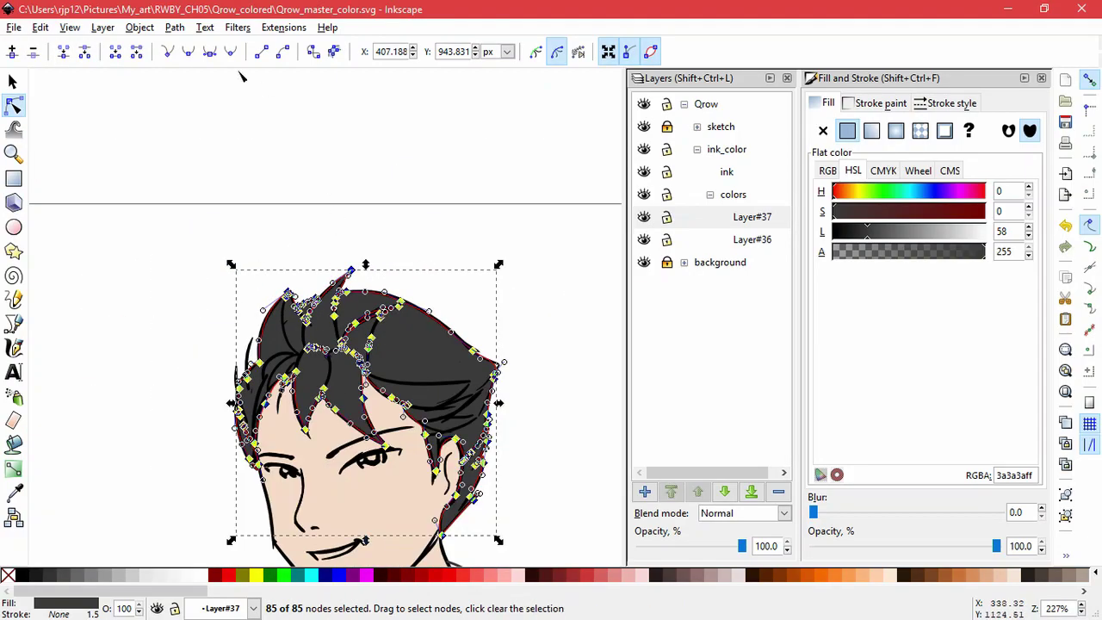
left_click(175, 26)
left_click(219, 363)
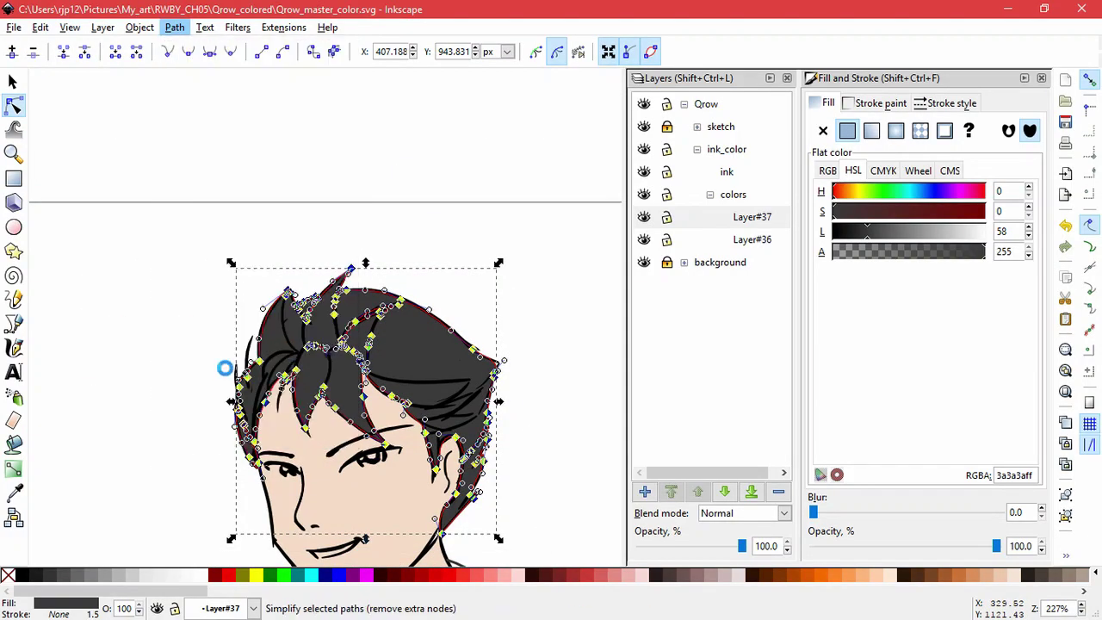
left_click_drag(145, 247, 537, 515)
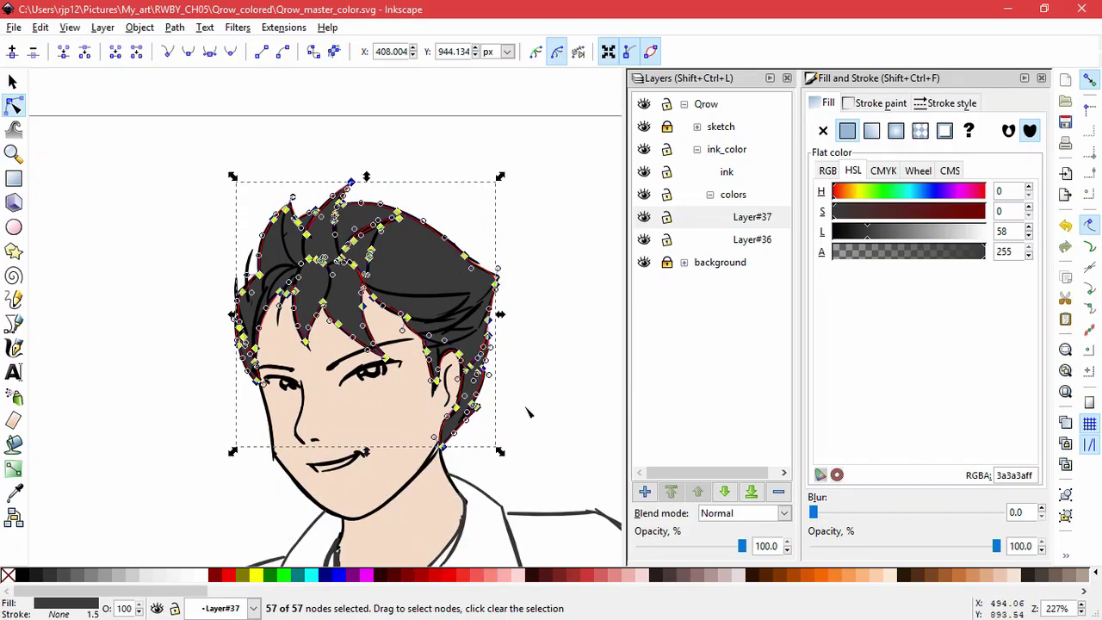
left_click(532, 402)
left_click(539, 381)
- Move the hair fill's nodes onto the ink along the side-swept lock's lower edge and above the ear
scroll(414, 319, "up", 5)
left_click(404, 372)
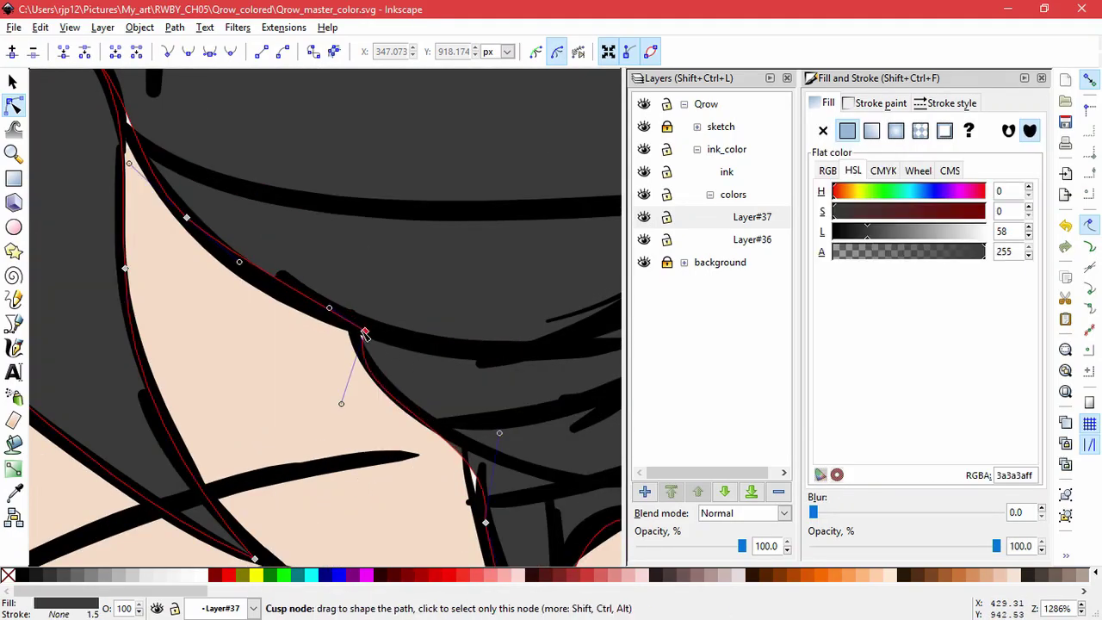
left_click(359, 322)
left_click(490, 525)
left_click_drag(485, 522, 465, 454)
left_click_drag(479, 364, 463, 443)
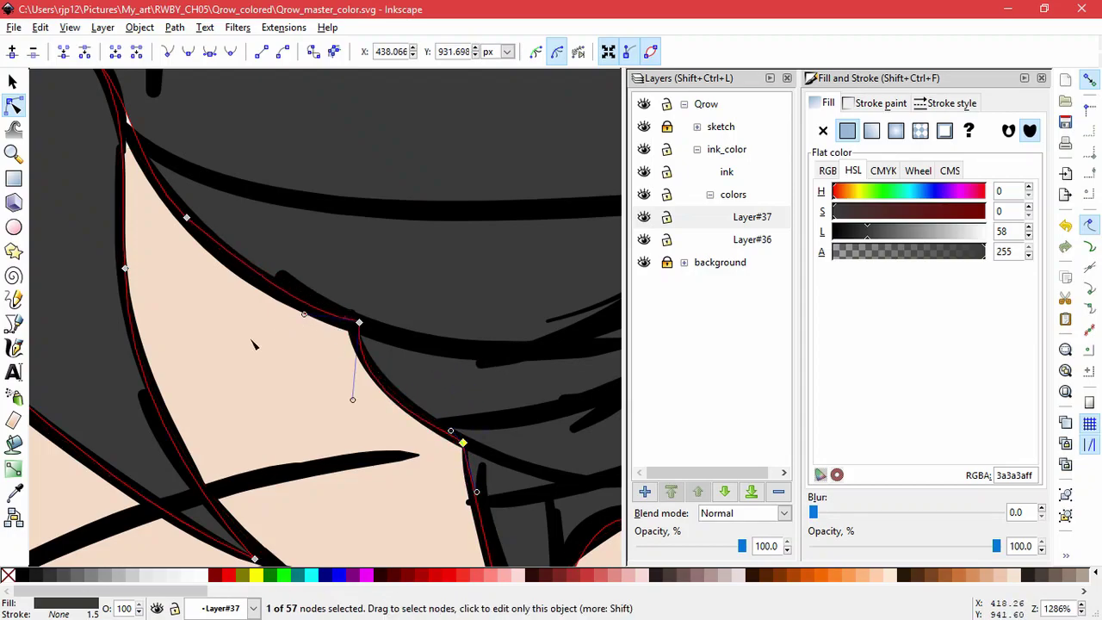
- Move the hair fill's node to the fringe parting and curve both adjoining edges along the ink lines
scroll(237, 366, "up", 5)
scroll(236, 366, "left", 2)
left_click_drag(148, 232, 194, 325)
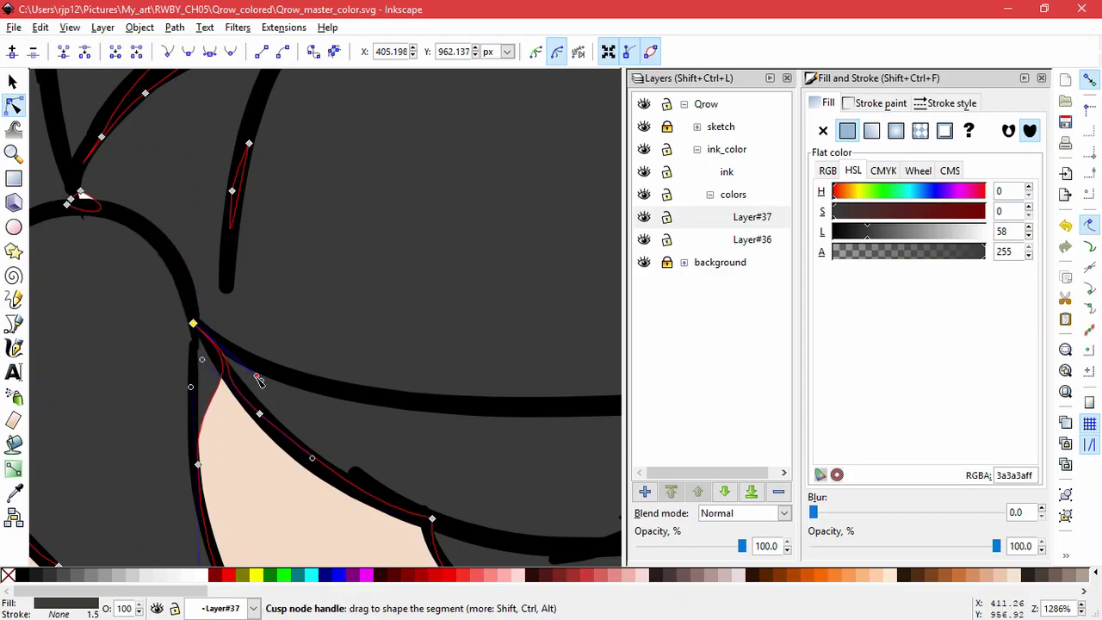
left_click_drag(234, 372, 196, 385)
- Delete the leftover hair fill nodes along the inner crown strands so the enclosed gaps are filled
left_click_drag(262, 259, 224, 132)
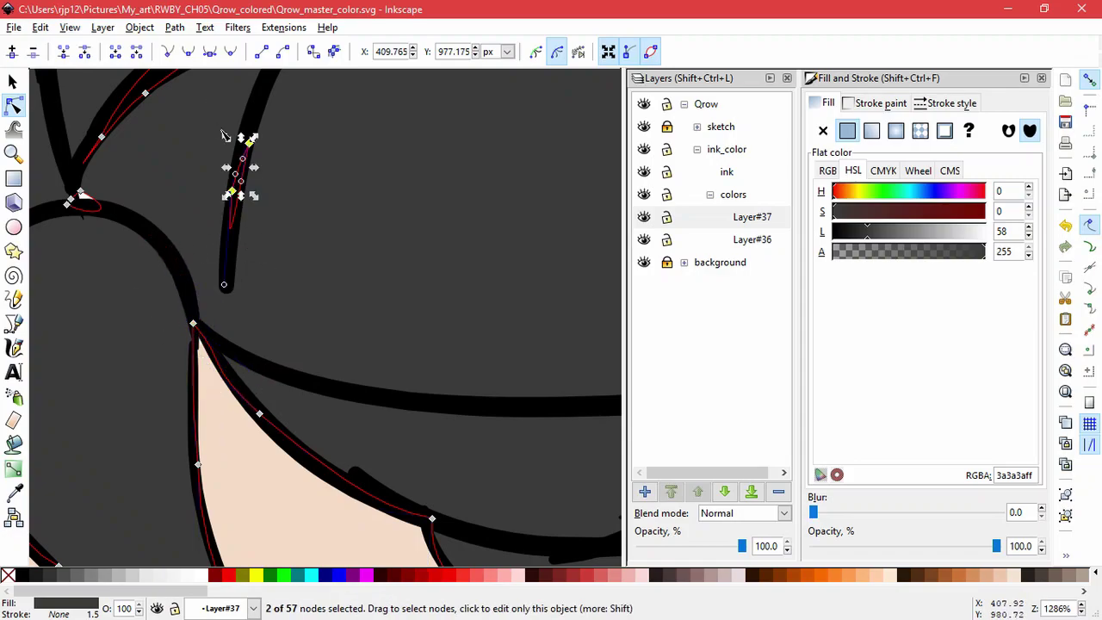
key("Delete")
scroll(86, 214, "up", 3)
scroll(86, 214, "left", 3)
left_click_drag(207, 307, 122, 258)
key("Delete")
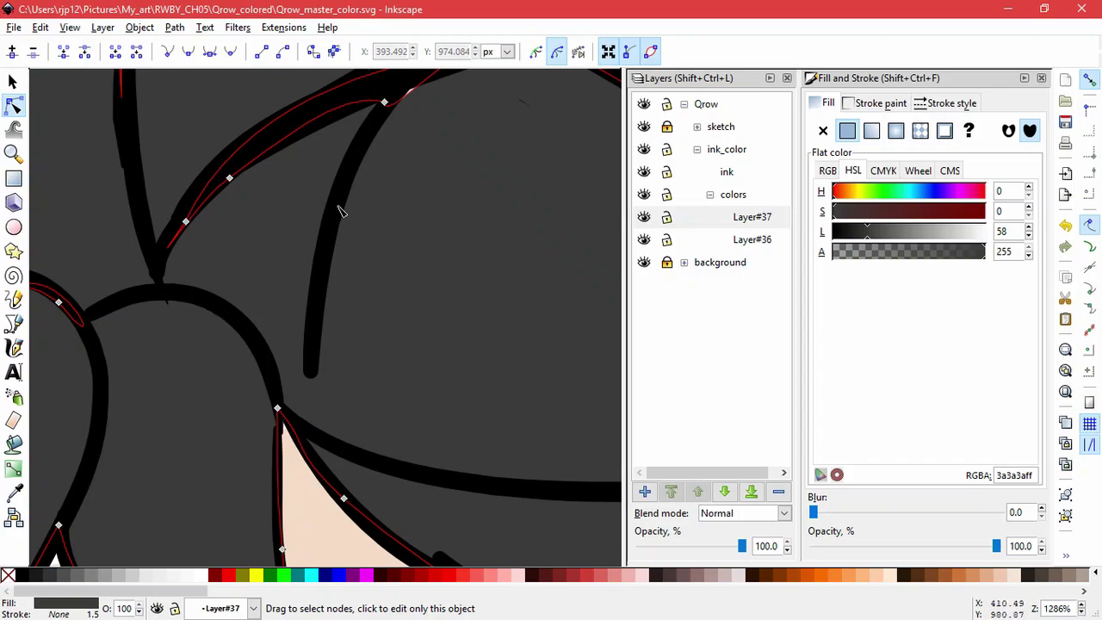
scroll(358, 188, "down", 1)
left_click_drag(375, 134, 355, 268)
left_click_drag(469, 372, 340, 219)
left_click_drag(286, 391, 131, 200)
key("Delete")
key("Delete")
- Reshape the hair fill's outline along the front edge of the tall crown spike to follow the ink
left_click_drag(115, 296, 271, 219)
left_click(218, 313)
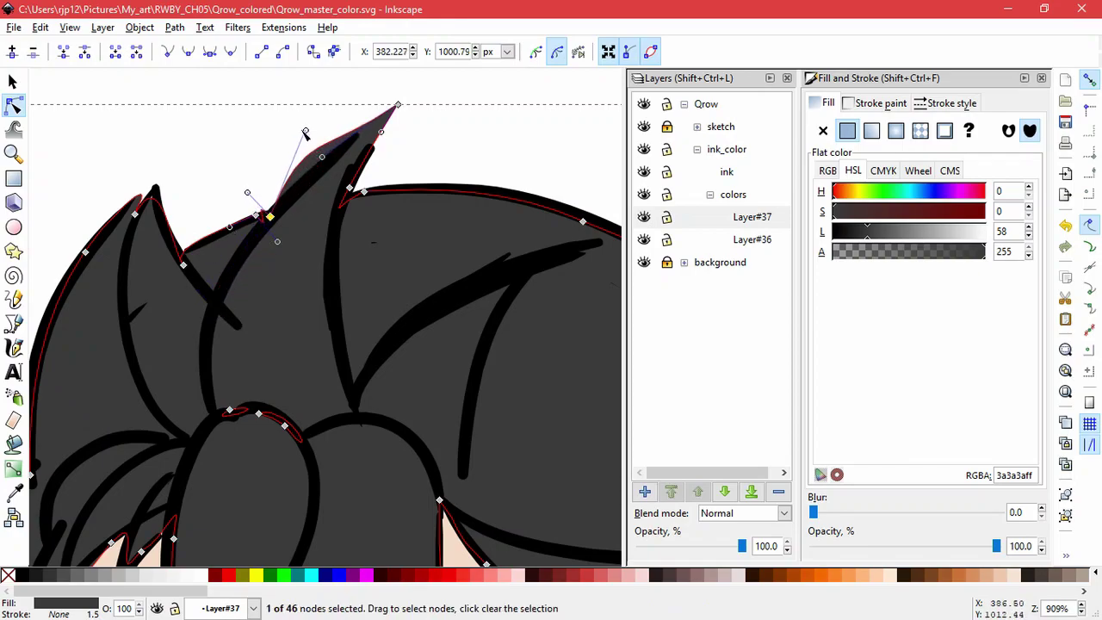
left_click_drag(307, 129, 336, 159)
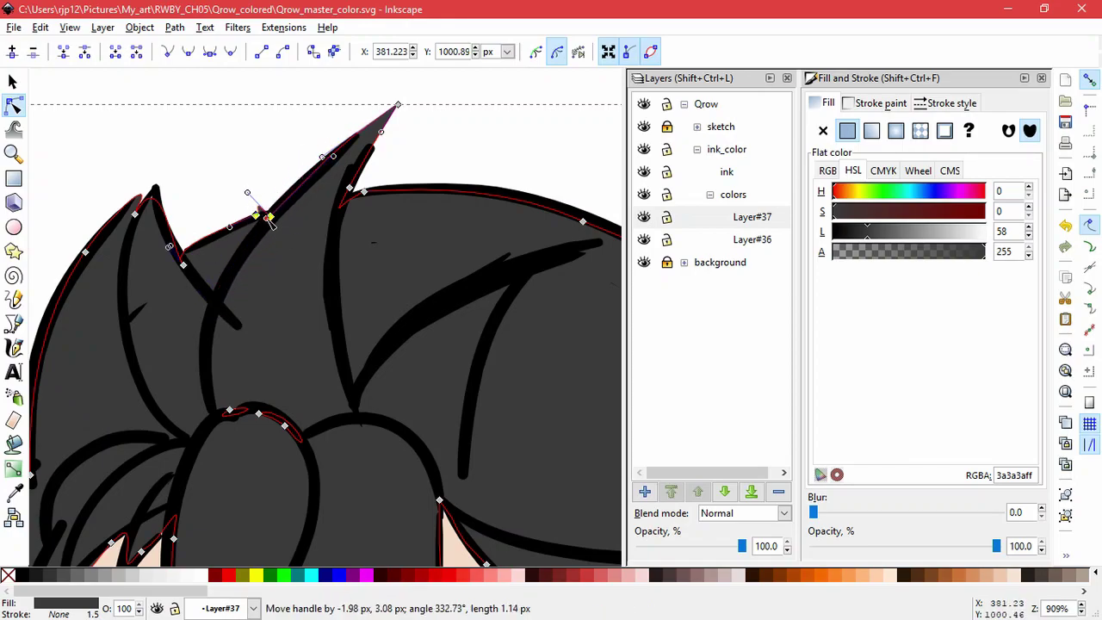
- Join the hair fill's nodes at the base of the tall crown spike, place the node on the ink and fit both adjoining curves
scroll(261, 217, "up", 2)
left_click_drag(215, 199, 279, 205)
left_click_drag(169, 186, 265, 209)
left_click(69, 57)
left_click_drag(302, 167, 278, 212)
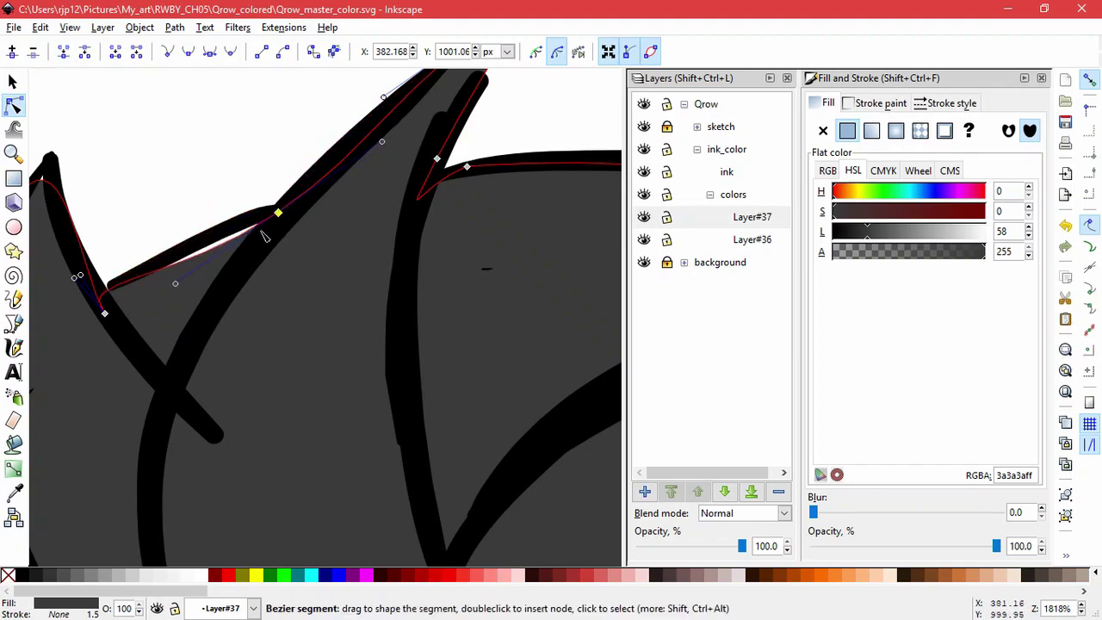
left_click_drag(175, 283, 259, 214)
left_click_drag(381, 142, 331, 159)
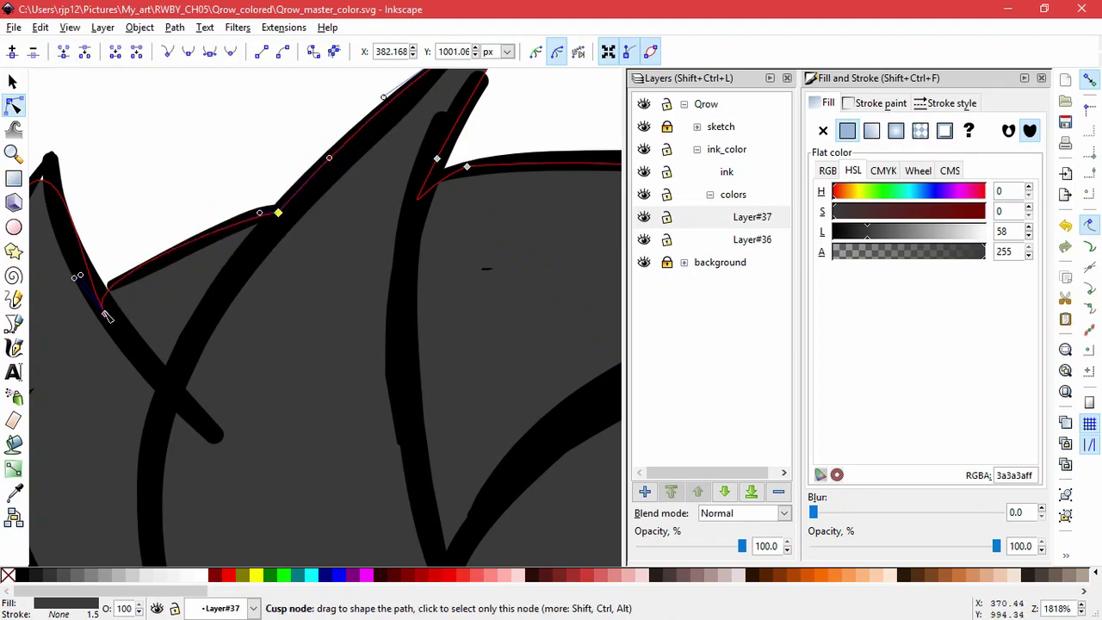
- Adjust the hair fill's node and handles in the notch between the two crown spikes to fit the ink
left_click(105, 313)
left_click_drag(74, 278, 139, 262)
left_click_drag(104, 314, 98, 295)
left_click_drag(134, 244, 145, 260)
- Reshape the hair fill around the smaller crown spike's tip by moving its node and curve handles, then clear the selection
left_click_drag(121, 252, 306, 405)
left_click_drag(197, 362, 200, 365)
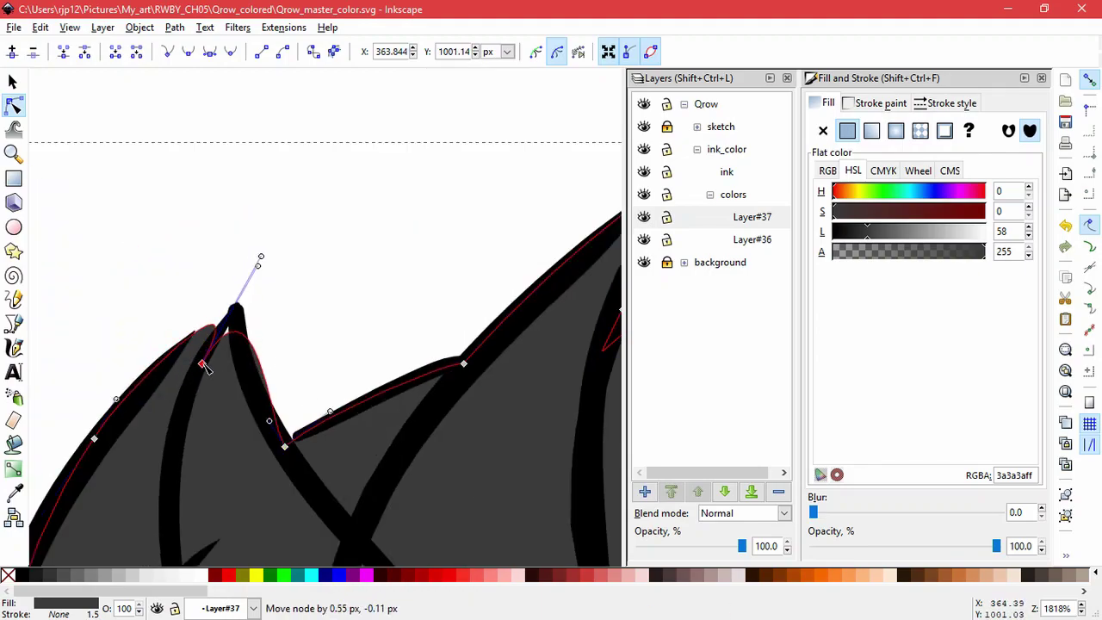
left_click_drag(253, 256, 266, 228)
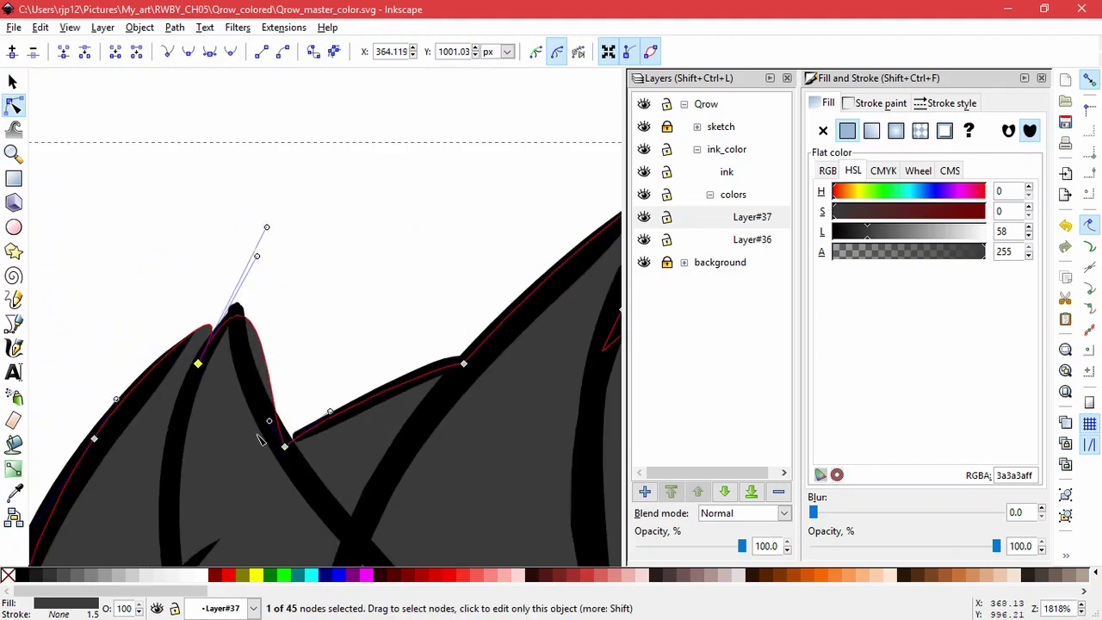
left_click_drag(269, 421, 219, 366)
key("Escape")
key("Escape")
- Delete the leftover hair fill nodes at the top of the central fringe lock so the small gaps are filled
scroll(260, 490, "down", 2)
left_click_drag(260, 490, 255, 256)
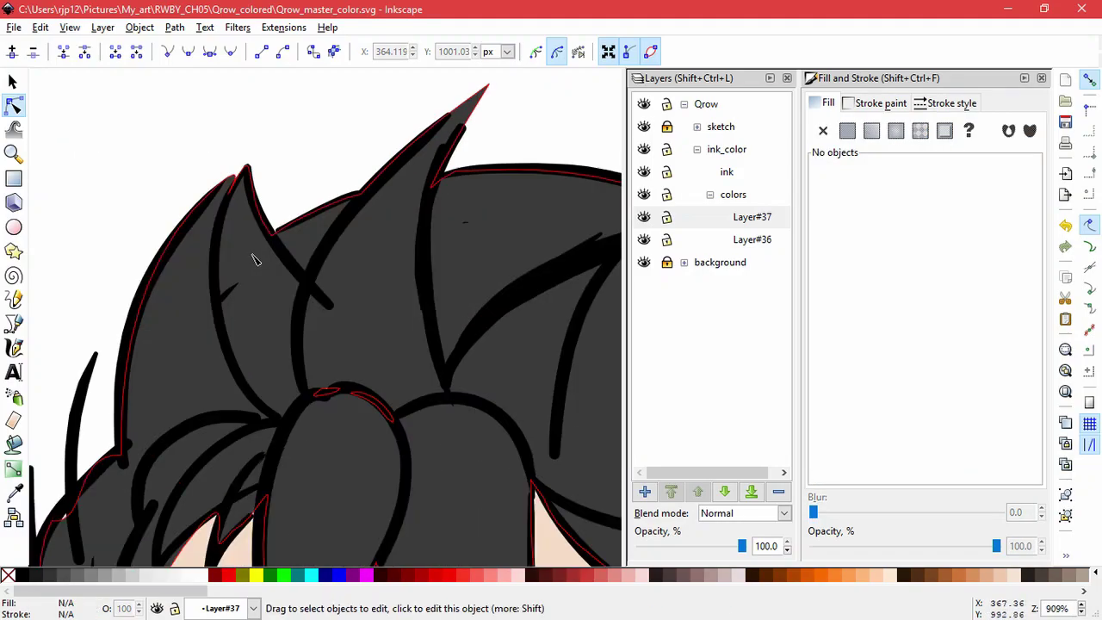
left_click(268, 302)
left_click_drag(288, 344, 443, 446)
key("Delete")
- Move the hair fill's nodes beside the central fringe lock onto the ink and adjust the curve between them
left_click_drag(376, 346, 441, 201)
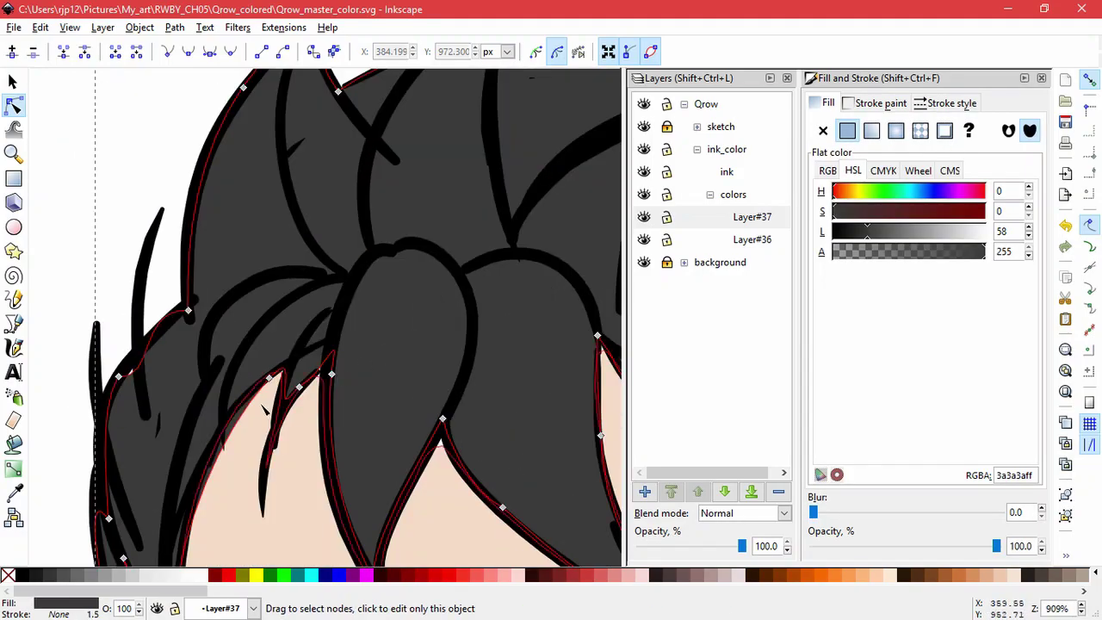
scroll(301, 396, "up", 1)
left_click_drag(342, 366, 339, 375)
left_click_drag(354, 298, 343, 313)
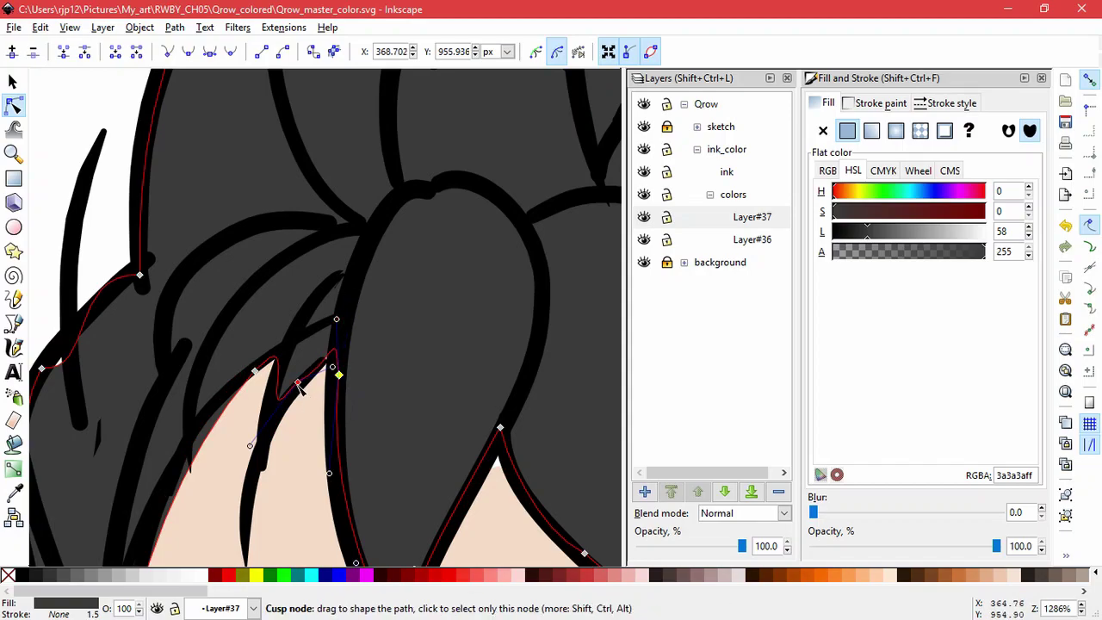
left_click_drag(300, 389, 287, 408)
left_click(327, 391)
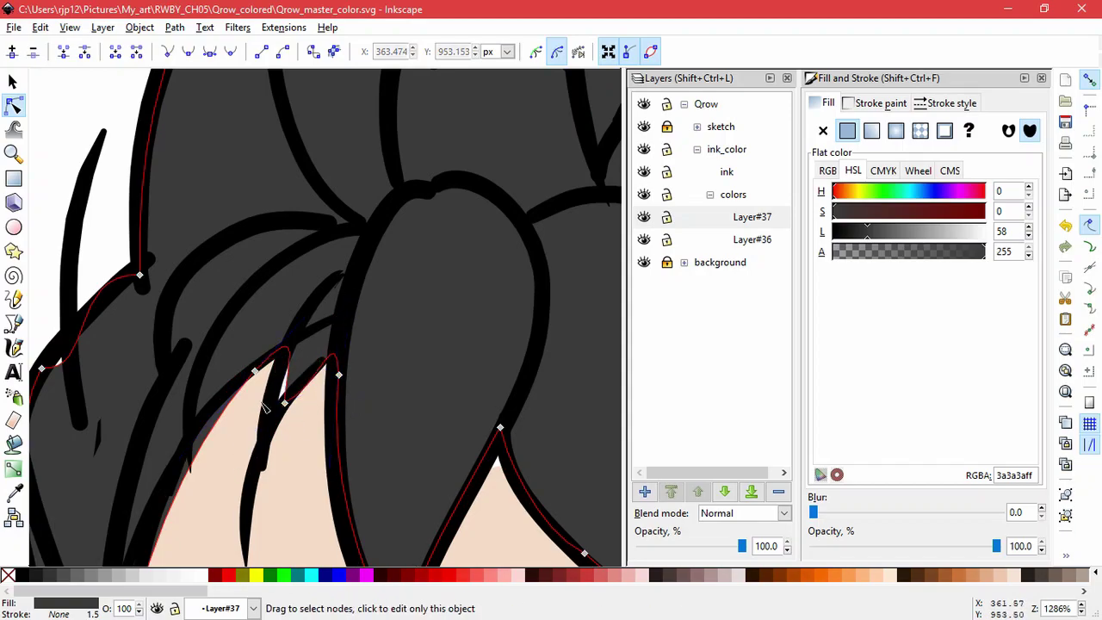
- Extend the hair fill's node down the thin fringe strand and move the neighbouring node onto the fringe's ink edge
left_click(285, 403)
left_click_drag(319, 388, 310, 367)
left_click_drag(285, 403, 262, 445)
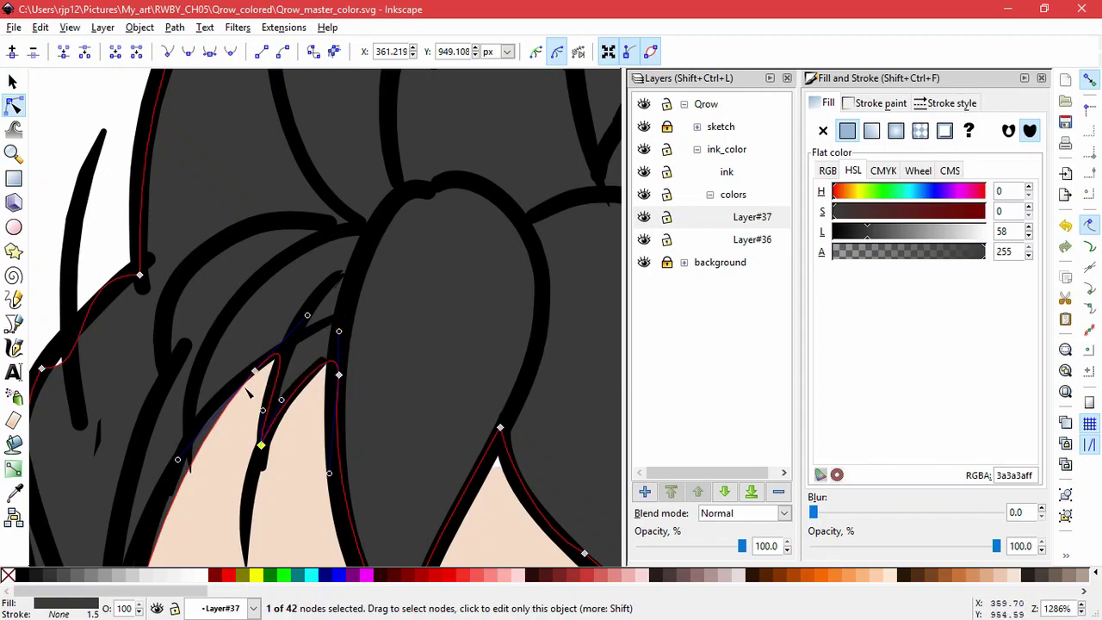
left_click_drag(254, 371, 228, 389)
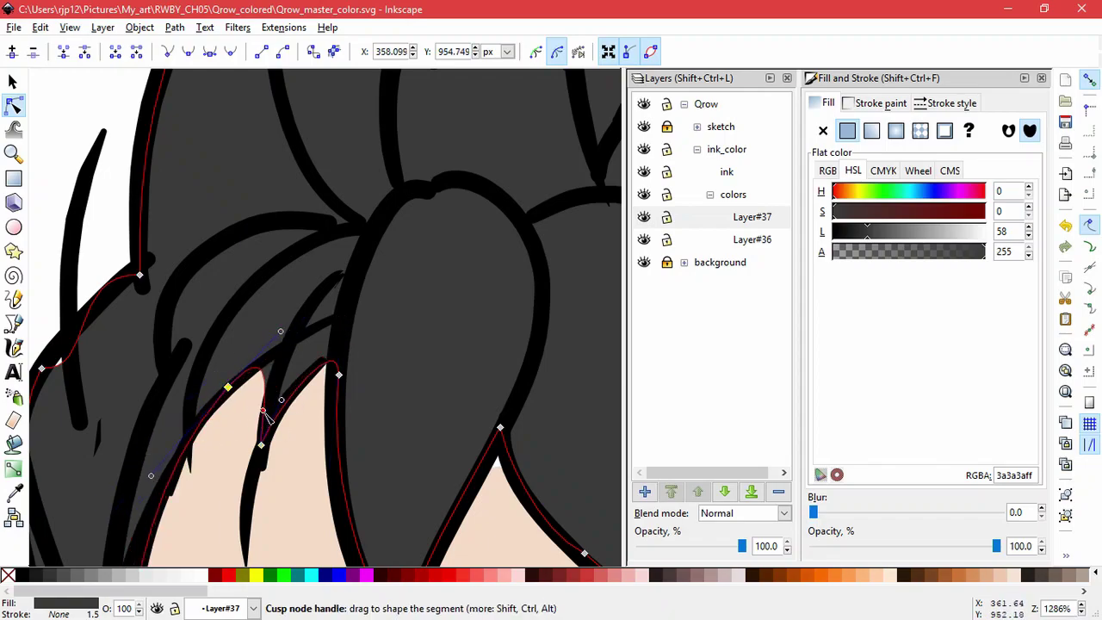
- Delete the surplus hair fill nodes on the outer edge beside the temple and curve the remaining edge along the ink
left_click_drag(124, 371, 269, 431)
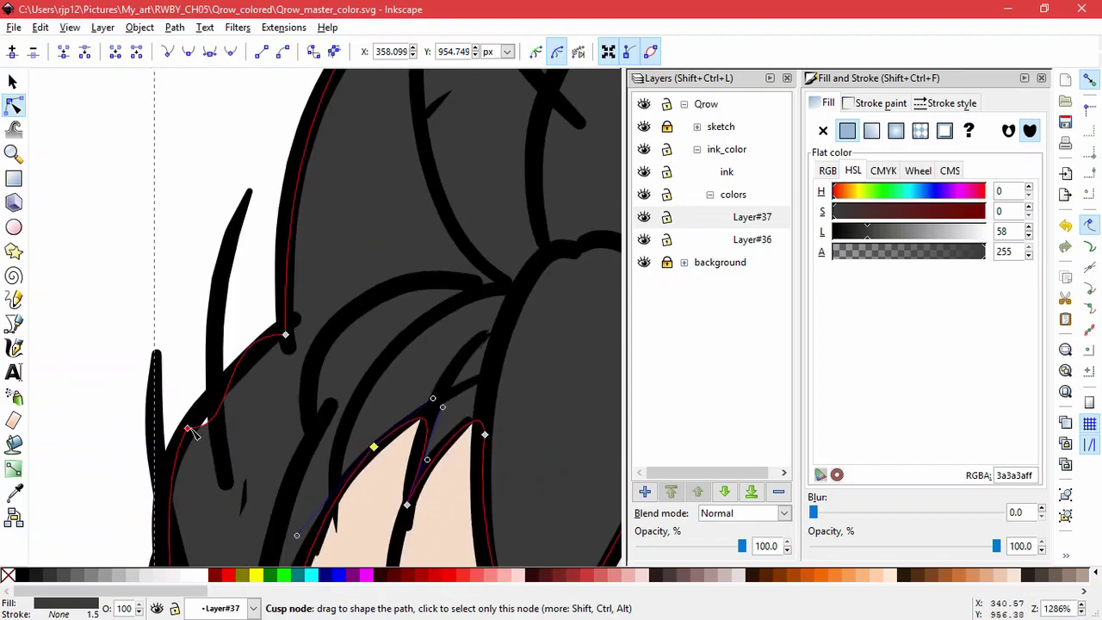
key("minus")
key("minus")
left_click(238, 458)
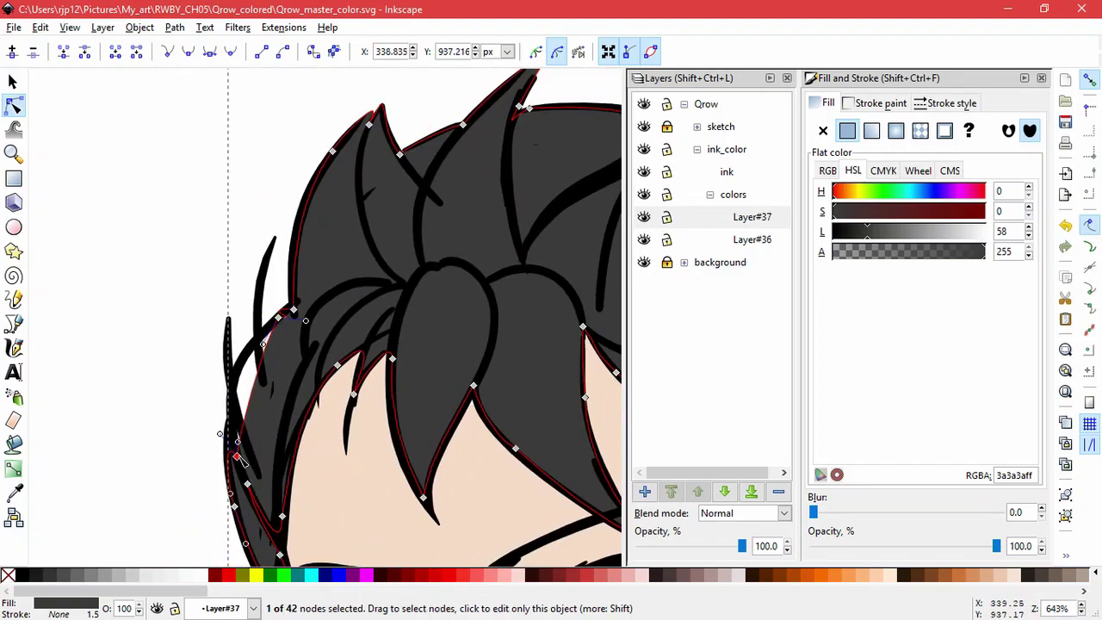
key("Delete")
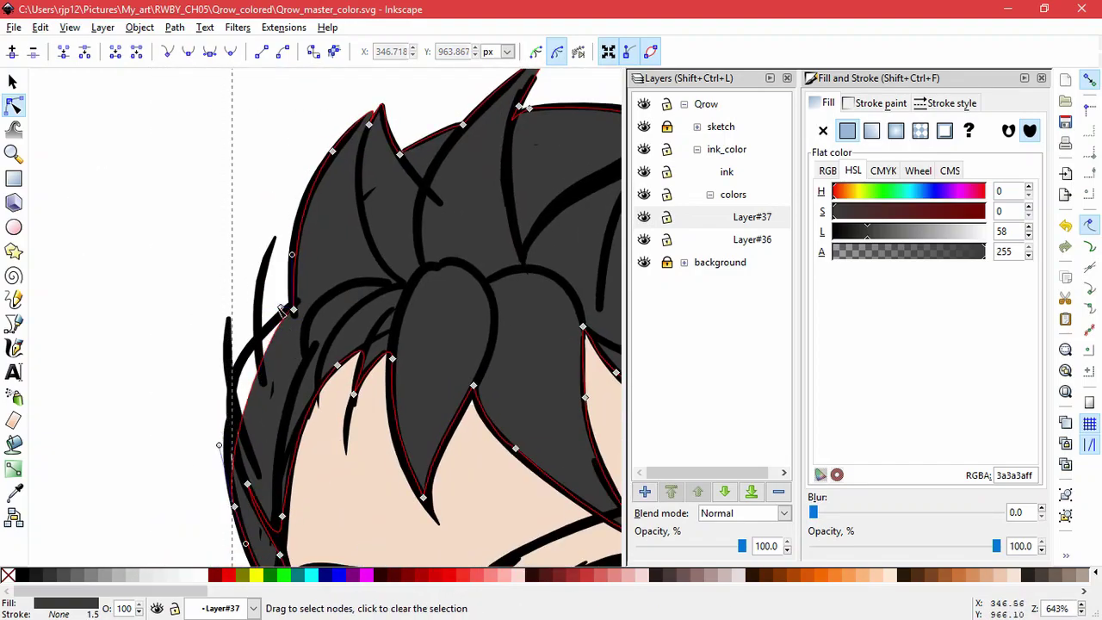
left_click(293, 308)
left_click_drag(281, 308, 225, 359)
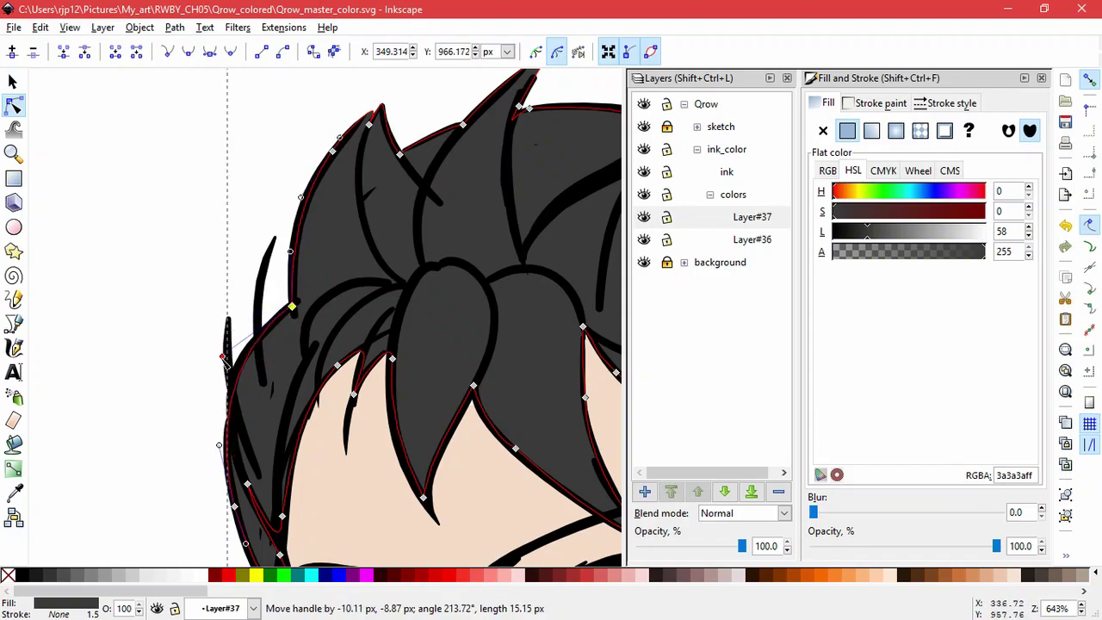
left_click(189, 481)
- Join the three hair fill nodes at the far temple, fit the result and the lock's lower tip to the ink, then deselect the path
left_click_drag(242, 471, 229, 315)
left_click(230, 315)
left_click_drag(285, 390, 287, 408)
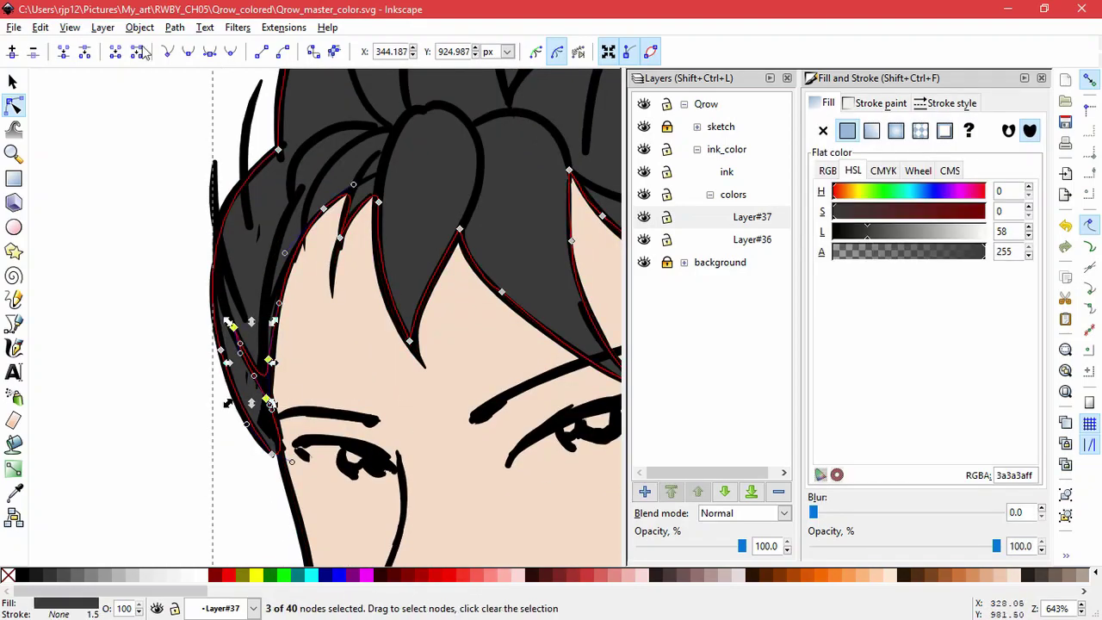
left_click(65, 53)
left_click_drag(275, 356, 268, 366)
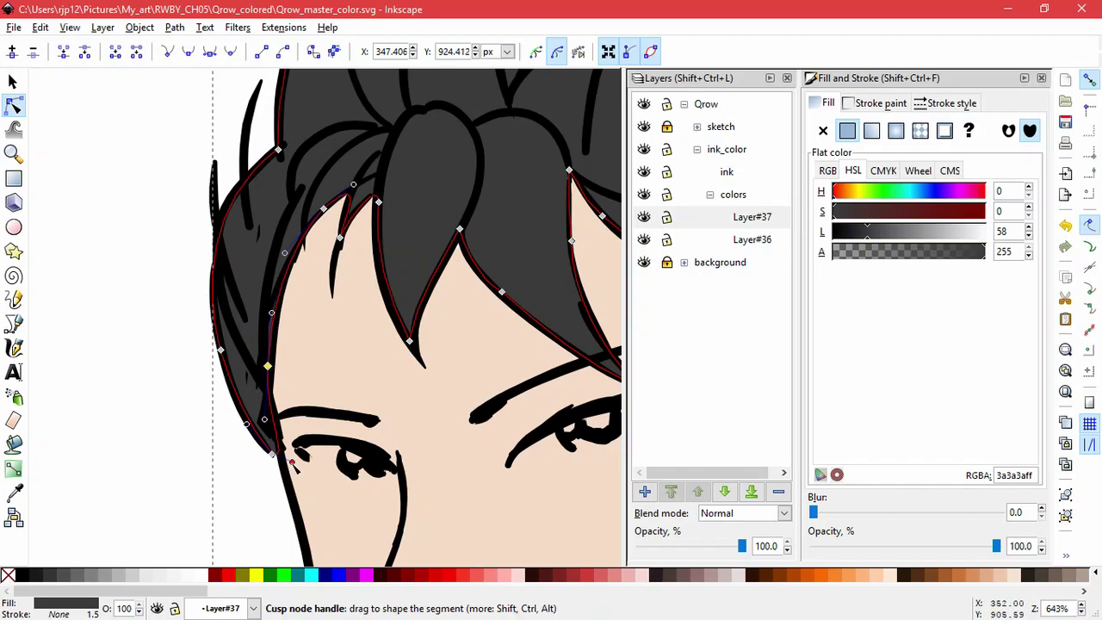
left_click_drag(272, 452, 287, 477)
double_click(206, 438)
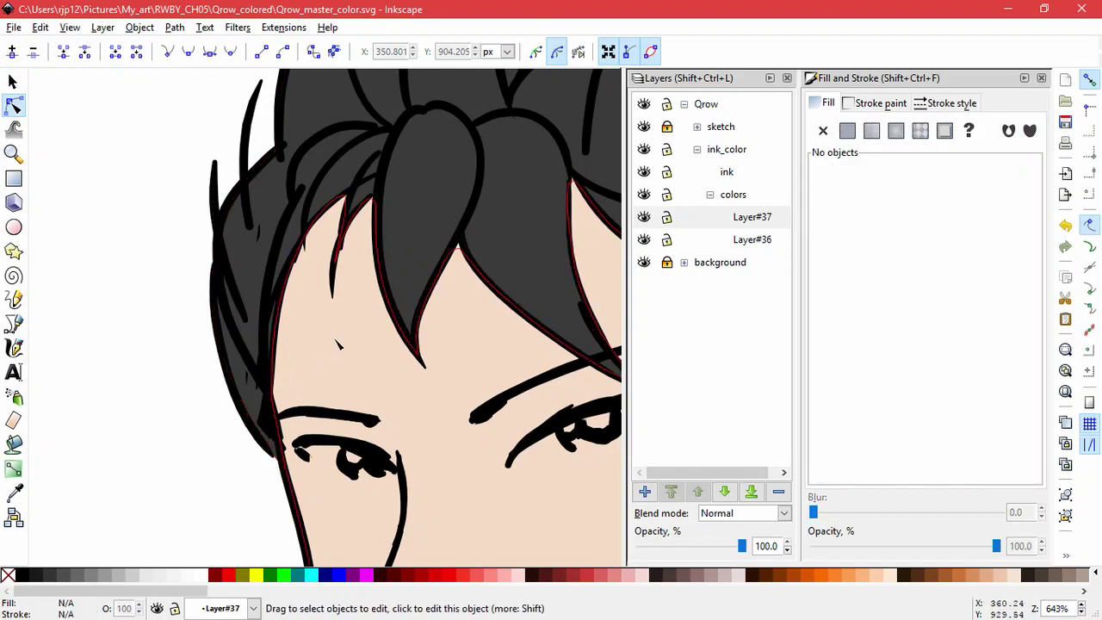
- Move the hair fill's node at the pointed back corner of the hair onto the ink tip and fit the upper curve
scroll(339, 343, "down", 1)
scroll(340, 344, "down", 2)
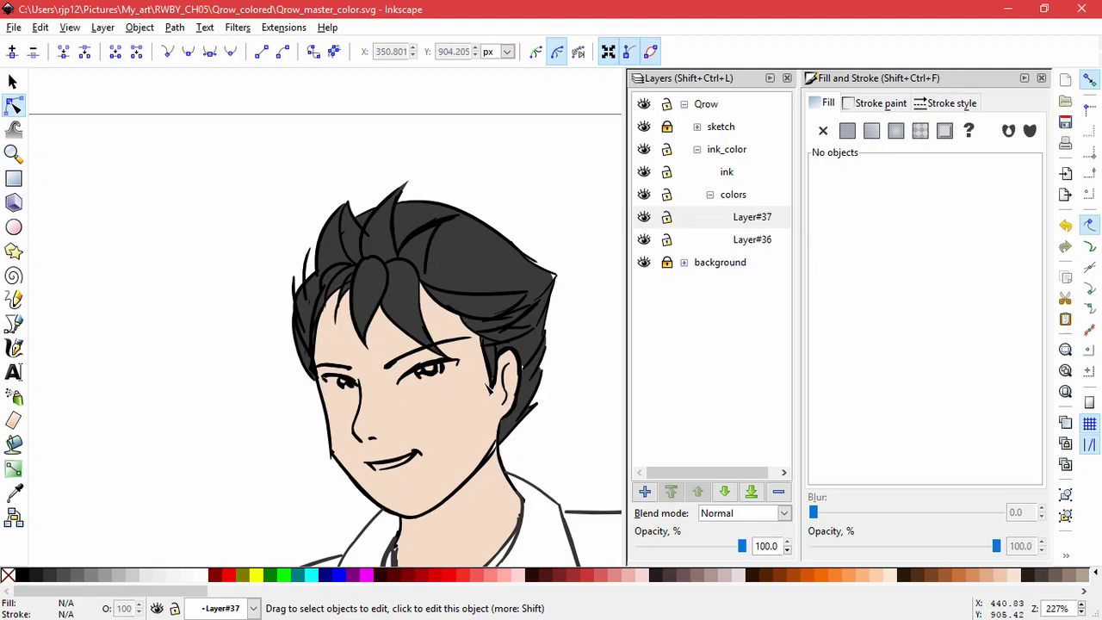
left_click(521, 284)
scroll(533, 288, "up", 3)
left_click(480, 222)
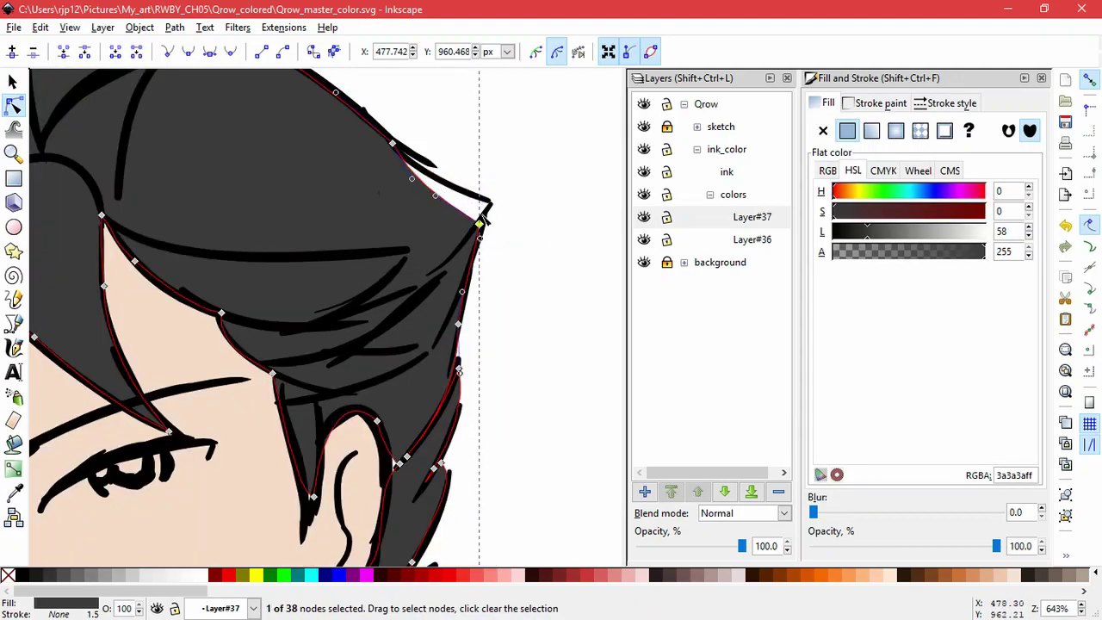
left_click_drag(483, 218, 489, 208)
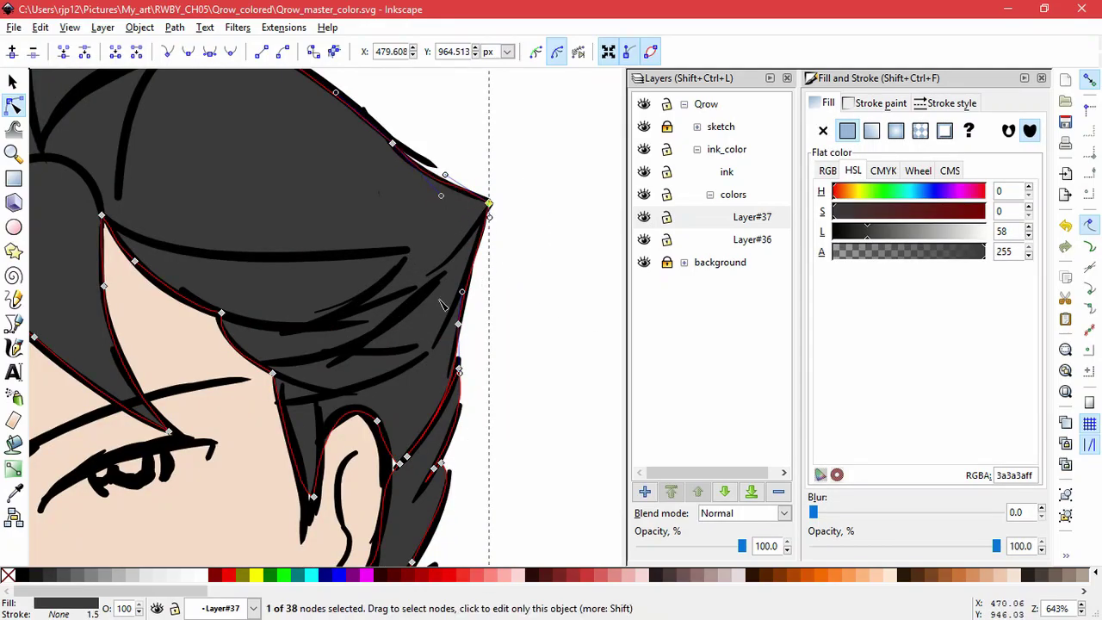
- Fit the hair fill's nodes and curves behind the ear and down to the nape to the ink lines
left_click(399, 466)
left_click_drag(384, 505, 386, 431)
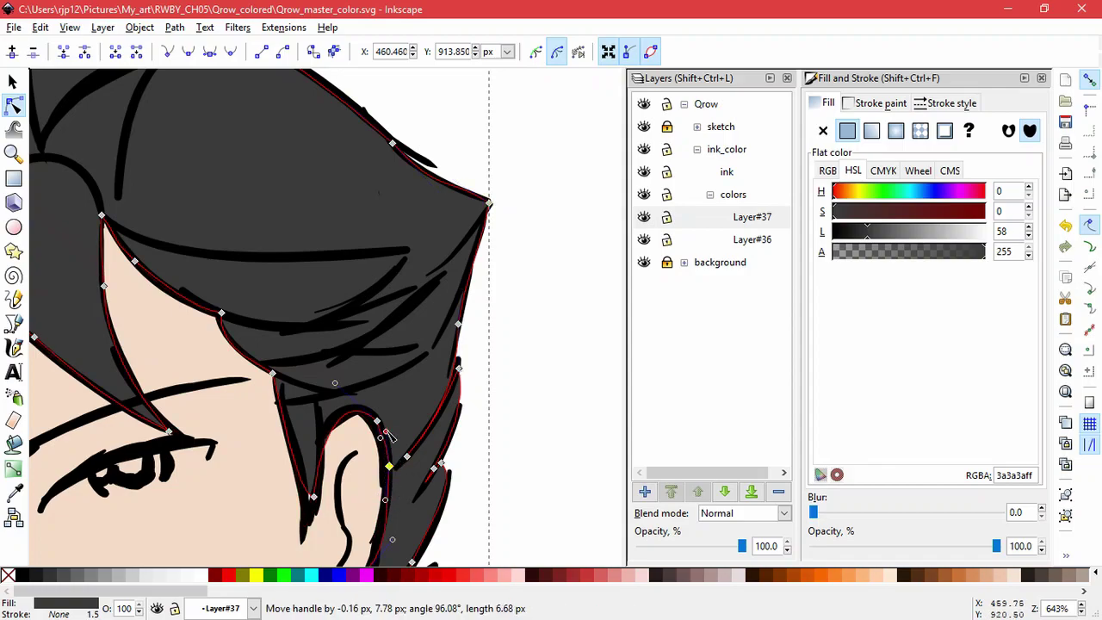
scroll(389, 450, "down", 2)
scroll(370, 504, "down", 3)
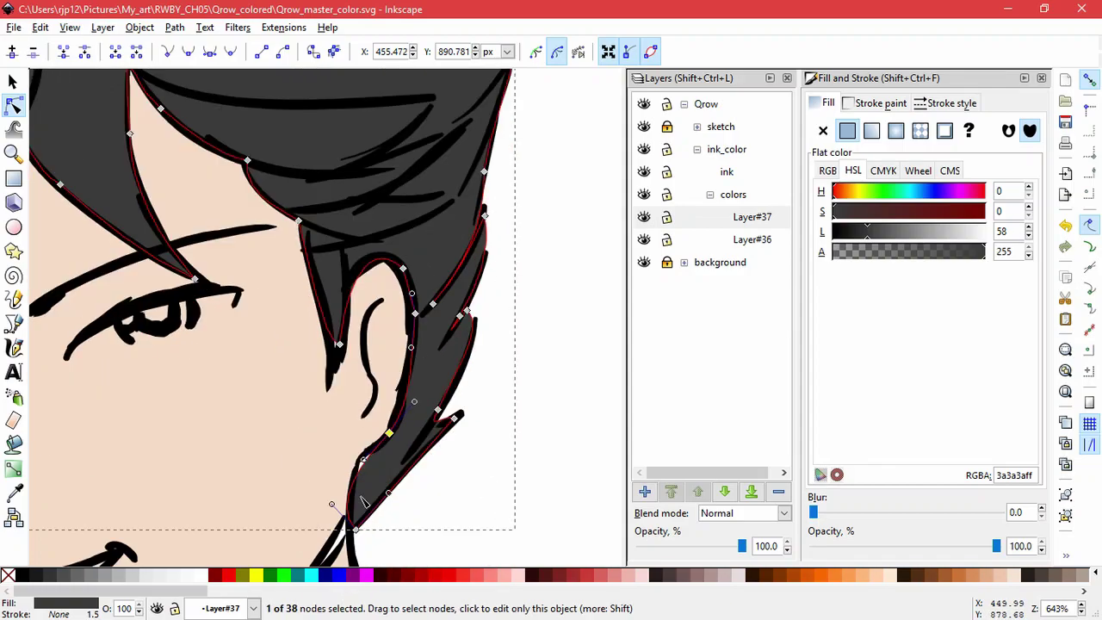
left_click(356, 530)
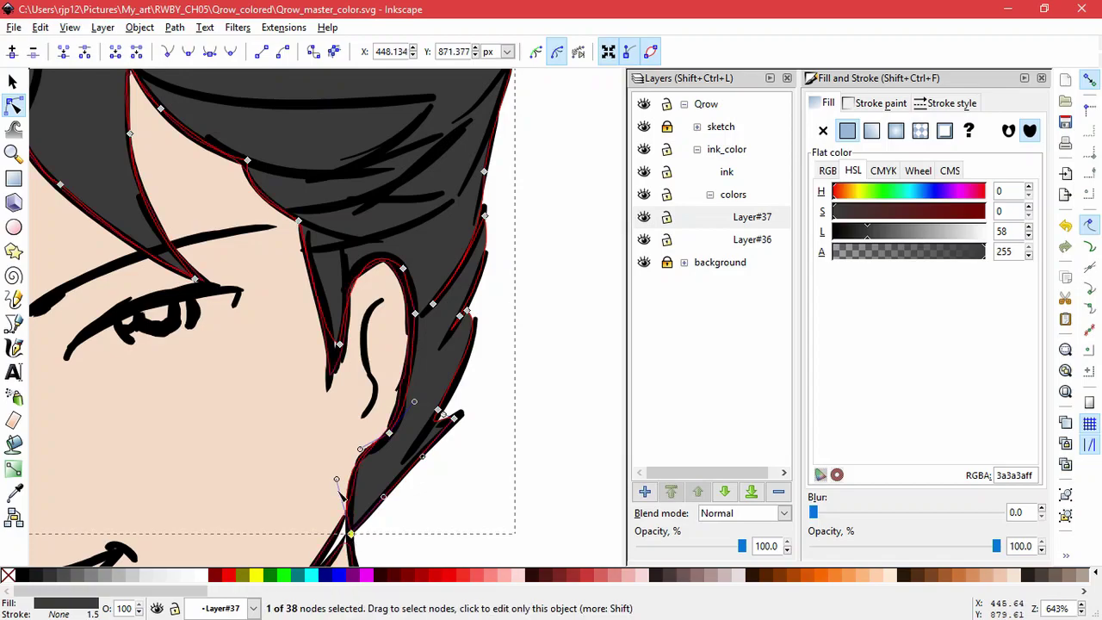
left_click_drag(341, 475, 349, 465)
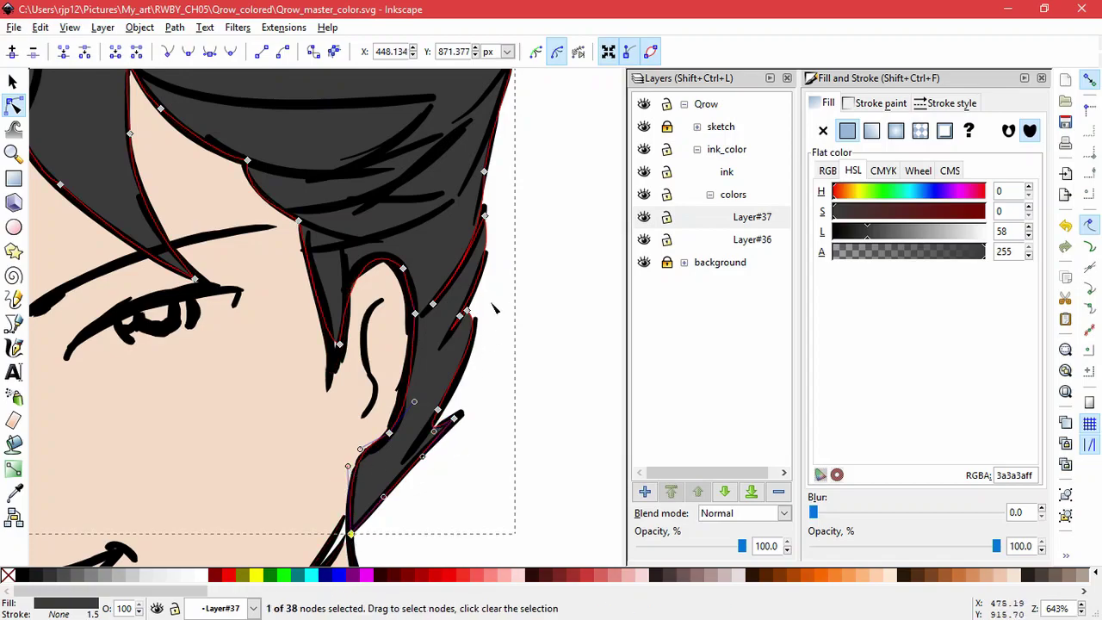
- Join the two close hair fill nodes on the back edge beside the ear and fit the curve to the ink
mouse_move(466, 309)
left_mouse_down()
mouse_move(458, 279)
mouse_move(474, 305)
mouse_move(464, 309)
left_mouse_up()
left_click(85, 52)
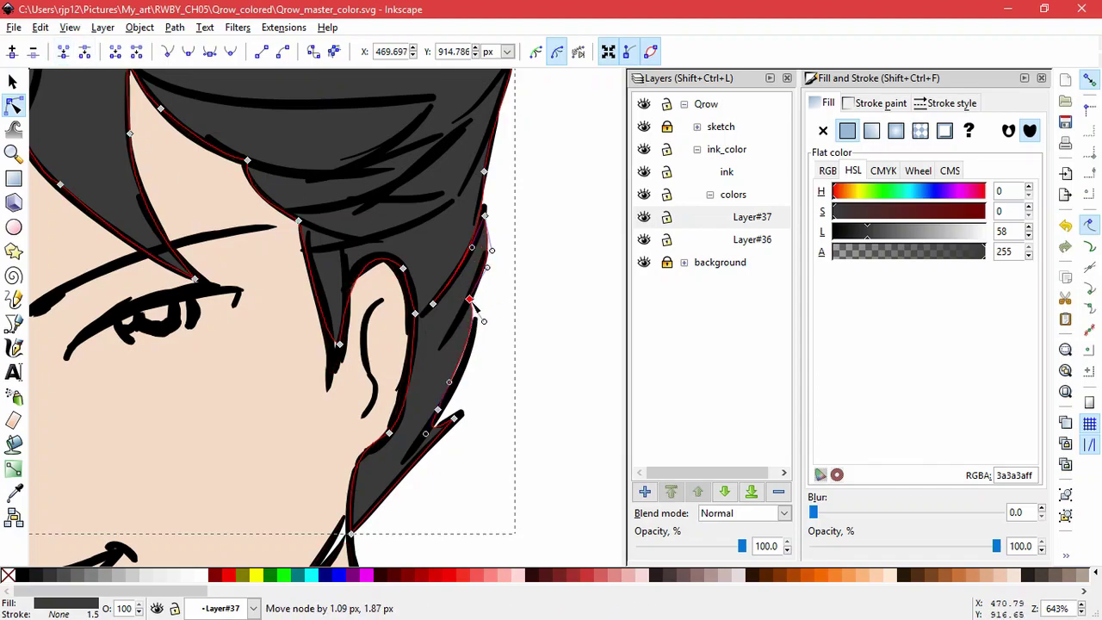
left_click_drag(489, 268, 486, 270)
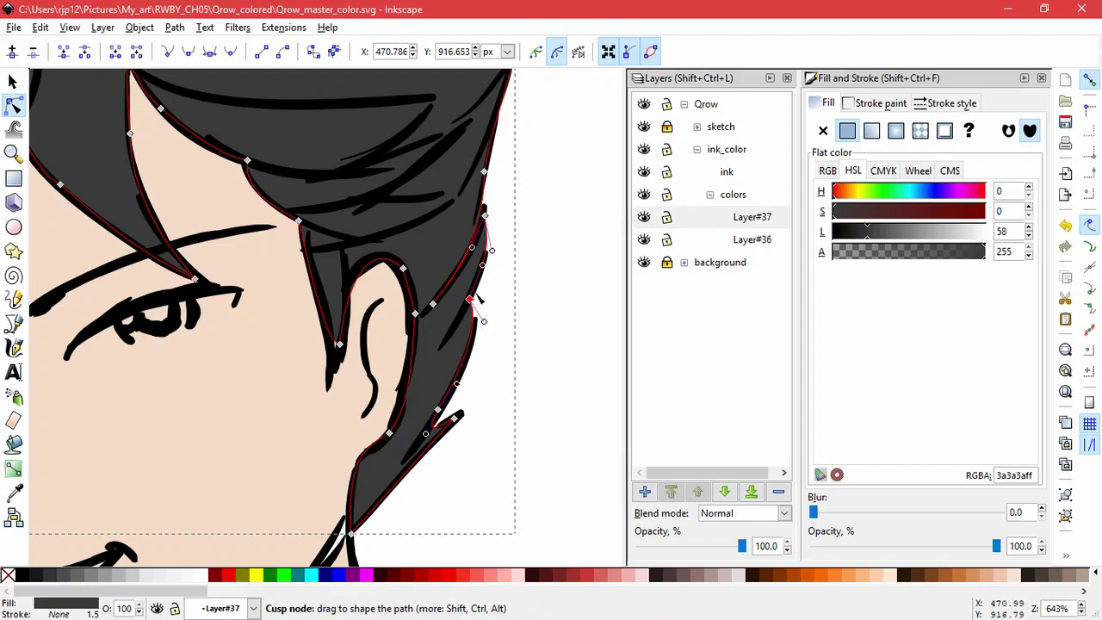
- Move the hair fill's nodes above the ear and at the sideburn tip onto the ink, then clear the node selection
left_click_drag(405, 270, 396, 268)
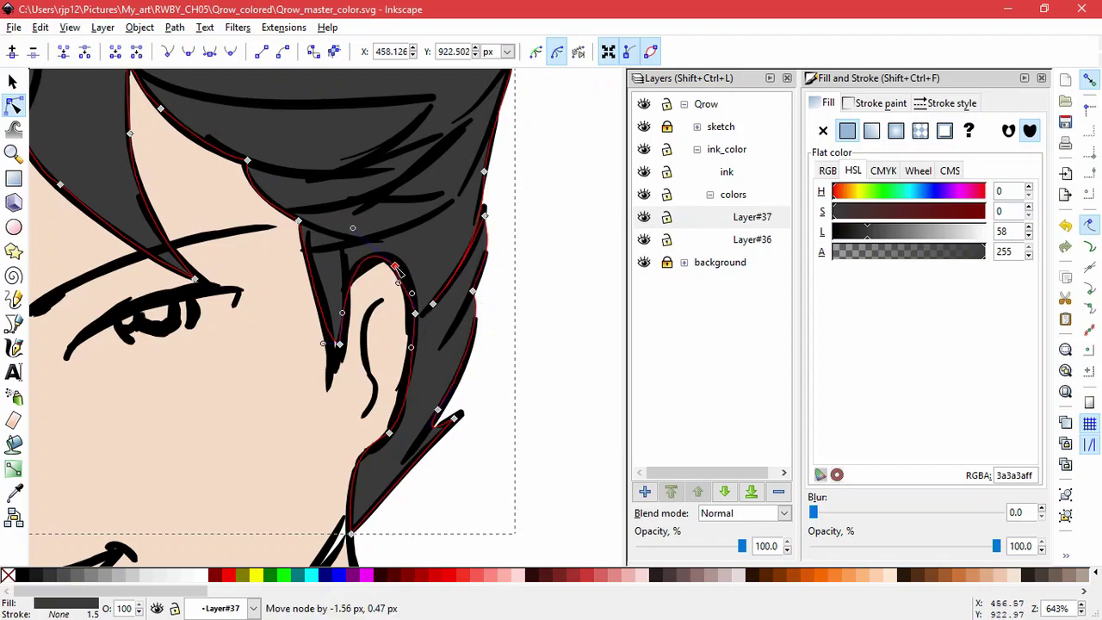
left_click_drag(339, 344, 336, 358)
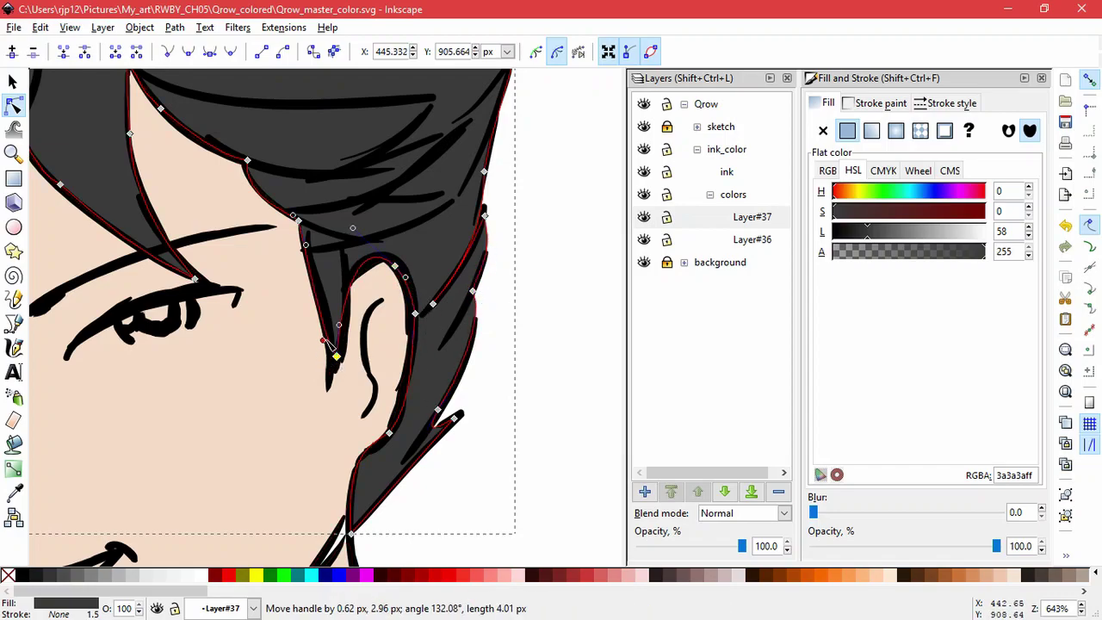
left_click(558, 338)
- Move the hair fill's node to the inked tip of the lowest back lock and deselect the path
left_click(440, 429)
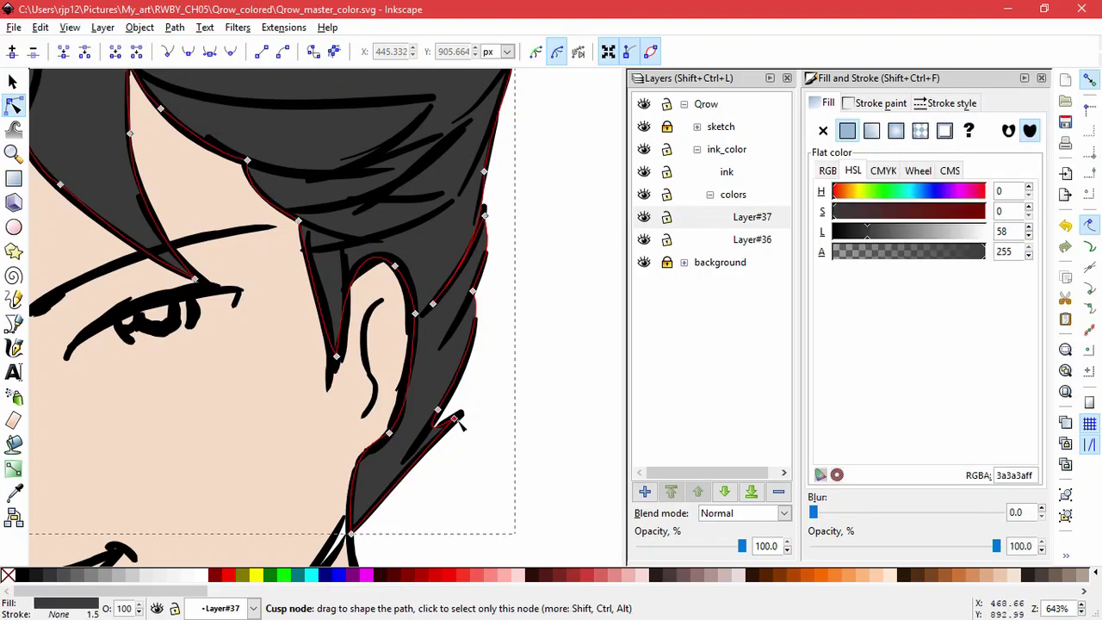
left_click_drag(455, 420, 460, 415)
left_click(486, 510)
left_click(488, 509)
- Delete the hair fill's inner node along the back strand behind the ear and reshape the adjoining curves to close the gap
scroll(508, 324, "down", 3)
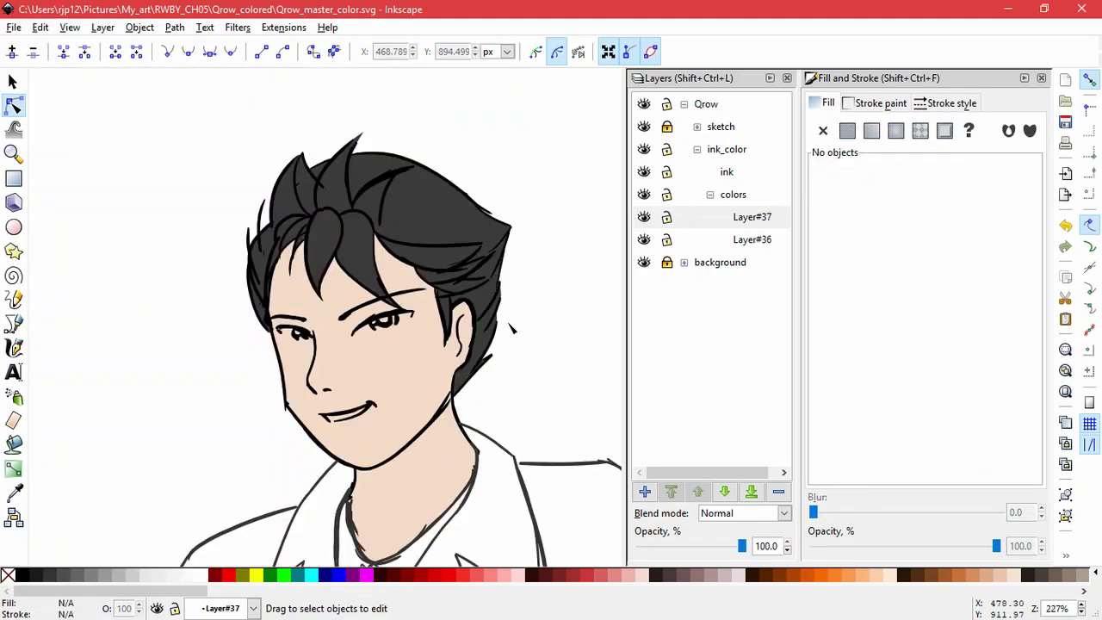
left_click(508, 322)
scroll(517, 284, "up", 4)
left_click(381, 431)
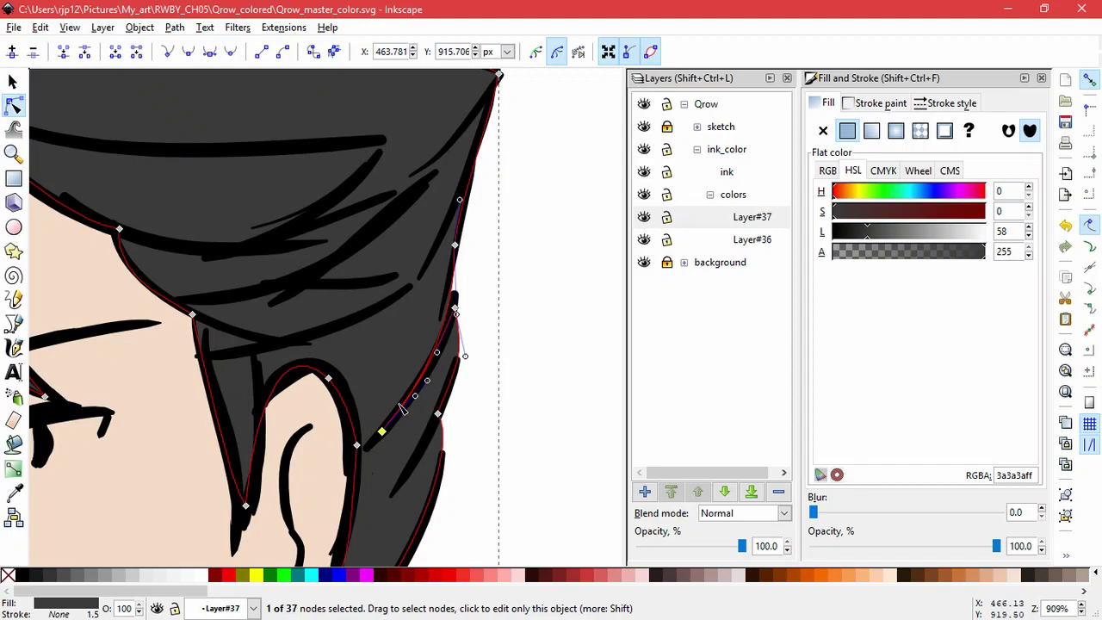
key("Delete")
left_click(455, 246)
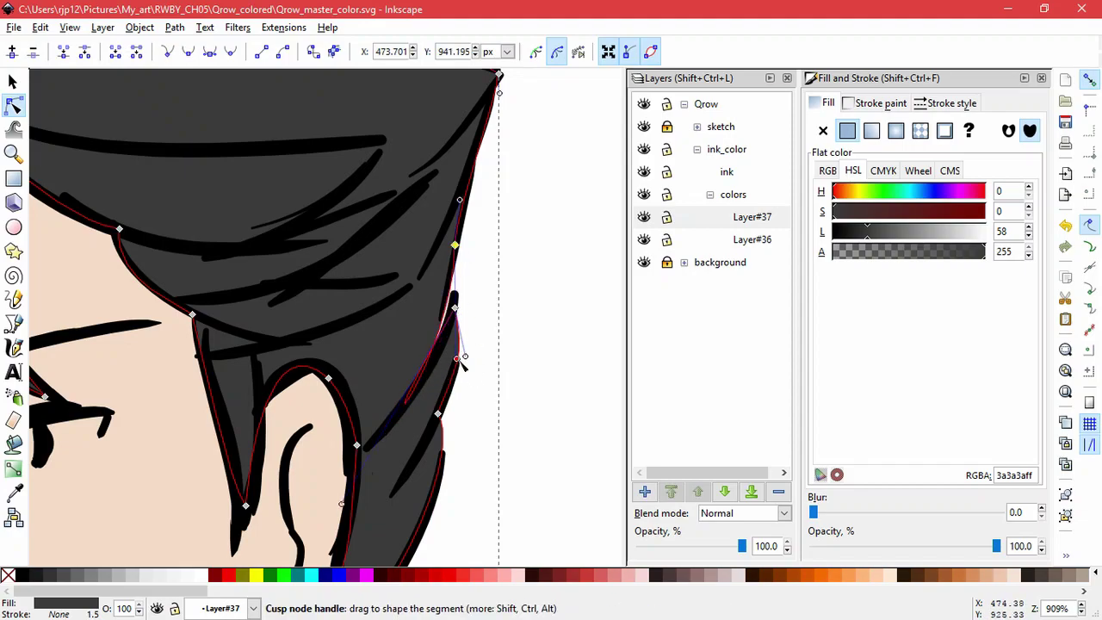
left_click_drag(456, 359, 456, 270)
left_click_drag(412, 372, 441, 333)
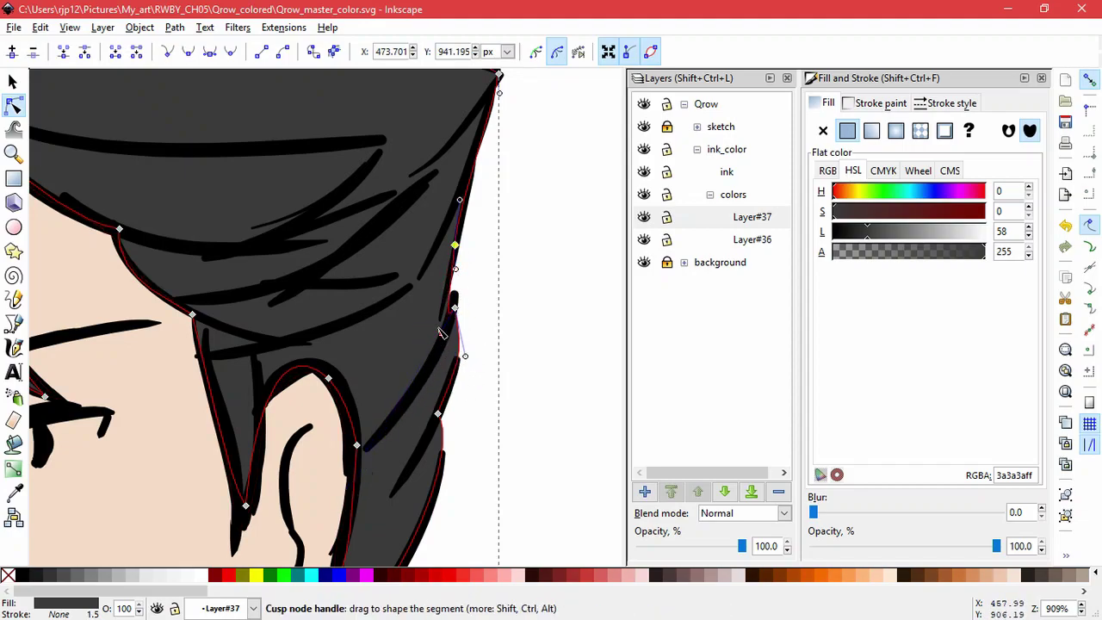
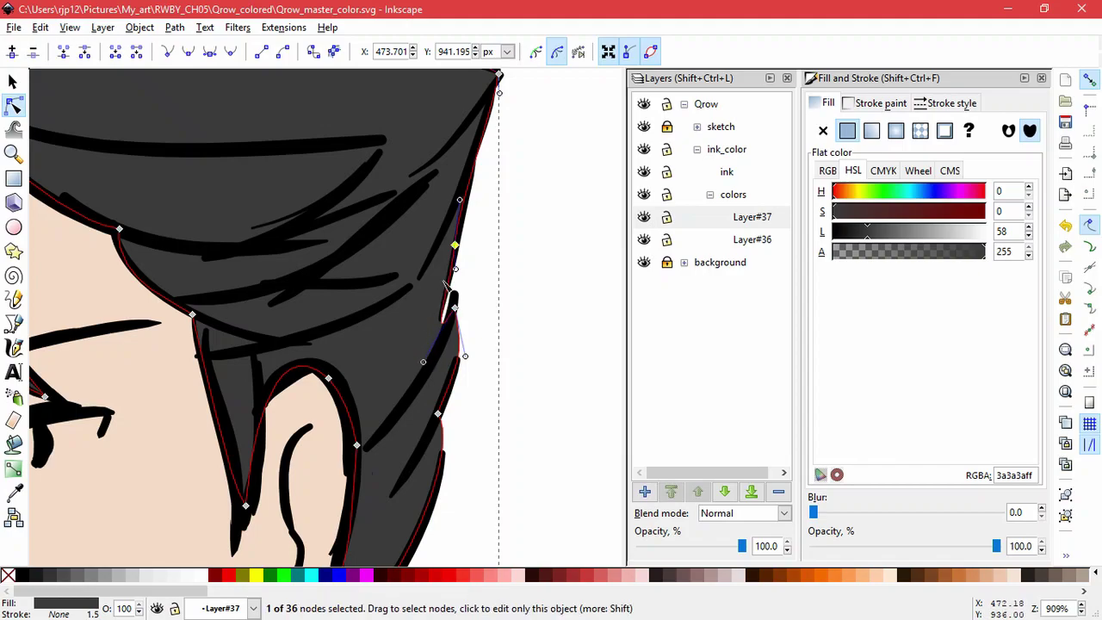
- Fit the hair fill's back-edge node and curve handles to the ink, closing the gap behind the ear, and deselect the path
left_click(191, 56)
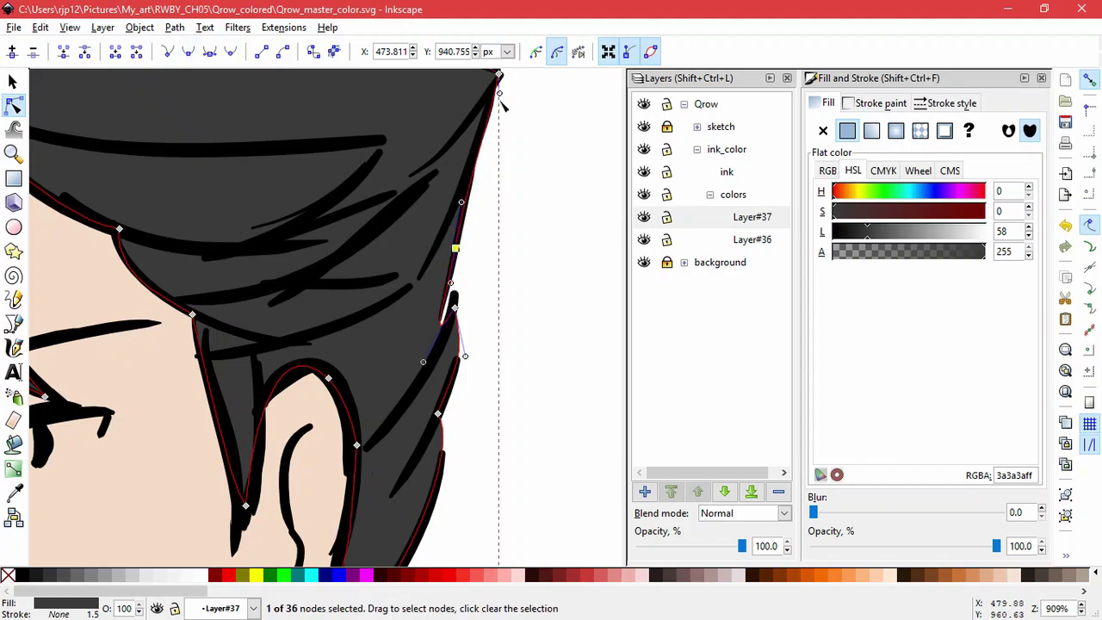
left_click_drag(499, 94, 485, 102)
double_click(525, 366)
left_click(457, 313)
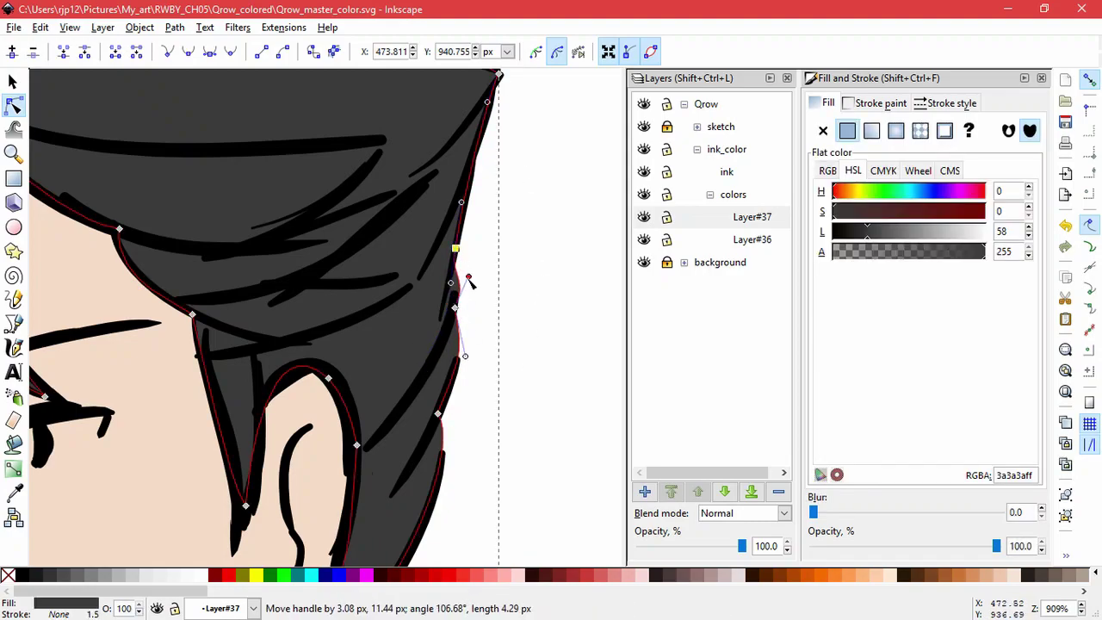
left_click(543, 394)
scroll(482, 345, "down", 4)
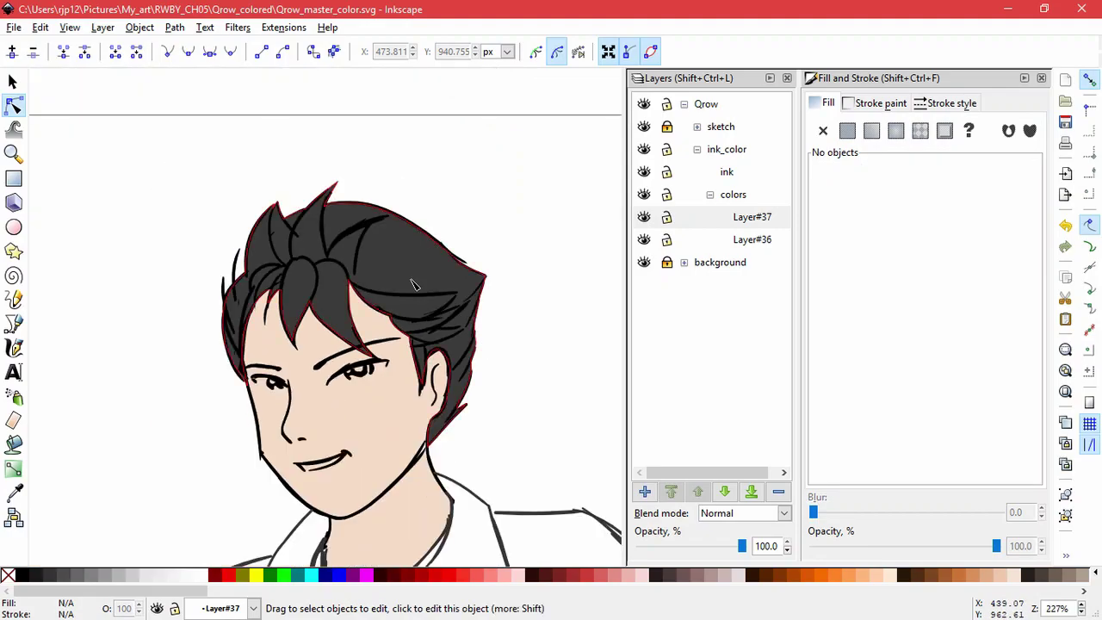
left_click(414, 279)
left_click(531, 439)
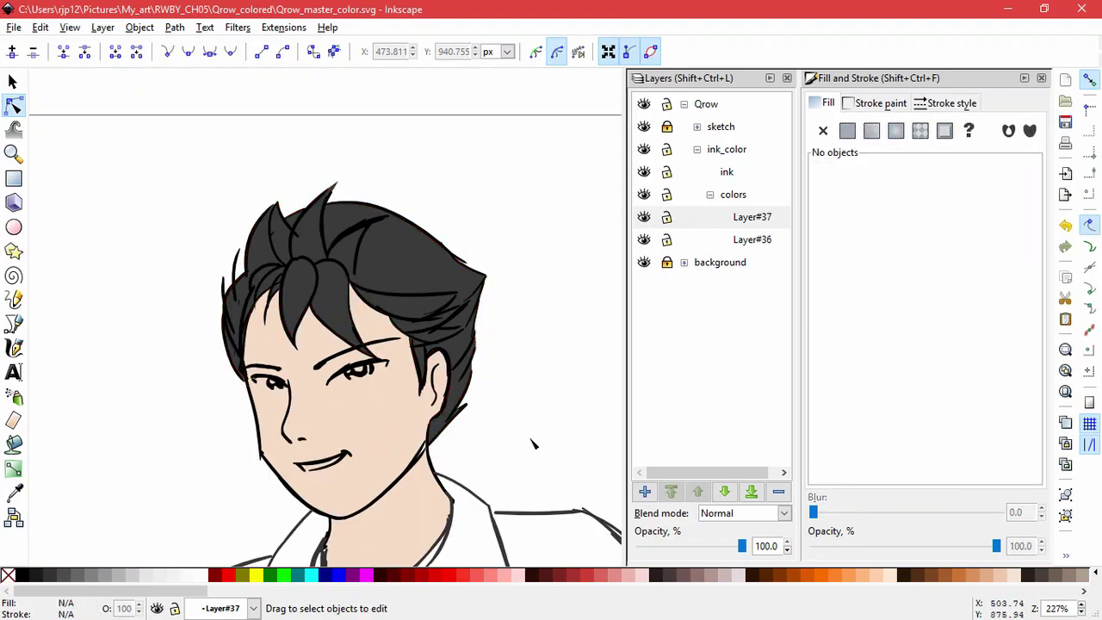
- Select all nodes of the face and neck skin fill and simplify its path
left_click(394, 441)
left_click_drag(489, 458, 510, 387)
scroll(366, 476, "up", 2)
scroll(366, 465, "down", 1)
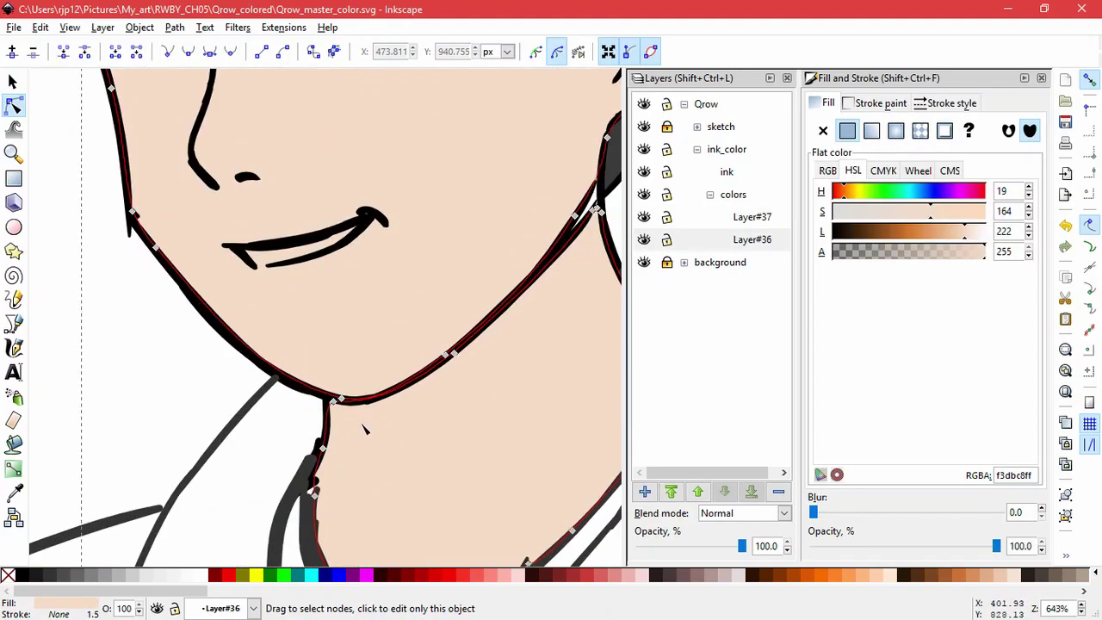
scroll(400, 437, "down", 1)
key("ctrl+a")
left_click(186, 218)
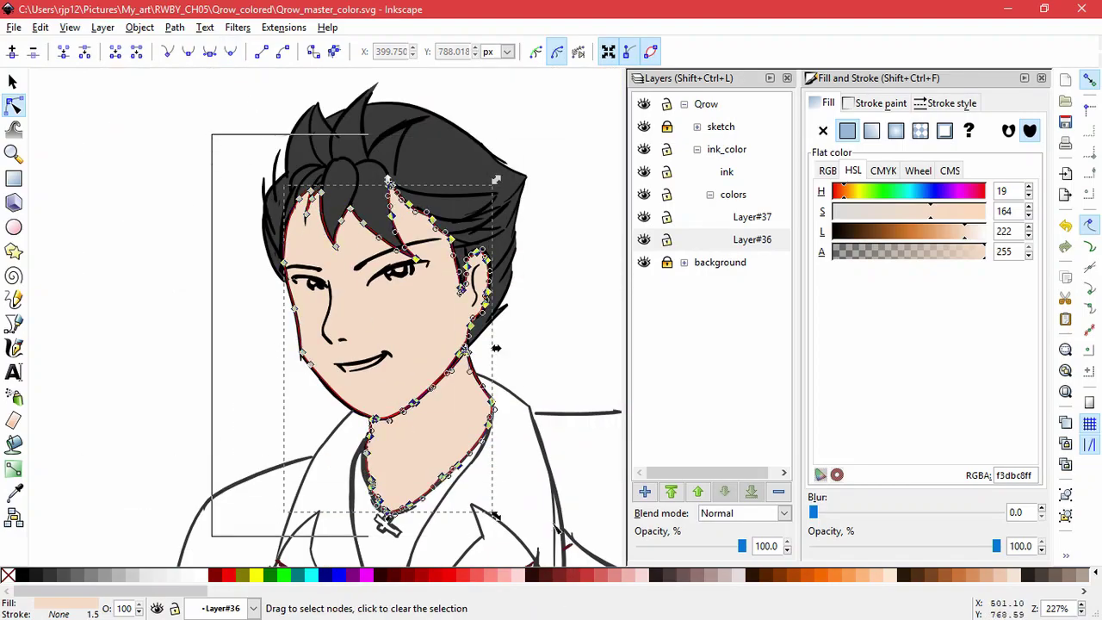
key("ctrl+a")
left_click(174, 27)
left_click(207, 362)
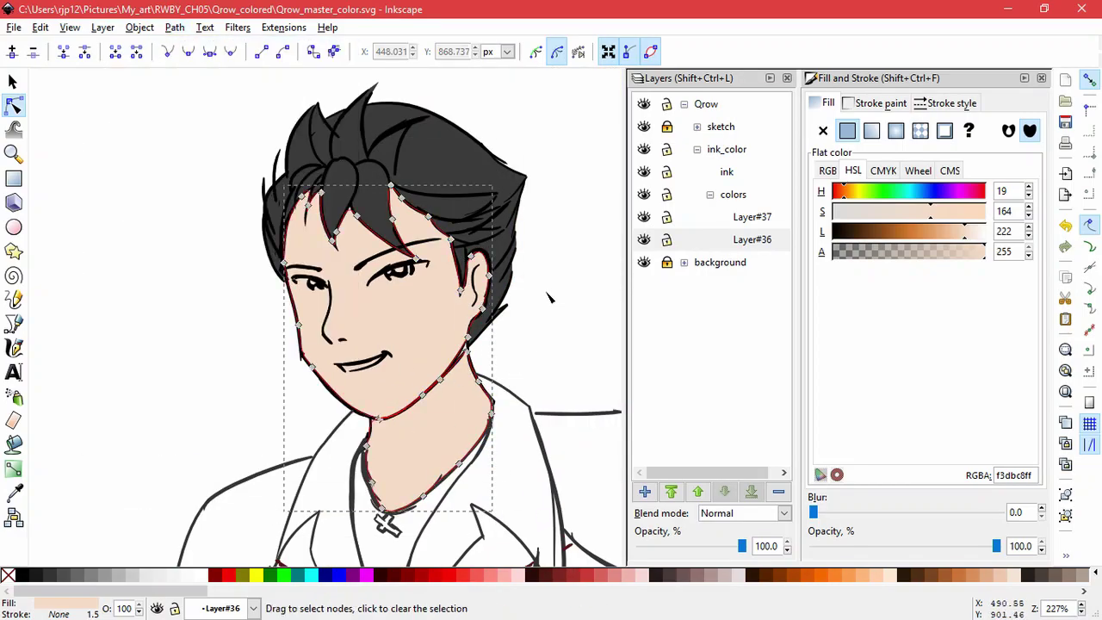
- Move the skin fill's forehead nodes and handles onto the inked hairline and the edges of the fringe
scroll(310, 198, "up", 4)
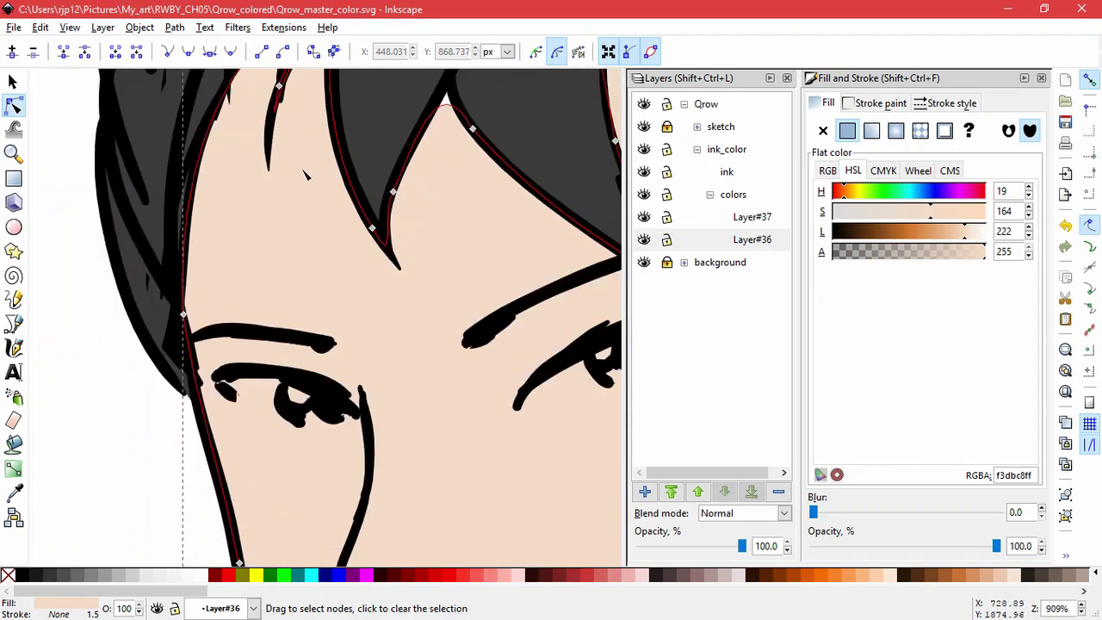
left_click(273, 187)
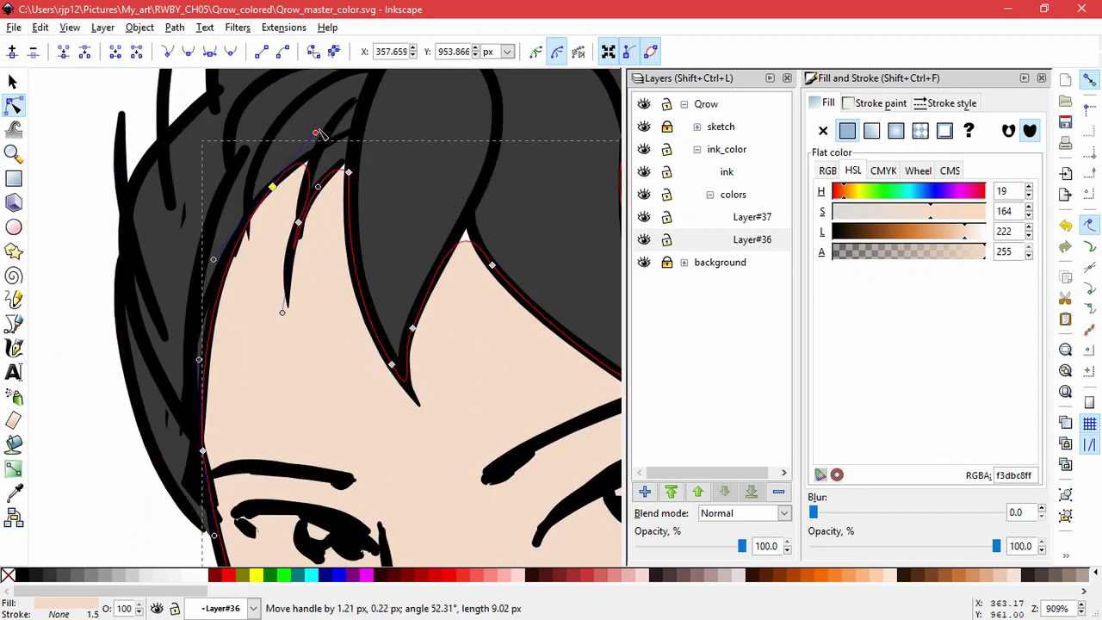
left_click_drag(349, 173, 306, 155)
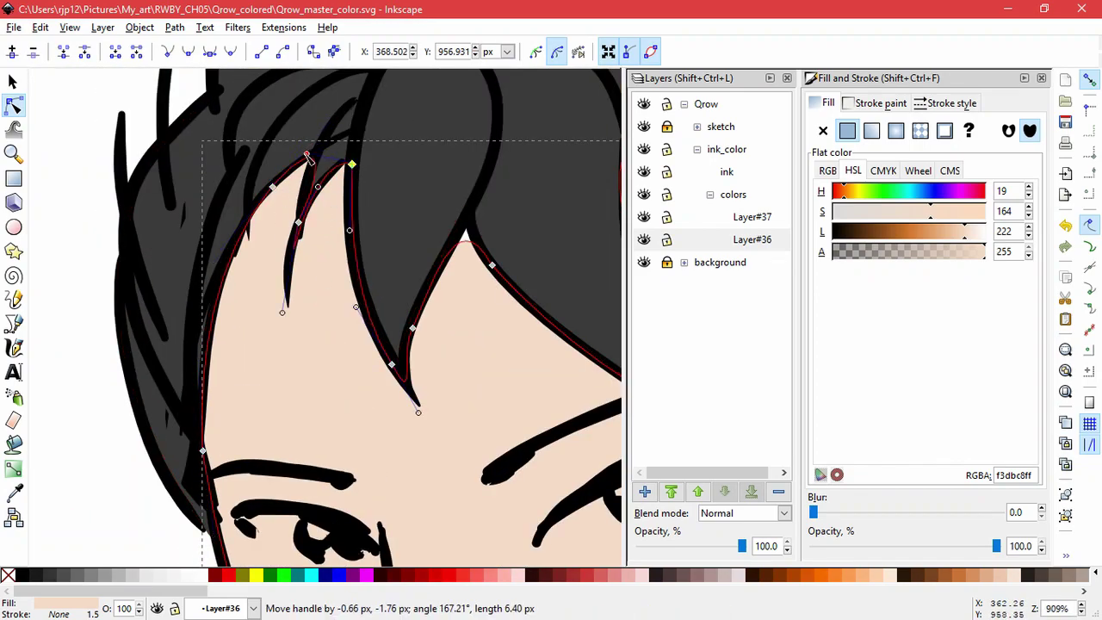
left_click_drag(336, 197, 353, 156)
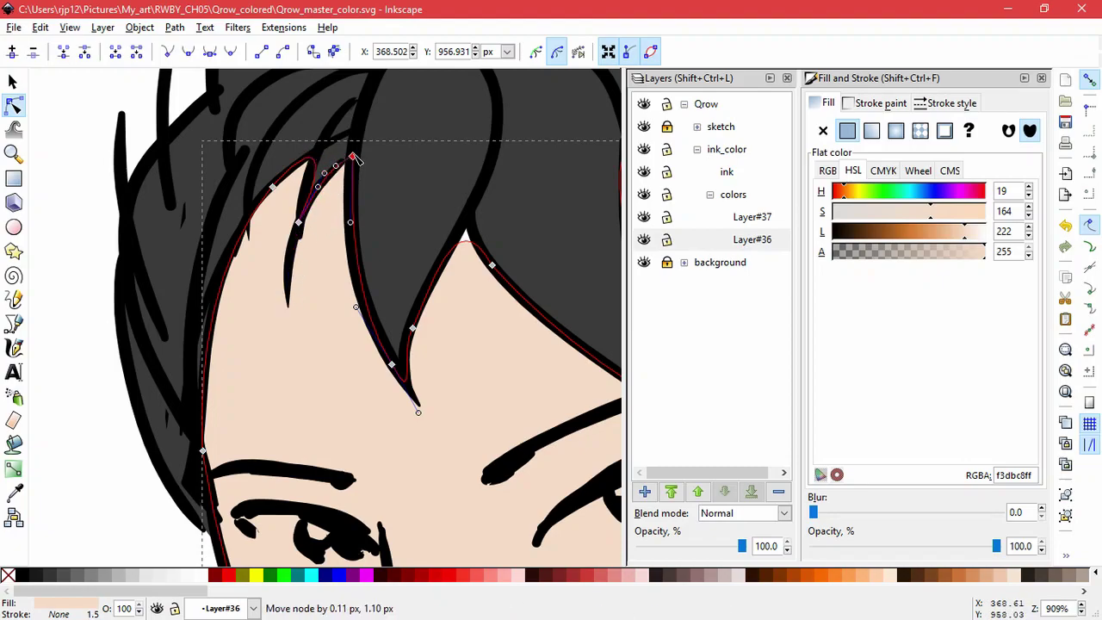
left_click(414, 328)
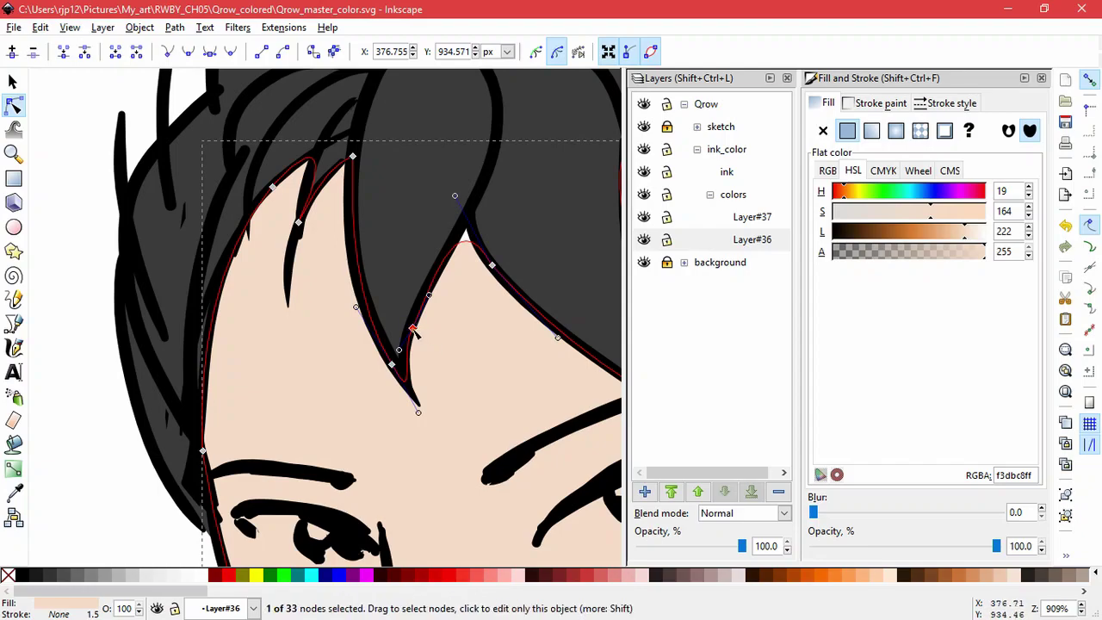
mouse_move(415, 330)
left_mouse_down()
mouse_move(443, 263)
mouse_move(401, 347)
left_mouse_up()
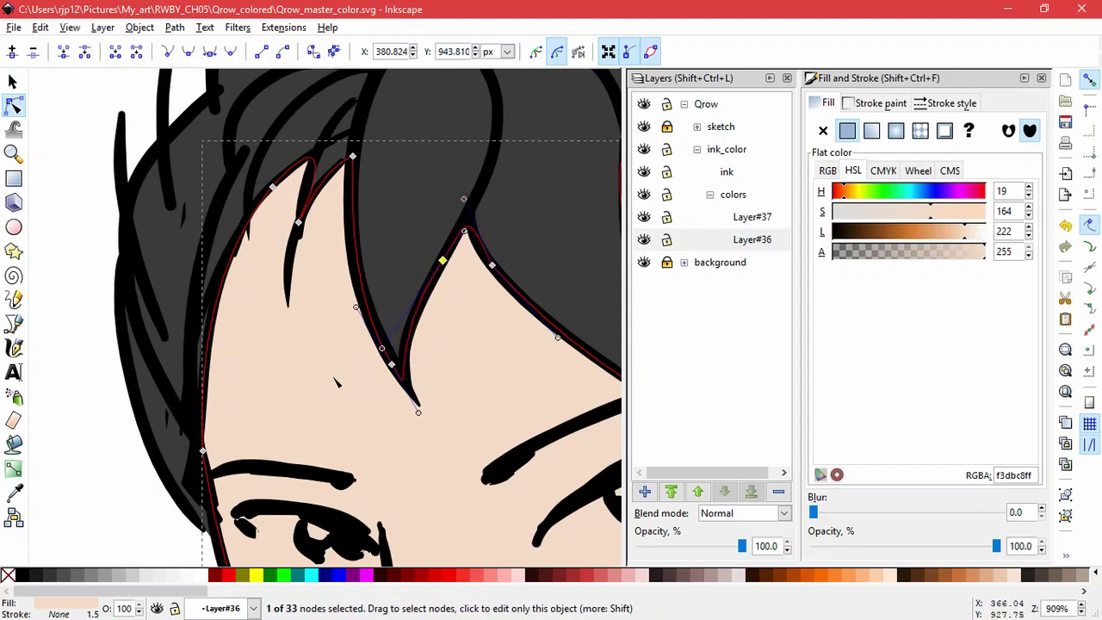
- Pull the skin fill's neck-side nodes away from the inked jawline at the chin, mid-jaw and below the ear
left_click_drag(413, 517, 333, 270)
left_click_drag(447, 434, 323, 349)
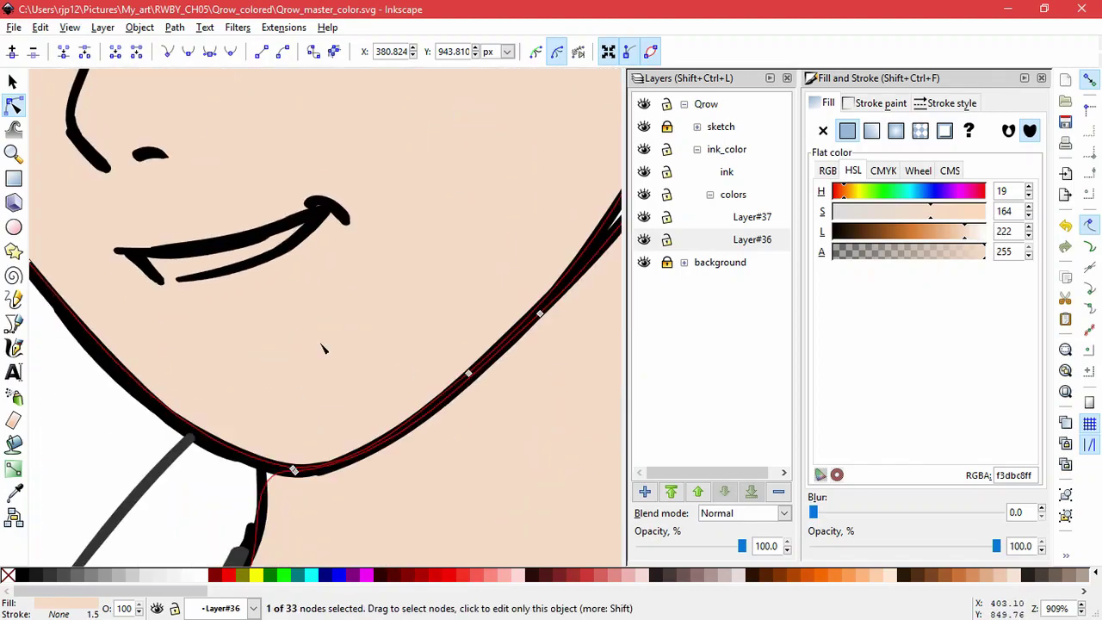
key("minus")
key("minus")
left_click_drag(473, 317, 468, 411)
left_click_drag(499, 371, 440, 307)
key("Delete")
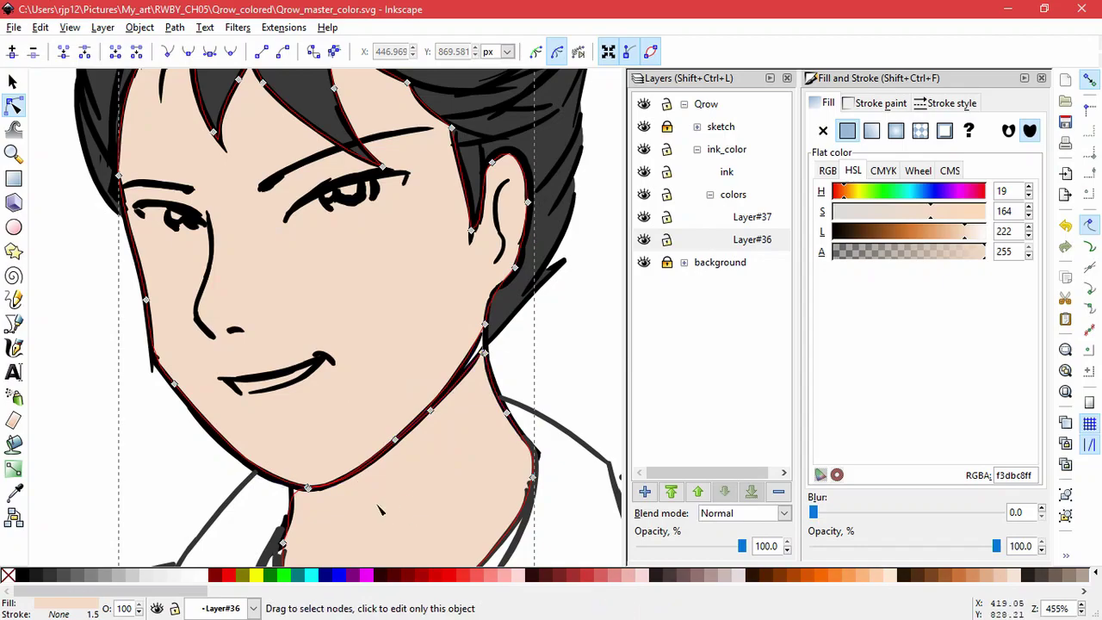
double_click(308, 500)
mouse_move(395, 441)
left_mouse_down()
mouse_move(387, 427)
mouse_move(437, 433)
left_mouse_up()
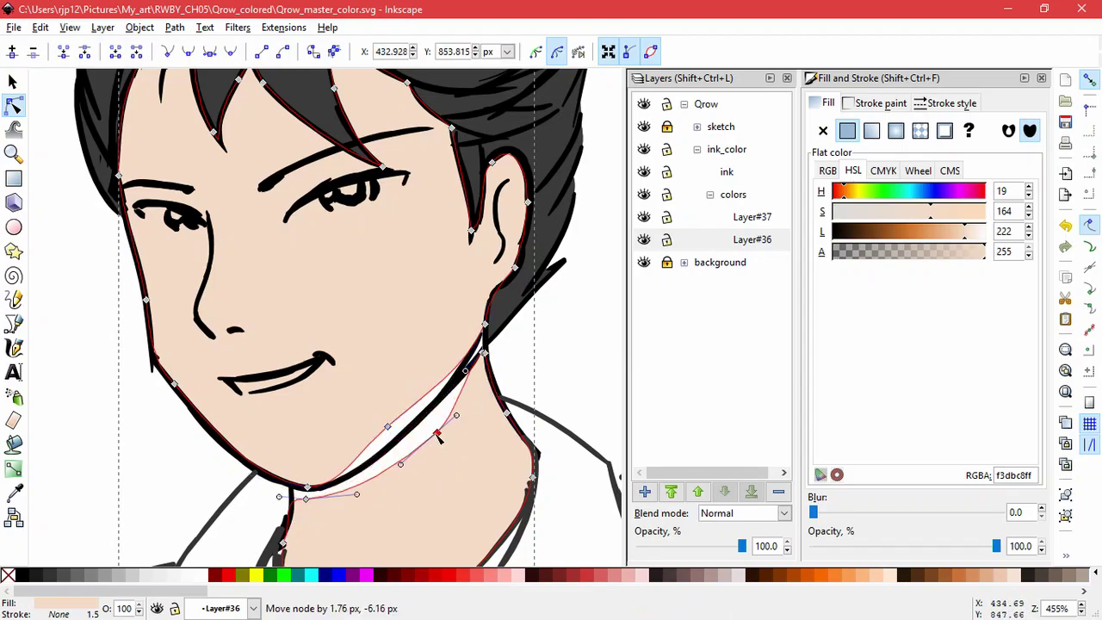
left_click_drag(484, 353, 499, 360)
left_click_drag(519, 373, 478, 345)
left_click(64, 52)
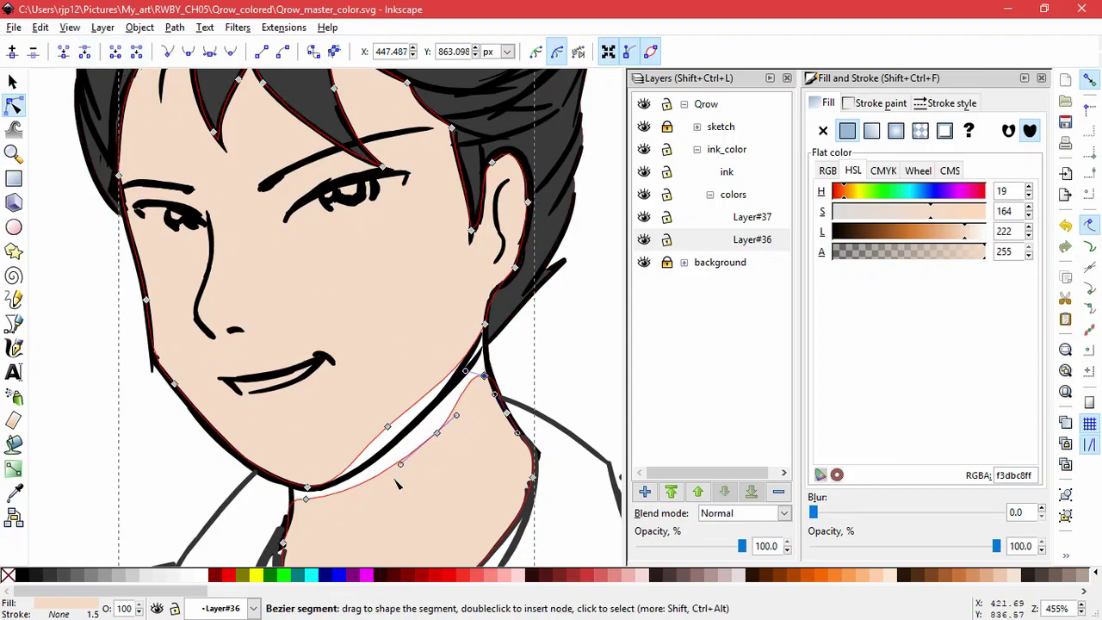
- Delete the skin fill's neck-side edge along the jaw, leaving open ends at the chin and below the ear
double_click(315, 492)
left_click_drag(305, 499, 351, 521)
left_click_drag(484, 375, 353, 488)
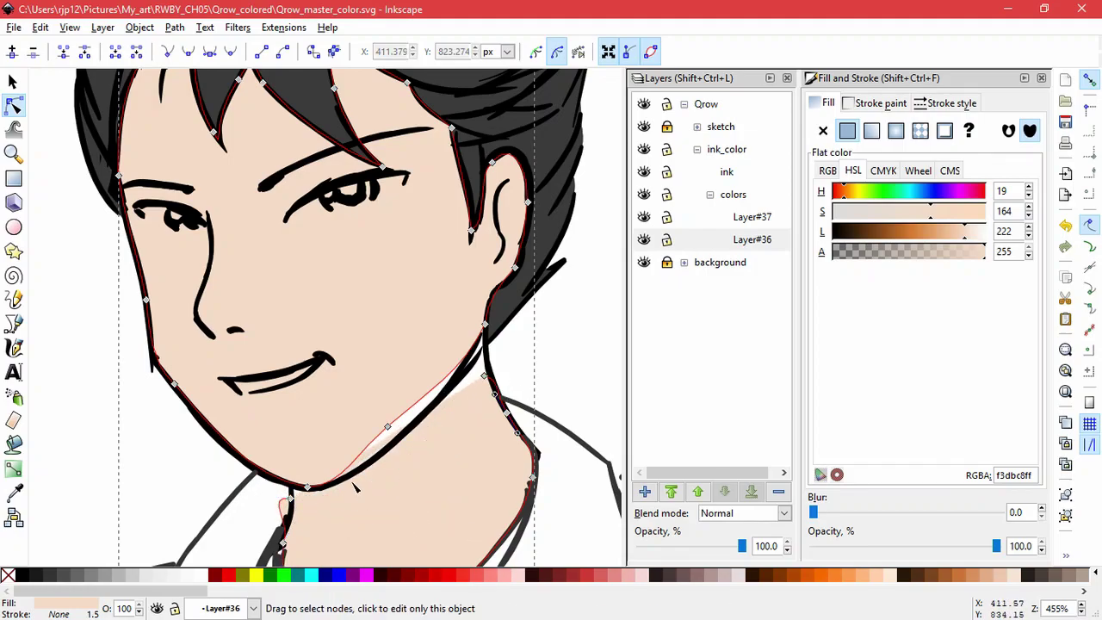
- Break the skin fill at the node below the ear and delete the leftover face-side nodes along the jawline
left_click(307, 487)
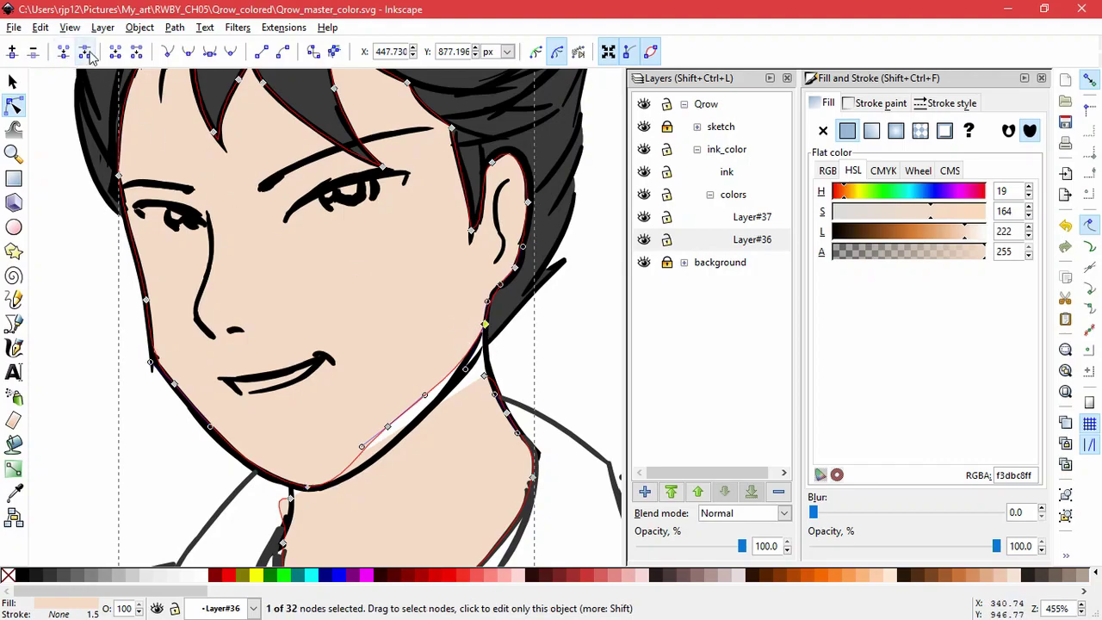
left_click(91, 53)
left_click_drag(485, 324, 438, 444)
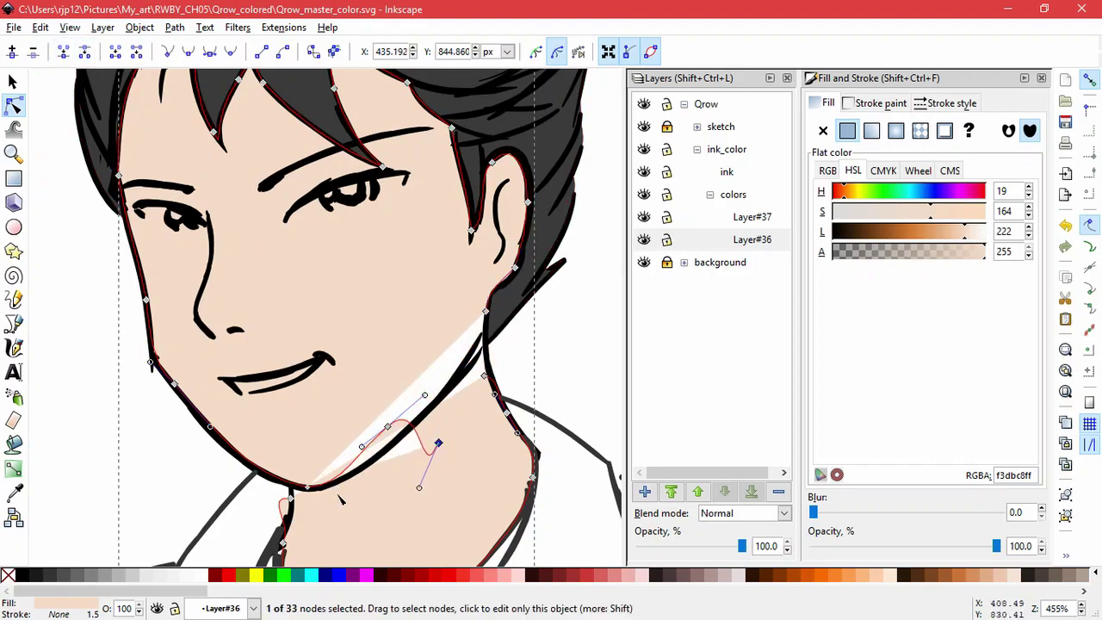
left_click_drag(307, 487, 346, 513)
left_click_drag(450, 545, 340, 384)
key("Delete")
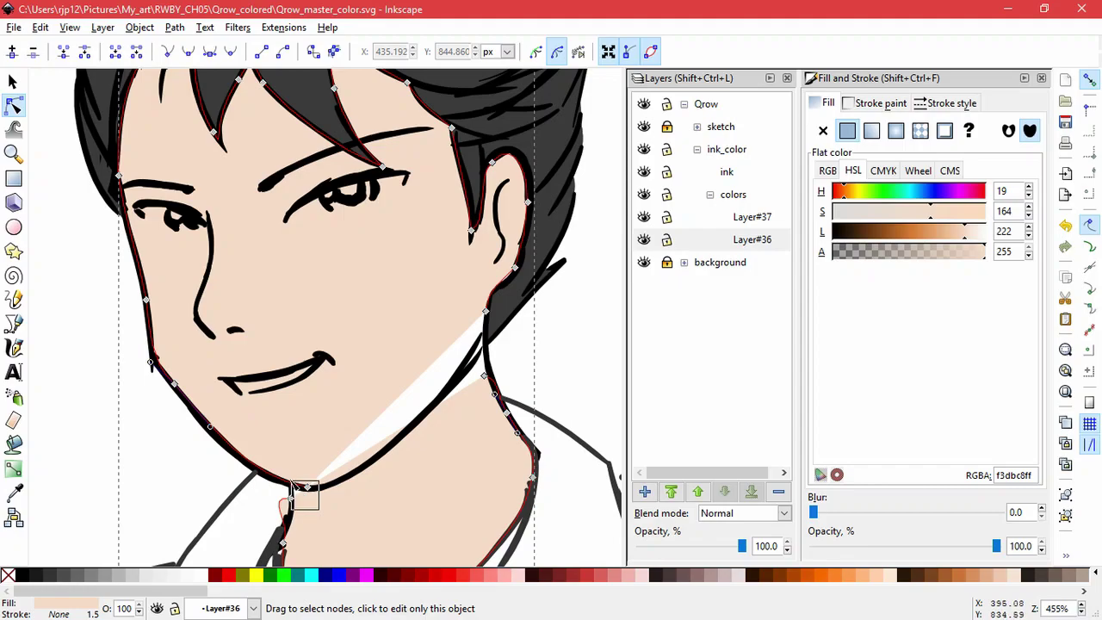
- Join the skin fill's open ends at the chin and below the ear, fitting the curve there to the neck ink
left_click_drag(291, 481, 286, 477)
left_click(64, 53)
left_click_drag(484, 375, 489, 327)
left_click_drag(506, 350, 467, 292)
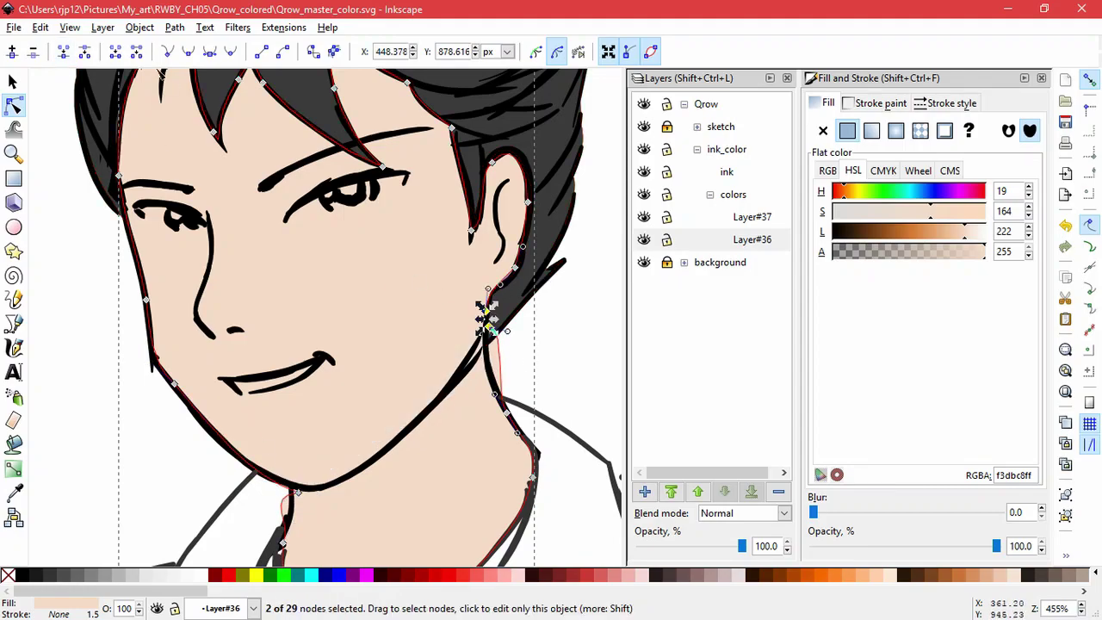
left_click(64, 53)
left_click_drag(506, 331, 485, 363)
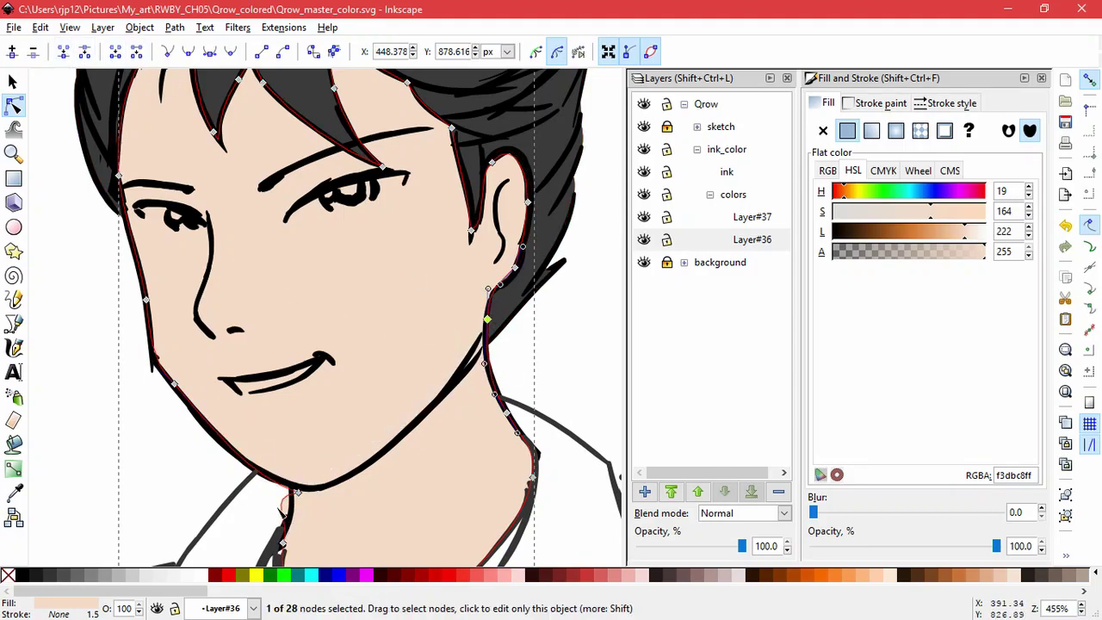
- Move the skin fill's chin node onto the ink where jaw and neck meet and adjust its handle along the neck
scroll(279, 510, "up", 3)
left_click_drag(423, 402, 404, 382)
left_click_drag(306, 389, 399, 452)
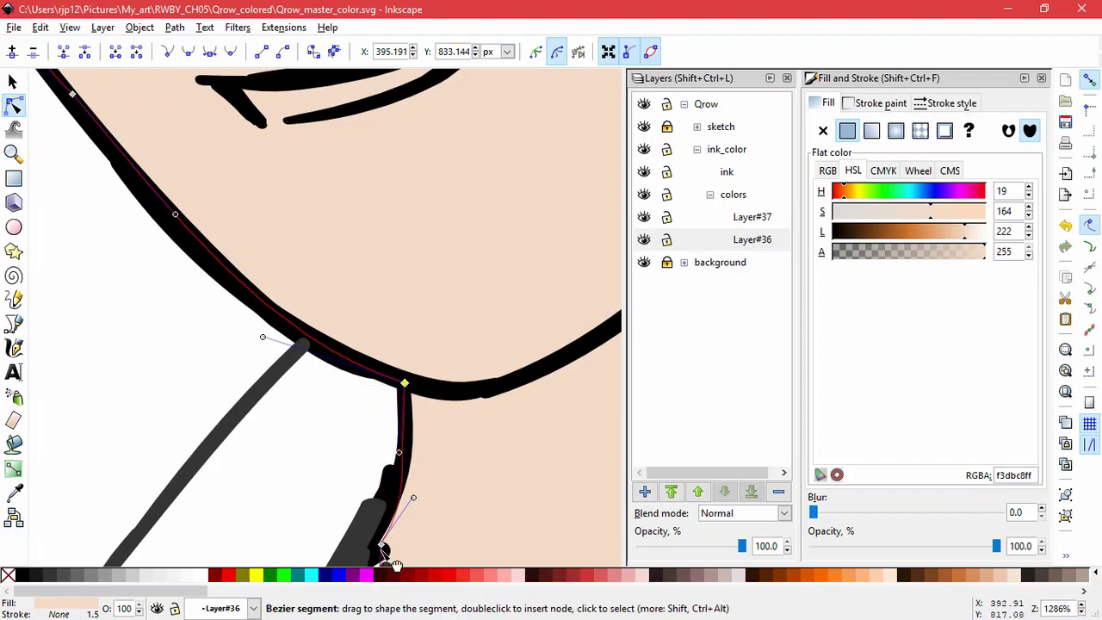
- Delete the extra node on the neck's collar edge, fit the remaining curve to the ink and deselect the skin fill
scroll(310, 433, "down", 3)
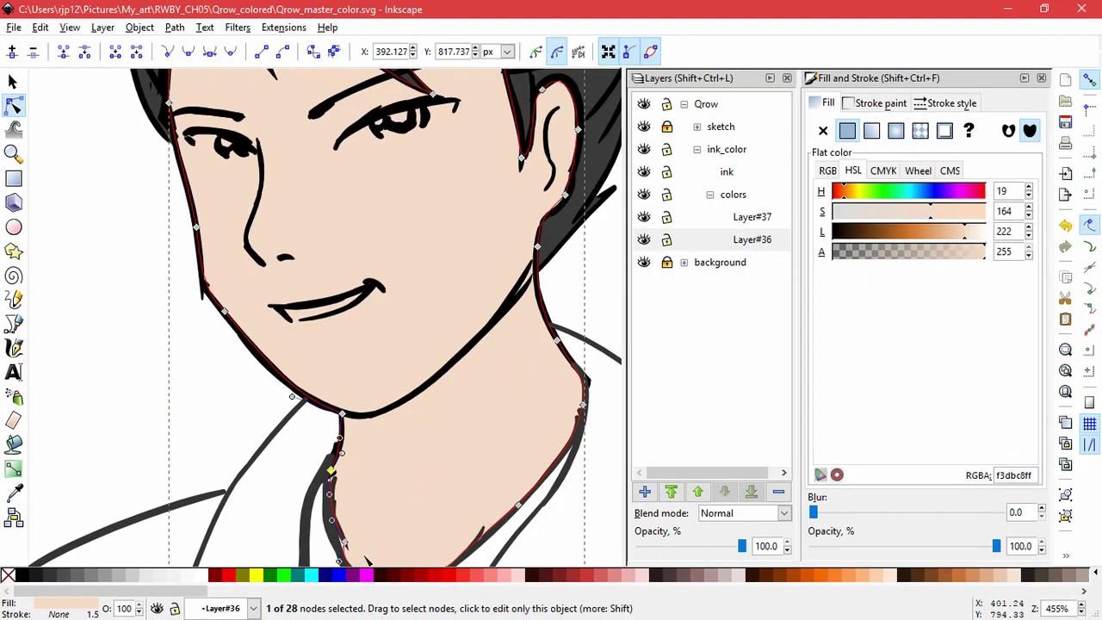
scroll(394, 443, "up", 3)
scroll(401, 445, "down", 2)
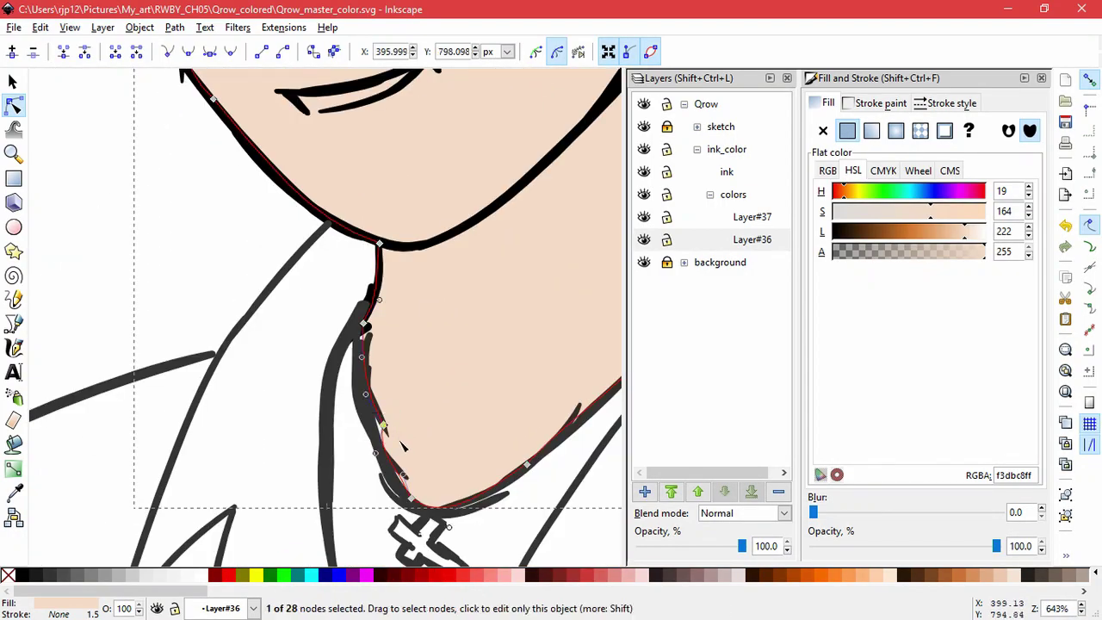
key("Delete")
left_click_drag(392, 442, 365, 453)
left_click_drag(363, 324, 356, 328)
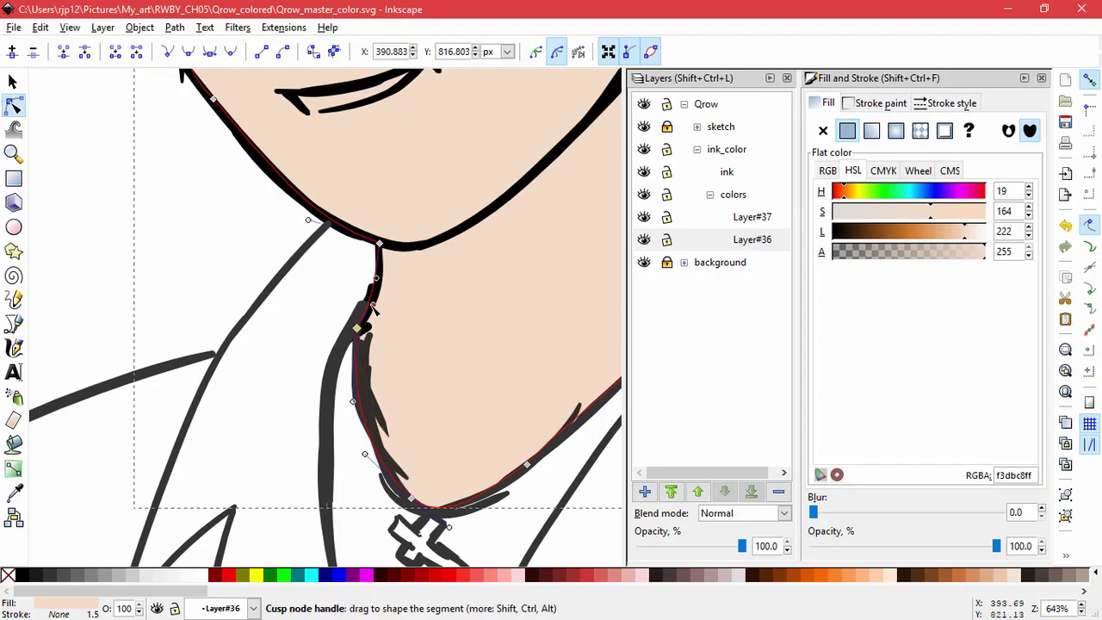
scroll(523, 467, "right", 4)
scroll(502, 446, "up", 4)
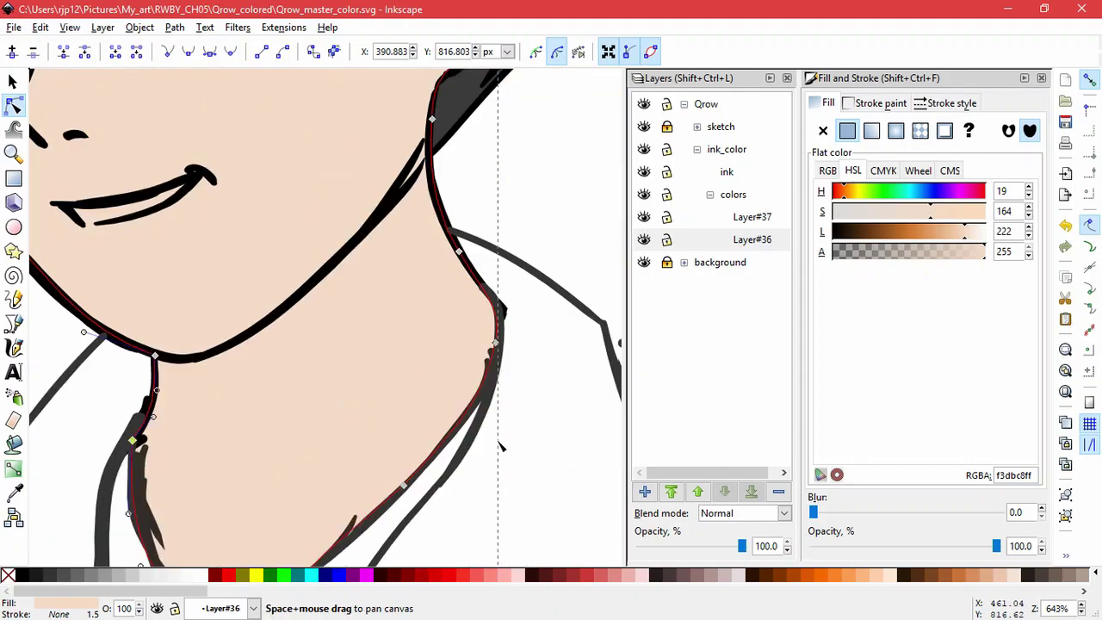
scroll(500, 183, "down", 2)
left_click(544, 373)
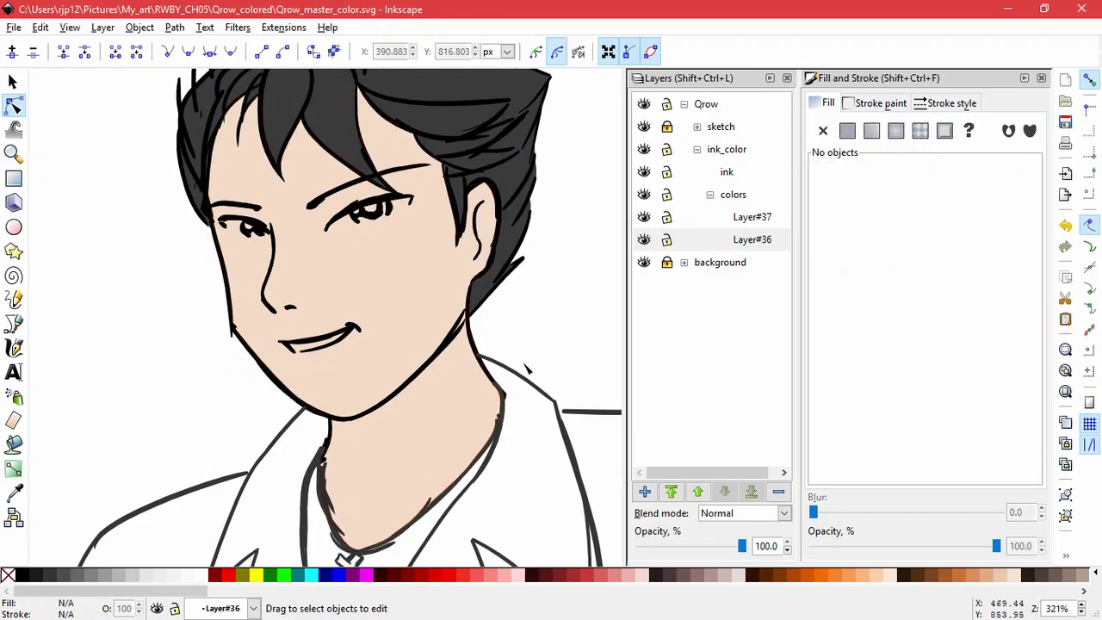
- Add a new layer above Layer#37 in the colors group
scroll(524, 317, "up", 2)
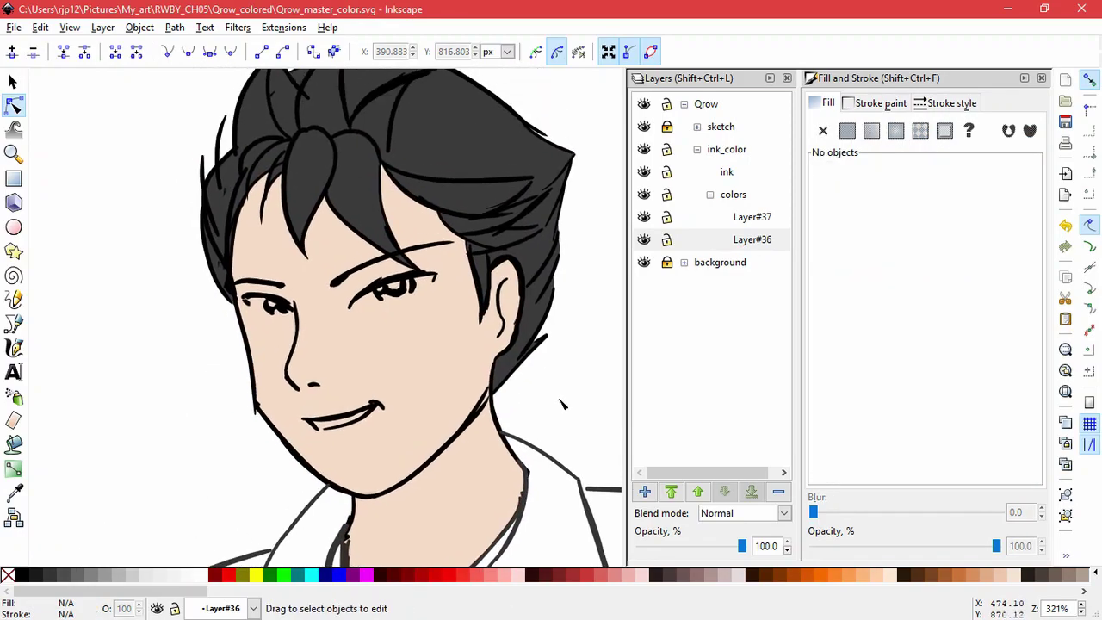
scroll(589, 325, "down", 3)
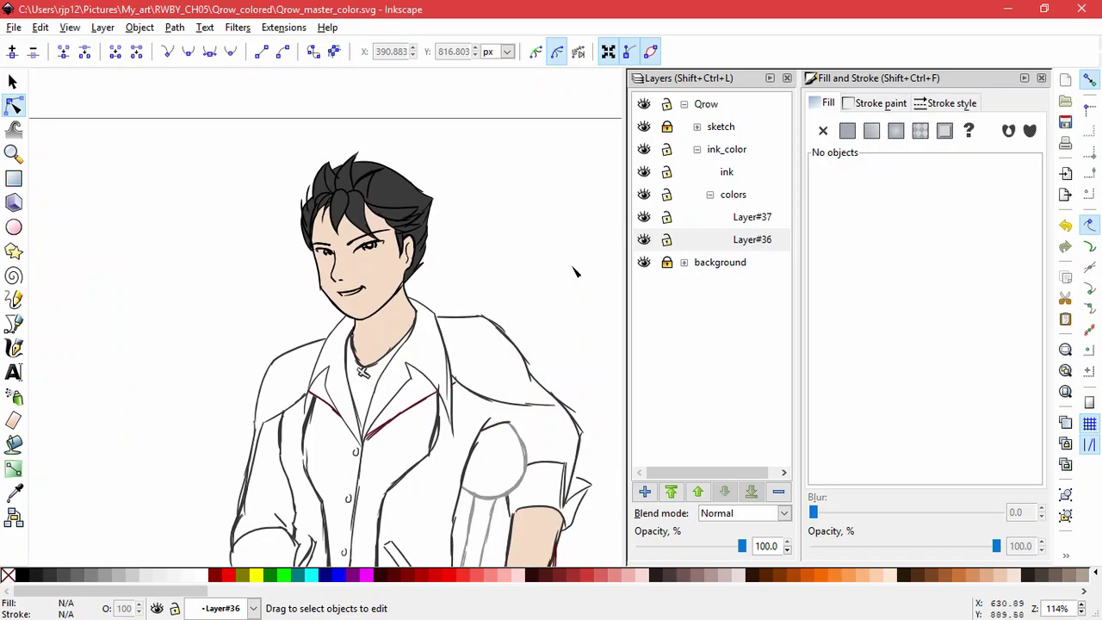
left_click(753, 226)
left_click(645, 492)
left_click(609, 370)
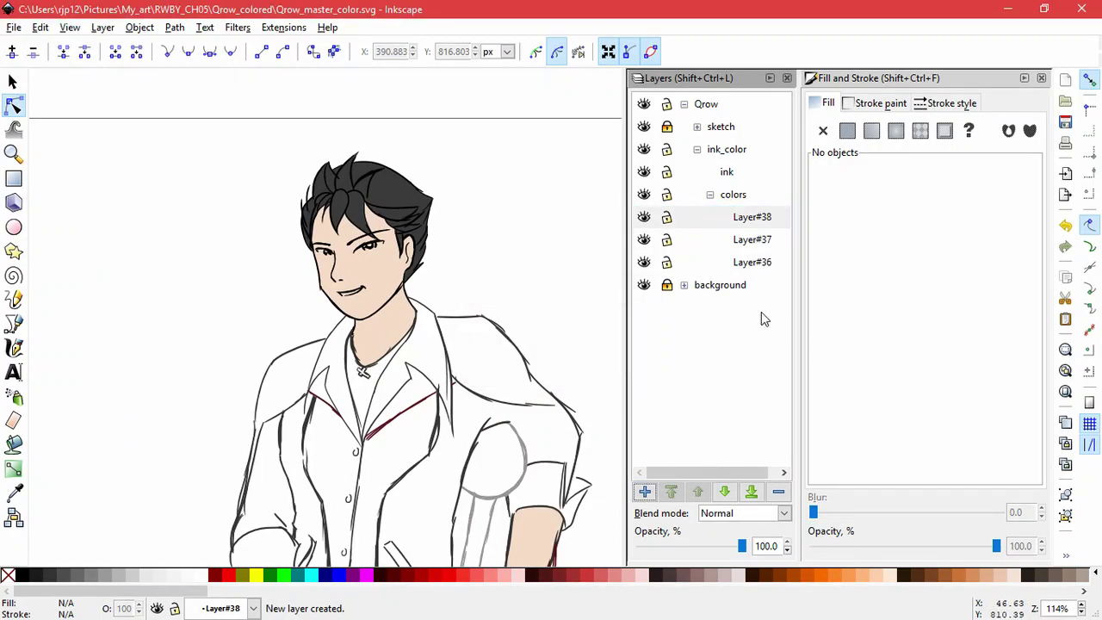
- Select all nodes of the hanging forearm and hand skin fill and simplify its path
left_click(549, 534)
left_click_drag(570, 537, 527, 347)
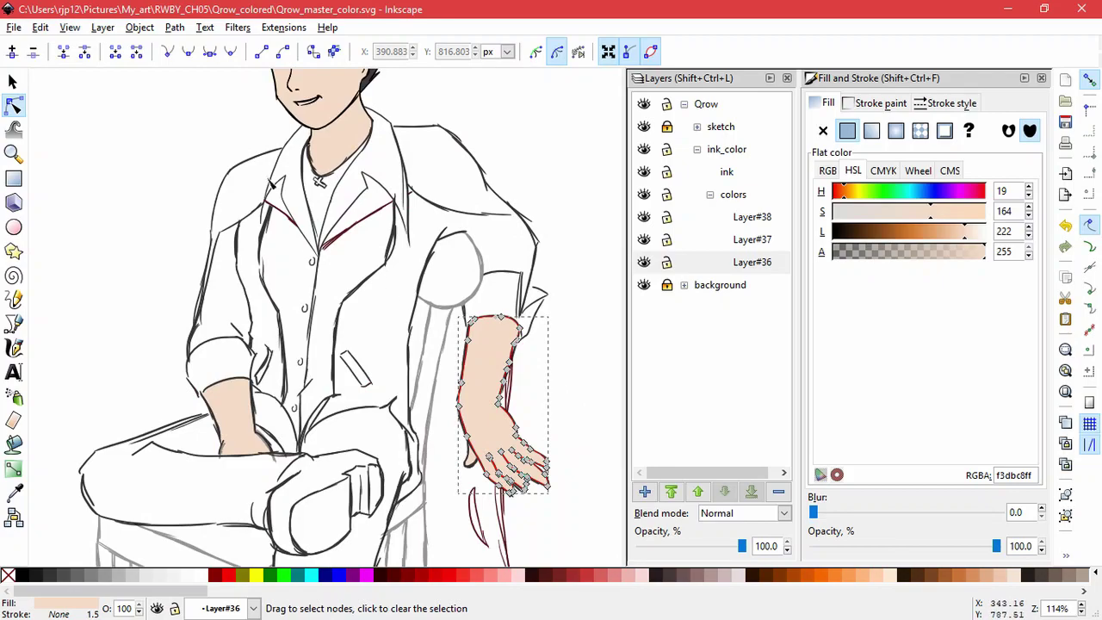
key("ctrl+a")
left_click(175, 27)
left_click(241, 363)
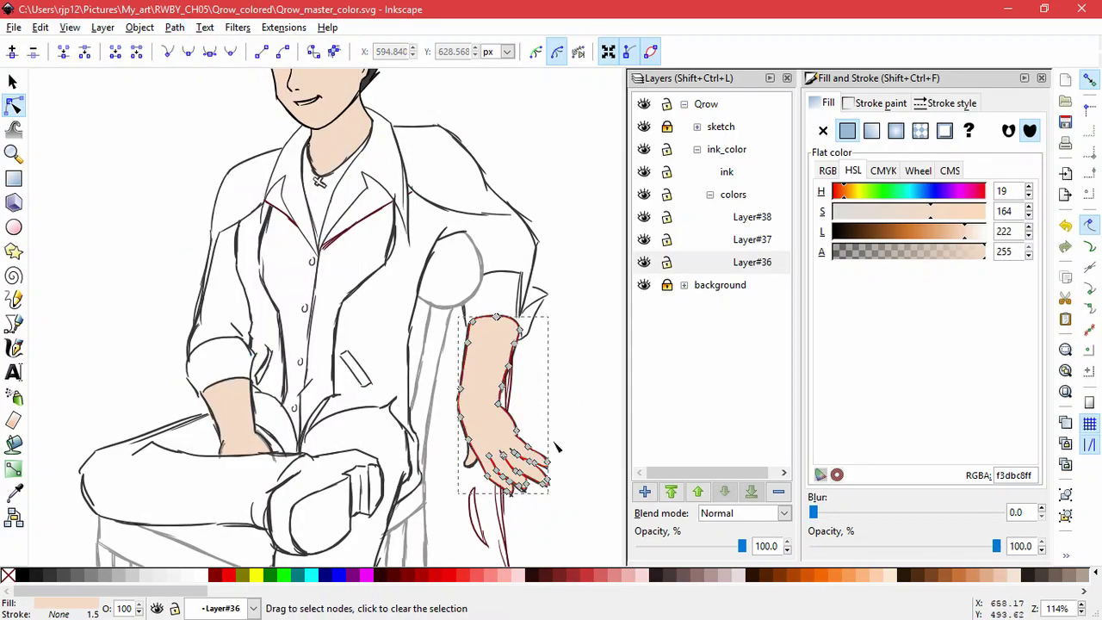
- Move the skin fill's nodes and handles at the second finger from the thumb onto its ink outline
scroll(556, 447, "up", 5)
left_click_drag(389, 404, 379, 414)
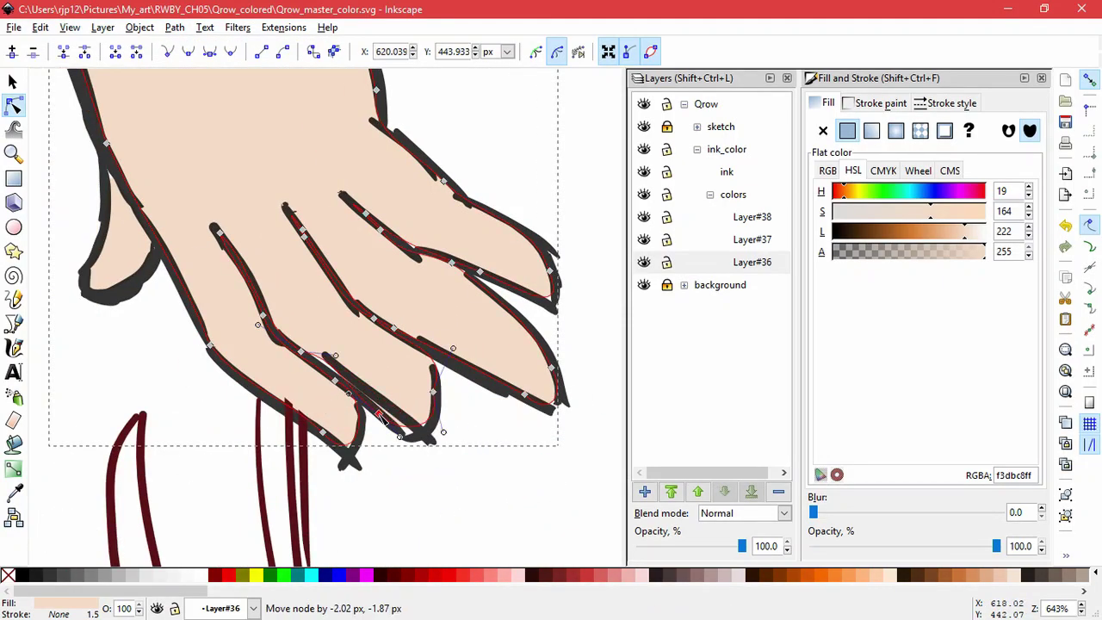
left_click_drag(341, 355, 331, 368)
left_click_drag(398, 435, 407, 458)
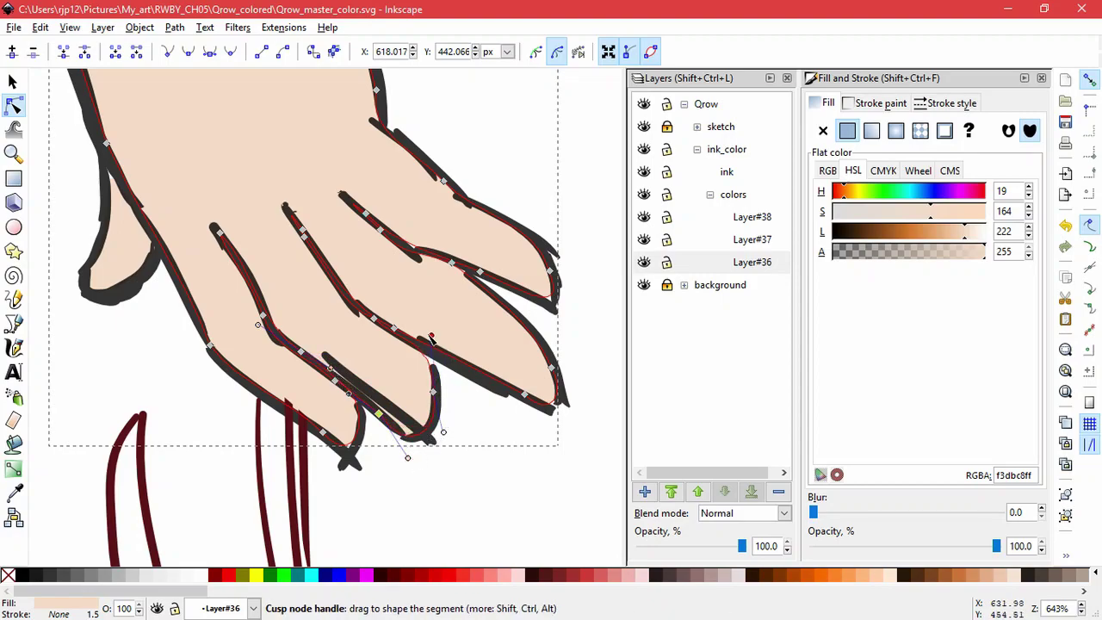
left_click_drag(433, 391, 436, 386)
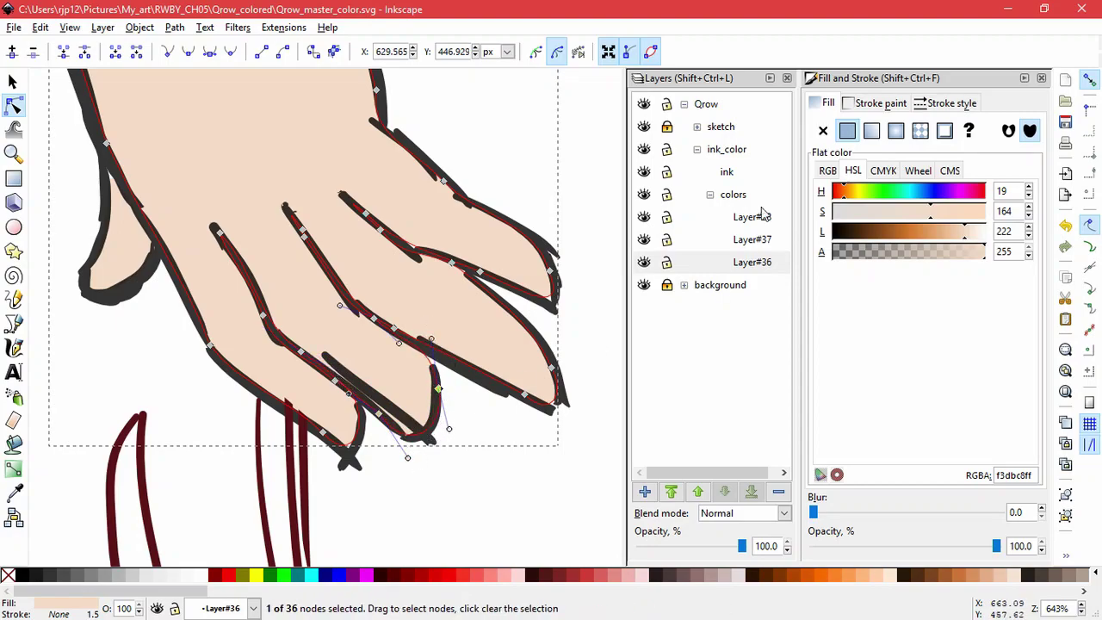
- Expand the sketch group, identify the hand's ink layer by toggling layer visibility, and unlock Layer#26
left_click(697, 126)
left_click(643, 194)
left_click(644, 217)
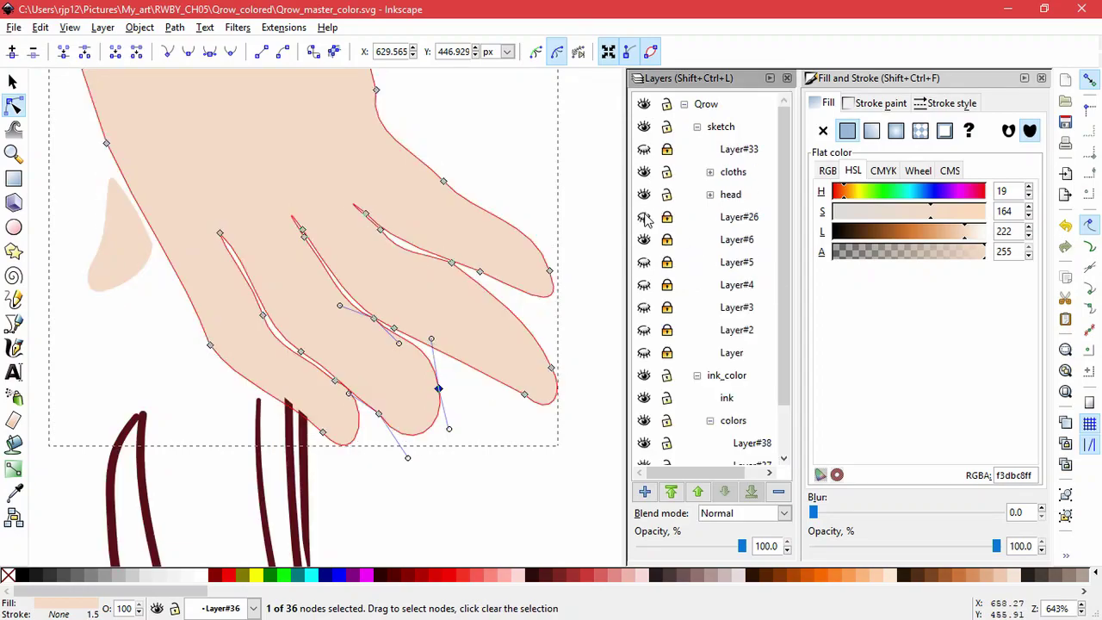
left_click(644, 216)
left_click(668, 217)
- Remove the doubled ink stroke along the lower edge of the second finger from the thumb
left_click(402, 421)
left_click(13, 81)
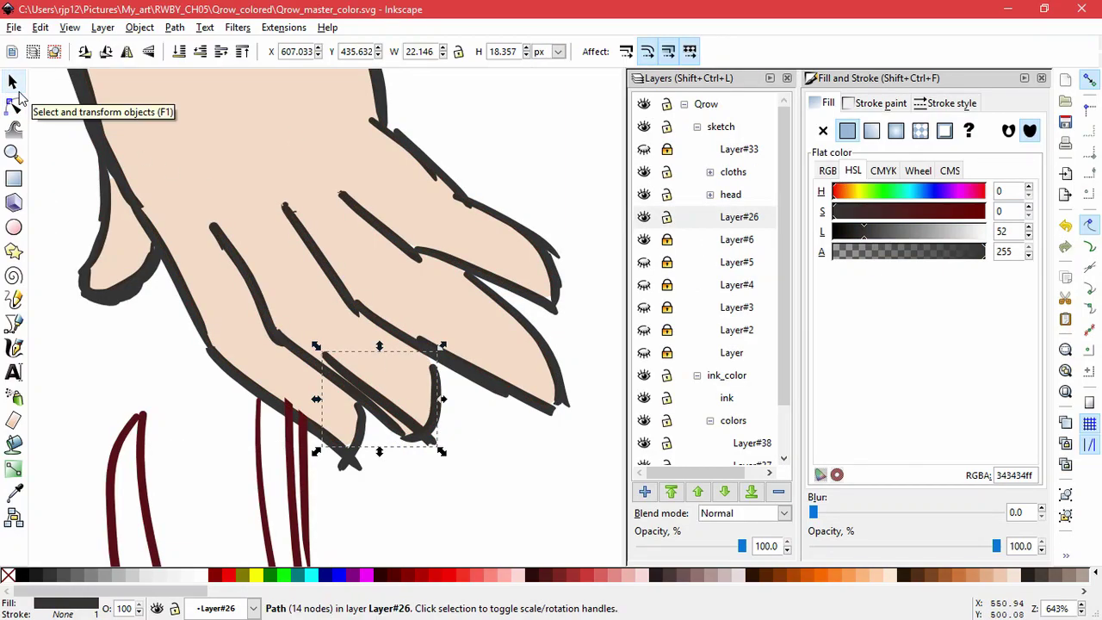
left_click(433, 451)
left_click(441, 403)
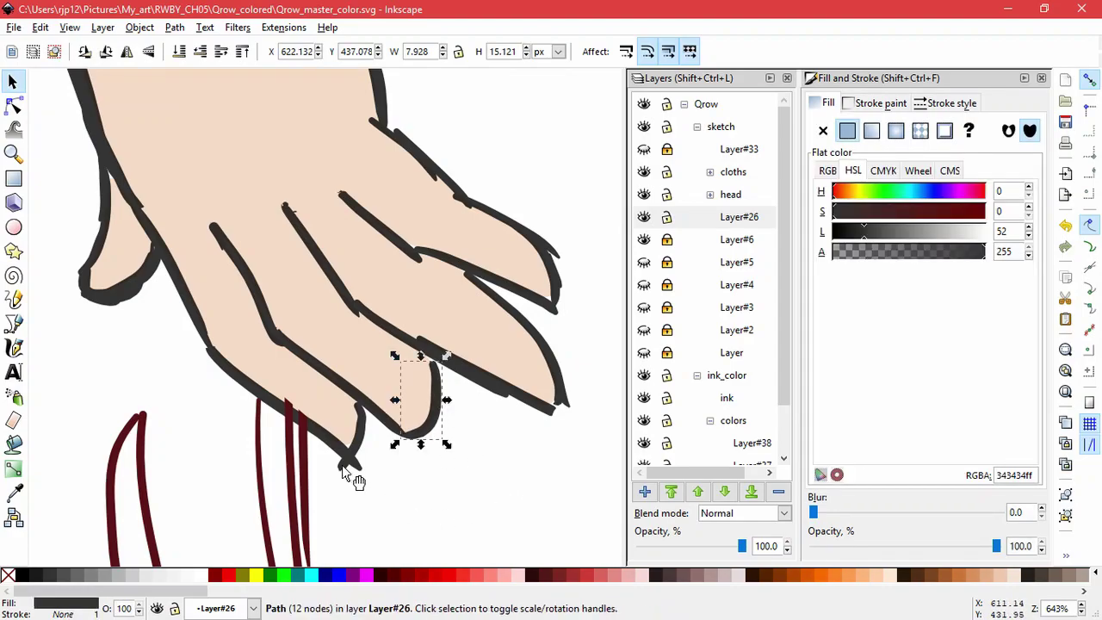
- Skew and resize the tip stroke of the finger nearest the thumb so it meets the lower outline
left_click(342, 465)
left_click(359, 445)
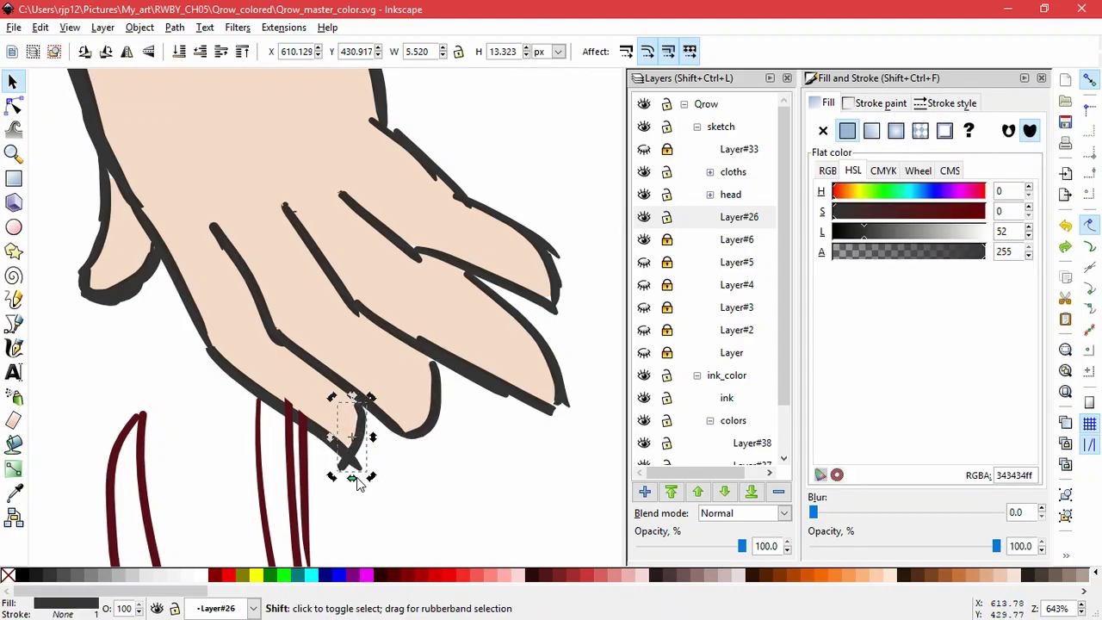
left_click_drag(352, 475, 368, 476)
left_click(367, 420)
left_click(368, 426)
left_click_drag(362, 397, 361, 390)
left_click(389, 428)
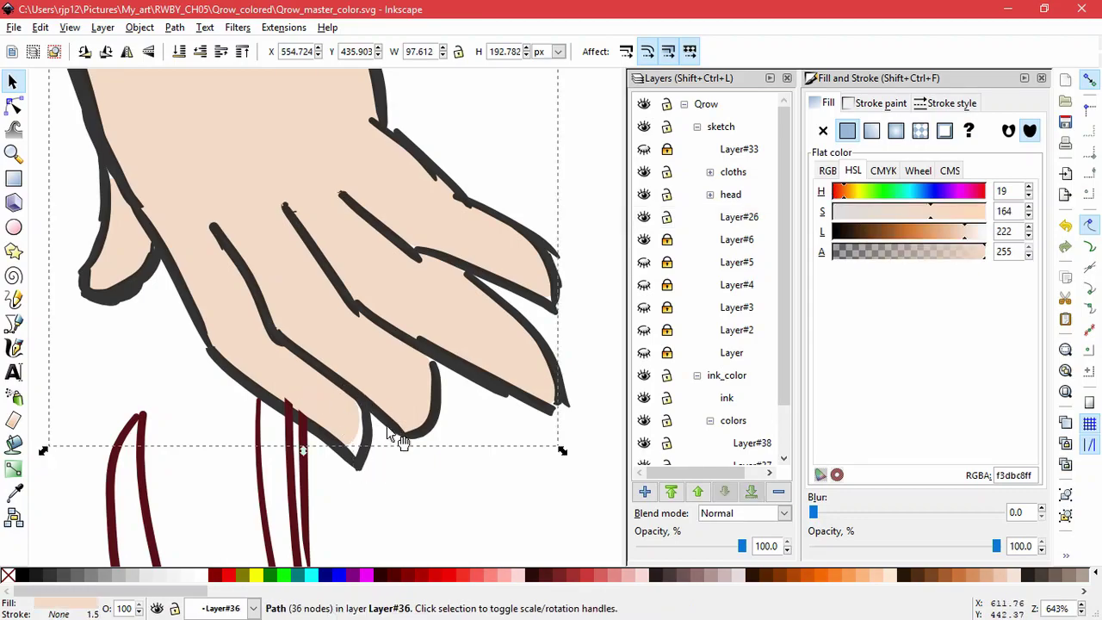
- Resize the outermost finger's tip and knuckle ink strokes so they meet the adjoining outline
mouse_move(550, 244)
left_mouse_down()
mouse_move(560, 196)
mouse_move(548, 259)
left_mouse_up()
left_click(430, 171)
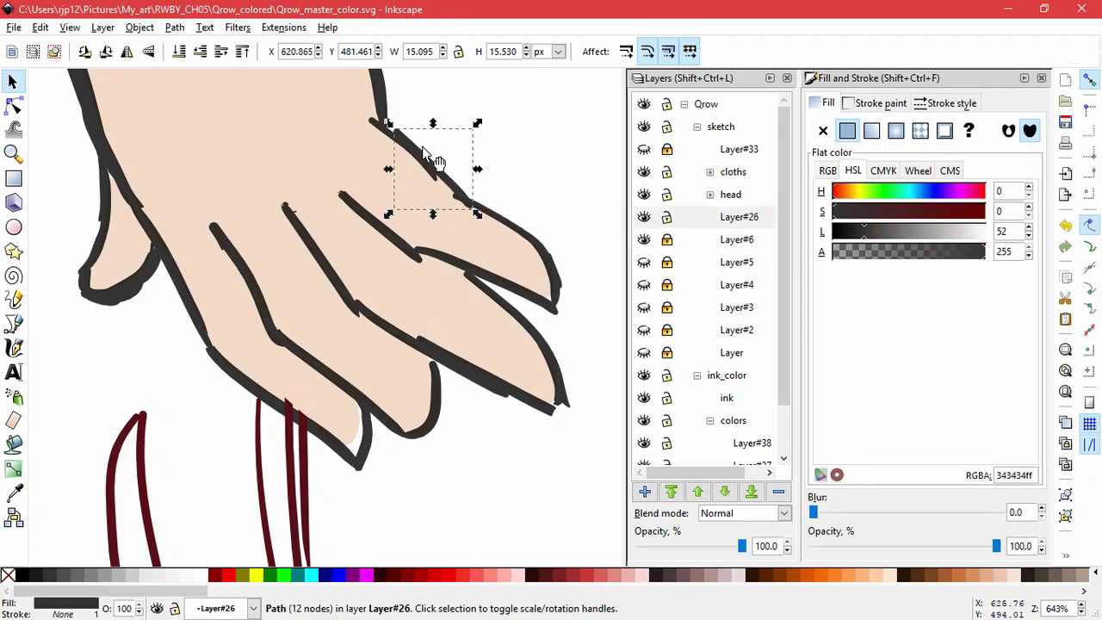
left_click_drag(421, 150, 408, 143)
- Adjust the outermost knuckle's ink stroke to close the corner with the hand's edge without an overhang
left_click(372, 134)
left_click(372, 121)
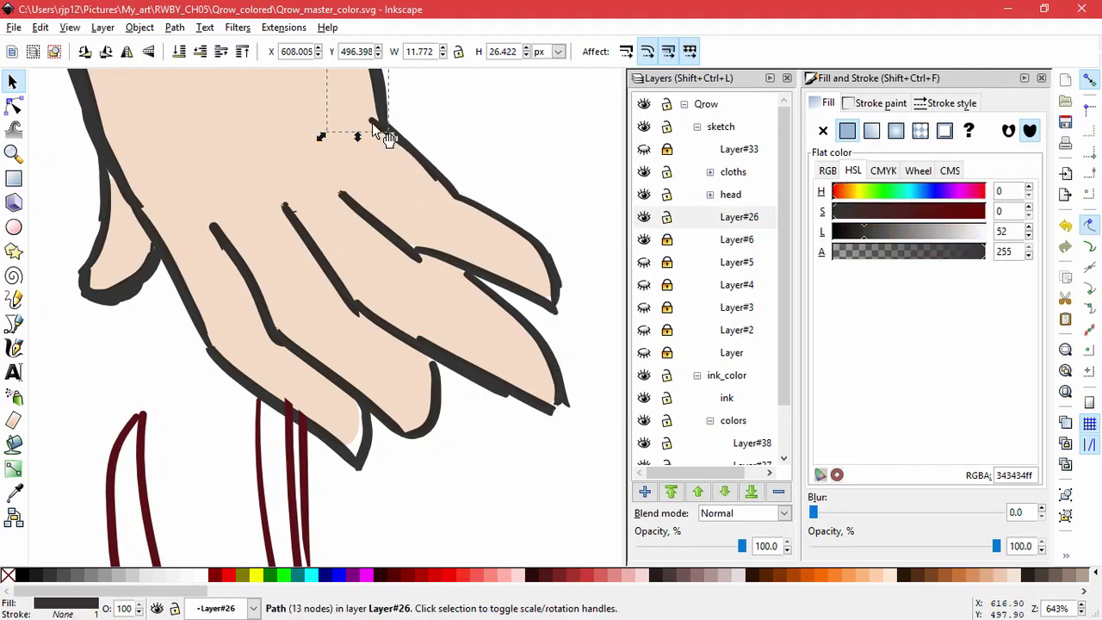
key("F2")
left_click(394, 117)
left_click(380, 125)
left_click(394, 117)
left_click(379, 130)
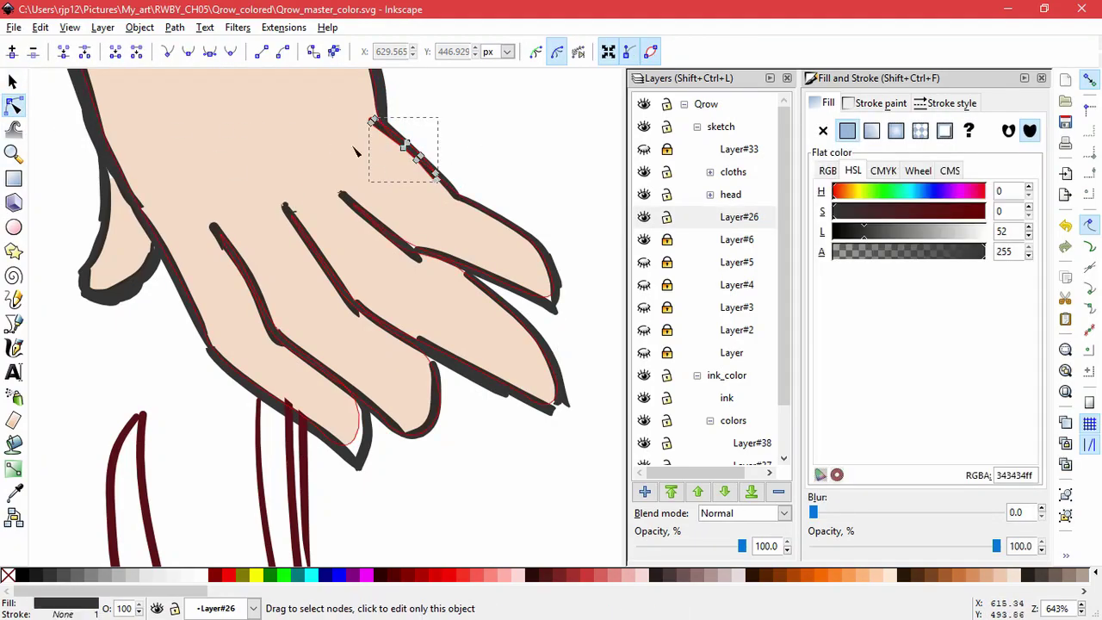
key("s")
left_click(533, 187)
- Resize the crease stroke beside the outermost finger and the third fingertip's ink stroke to tidy their ends
left_click(403, 245)
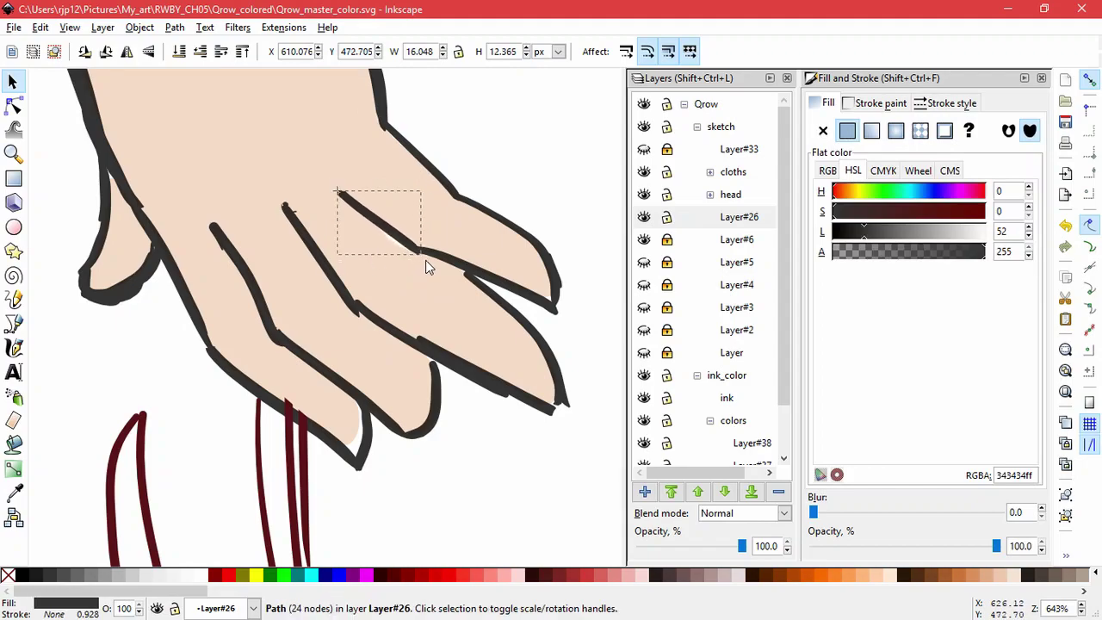
left_click(544, 409)
left_click(561, 400)
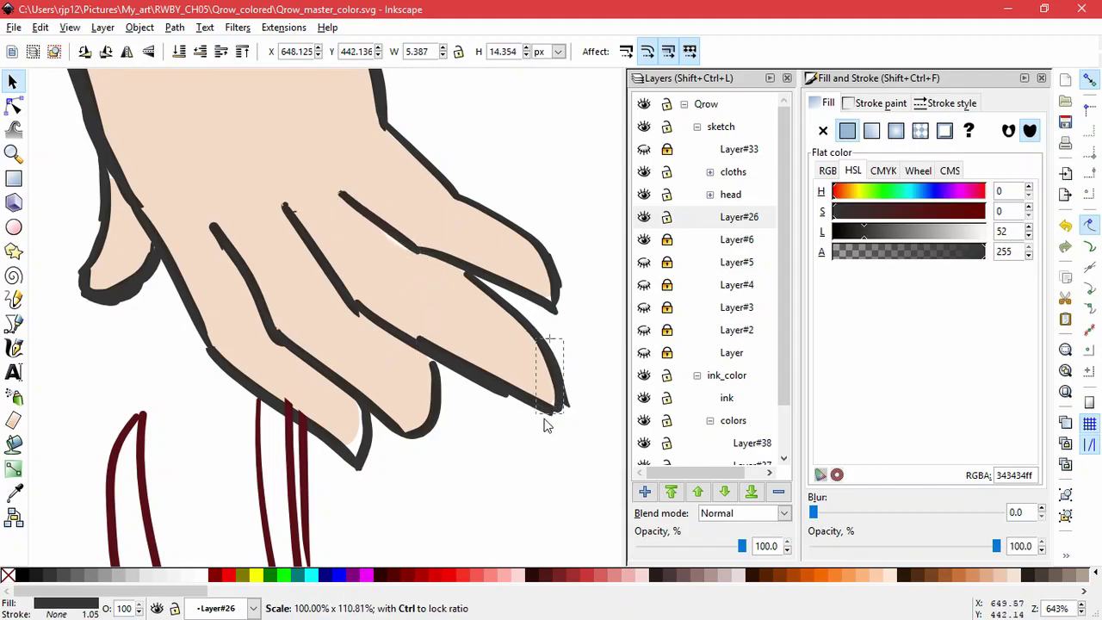
mouse_move(544, 419)
left_mouse_down()
mouse_move(588, 394)
mouse_move(571, 413)
mouse_move(566, 405)
left_mouse_up()
left_click(582, 413)
key("ctrl+z")
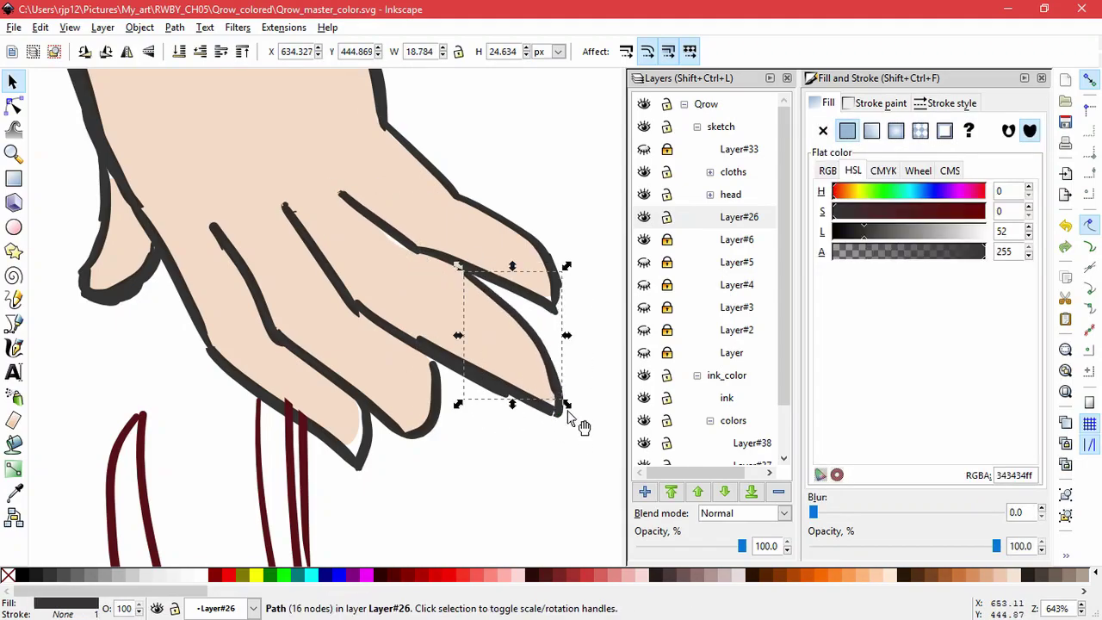
- Reposition and resize the overlapping ink strokes along the third finger's lower edge to form one clean line
left_click(419, 344)
left_click(363, 321)
left_click_drag(349, 301, 344, 297)
left_click_drag(515, 404, 526, 405)
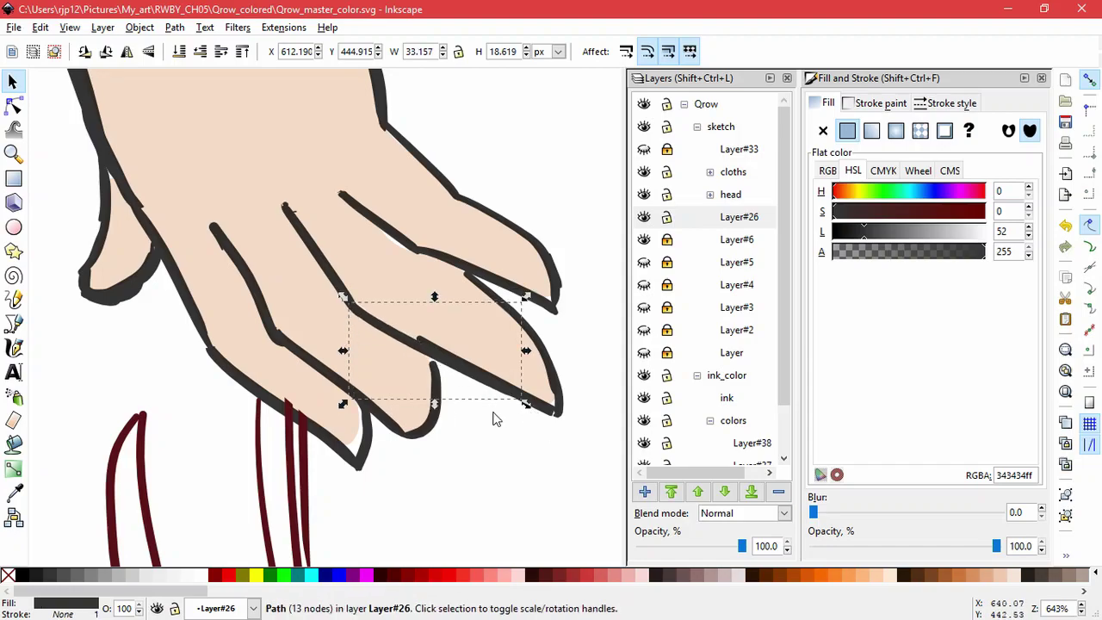
left_click(493, 414)
left_click(13, 106)
left_click(434, 352)
left_click(13, 82)
left_click_drag(408, 331, 406, 342)
left_click(385, 327, "shift")
left_click_drag(561, 422, 564, 414)
- Extend the third finger's upper ink stroke into the finger gap and shorten its tip stroke to meet the lower edge
left_click(475, 269)
left_click(540, 352)
left_click(482, 290)
left_click_drag(458, 268, 451, 259)
left_click(558, 411)
left_click_drag(568, 423, 561, 405)
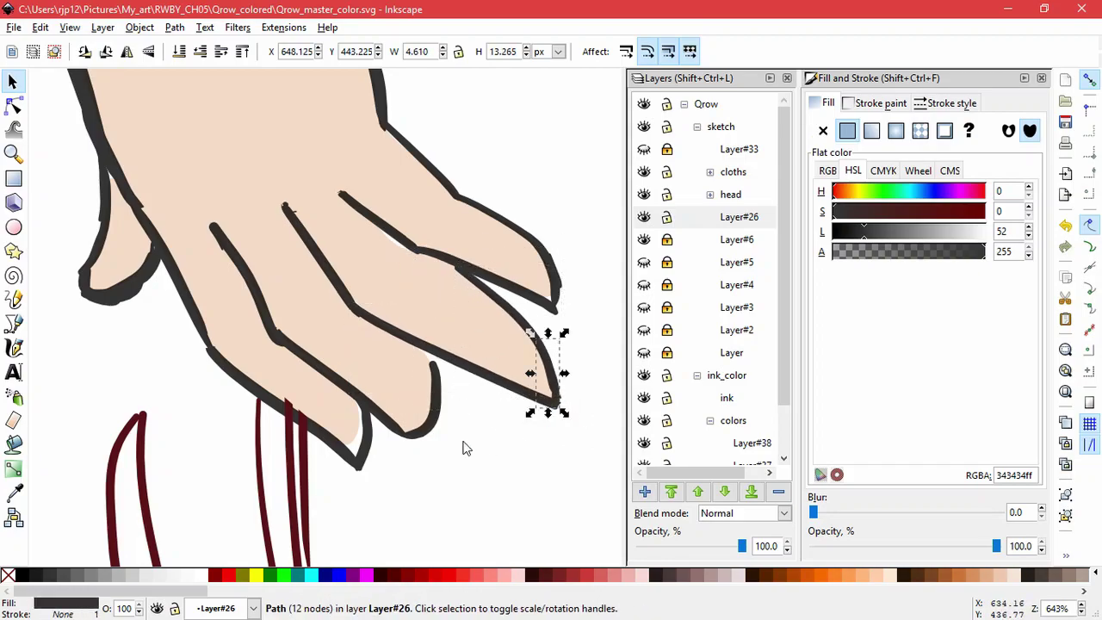
- Shorten the second fingertip's ink stroke and place a copy of the outer crease stroke along that finger's upper edge
left_click(435, 384)
mouse_move(447, 362)
left_mouse_down()
mouse_move(442, 353)
mouse_move(445, 374)
mouse_move(443, 361)
left_mouse_up()
left_click(485, 387)
left_click(387, 227)
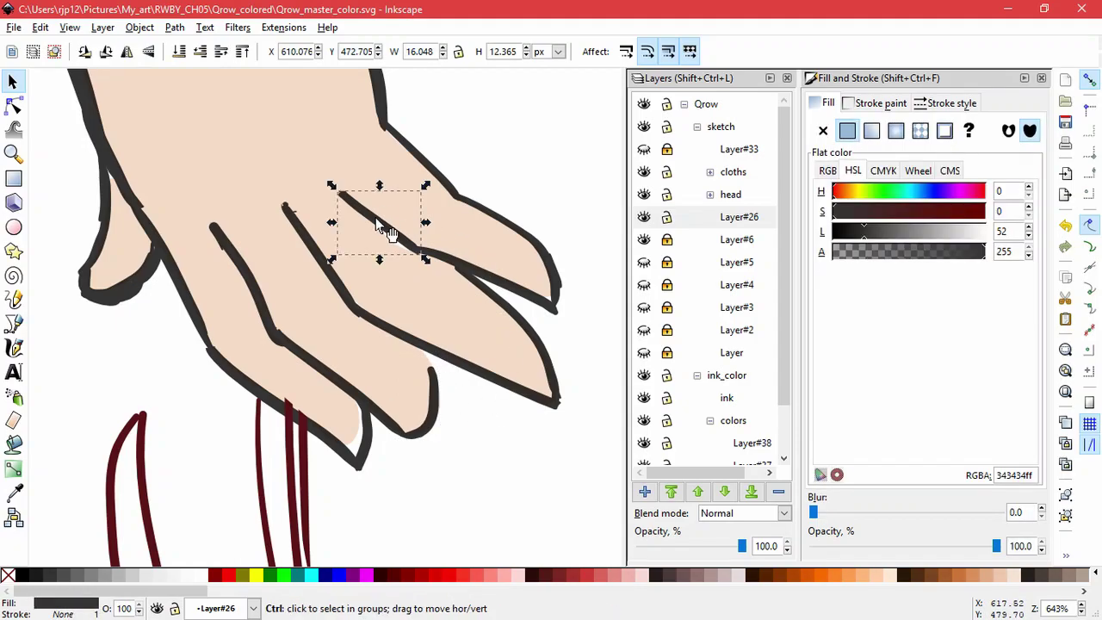
left_click_drag(387, 227, 428, 358)
- Try resizing and skewing the second fingertip's ink stroke to fit the new upper edge stroke
left_click(437, 386)
left_click(430, 437)
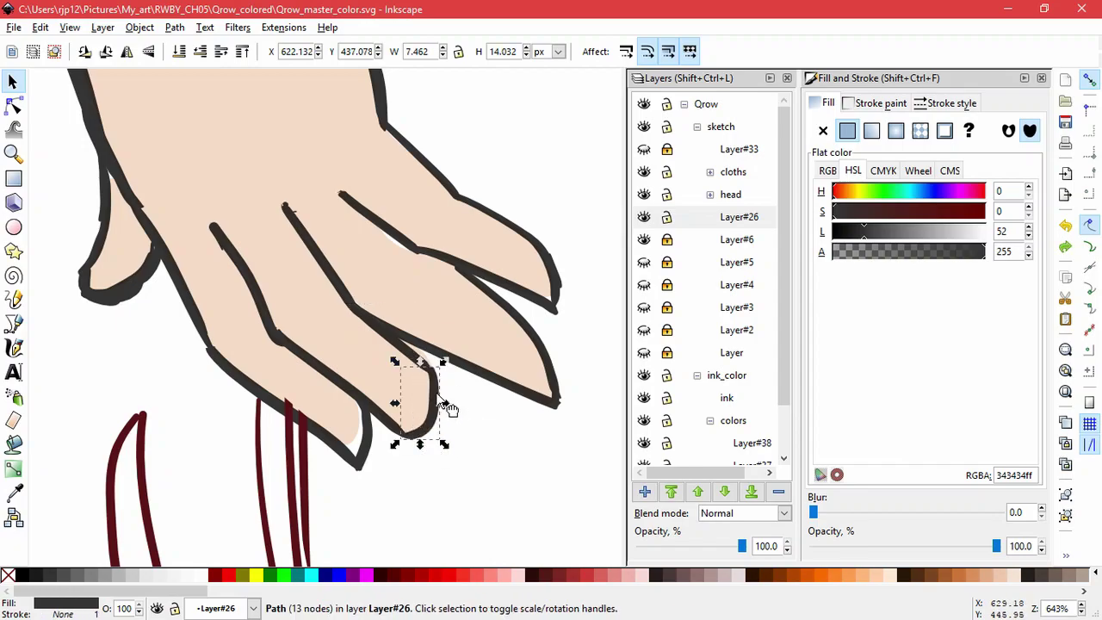
left_click_drag(446, 401, 453, 432)
left_click(455, 437)
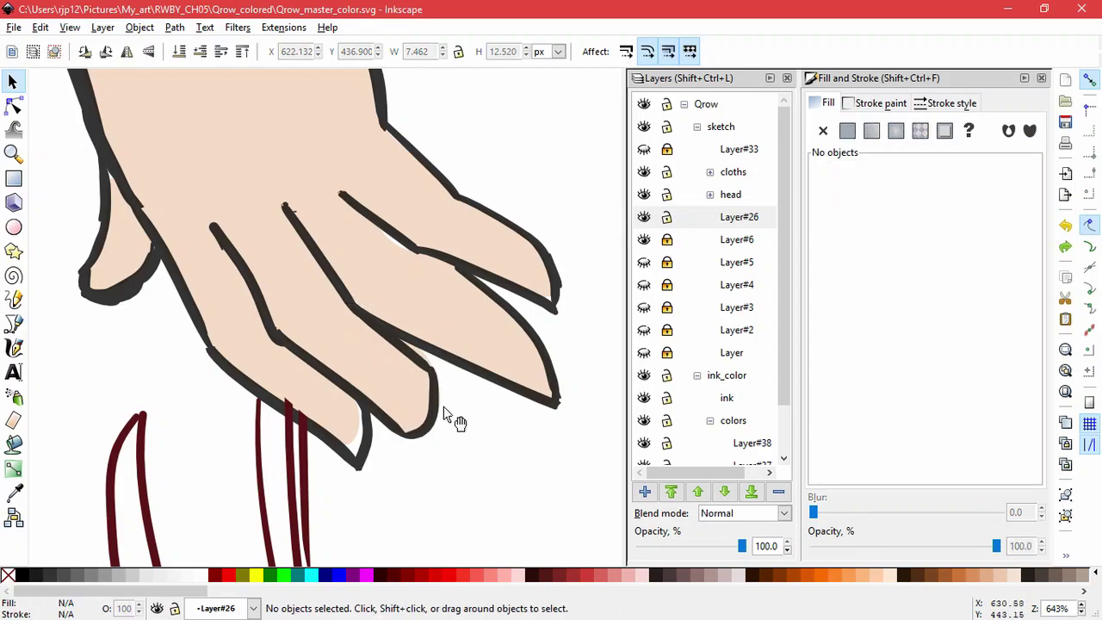
left_click(442, 379)
mouse_move(447, 401)
left_mouse_down()
mouse_move(447, 414)
mouse_move(450, 402)
left_mouse_up()
left_click_drag(416, 445, 408, 445)
key("z")
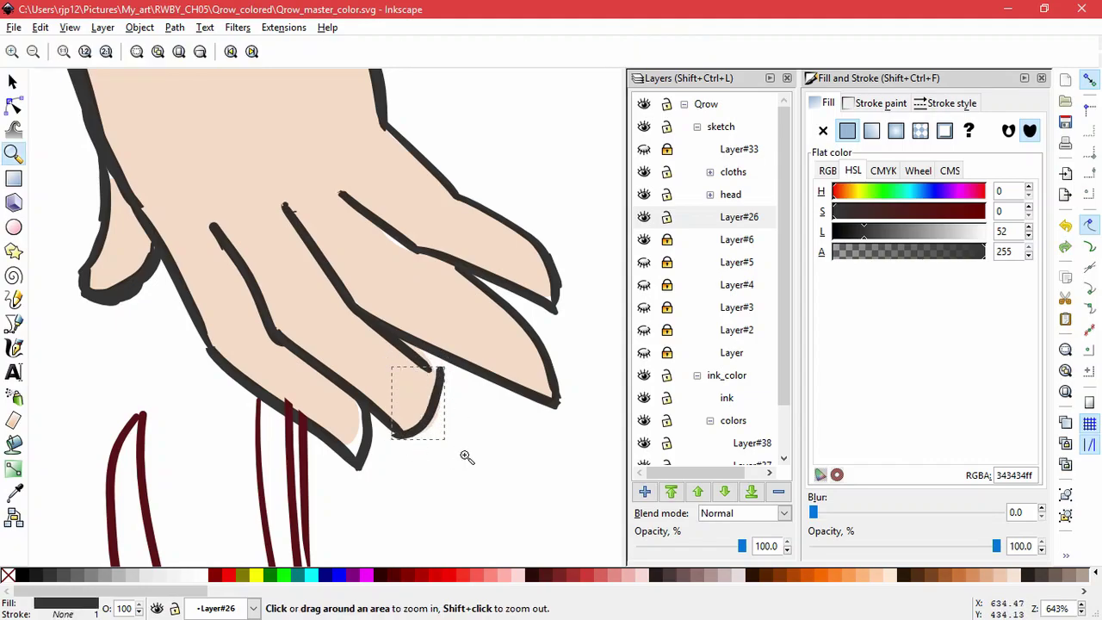
key("ctrl+z")
- Check the whole hanging hand and lock the colors group
left_click(506, 433)
scroll(479, 385, "down", 1)
left_click(13, 82)
left_click(487, 478)
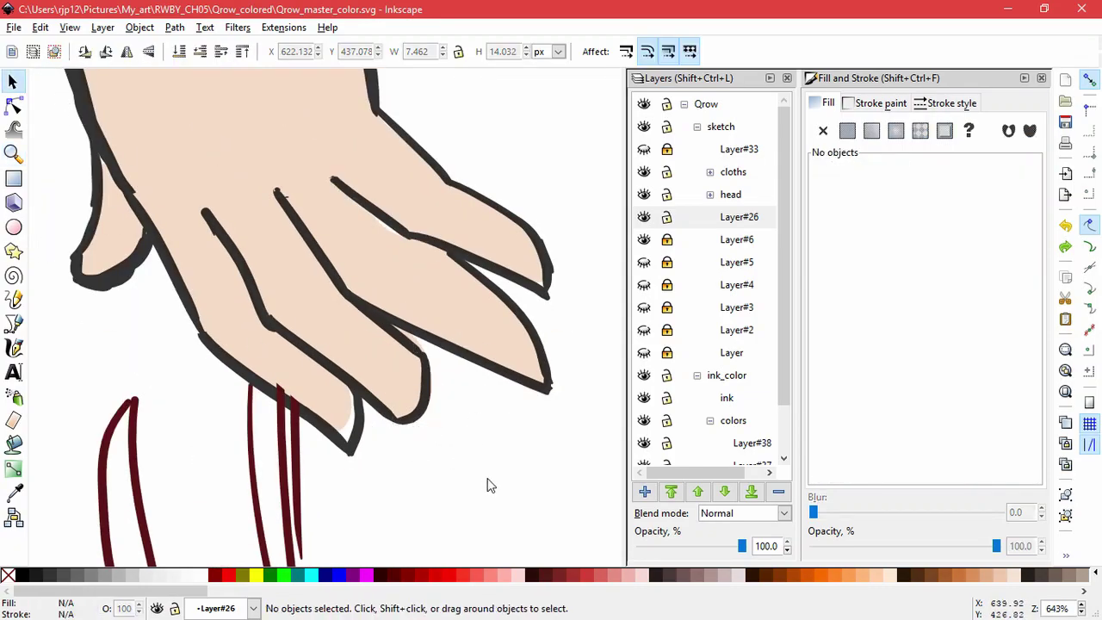
scroll(484, 428, "down", 4)
left_click_drag(508, 434, 550, 461)
scroll(553, 445, "up", 2)
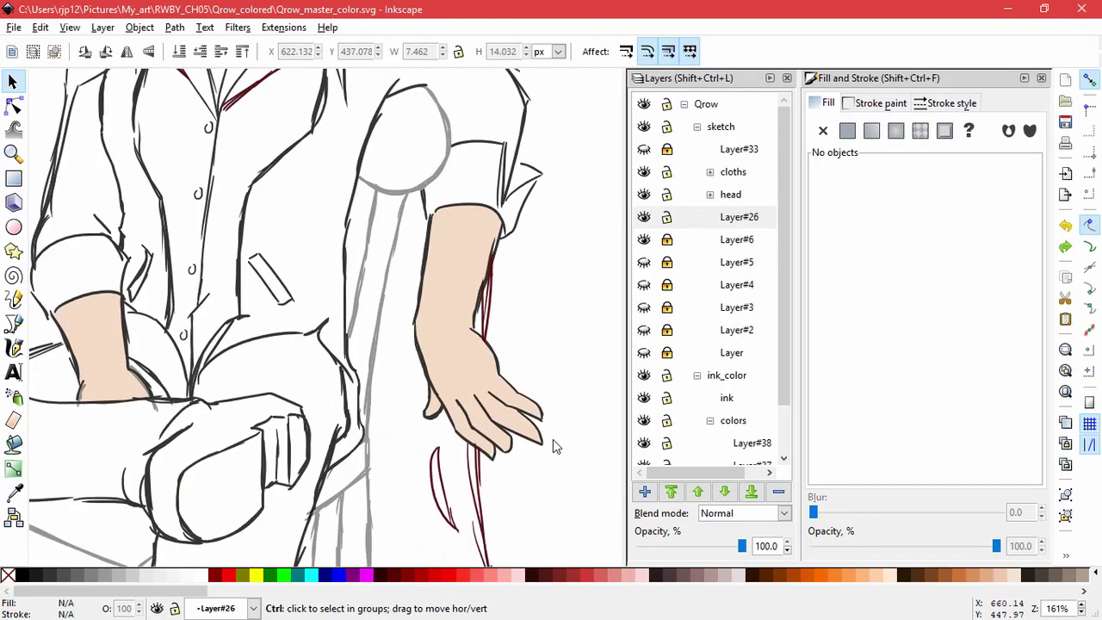
left_click(530, 441)
scroll(518, 463, "up", 2)
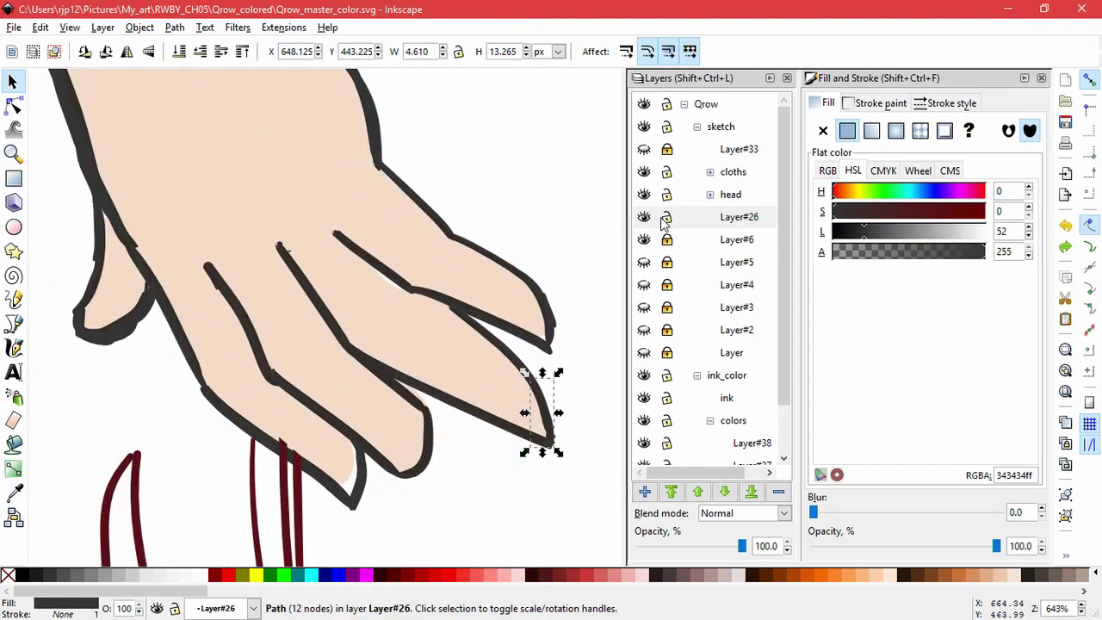
scroll(663, 222, "down", 2)
left_click(666, 364)
- Try shrinking the third finger's four outline strokes together and stretching its upper stroke back to the finger gap
left_click(508, 484)
mouse_move(569, 423)
left_mouse_down()
mouse_move(548, 389)
mouse_move(553, 398)
left_mouse_up()
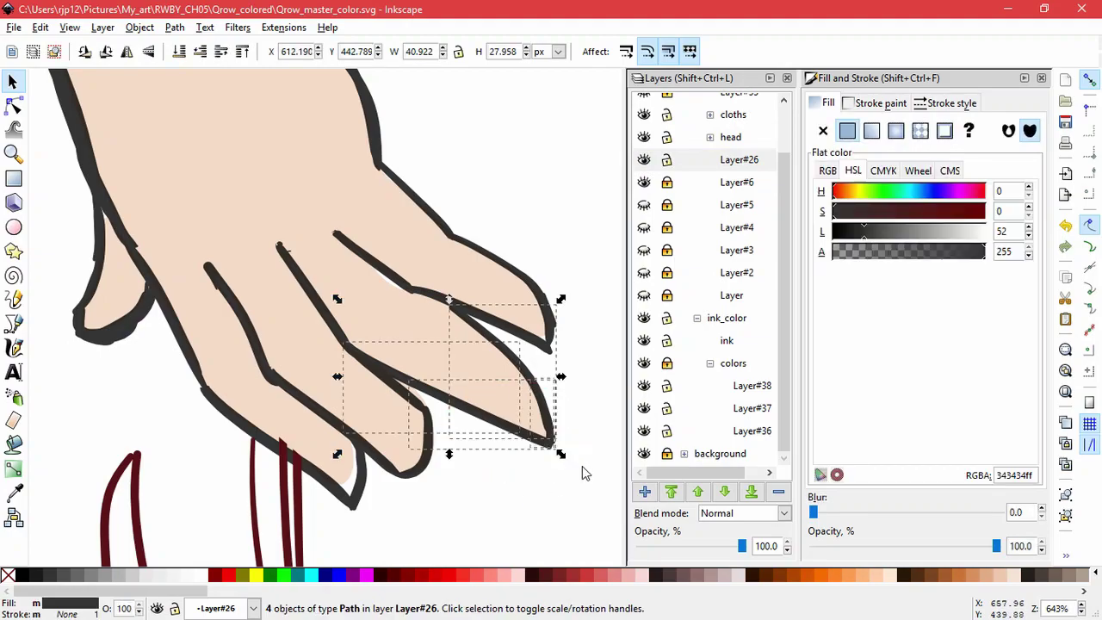
left_click_drag(563, 453, 506, 428)
key("Escape")
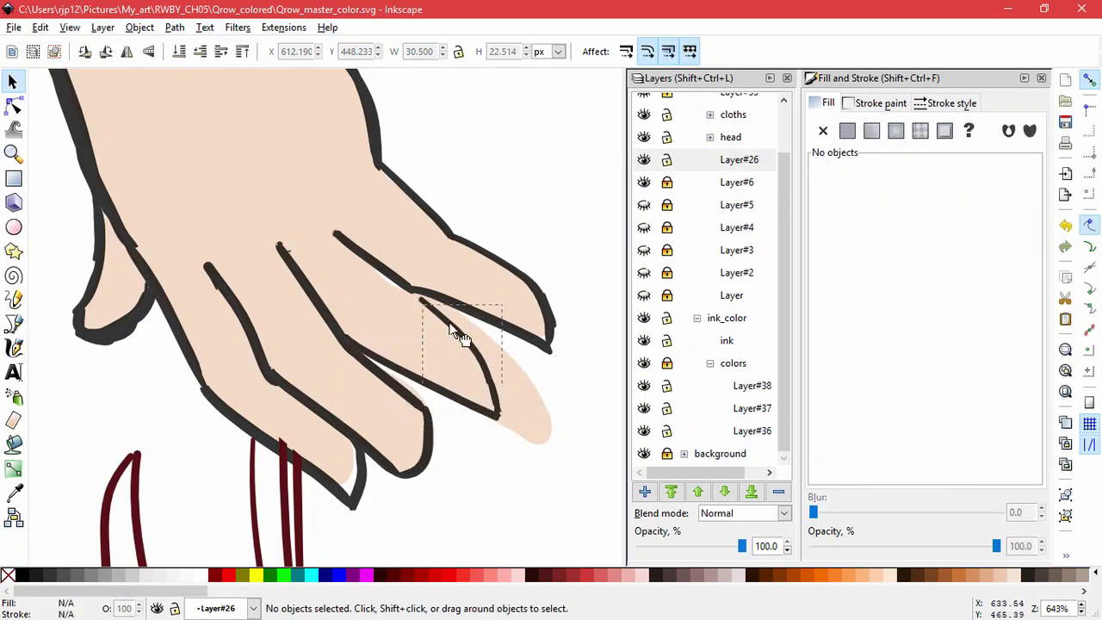
left_click(437, 314)
mouse_move(482, 403)
left_mouse_down()
mouse_move(497, 398)
mouse_move(455, 324)
mouse_move(503, 403)
left_mouse_up()
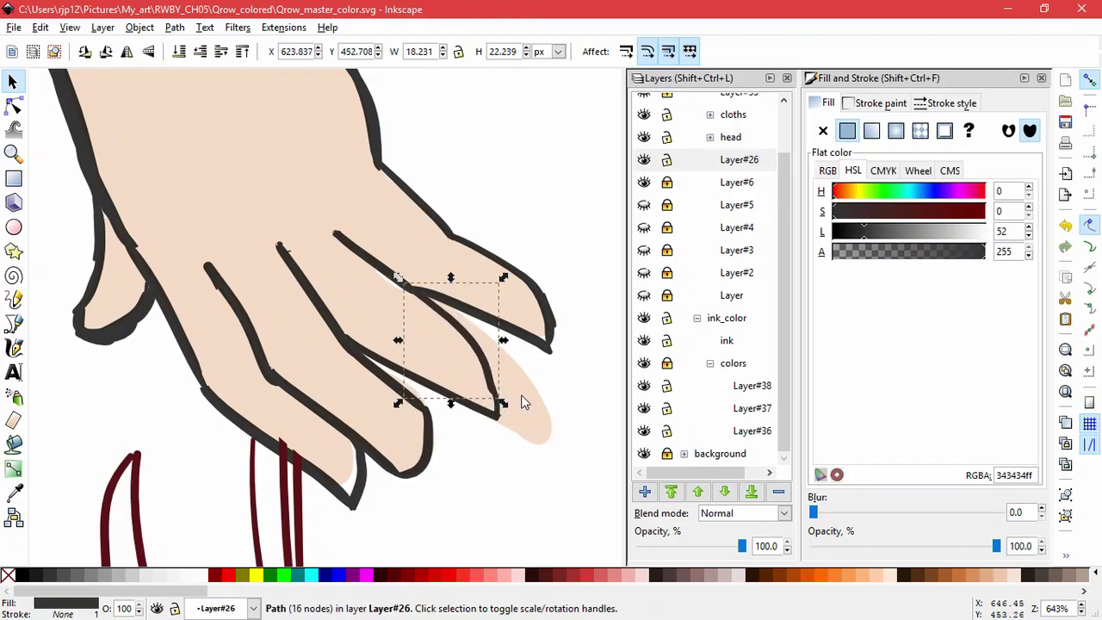
- Undo the resizing of the third finger's ink strokes
key("ctrl+z")
key("ctrl+z")
key("ctrl+z")
key("ctrl+z")
key("ctrl+z")
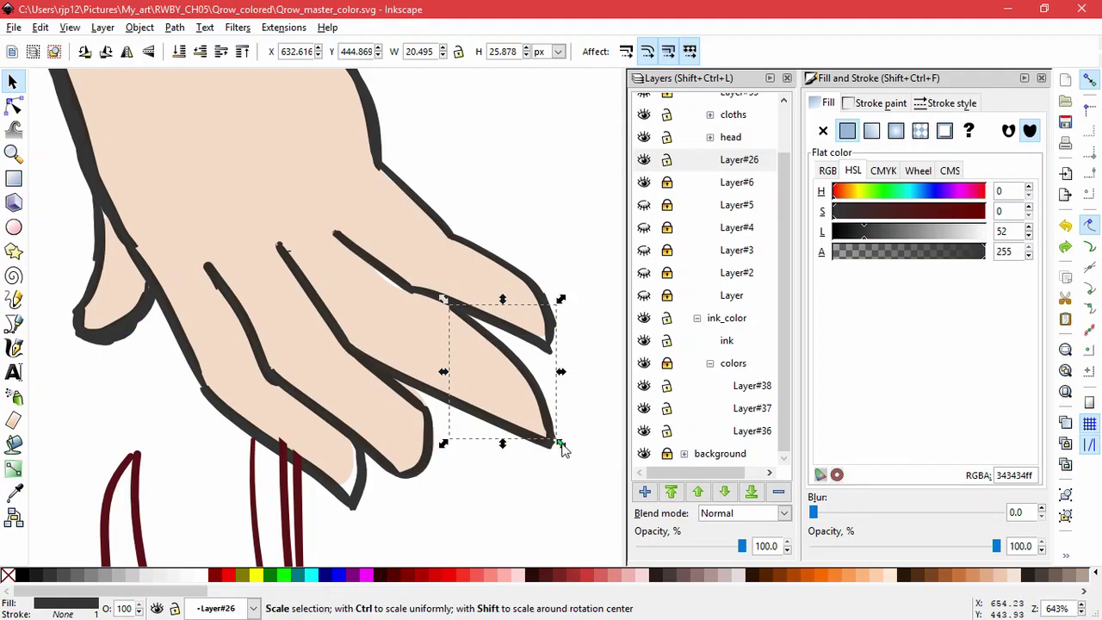
- Shorten the third finger by moving its outline strokes toward the knuckle and stretching the upper stroke to the finger gap
left_click(589, 489)
left_click_drag(591, 492, 564, 441)
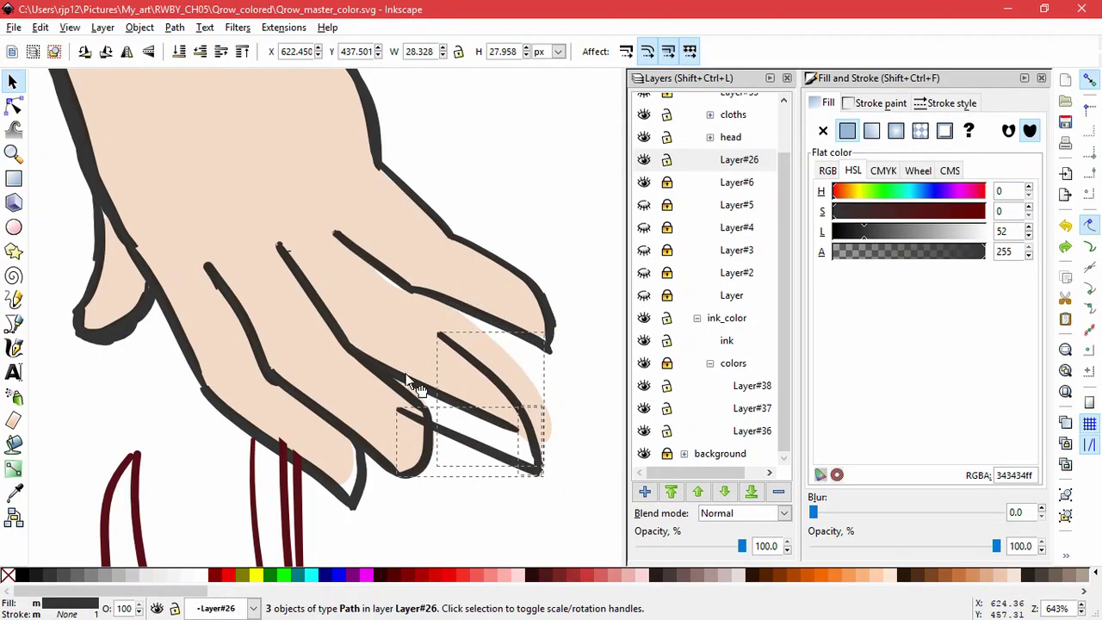
left_click(485, 473)
mouse_move(558, 476)
left_mouse_down()
mouse_move(565, 462)
mouse_move(529, 421)
left_mouse_up()
left_click(481, 329)
left_click(470, 324)
left_click_drag(432, 302, 410, 294)
left_click(546, 456)
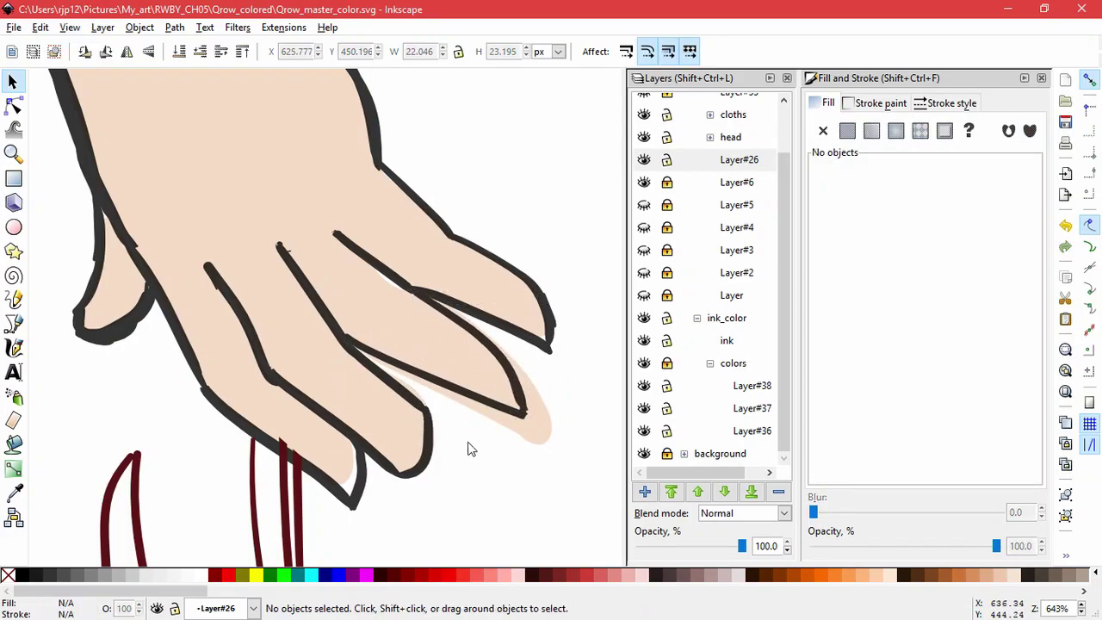
- Adjust the outermost finger's lower ink stroke so it joins the crease stroke at the finger gap
left_click(409, 293)
left_click_drag(417, 301, 399, 294)
left_click(413, 293)
left_click(532, 469)
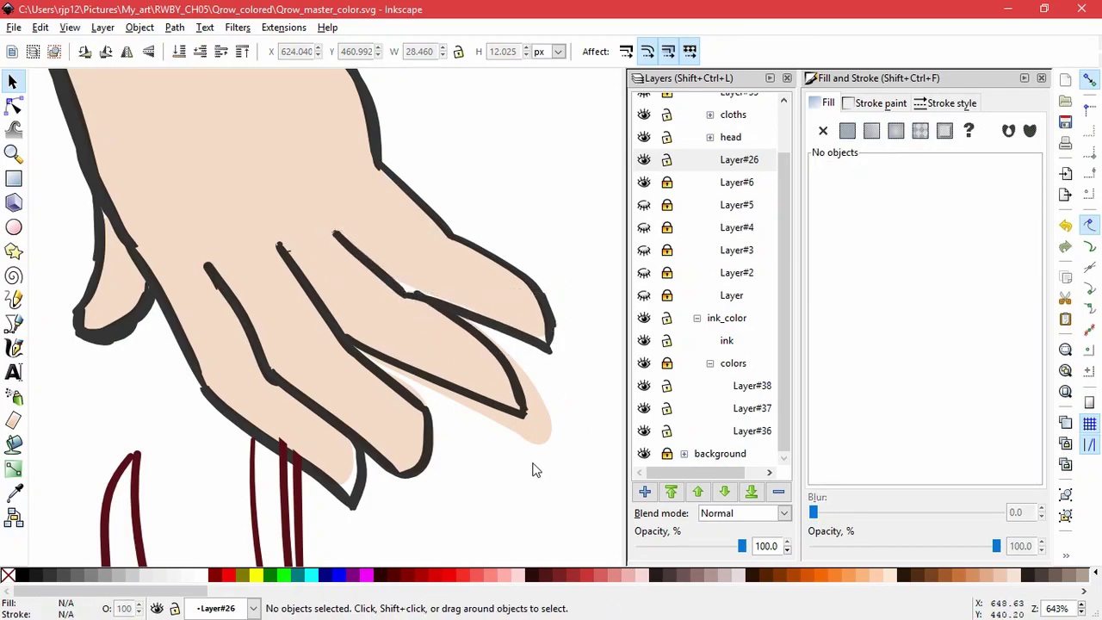
- Select the hand's skin fill and move its third finger nodes onto the shortened ink outline
left_click(328, 219)
key("n")
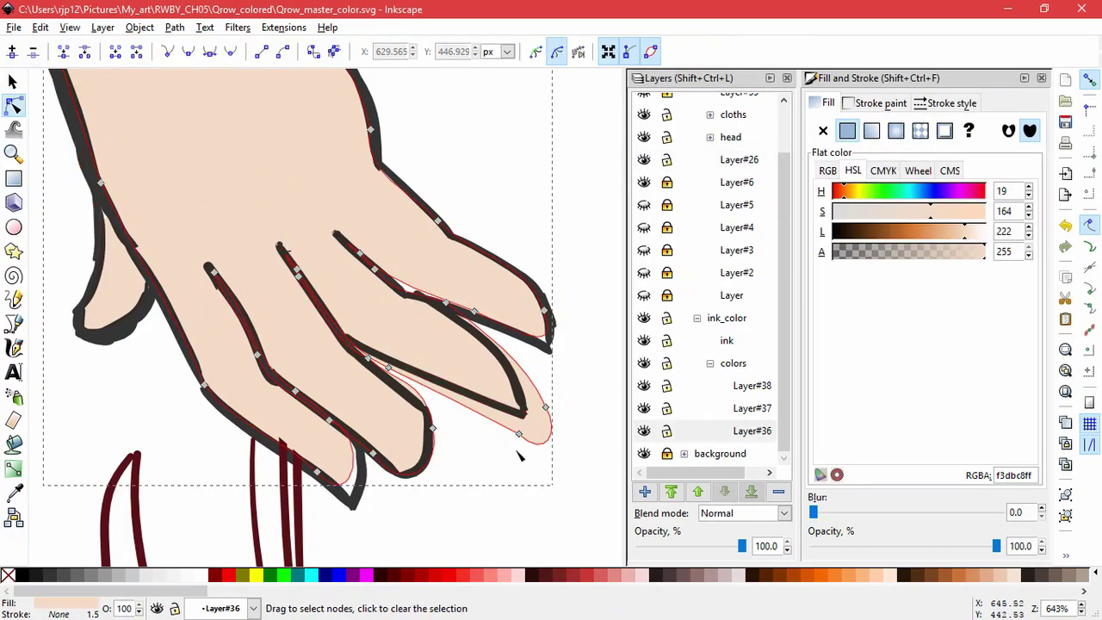
mouse_move(370, 365)
left_mouse_down()
mouse_move(337, 353)
mouse_move(376, 354)
left_mouse_up()
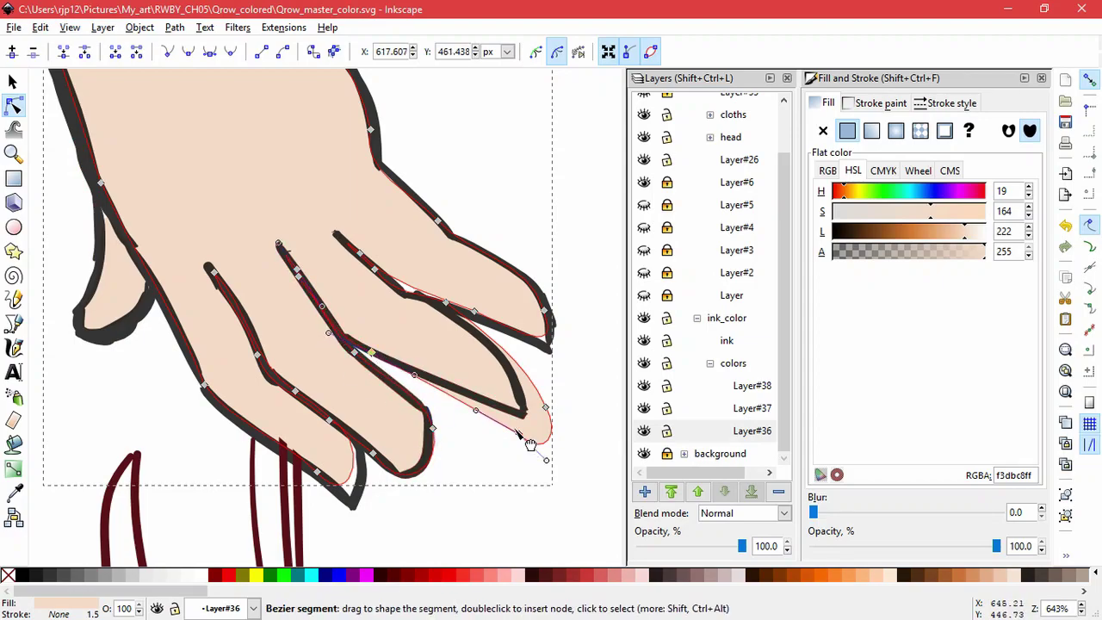
mouse_move(518, 433)
left_mouse_down()
mouse_move(475, 391)
mouse_move(508, 417)
mouse_move(519, 390)
left_mouse_up()
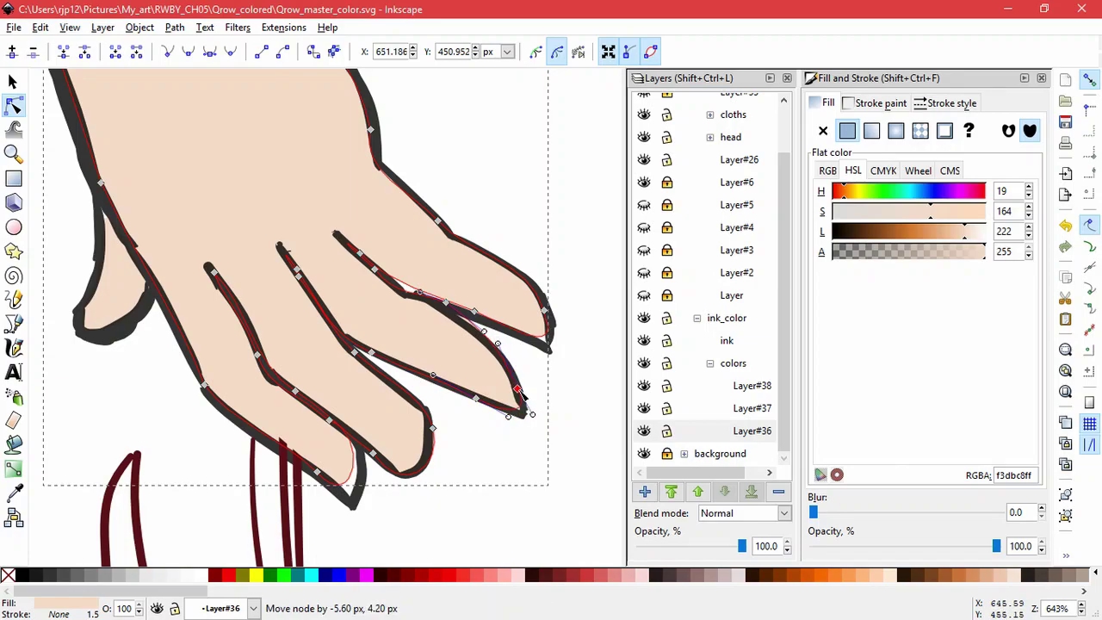
- Delete the skin fill's extra crease nodes beside the outermost finger and reshape that finger's lower edge to follow the ink
left_click_drag(345, 229, 385, 277)
key("Delete")
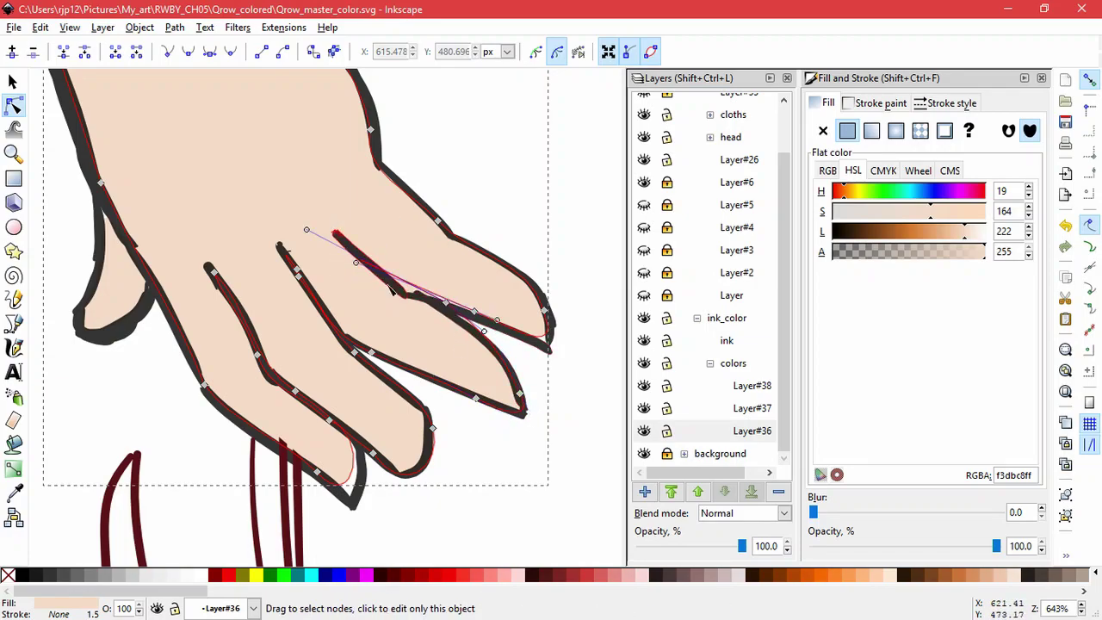
left_click_drag(307, 229, 398, 267)
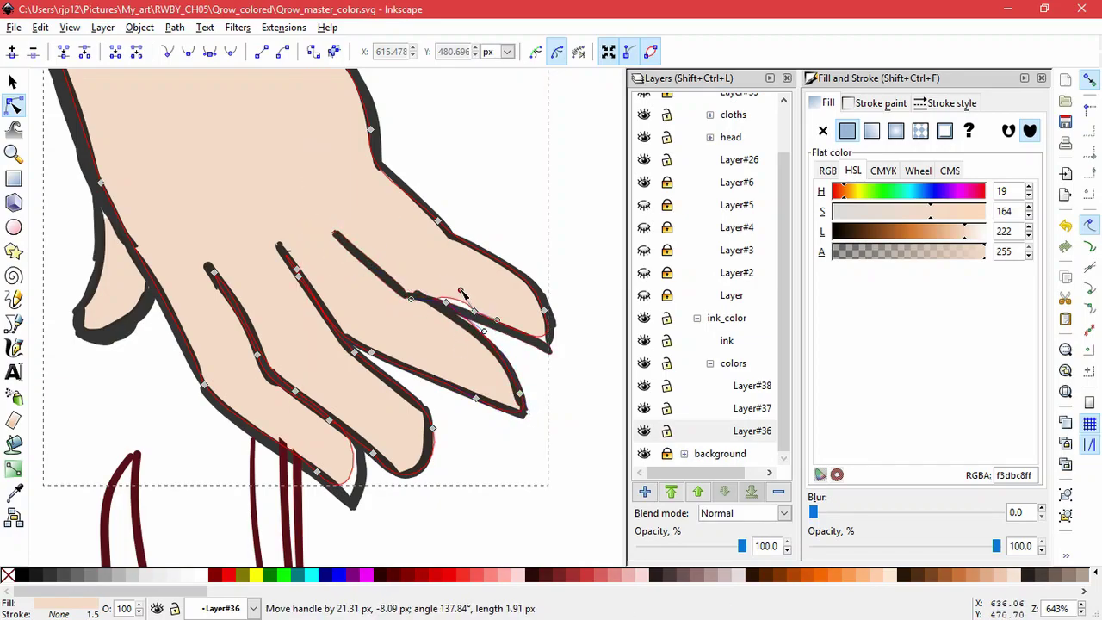
left_click_drag(428, 286, 523, 341)
left_click(262, 51)
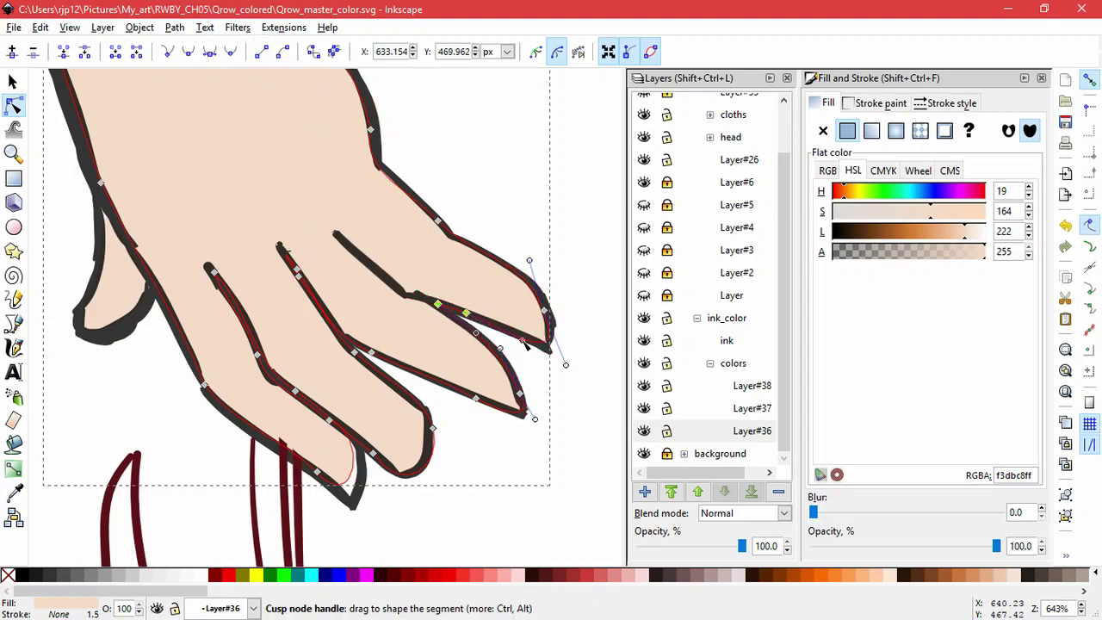
double_click(564, 408)
- Move the first finger's tip node onto the ink and delete the fill nodes running along the first two finger creases
left_click(333, 467)
left_click_drag(317, 472, 333, 488)
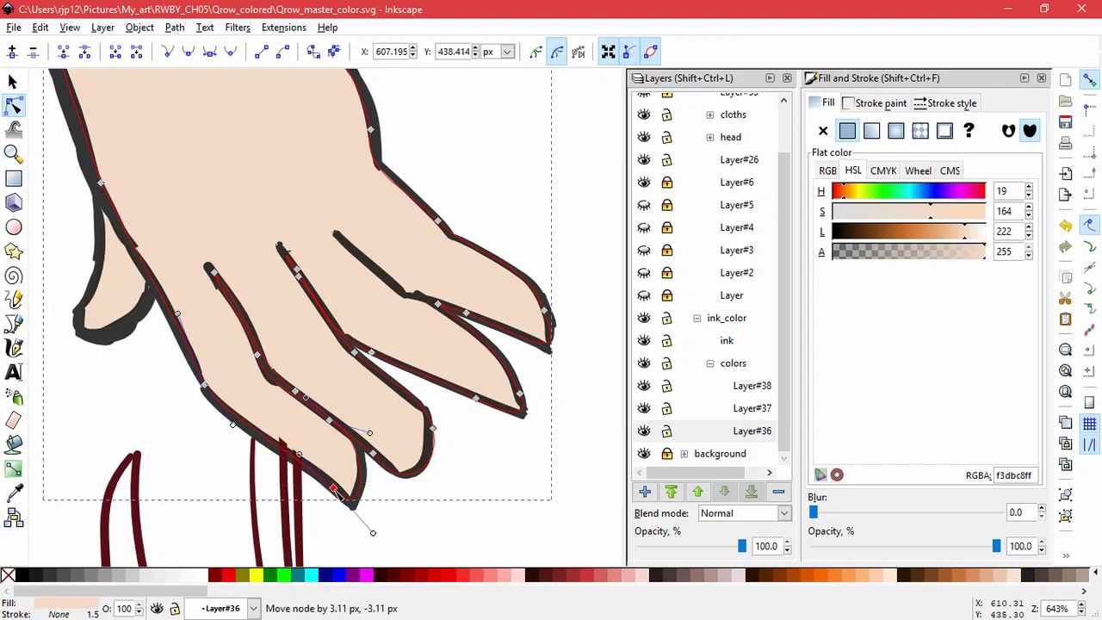
left_click_drag(202, 257, 280, 366)
key("Delete")
left_click_drag(255, 229, 315, 302)
key("Delete")
- Try to delete the fill nodes at the gaps on both sides of the second finger, and undo the deletions
left_click_drag(339, 369, 386, 337)
key("Delete")
left_click_drag(266, 374, 346, 440)
key("Delete")
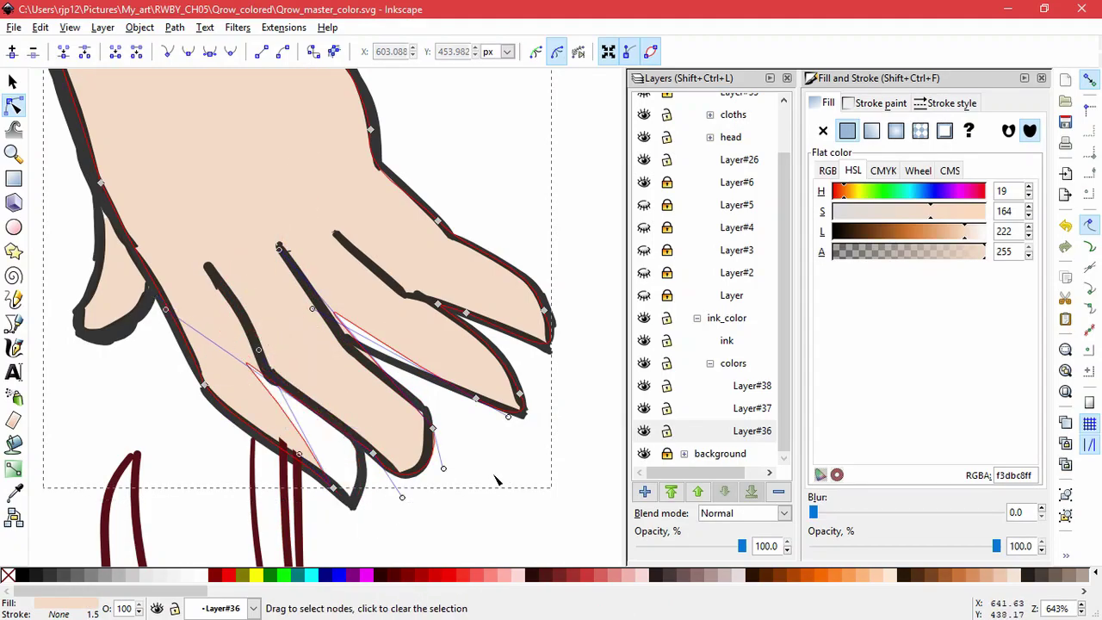
key("ctrl+z")
key("ctrl+z")
- Delete the fill nodes between the first and second fingers and reshape the gap to follow the first fingertip's ink
left_click_drag(296, 350, 348, 446)
mouse_move(263, 371)
left_mouse_down()
mouse_move(341, 410)
mouse_move(288, 215)
mouse_move(319, 380)
left_mouse_up()
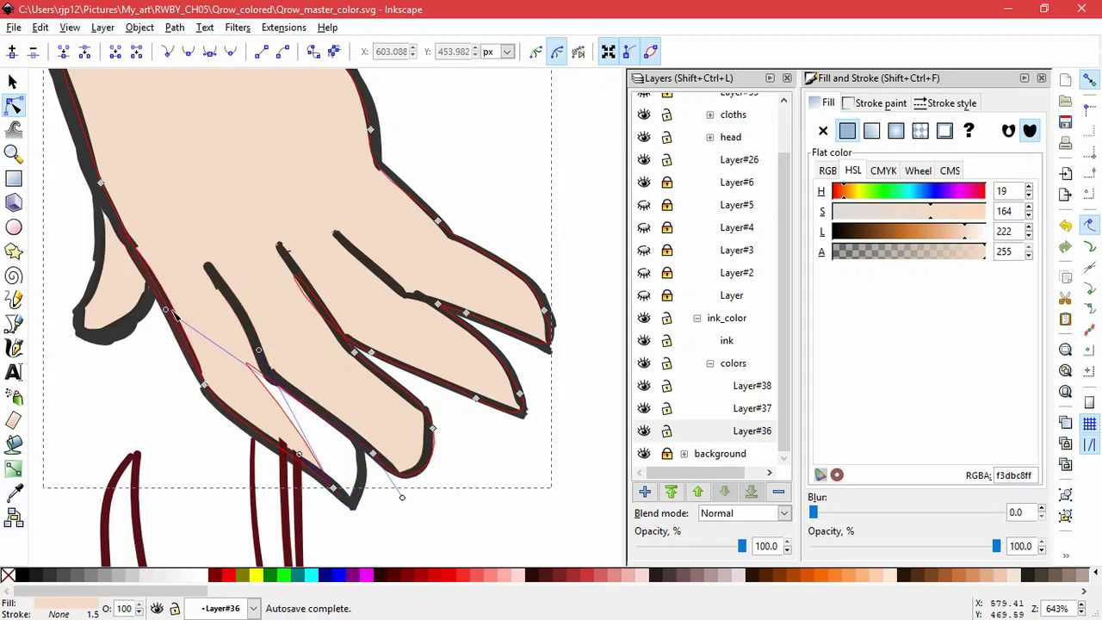
left_click_drag(175, 315, 383, 484)
left_click_drag(266, 360, 353, 516)
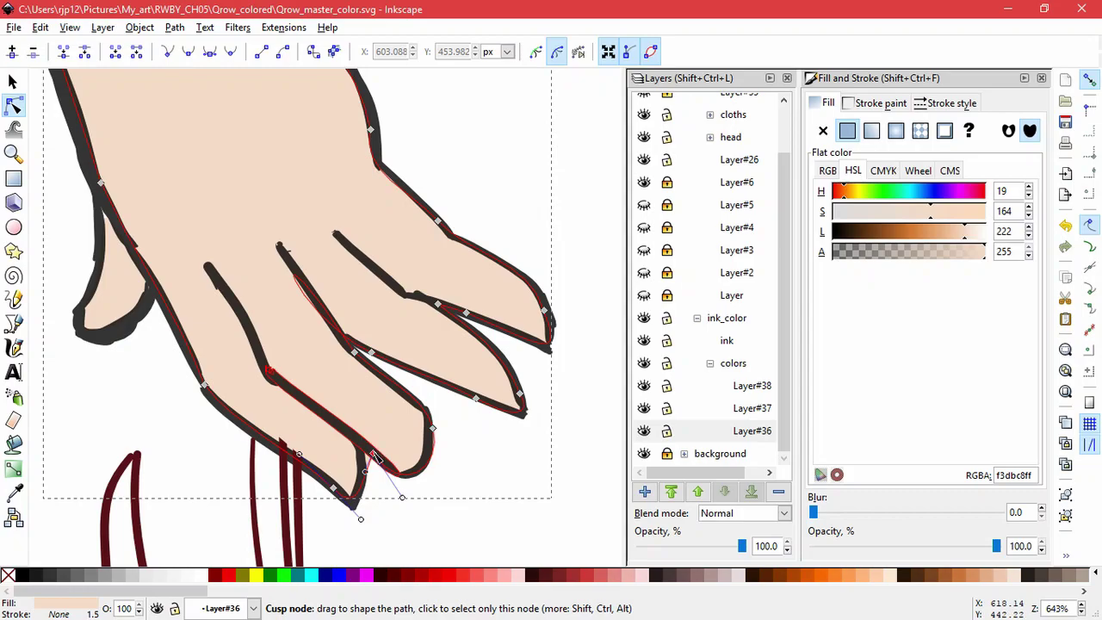
left_click_drag(372, 454, 353, 460)
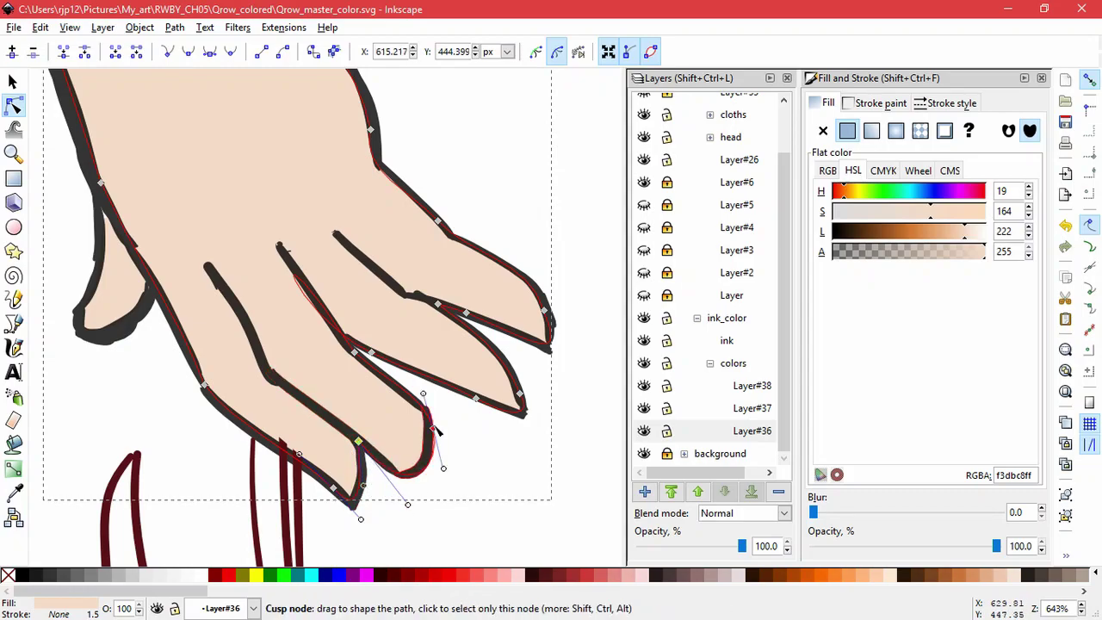
- Select the second finger's upper, tip and lower ink strokes together and reduce their height slightly to shorten the finger
left_click(487, 457)
left_click(295, 393)
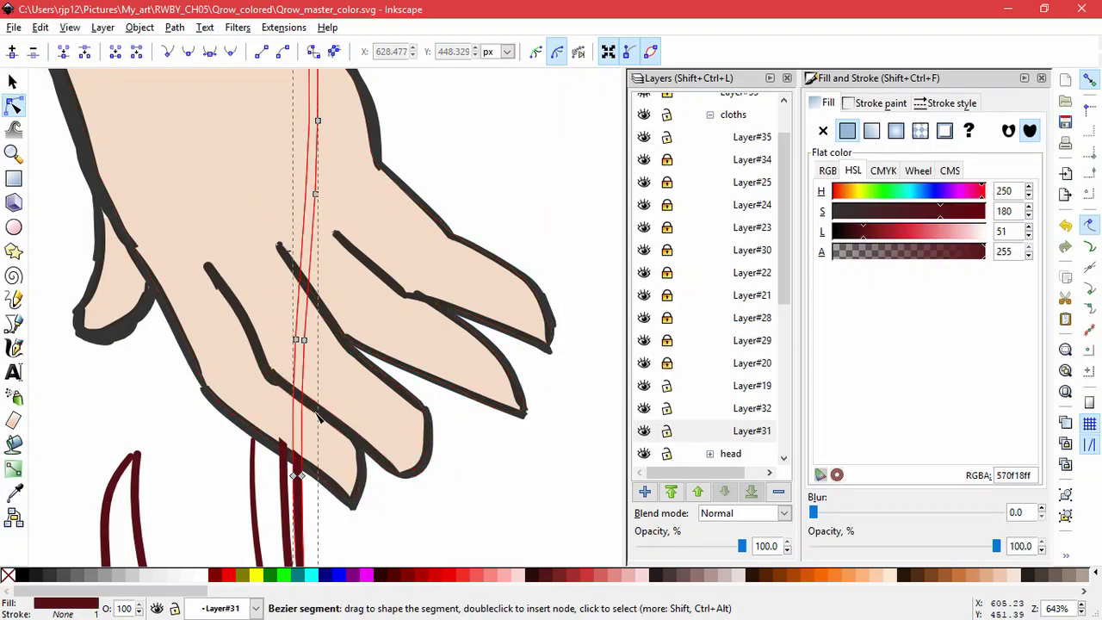
left_click(382, 456)
left_click(428, 454, "shift")
key("s")
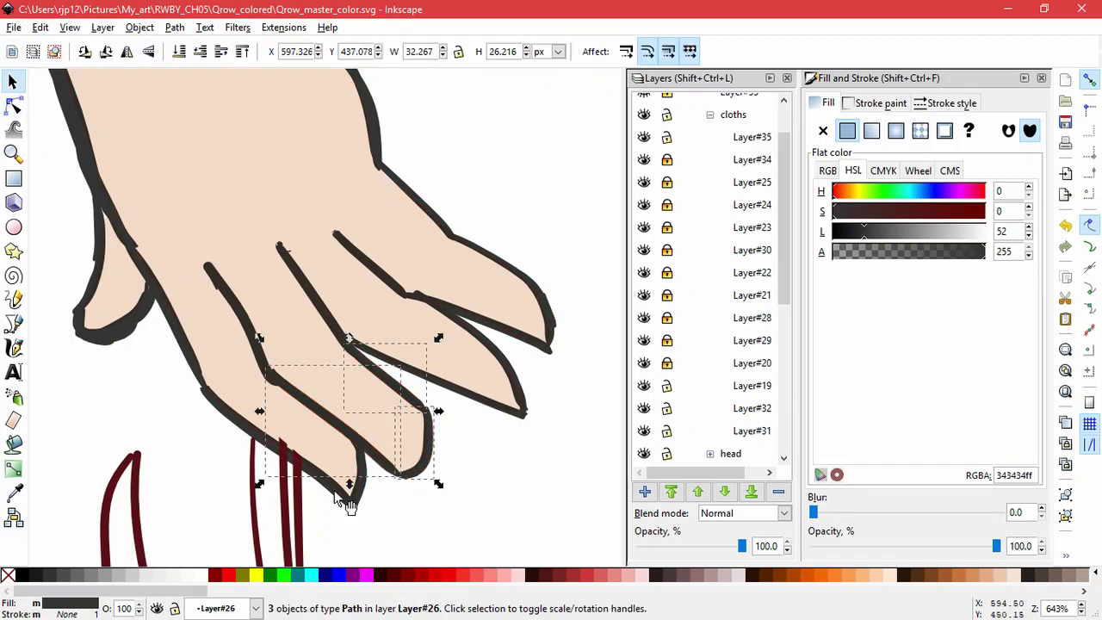
left_click_drag(439, 413, 441, 399)
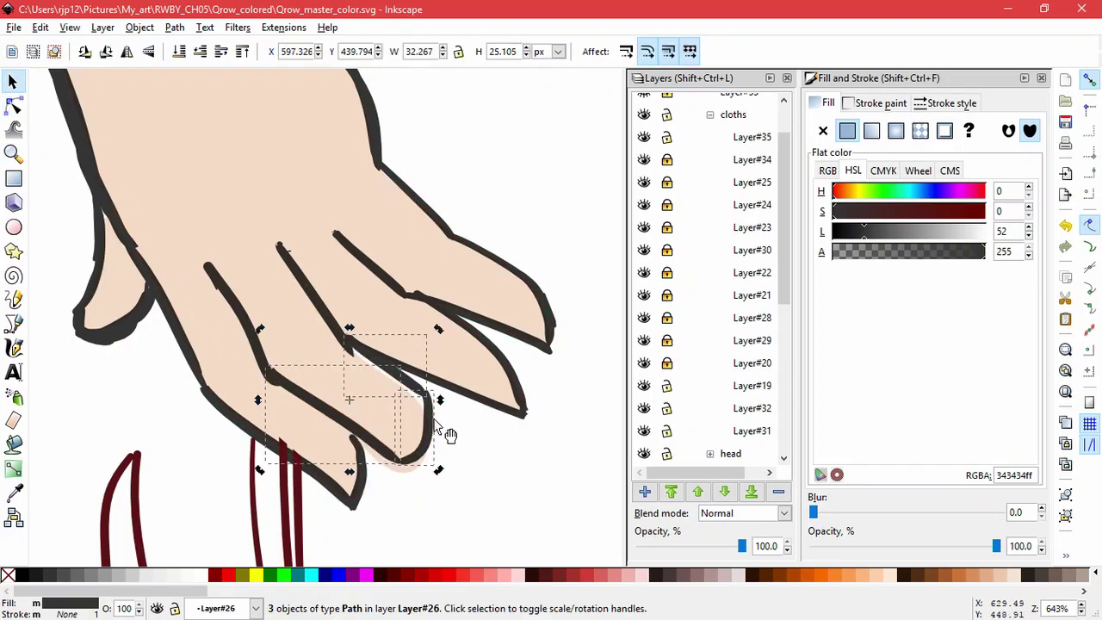
- Move the second finger's upper and tip ink strokes back to the finger gap and adjust the upper stroke's end
key("Escape")
left_click(430, 418)
left_click(408, 379, "shift")
left_click(365, 365)
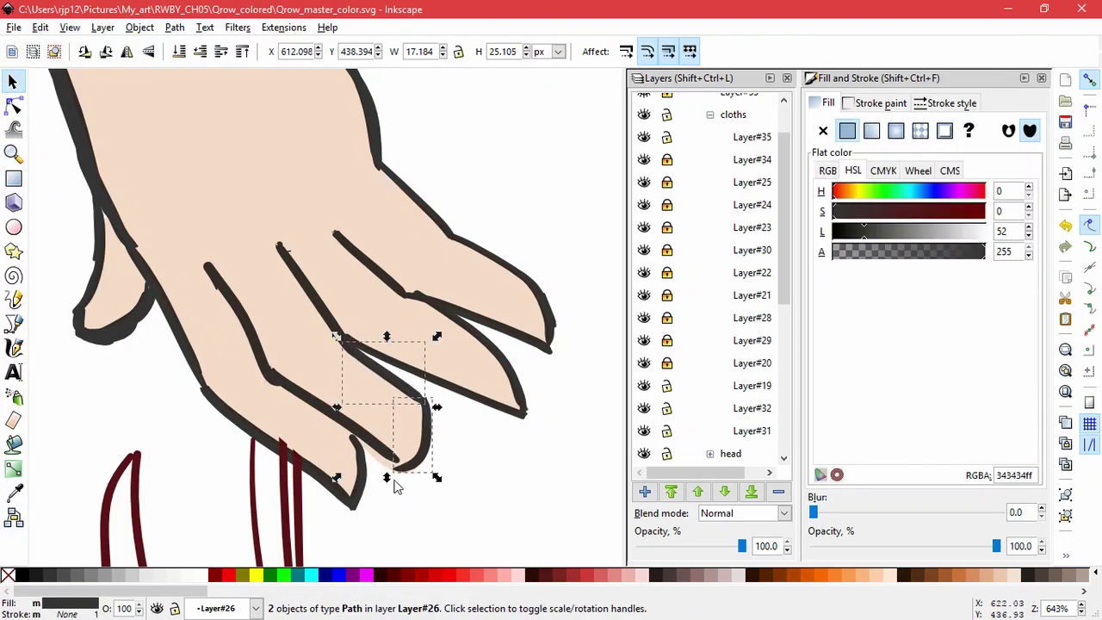
left_click(428, 422, "shift")
left_click(425, 400)
left_click_drag(429, 405, 424, 402)
key("Escape")
- Reshape the second finger's tip ink stroke and stretch the lower stroke between the fingertip and the crease
left_click(428, 426)
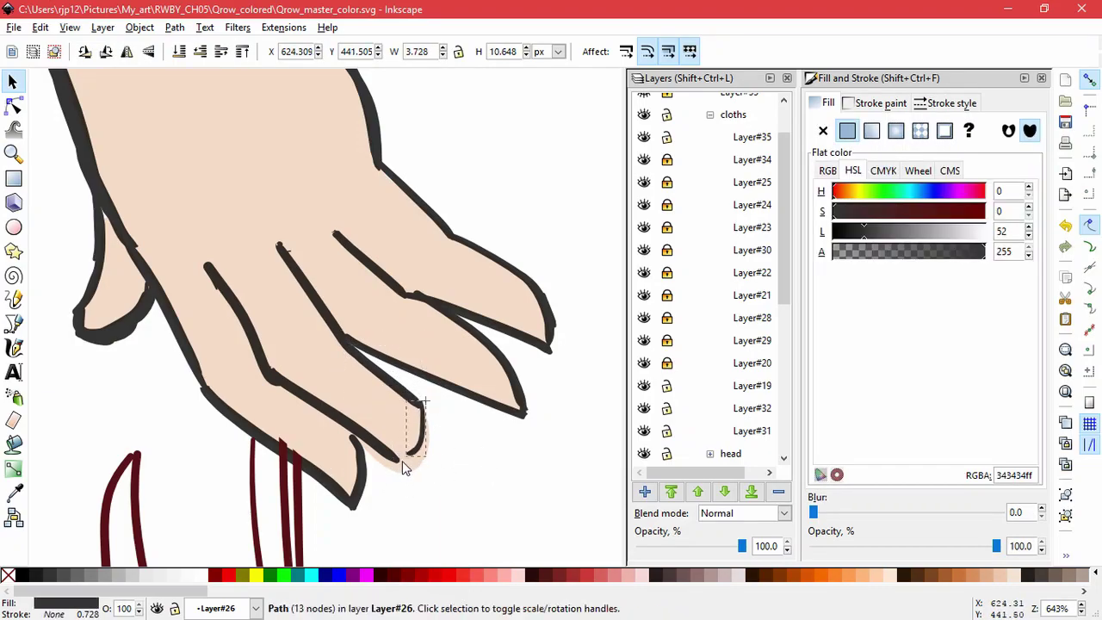
left_click(414, 449)
left_click_drag(398, 465, 427, 475)
left_click(393, 456)
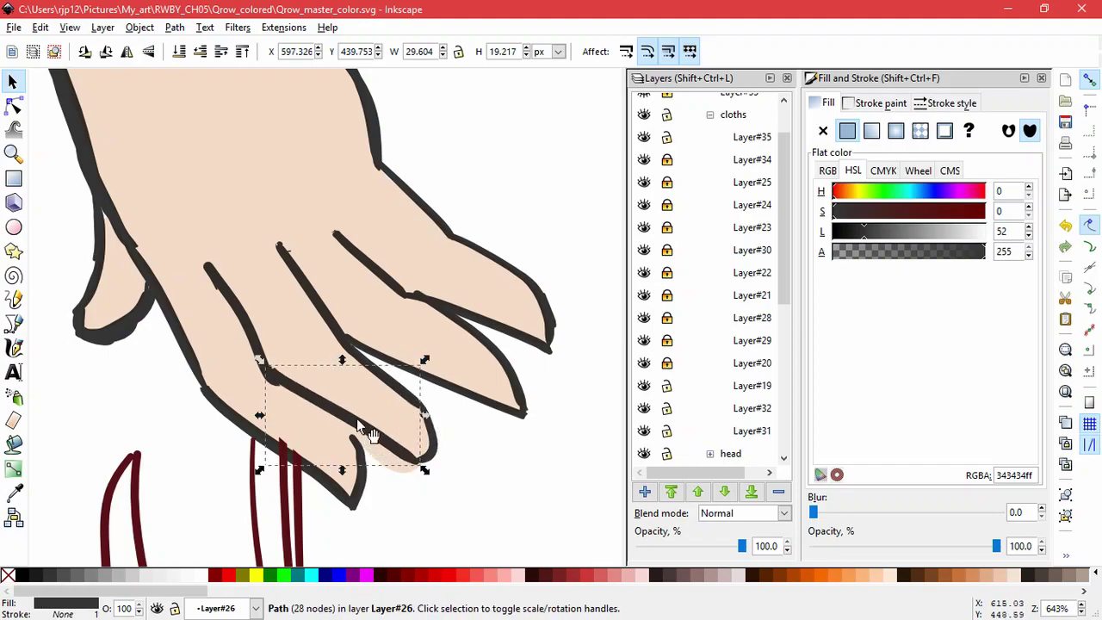
left_click_drag(265, 364, 258, 372)
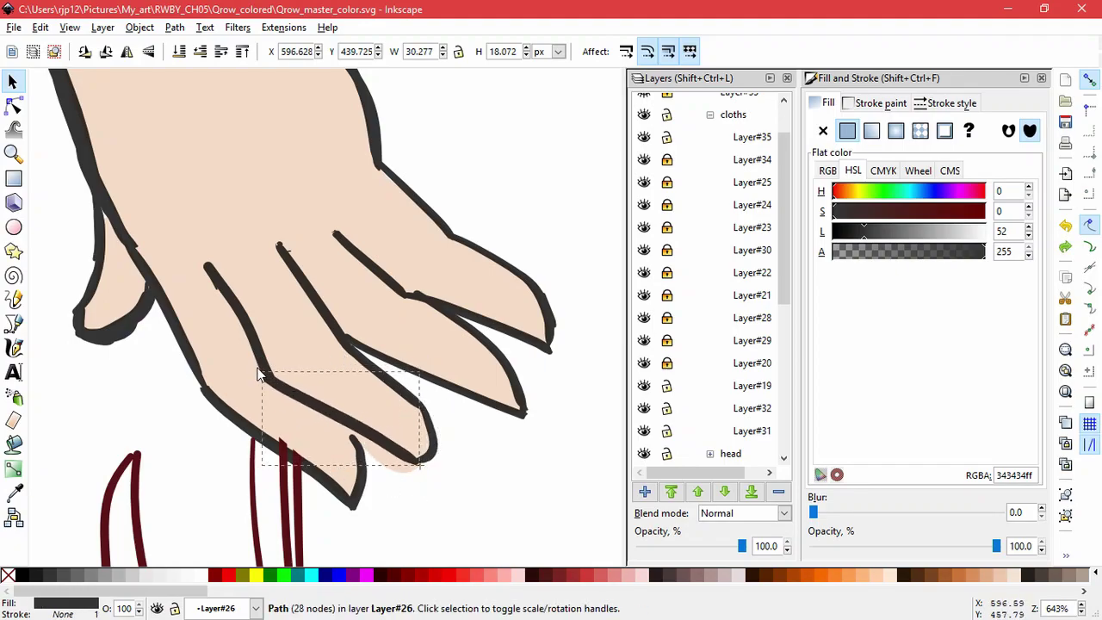
left_click(447, 490)
- Adjust the crease ink stroke above the second finger so it joins the finger's lower stroke
left_click(270, 364)
left_click_drag(288, 386, 291, 390)
left_click(462, 475)
scroll(442, 474, "down", 4)
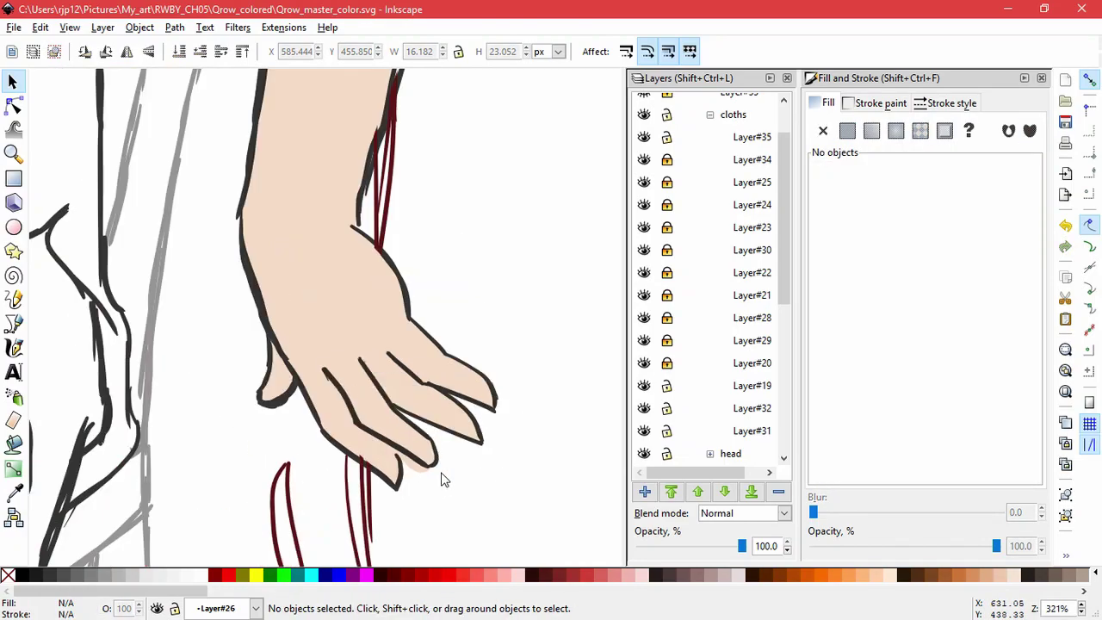
- Reshape the hand's skin fill at the second fingertip by moving its gap node and curve handle onto the ink outline
scroll(450, 475, "up", 5)
double_click(340, 485)
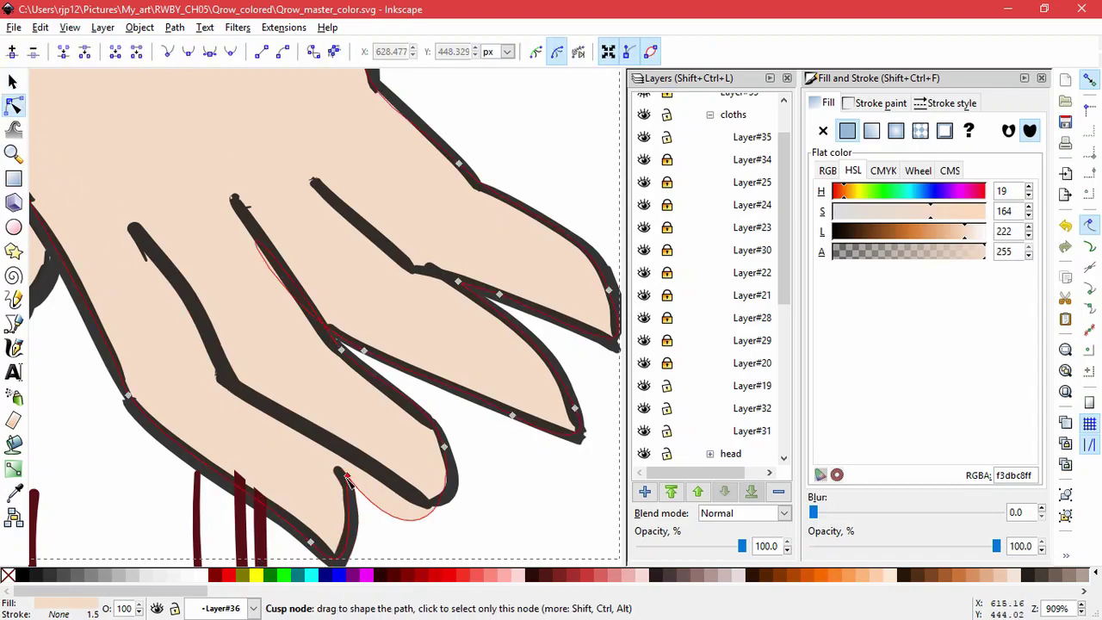
left_click(410, 536)
left_click(330, 445)
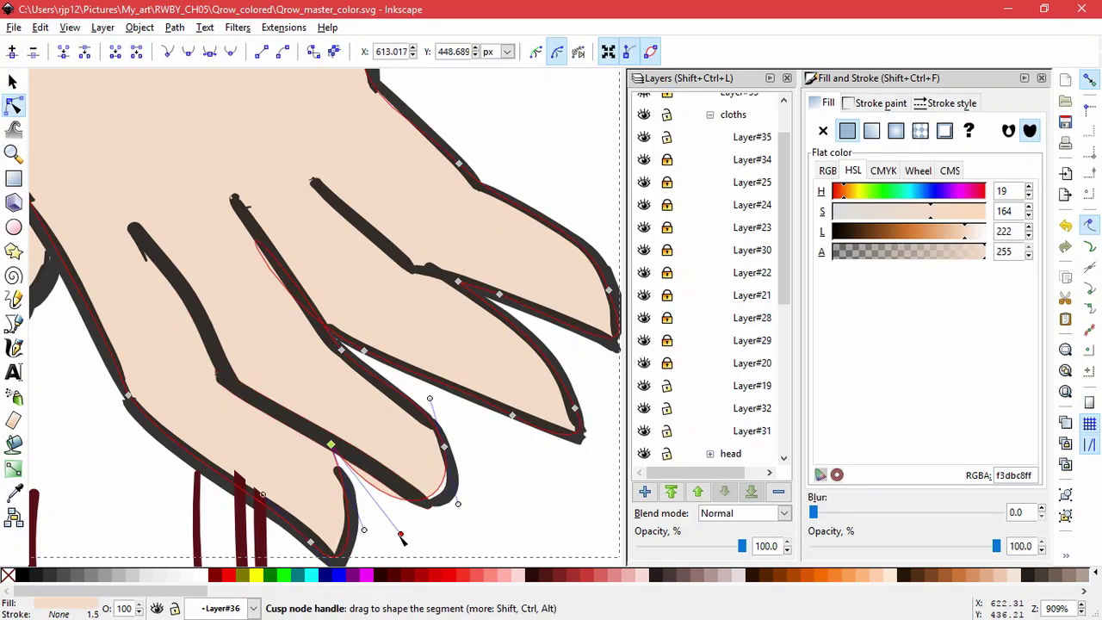
left_click_drag(400, 534, 445, 536)
double_click(521, 514)
scroll(510, 501, "down", 1)
scroll(510, 506, "down", 3)
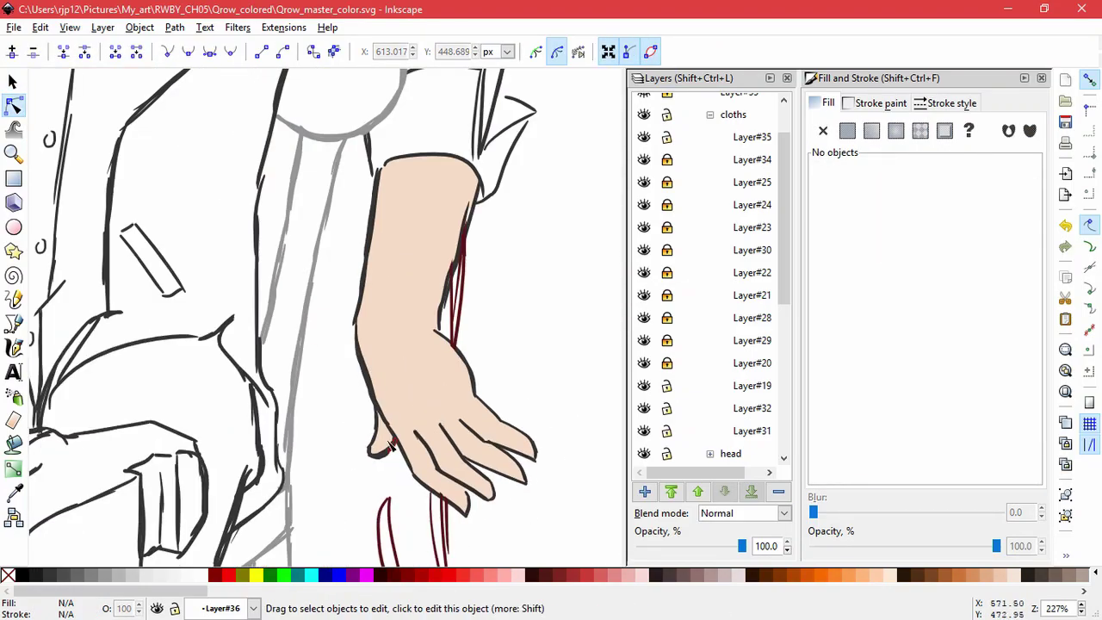
- Combine the thumb's skin fill and the hand's skin fill into one path
left_click(406, 447)
left_click(380, 442)
left_click(445, 436, "shift")
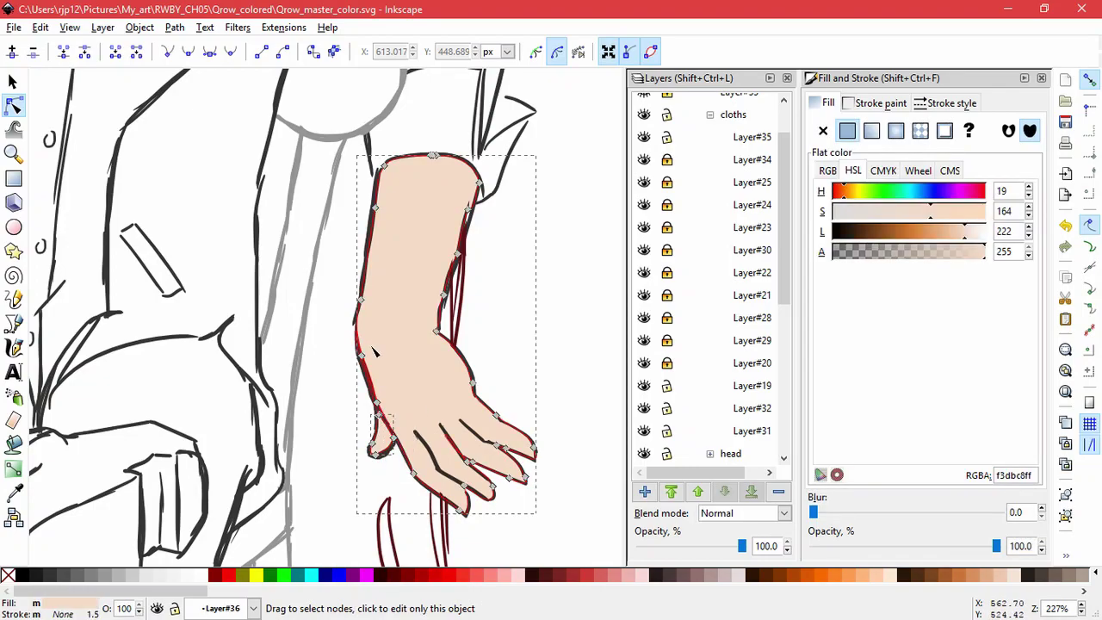
left_click(175, 27)
left_click(263, 254)
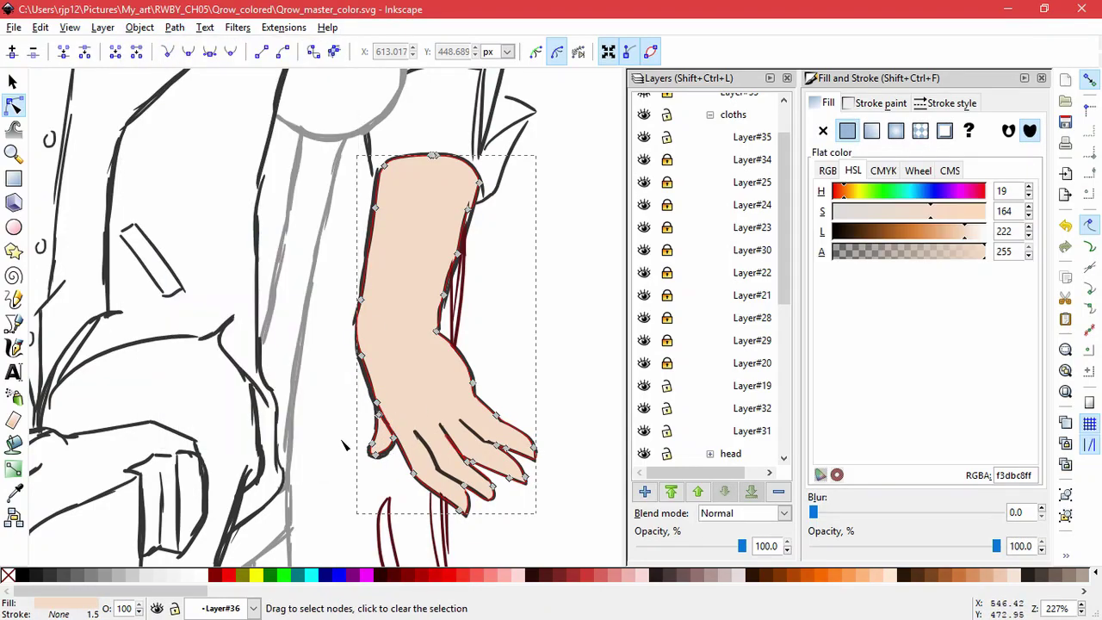
- Move the skin fill's inner wrist node onto the corner where the forearm and hand ink strokes meet
left_click(337, 441)
scroll(395, 430, "up", 3)
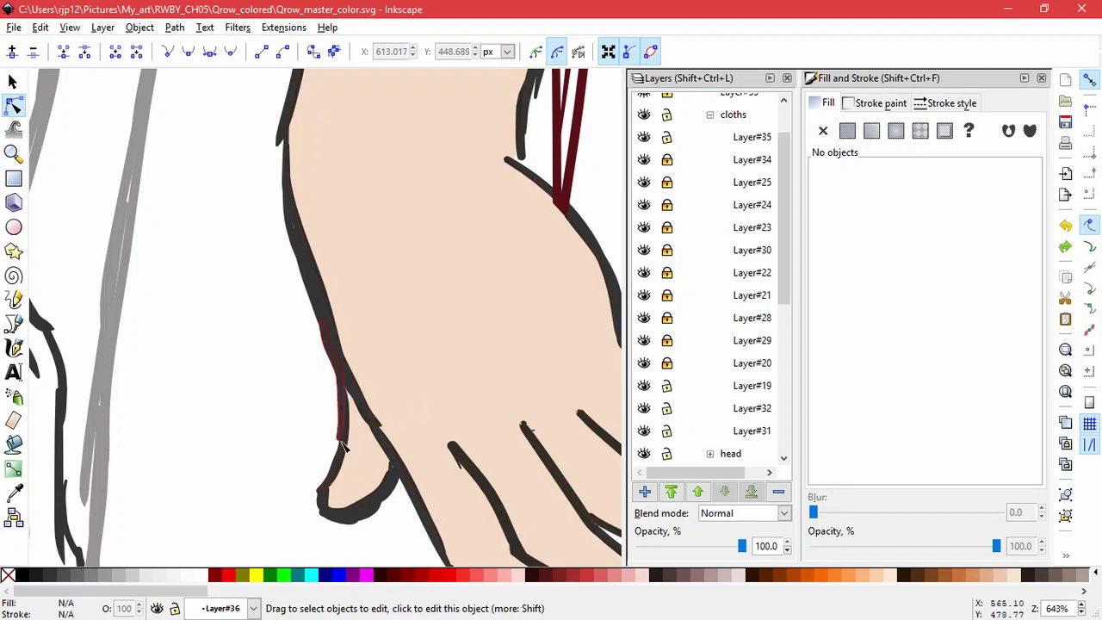
left_click(351, 354)
scroll(352, 351, "down", 4)
left_click(464, 322)
scroll(304, 428, "up", 3)
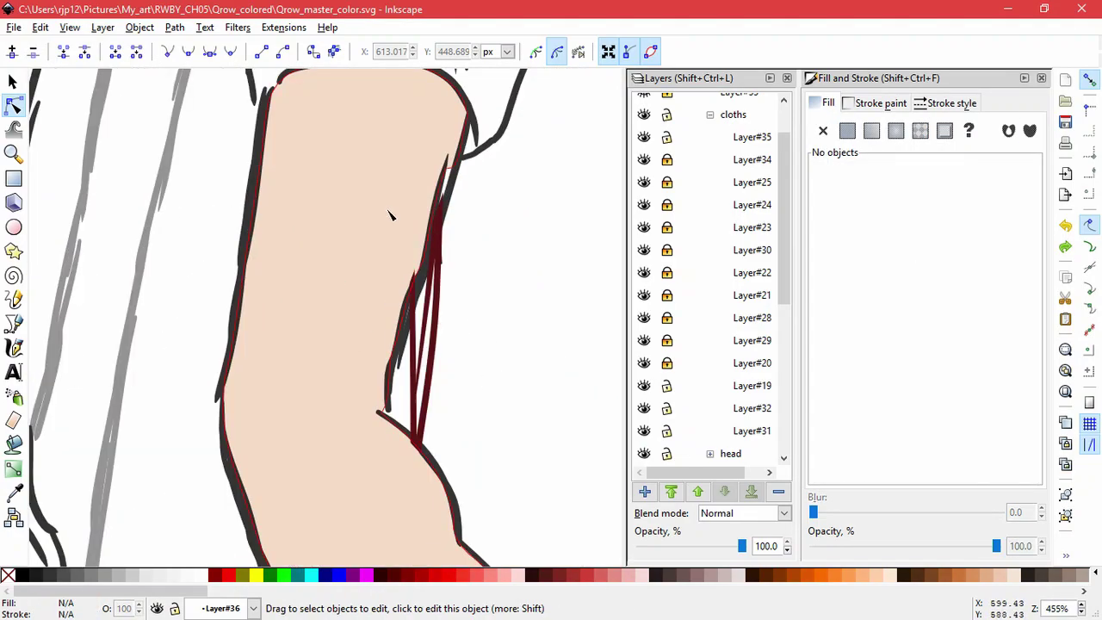
left_click(442, 203)
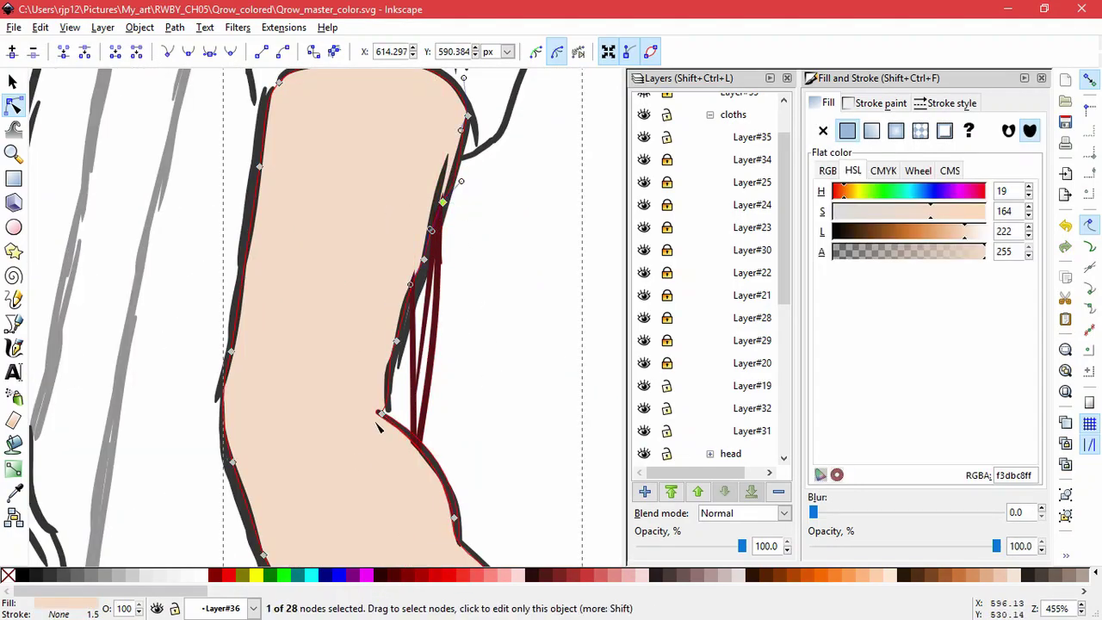
left_click_drag(382, 414, 388, 416)
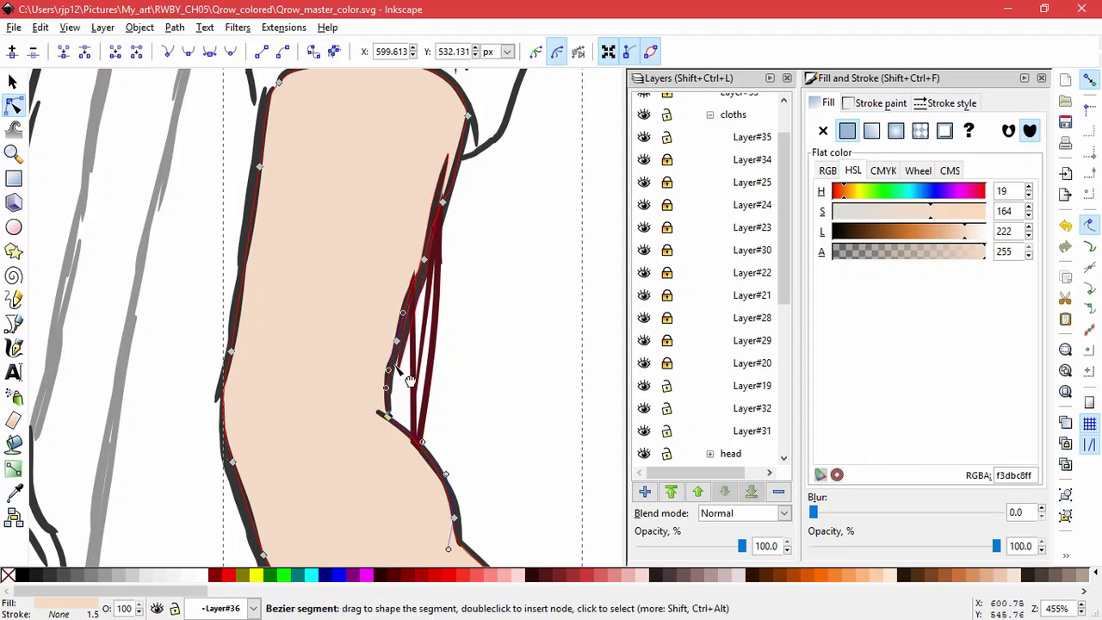
left_click(524, 347)
- Collapse the cloths layer group and hide the rough sketch on Layer#6 behind the other arm
scroll(524, 347, "down", 5)
scroll(308, 392, "up", 4)
scroll(306, 392, "up", 2)
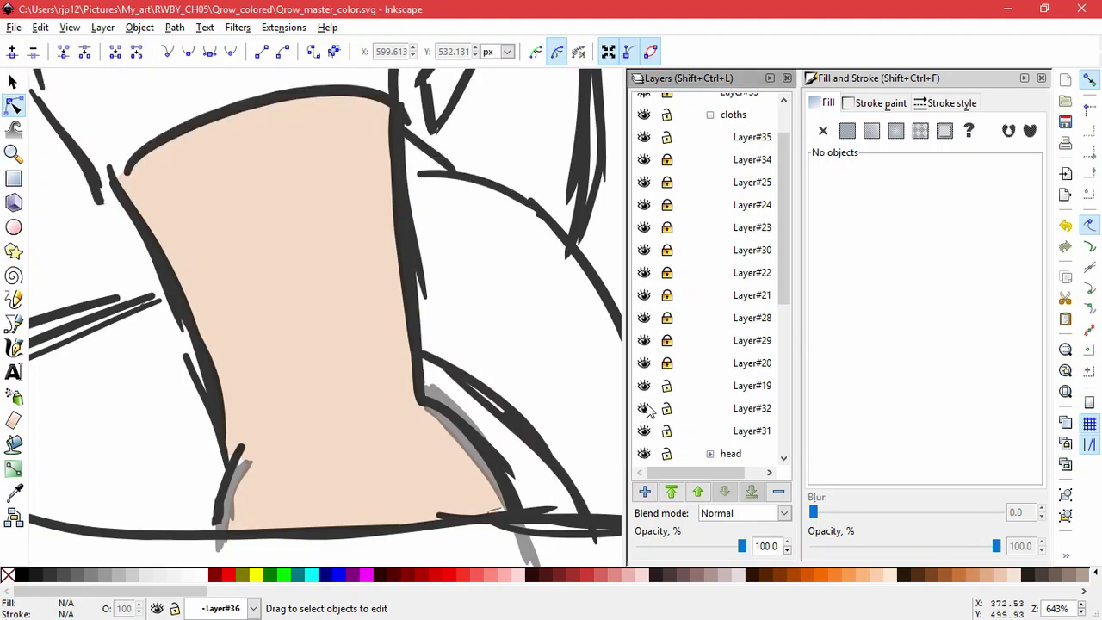
scroll(646, 431, "down", 5)
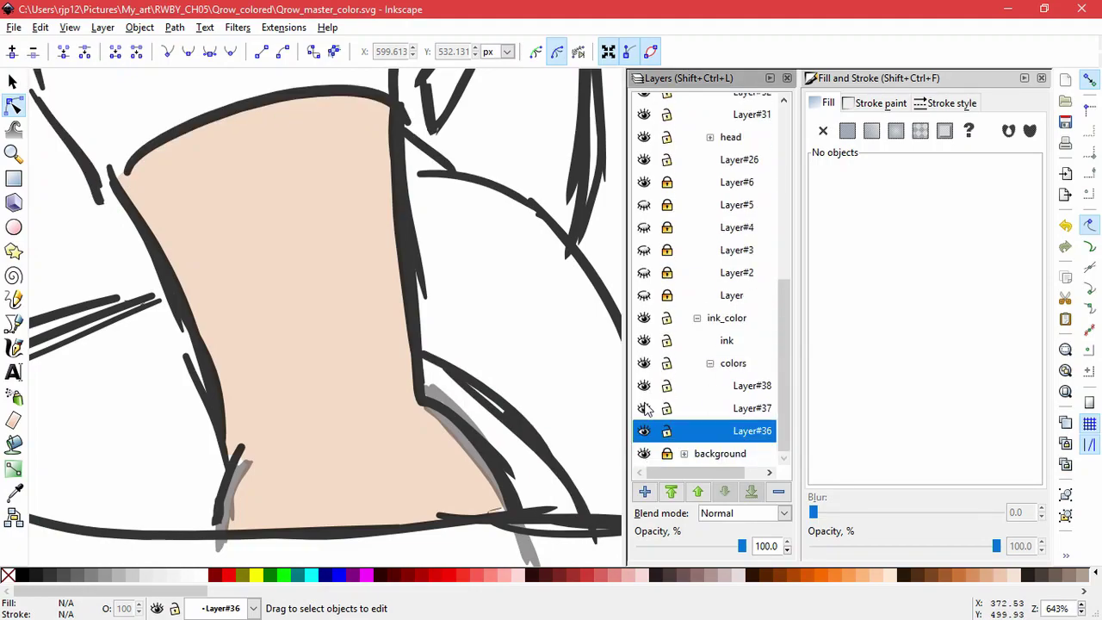
scroll(668, 195, "up", 6)
left_click(645, 171)
left_click(644, 174)
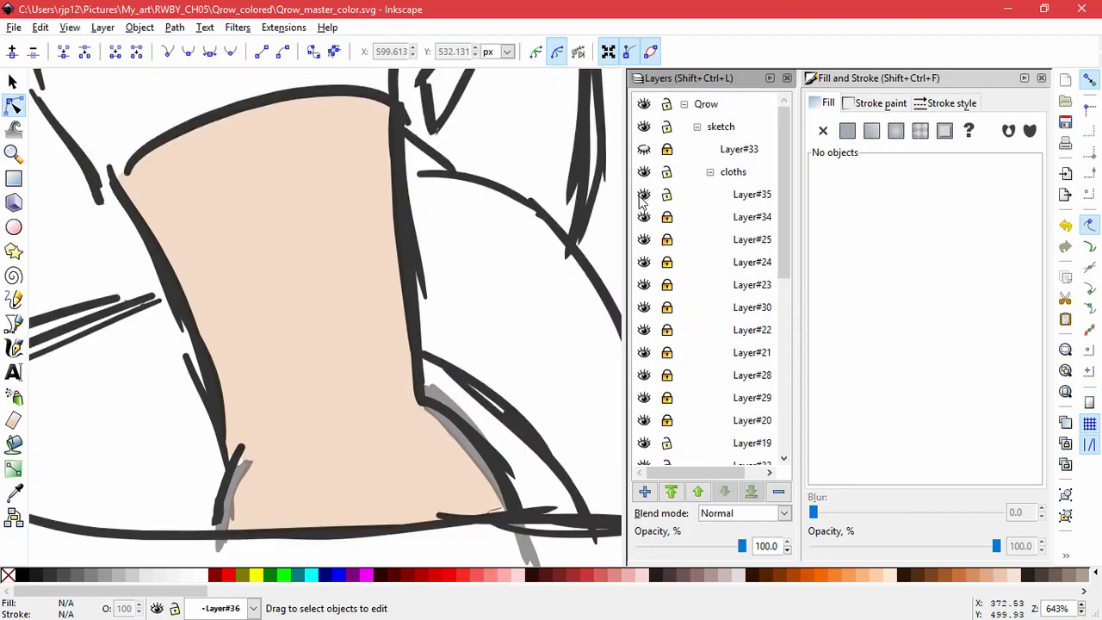
left_click(709, 172)
left_click(644, 239)
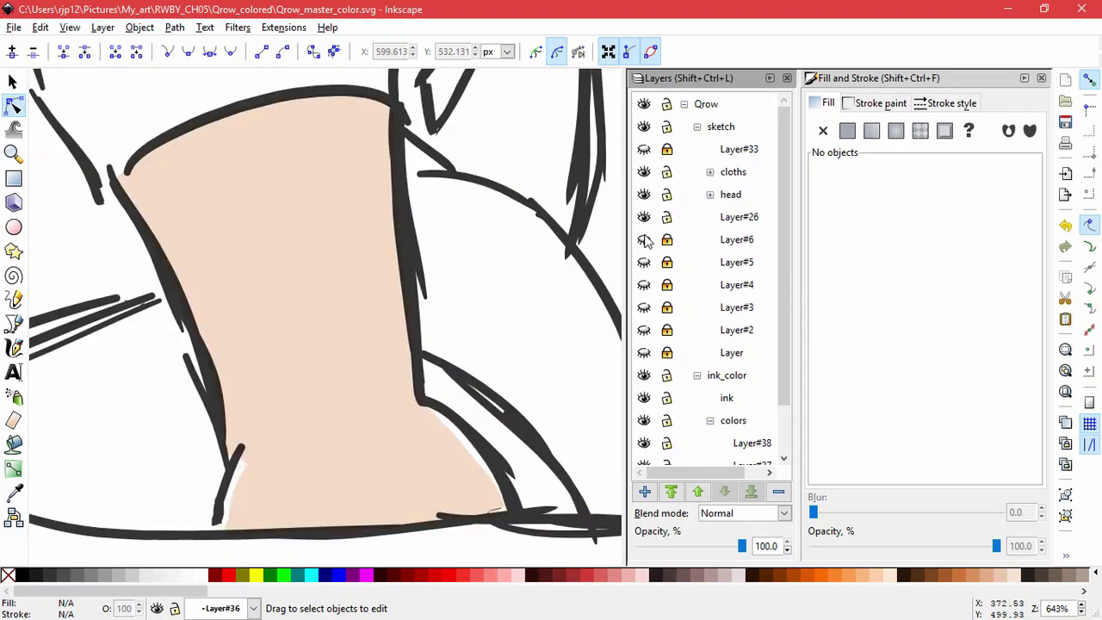
- Fit both lower sides of the other arm's skin fill to the ink, deleting the surplus nodes near the wrist
left_click(258, 520)
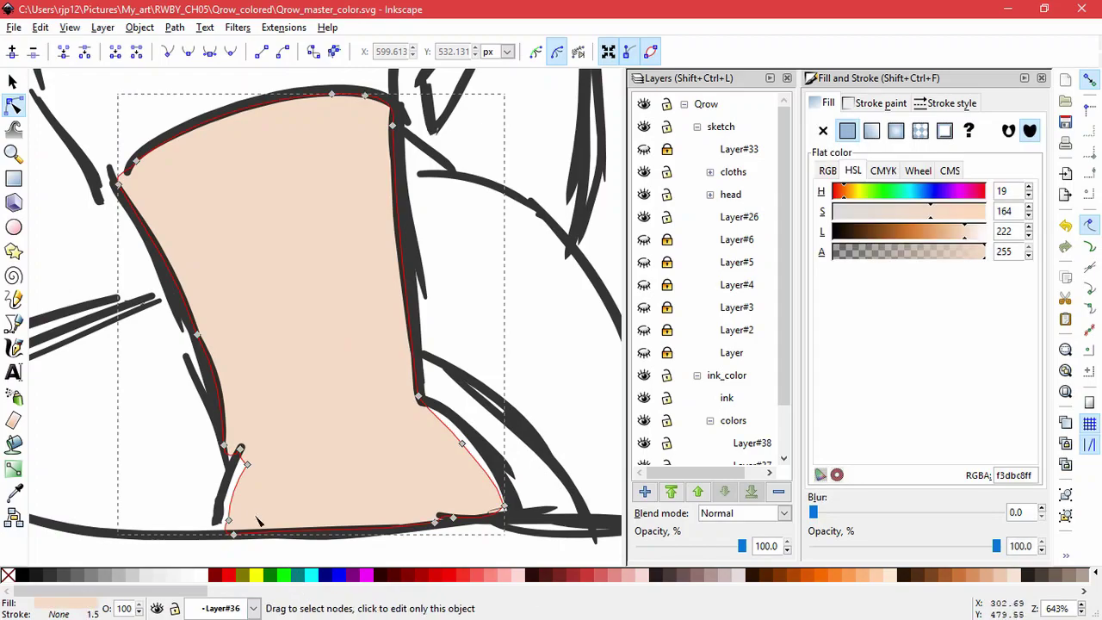
left_click_drag(232, 479, 212, 521)
left_click(228, 520, "shift")
key("Delete")
left_click_drag(466, 448, 435, 424)
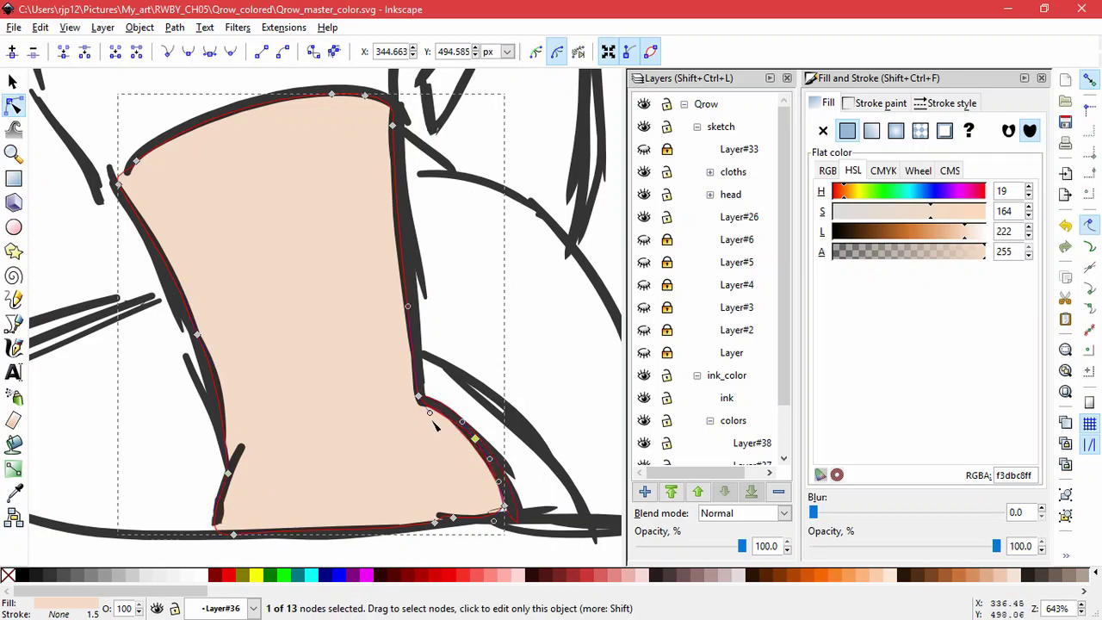
- Join the two nodes on the fill's lower edge and move the lower and upper corner nodes onto the ink
left_click_drag(466, 543, 424, 508)
left_click(64, 54)
left_click_drag(505, 506, 516, 512)
left_click(120, 185)
left_click_drag(121, 184, 122, 196)
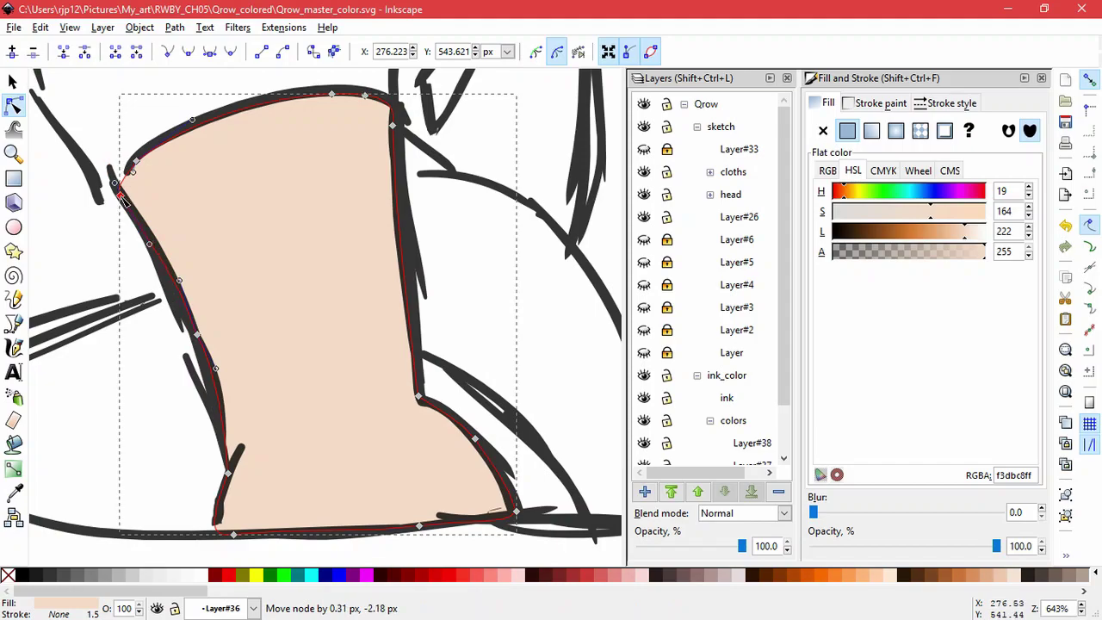
- Delete the surplus short ink stroke beside the other arm's wrist
double_click(161, 431)
left_click(216, 413)
left_click(13, 82)
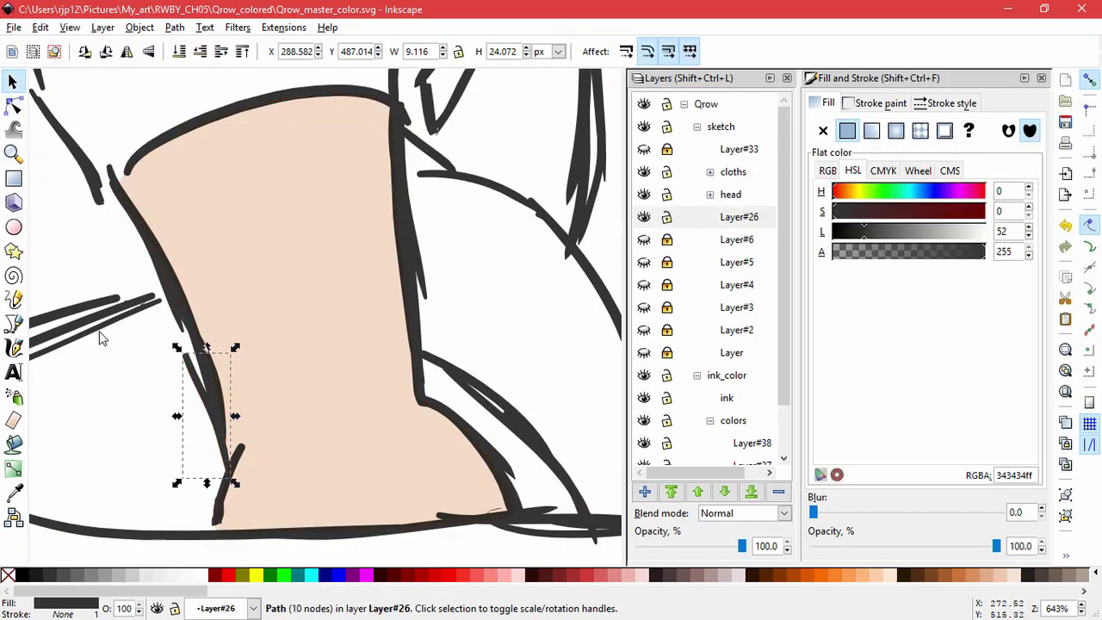
key("Delete")
- Try to stretch the remaining forearm ink stroke down past the wrist, and undo the resizing
left_click(226, 446)
left_click_drag(207, 456, 206, 504)
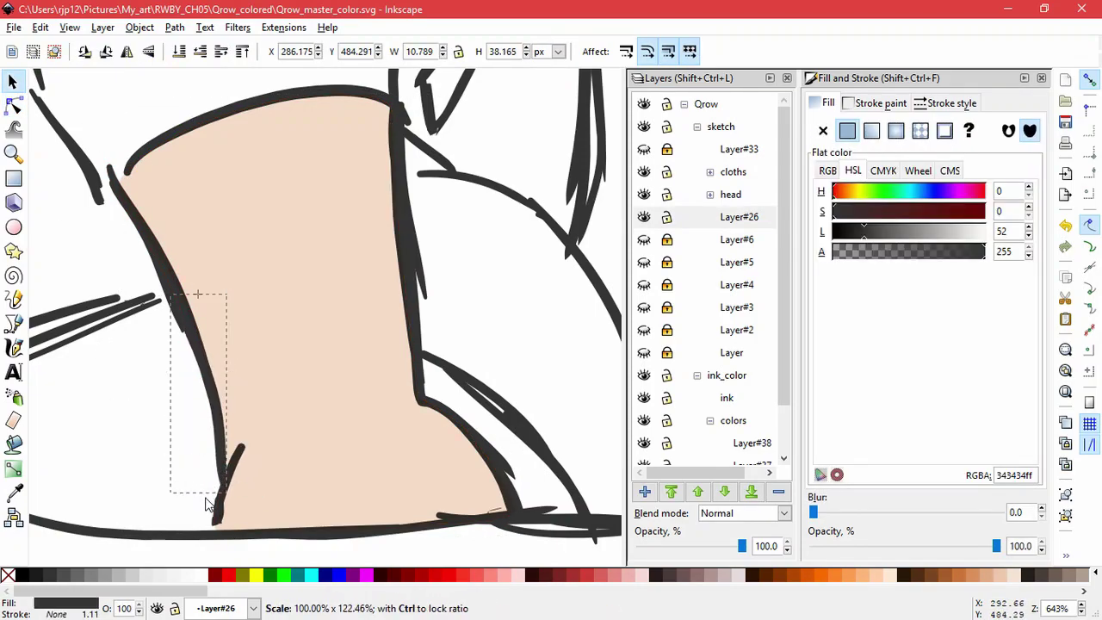
key("ctrl+z")
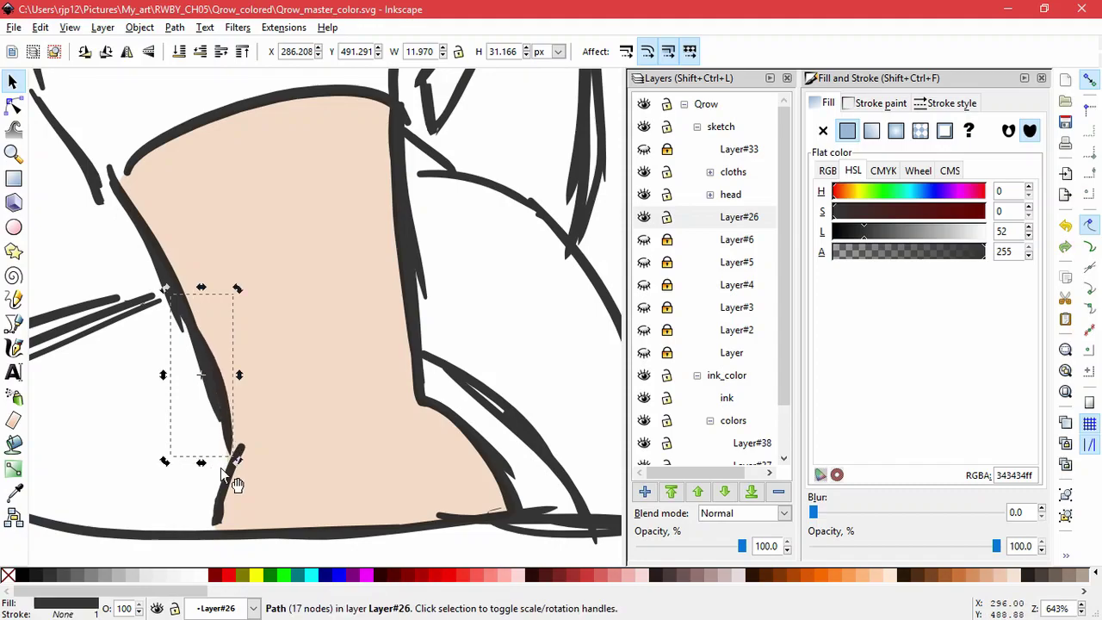
- Stretch and shift the lower outer ink stroke of the forearm so it follows the skin edge and reaches the wrist
left_click_drag(202, 461, 204, 483)
key("Escape")
mouse_move(173, 328)
left_mouse_down()
mouse_move(151, 392)
mouse_move(161, 347)
mouse_move(185, 324)
left_mouse_up()
left_click_drag(165, 285, 159, 260)
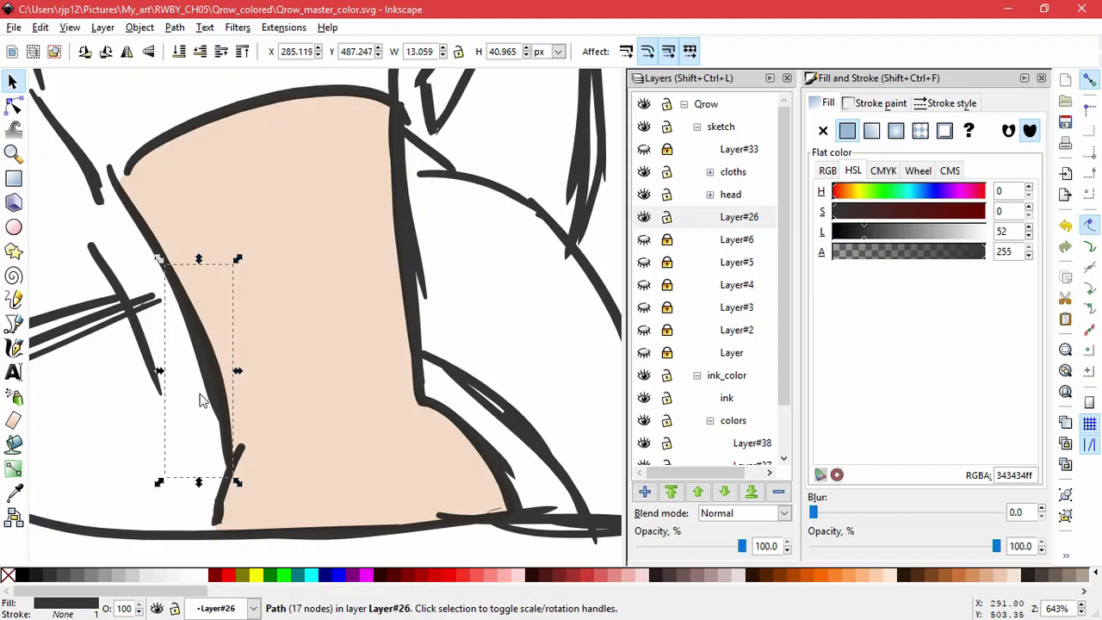
- Fit the upper outer ink stroke of the forearm to the skin edge and delete the loose surplus stroke beside the arm
key("Escape")
left_click(211, 390)
left_click_drag(229, 428, 234, 421)
left_click_drag(104, 161, 105, 172)
left_click_drag(233, 420, 234, 418)
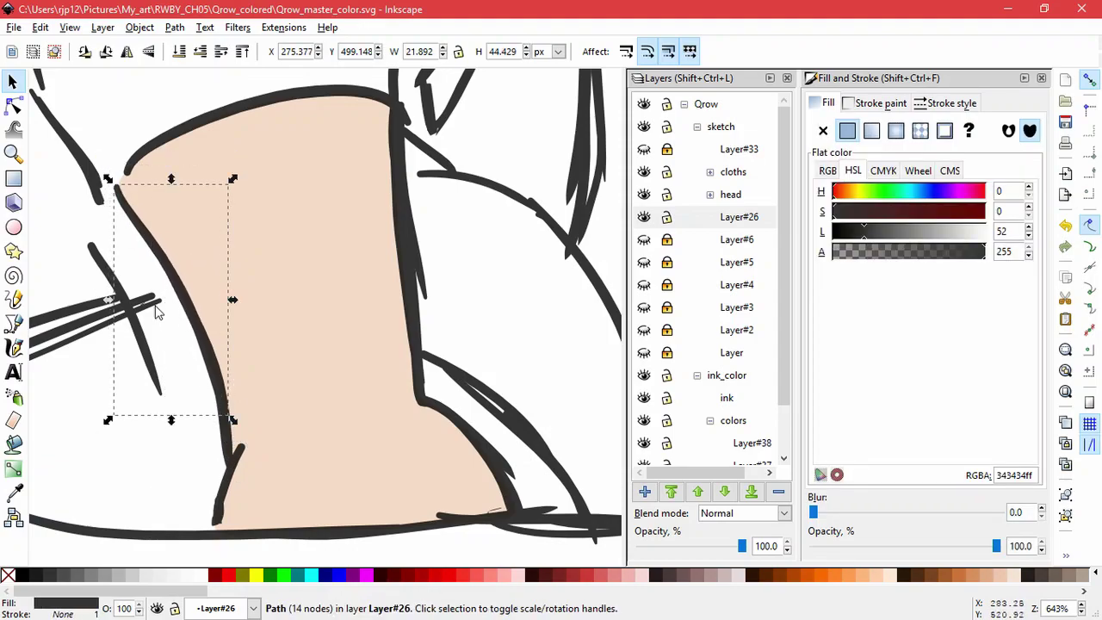
left_click(111, 267)
key("Delete")
- Remove the surplus overlapping ink strokes along the forearm's inner edge, undoing the accidental shift of the skin fill
left_click(172, 151)
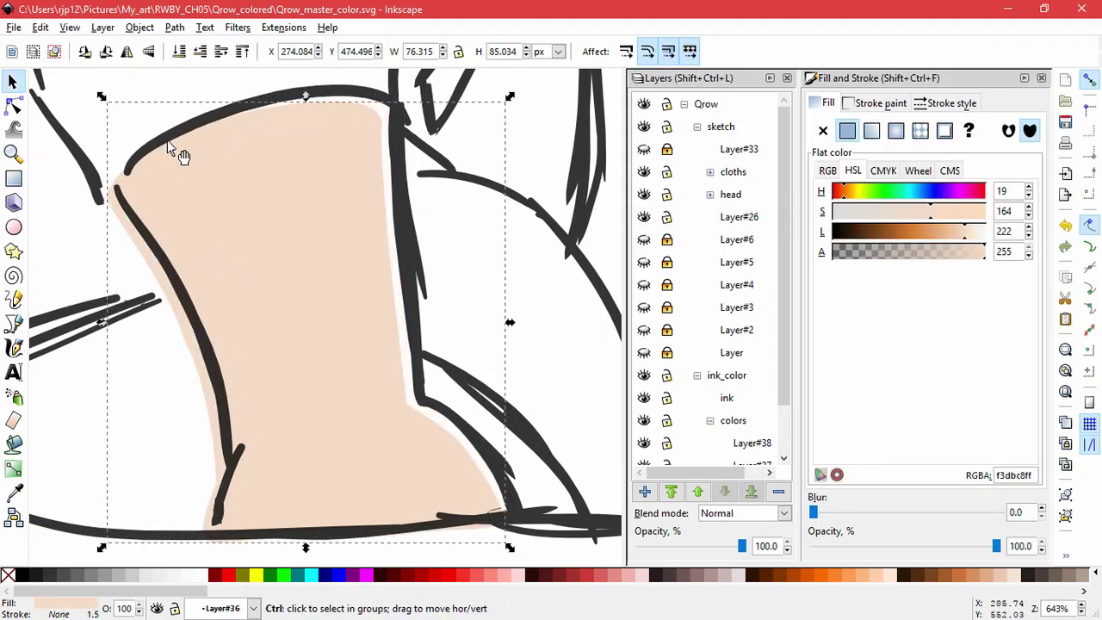
key("Escape")
left_click(495, 297)
key("Escape")
left_click(521, 486)
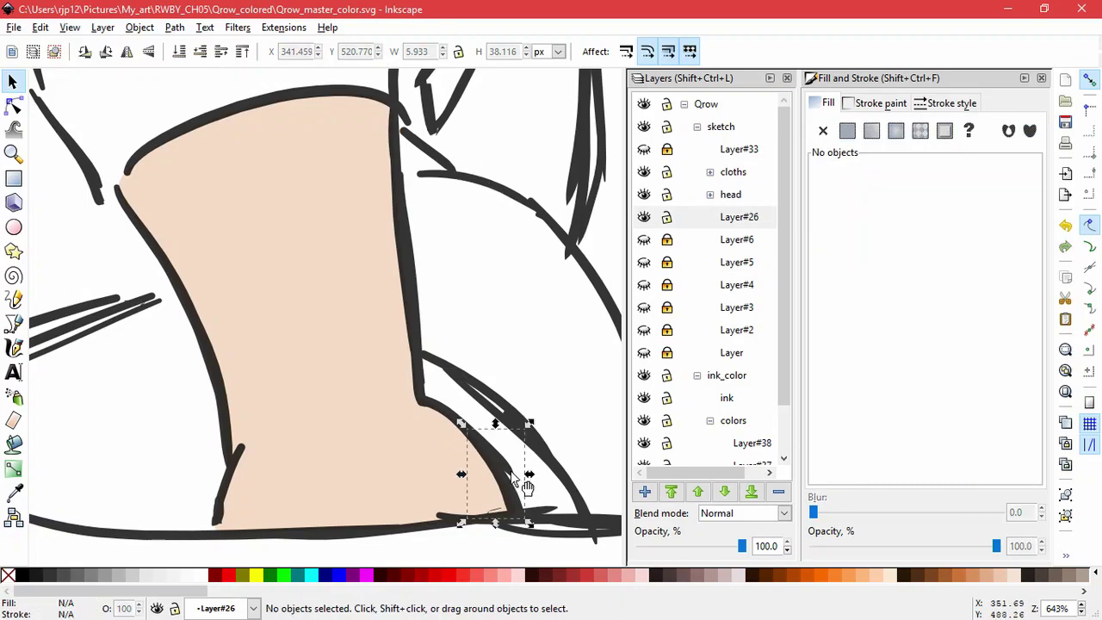
left_click_drag(492, 506, 471, 484)
key("ctrl+z")
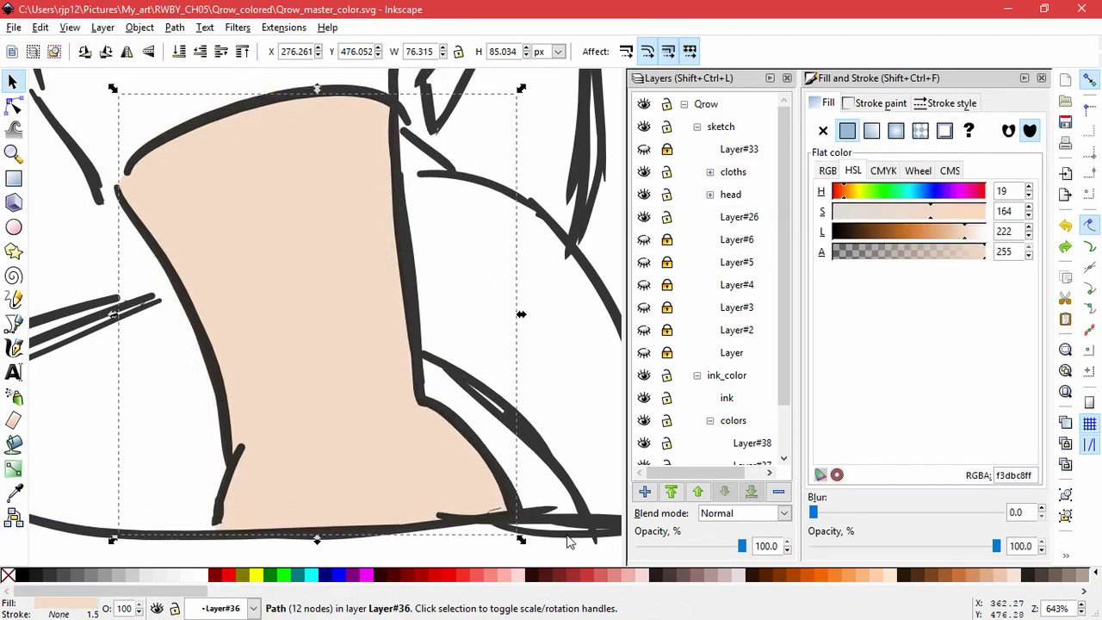
left_click(554, 549)
- Delete the surplus short ink stroke at the wrist and resize the remaining one to link the forearm ink with the leg line
left_click(225, 479)
mouse_move(209, 525)
left_mouse_down()
mouse_move(198, 533)
mouse_move(163, 434)
left_mouse_up()
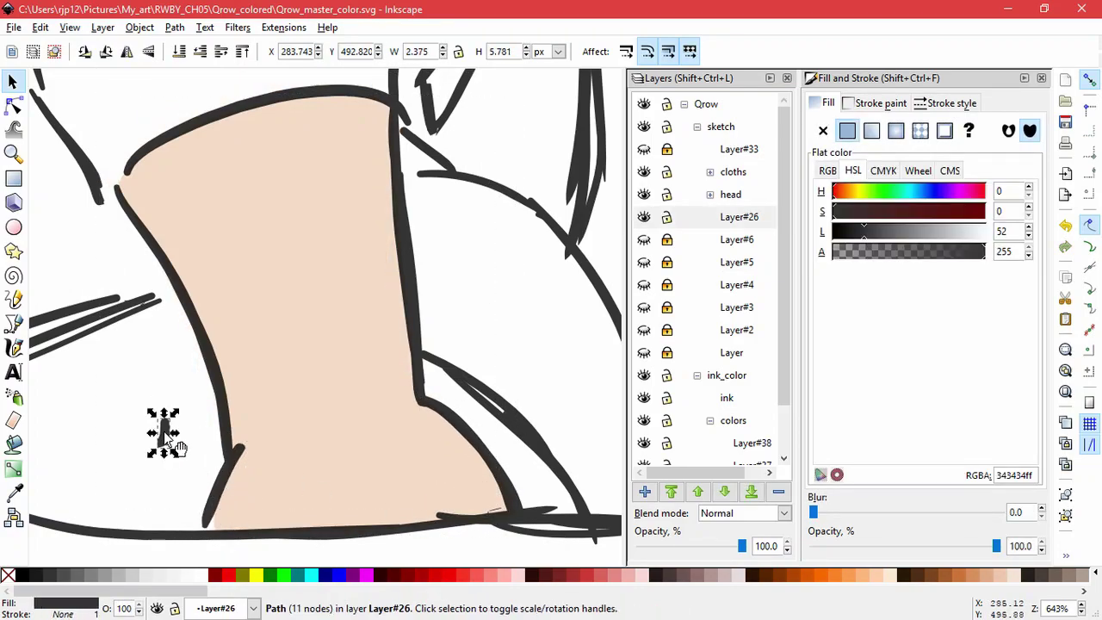
key("Delete")
left_click(208, 521)
left_click_drag(198, 533, 206, 542)
left_click_drag(250, 438, 242, 446)
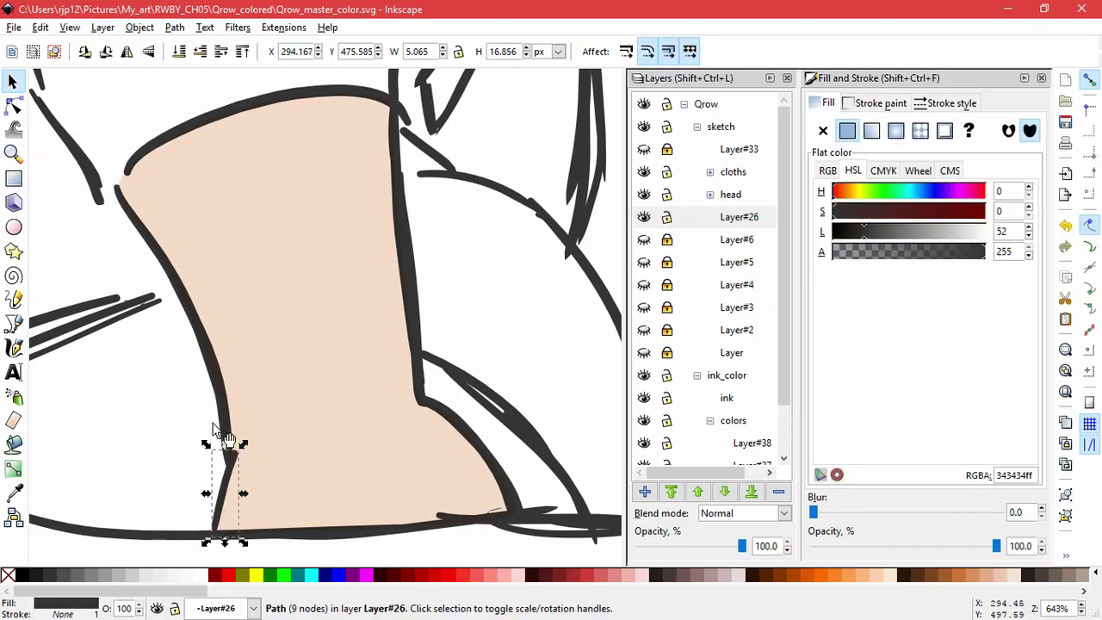
left_click(222, 435)
left_click(94, 394)
- Save the drawing
scroll(152, 390, "down", 3)
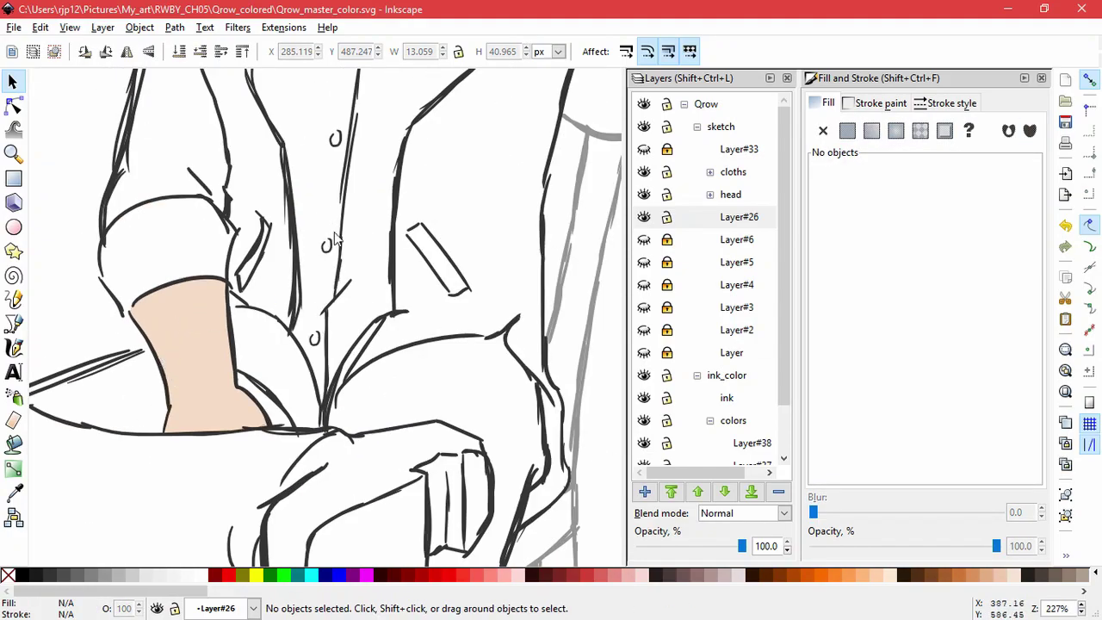
scroll(335, 240, "down", 3)
scroll(509, 336, "up", 1)
key("ctrl+s")
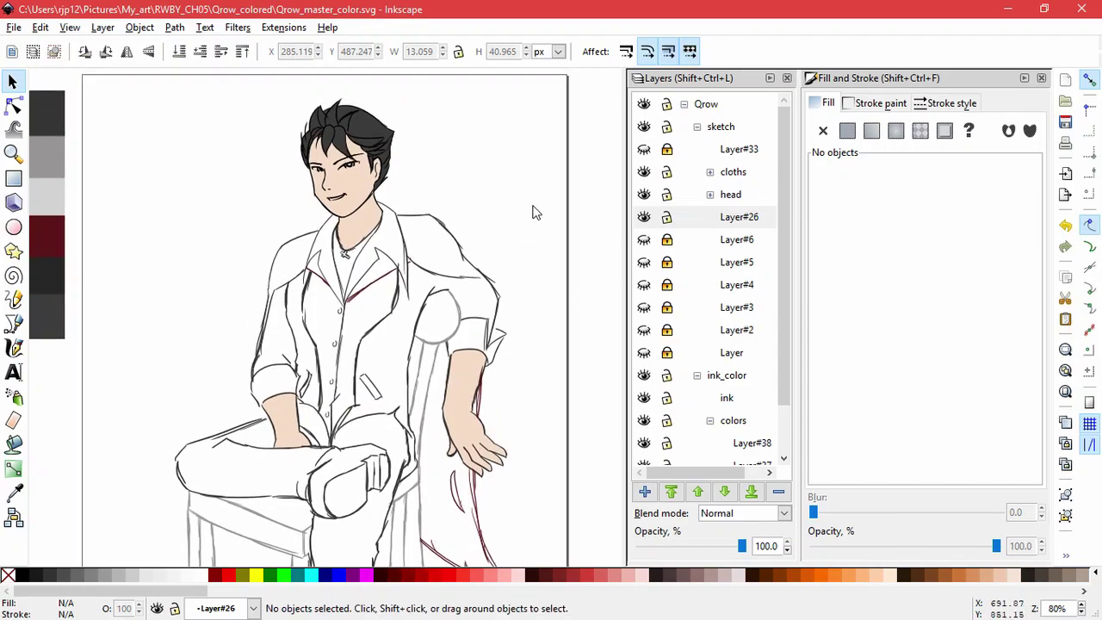
- Expand the cloths layer, find the sublayer holding the leg ink under the hand, and unlock Layer#24
left_click(648, 220)
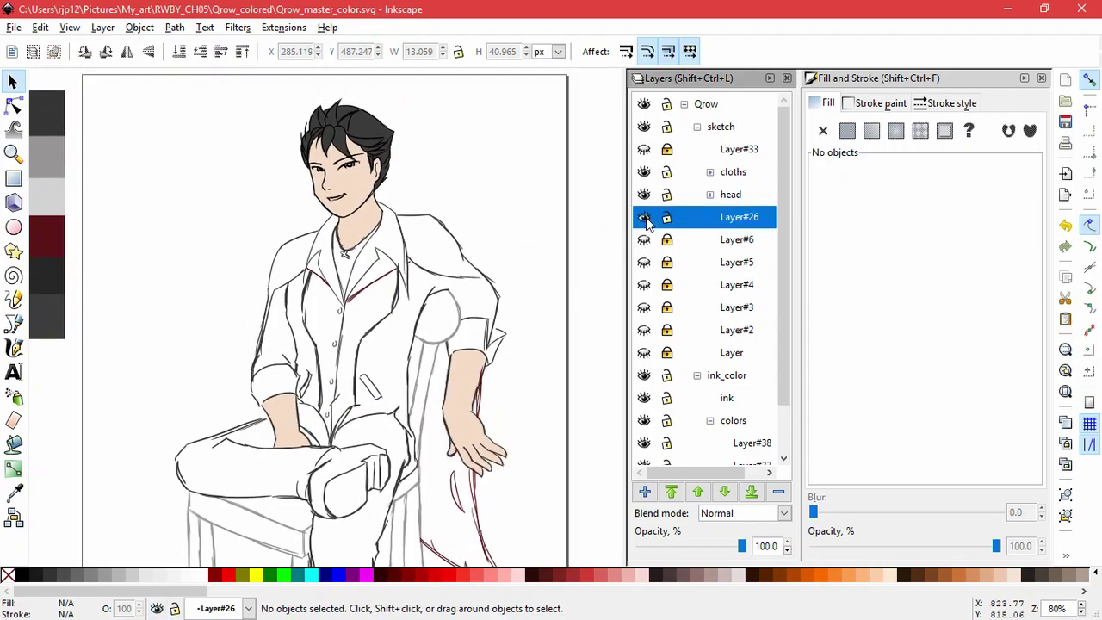
left_click(646, 376)
left_click(645, 376)
left_click(644, 172)
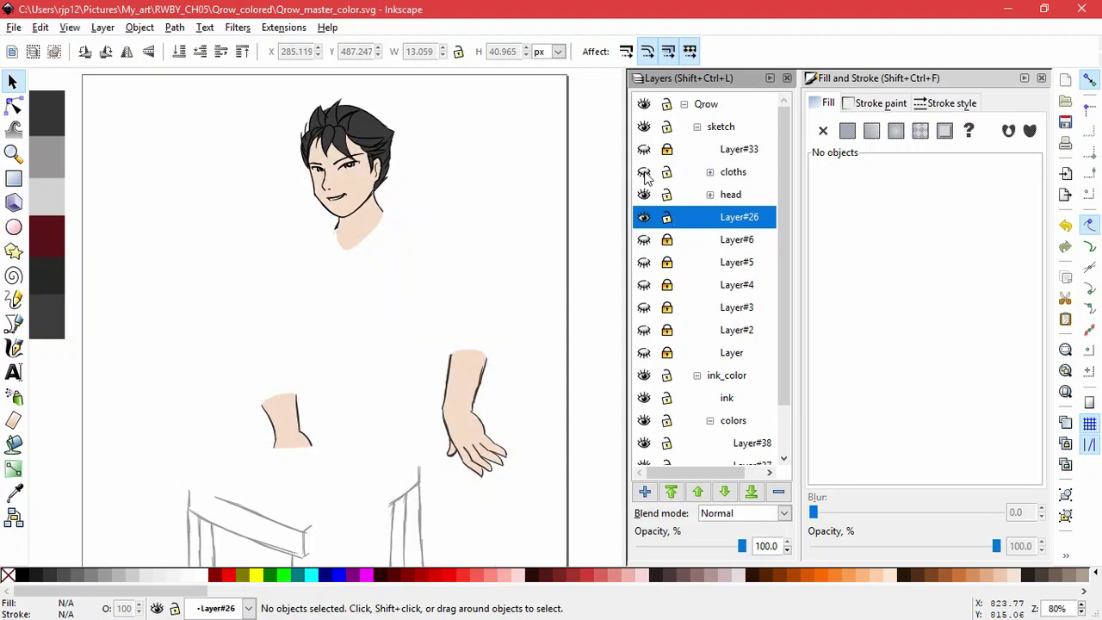
left_click(644, 172)
left_click(709, 172)
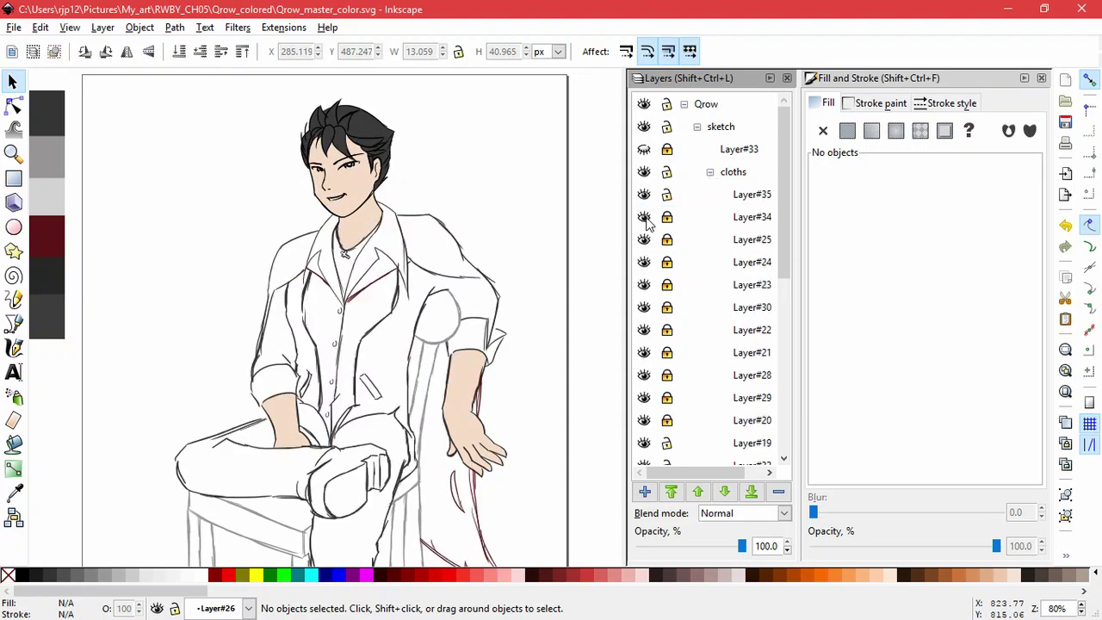
left_click(644, 262)
left_click(644, 262)
left_click(644, 262)
left_click(644, 263)
- Slide the overlapping leg ink stroke beside the hand along its line so it starts at the edge of the skin fill
scroll(312, 452, "up", 6)
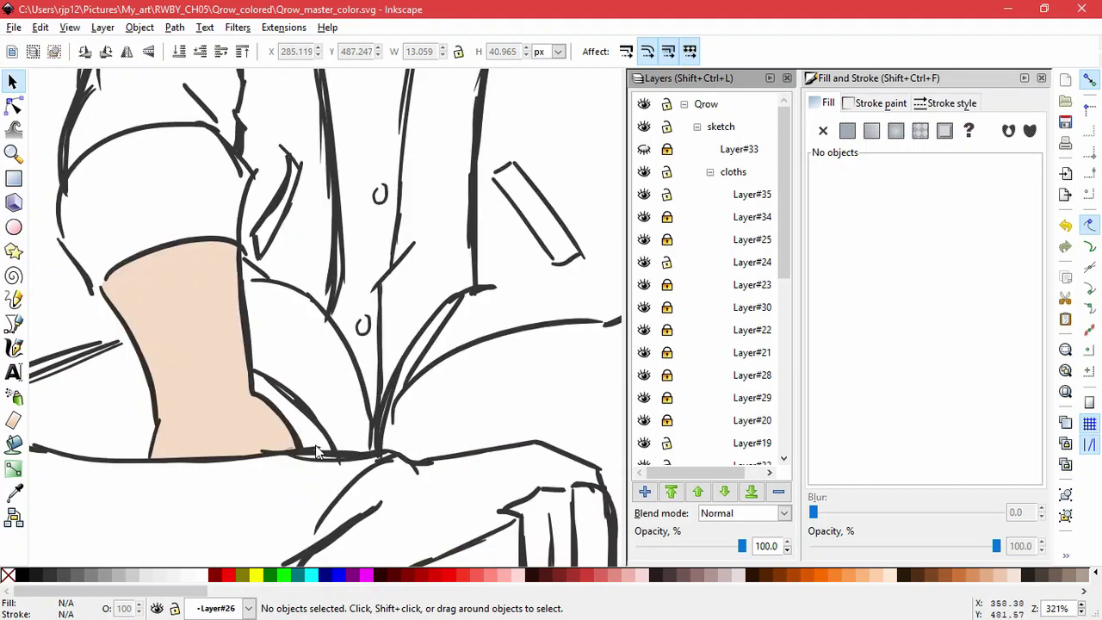
left_click(231, 514)
key("Escape")
left_click(208, 457)
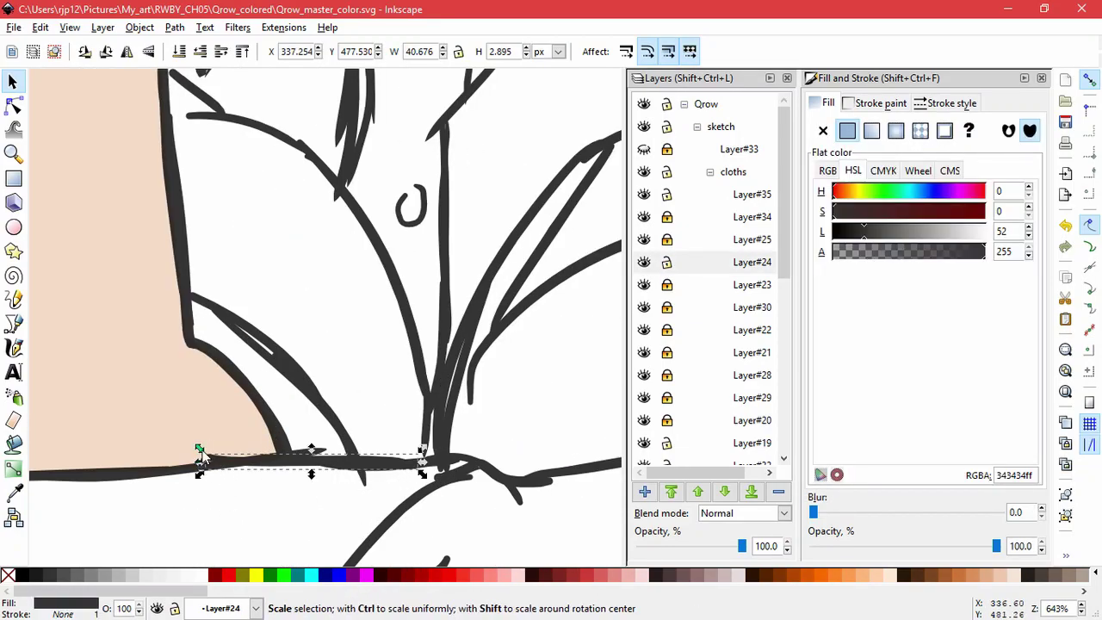
left_click(321, 452)
left_click_drag(312, 466, 304, 492)
key("ctrl+z")
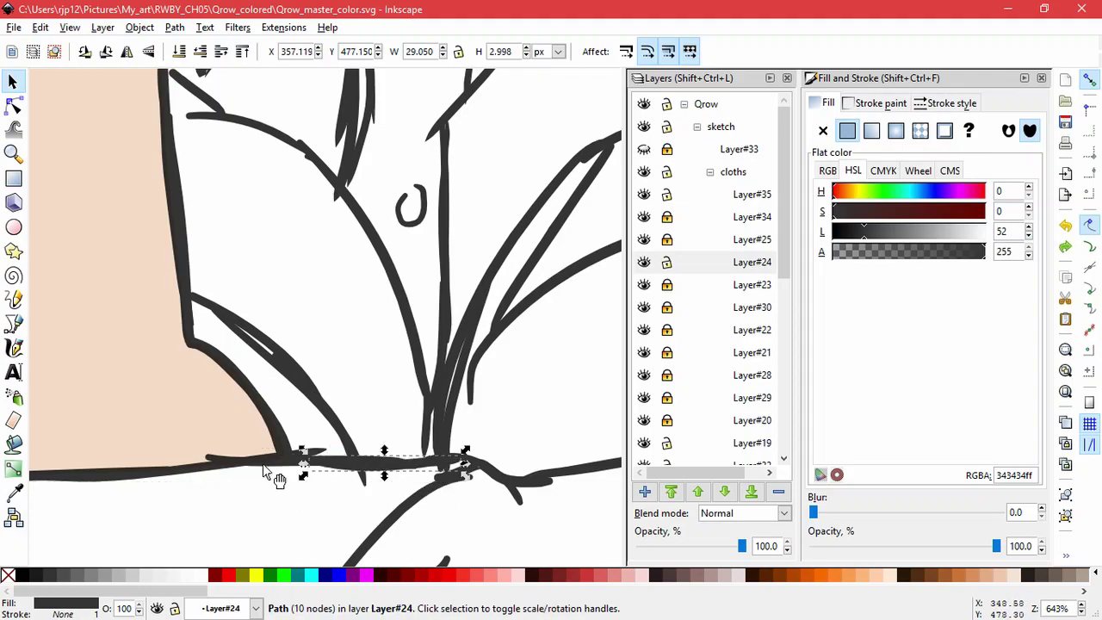
mouse_move(225, 458)
left_mouse_down()
mouse_move(276, 467)
mouse_move(285, 457)
left_mouse_up()
left_click(267, 502)
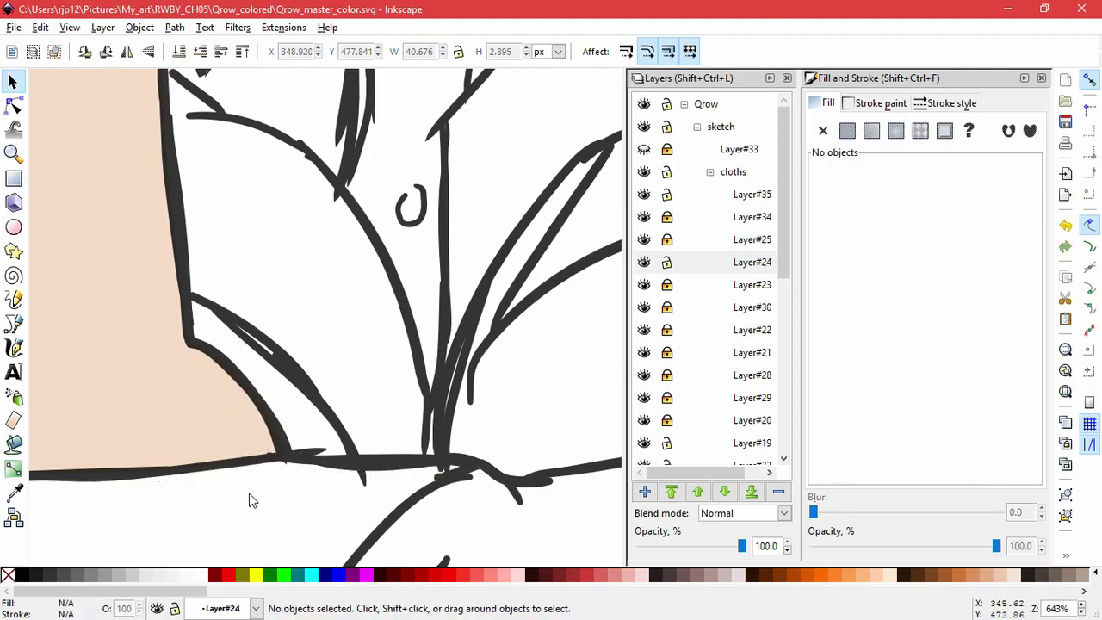
- Toggle the visibility of the clothing layers to find the rolled cuff's ink, and unlock Layer#20
scroll(250, 499, "down", 6)
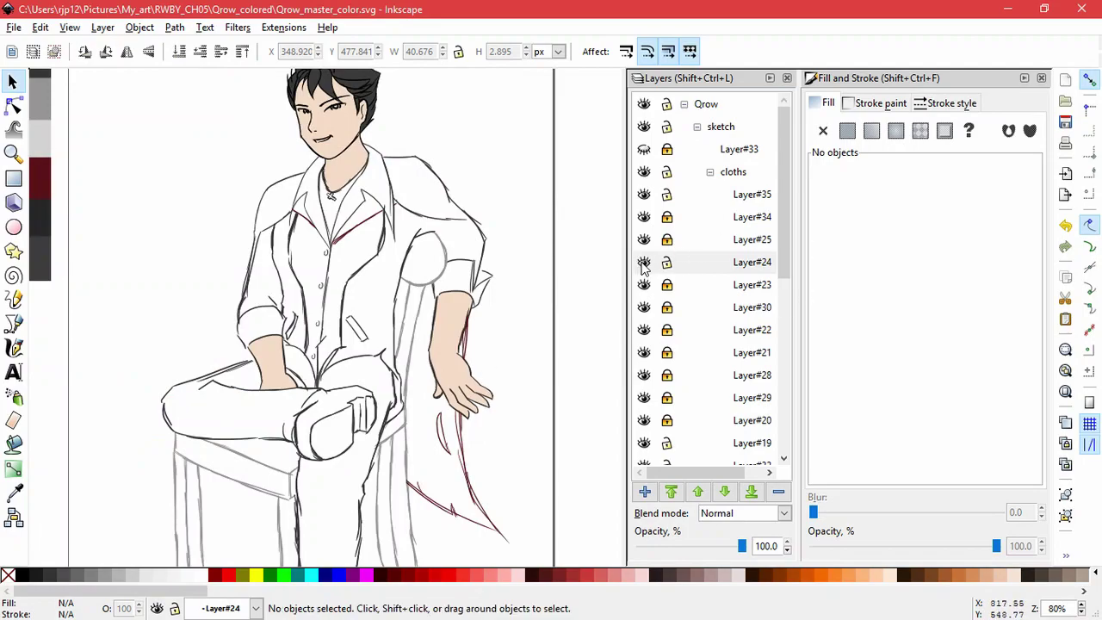
left_click(644, 267)
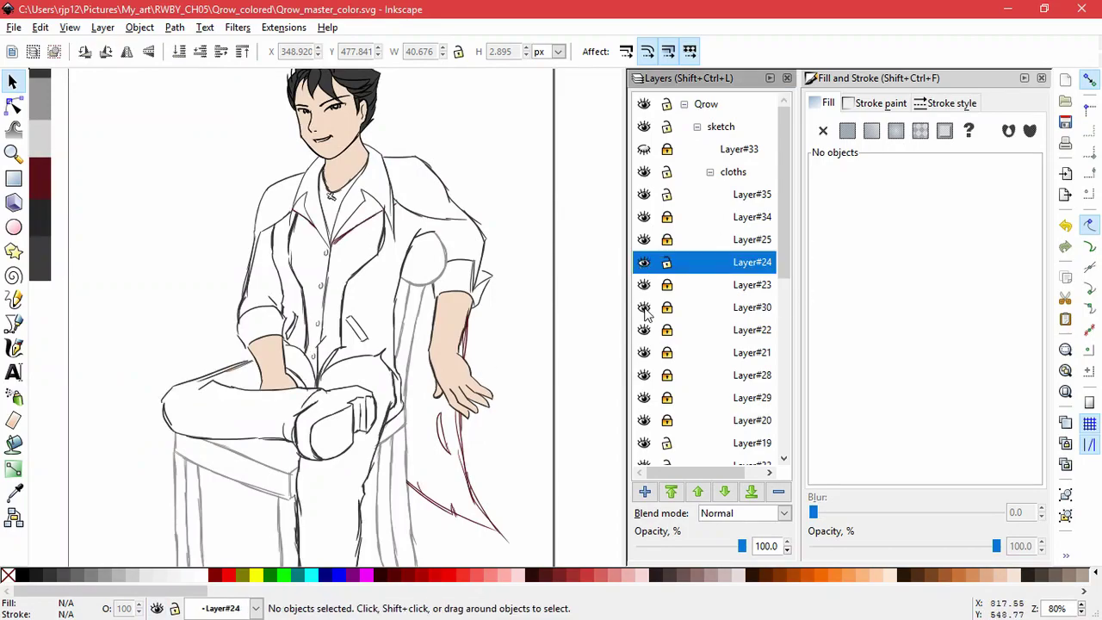
left_click(644, 241)
left_click(644, 241)
left_click(646, 219)
scroll(688, 328, "down", 5)
scroll(688, 259, "up", 1)
left_click(645, 235)
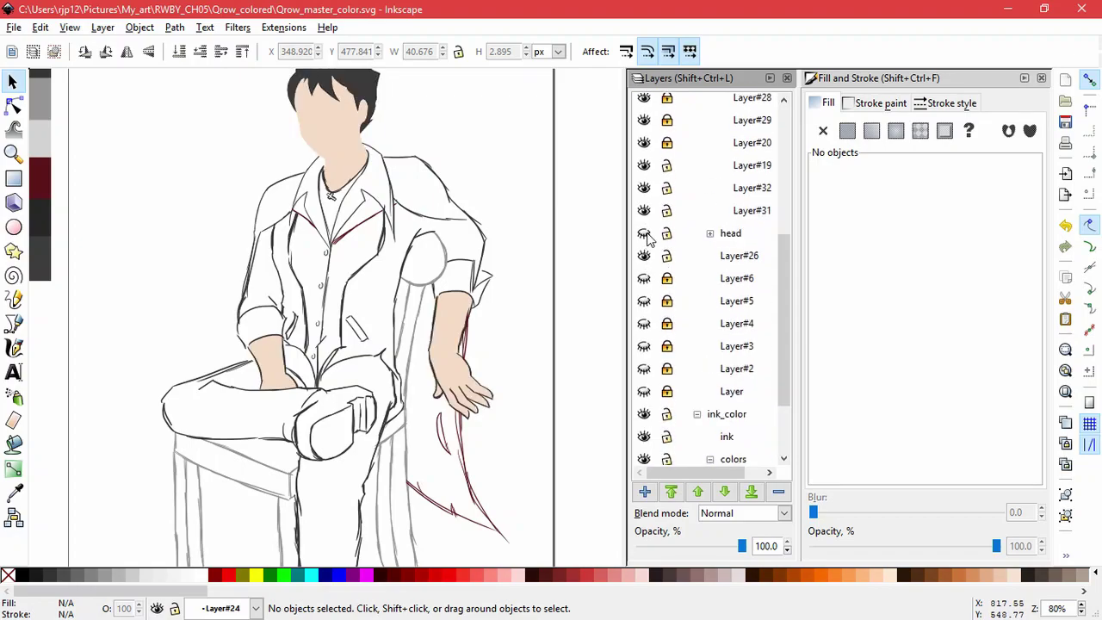
left_click(645, 235)
left_click(644, 210)
left_click(644, 210)
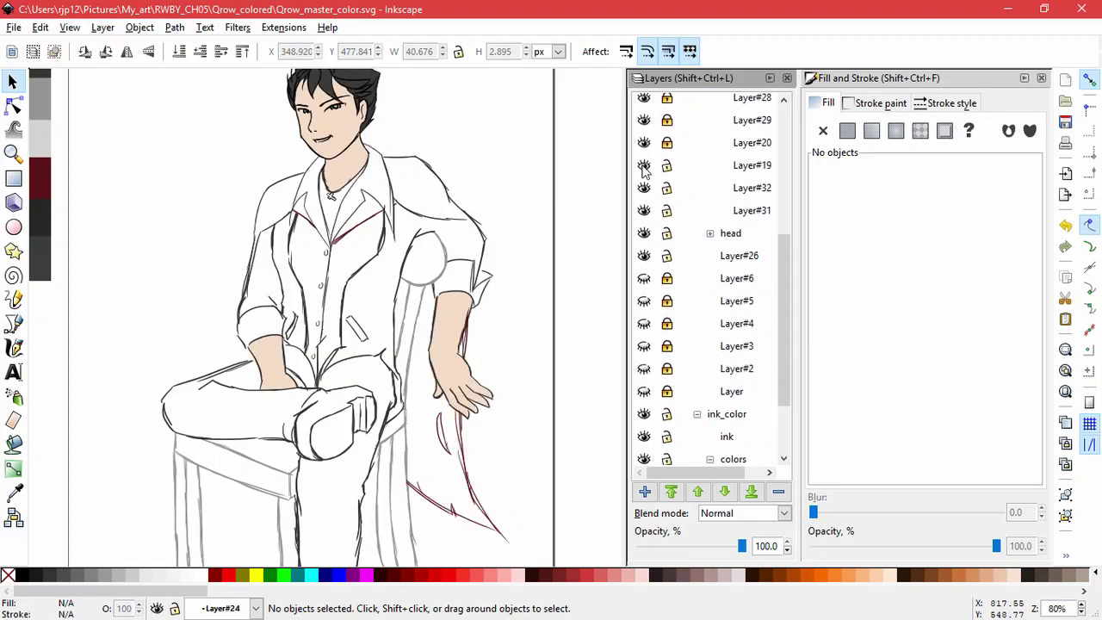
left_click(644, 168)
left_click(645, 156)
- Stretch the cuff's lower ink curve to its outer corner and narrow the inner side stroke so it meets the curve
scroll(261, 324, "up", 5, "ctrl")
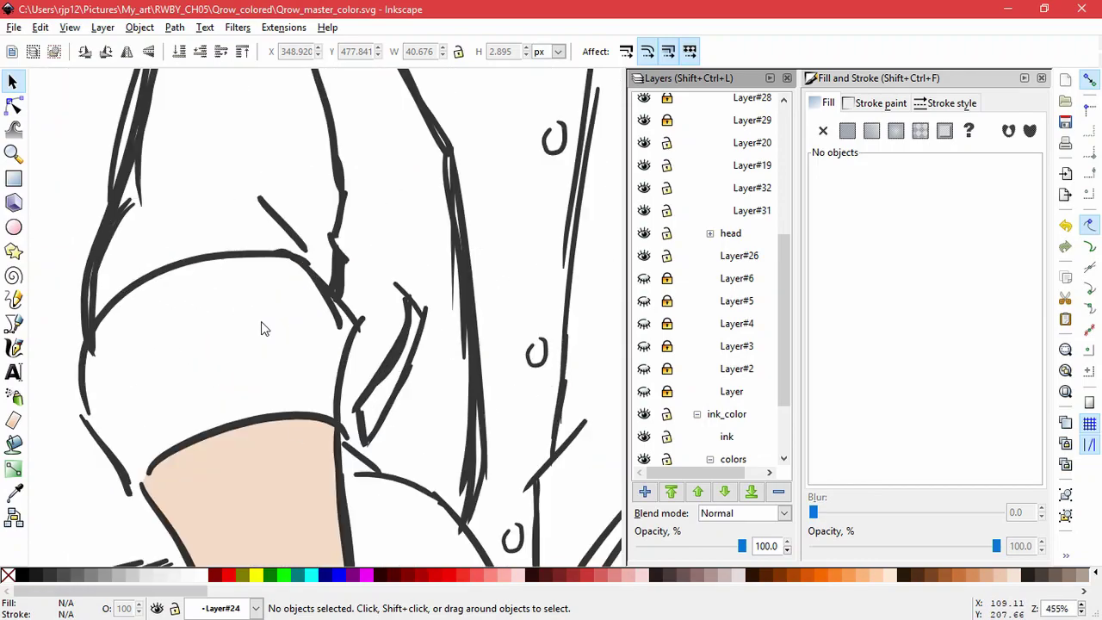
left_click(222, 437)
left_click(216, 442)
left_click_drag(147, 483, 129, 453)
left_click(144, 473)
left_click(340, 390)
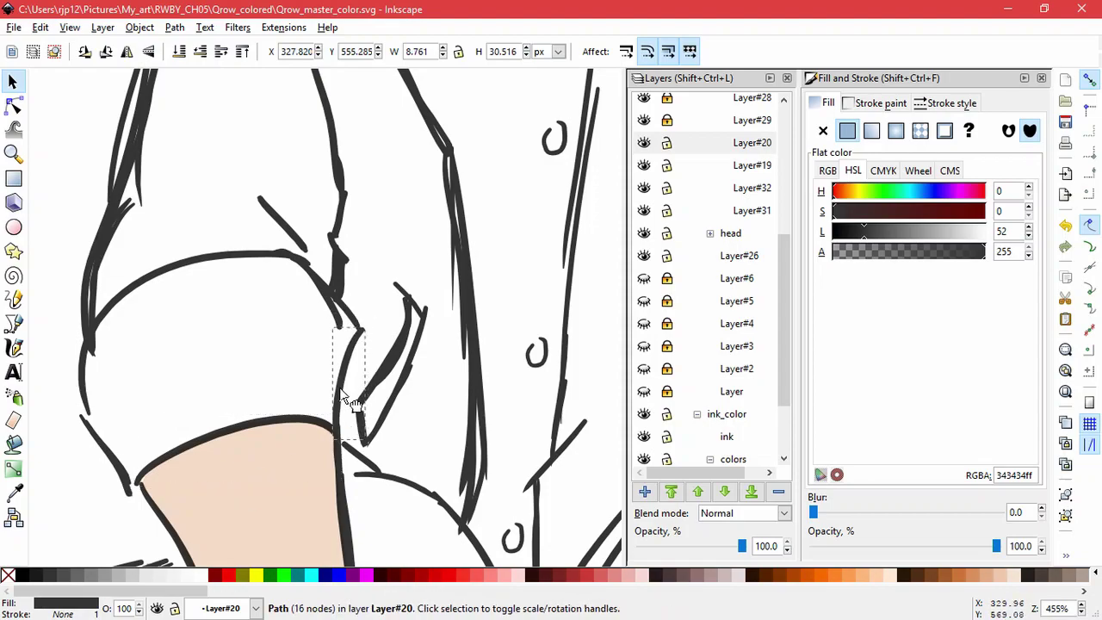
left_click_drag(340, 392, 340, 399)
left_click(340, 402)
left_click_drag(349, 444, 355, 447)
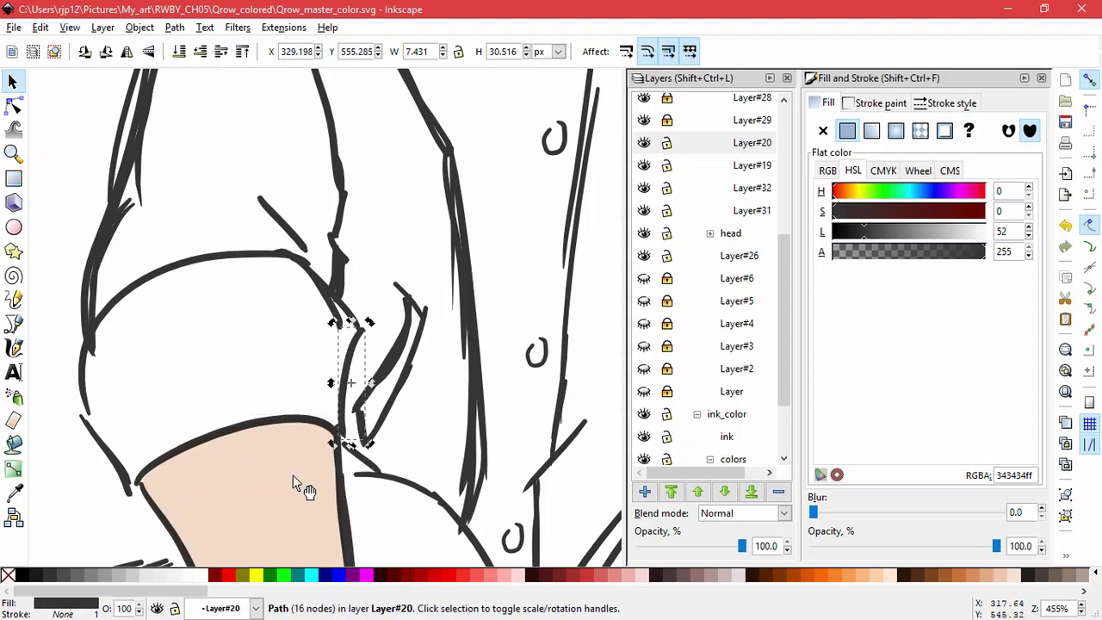
- Delete the surplus stroke at the cuff's outer corner and extend the cuff's upper curve to meet the remaining stroke
left_click(129, 508)
left_click(103, 505)
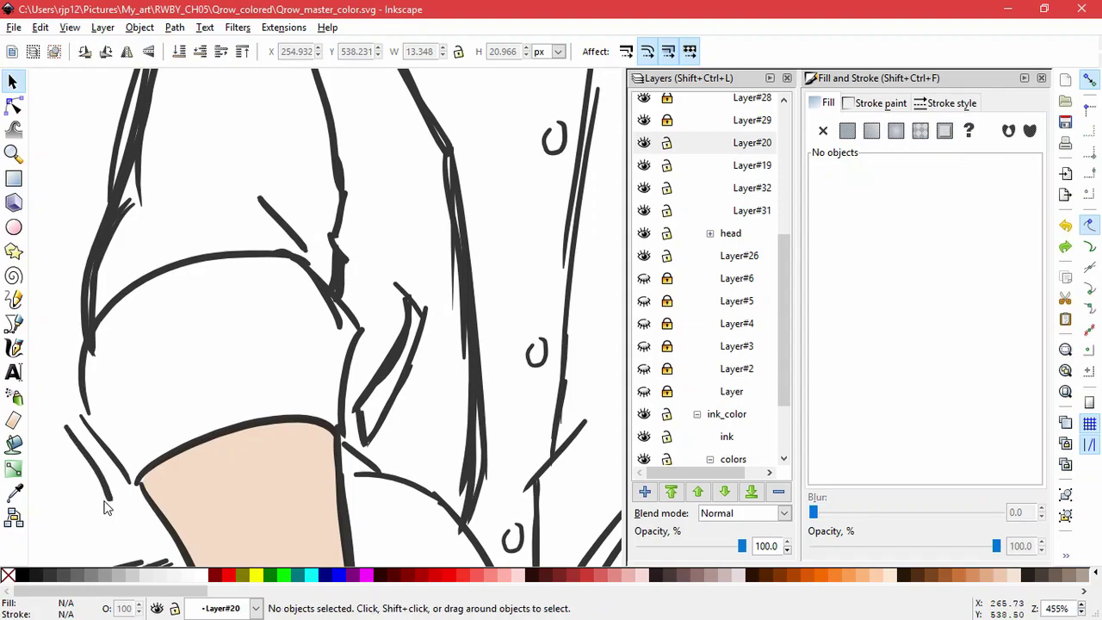
left_click(81, 418)
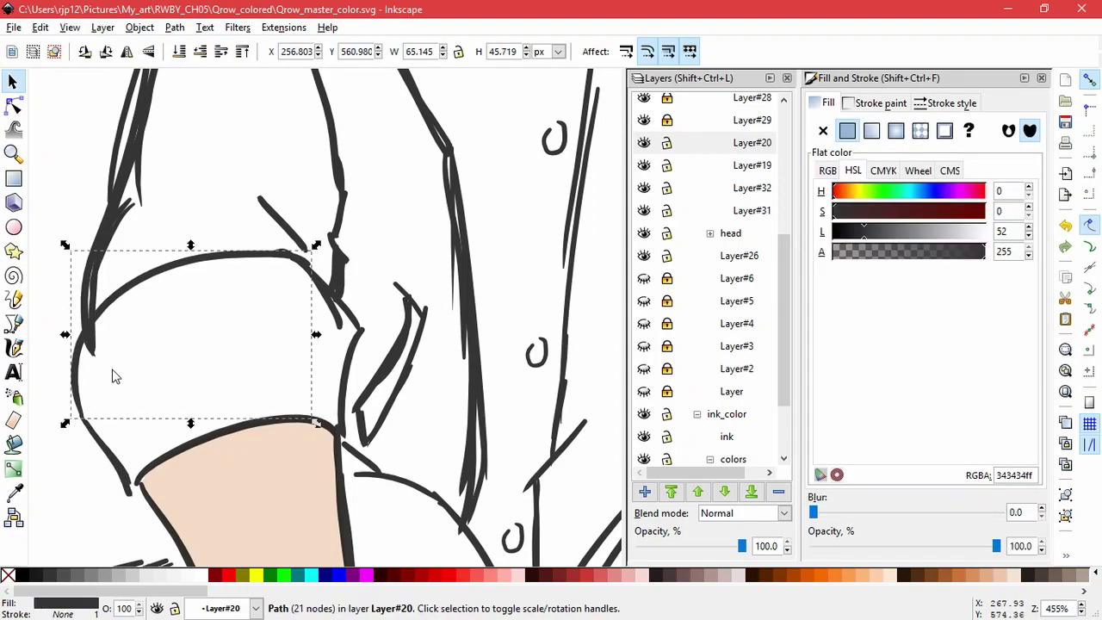
- Shorten the three outer sleeve ink strokes vertically so they end at the top of the cuff
left_click(86, 301)
left_click_drag(77, 291, 103, 298)
left_click(186, 368)
left_click_drag(133, 254, 97, 267)
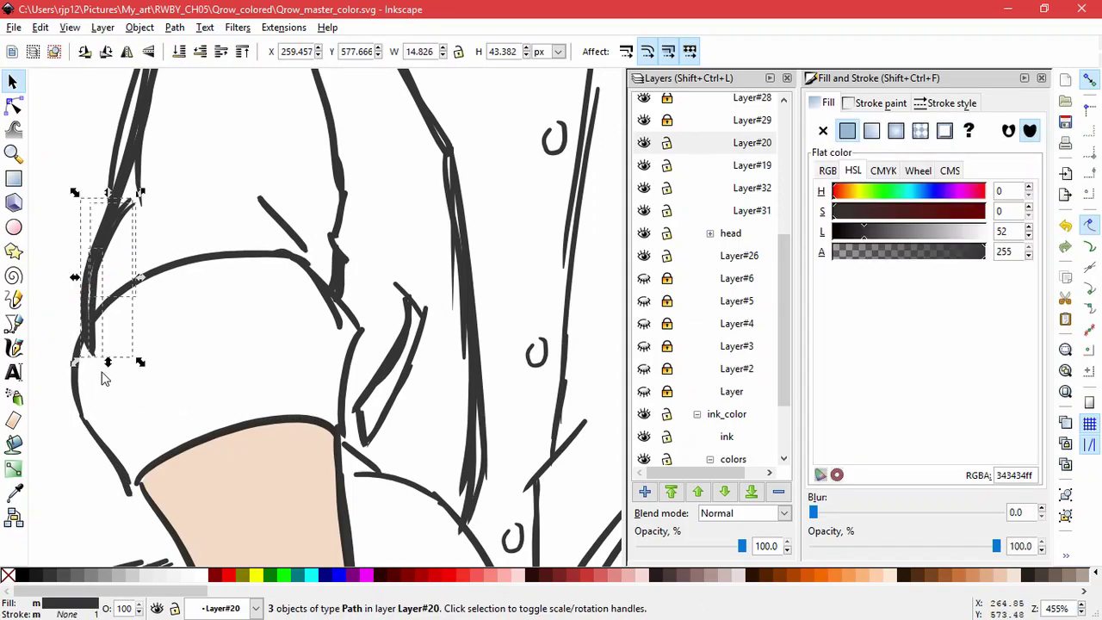
left_click_drag(108, 363, 81, 334)
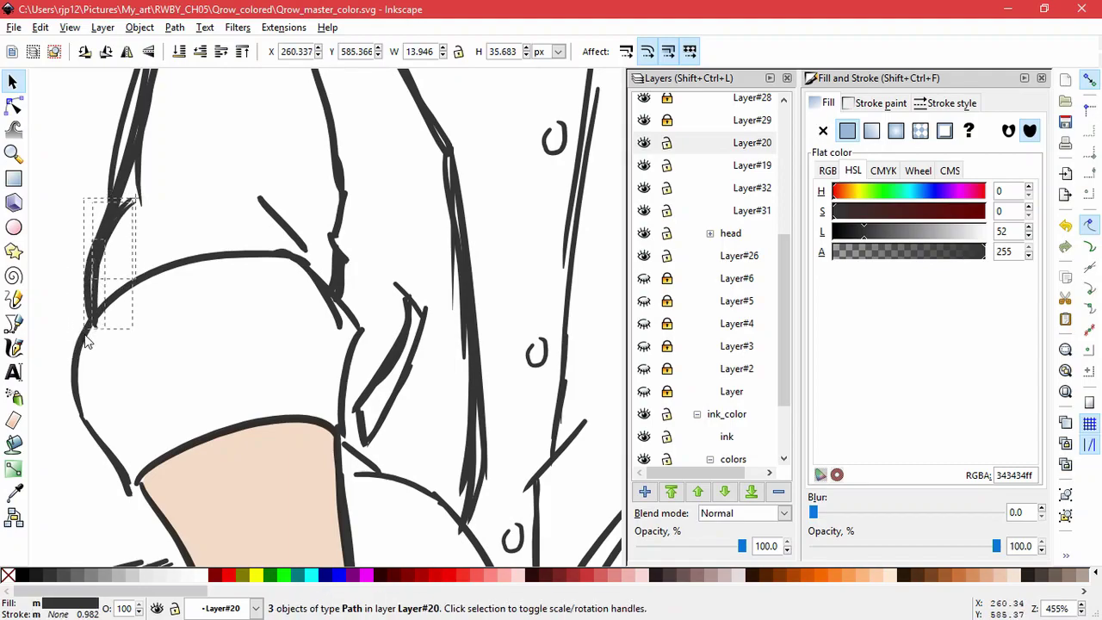
key("ctrl+z")
left_click(209, 326)
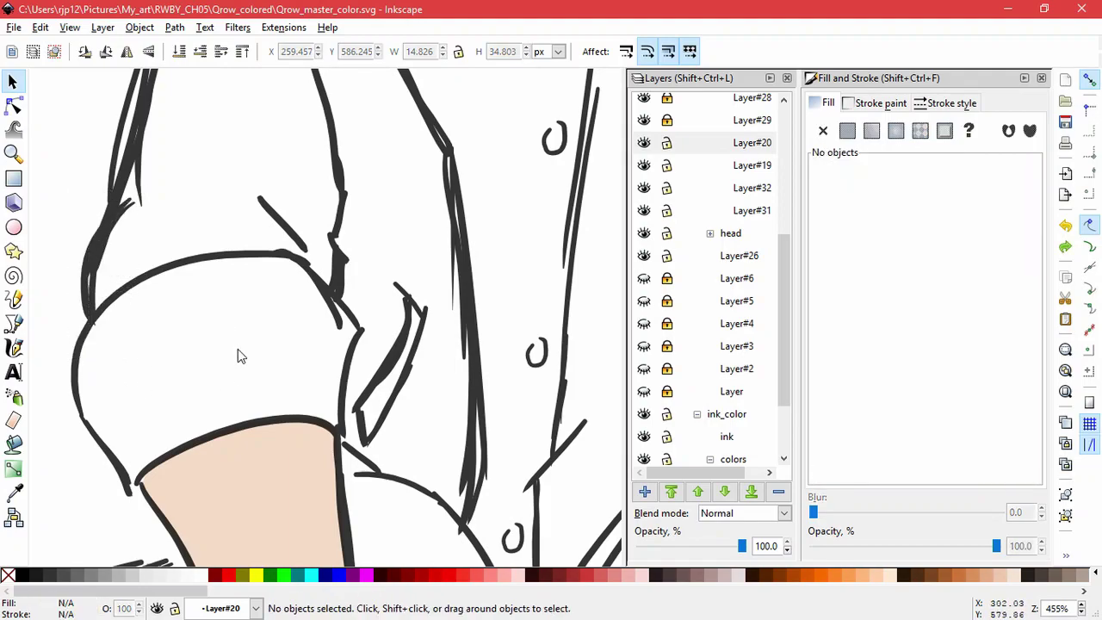
- Fit the long outer ink stroke of the sleeve above the cuff
left_click(143, 187)
left_click_drag(199, 147, 208, 307)
scroll(208, 307, "down", 1)
left_click(207, 313)
scroll(207, 262, "down", 3, "ctrl")
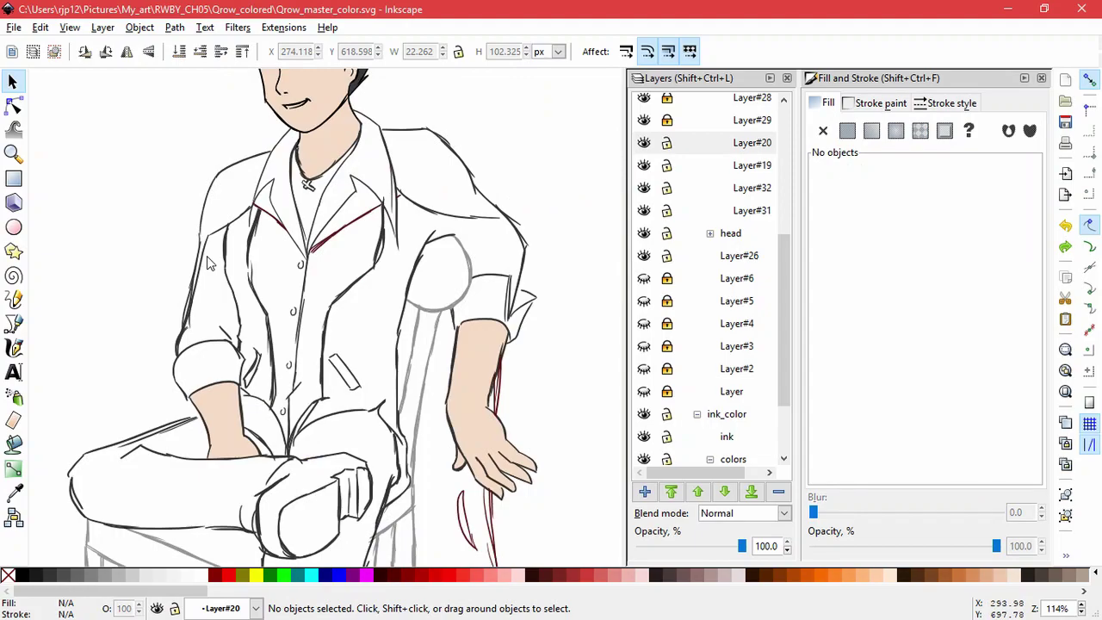
scroll(198, 296, "up", 4)
left_click_drag(167, 398, 220, 392)
key("ctrl+z")
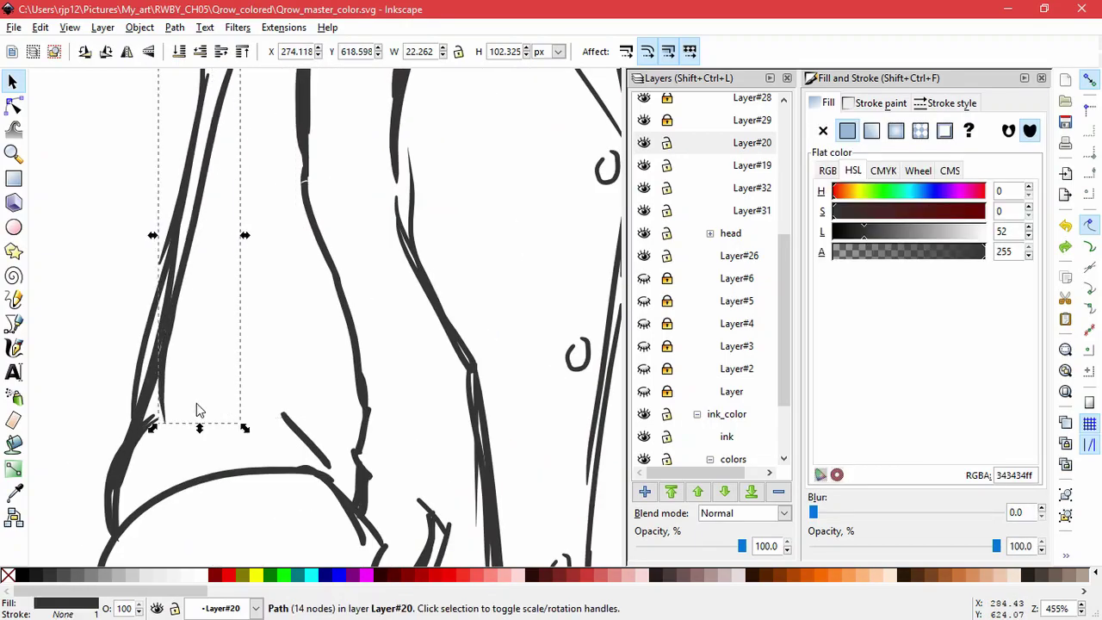
scroll(259, 336, "down", 2, "ctrl")
left_click(313, 319)
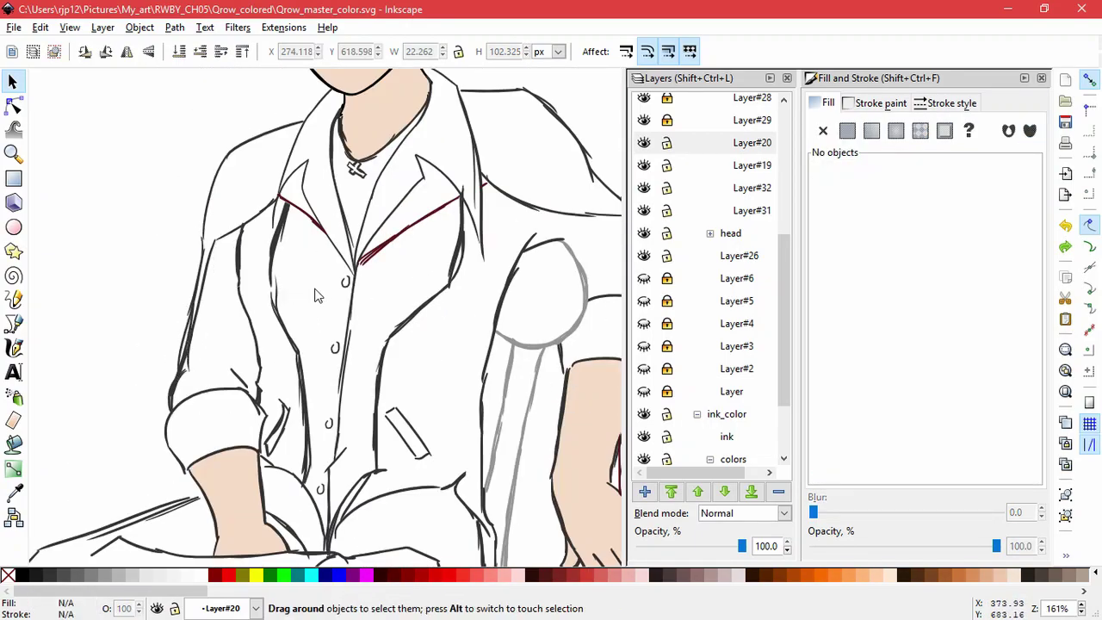
scroll(310, 410, "down", 3, "ctrl")
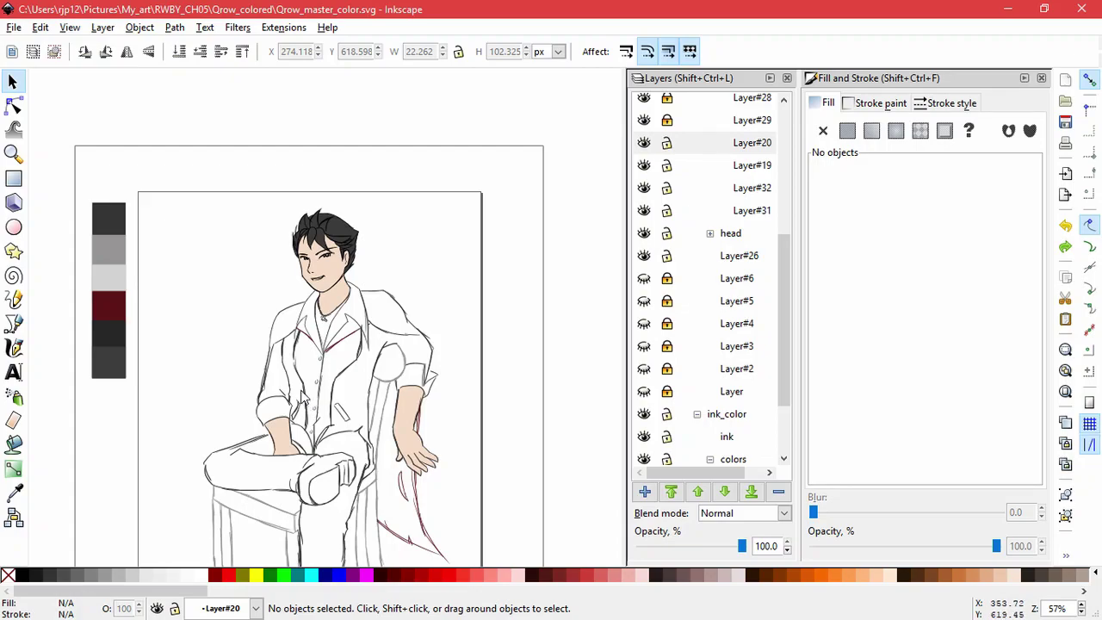
- Stretch the upper ink stroke of the crossed leg's thigh so its end meets the wrist outline
scroll(255, 455, "up", 6, "ctrl")
left_click(357, 364)
left_click(359, 356)
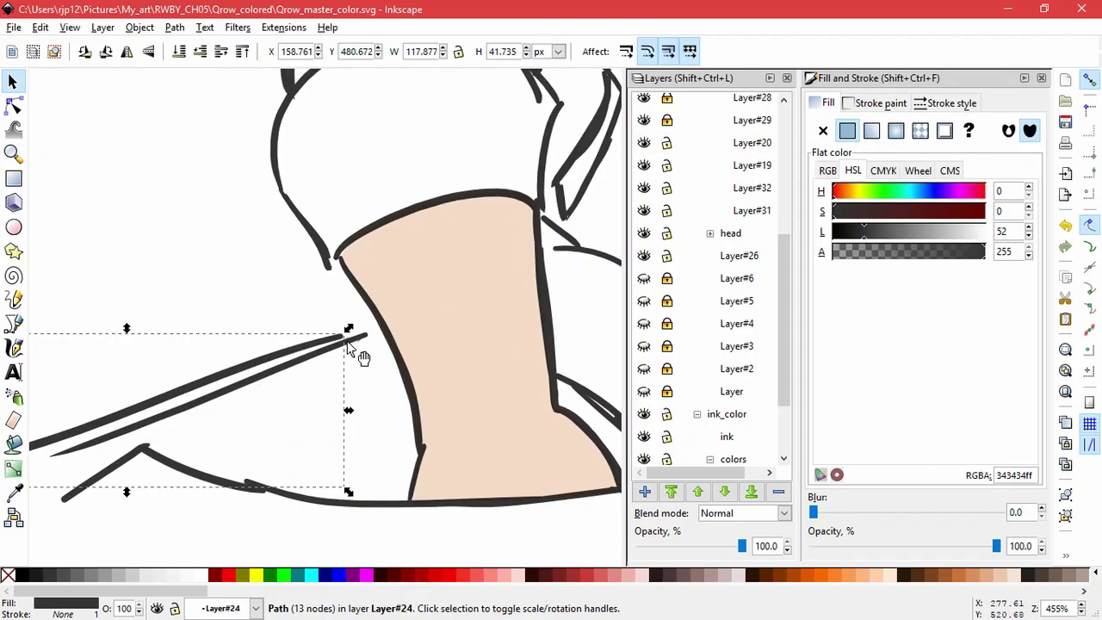
mouse_move(366, 328)
left_mouse_down()
mouse_move(392, 320)
mouse_move(376, 347)
left_mouse_up()
left_click(362, 353)
left_click(348, 343)
left_click_drag(359, 334, 375, 305)
left_click(271, 284)
- Scale the lower of the two thigh strokes so it also ends at the wrist outline
left_click(374, 347)
left_click(366, 354)
left_click_drag(390, 348, 390, 310)
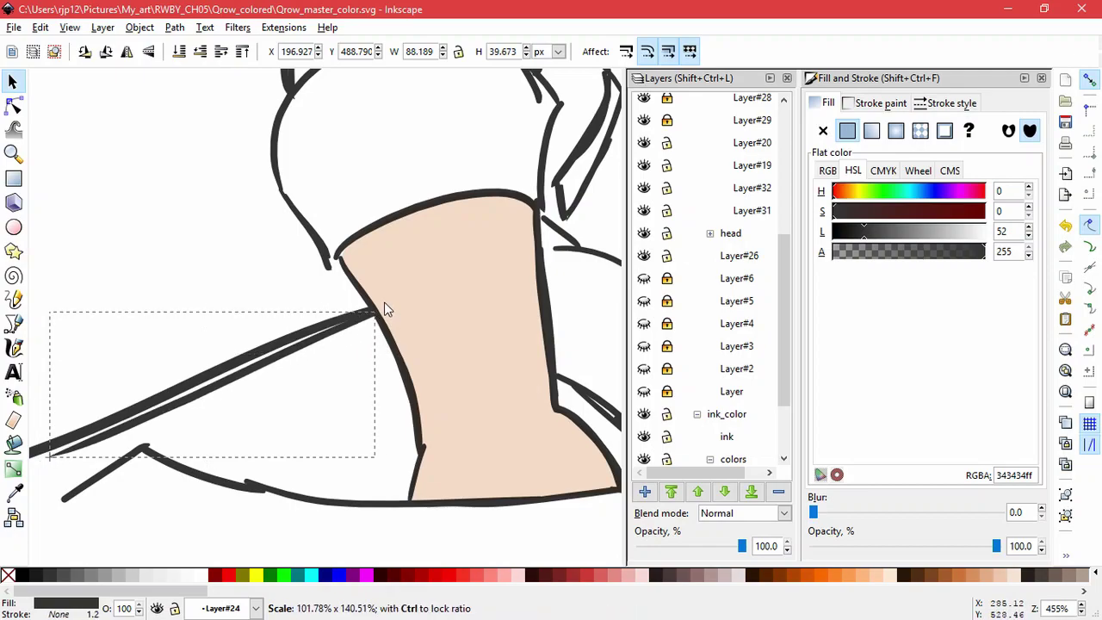
left_click(292, 415)
scroll(293, 415, "down", 5)
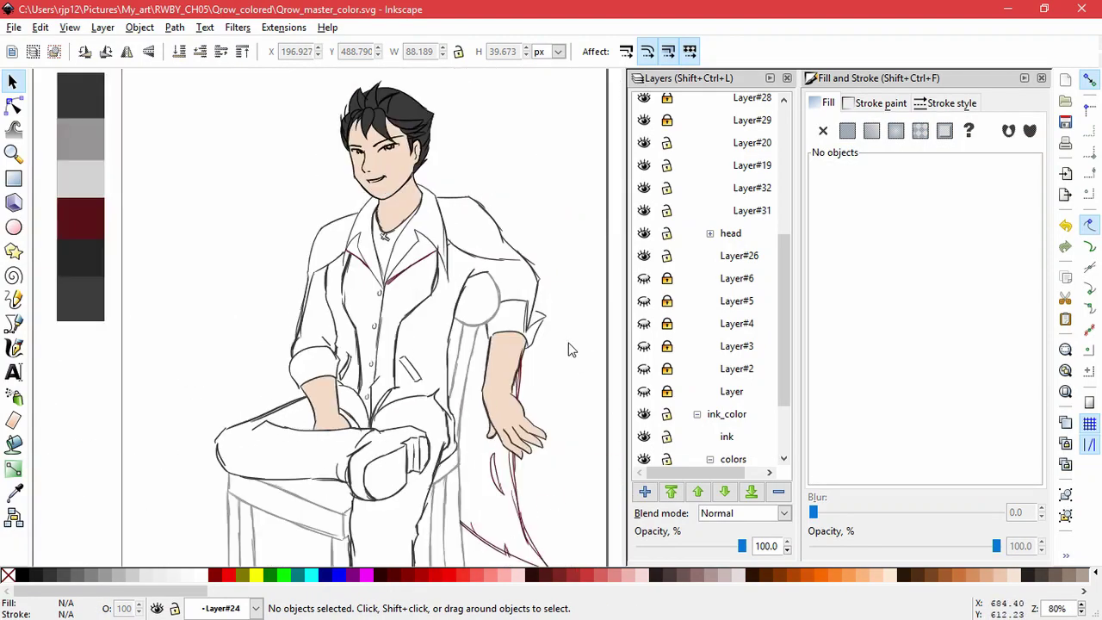
- Adjust the two hem strokes of the standing trouser leg so they join each other and reach the leg's side outlines
scroll(568, 344, "down", 2)
left_click_drag(590, 336, 530, 348)
scroll(412, 535, "up", 4)
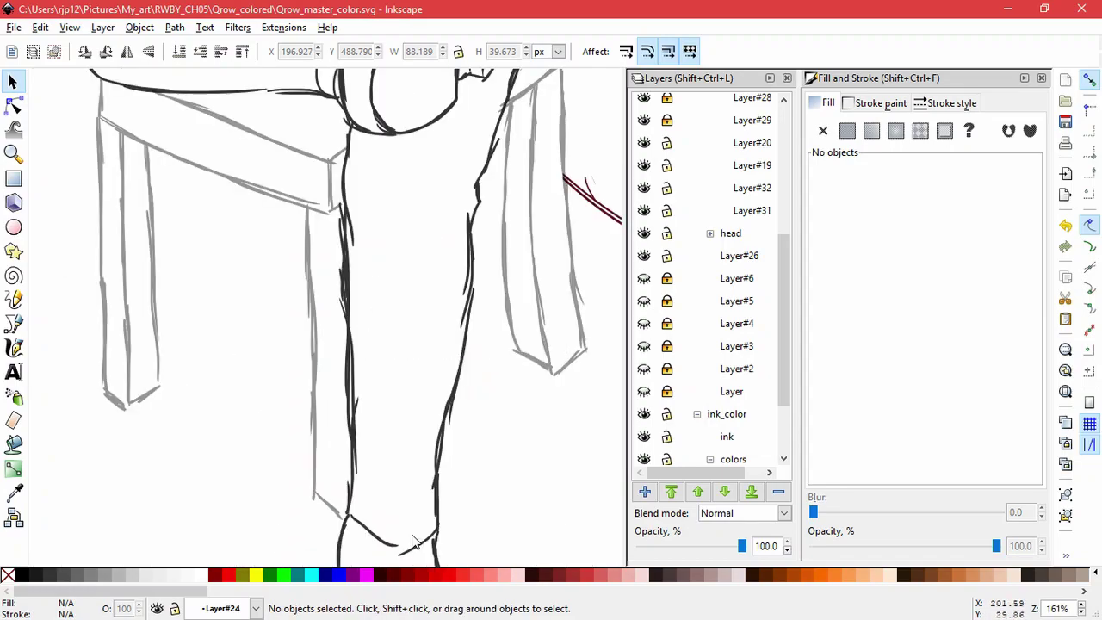
scroll(413, 543, "up", 3)
left_click(409, 485)
left_click(401, 457)
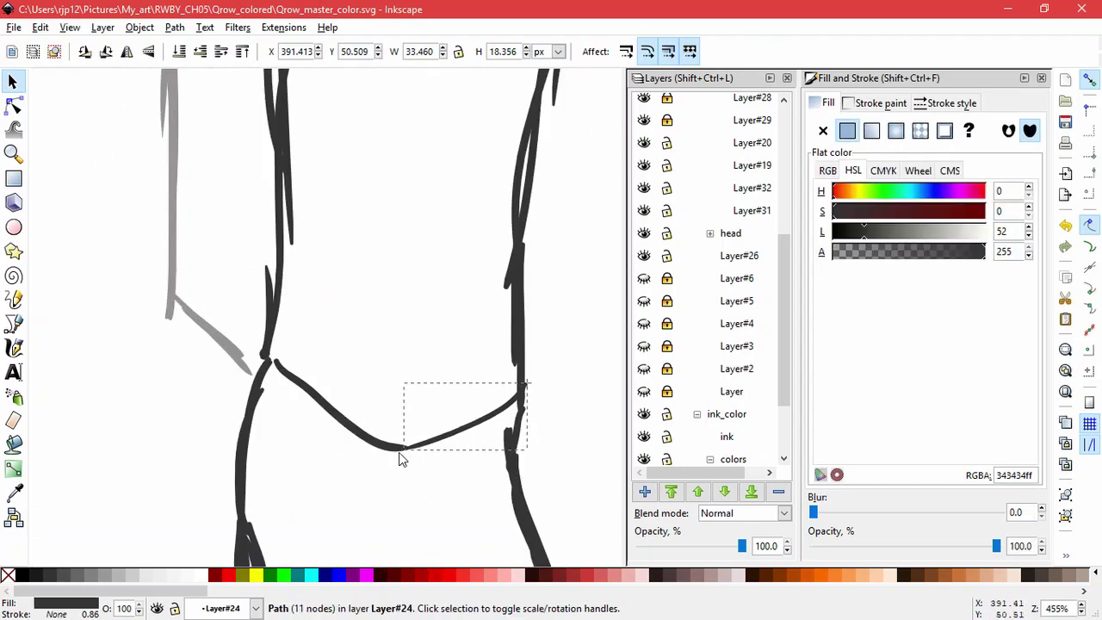
left_click(577, 423)
left_click(280, 371)
left_click_drag(269, 355, 260, 350)
left_click(584, 393)
- Delete the redundant ink stroke beside the standing leg's lower left outline and compare the drawing with and without it
scroll(580, 394, "down", 4)
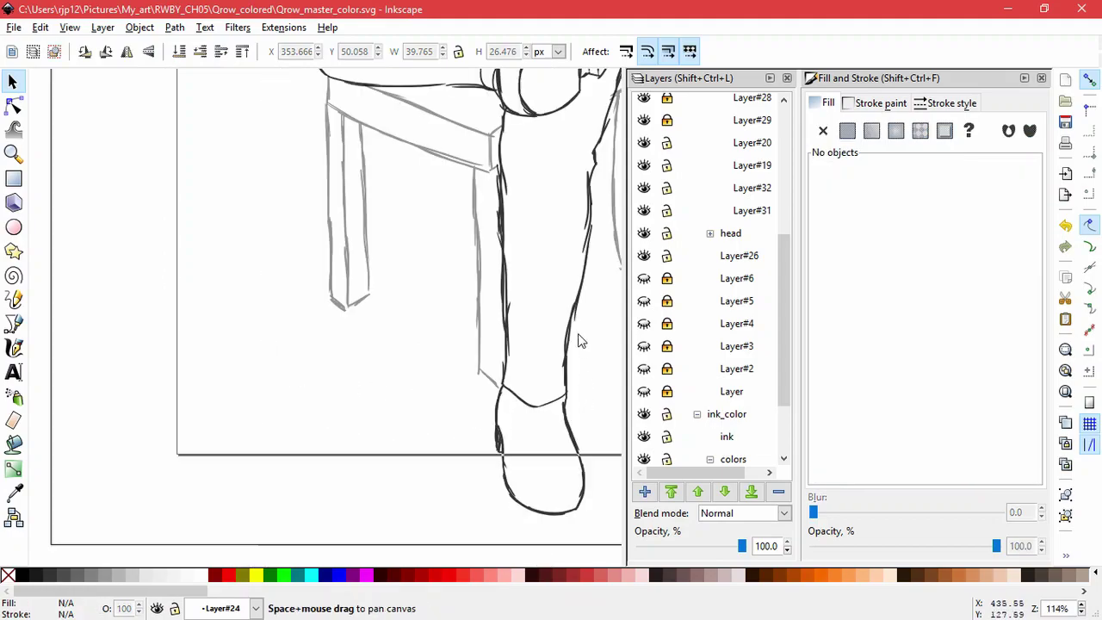
left_click_drag(572, 328, 502, 439)
scroll(442, 436, "up", 2)
left_click_drag(446, 407, 478, 424)
key("Delete")
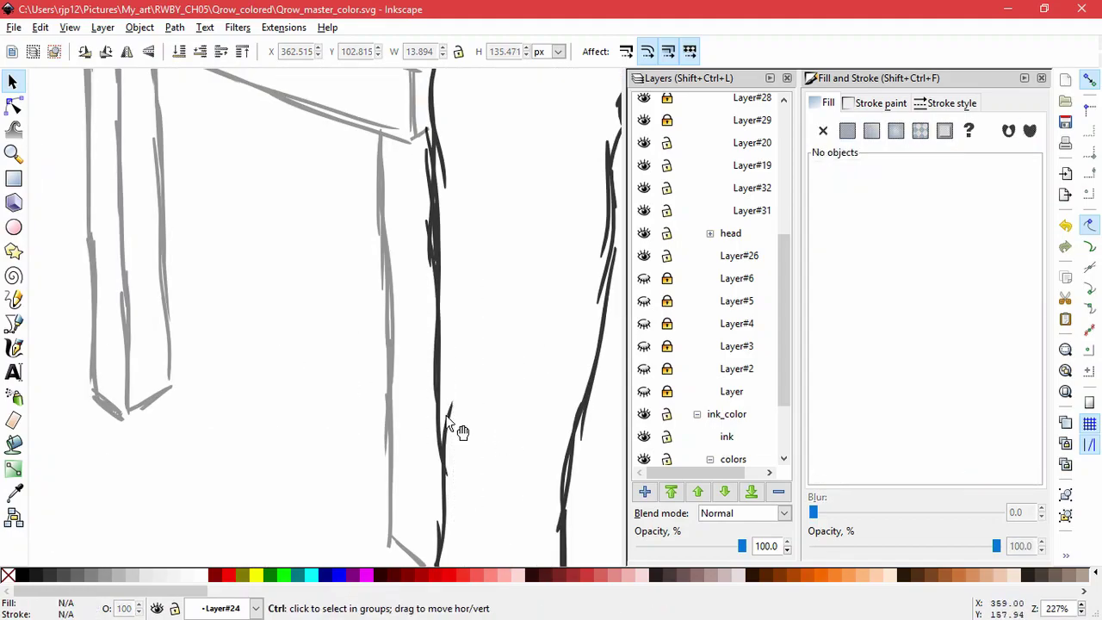
key("ctrl+z")
key("ctrl+z")
key("ctrl+shift+z")
key("ctrl+shift+z")
- Delete the overlapping ink strokes that double the standing leg's left outline along the shin
left_click(451, 414)
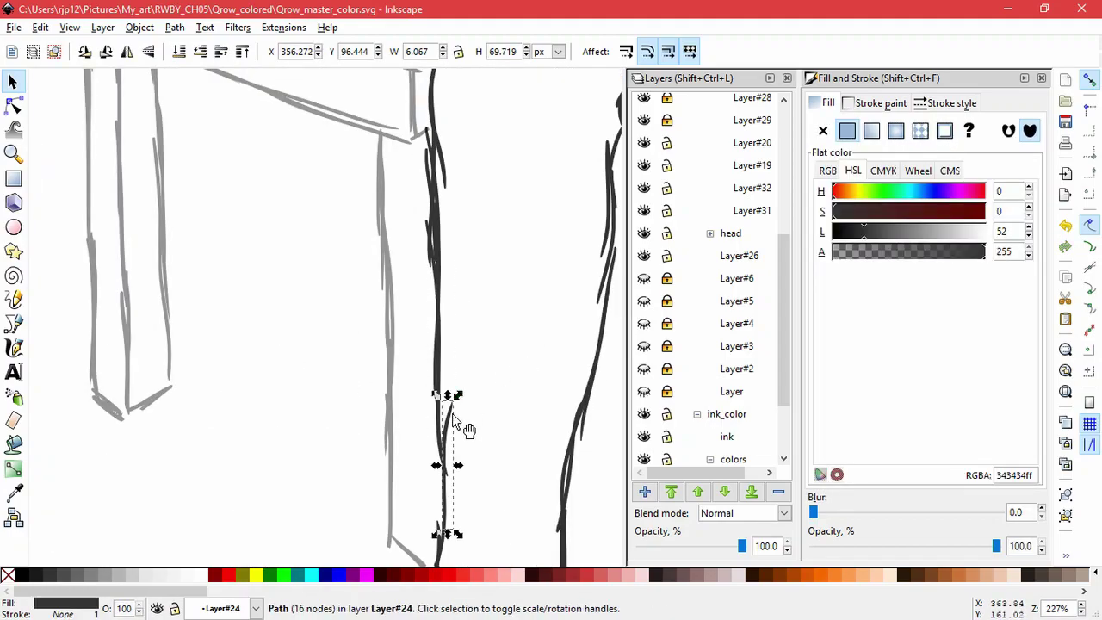
mouse_move(438, 407)
left_mouse_down()
mouse_move(412, 417)
mouse_move(448, 461)
mouse_move(442, 481)
left_mouse_up()
key("Delete")
left_click(436, 400)
key("Escape")
left_click_drag(432, 256, 368, 314)
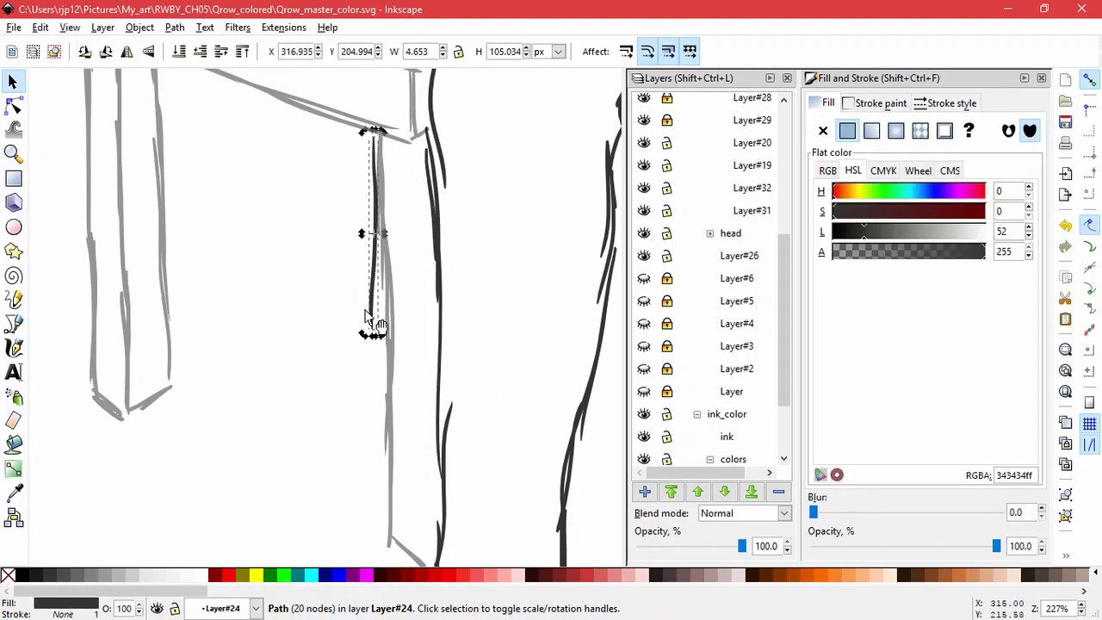
key("Delete")
mouse_move(423, 217)
left_mouse_down()
mouse_move(404, 239)
mouse_move(448, 133)
mouse_move(450, 495)
left_mouse_up()
key("Delete")
- Skew the long shin stroke of the standing leg's left outline by about 1° to line up with the stroke above it
key("Escape")
left_click(450, 384, "ctrl")
key("ctrl+z")
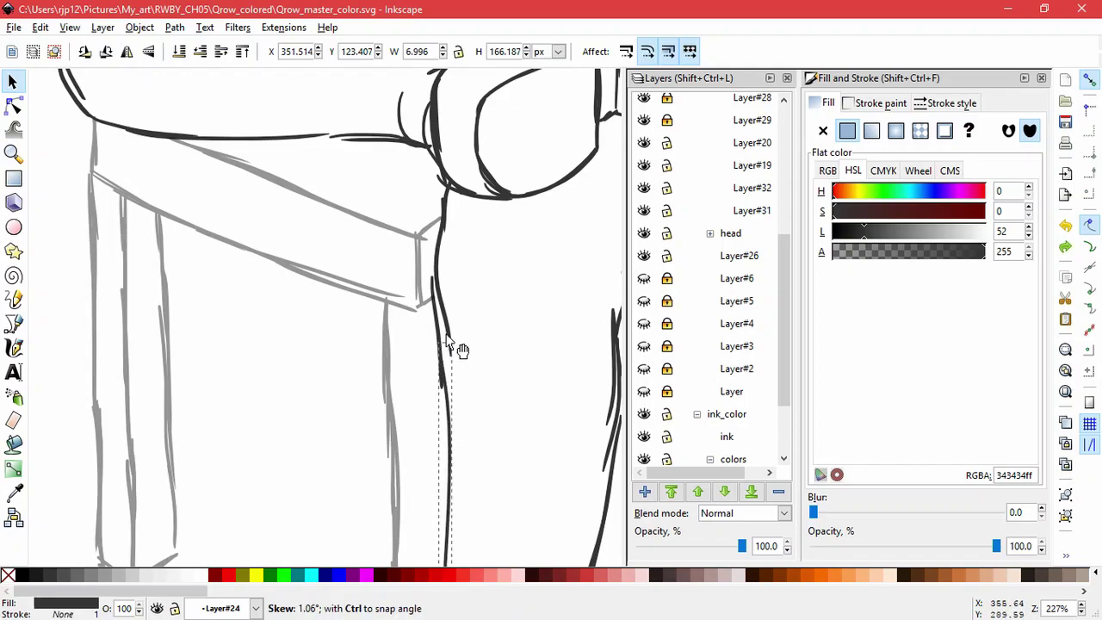
key("Escape")
left_click(449, 339)
key("ctrl+z")
key("ctrl+z")
key("ctrl+z")
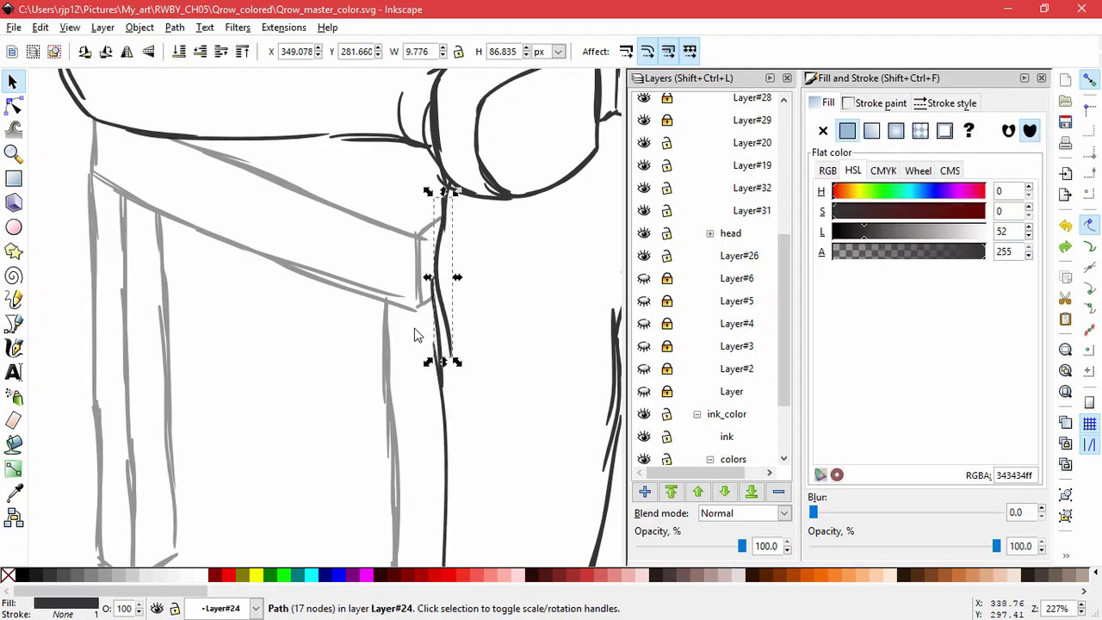
left_click(483, 369)
key("ctrl+shift+z")
key("ctrl+shift+z")
key("ctrl+shift+z")
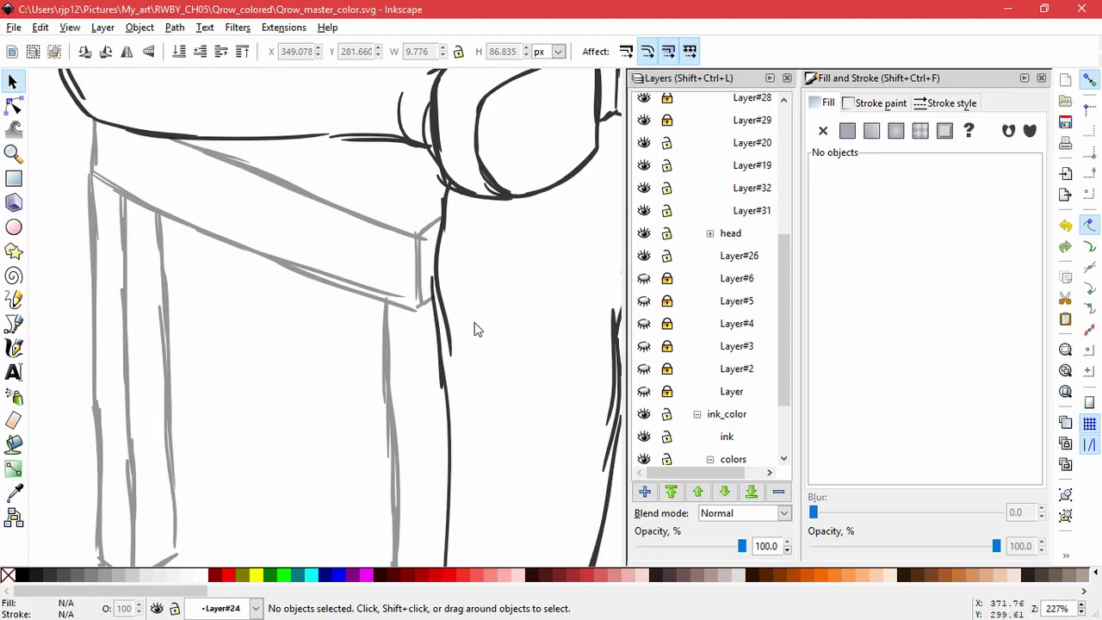
- Stretch the short overlapping stroke on the standing leg's left outline upward to about 5 × 66 px
left_click(439, 297)
left_click(435, 291)
left_click_drag(438, 273, 428, 265)
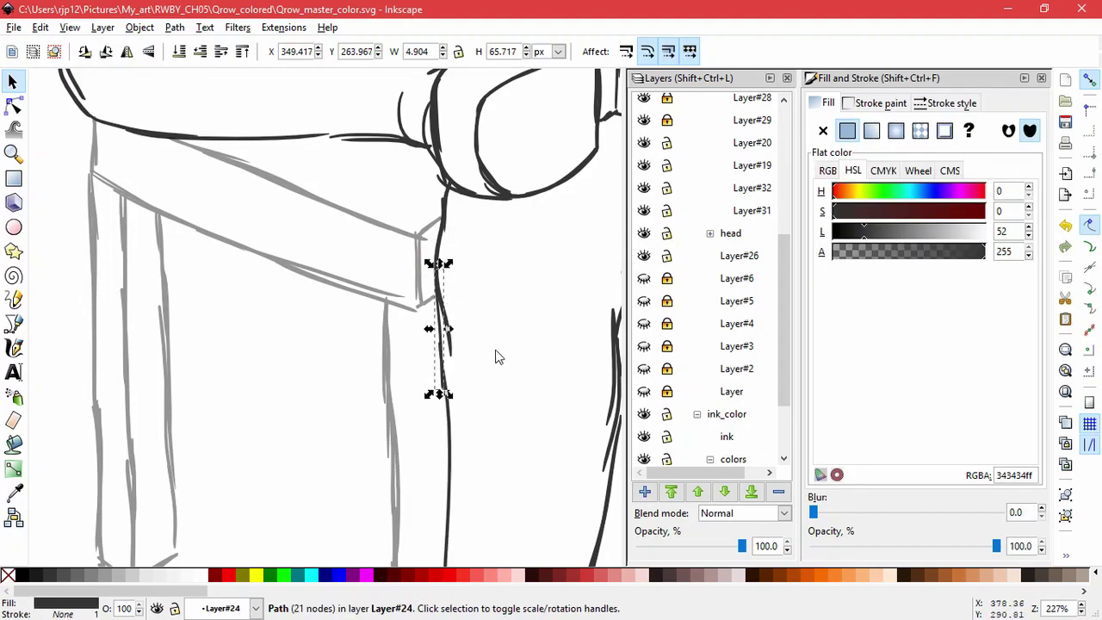
left_click(496, 353)
left_click(438, 384)
left_click_drag(448, 394, 457, 423)
key("ctrl+z")
left_click(508, 386)
- Adjust the long lower stroke of the standing leg's right outline to about 18 × 106 px so it meets the stroke above
left_click_drag(548, 383, 443, 389)
left_click_drag(512, 415, 435, 417)
key("ctrl+z")
left_click(514, 442)
left_click_drag(521, 415, 516, 418)
left_click(527, 433)
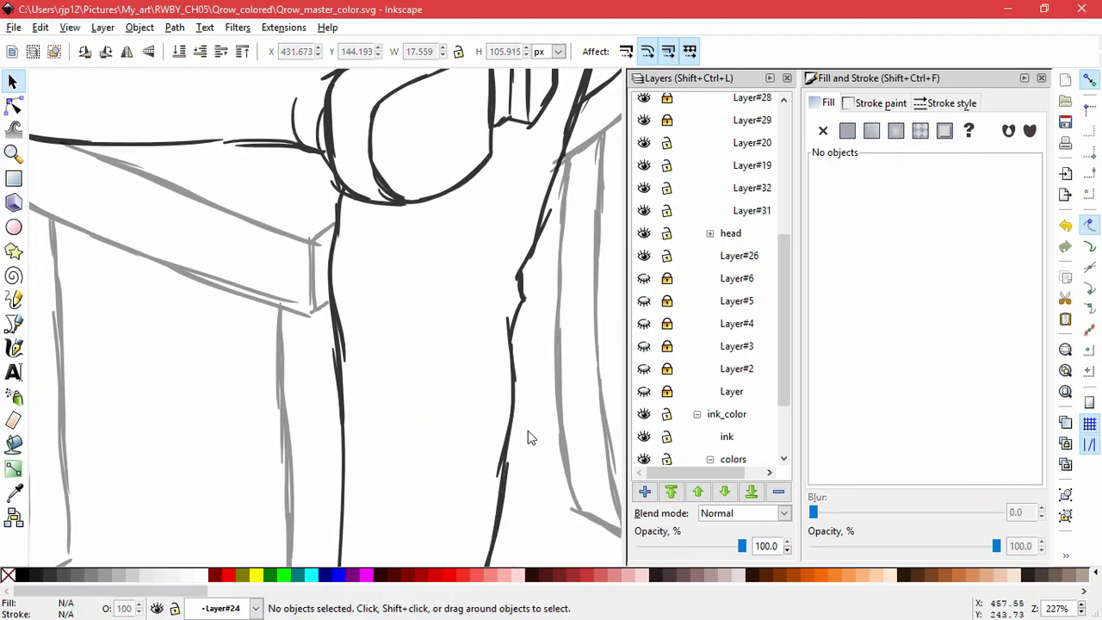
- Shrink the short stroke on the standing leg's right outline, just beneath the crossed foot, to about 18 × 37 px
left_click(550, 215)
left_click_drag(553, 206, 544, 231)
key("ctrl+z")
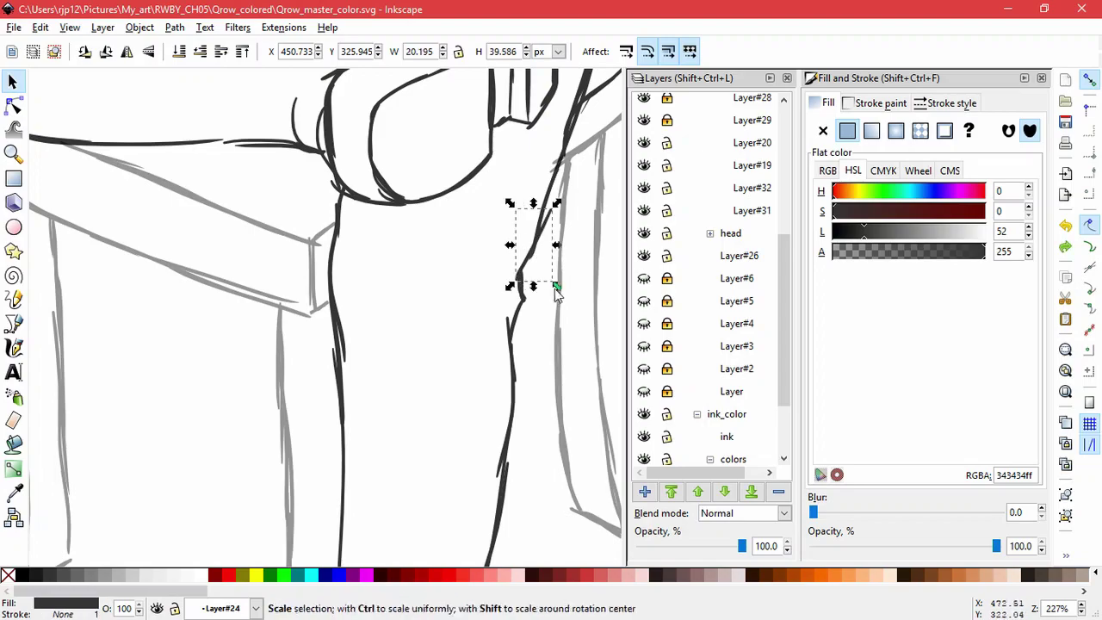
left_click_drag(515, 285, 523, 280)
key("ctrl+z")
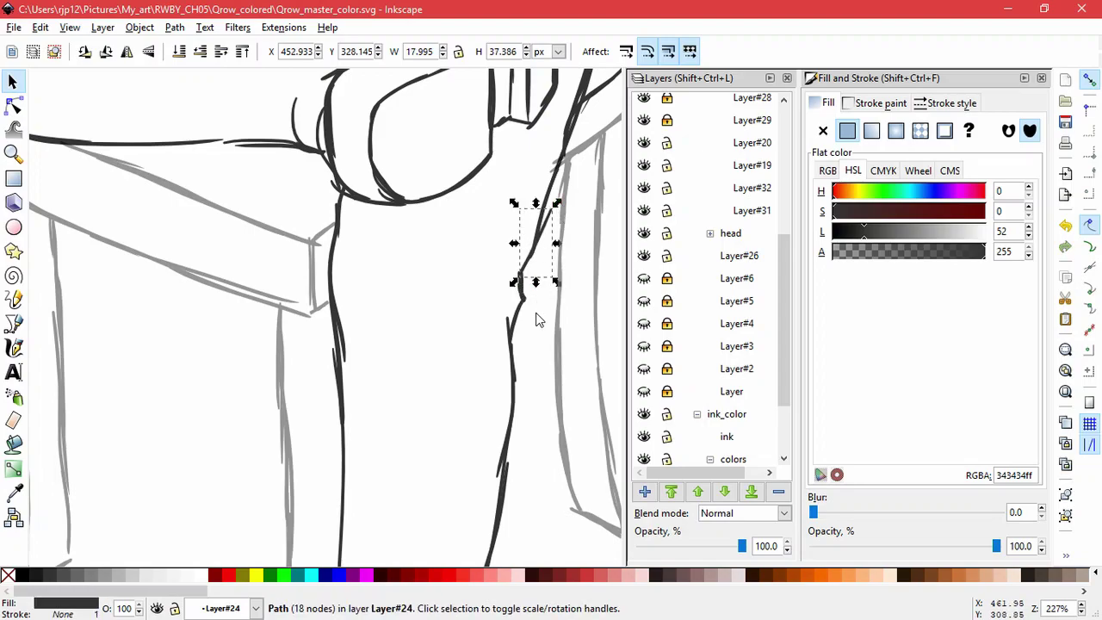
left_click(550, 347)
- Adjust the short ink stroke at the tip of the crossed leg's knee to connect with the neighbouring outline strokes
scroll(556, 353, "down", 5)
left_click_drag(582, 358, 553, 380)
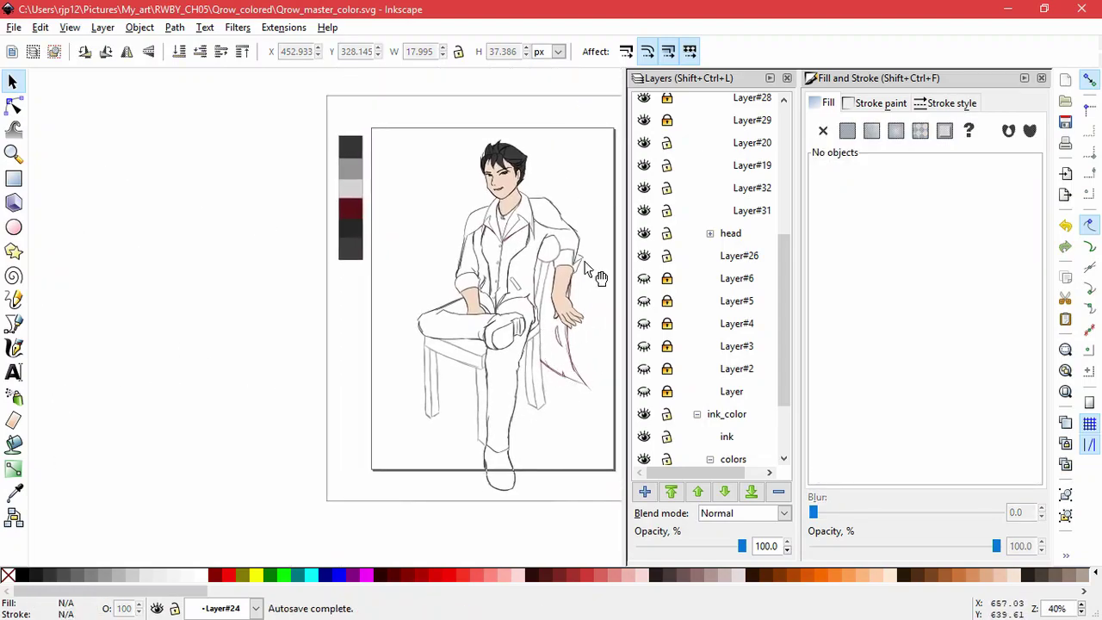
key("grave")
left_click(404, 271)
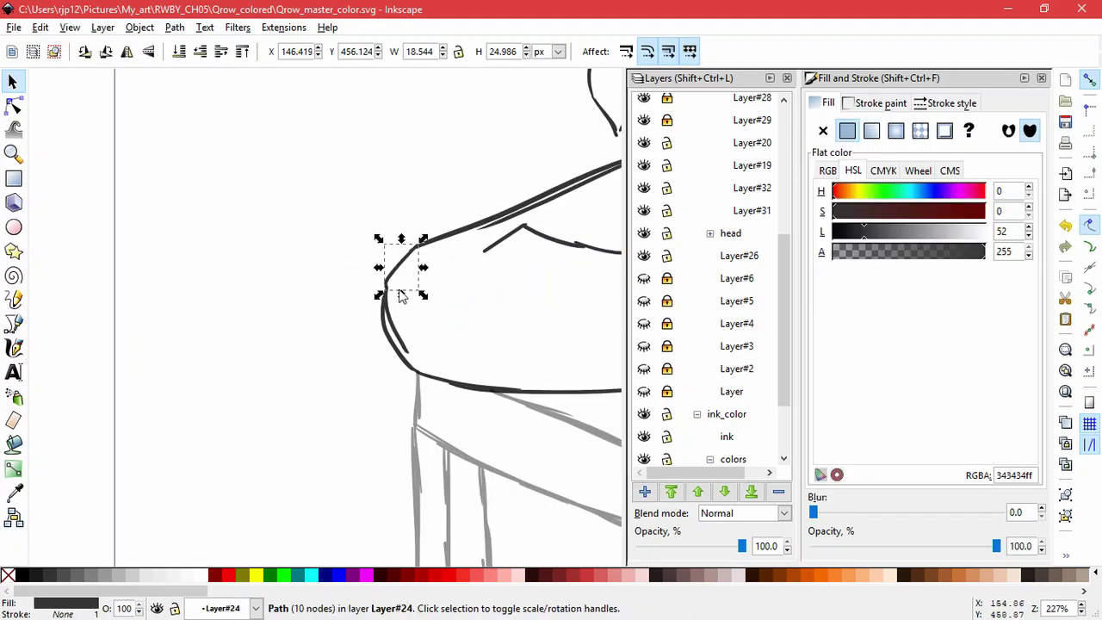
left_click(512, 317)
scroll(506, 329, "down", 2)
left_click_drag(527, 330, 331, 326)
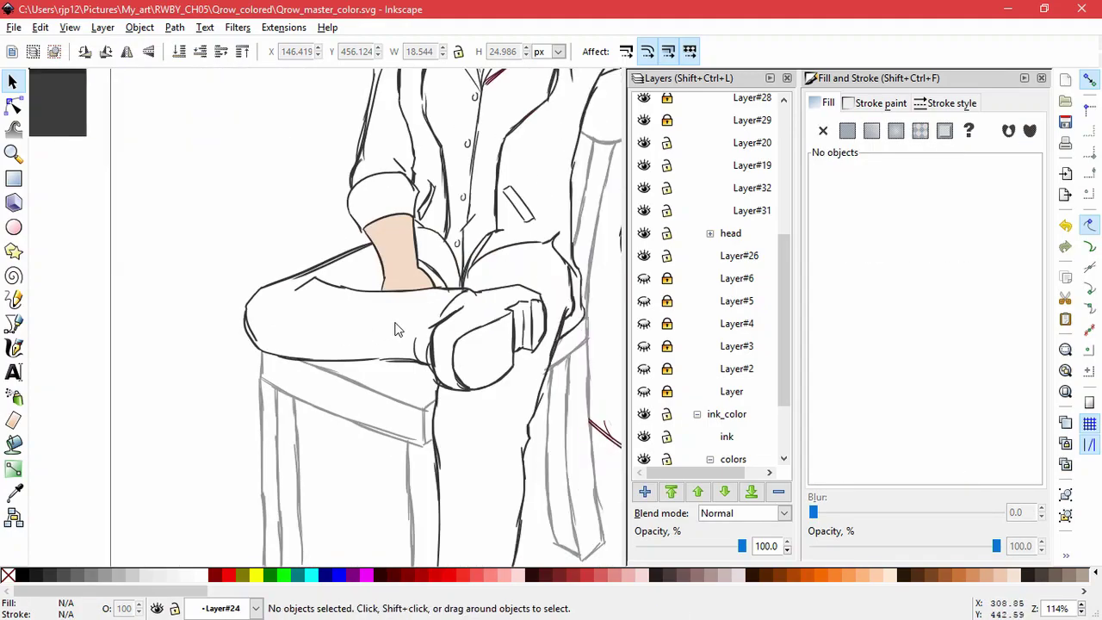
- Delete the redundant ink stroke along the underside of the crossed leg near the foot
scroll(422, 329, "up", 4, "ctrl")
scroll(474, 361, "down", 4, "ctrl")
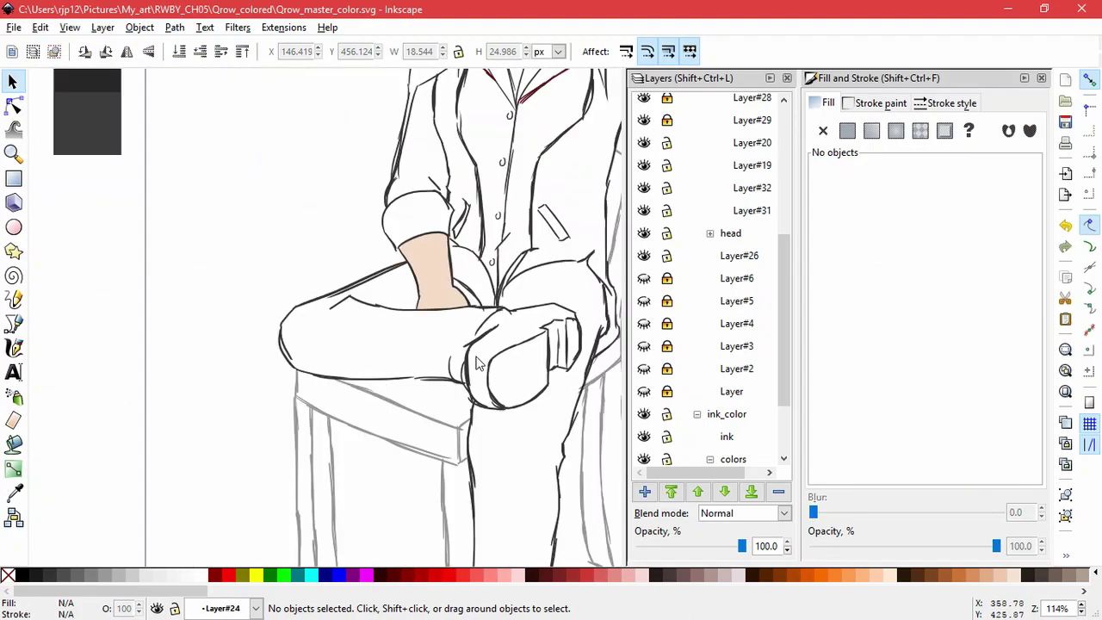
left_click(434, 400)
left_click(424, 401)
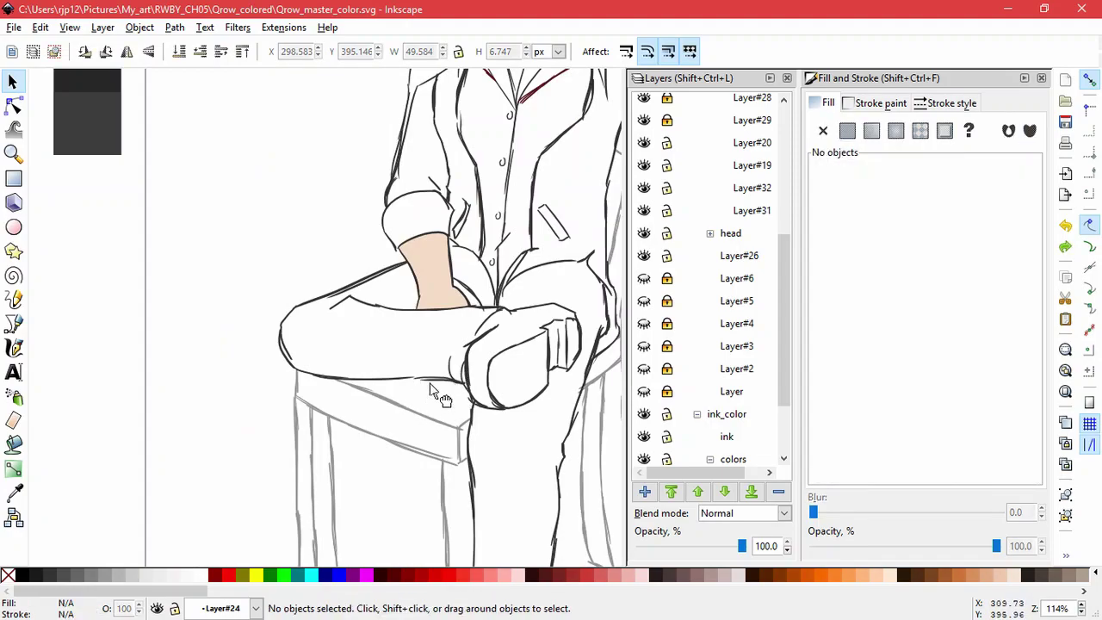
left_click_drag(436, 392, 428, 422)
left_click(428, 427)
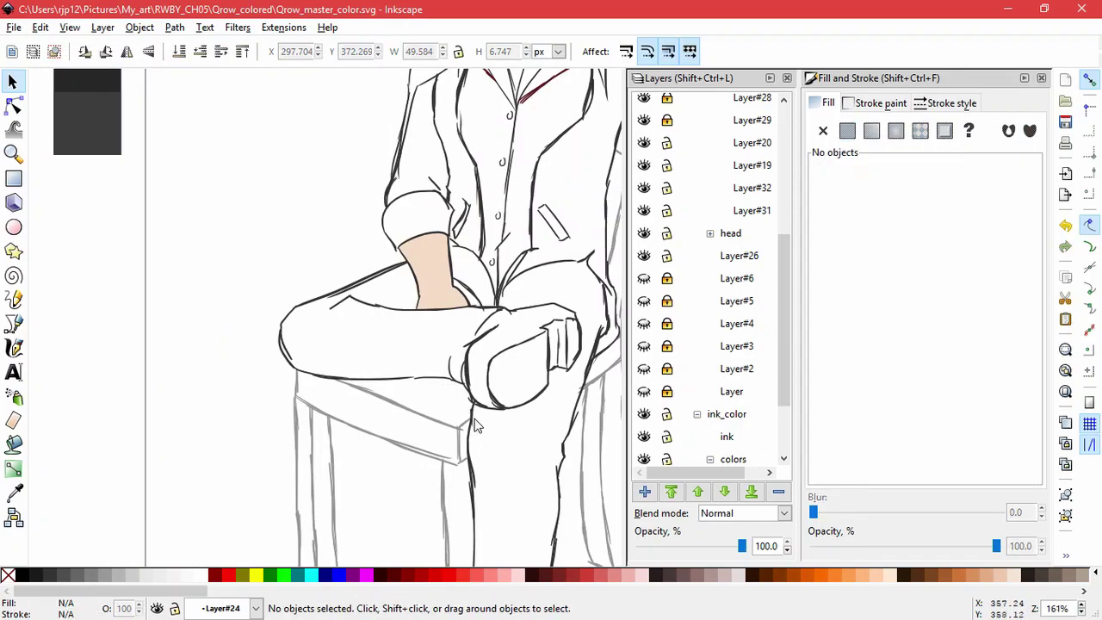
- Adjust the short stroke joining the standing leg's left outline to the crossed foot, about 6 × 29 px
scroll(475, 420, "up", 2)
left_click(462, 389)
left_click(532, 414)
scroll(546, 343, "down", 4)
key("space")
left_click_drag(546, 344, 454, 400)
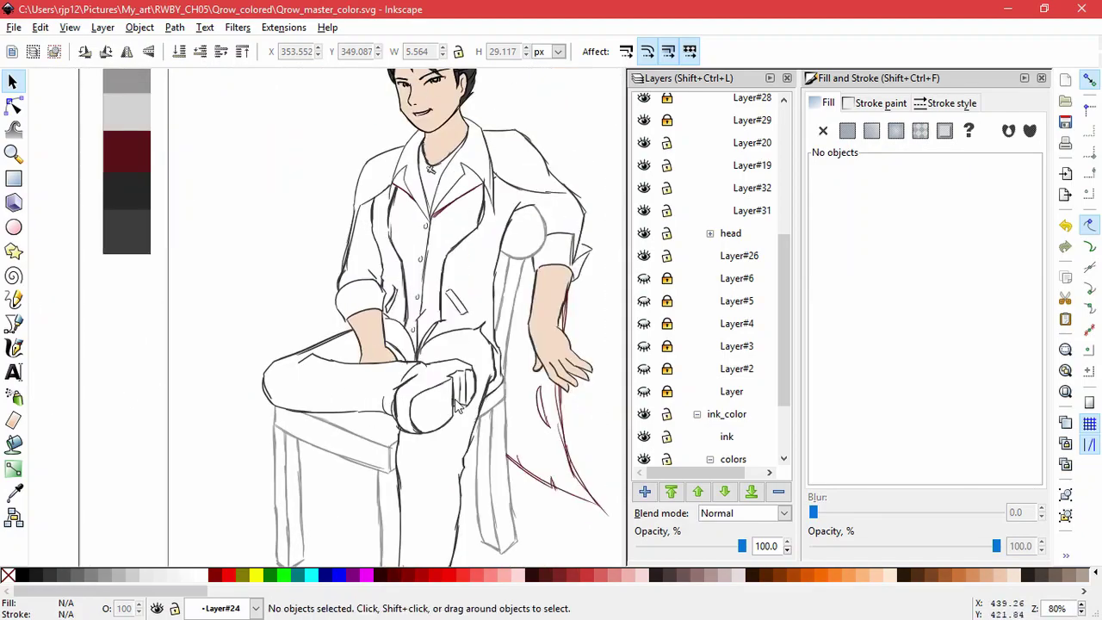
key("space")
left_click_drag(598, 298, 553, 370)
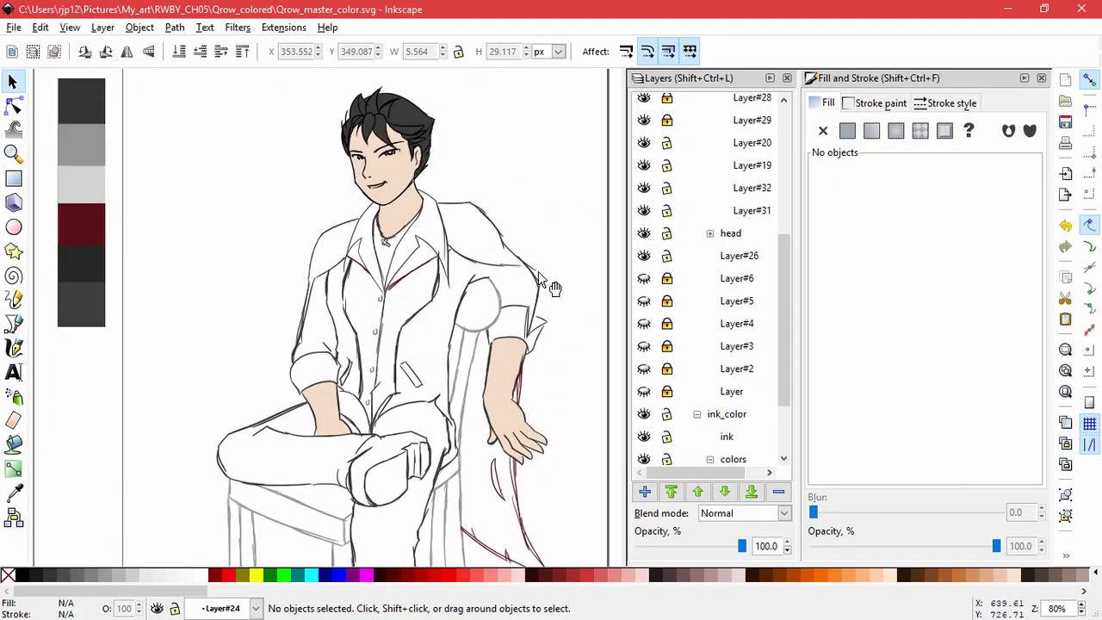
left_click_drag(539, 274, 543, 256)
key("ctrl+z")
scroll(552, 271, "up", 5)
left_click(528, 294)
left_click_drag(471, 254, 506, 223)
key("ctrl+z")
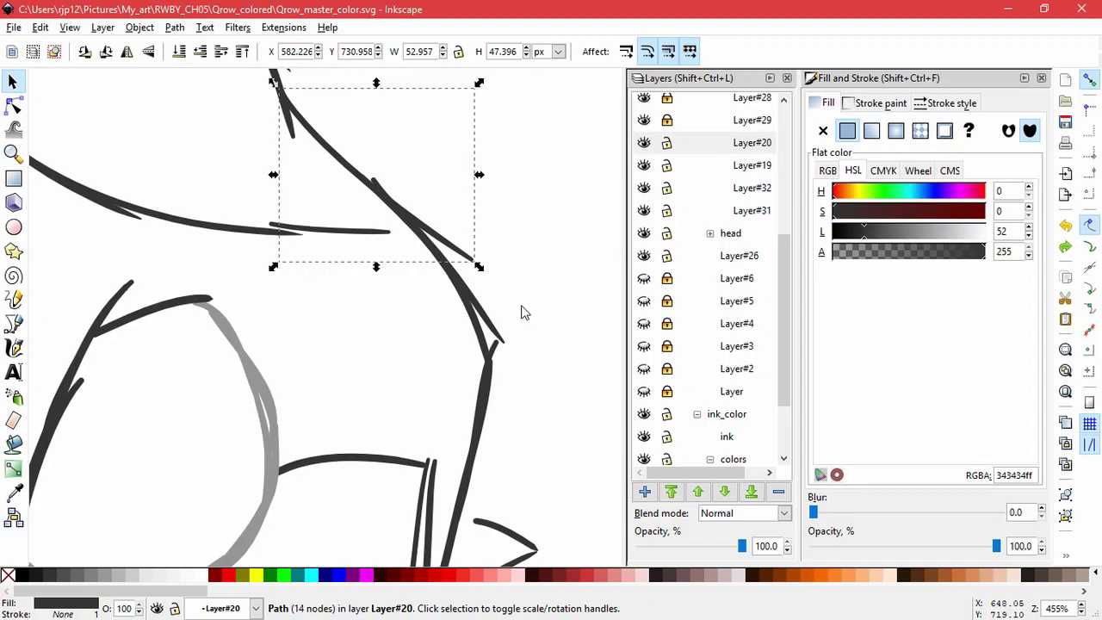
left_click_drag(480, 267, 396, 209)
key("ctrl+z")
- Move the redundant overlapping stroke off the outer shoulder outline of the chair-side sleeve and delete it
left_click_drag(484, 315, 528, 265)
key("Delete")
scroll(389, 206, "down", 3)
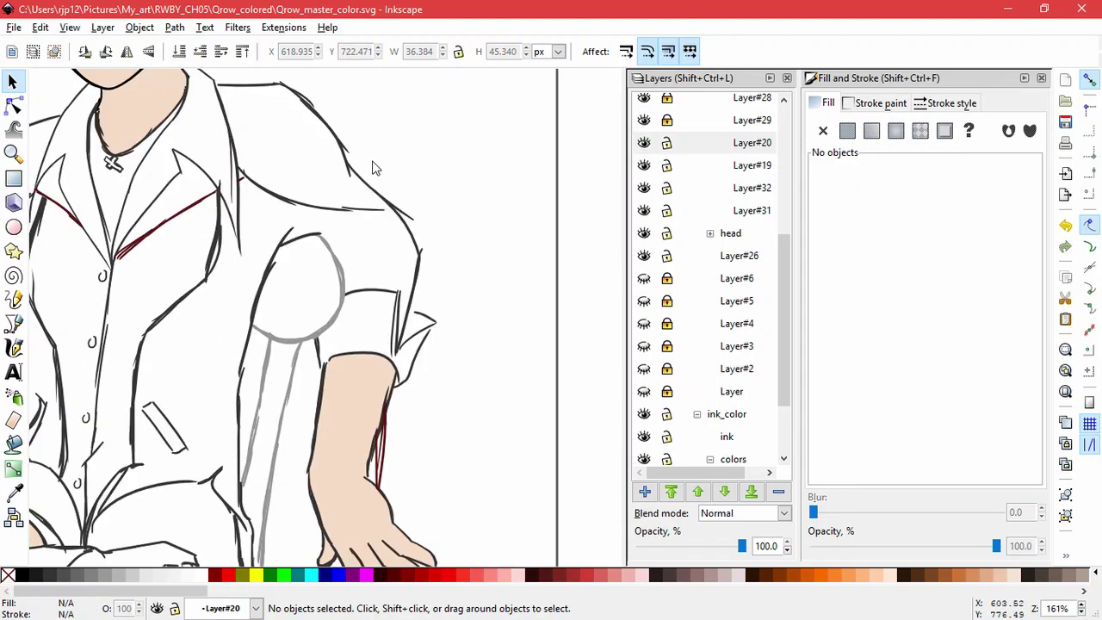
- Move the short end stroke of the shoulder seam out to meet the sleeve's outer outline
key("space")
mouse_move(374, 162)
left_mouse_down()
mouse_move(435, 175)
mouse_move(439, 193)
left_mouse_up()
left_click(450, 254)
scroll(472, 269, "up", 3)
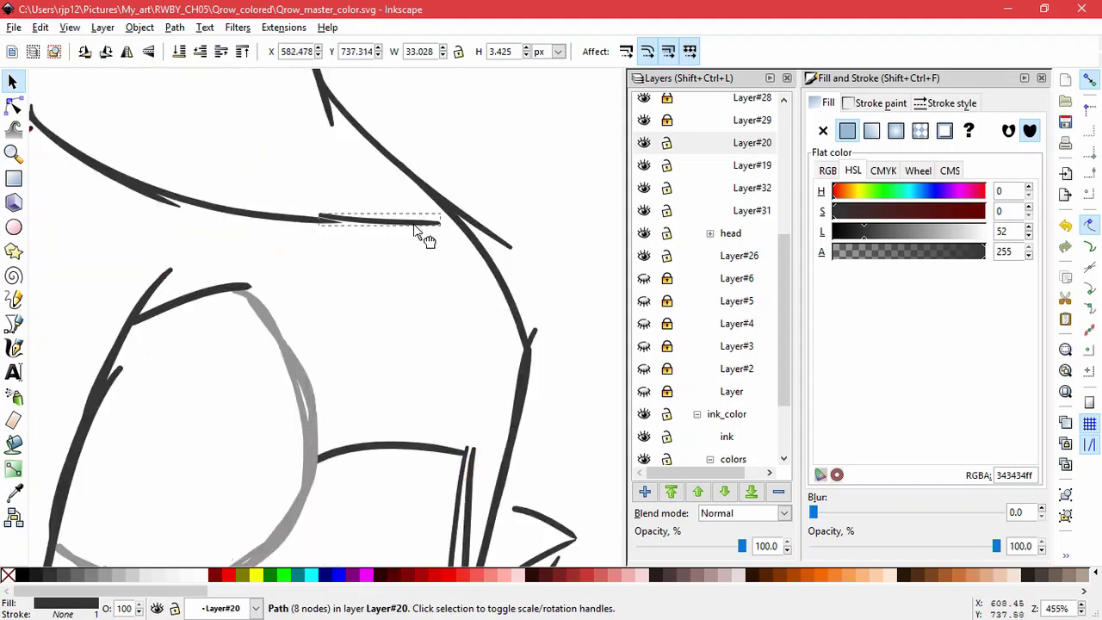
left_click_drag(405, 228, 485, 249)
- Move the long shoulder seam stroke to join the end stroke and stretch it toward the collar to about 98 px wide
left_click(336, 237)
left_click_drag(336, 236, 386, 246)
left_click(96, 184)
left_click(208, 205)
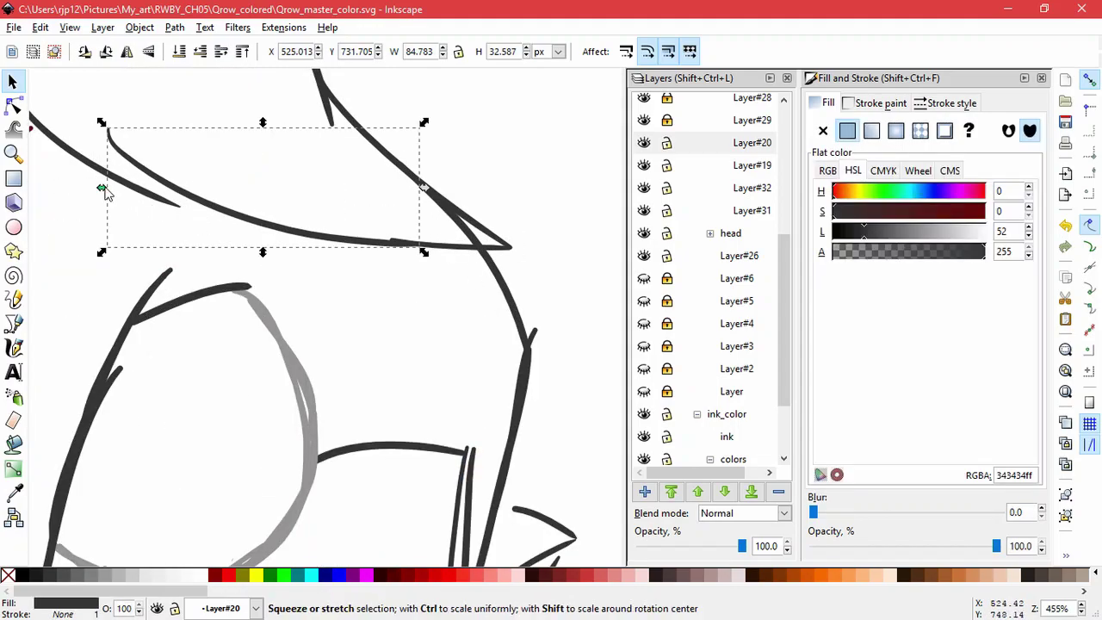
left_click_drag(100, 190, 61, 197)
left_click(387, 321)
scroll(387, 321, "down", 3)
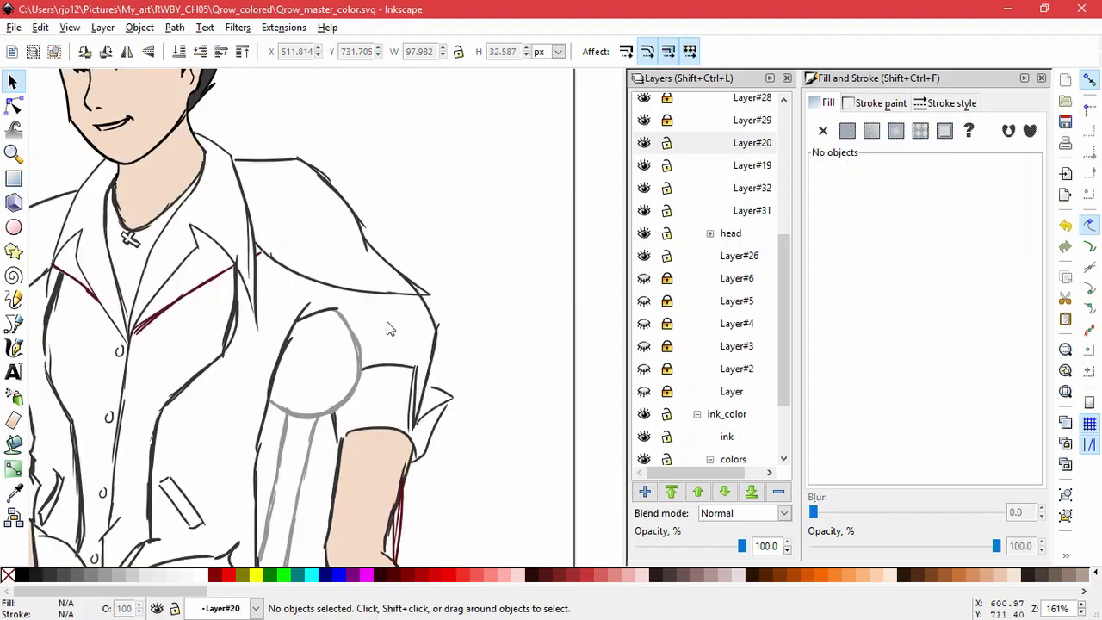
- Reposition the overlapping ink strokes at the top of the chair-side shoulder so they form one continuous outline
left_click(341, 187)
key("3")
key("Escape")
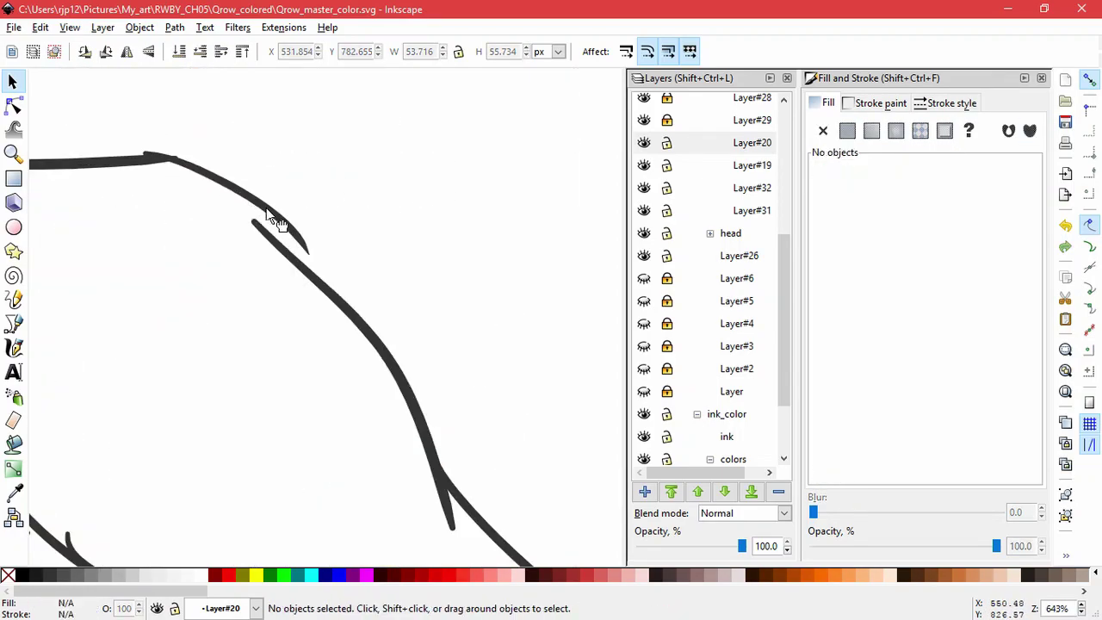
left_click(266, 209)
key("Escape")
scroll(401, 285, "down", 4)
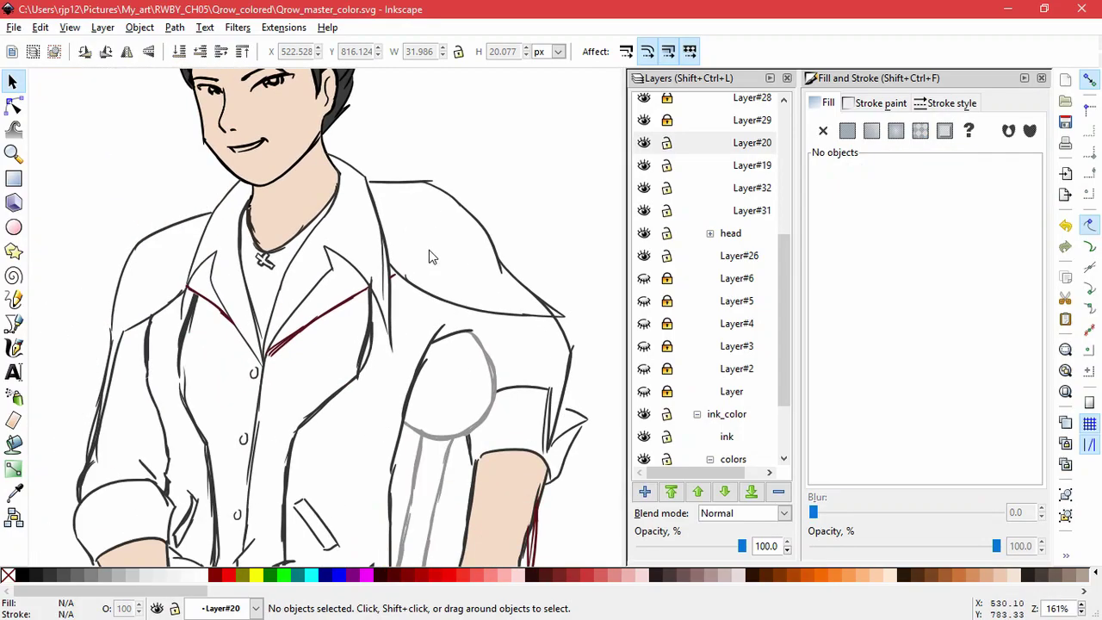
- Identify the layer that holds the necklace strokes by toggling layer visibility, and unlock Layer#34
scroll(293, 247, "up", 3)
left_click(273, 273)
left_click(641, 117)
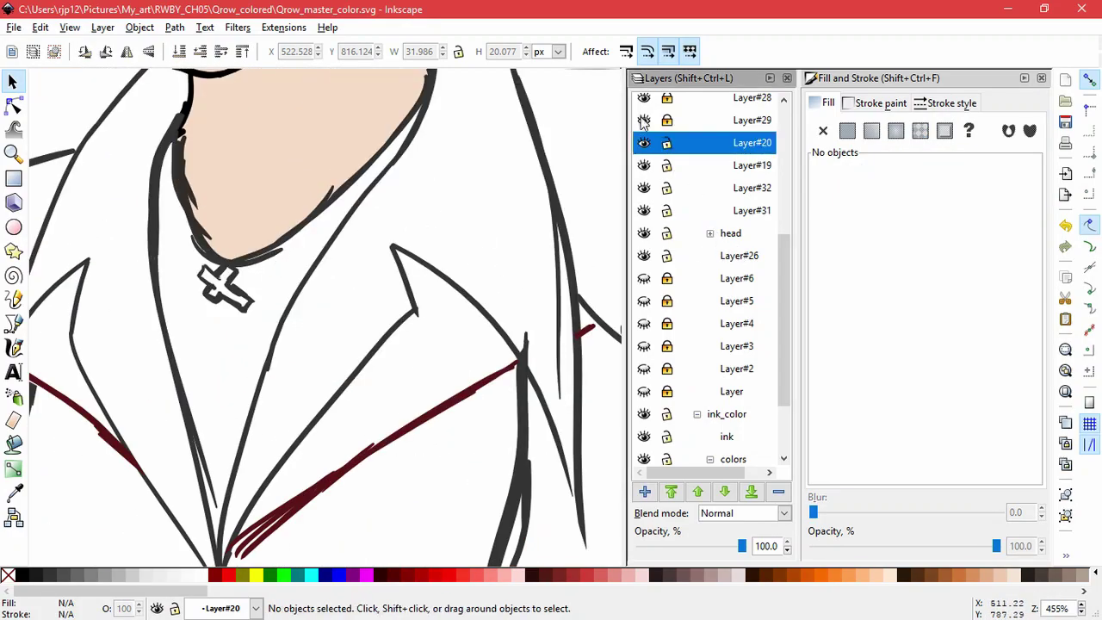
left_click(646, 329)
left_click(645, 330)
left_click(646, 308)
left_click(646, 308)
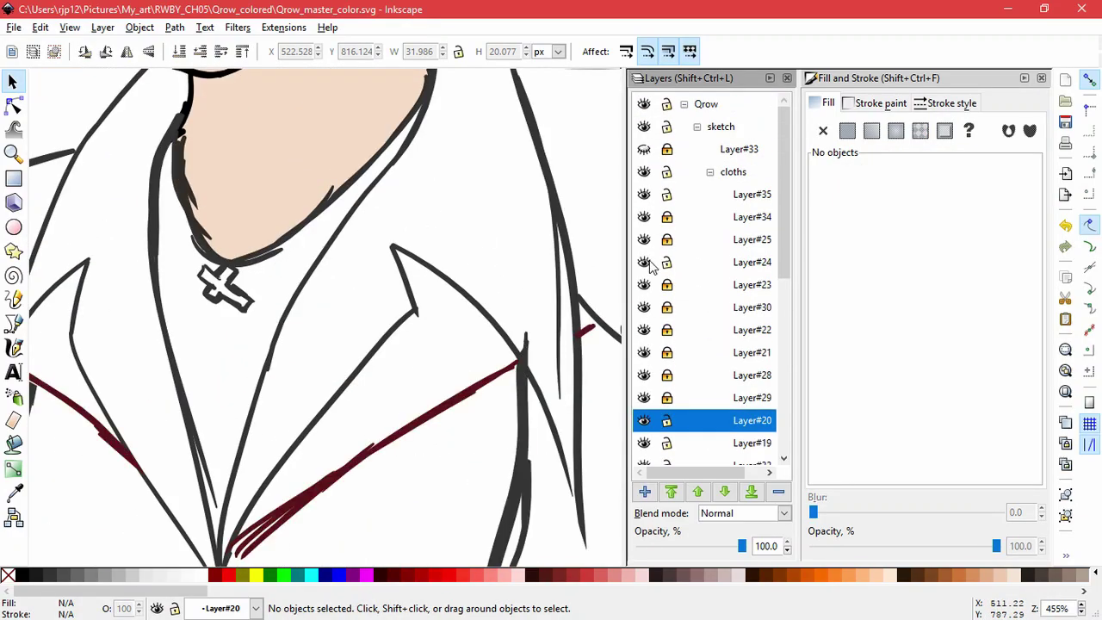
left_click(646, 221)
left_click(646, 221)
left_click(646, 198)
left_click(645, 198)
left_click(646, 218)
left_click(646, 218)
left_click(665, 220)
- Pull the redundant overlapping strokes off the necklace chain on both sides of the neck and delete them
left_click(273, 260)
left_click_drag(273, 260, 252, 336)
key("Delete")
left_click_drag(327, 191, 287, 177)
key("ctrl+z")
mouse_move(207, 250)
left_mouse_down()
mouse_move(188, 254)
mouse_move(244, 229)
left_mouse_up()
key("Delete")
key("Delete")
left_click_drag(194, 200, 237, 194)
key("Delete")
left_click_drag(184, 163, 248, 158)
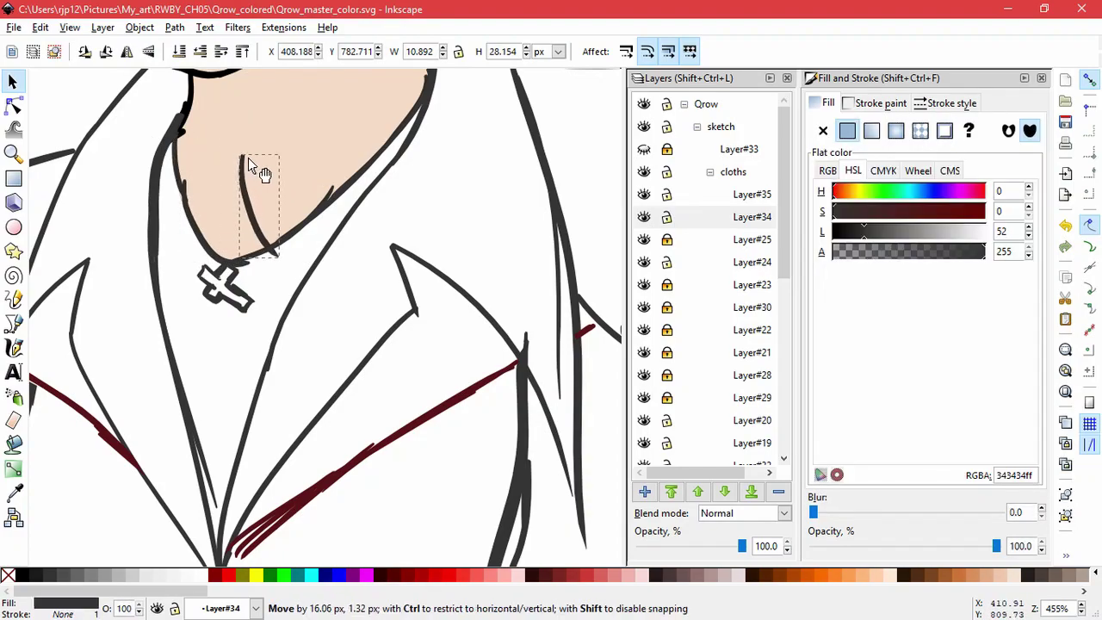
key("Delete")
key("Delete")
- Reposition the remaining chain strokes above the cross pendant so they meet in one continuous curve
mouse_move(179, 170)
left_mouse_down()
mouse_move(188, 187)
mouse_move(171, 148)
left_mouse_up()
left_click_drag(206, 215, 214, 266)
key("ctrl+z")
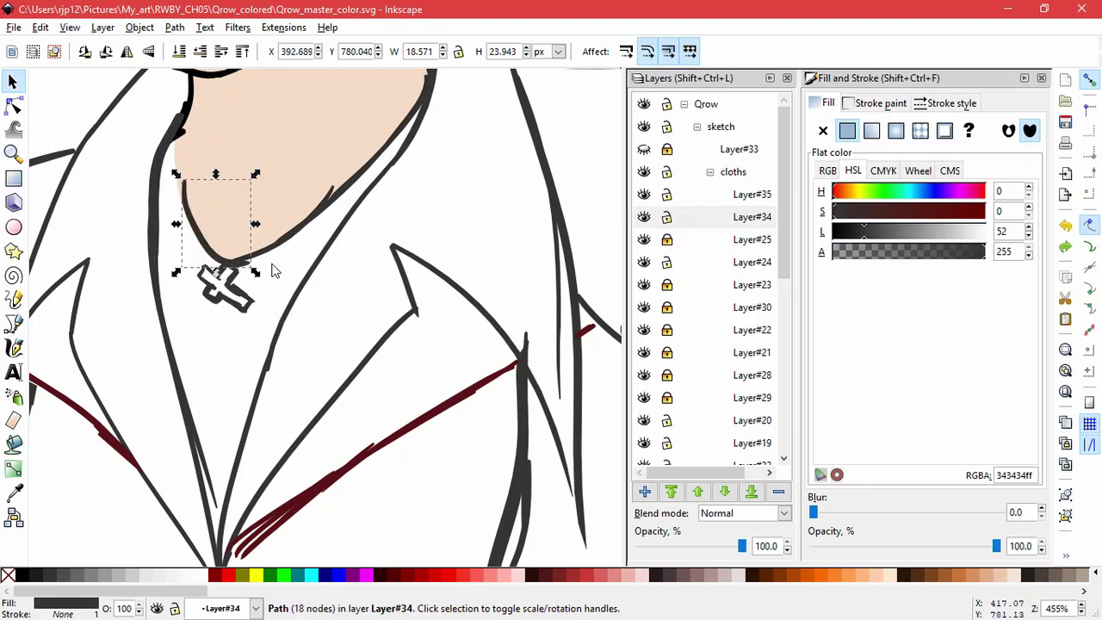
left_click_drag(214, 260, 206, 235)
left_click_drag(207, 248, 233, 262)
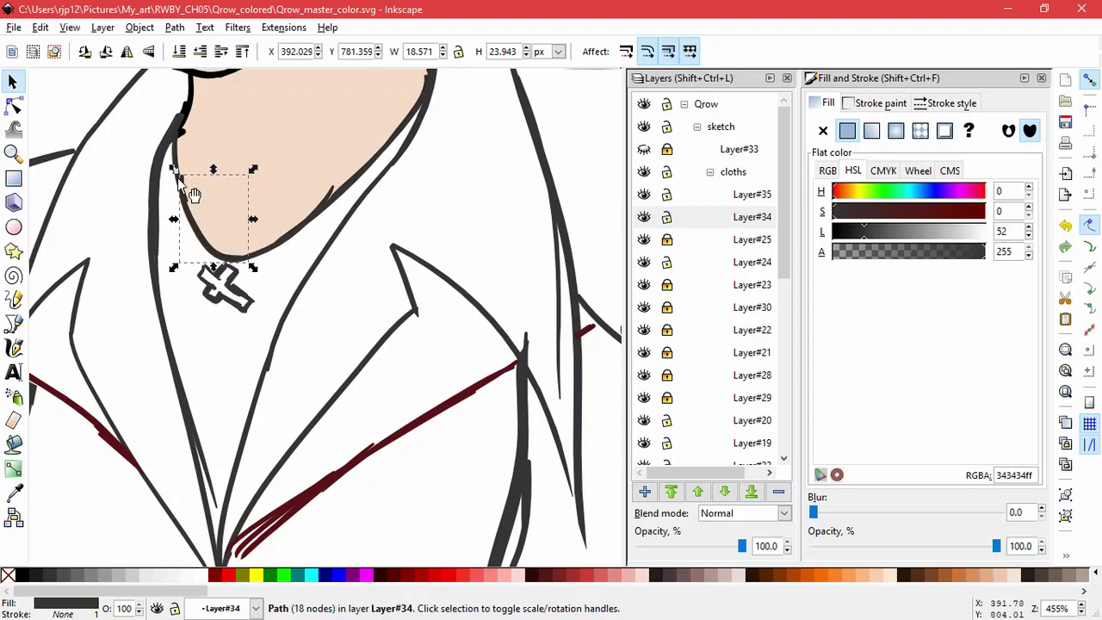
left_click_drag(176, 171, 172, 166)
key("ctrl+z")
- Nudge the upper end of the necklace chain into line with the Tweak tool and save the drawing
left_click(14, 127)
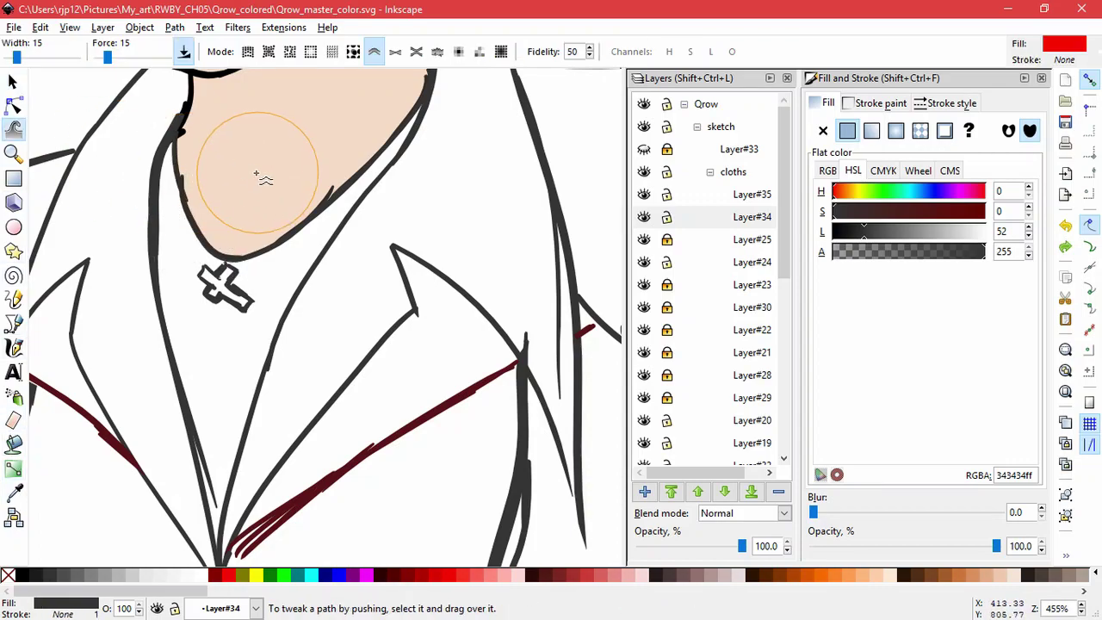
left_click_drag(229, 160, 184, 261)
left_click(13, 82)
left_click(335, 218)
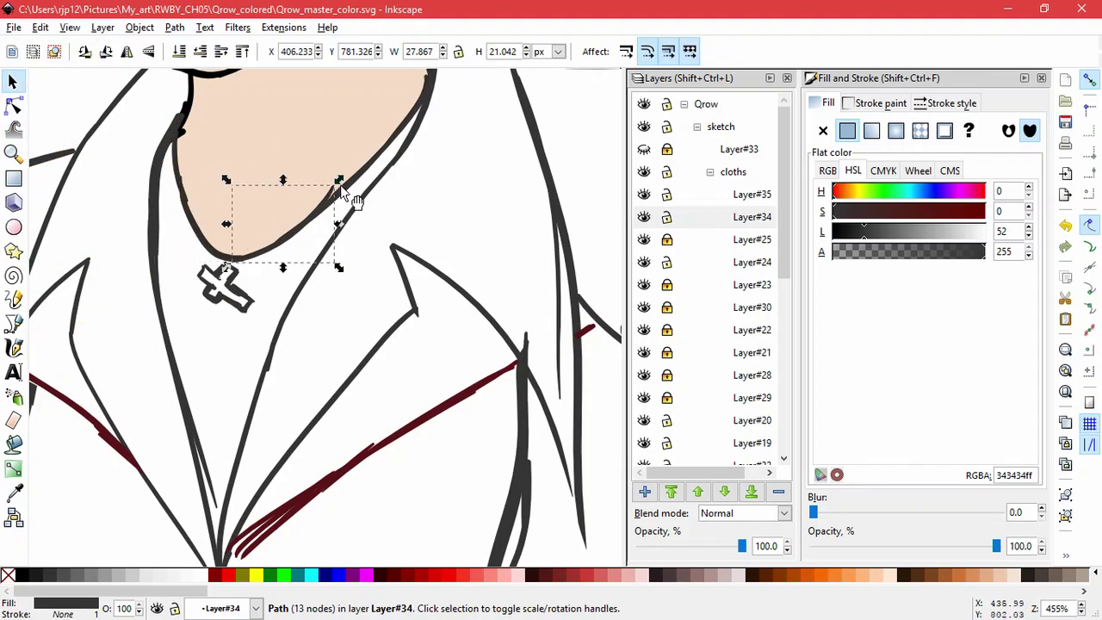
mouse_move(344, 181)
left_mouse_down()
mouse_move(381, 160)
mouse_move(401, 117)
left_mouse_up()
key("Escape")
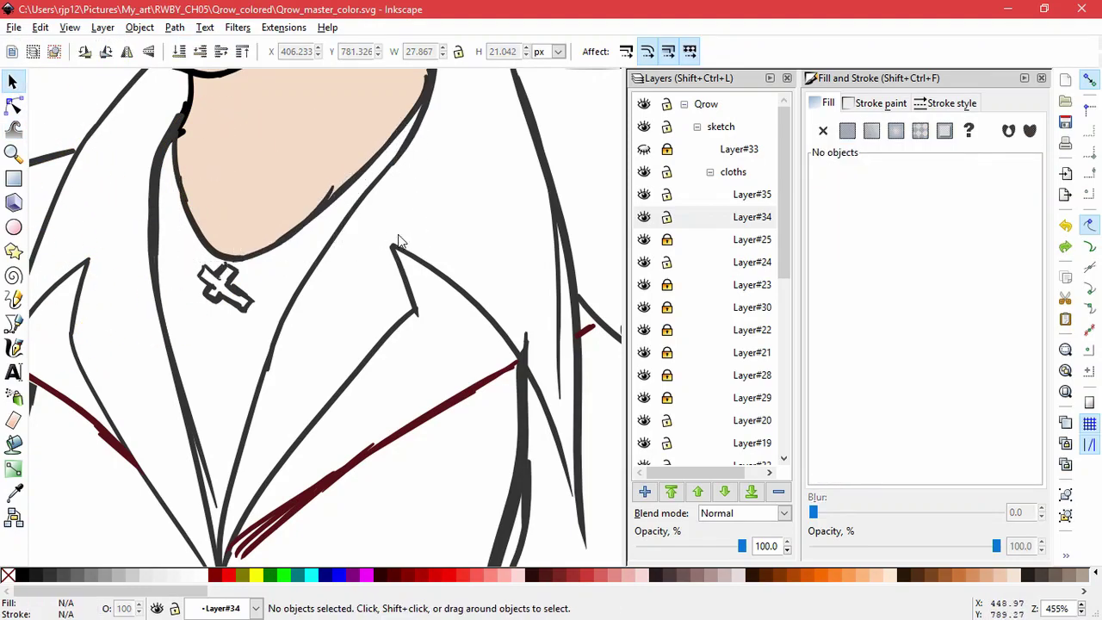
key("5")
key("ctrl+s")
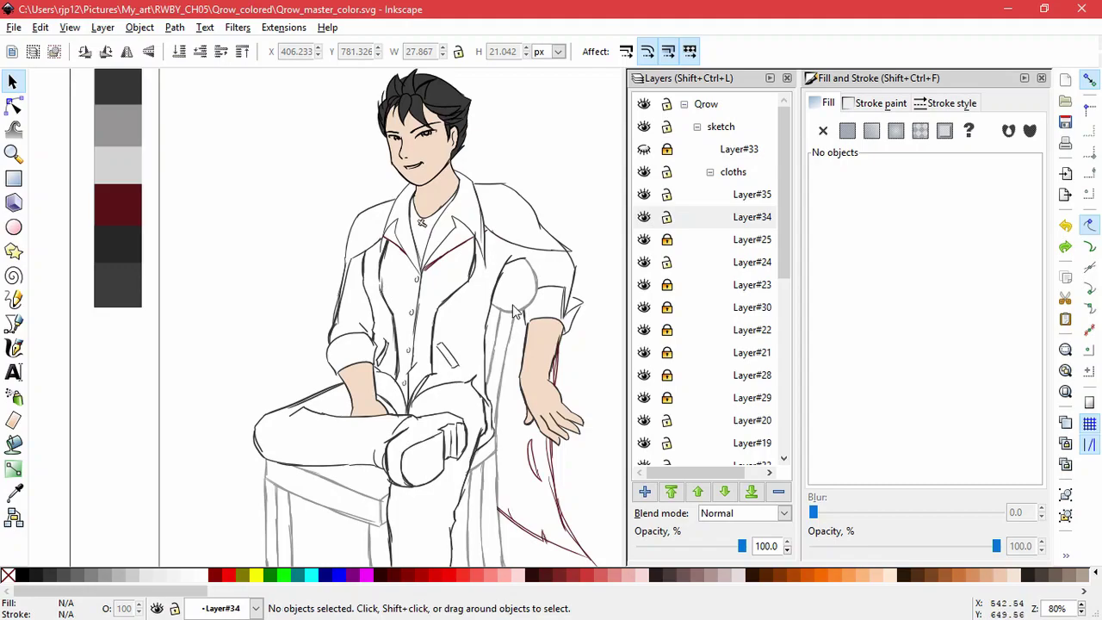
- Extend the neck's skin fill down to the point of the shirt's V opening and fit its edge to the chair-side collar line
scroll(505, 287, "up", 2)
left_click(462, 394)
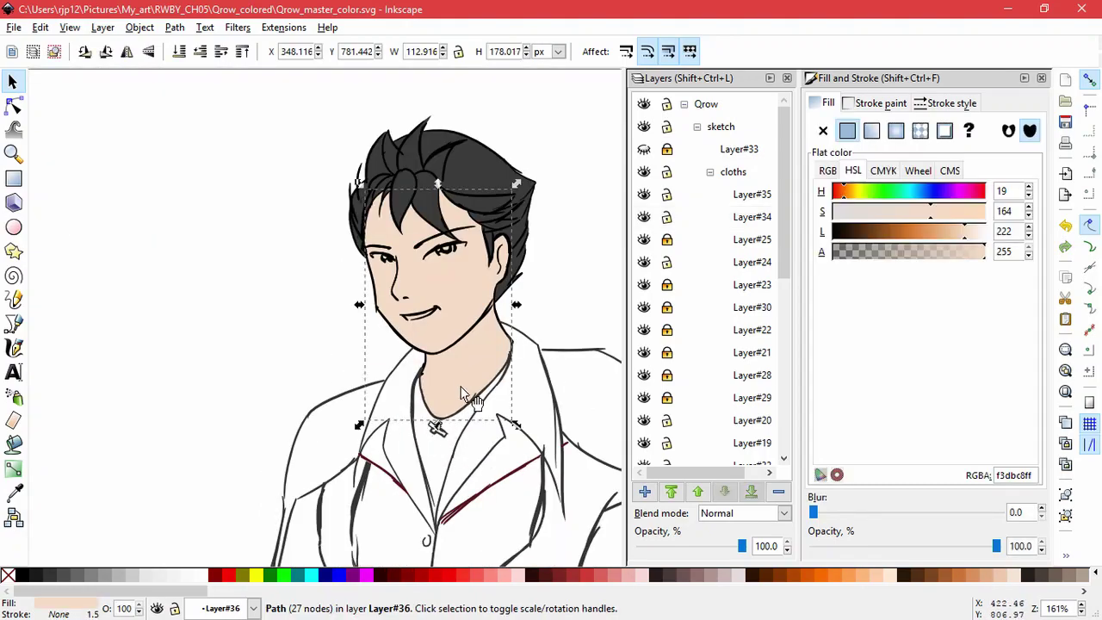
left_click(13, 105)
scroll(508, 503, "up", 2)
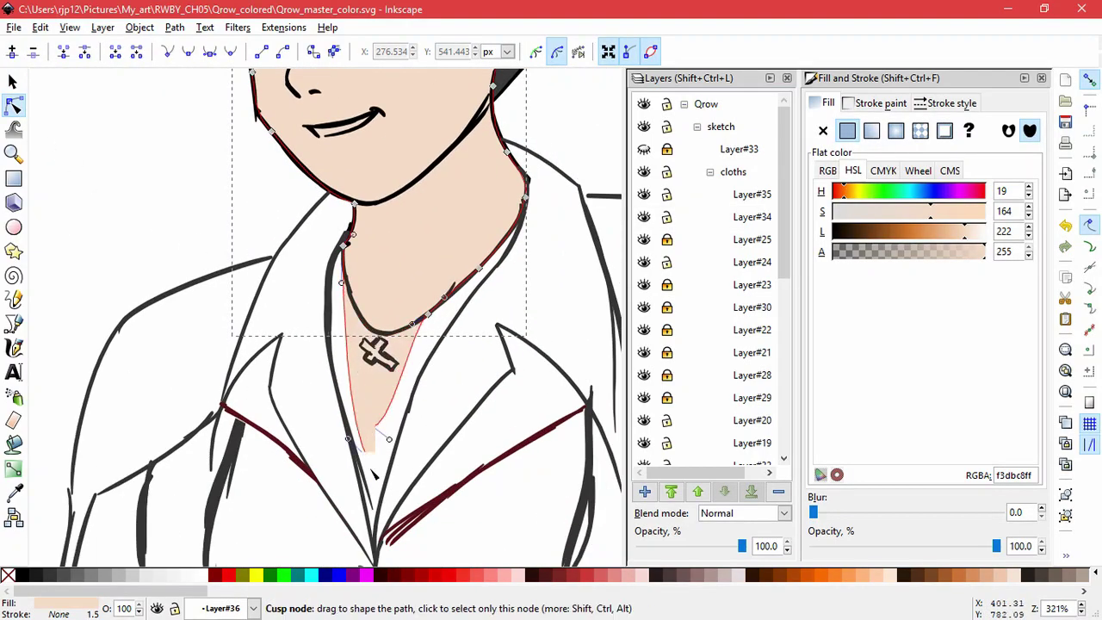
left_click_drag(372, 332, 346, 463)
left_click_drag(393, 551, 391, 462)
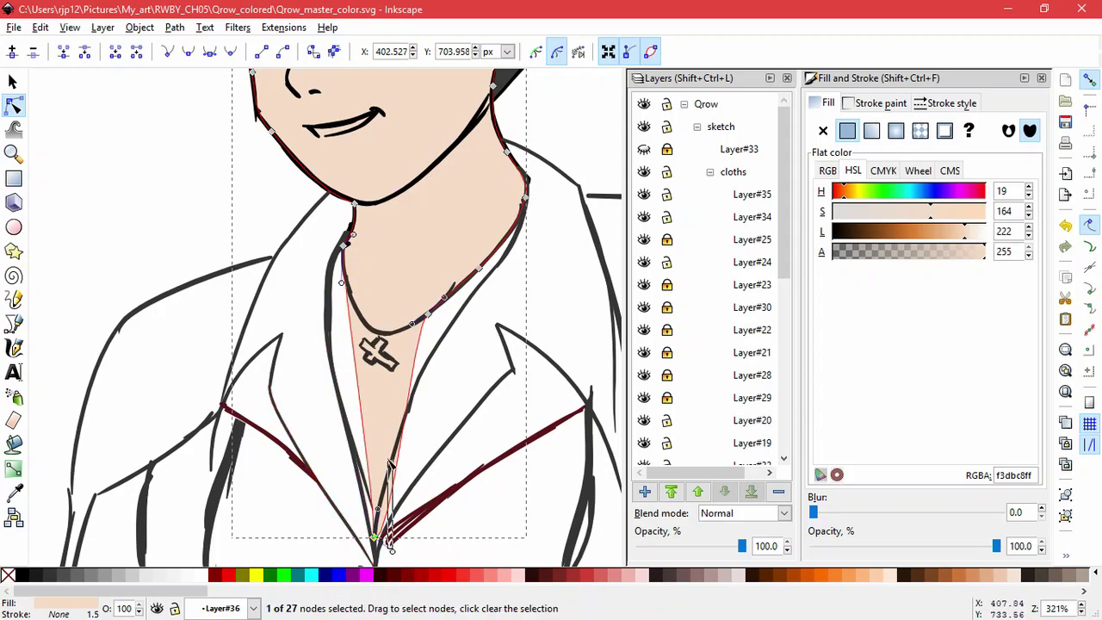
key("ctrl+z")
key("ctrl+z")
left_click(375, 538)
left_click_drag(393, 549, 396, 484)
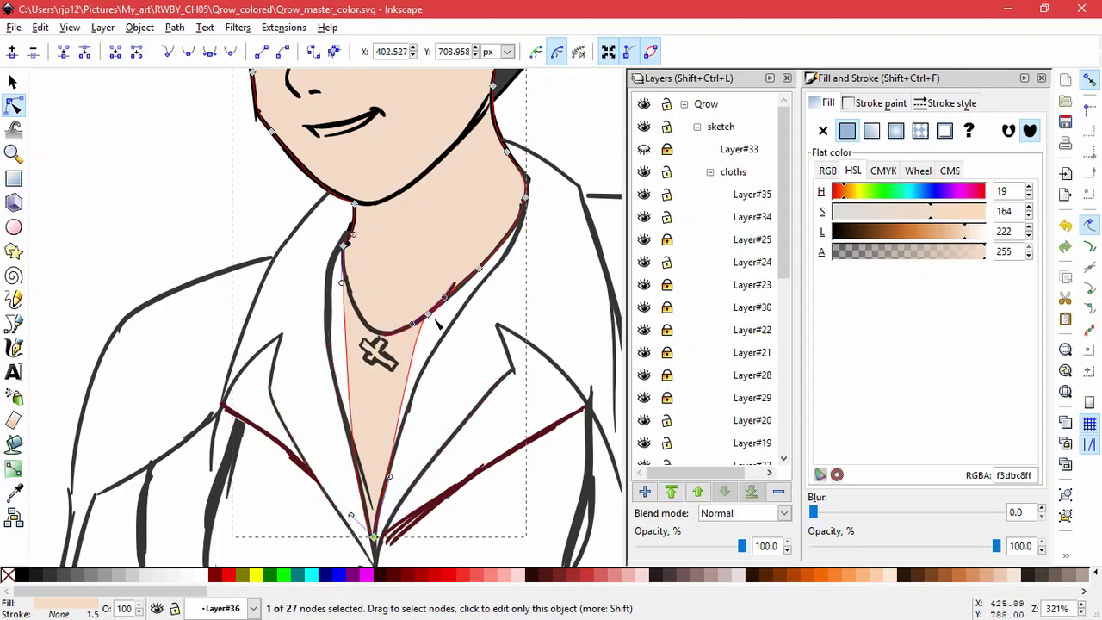
left_click_drag(436, 321, 459, 315)
left_click_drag(486, 270, 494, 271)
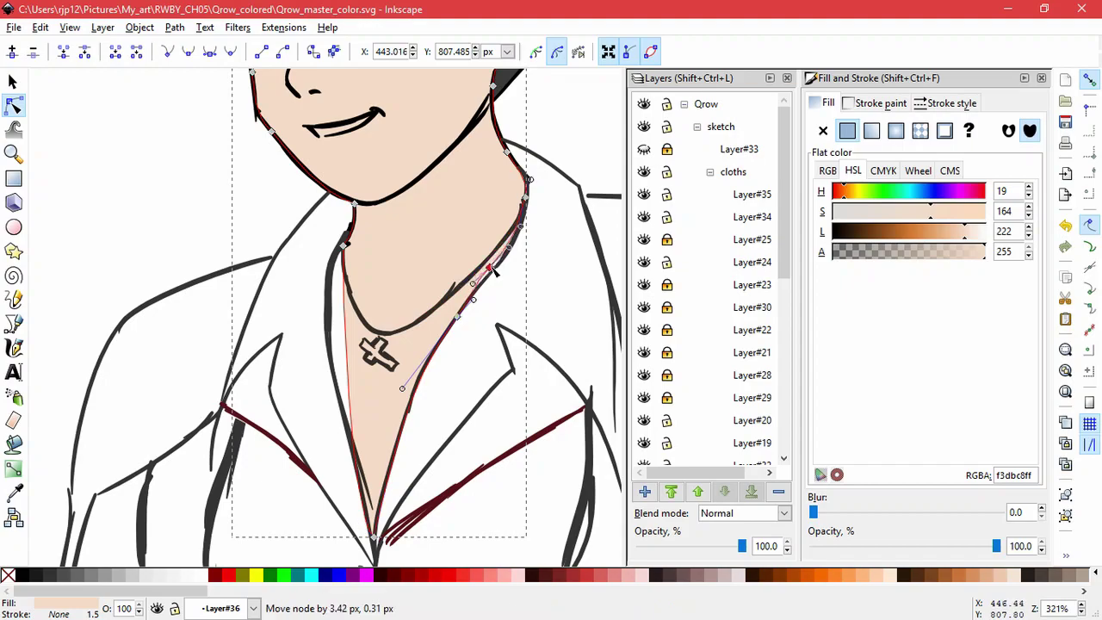
- Adjust the skin fill's nodes and handles to follow the collar line on the side away from the chair
left_click(343, 245)
left_click_drag(345, 281, 308, 274)
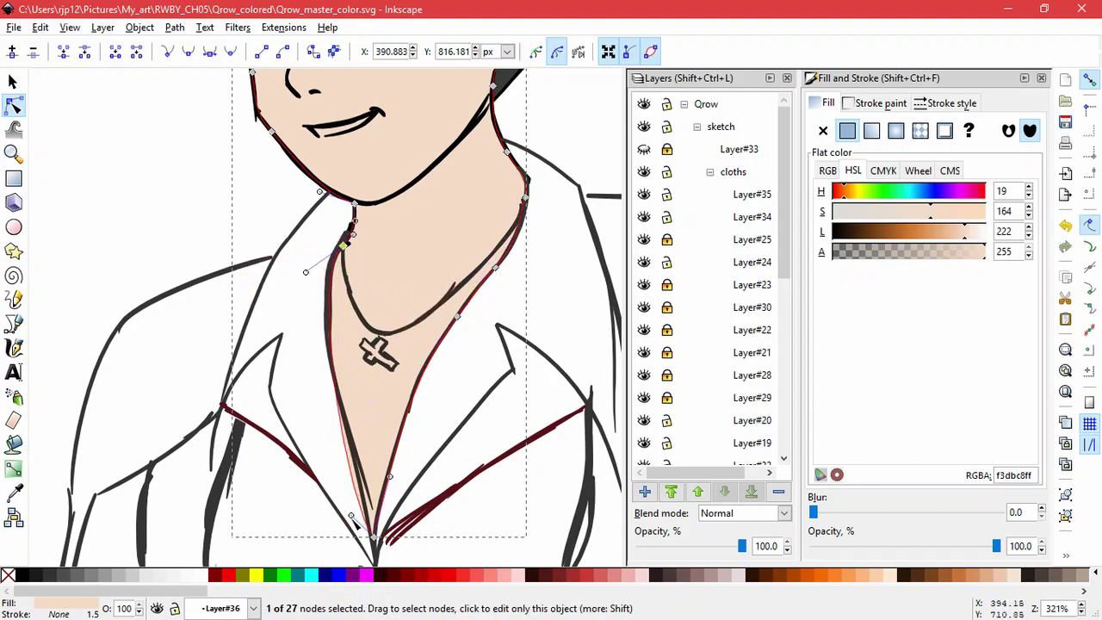
left_click_drag(351, 516, 359, 498)
left_click_drag(375, 537, 372, 548)
left_click_drag(358, 508, 362, 492)
left_click_drag(305, 272, 301, 285)
left_click_drag(362, 492, 362, 478)
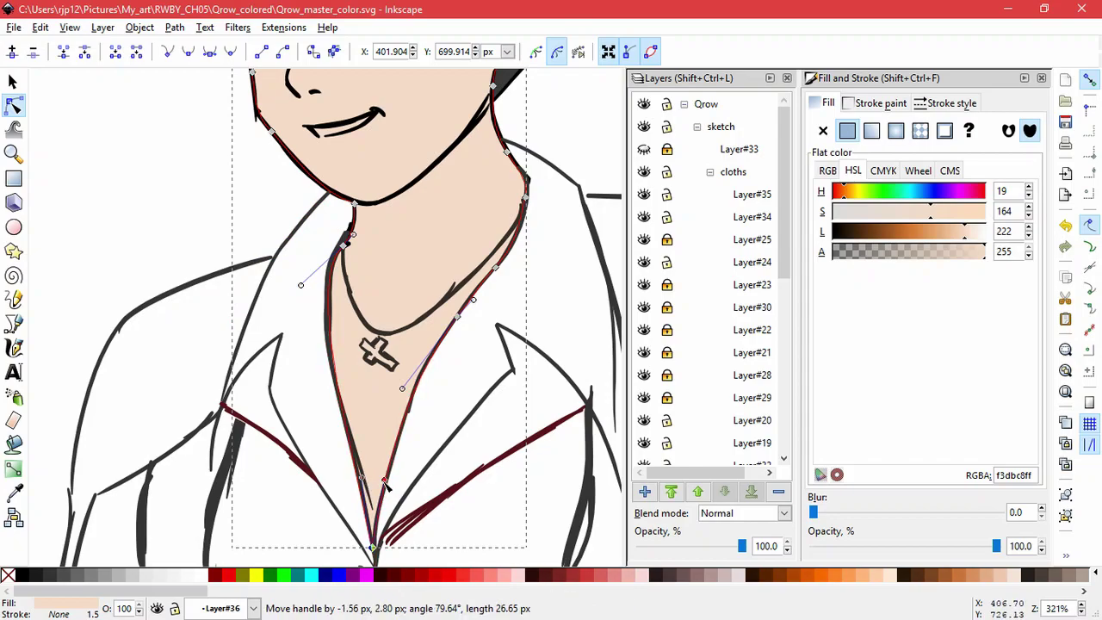
left_click(587, 136)
- Identify the layer that holds the vest outline by toggling layer visibility, and unlock Layer#22
scroll(592, 156, "down", 3)
left_click_drag(592, 157, 444, 230)
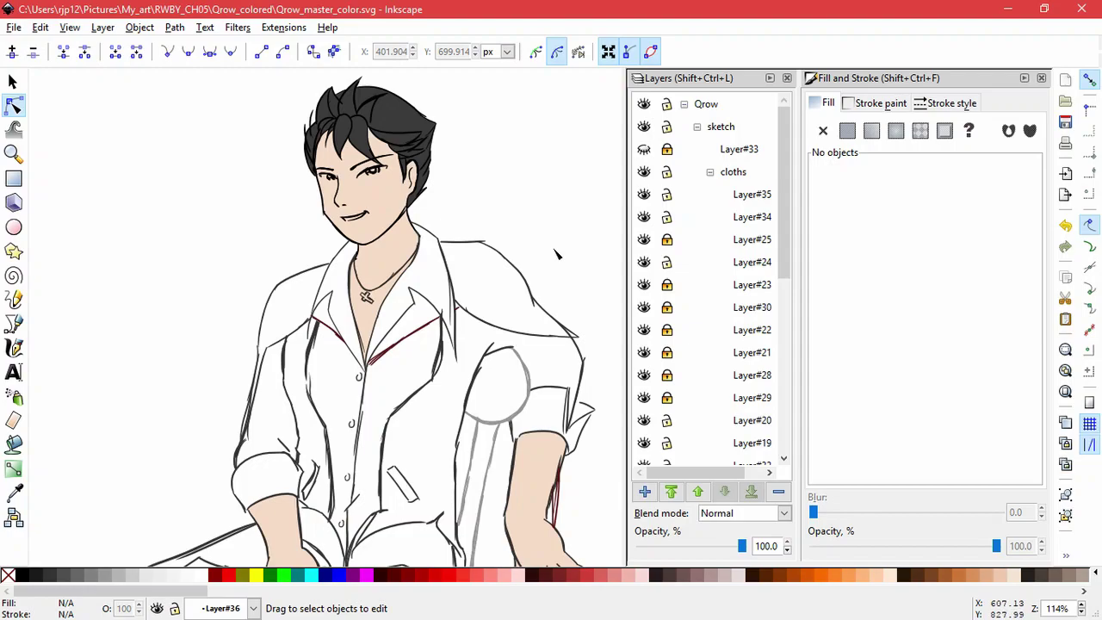
left_click(12, 81)
left_click(646, 240)
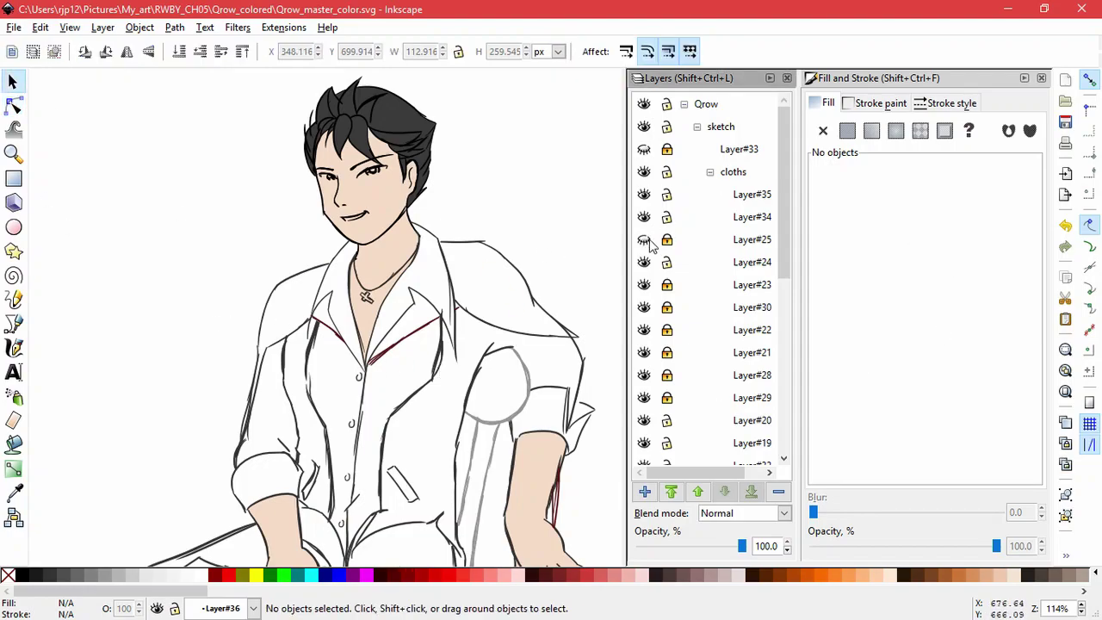
left_click(644, 330)
left_click(644, 330)
left_click(448, 392)
key("ctrl+z")
- Pull two overlapping strokes off the chair-side vest outline below the collar and delete them
left_click(446, 413)
scroll(440, 378, "up", 3)
left_click_drag(420, 344, 433, 321)
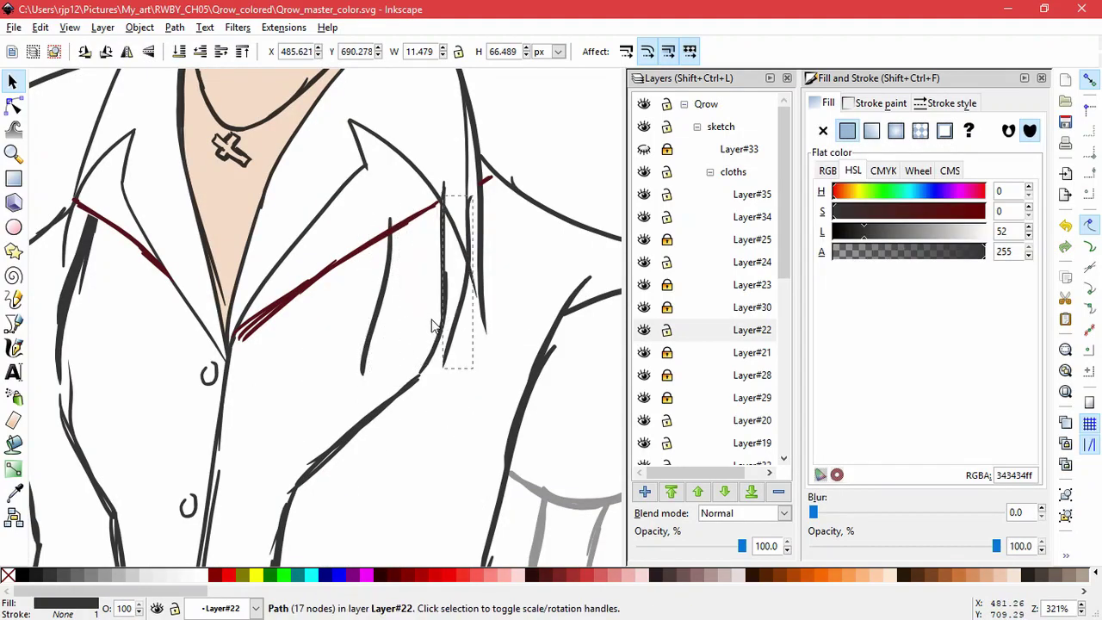
key("Delete")
left_click(379, 318)
key("Delete")
- Remove the remaining doubled strokes from the chair-side vest outline at chest height
scroll(481, 373, "down", 4)
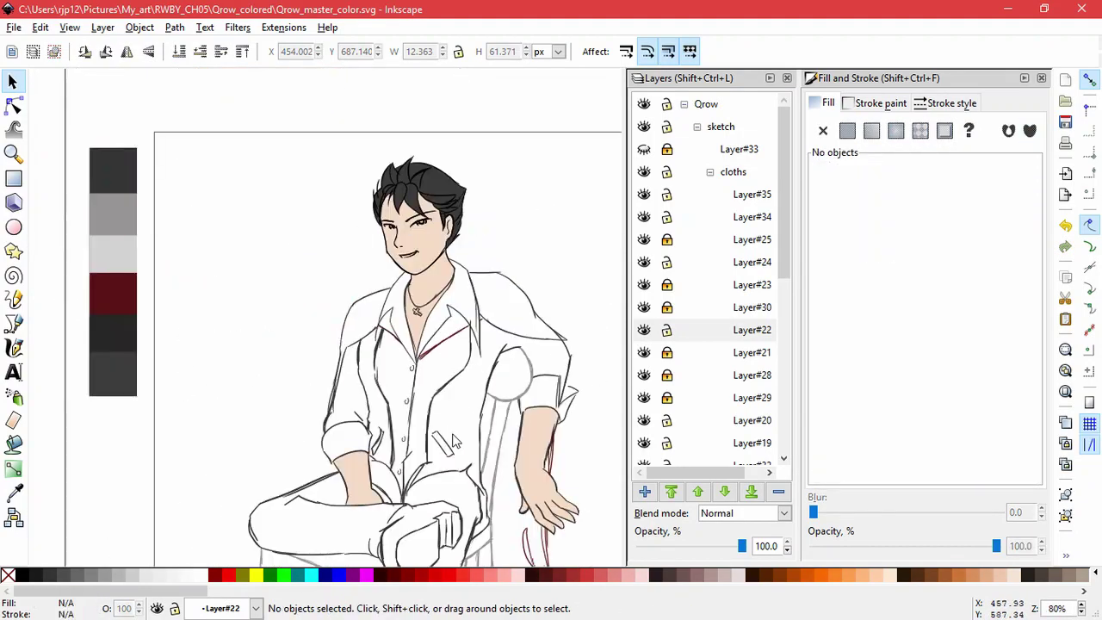
scroll(478, 360, "up", 2)
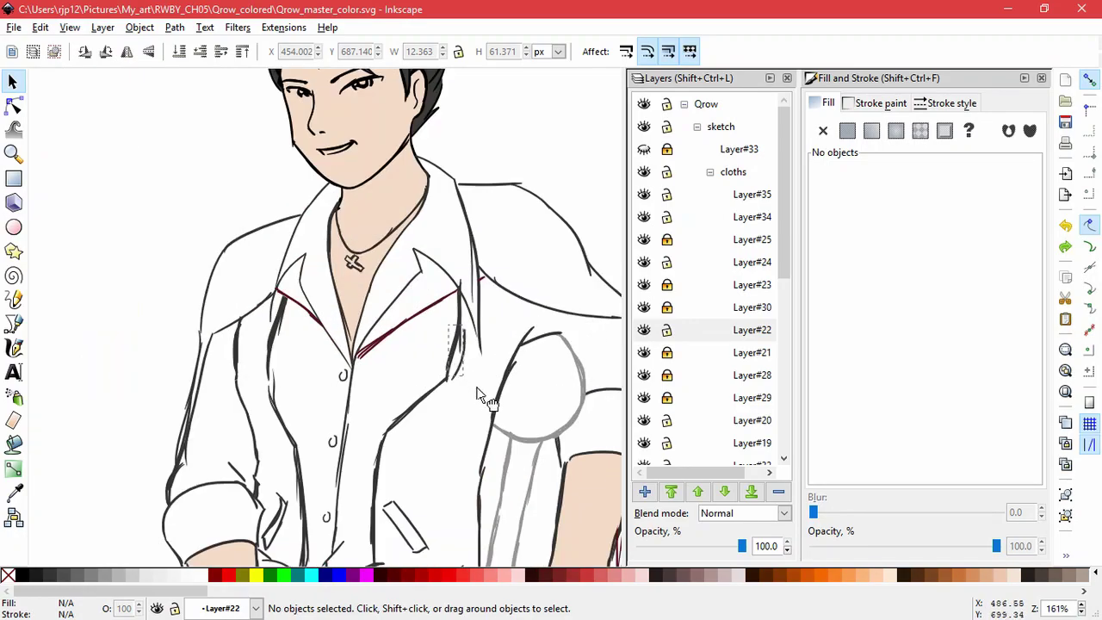
left_click(482, 390)
key("Delete")
left_click(458, 340)
scroll(461, 343, "up", 3)
key("Delete")
mouse_move(451, 324)
left_mouse_down()
mouse_move(463, 323)
mouse_move(476, 397)
left_mouse_up()
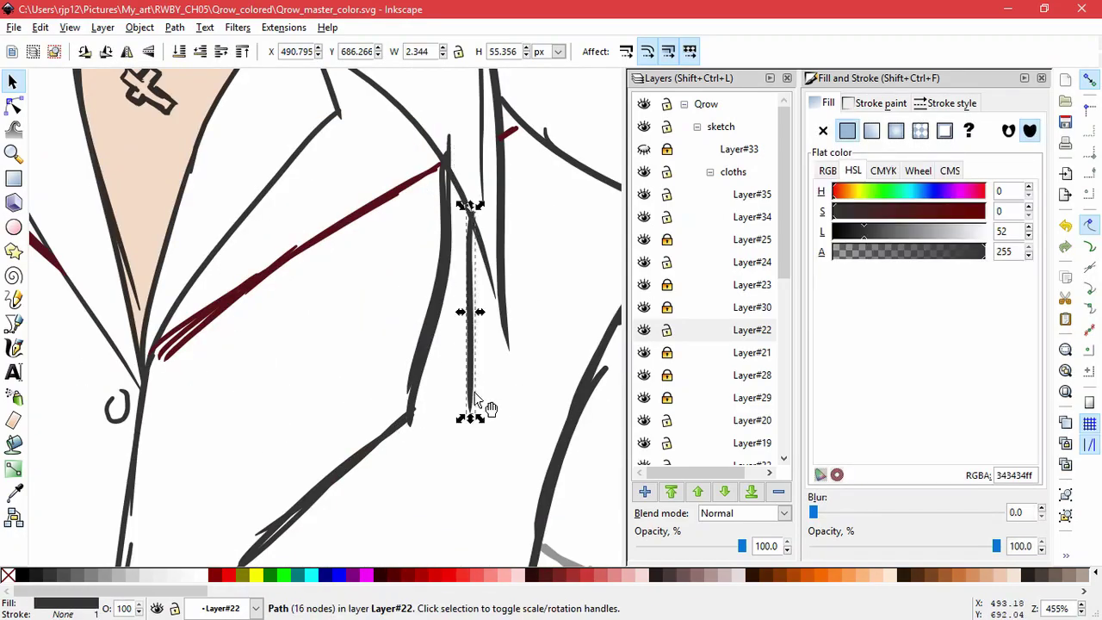
left_click(440, 446)
- Reposition the waist strokes of the vest outline on the side away from the chair so they join
scroll(440, 445, "down", 5)
scroll(333, 440, "up", 4)
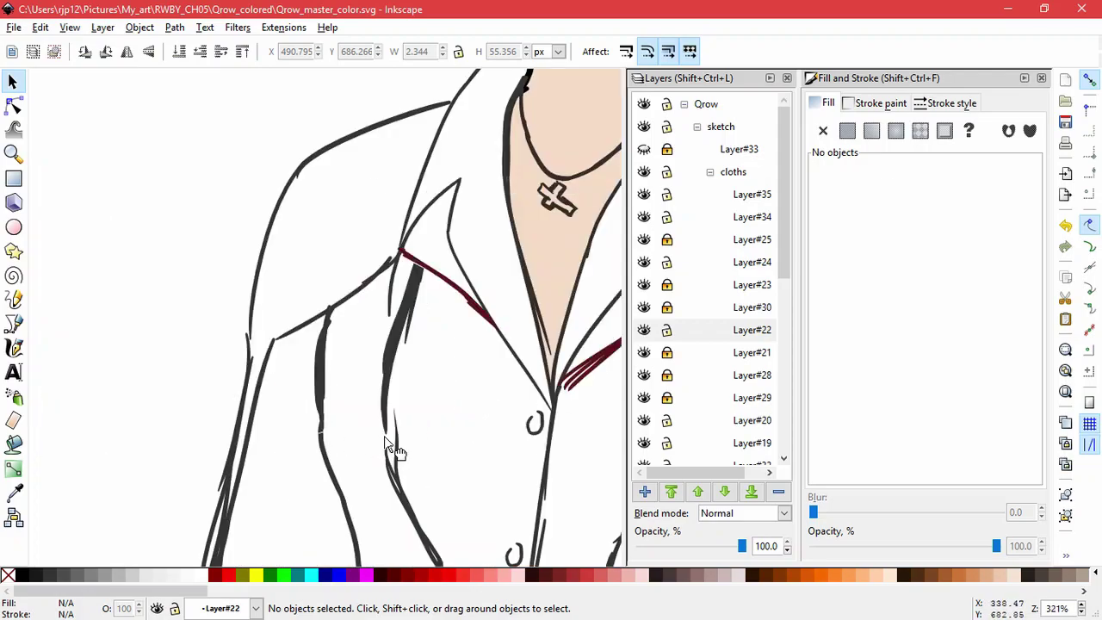
scroll(397, 445, "up", 3)
left_click(369, 454)
left_click_drag(352, 420, 346, 376)
scroll(411, 456, "down", 2)
left_click_drag(430, 437, 398, 324)
left_click_drag(381, 399, 373, 391)
left_click_drag(332, 307, 365, 356)
left_click_drag(343, 277, 315, 203)
- Remove the doubled stroke overlapping the vest's waist curve on the side away from the chair
left_click(301, 278)
left_click_drag(322, 315, 291, 340)
left_click(322, 364)
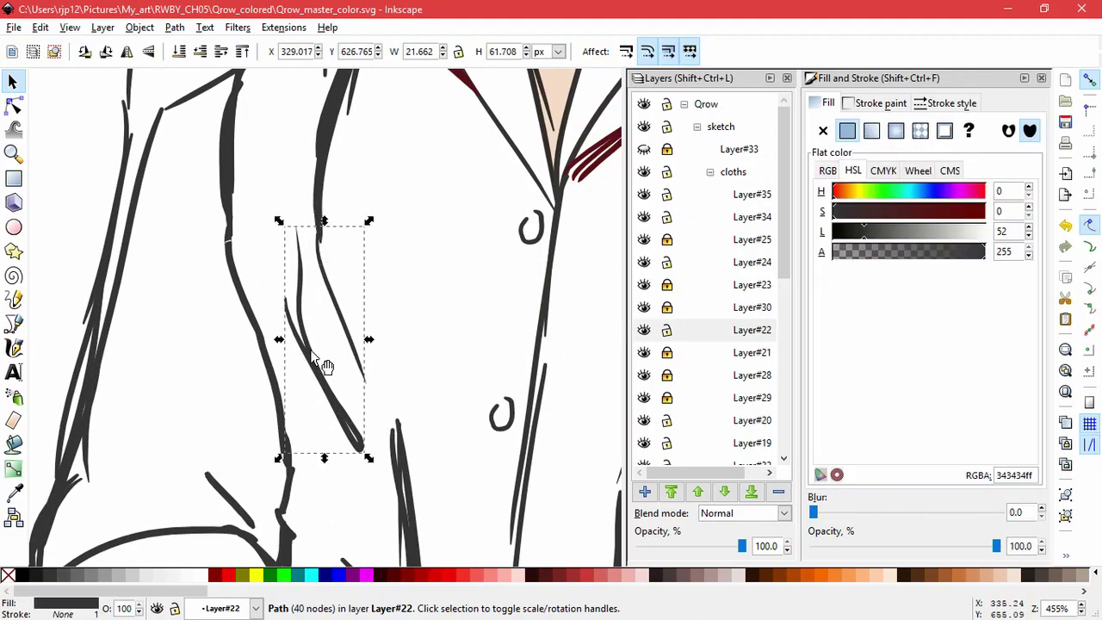
key("x")
left_click(13, 81)
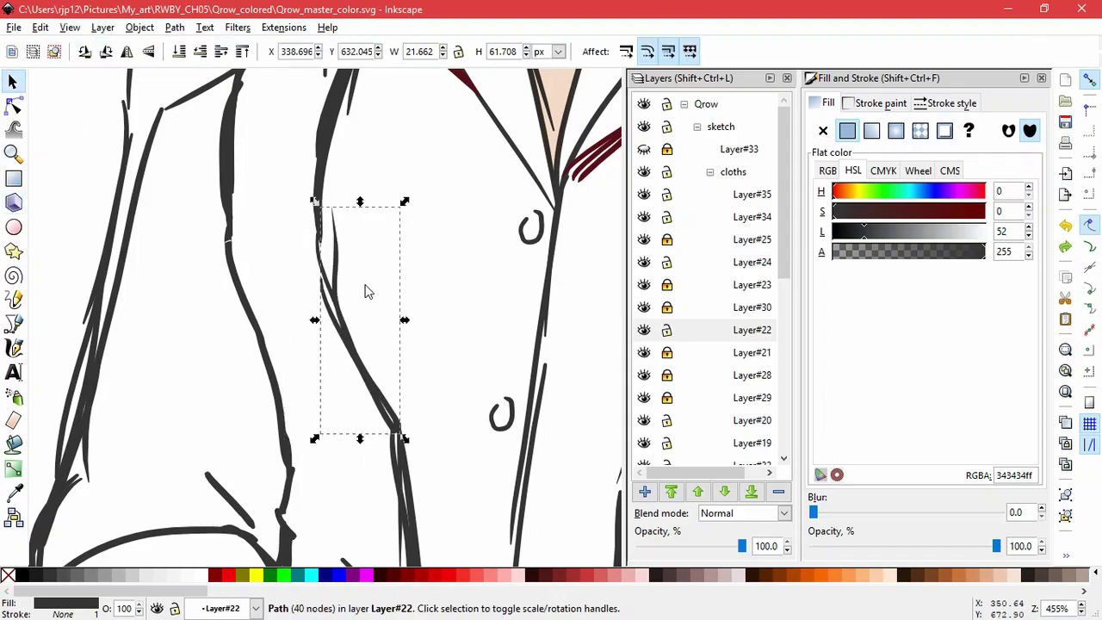
key("ctrl+x")
left_click(358, 353)
- Remove the redundant strokes along the lower vest outline beside the bent sleeve and pocket
left_click_drag(374, 393, 352, 441)
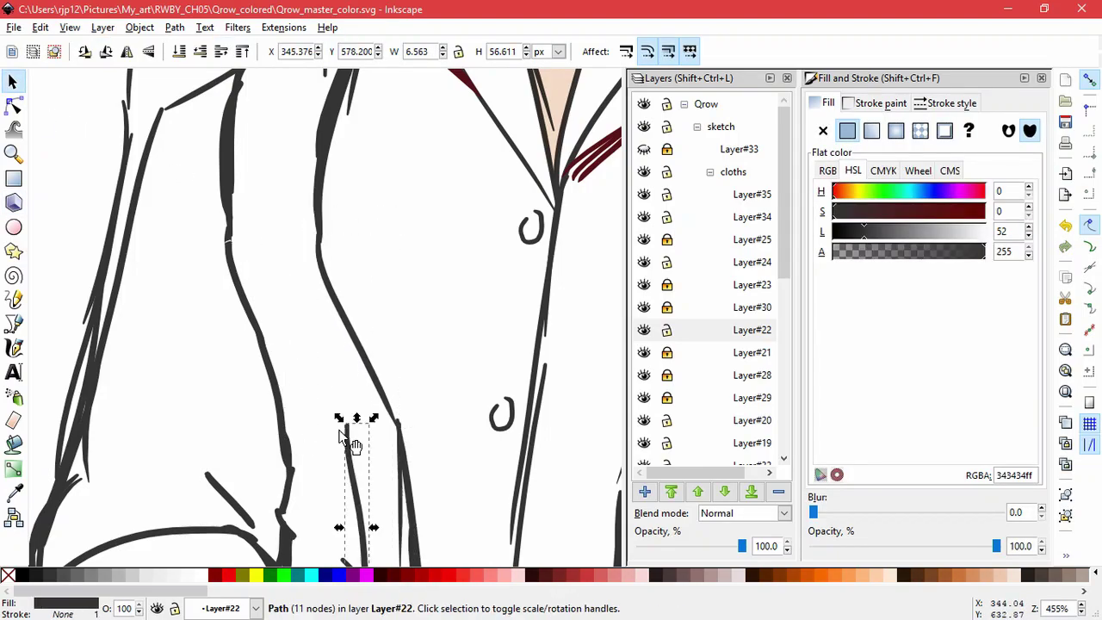
scroll(431, 517, "down", 2)
mouse_move(439, 522)
left_mouse_down()
mouse_move(421, 384)
mouse_move(368, 372)
left_mouse_up()
key("ctrl+x")
key("ctrl+x")
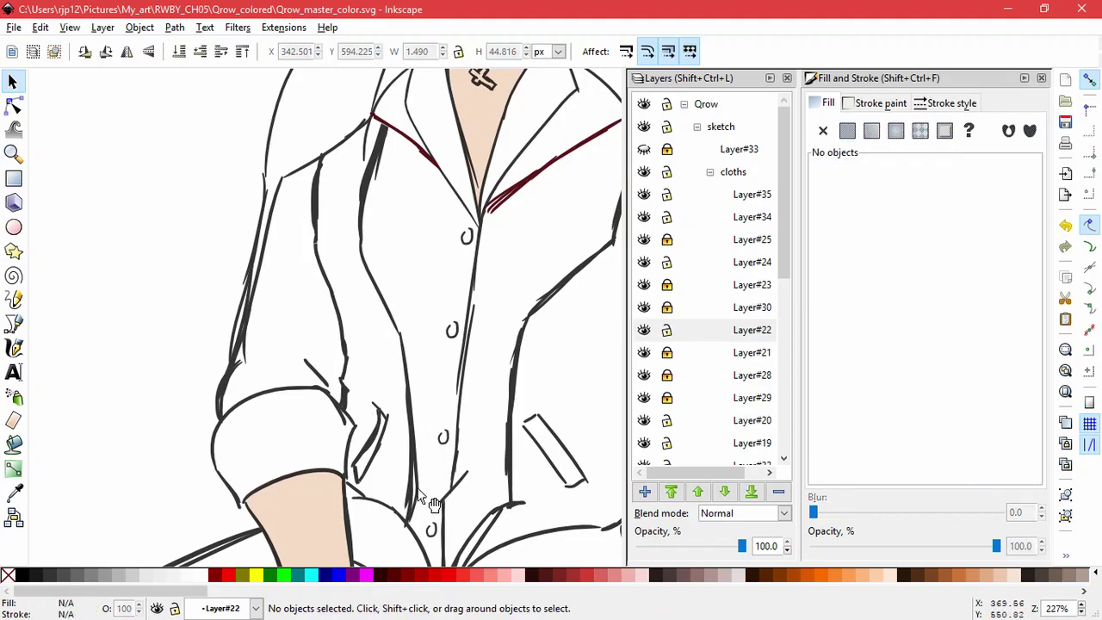
left_click_drag(412, 491, 387, 477)
key("ctrl+x")
key("ctrl+x")
- Delete the redundant strokes along the lower chair-side vest outline and the button line
left_click(495, 476)
key("Escape")
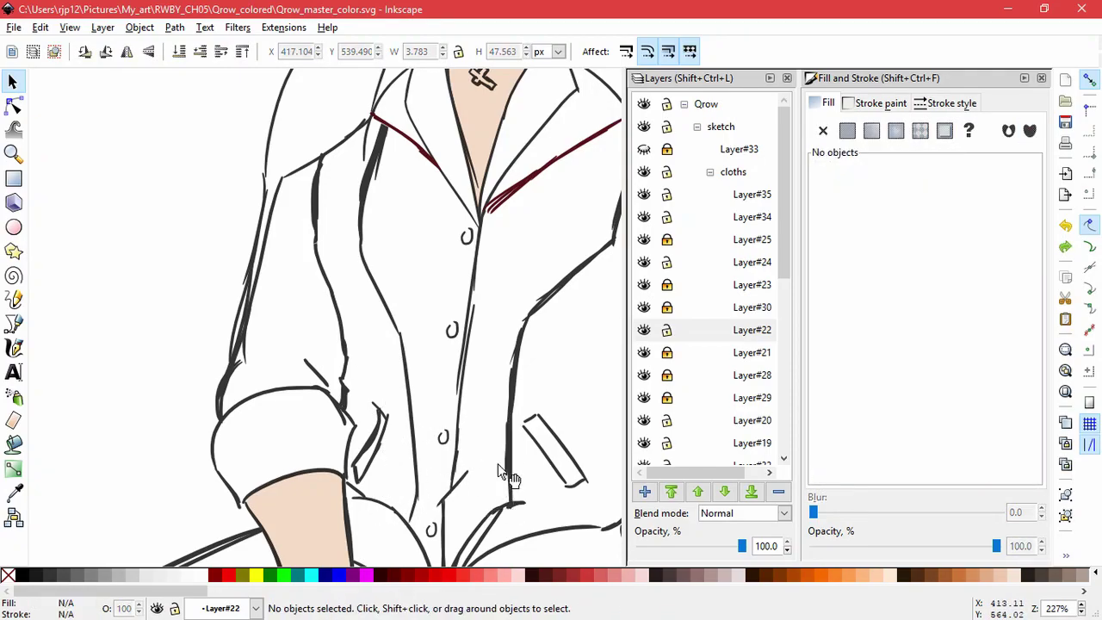
left_click(495, 476)
key("Escape")
left_click(487, 347)
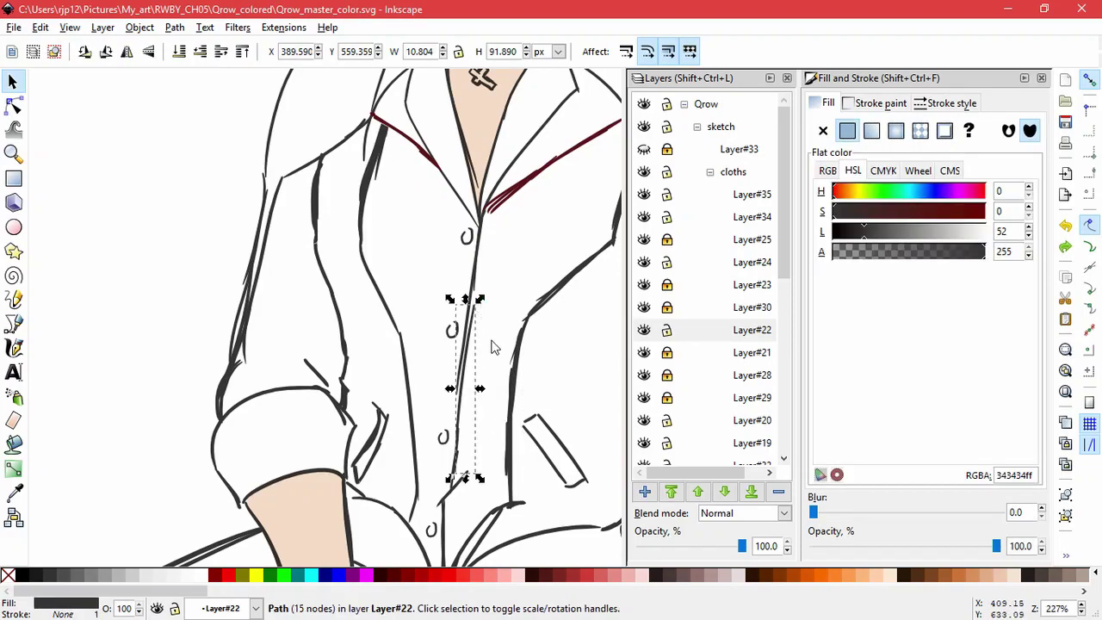
scroll(492, 348, "down", 2)
left_click_drag(480, 346, 510, 354)
key("Delete")
left_click_drag(551, 384, 437, 366)
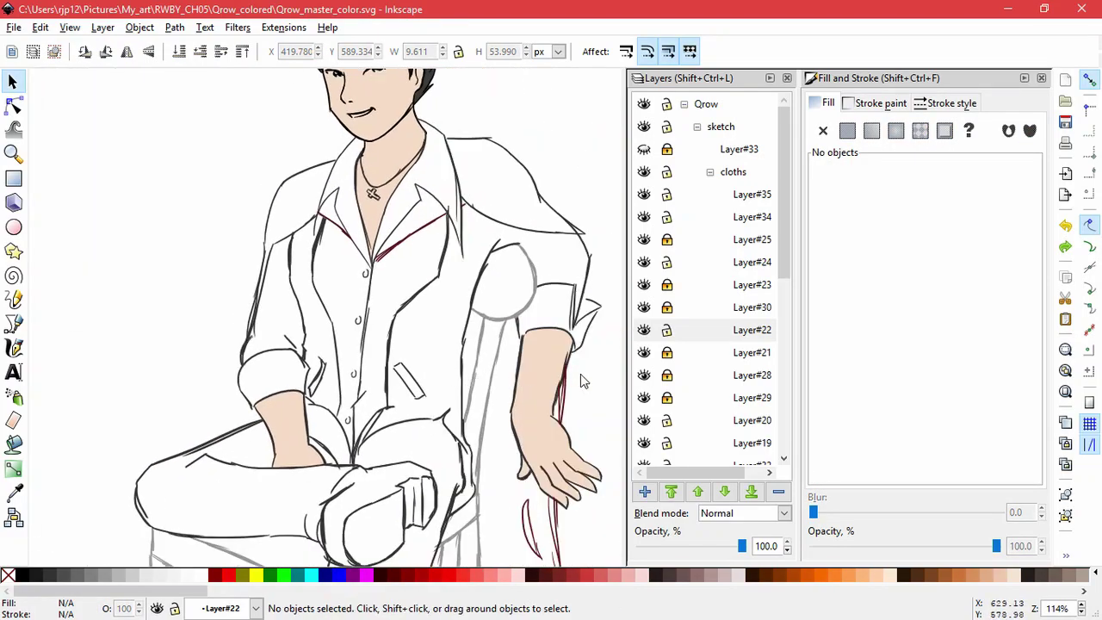
- Save the drawing with the cleaned-up vest outlines
scroll(580, 373, "down", 3)
left_click_drag(591, 407, 567, 371)
left_click_drag(559, 249, 554, 287)
key("ctrl+s")
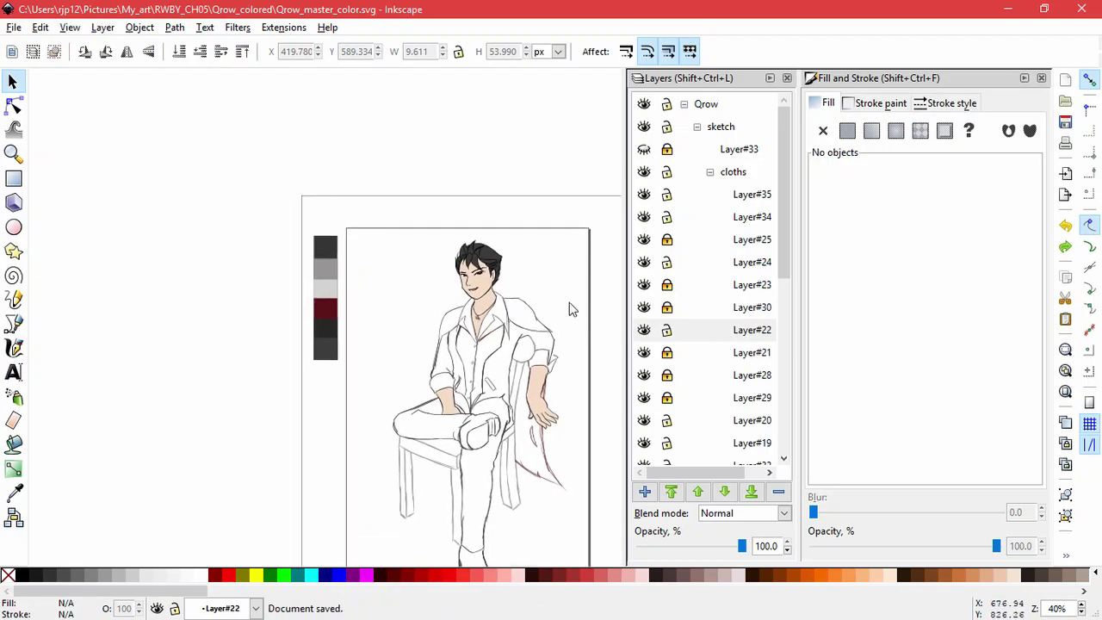
key("5")
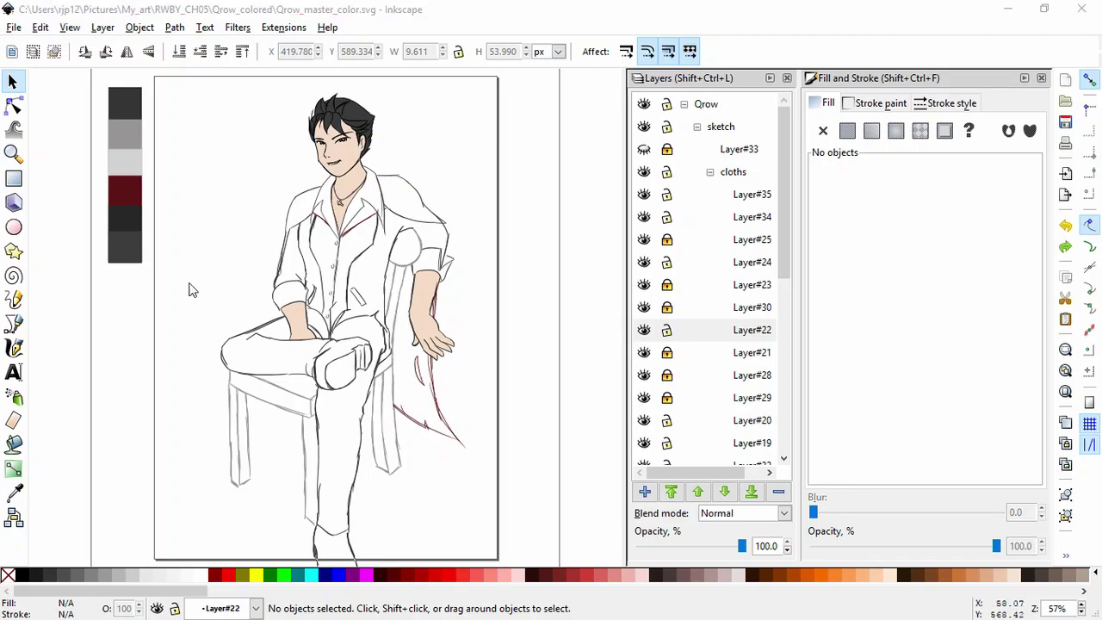
- Collapse and lock the sketch group, then toggle the colour layers' visibility to identify which fills they hold
left_click(696, 126)
left_click(742, 219)
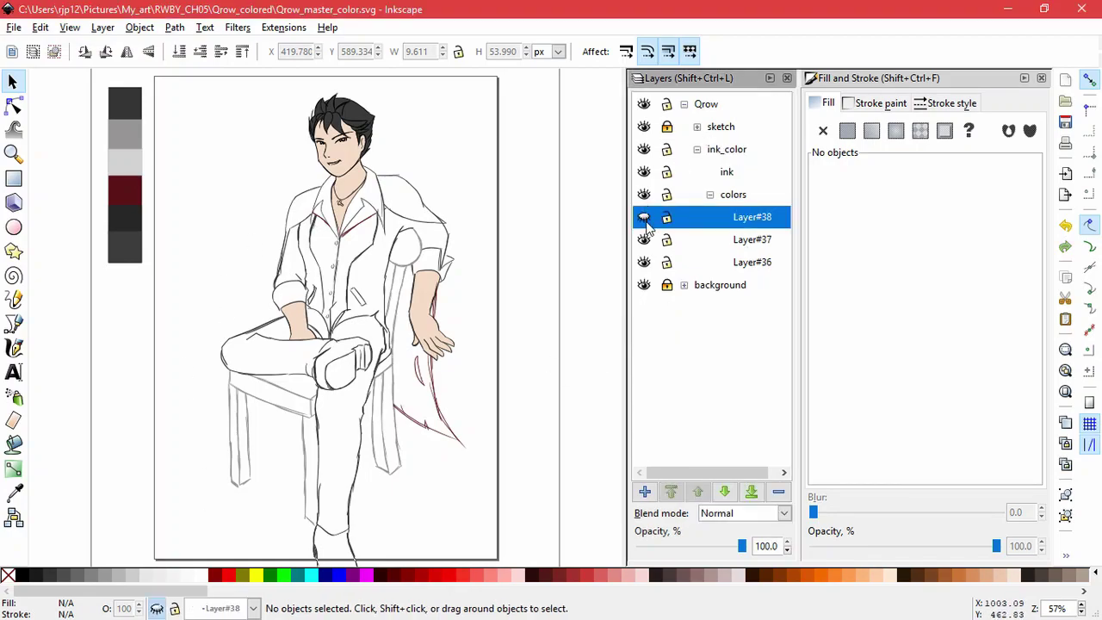
left_click(14, 445)
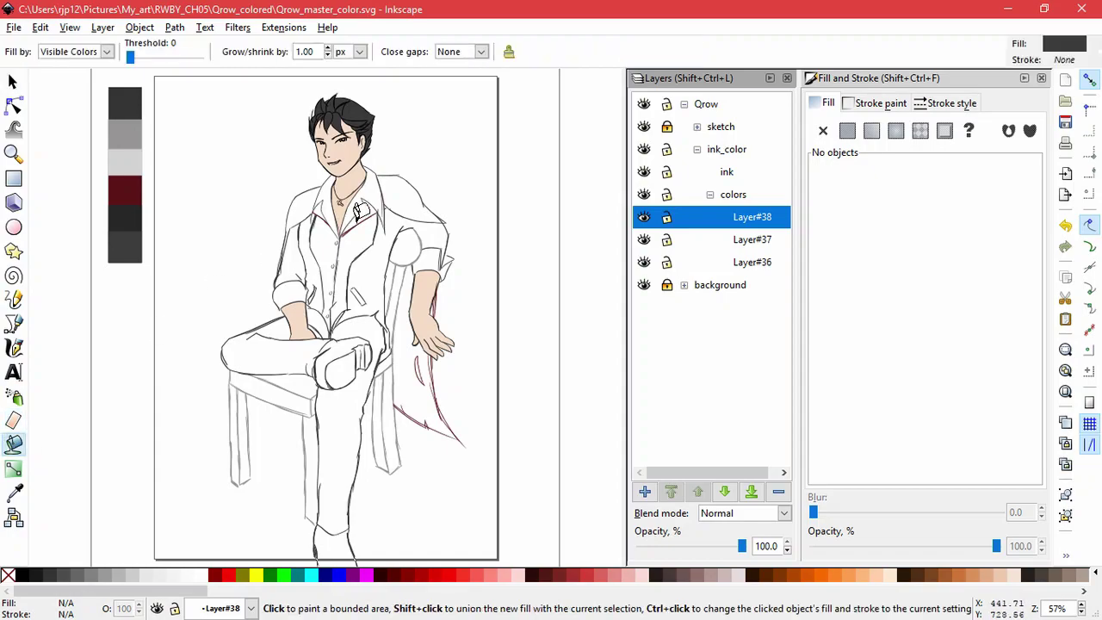
scroll(349, 183, "up", 6)
left_click(644, 240)
left_click(642, 242)
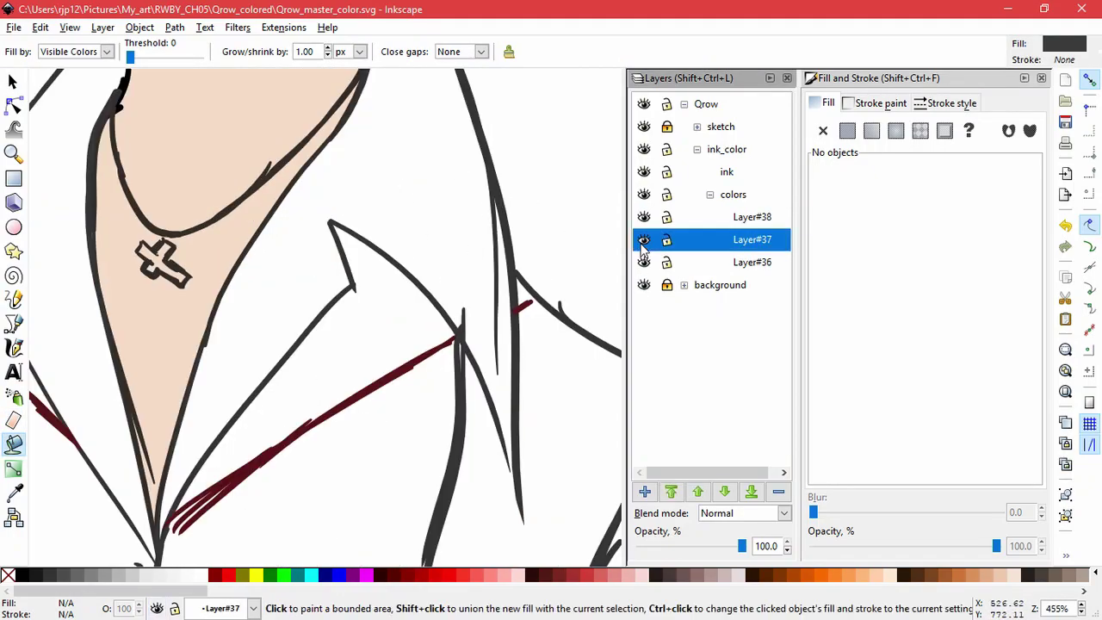
- Try to fill both halves of the shirt collar with dark grey 3a3a3aff on Layer#36
left_click(13, 83)
left_click(297, 129)
key("space")
left_click(686, 264)
left_click_drag(404, 193, 475, 284)
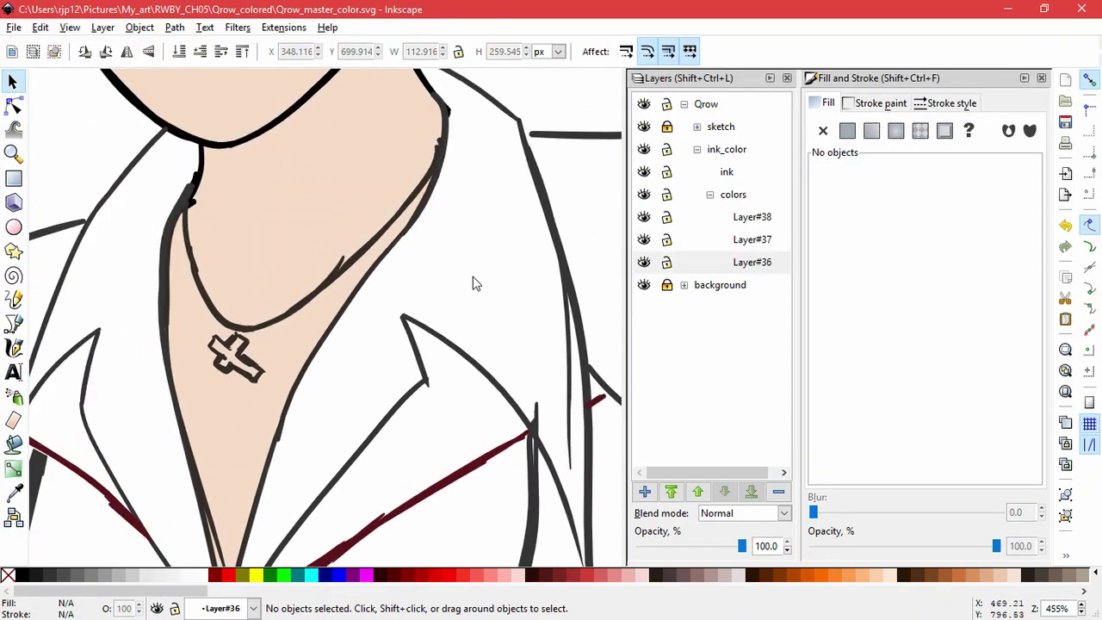
scroll(477, 285, "down", 1)
left_click(13, 442)
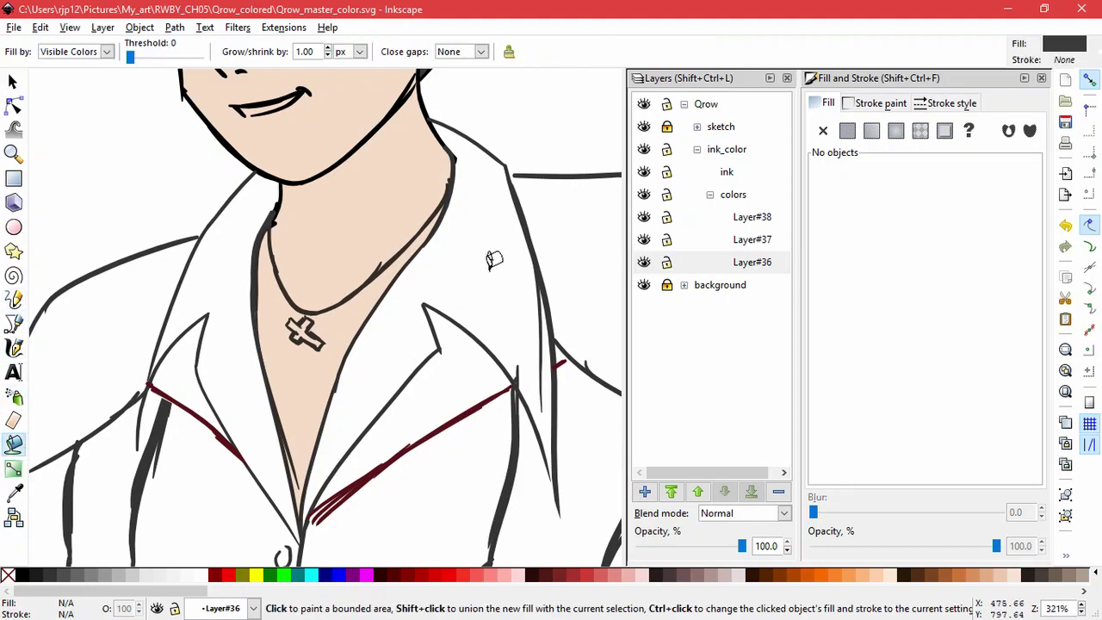
left_click(493, 261)
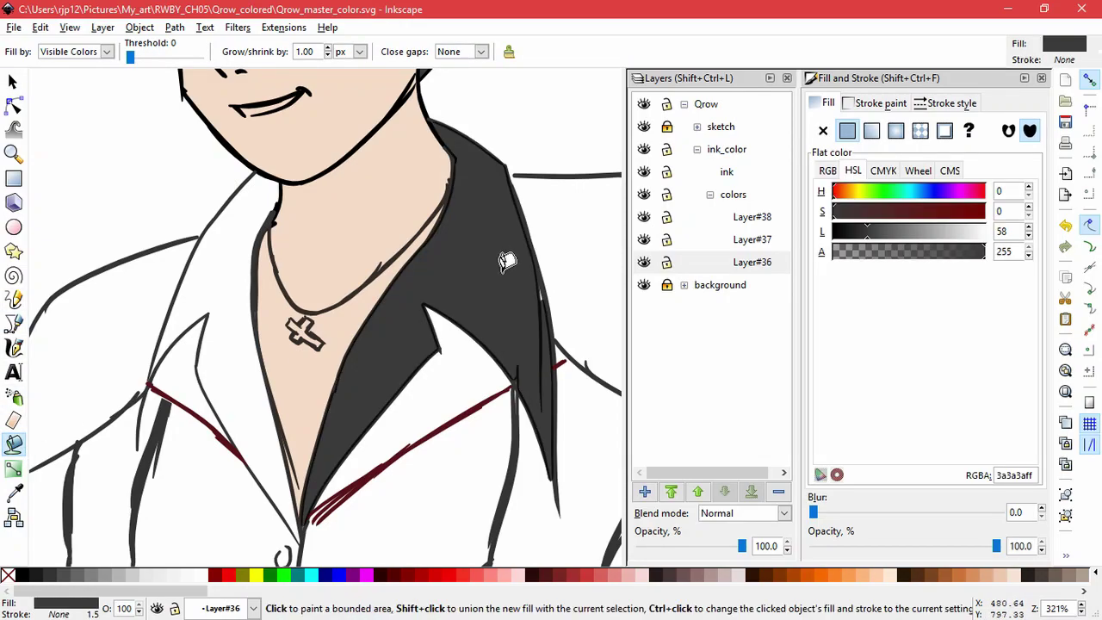
key("ctrl+z")
left_click(492, 293)
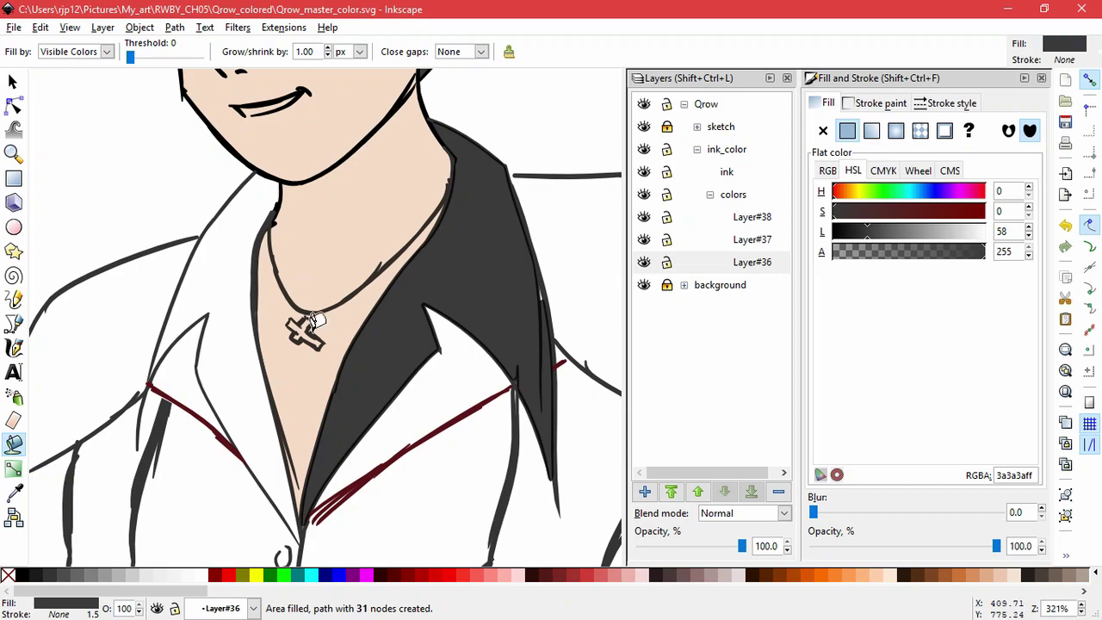
left_click(238, 351)
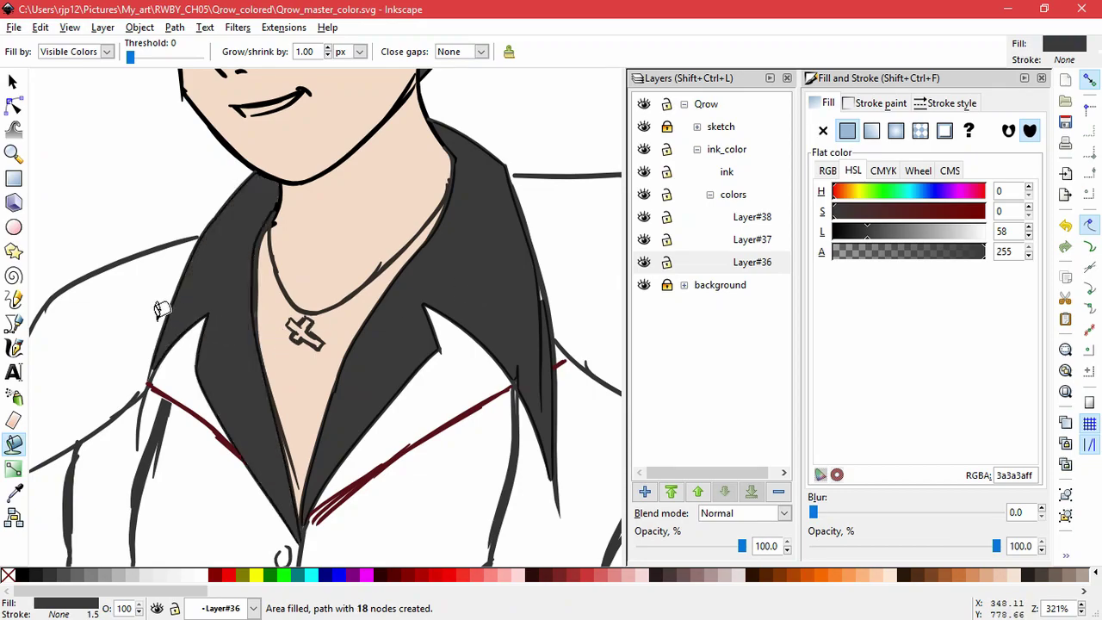
- Undo the collar fills made on Layer#36, leaving the skin and hair fills in place
scroll(249, 336, "up", 2, "ctrl")
key("ctrl+z")
scroll(244, 329, "down", 3, "ctrl")
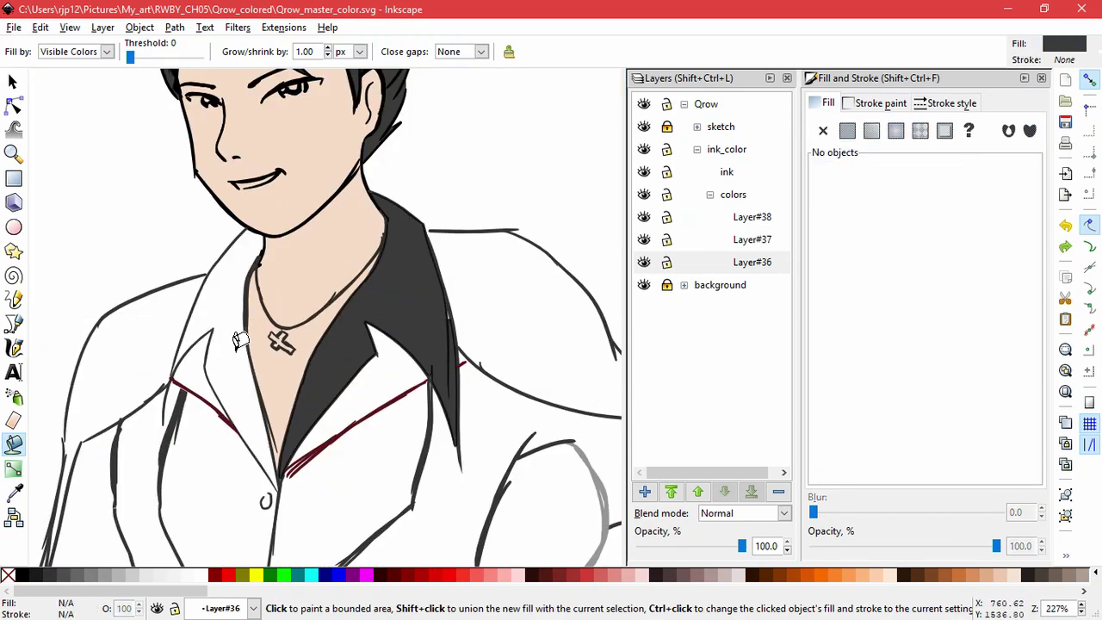
scroll(269, 398, "up", 4)
scroll(270, 398, "down", 2)
key("ctrl+z")
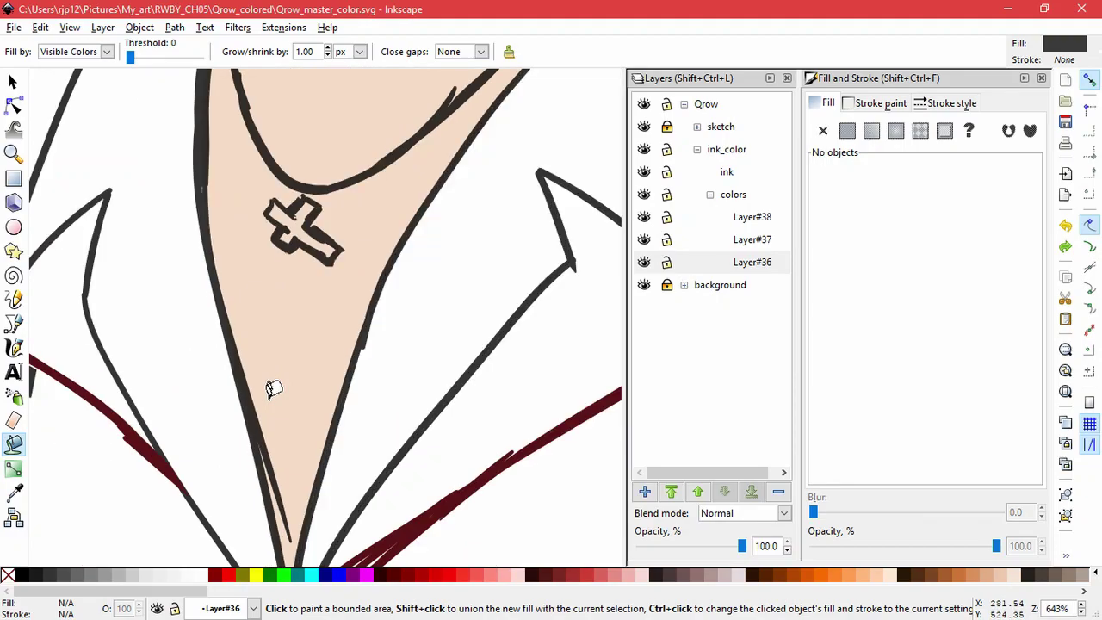
scroll(274, 390, "down", 3, "ctrl")
scroll(380, 390, "down", 5, "ctrl")
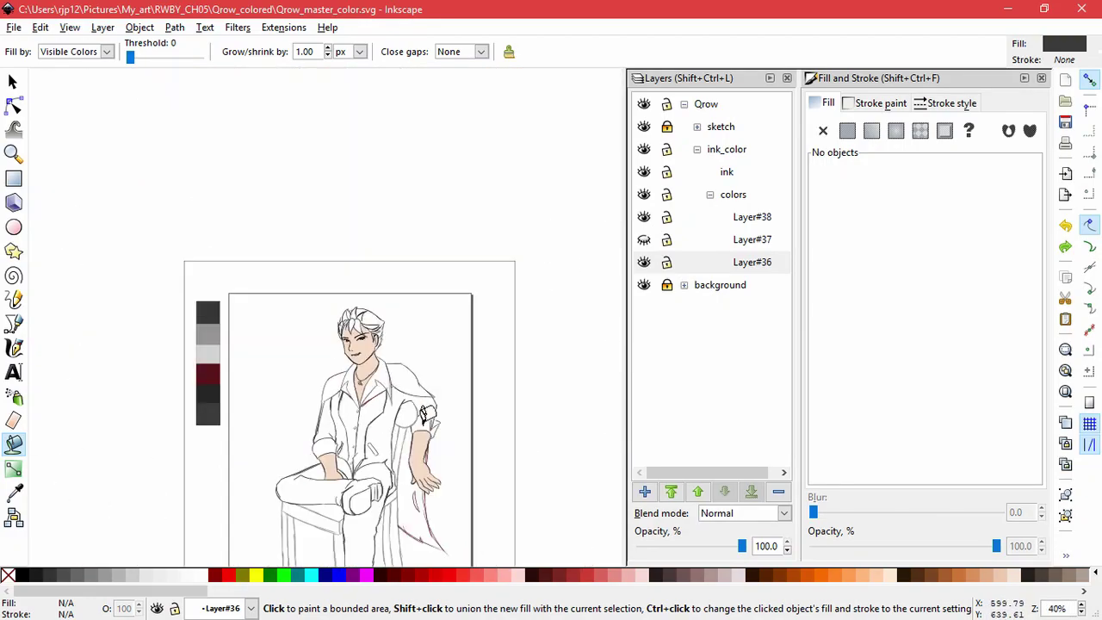
key("ctrl+z")
scroll(367, 376, "up", 6, "ctrl")
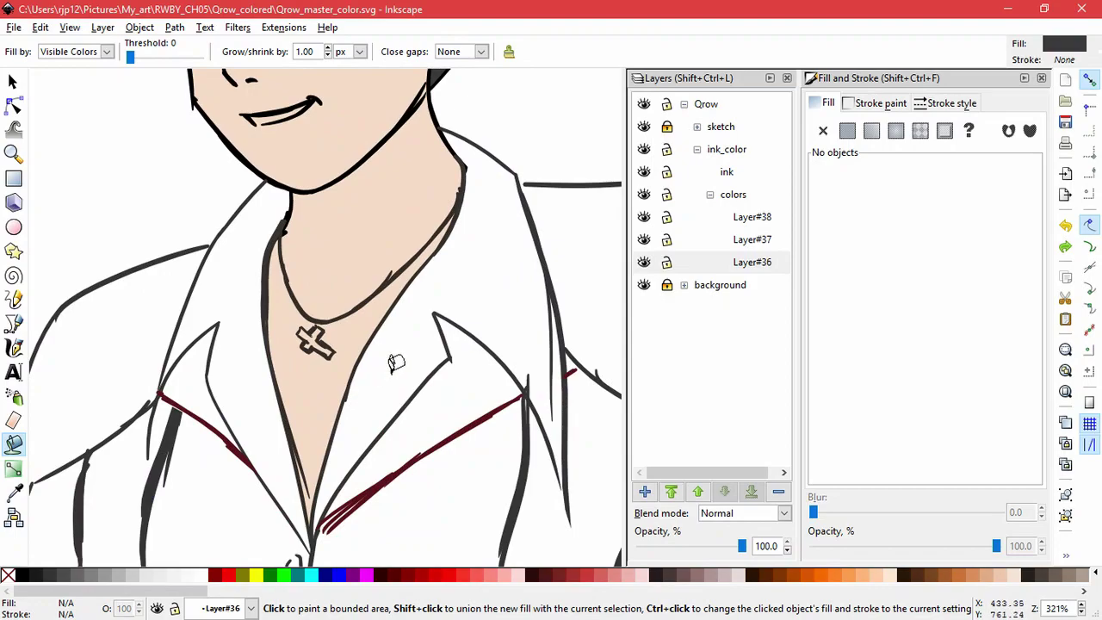
- Try the 3a3a3aff bucket fill on both collar halves again, still on Layer#36
left_click(401, 343)
scroll(564, 348, "up", 3, "ctrl")
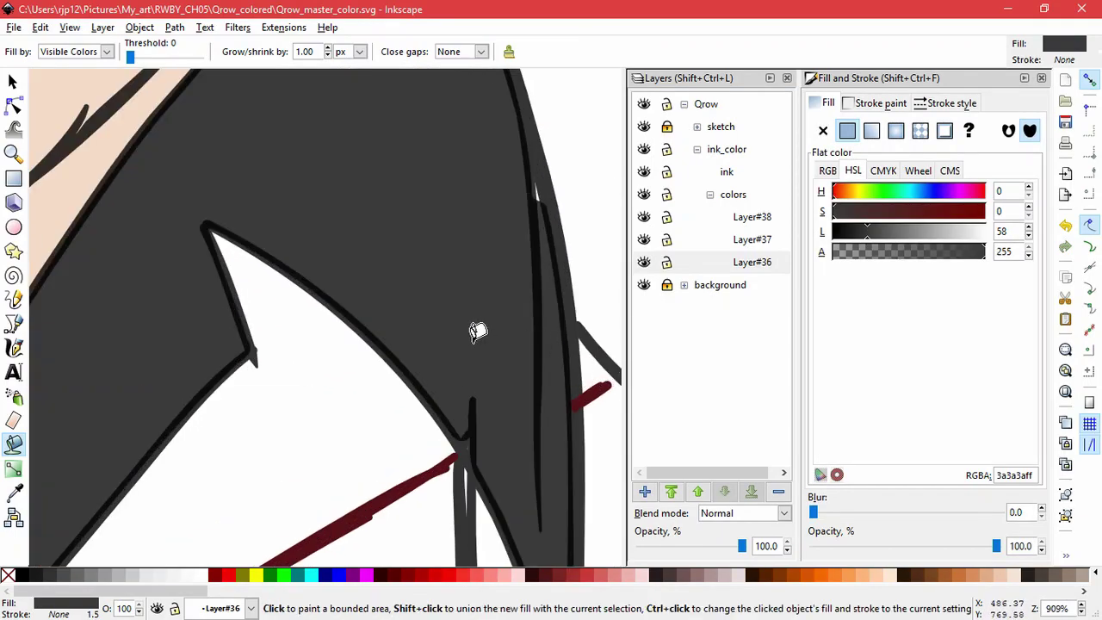
scroll(480, 327, "down", 4, "ctrl")
left_click(249, 341)
scroll(392, 353, "down", 2, "ctrl")
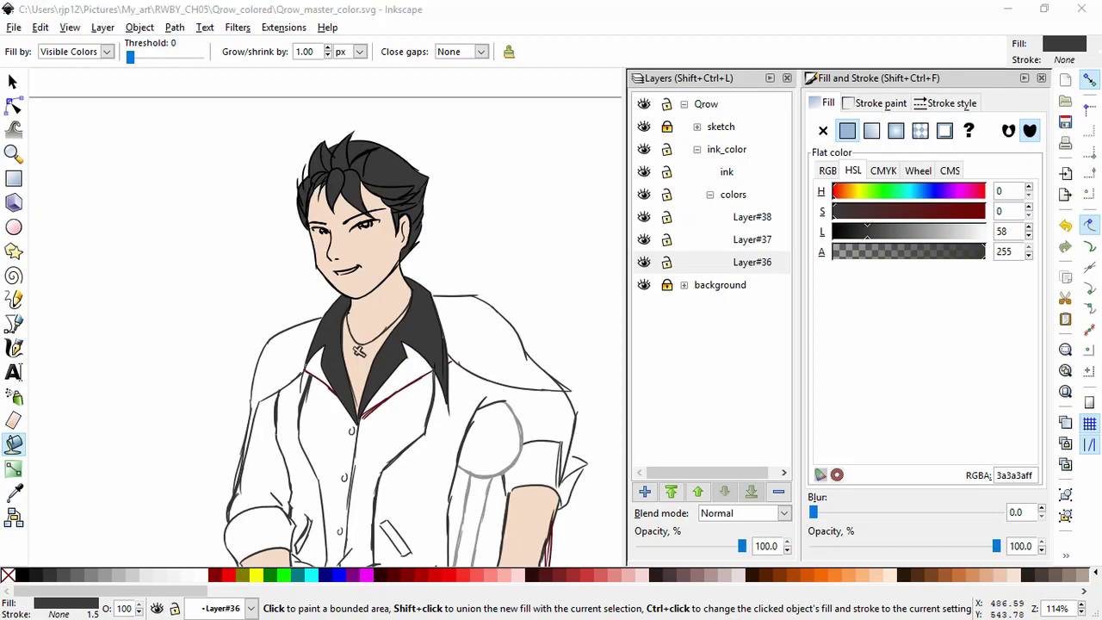
- Remove the collar fills from Layer#36 and fill both collar halves with 3a3a3aff on Layer#38 instead
left_click(365, 19)
left_click(667, 264)
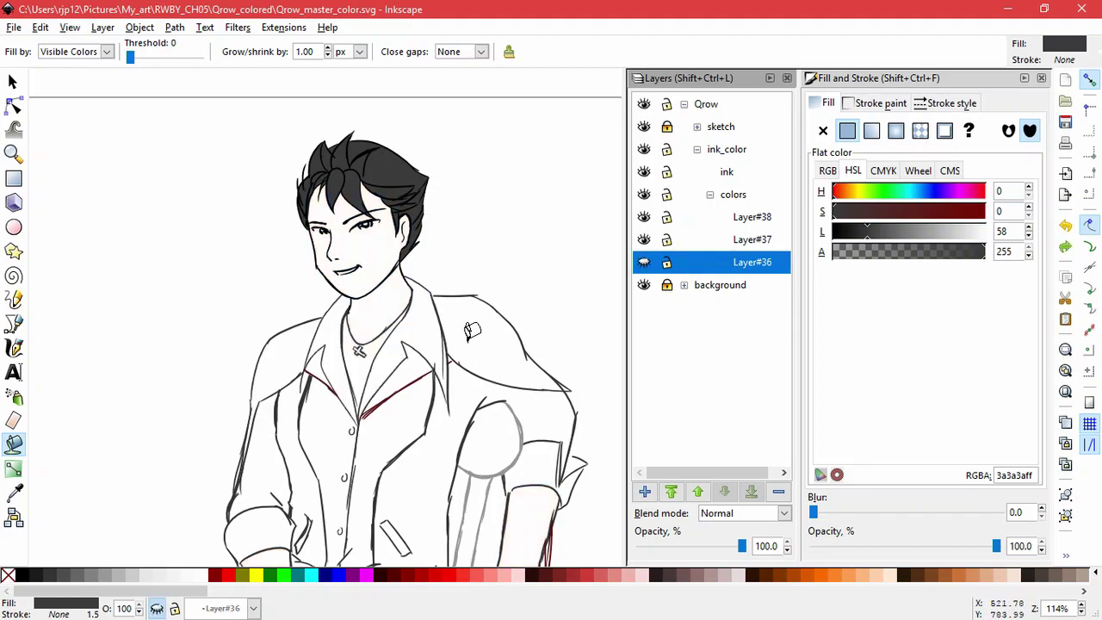
key("ctrl+Page_Up")
key("ctrl+Page_Up")
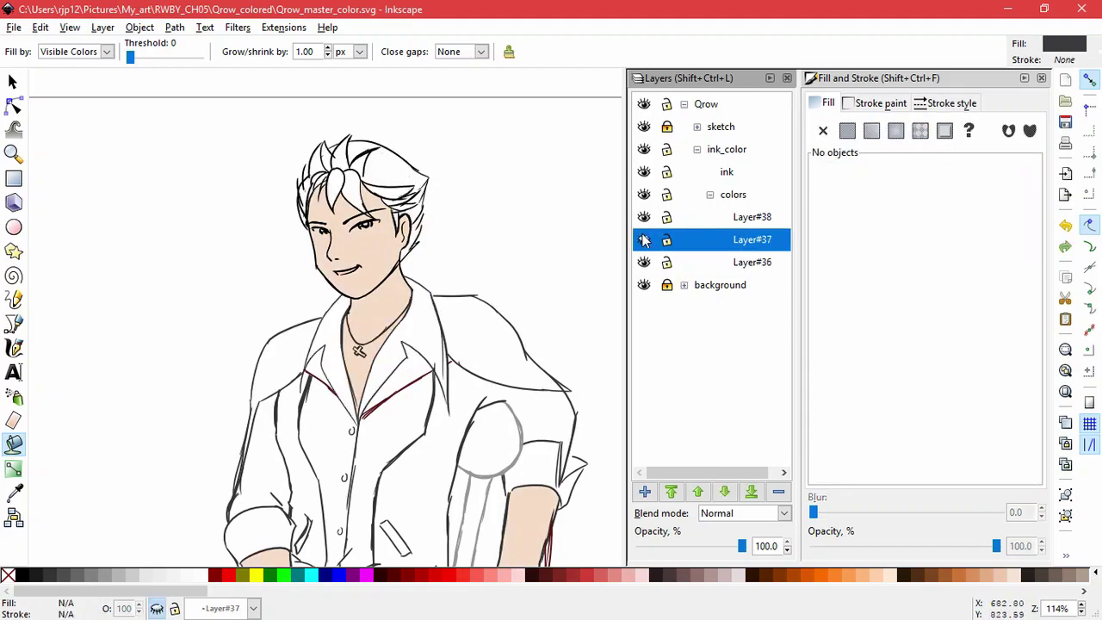
scroll(420, 322, "up", 2)
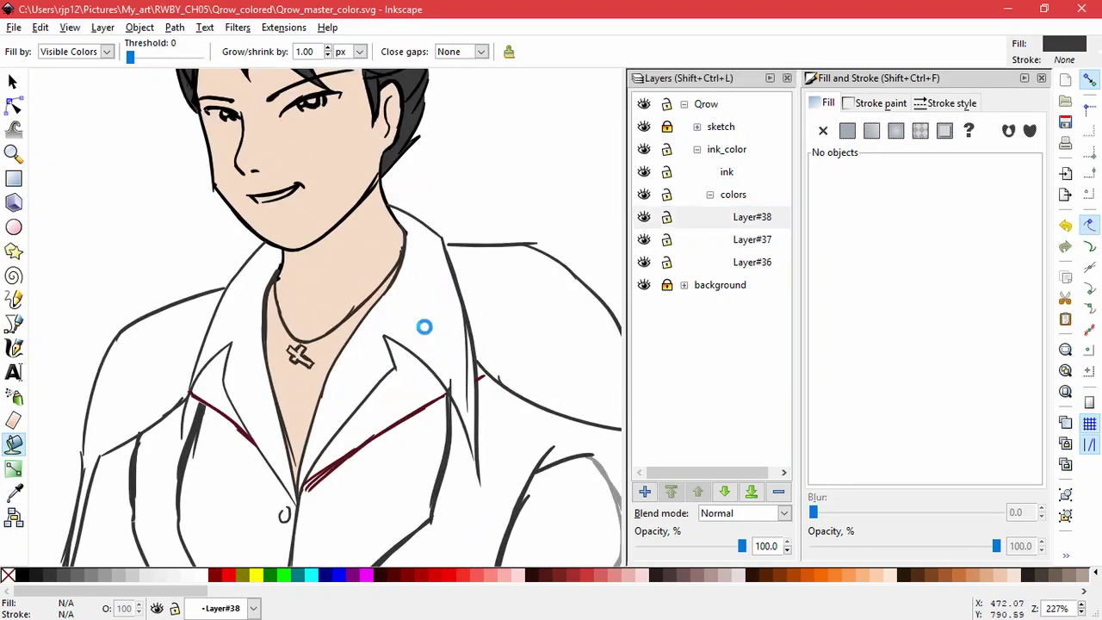
left_click(423, 322)
left_click(232, 322)
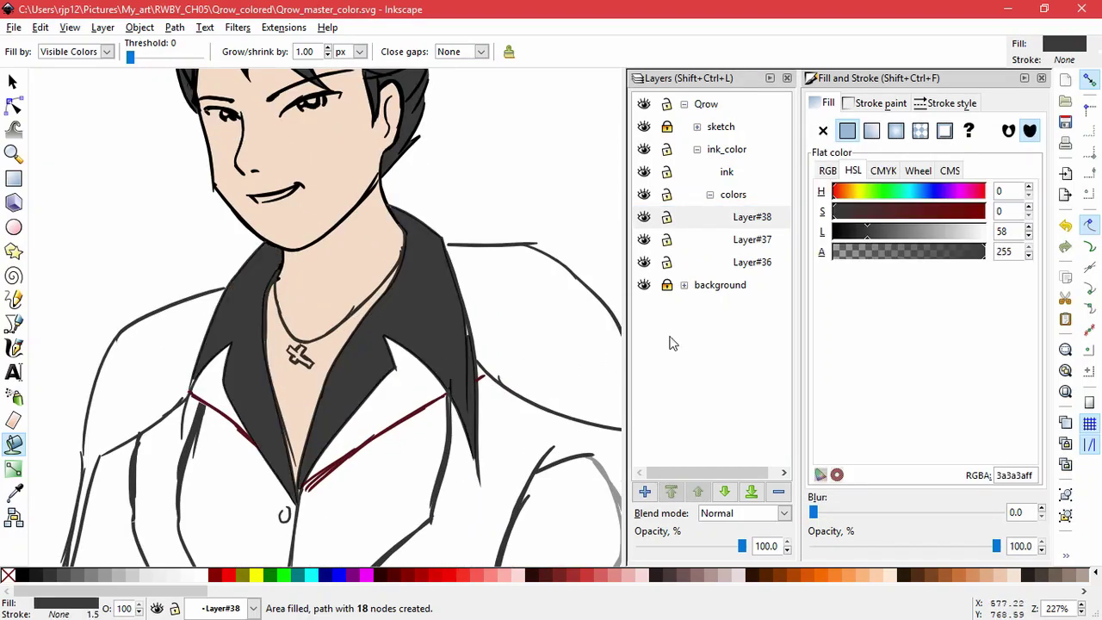
- Add a new layer directly above Layer#36 and bucket-fill the shoulder above the arm resting in the lap
left_click(752, 262)
left_click(644, 491)
left_click(631, 373)
scroll(585, 372, "down", 1)
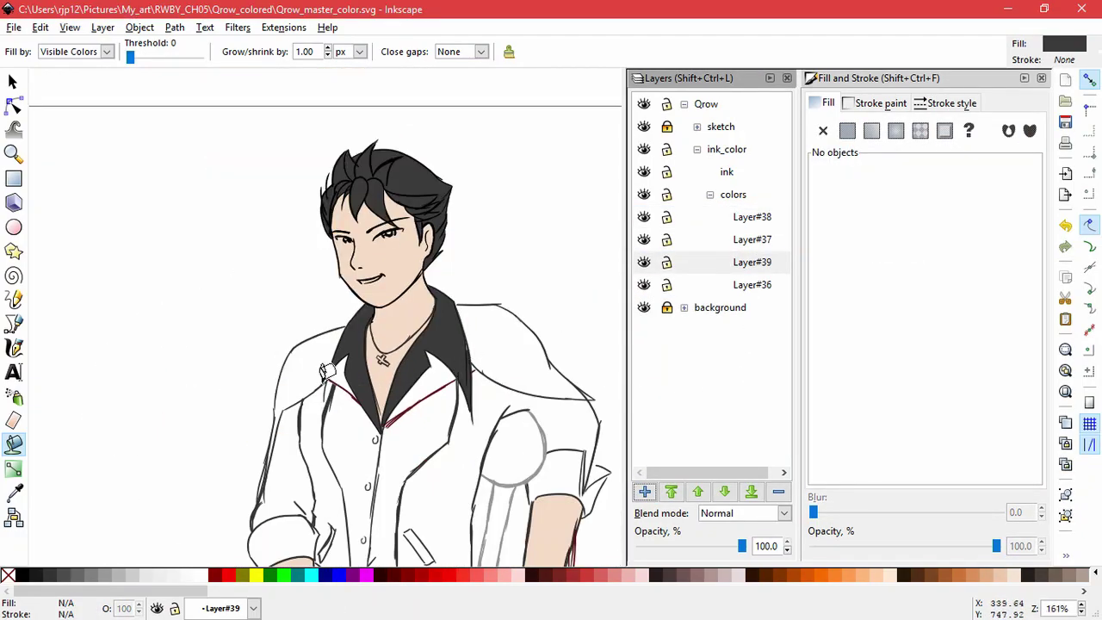
scroll(323, 370, "up", 2)
left_click(298, 345)
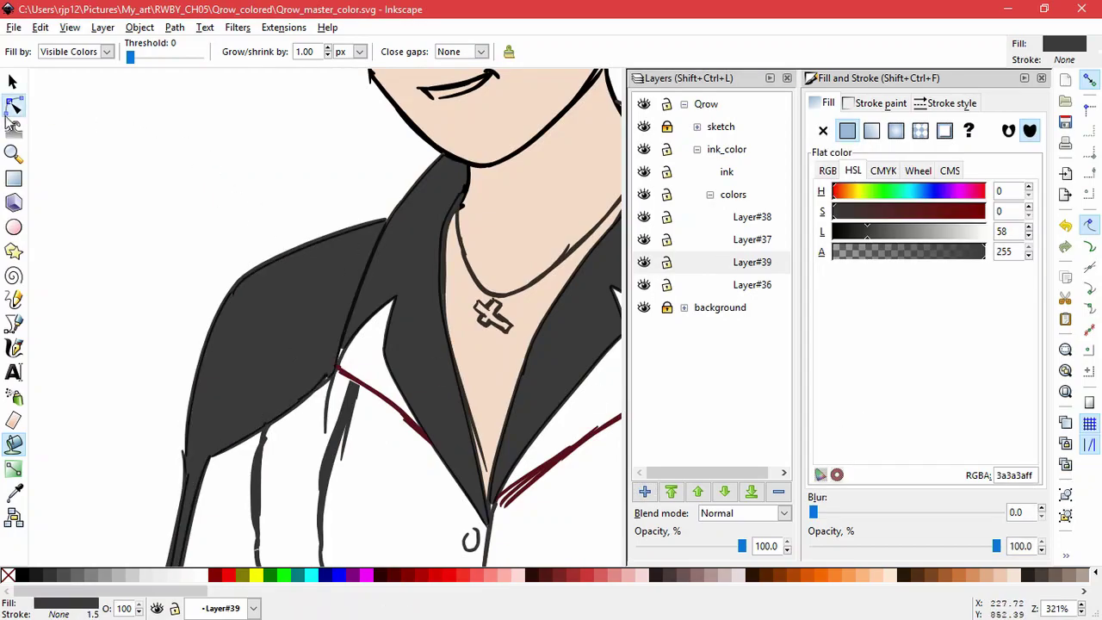
- Set the new shoulder fill's colour to light grey D3D3D3ff
left_click(14, 106)
left_click_drag(1033, 475, 970, 477)
type("D3D3D3ff")
left_click(221, 277)
scroll(221, 277, "down", 2)
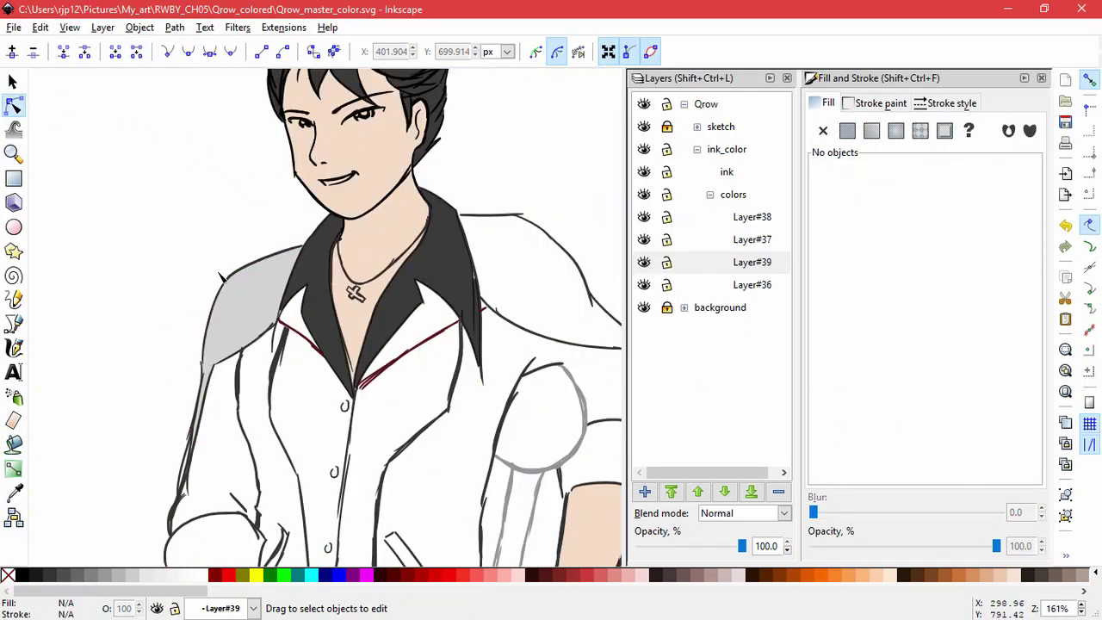
- Fill the chair-side shoulder, both upper sleeves and both outer vest sides with light grey d3d3d3ff
left_click(13, 443)
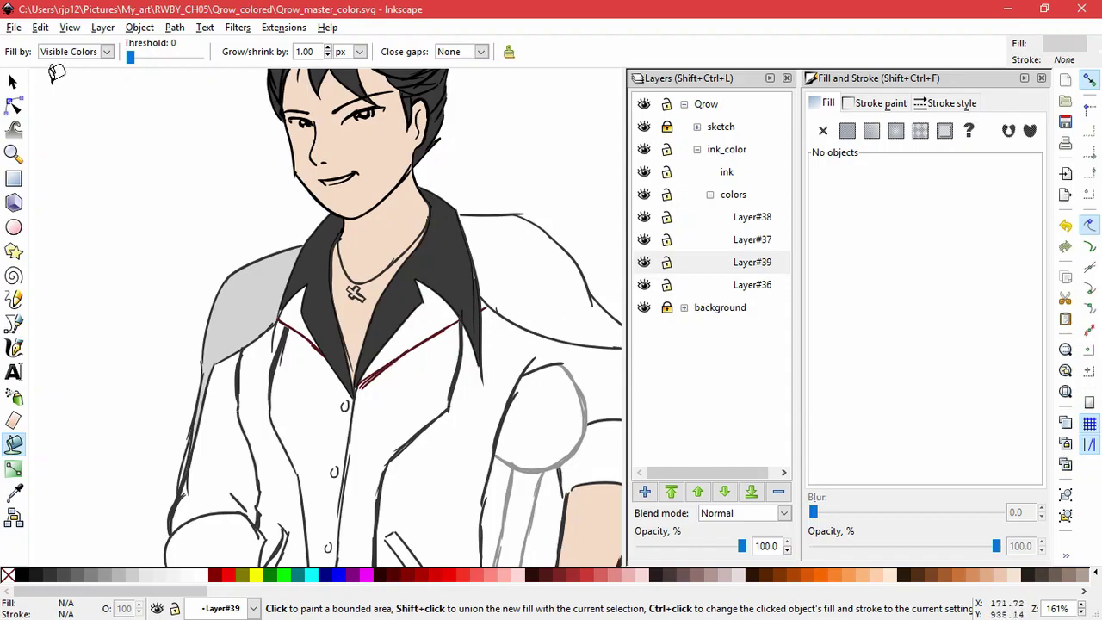
left_click_drag(559, 315, 302, 270)
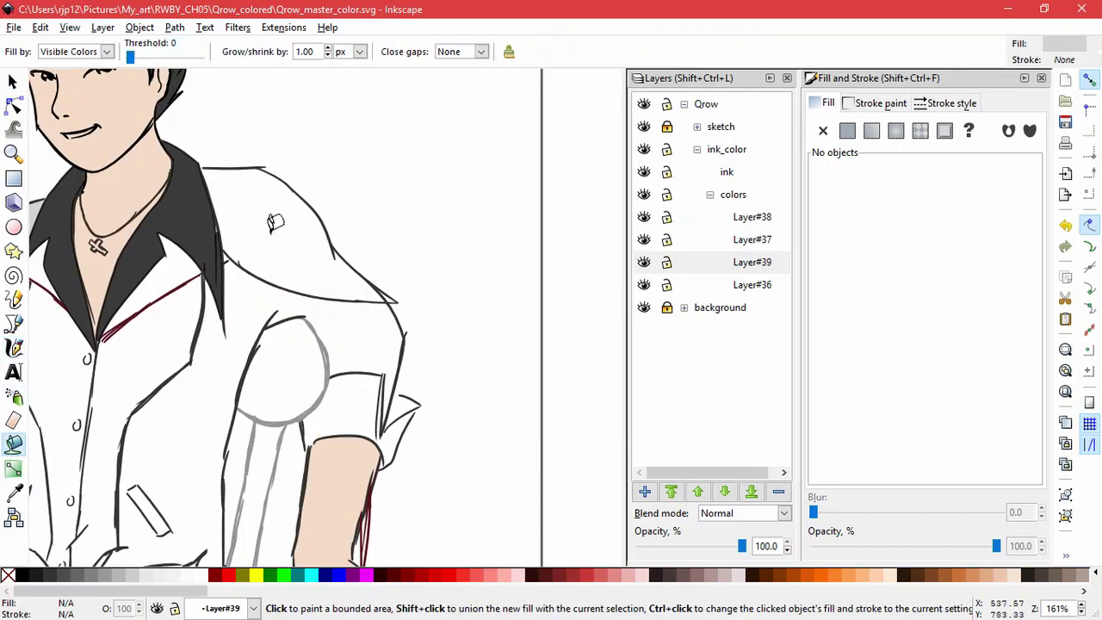
left_click(286, 262)
left_click_drag(227, 333, 382, 275)
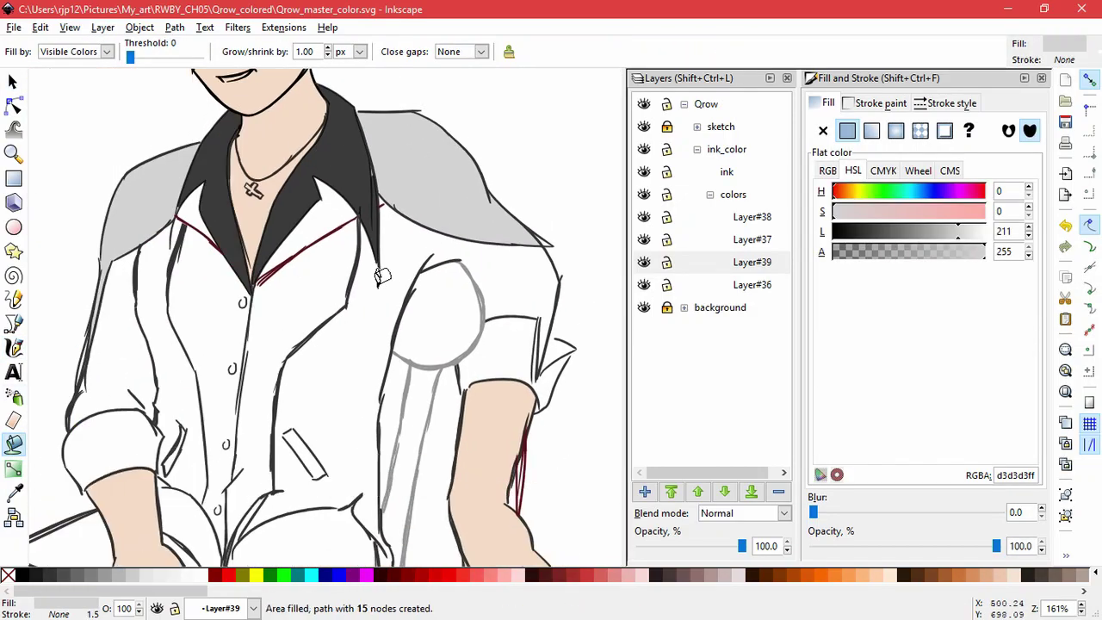
left_click(517, 272)
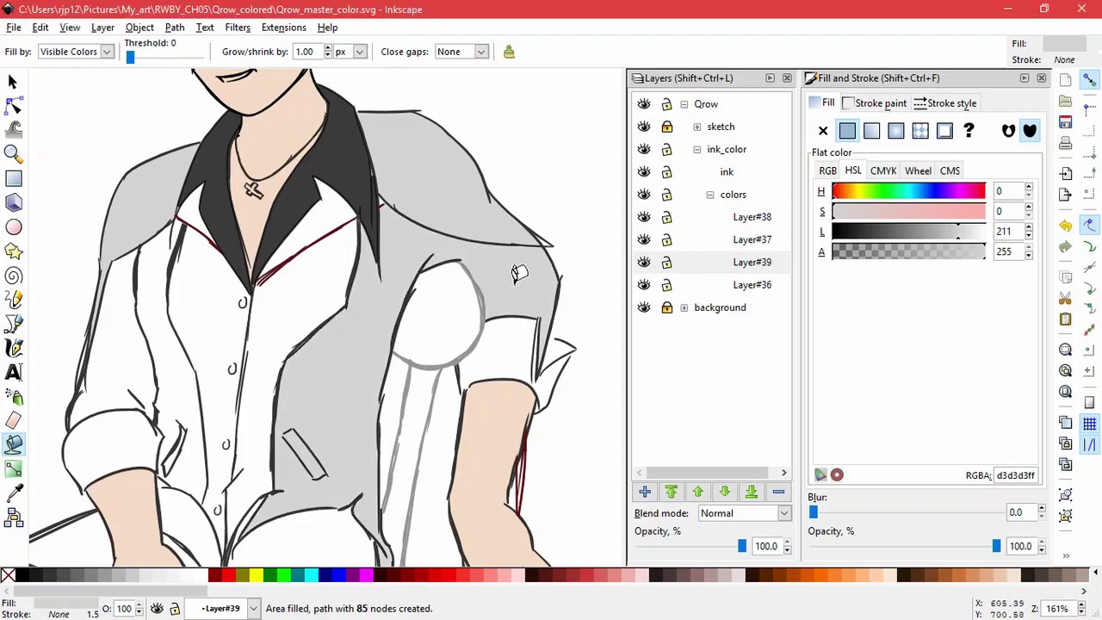
left_click(124, 381)
left_click(129, 374)
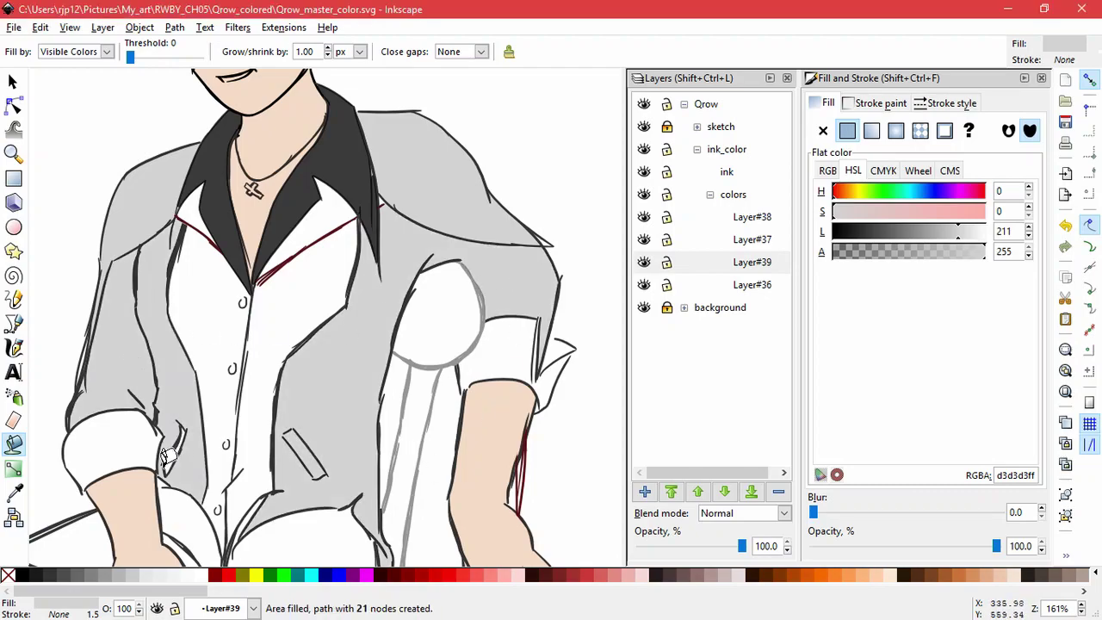
- Sample the collar's dark grey 3a3a3aff without recolouring the sleeve and fill the rolled cuff above the lap hand
left_click(14, 493)
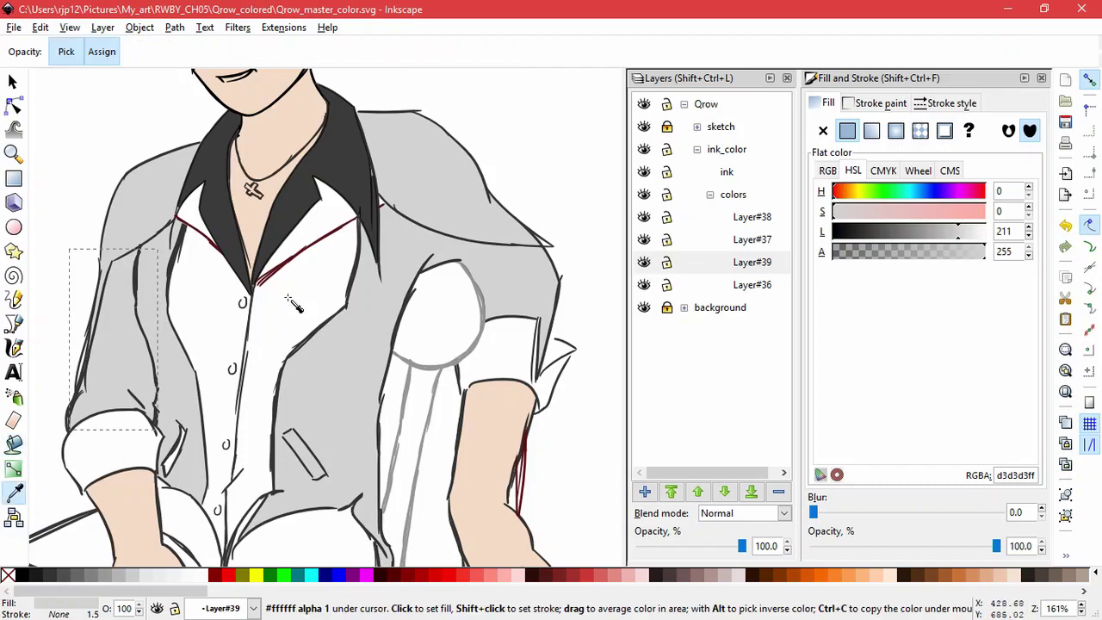
left_click(300, 195)
key("ctrl+z")
left_click(14, 445)
left_click(123, 438)
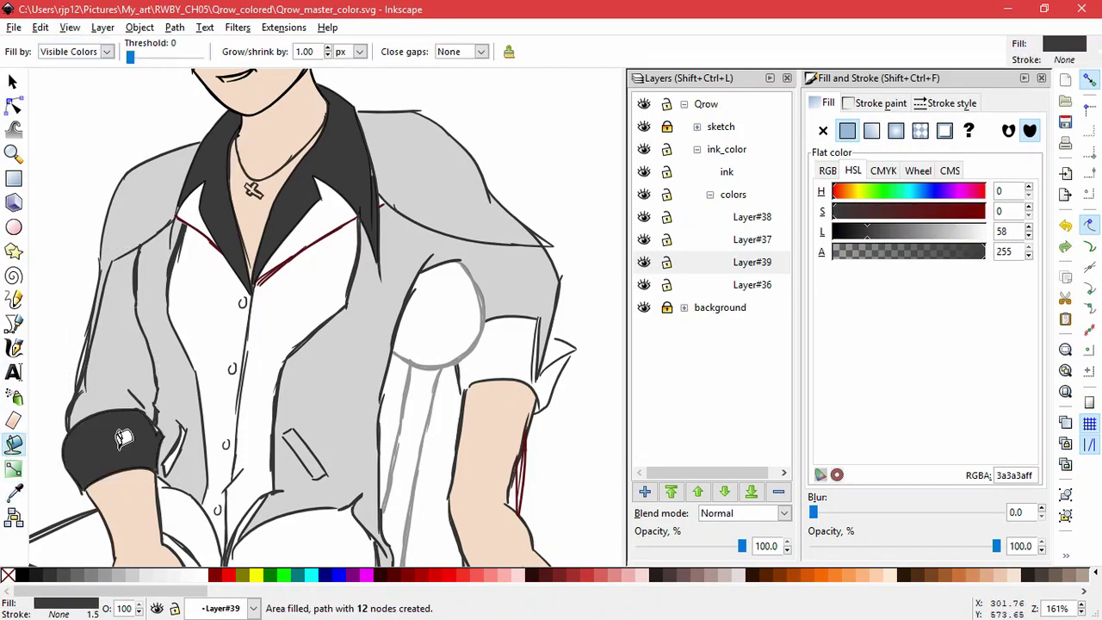
- Try to fill the narrow pocket opening beside the rolled cuff with dark grey 3a3a3aff
left_click(326, 506)
key("ctrl+z")
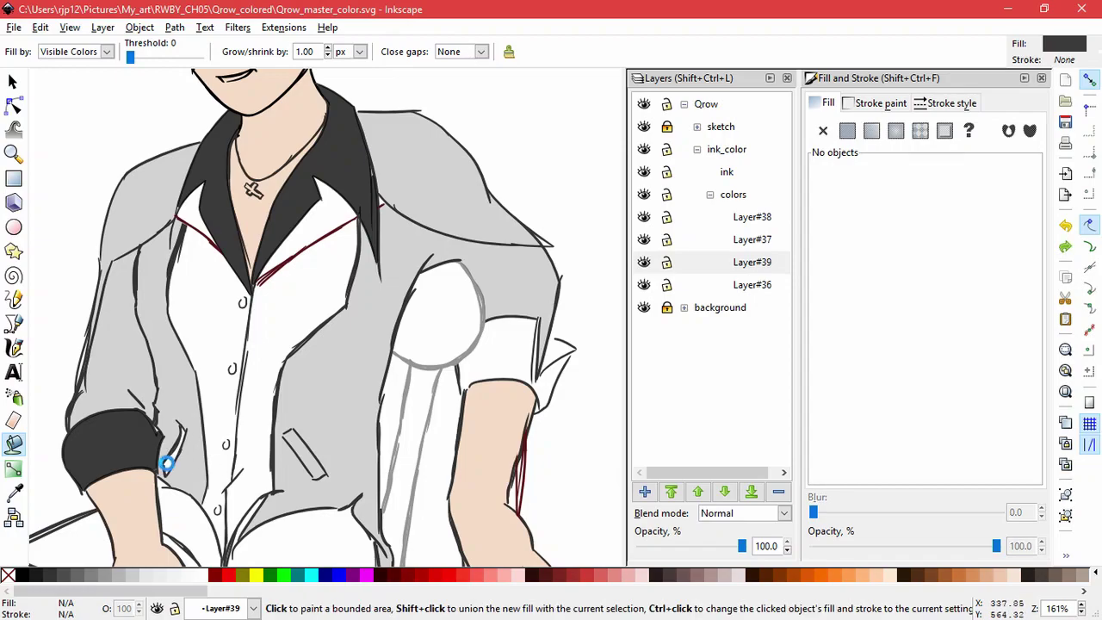
left_click(166, 464)
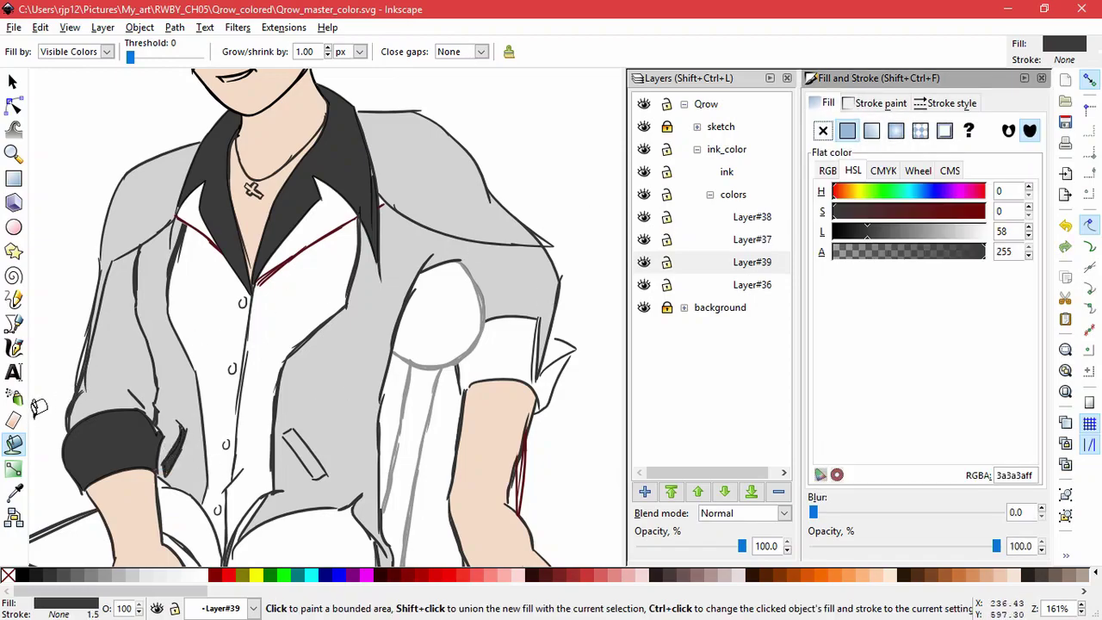
- Trace the slanted pocket on the vest's chair side with a closed four-cornered straight-line path
left_click(12, 323)
scroll(290, 435, "up", 3)
left_click_drag(344, 446, 314, 406)
key("space")
key("Escape")
left_click_drag(362, 475, 341, 432)
left_click(256, 350)
left_click(287, 333)
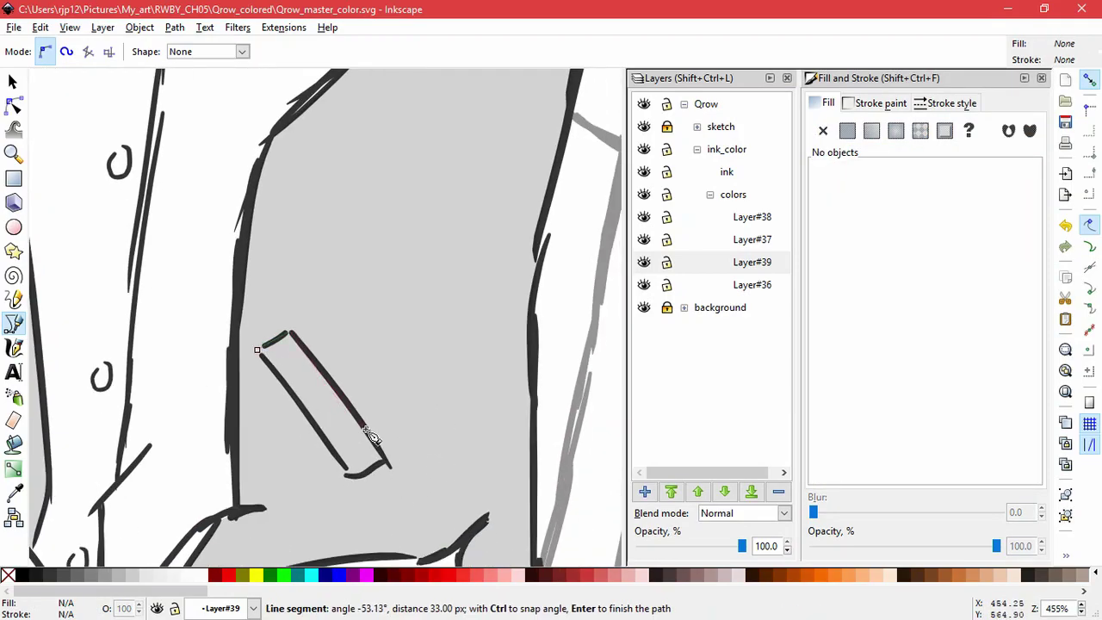
left_click(389, 466)
left_click(347, 474)
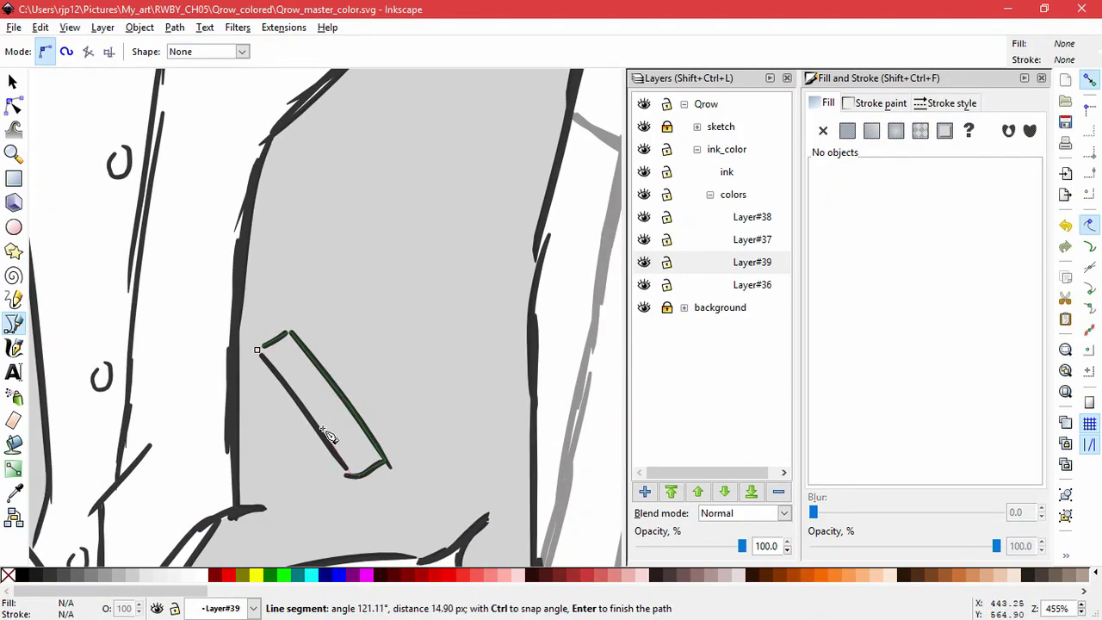
left_click(257, 350)
- Give the traced pocket shape a flat fill in the collar's dark grey, remove its stroke and deselect it
left_click(848, 129)
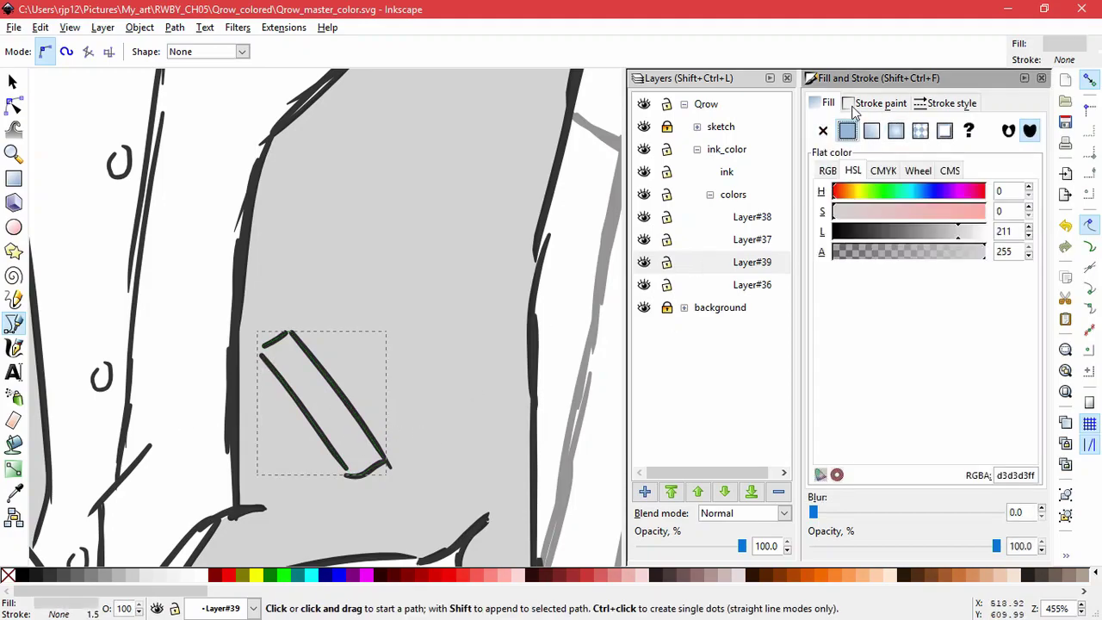
left_click(854, 105)
left_click(12, 109)
scroll(126, 291, "down", 3)
left_click(14, 494)
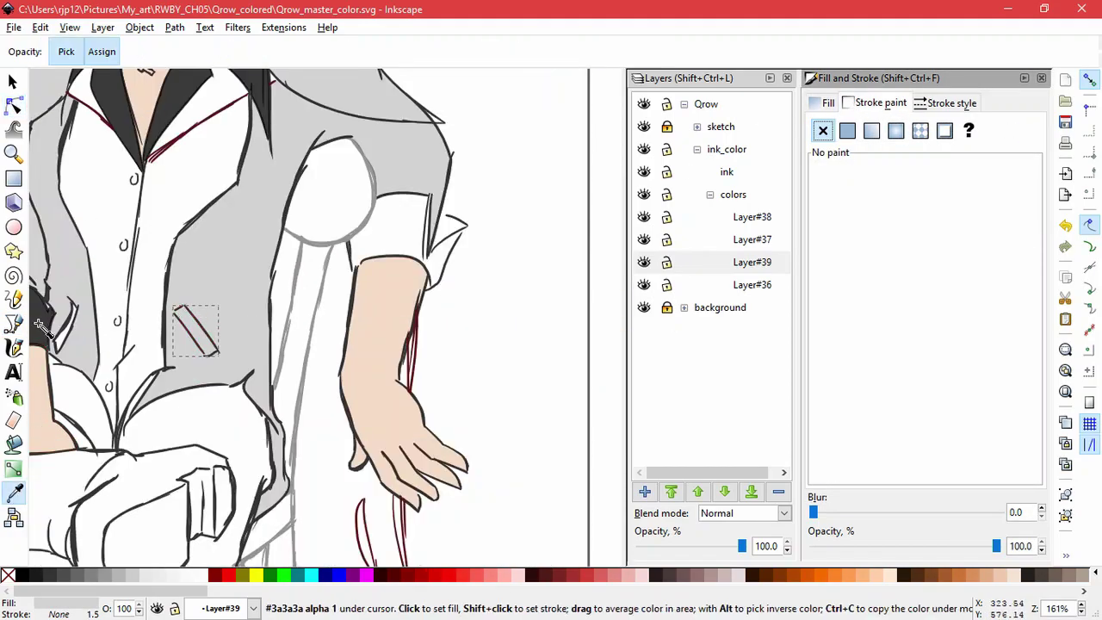
left_click(146, 135)
key("space")
left_click(564, 376)
left_click_drag(88, 368, 299, 466)
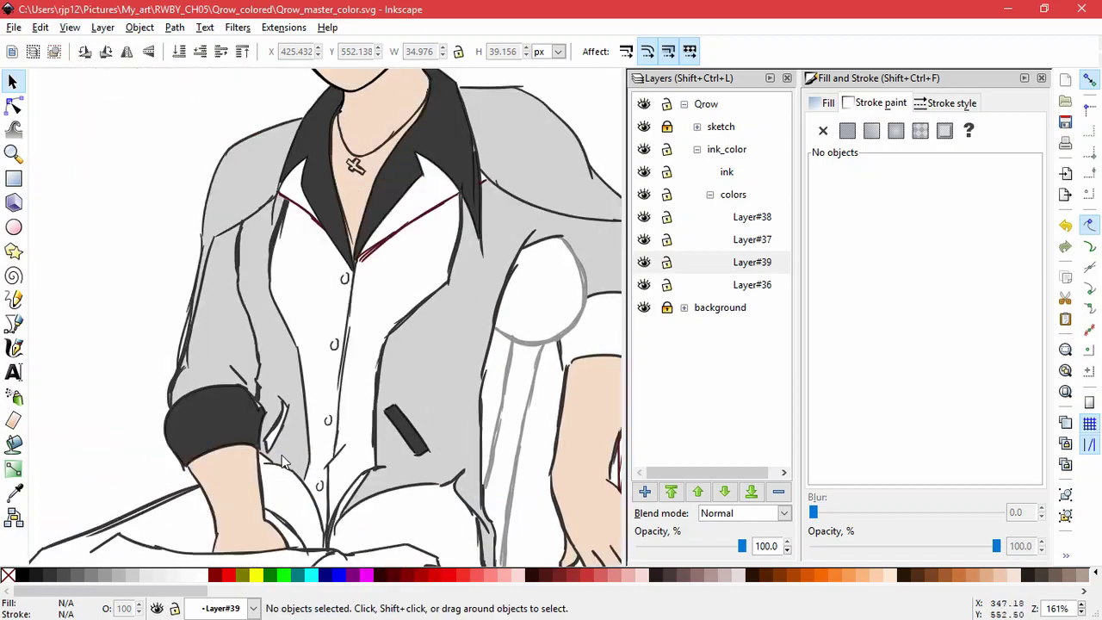
- Bucket-fill the narrow pocket opening beside the rolled cuff with the current dark grey on Layer#39
scroll(268, 448, "up", 4)
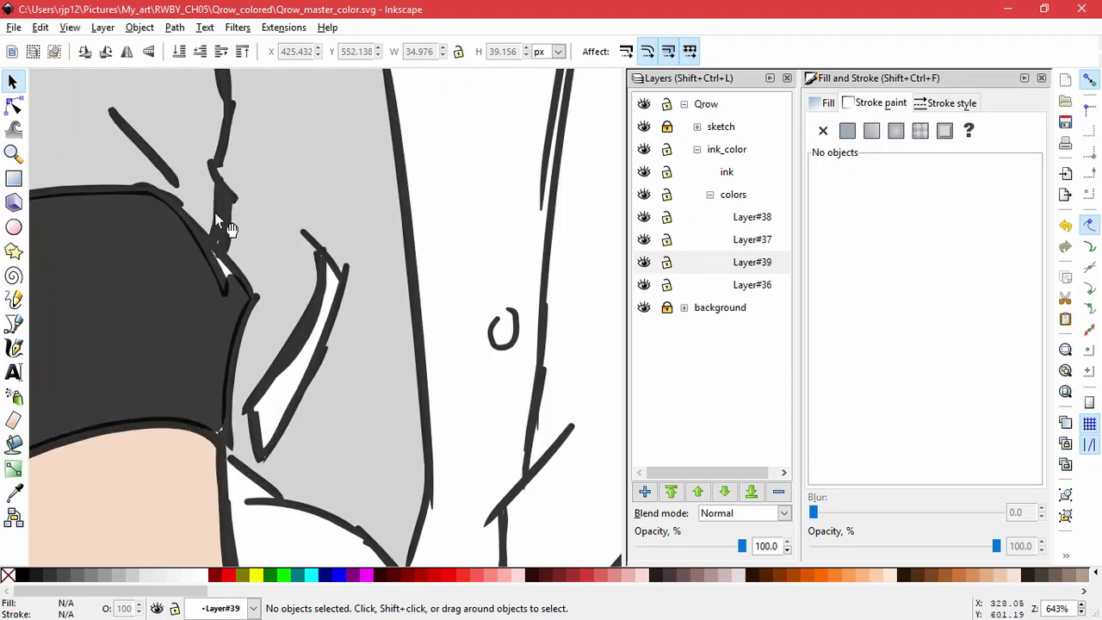
left_click(698, 126)
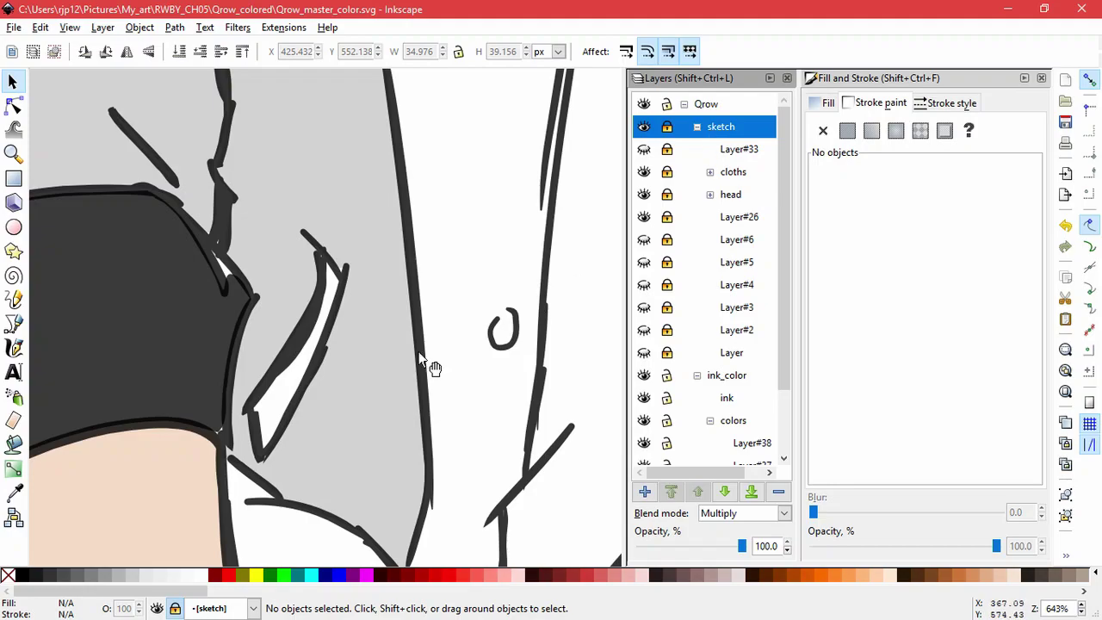
key("minus")
key("minus")
key("minus")
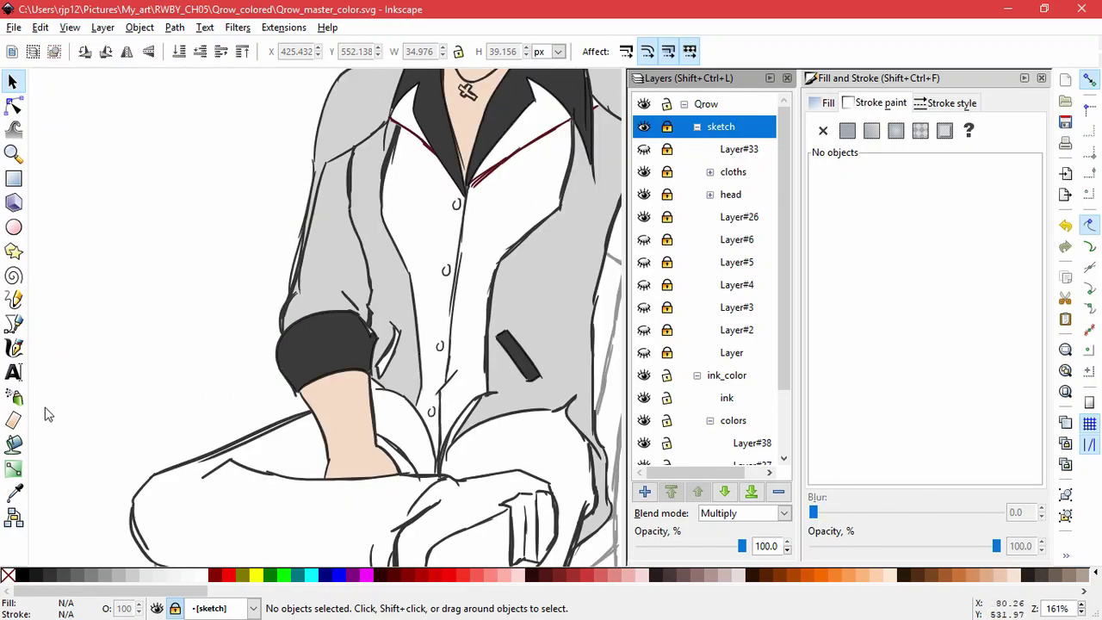
left_click(14, 444)
scroll(749, 397, "down", 2)
left_click(739, 376)
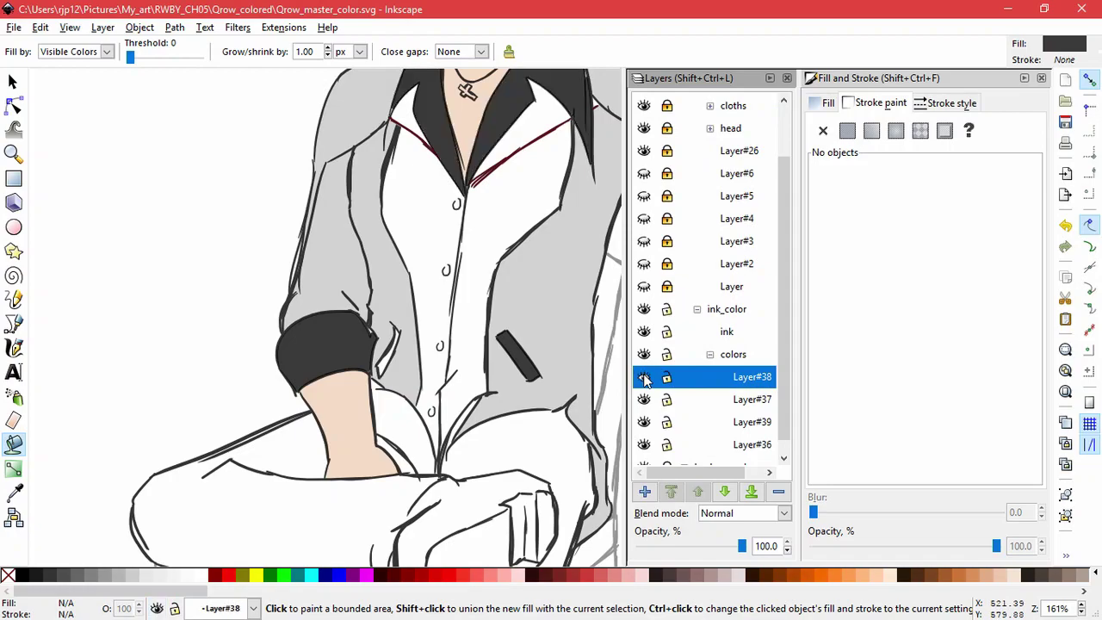
left_click(644, 377)
left_click(644, 377)
left_click(644, 422)
scroll(413, 342, "up", 3)
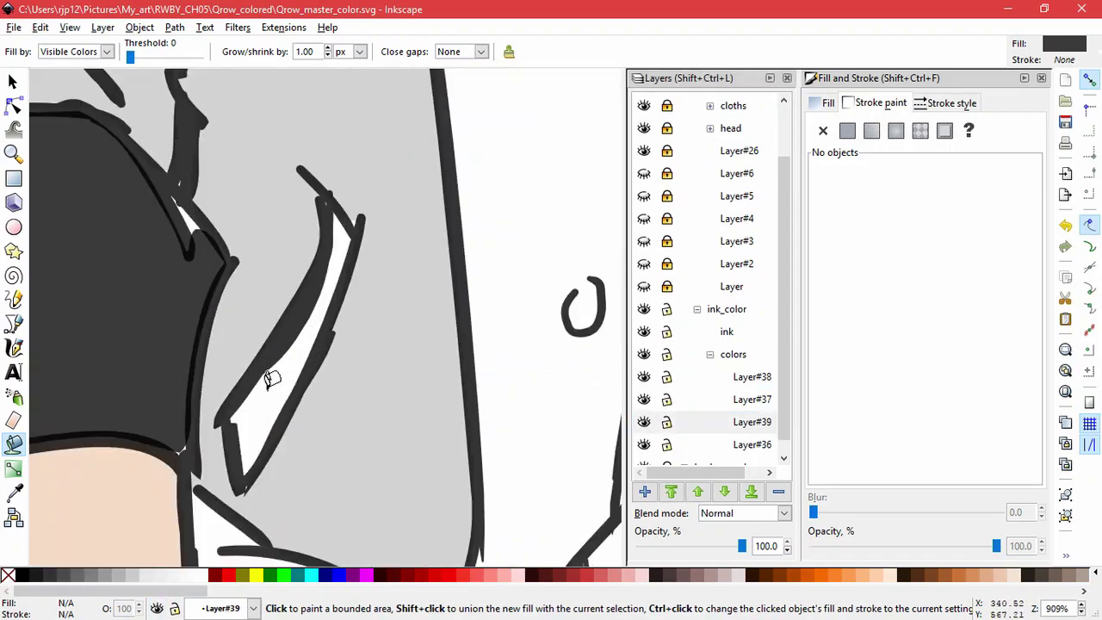
left_click(331, 373)
scroll(382, 333, "down", 3)
scroll(379, 334, "down", 2)
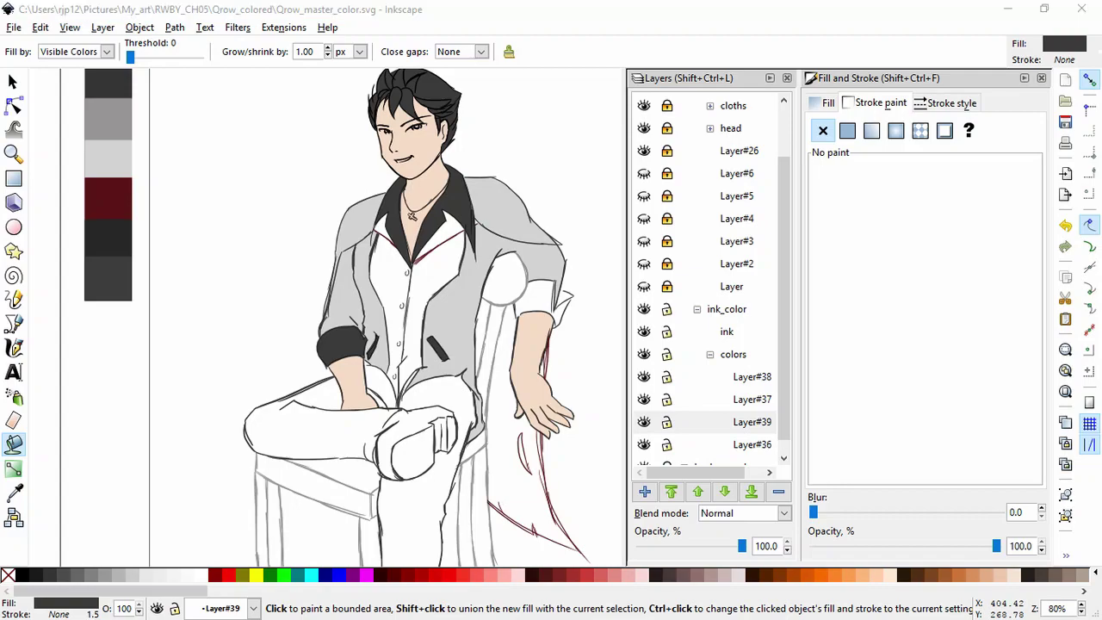
- Add a new layer, bucket-fill the chair-side half of the buttoned front there and set its fill colour to 969494ff
left_click(644, 490)
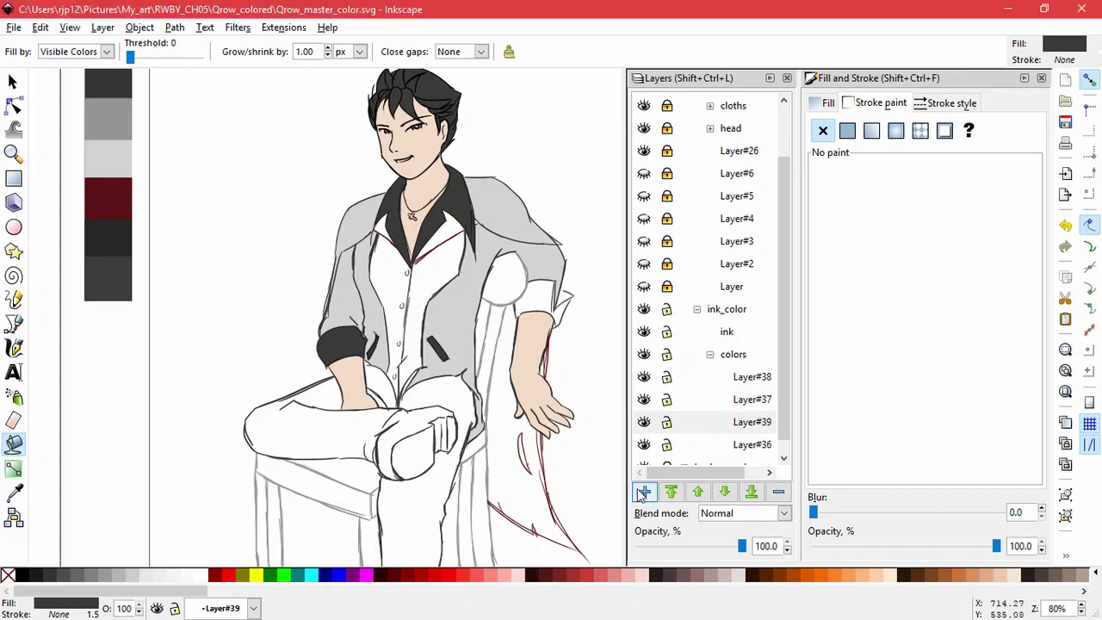
left_click(603, 364)
left_click(448, 289)
left_click(827, 103)
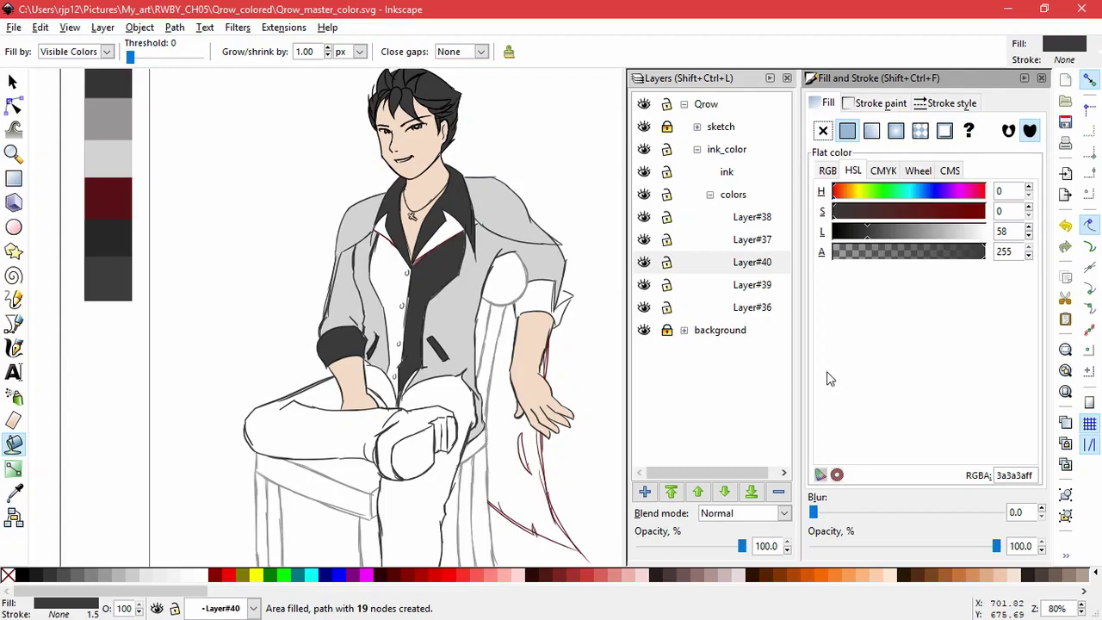
left_click_drag(1035, 472, 990, 474)
type("D3D3D3ff")
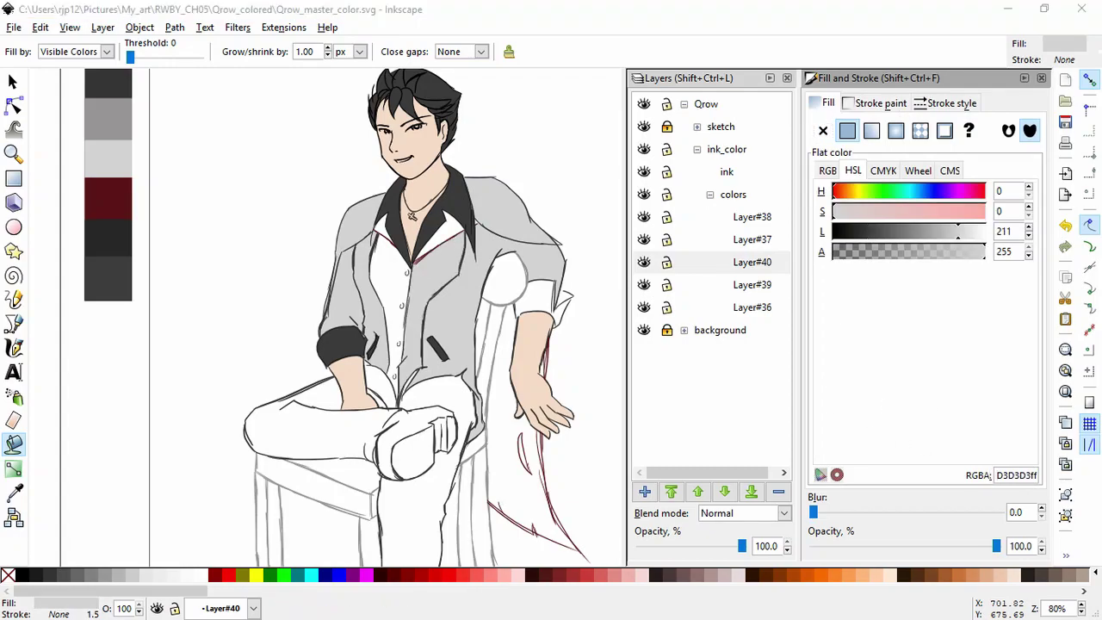
double_click(1007, 479)
type("969494ff")
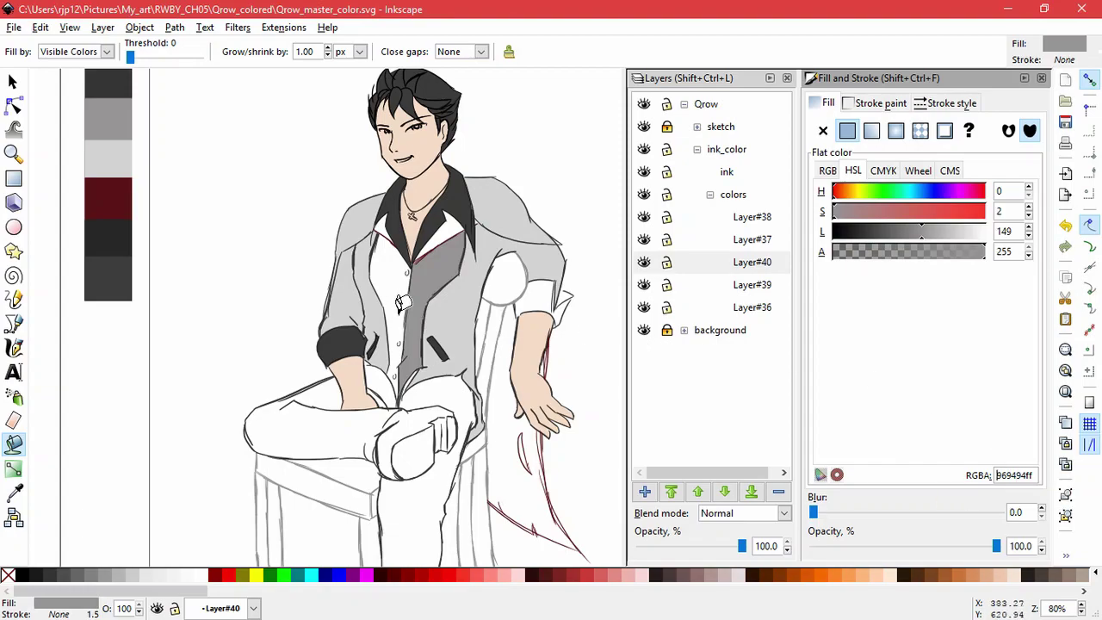
- Undo the fill on the buttoned front and try filling its two halves separately in mid grey
key("ctrl+z")
key("ctrl+z")
scroll(425, 284, "up", 4)
scroll(407, 258, "down", 3)
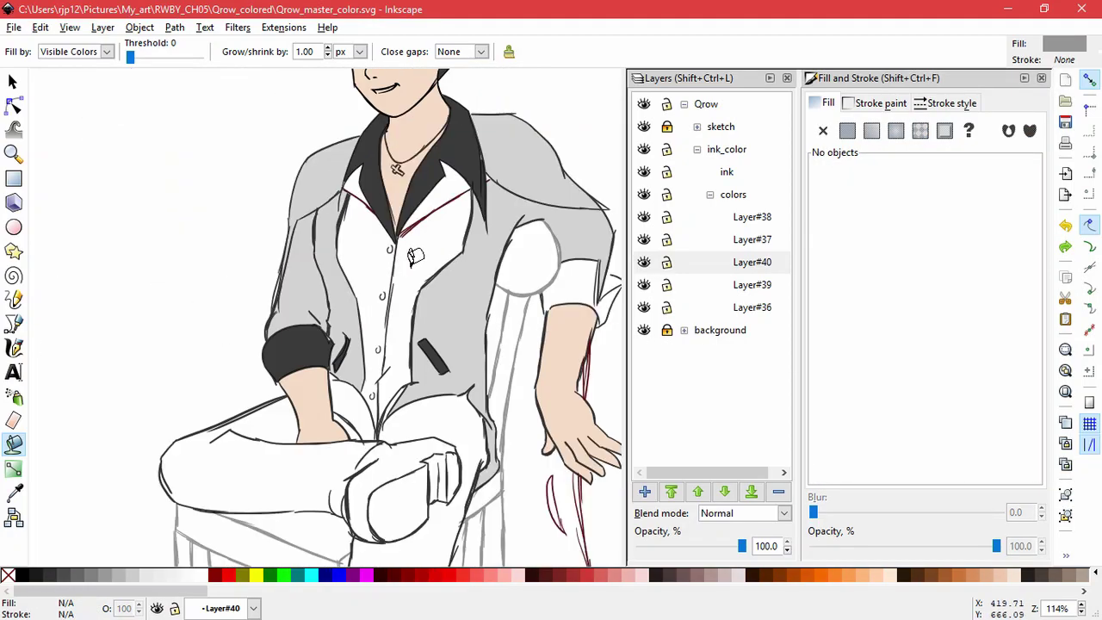
scroll(416, 256, "up", 1)
left_click(411, 266)
left_click(362, 269)
key("ctrl+z")
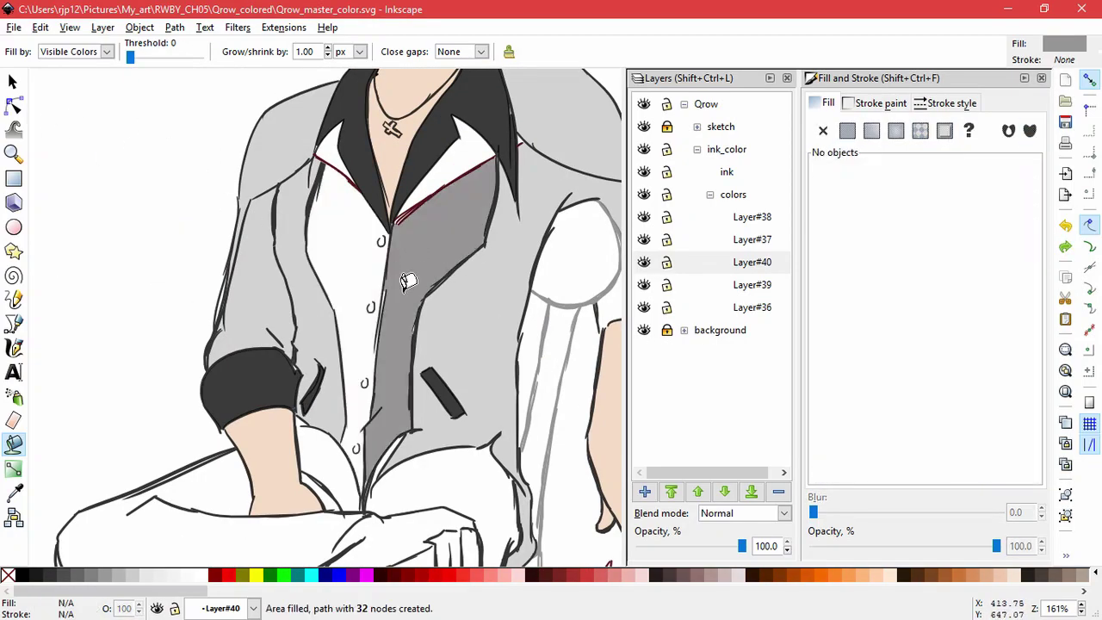
key("ctrl+z")
- Fill both halves of the buttoned front as one joined mid-grey shape and simplify its path
left_click(413, 273)
left_click(349, 263, "shift")
key("n")
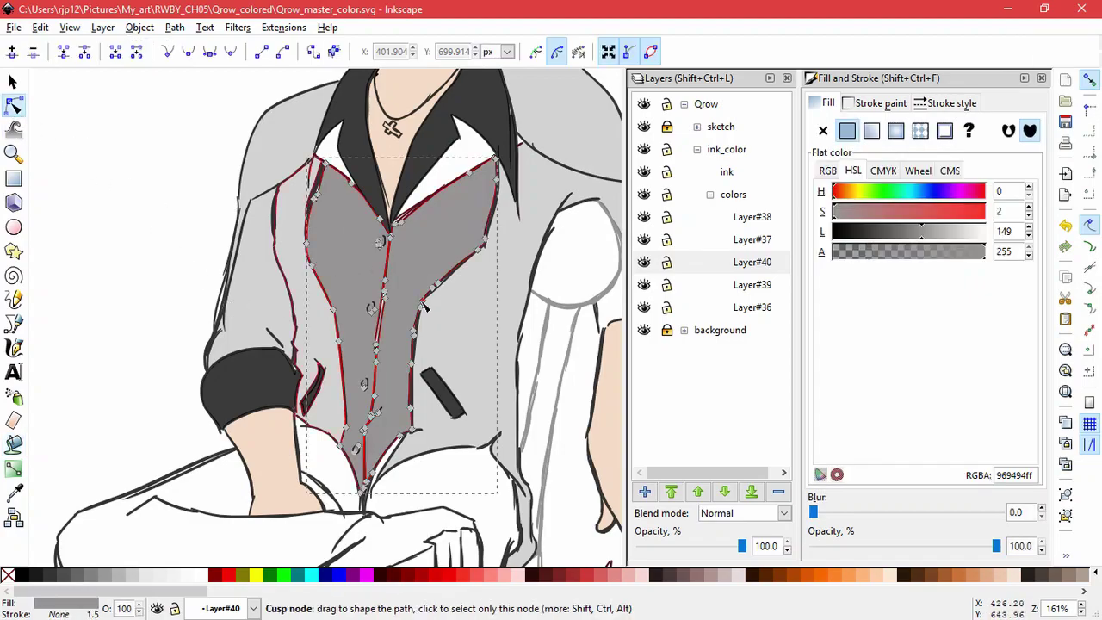
key("ctrl+a")
left_click(174, 27)
left_click(239, 357)
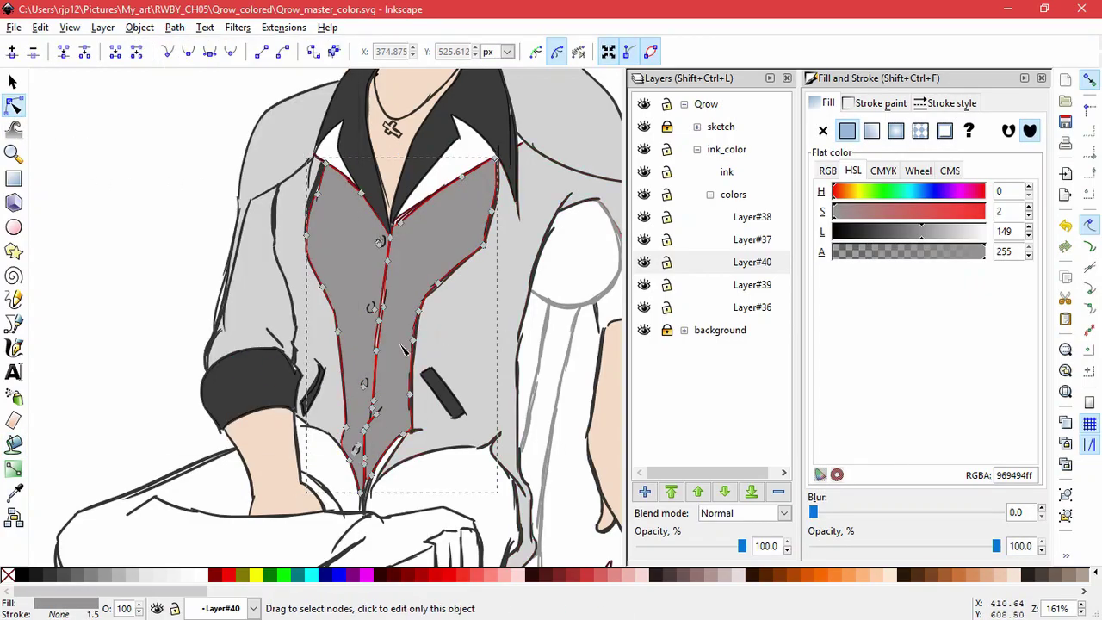
- Delete the stray nodes around the upper two buttons and move the grey shape's placket node to close the gap between the lines
left_click(372, 306)
scroll(360, 294, "up", 4)
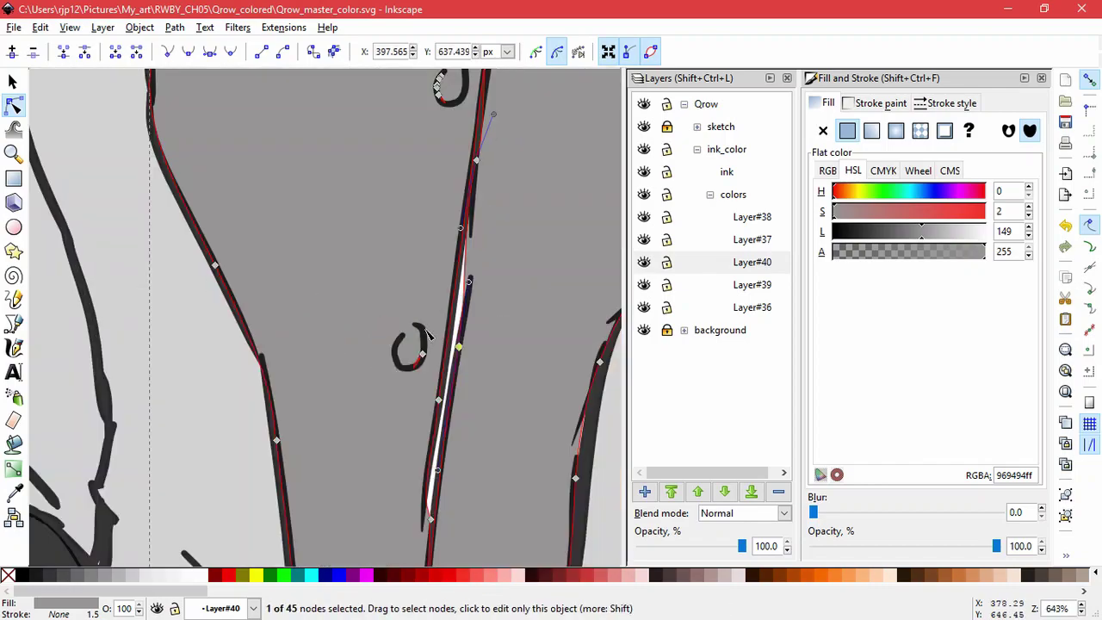
key("Delete")
left_click_drag(433, 161, 371, 305)
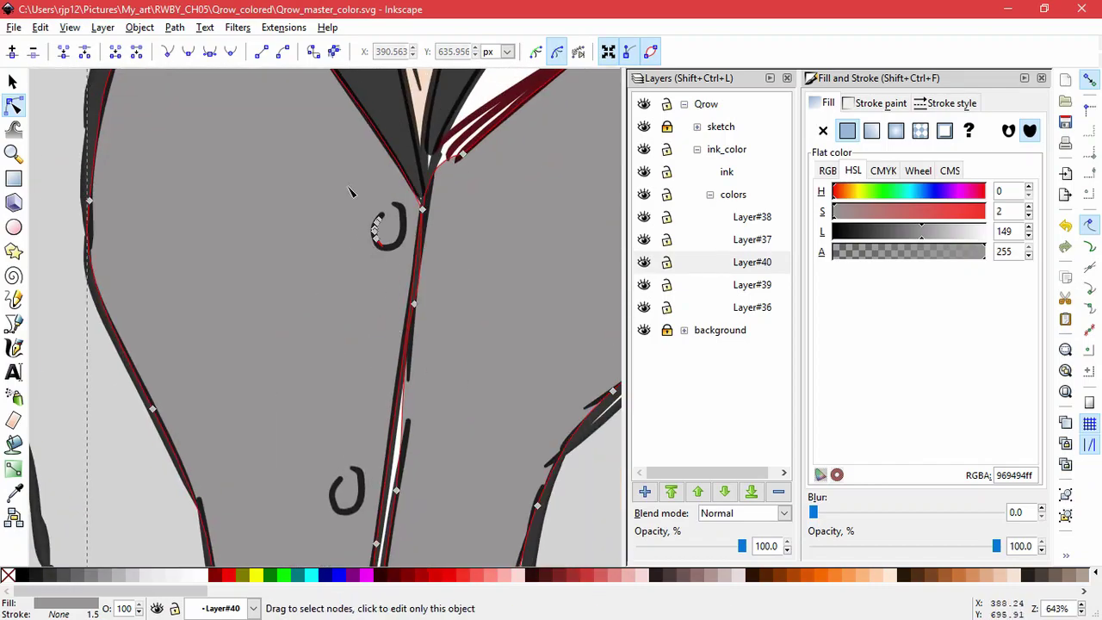
left_click_drag(350, 188, 405, 270)
key("Delete")
mouse_move(419, 489)
left_mouse_down()
mouse_move(419, 393)
mouse_move(386, 399)
left_mouse_up()
left_click_drag(452, 155, 441, 331)
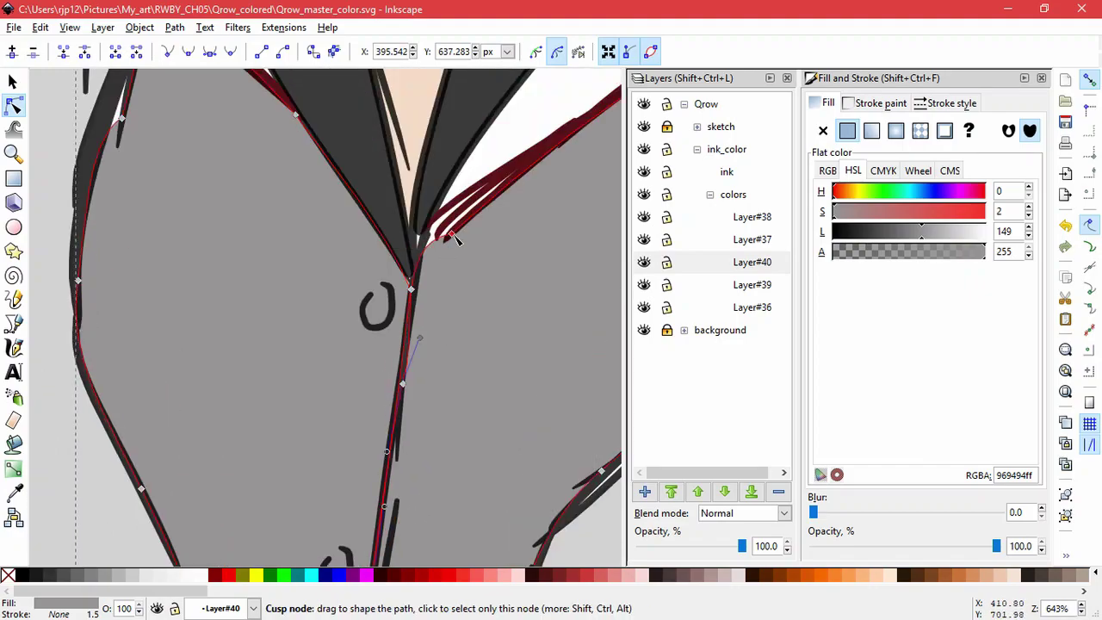
- Adjust the grey shape's nodes at the collar point and along the upper sleeve-side edge to cover the white gaps
left_click(439, 213)
mouse_move(377, 223)
left_mouse_down()
mouse_move(403, 238)
mouse_move(411, 283)
left_mouse_up()
left_click(403, 243)
left_click(403, 293)
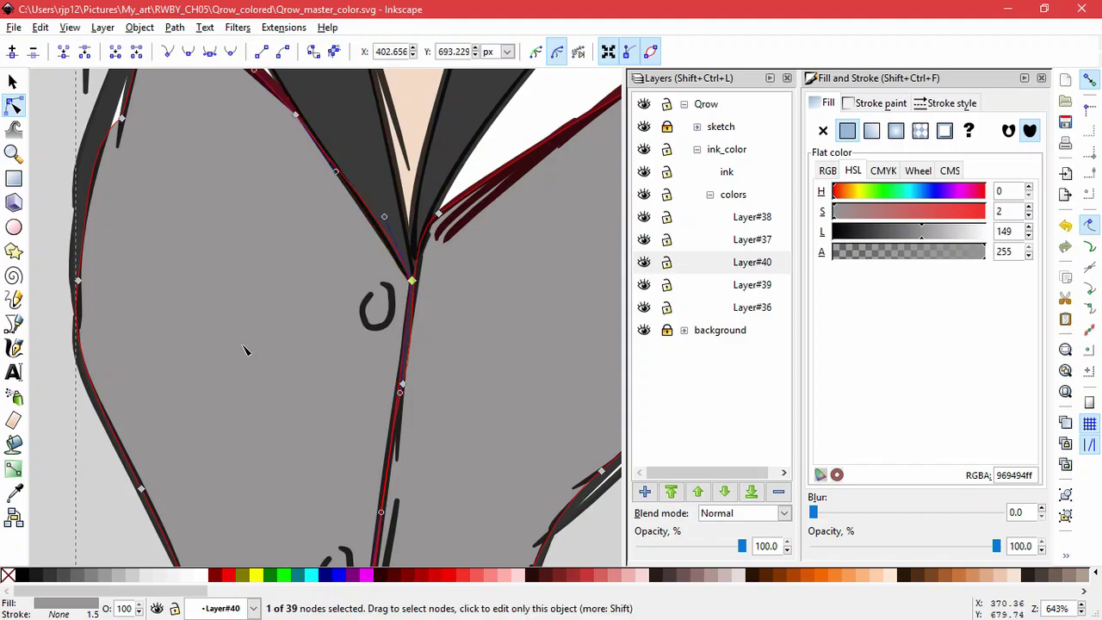
scroll(236, 362, "up", 8)
scroll(237, 362, "left", 3)
left_click(228, 392)
scroll(303, 390, "down", 3)
left_click_drag(302, 390, 291, 216)
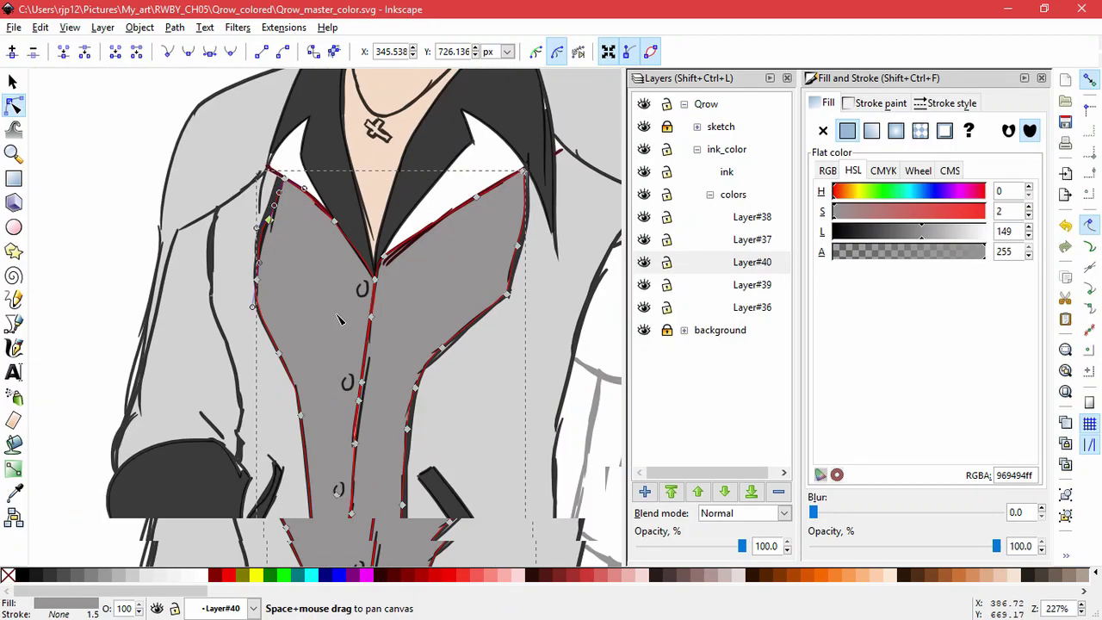
- Move the grey shape's placket node near the third button to cover the remaining gap and deselect the shape
left_click(467, 428)
left_click(342, 459)
scroll(341, 459, "up", 3)
left_click_drag(384, 423, 404, 418)
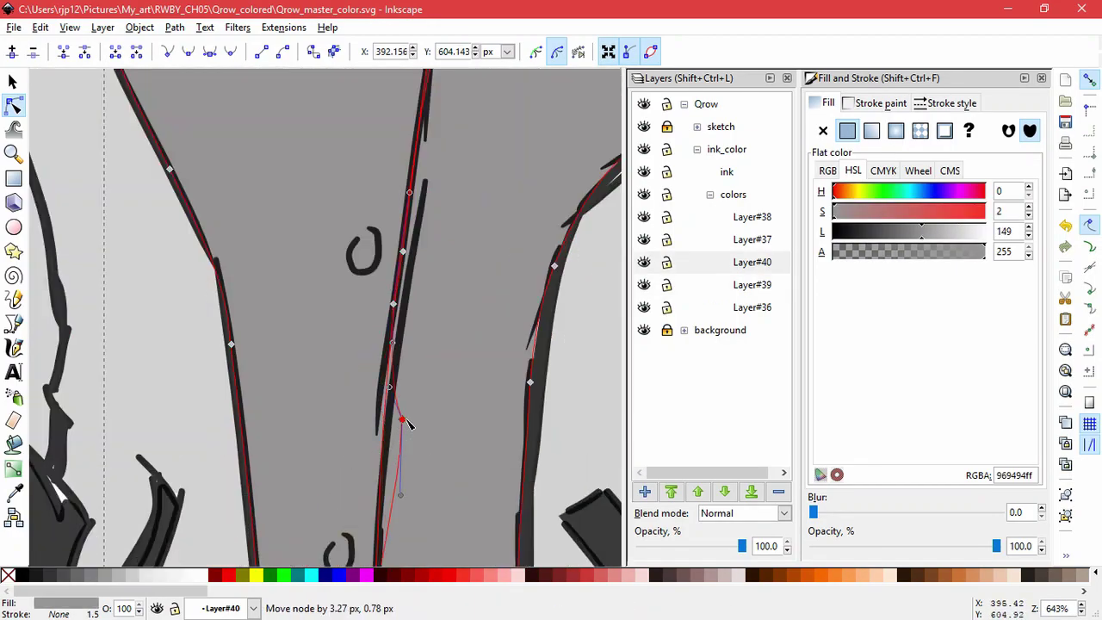
scroll(341, 411, "down", 5)
left_click(182, 395)
left_click(201, 453)
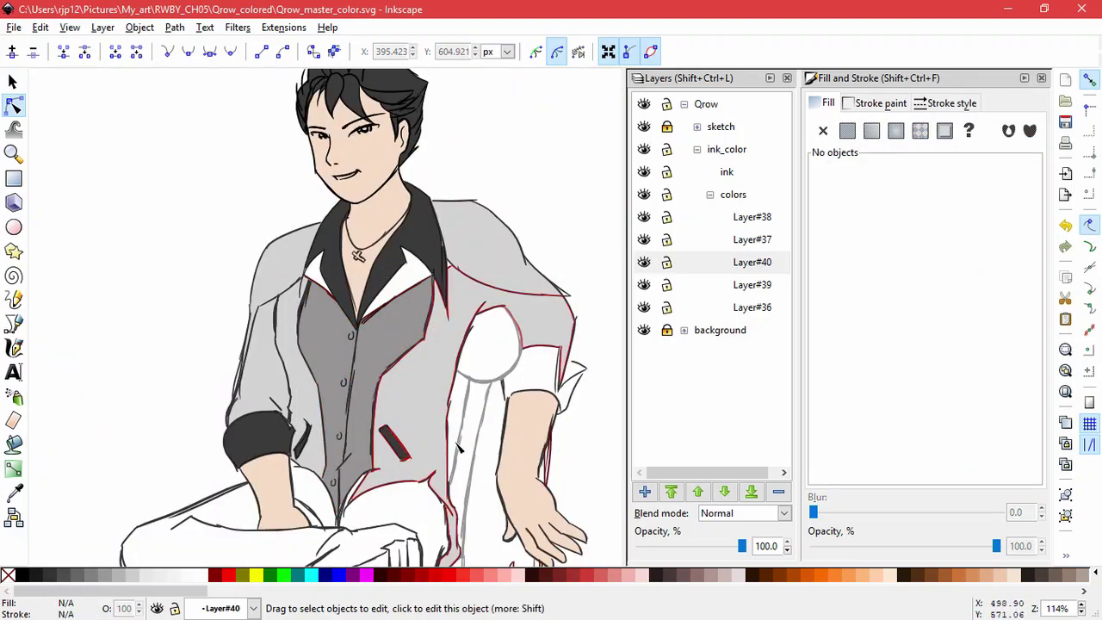
- Select the filled cuff above the lap hand on Layer#39 and reuse its dark grey 3a3a3aff for bucket filling
left_click(276, 439)
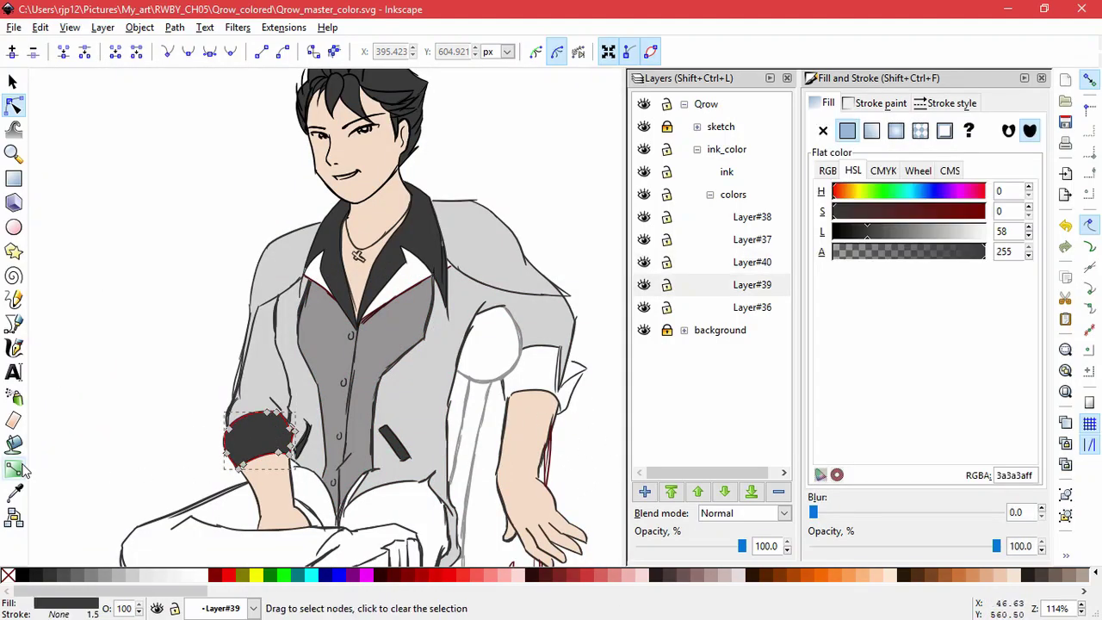
left_click(13, 492)
left_click(13, 443)
- Try to bucket-fill the open cuff on the chair-side arm with dark grey
scroll(568, 387, "up", 2)
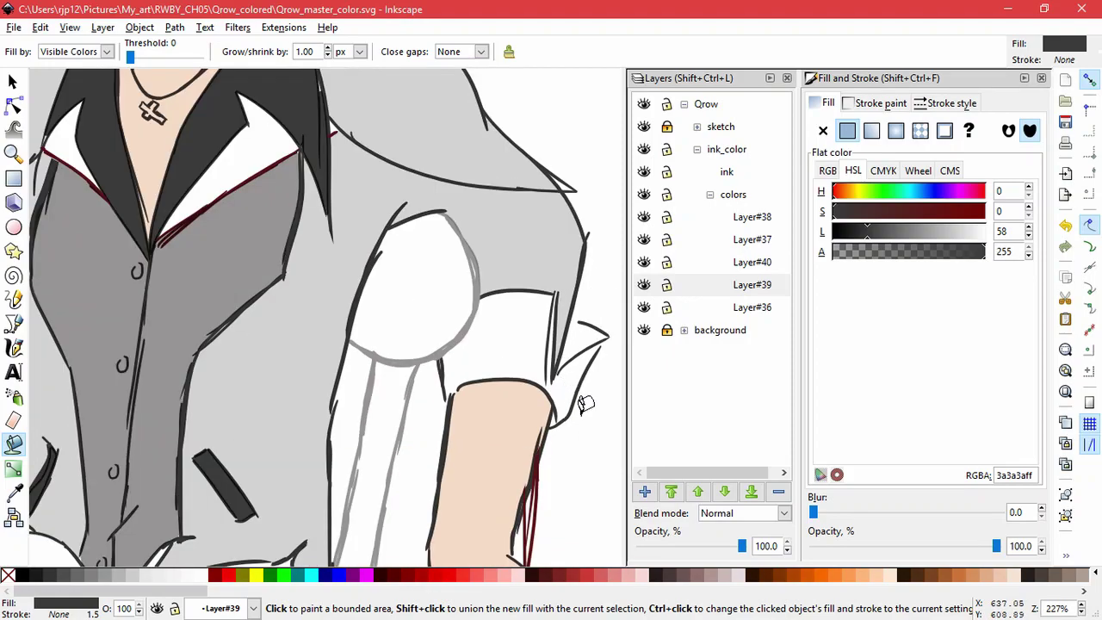
left_click_drag(585, 405, 473, 438)
left_click(405, 391)
key("ctrl+z")
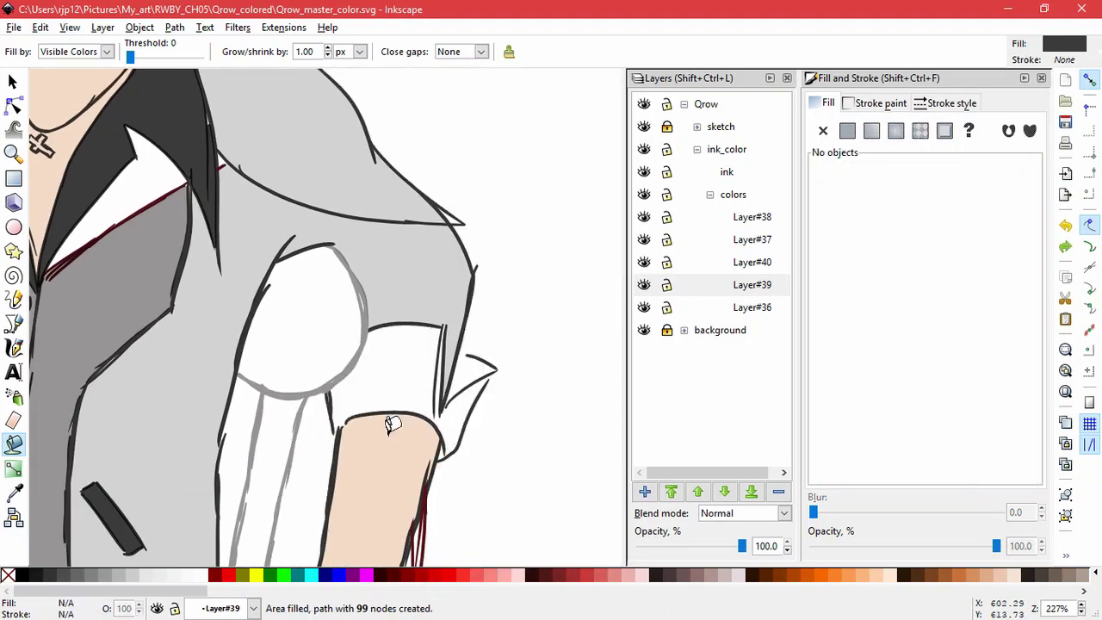
- Start a Bezier path at the chair-side sleeve edge and trace around the cuff's folded flap down to the forearm
left_click(12, 326)
scroll(428, 425, "up", 3)
scroll(532, 312, "right", 1)
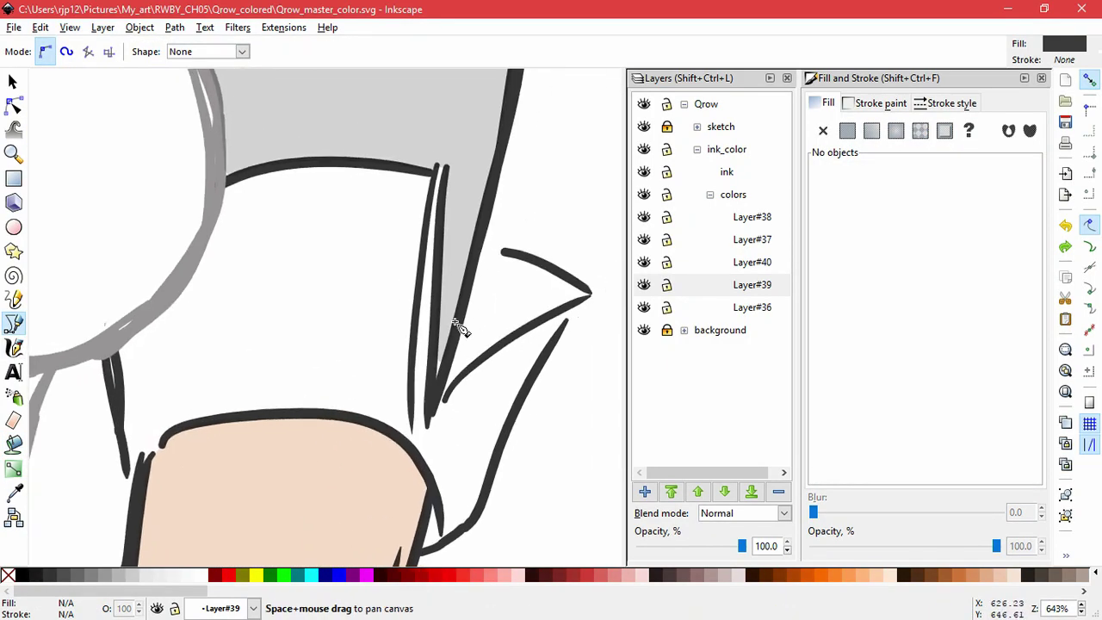
left_click(477, 247)
left_click(592, 294)
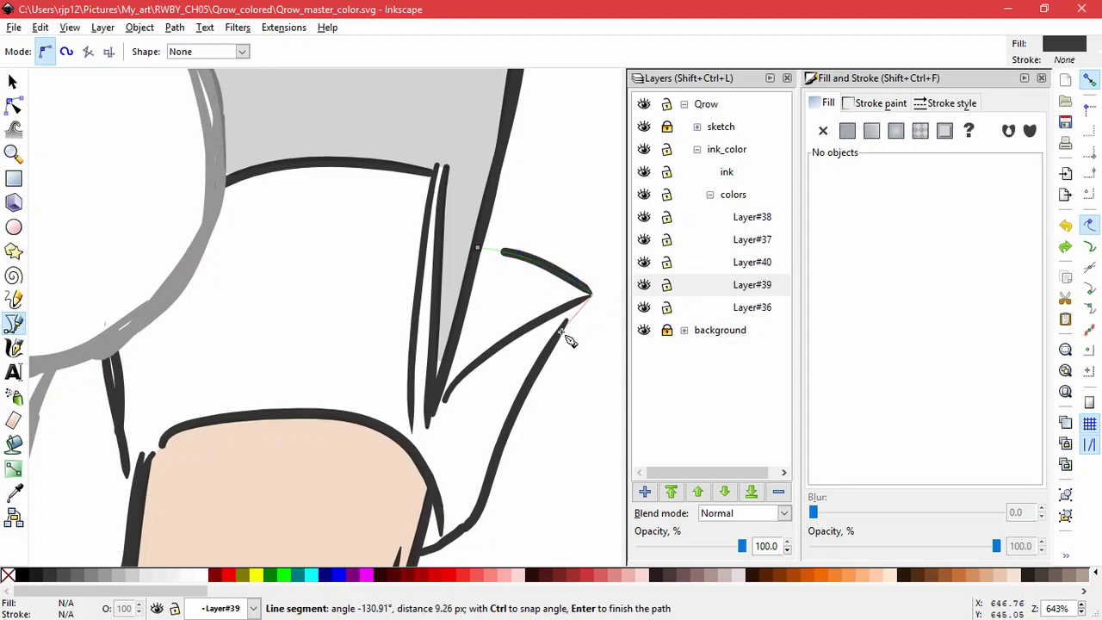
left_click_drag(521, 393, 492, 457)
left_click(471, 522)
left_click(441, 544)
left_click(406, 558)
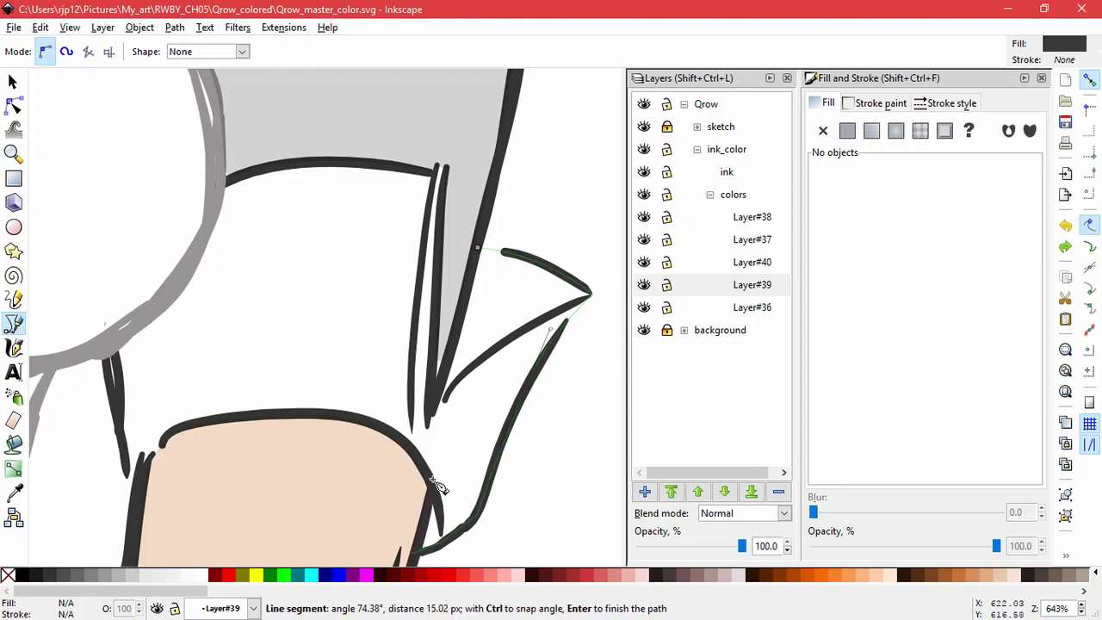
- Continue the cuff path over the top of the forearm and up its inner edge along the chair's rounded knob
left_click(372, 428)
left_click(208, 424)
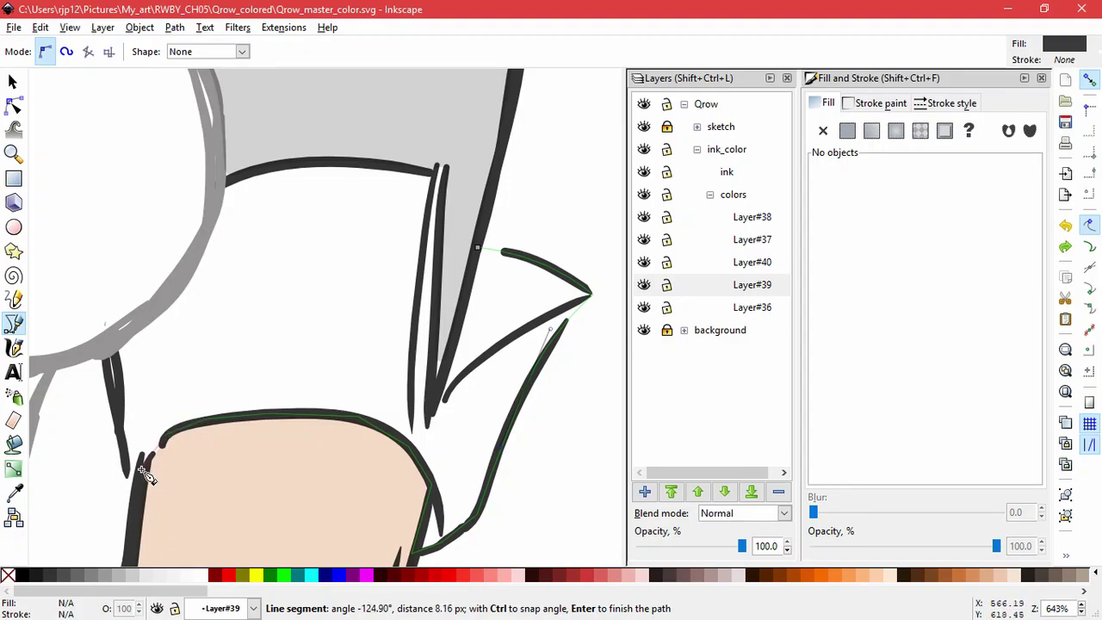
left_click(139, 513)
left_click(109, 354)
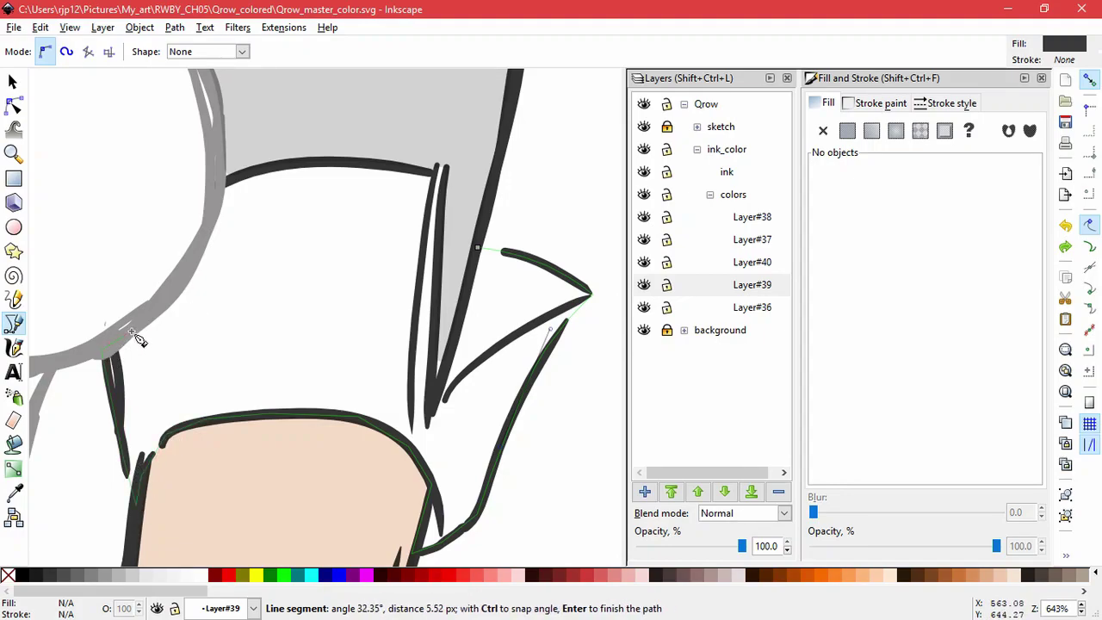
left_click(176, 290)
left_click(223, 187)
- Trace the cuff's upper edge and sleeve seam, close the path at its starting point as a dark grey shape and deselect it
left_click(266, 170)
left_click(316, 163)
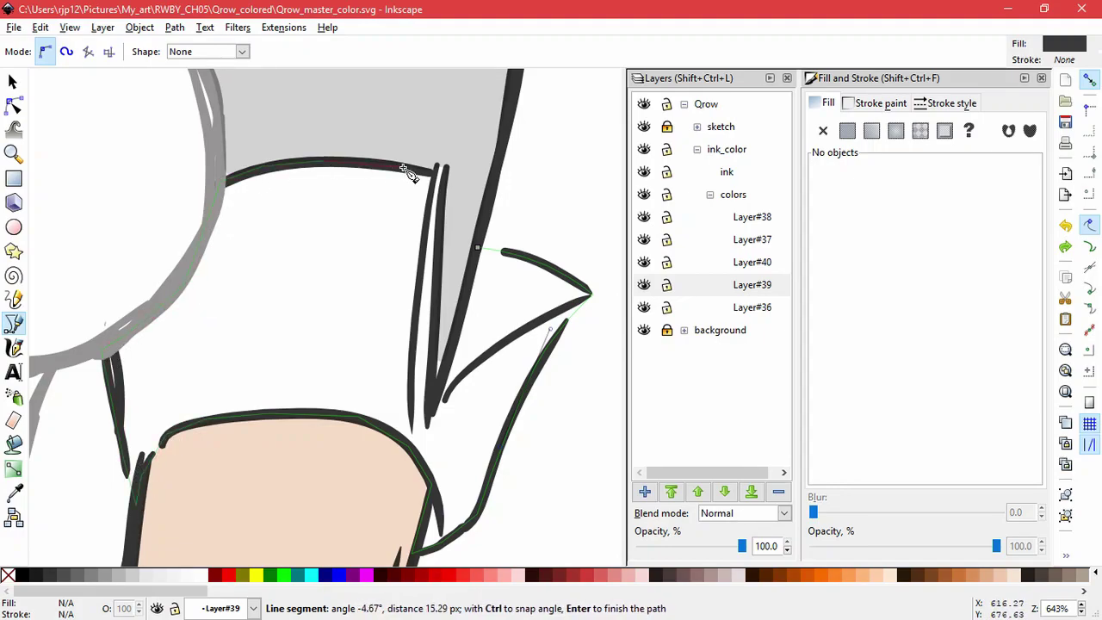
left_click(435, 169)
left_click(440, 314)
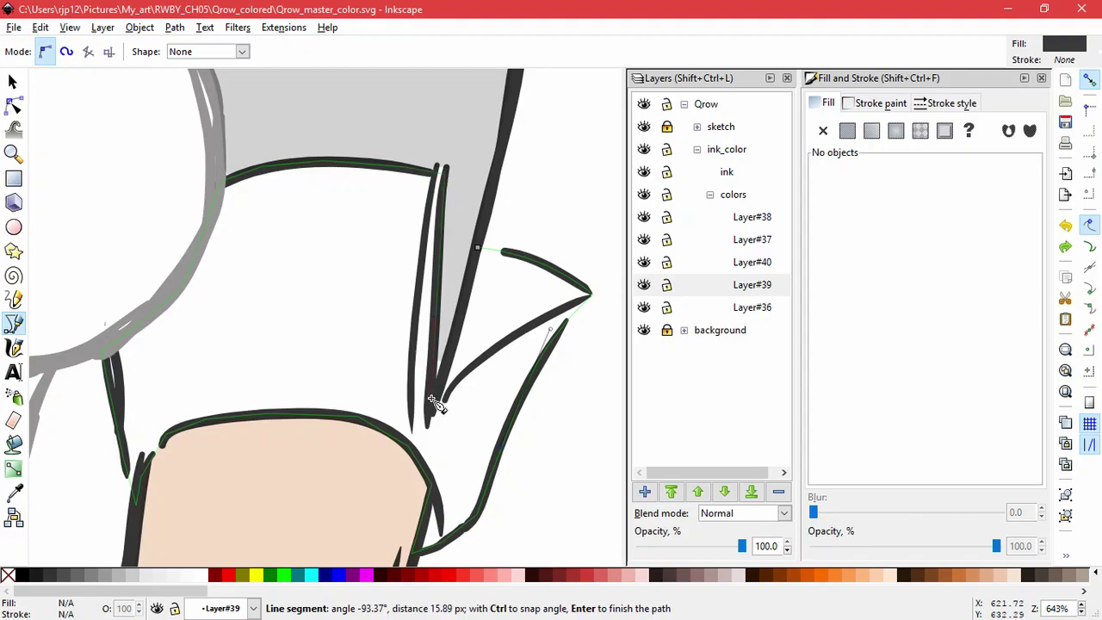
left_click(478, 250)
scroll(511, 390, "down", 4, "ctrl")
scroll(505, 384, "down", 1)
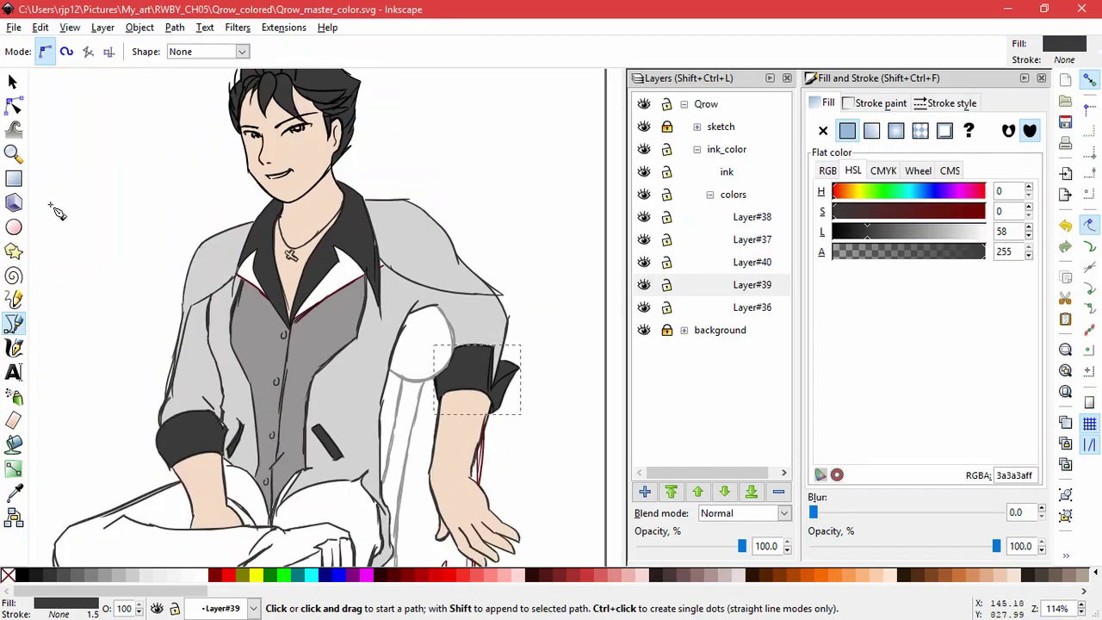
left_click(14, 106)
key("Escape")
left_click_drag(537, 465, 525, 370)
scroll(528, 374, "down", 2, "ctrl")
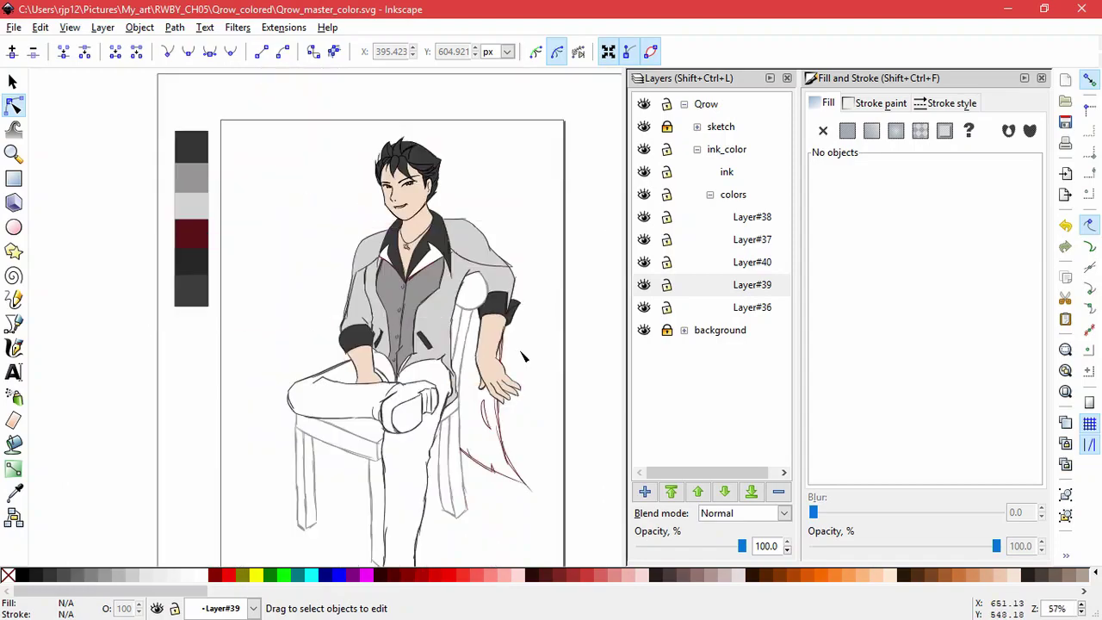
left_click_drag(530, 435, 515, 369)
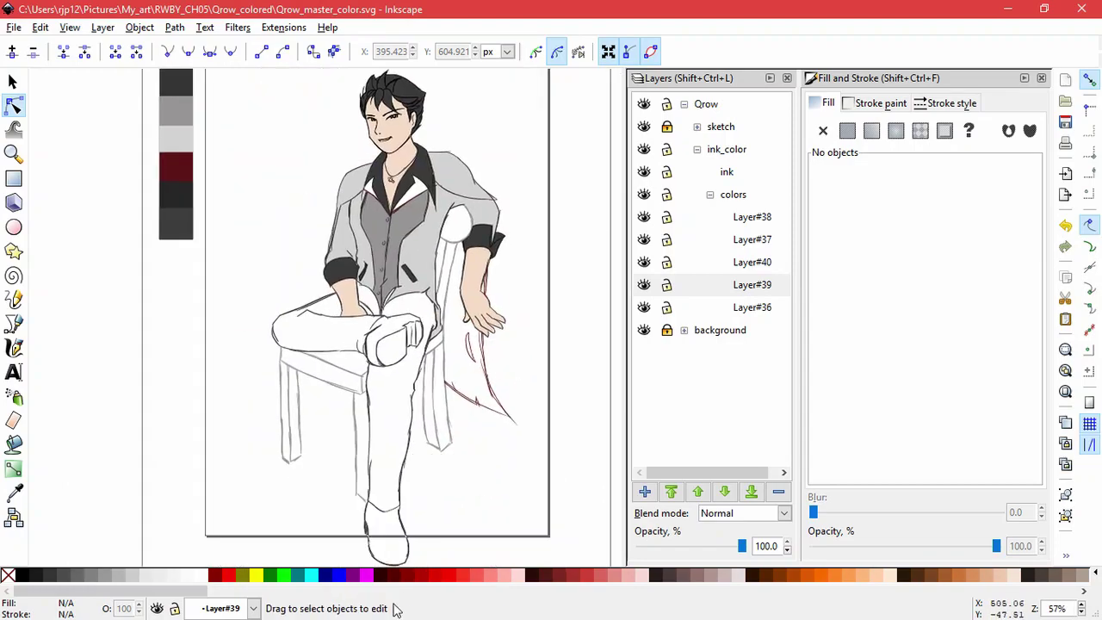
key("alt+Tab")
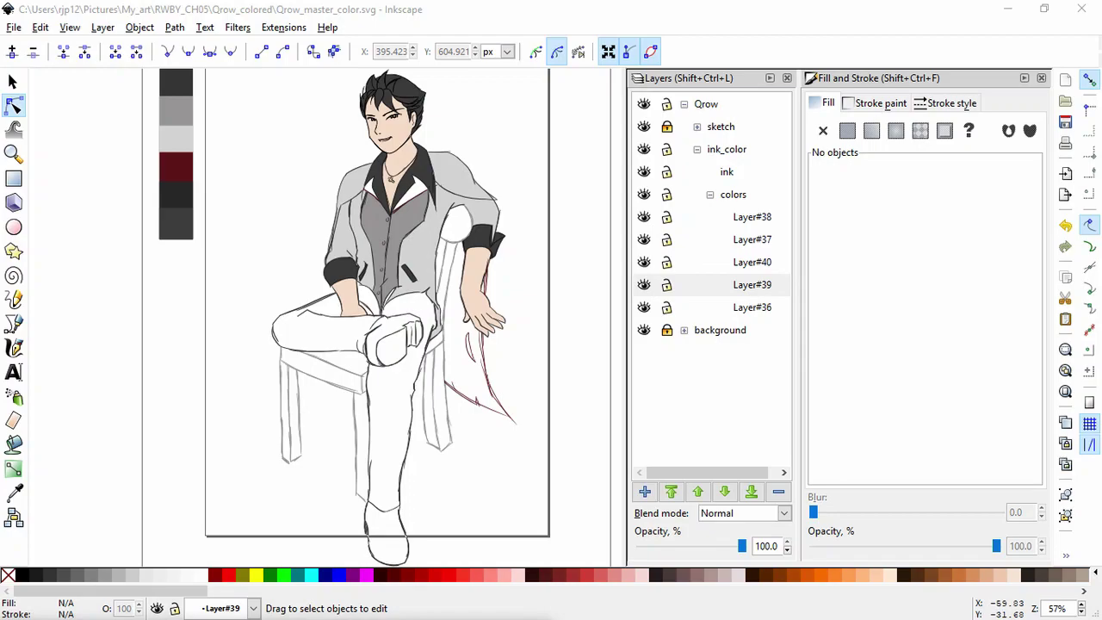
- Bucket-fill the lowered trouser leg beneath the crossed foot with dark grey
left_click(399, 7)
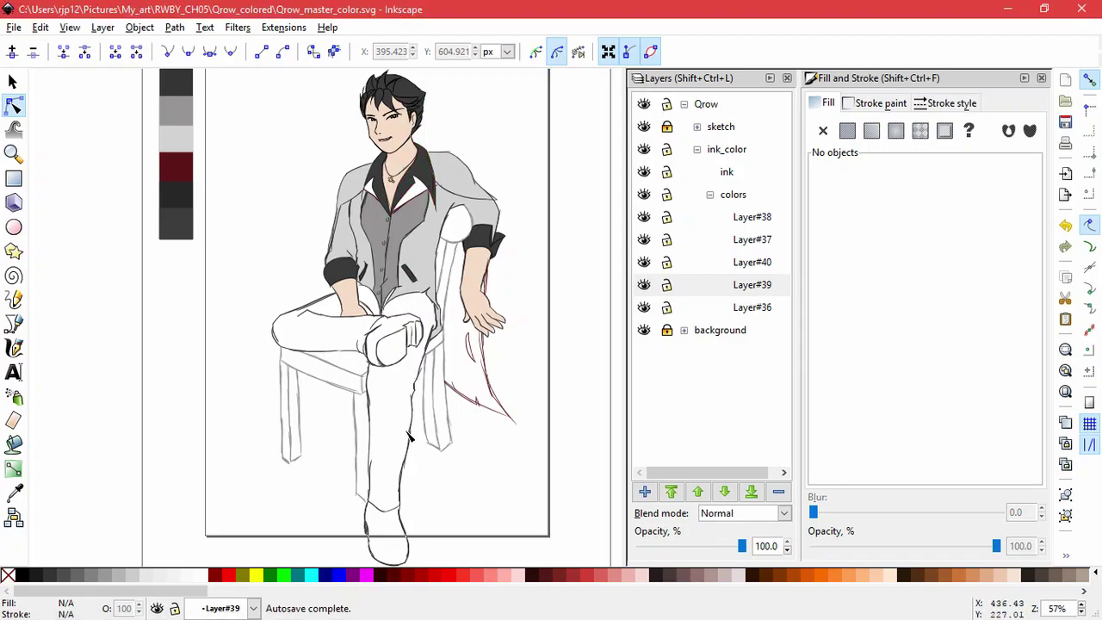
left_click(13, 443)
scroll(403, 308, "up", 2, "ctrl")
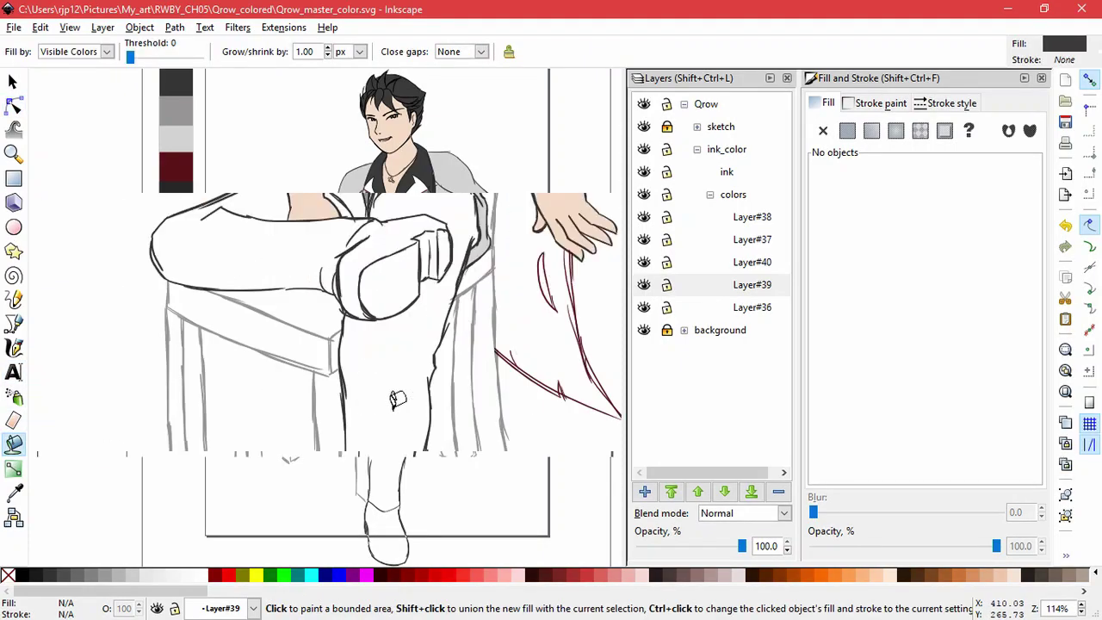
left_click(403, 307)
scroll(413, 353, "up", 2)
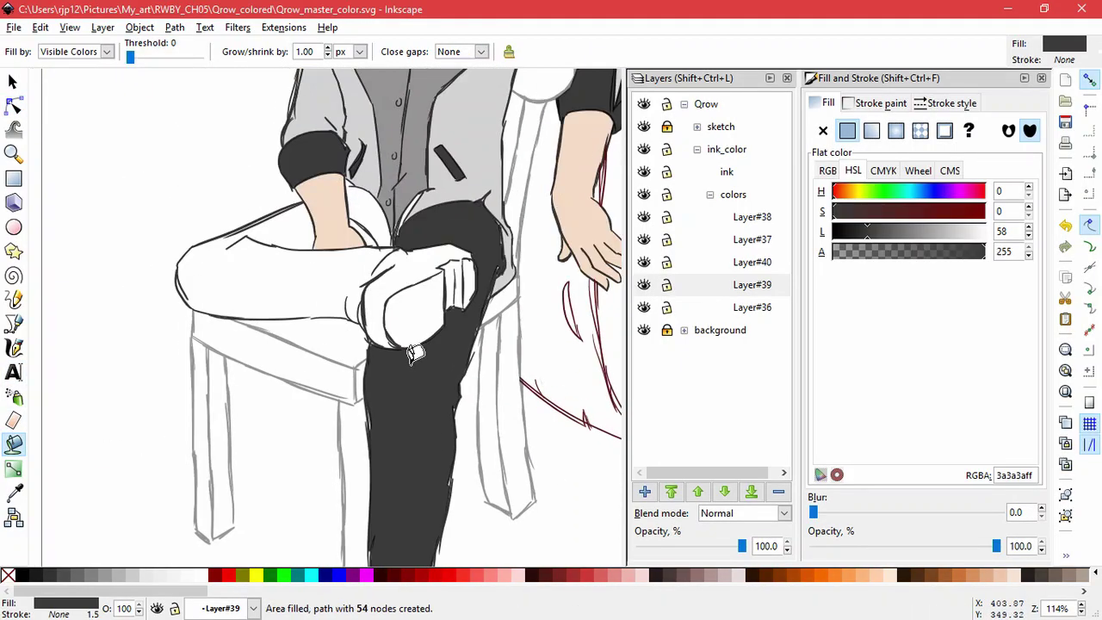
left_click(356, 312)
key("ctrl+z")
- Start a Bezier path at the crotch and trace down the crossed leg's hem beside the foot
key("b")
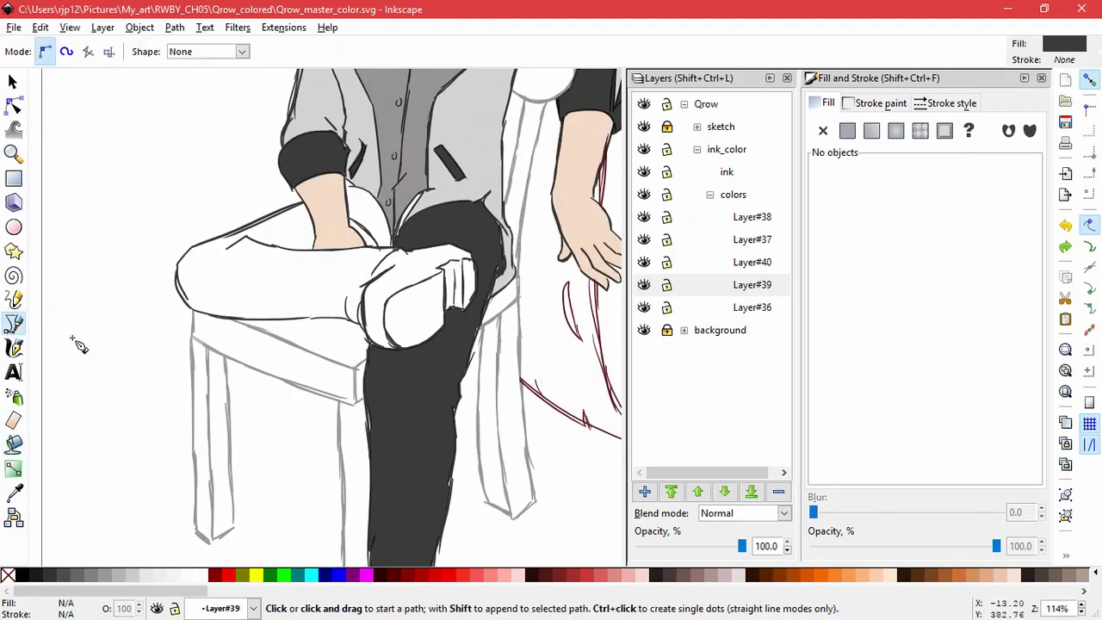
scroll(365, 296, "up", 1)
left_click(417, 233)
scroll(405, 238, "up", 2)
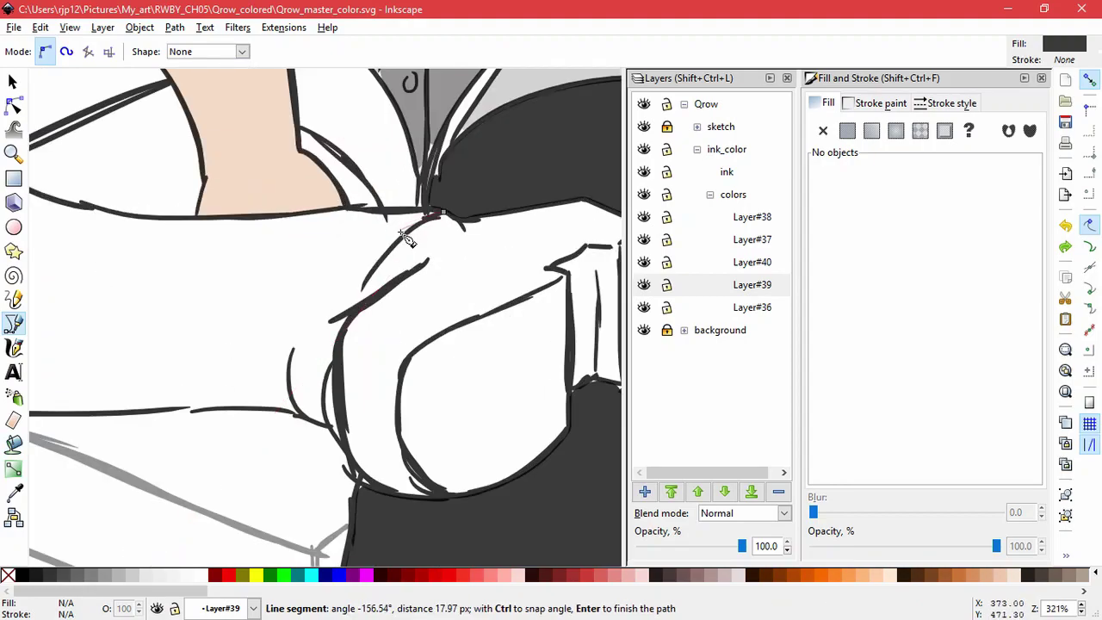
left_click(372, 273)
left_click(352, 309)
left_click(336, 349)
left_click(347, 455)
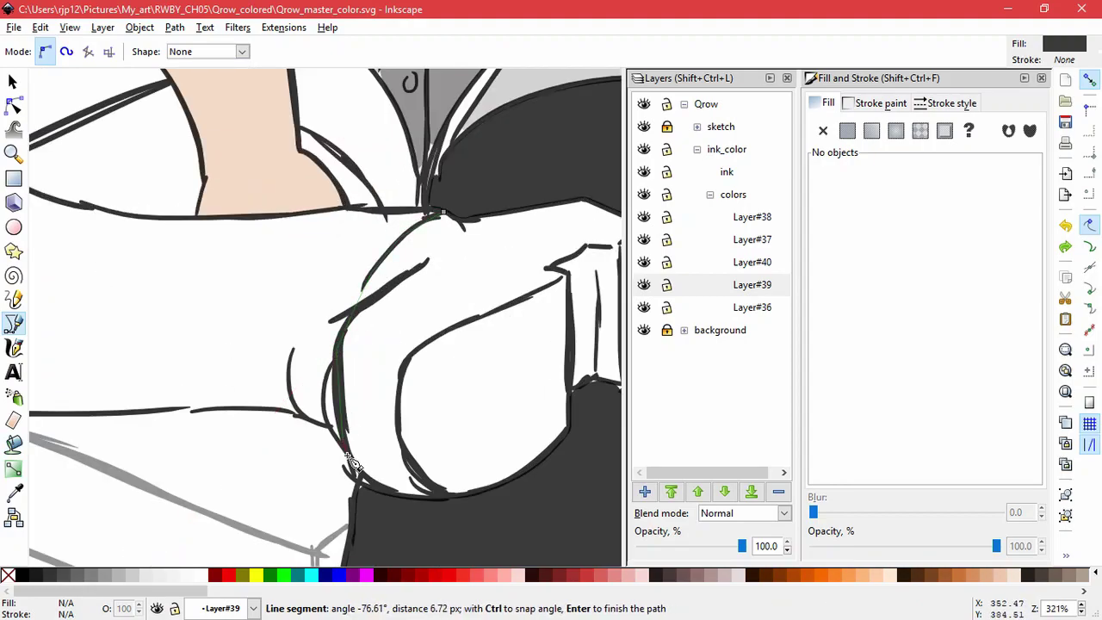
- Continue the crossed-leg path along the underside of the leg towards the bent knee
left_click(297, 413)
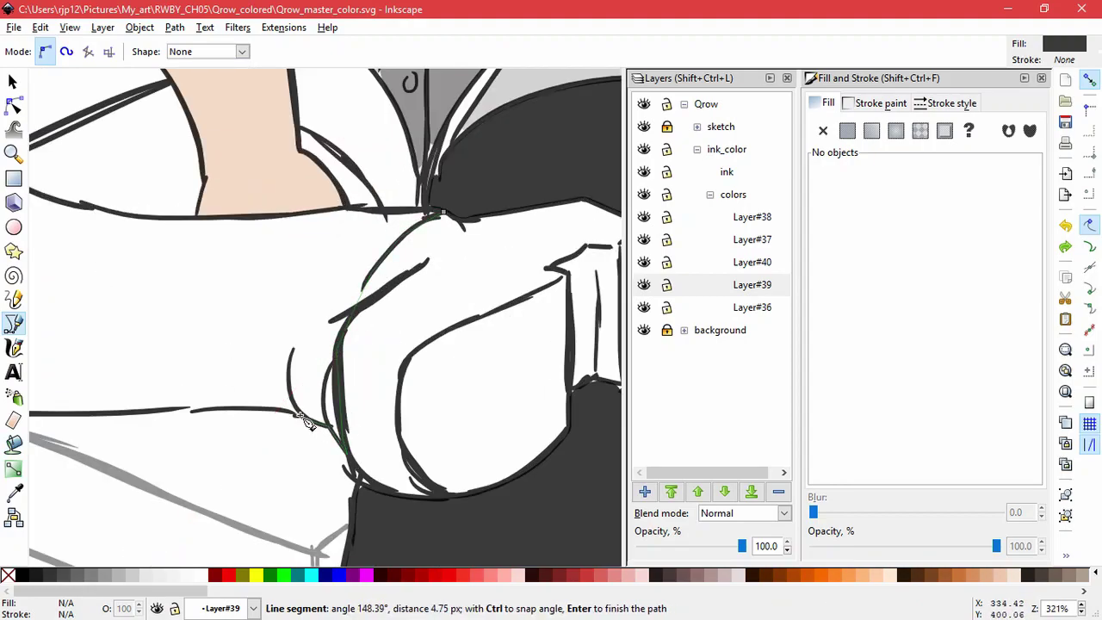
left_click(197, 410)
left_click(141, 411)
left_click_drag(114, 433, 515, 454)
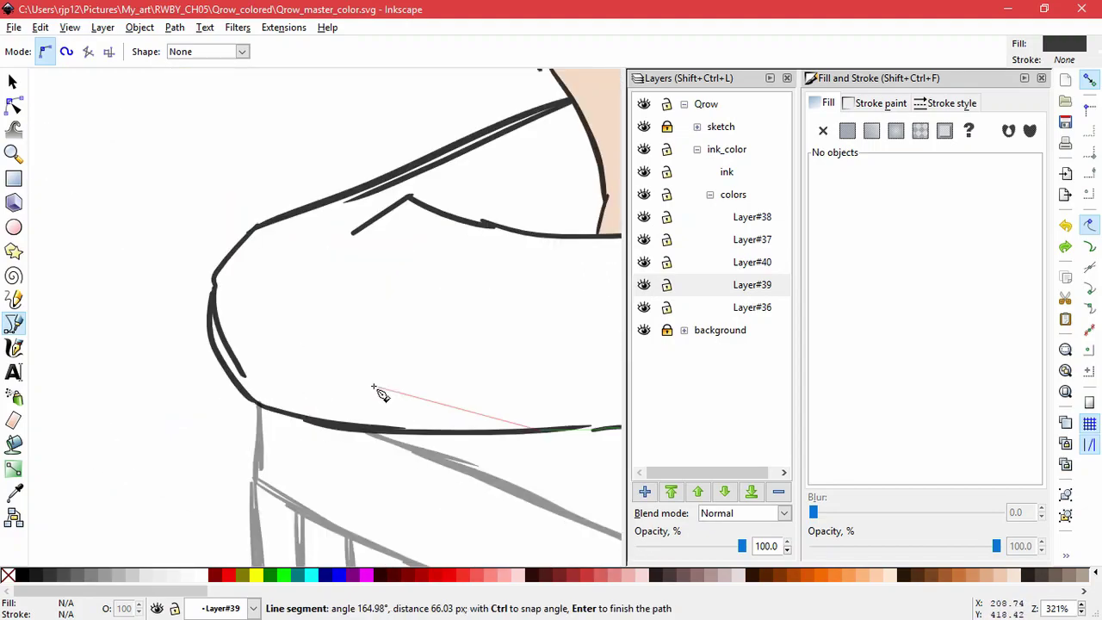
left_click(393, 431)
left_click(333, 427)
left_click(283, 413)
- Trace the crossed-leg path around the outside of the bent knee up to the thigh's upper line
left_click(251, 401)
left_click(222, 363)
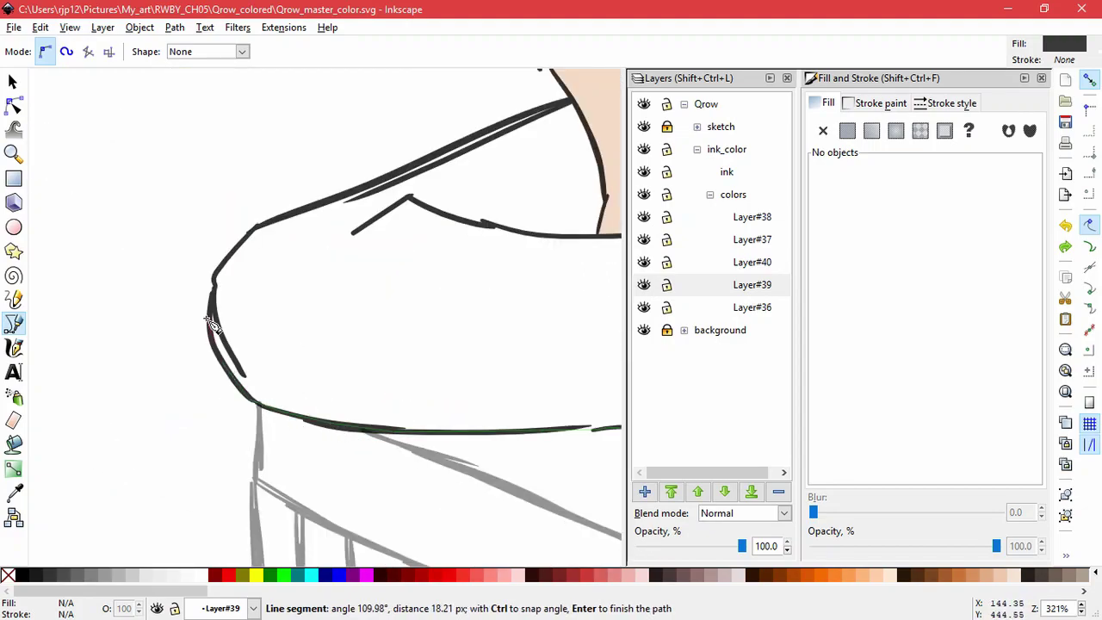
left_click(211, 335)
left_click(215, 283)
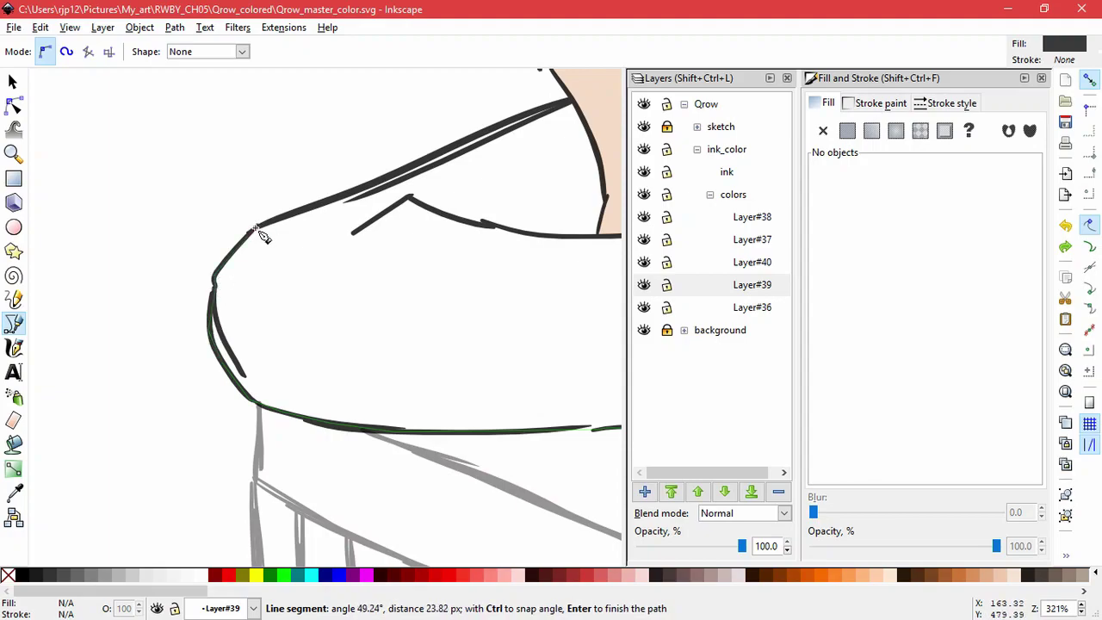
left_click(256, 229)
- Continue the path up the thigh's upper line, down the forearm's outer edge and beneath the hand
left_click_drag(255, 228, 125, 372)
left_click(271, 311)
left_click(322, 290)
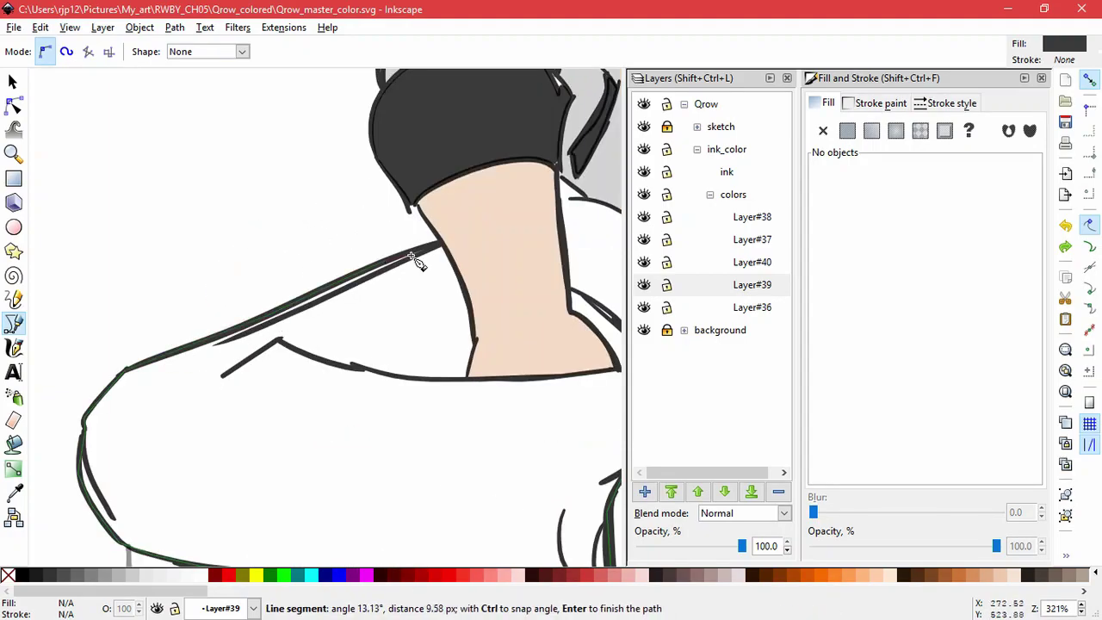
left_click(471, 308)
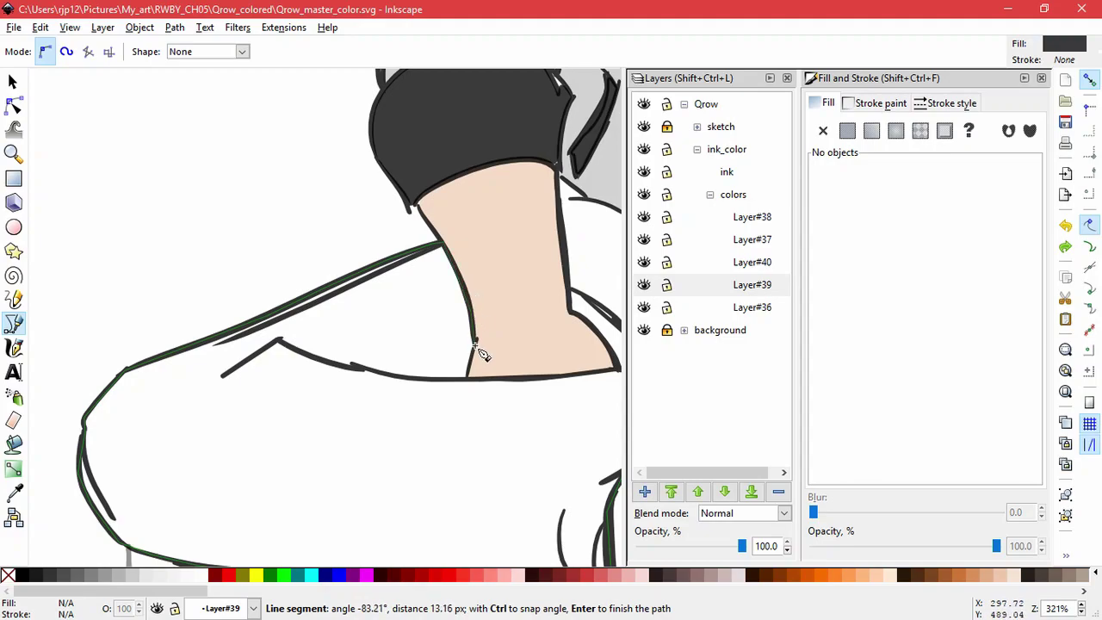
left_click(498, 380)
left_click_drag(524, 377, 341, 423)
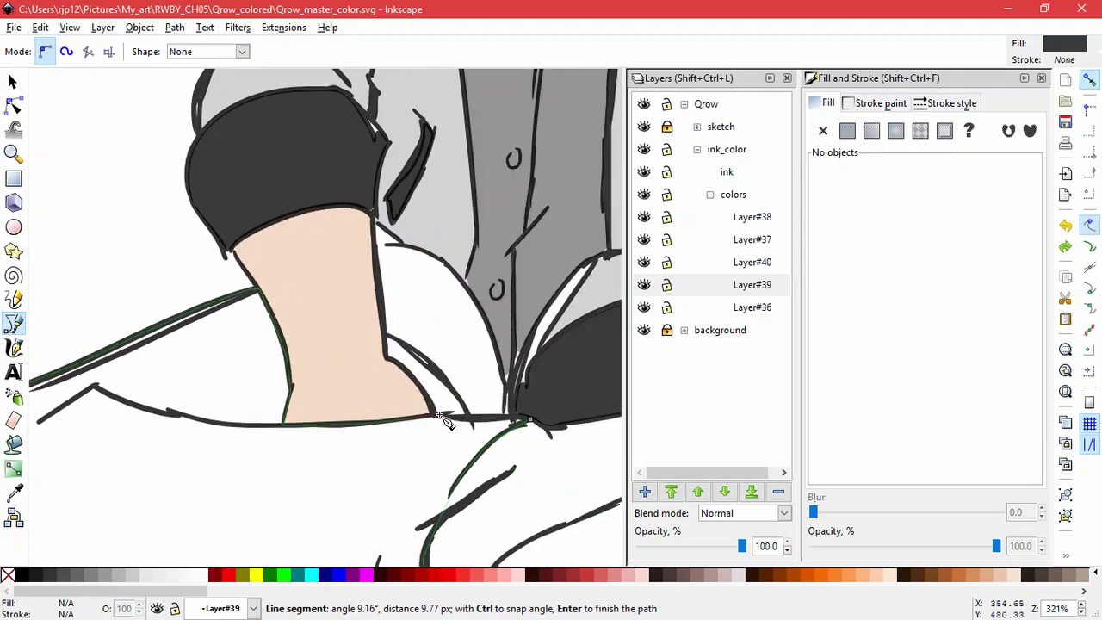
- Trace up the forearm's inner edge and down the jacket hem, closing the path at the crotch as a dark grey shape
left_click(432, 405)
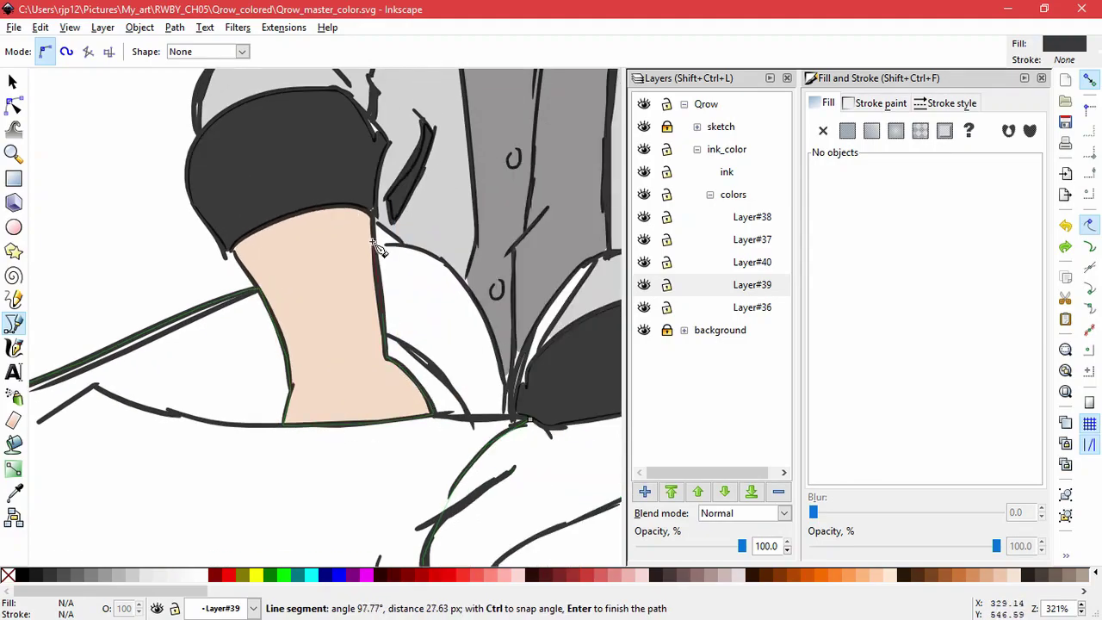
left_click(374, 225)
left_click(443, 257)
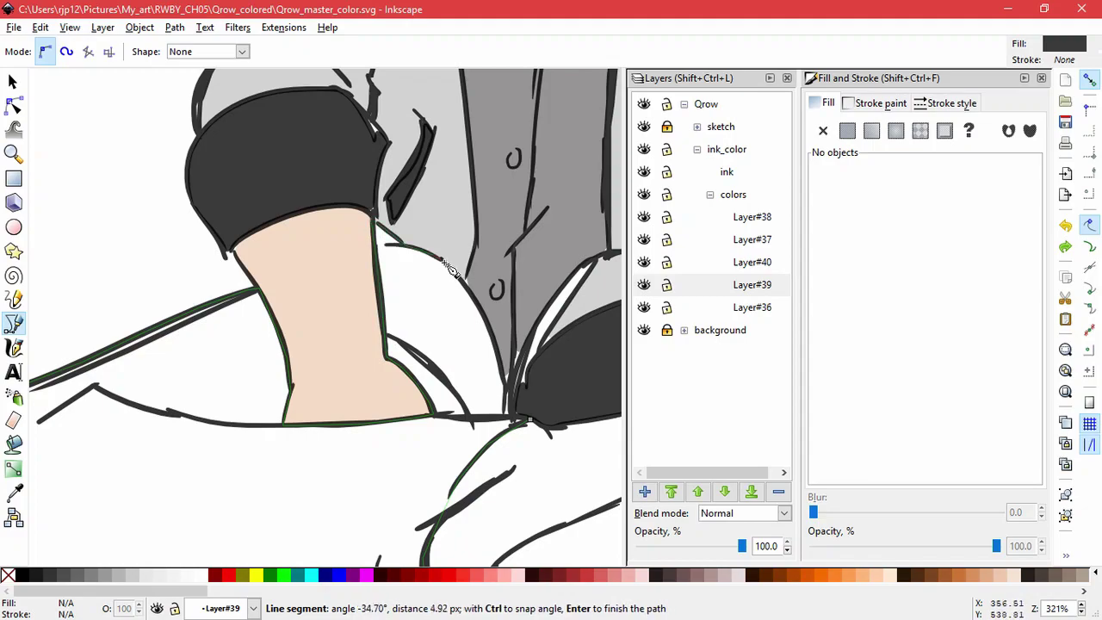
left_click(504, 382)
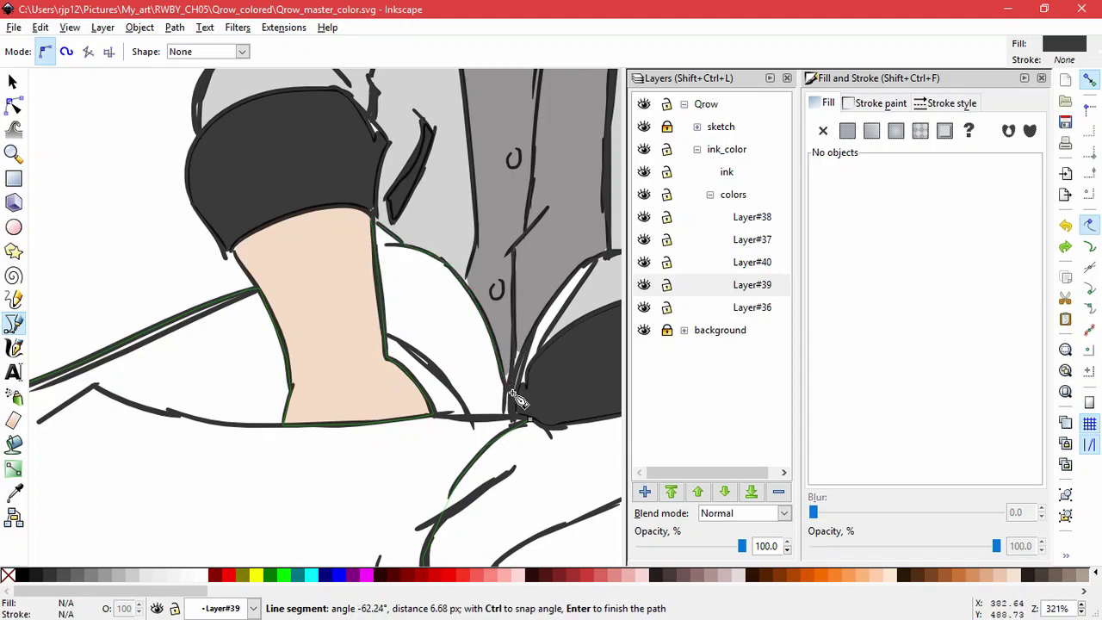
left_click(520, 417)
left_click(533, 421)
left_click(532, 425)
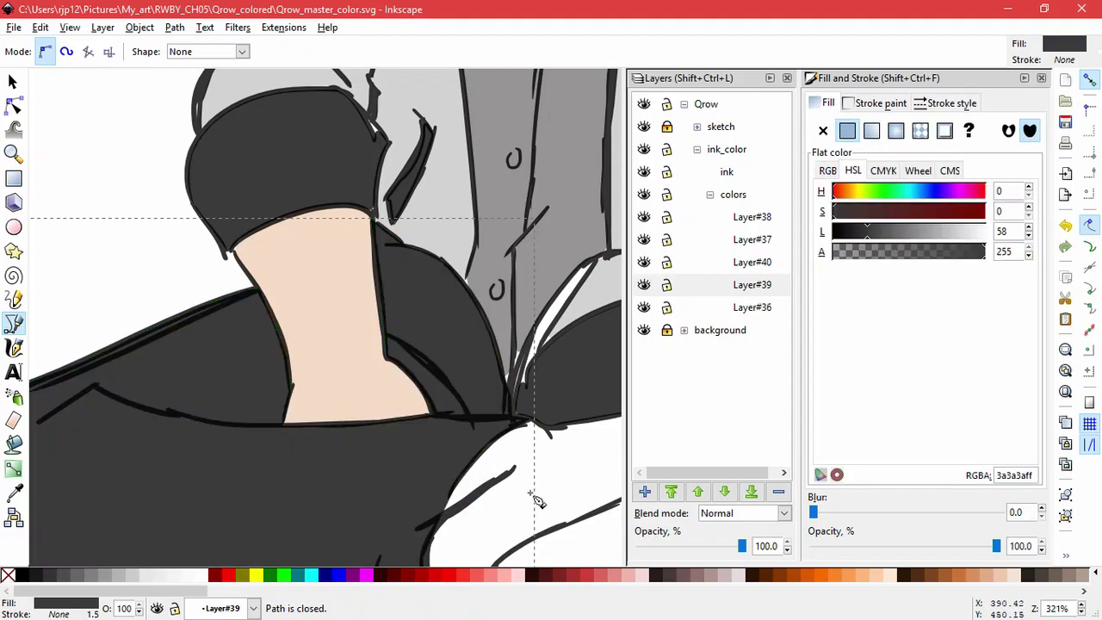
- Select the lowered leg's dark grey shape with all its nodes and simplify its path
scroll(530, 496, "down", 3)
left_click_drag(530, 495, 333, 326)
left_click_drag(405, 466, 434, 367)
key("n")
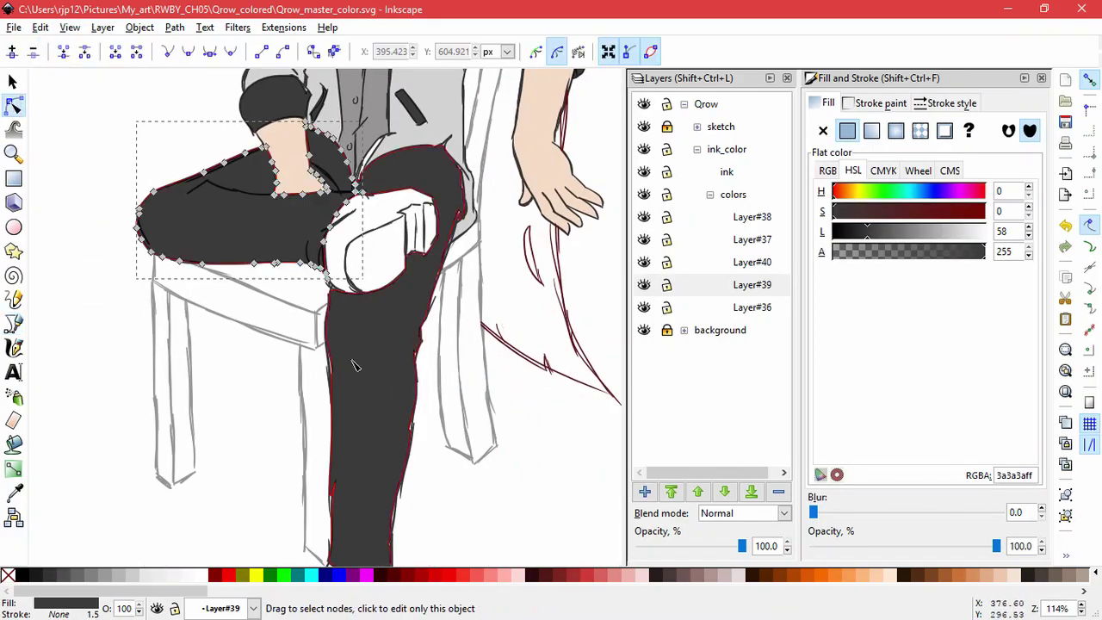
left_click(354, 364)
key("ctrl+a")
left_click(172, 28)
left_click(234, 363)
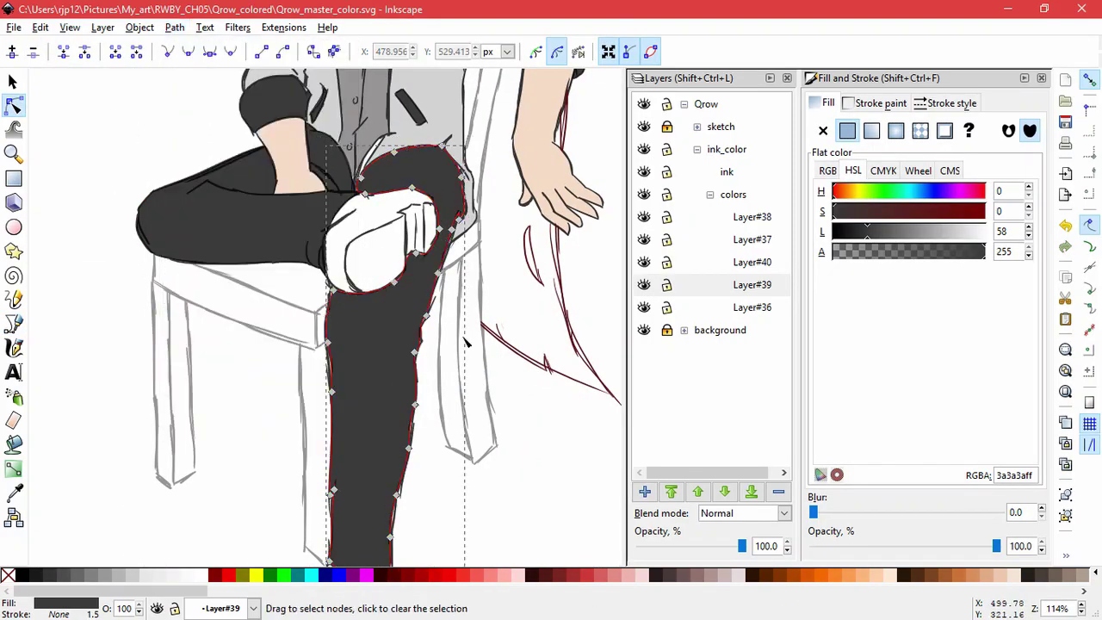
- Fit the leg shape's nodes and handles to the ink at the hip, thigh top and crotch, then deselect it
scroll(464, 216, "up", 3)
left_click_drag(447, 225, 453, 228)
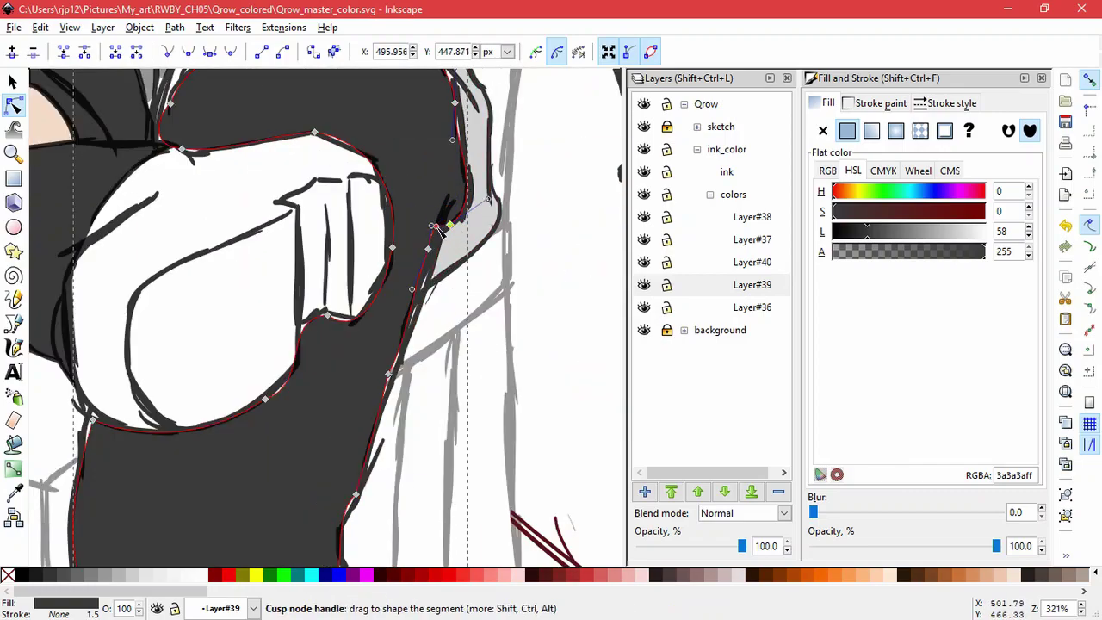
scroll(493, 284, "up", 3)
mouse_move(410, 120)
left_mouse_down()
mouse_move(410, 156)
mouse_move(388, 140)
left_mouse_up()
left_click_drag(275, 144, 347, 112)
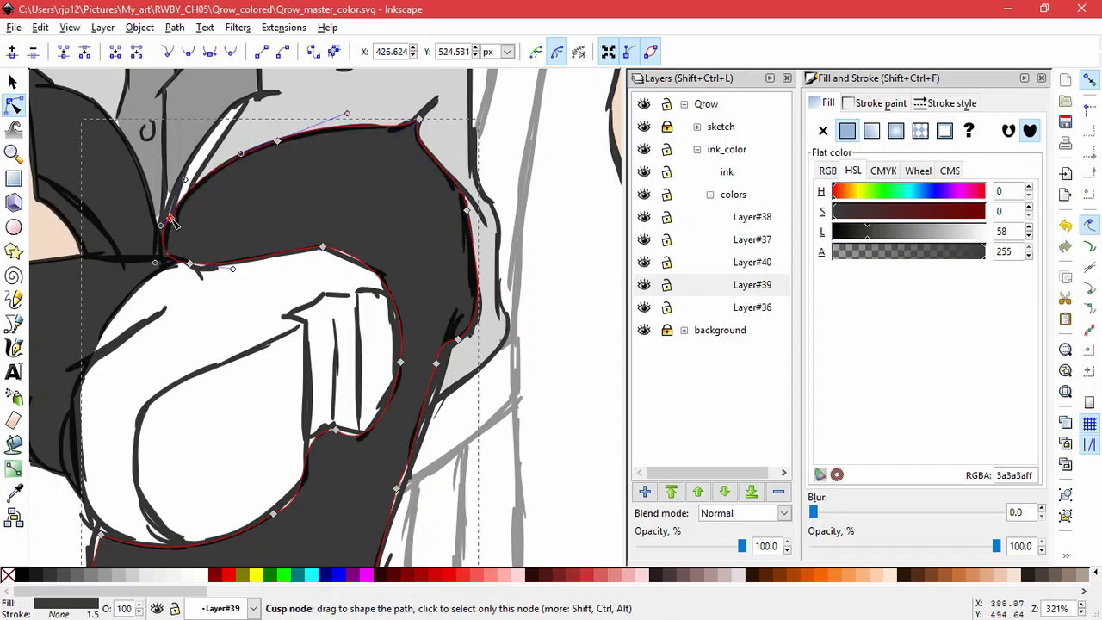
left_click_drag(170, 218, 170, 222)
left_click_drag(190, 263, 151, 257)
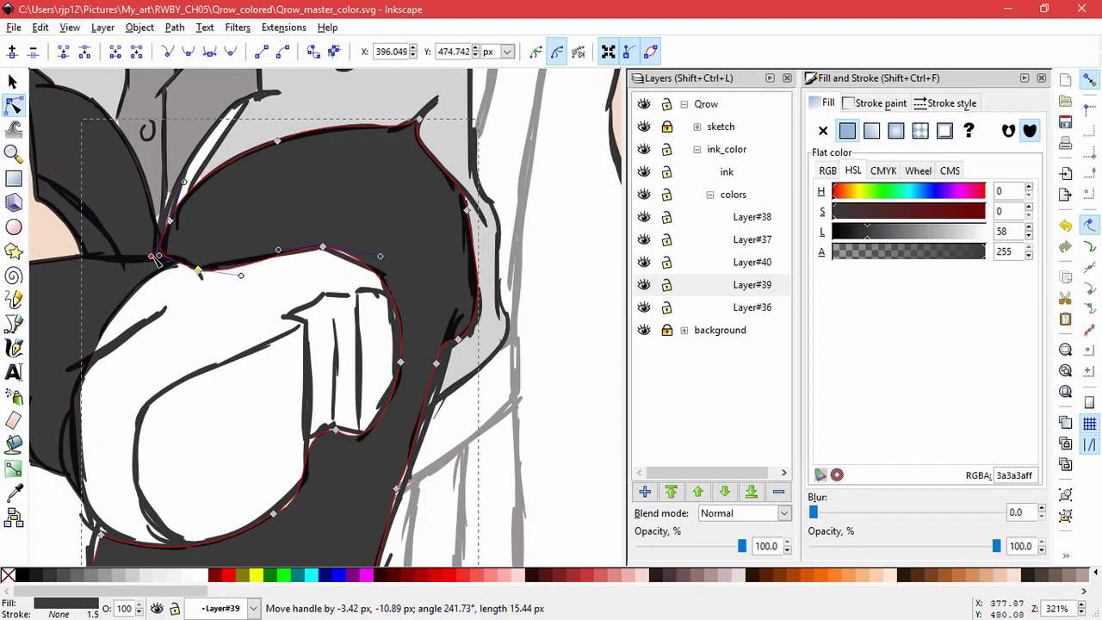
left_click(215, 334)
- Reposition the leg shape's crotch node and insert extra nodes along the thigh's upper edge
scroll(212, 205, "down", 2)
key("space")
left_click_drag(213, 205, 279, 306)
scroll(279, 305, "up", 3)
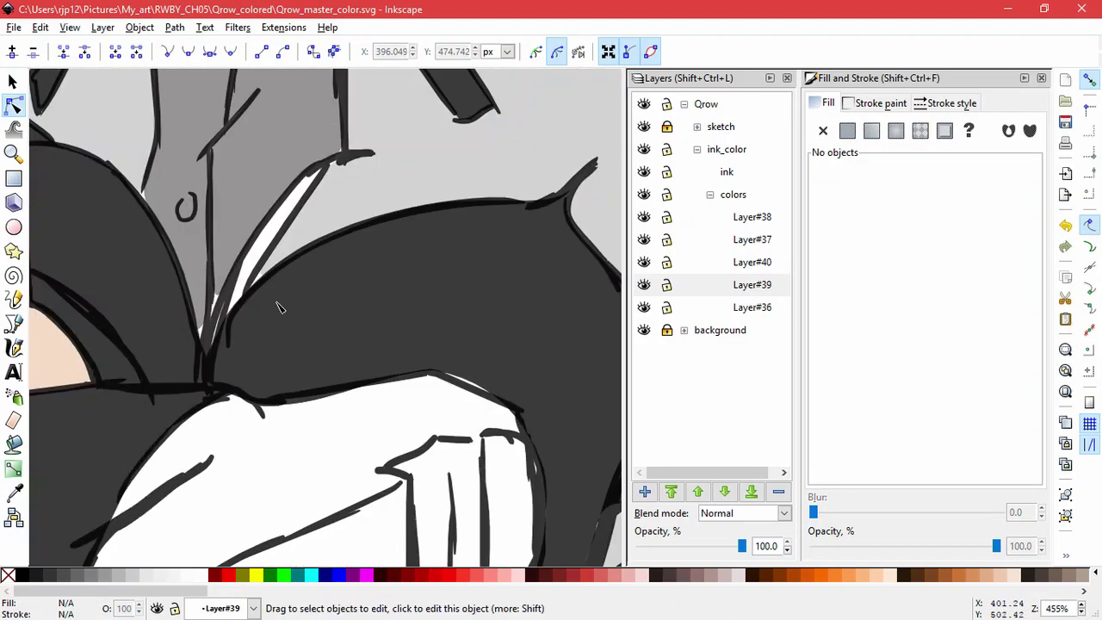
left_click(285, 331)
left_click_drag(215, 334, 210, 328)
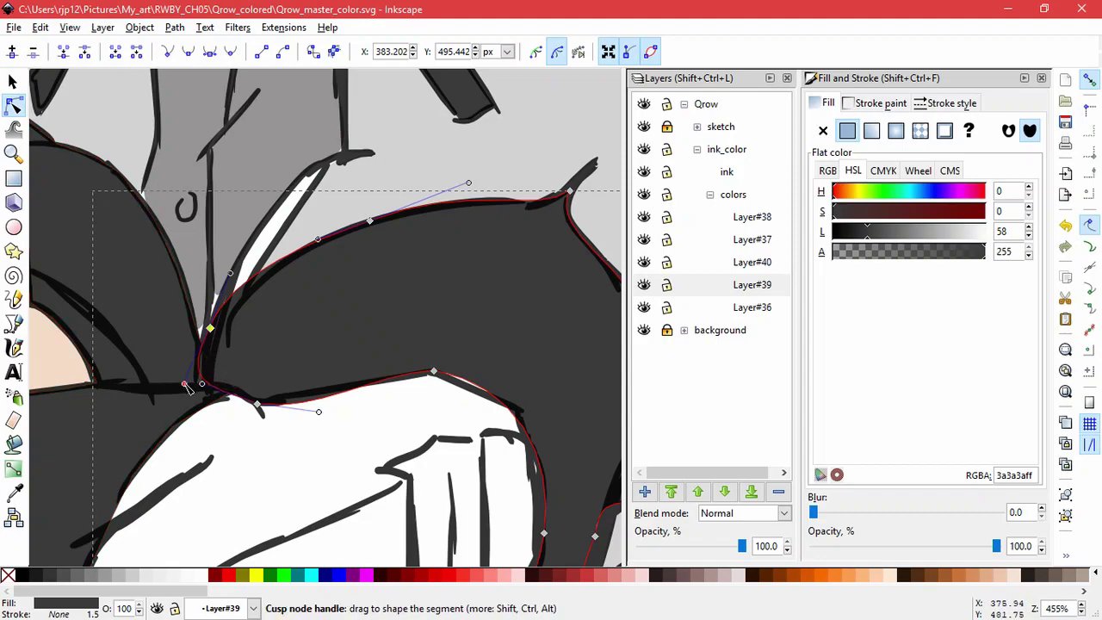
left_click_drag(409, 349, 129, 195)
left_click(12, 51)
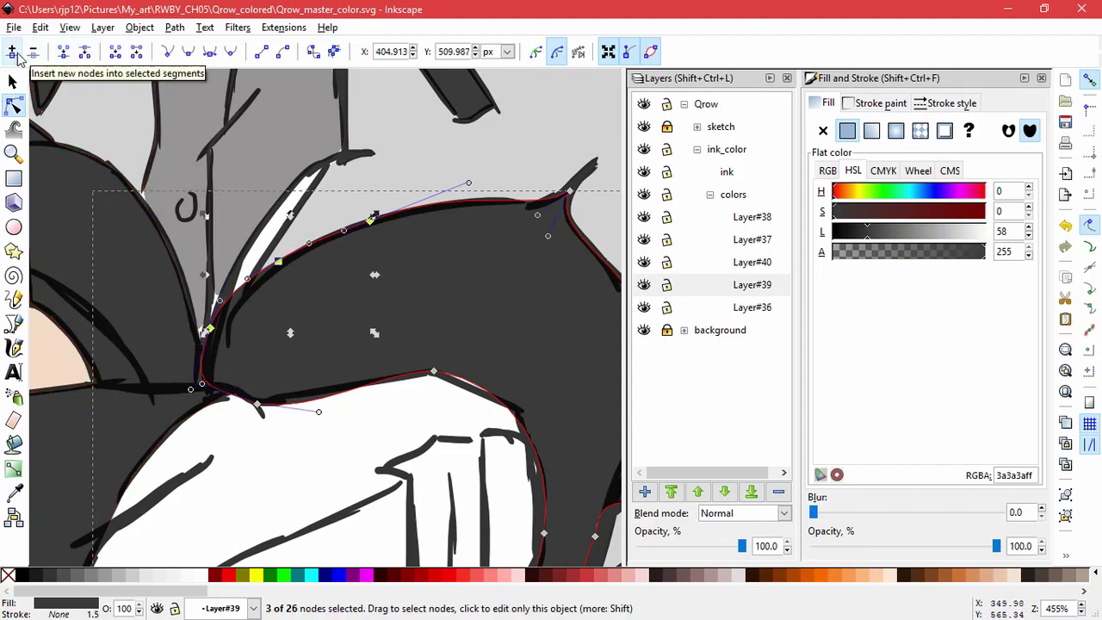
left_click(12, 50)
left_click_drag(236, 291, 242, 250)
key("ctrl+z")
key("Escape")
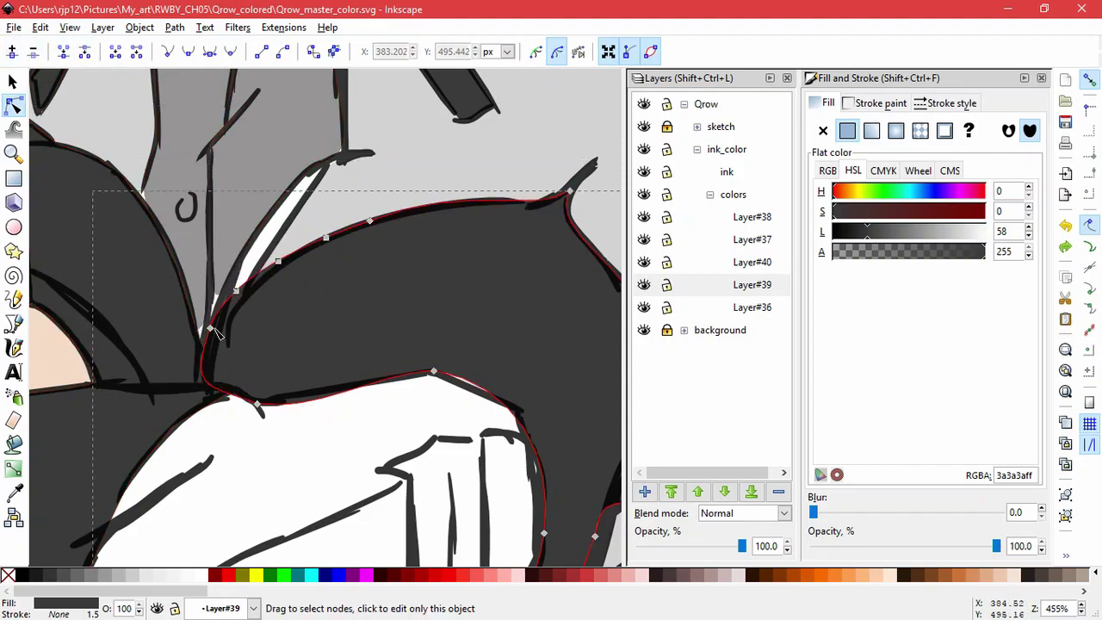
- Extend the leg shape's new nodes into the white sliver below the buttoned front and fit the jacket's lower corner node beside it
left_click_drag(236, 291, 320, 162)
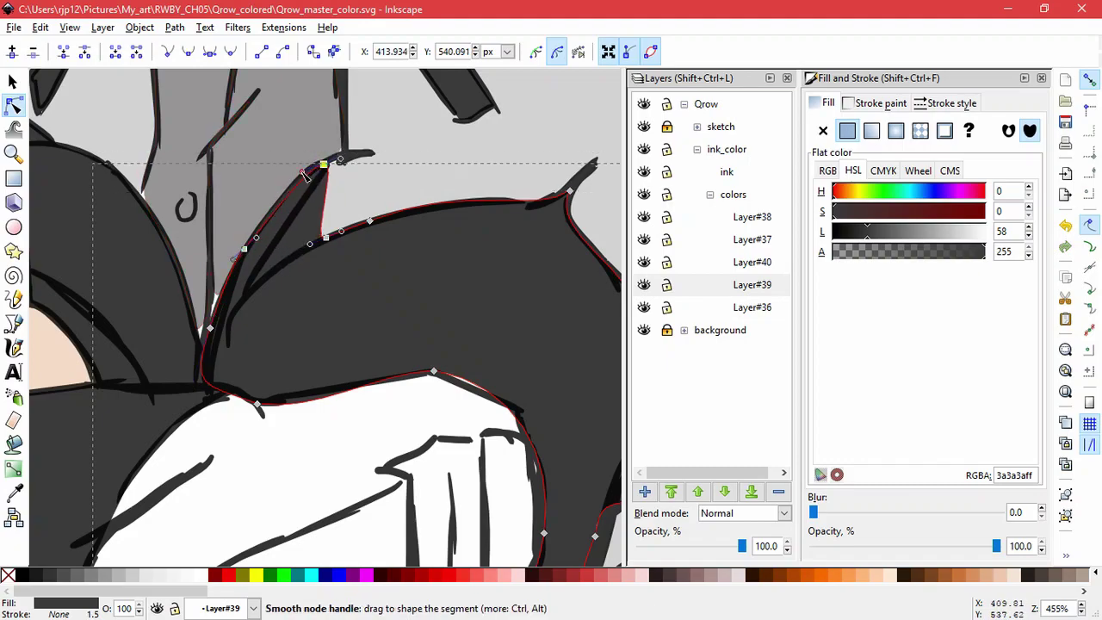
left_click_drag(329, 242, 261, 245)
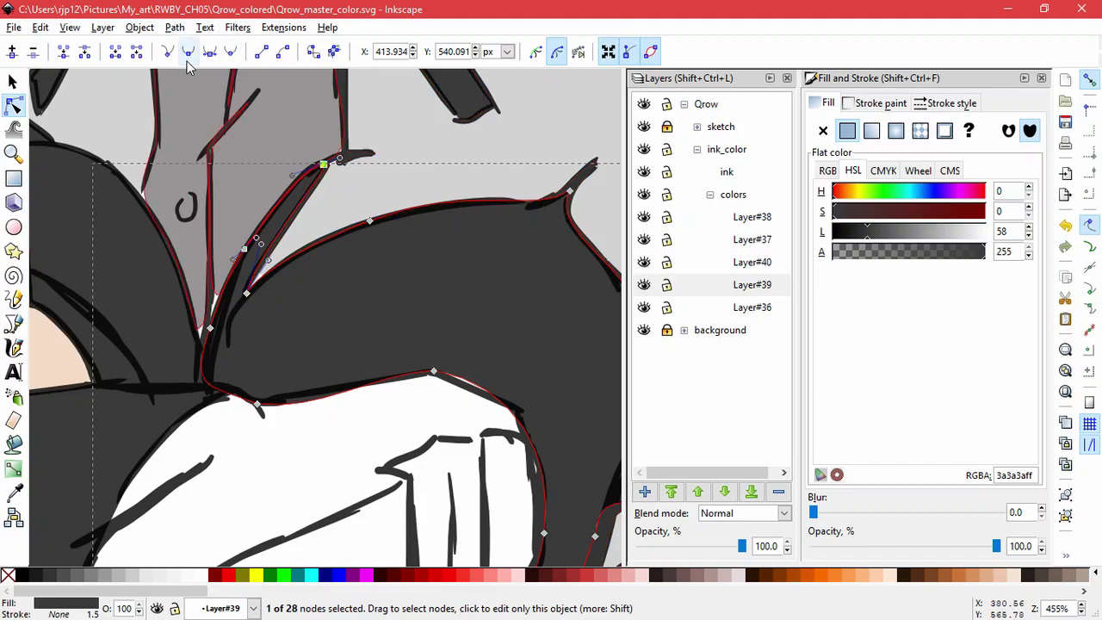
left_click_drag(323, 164, 312, 201)
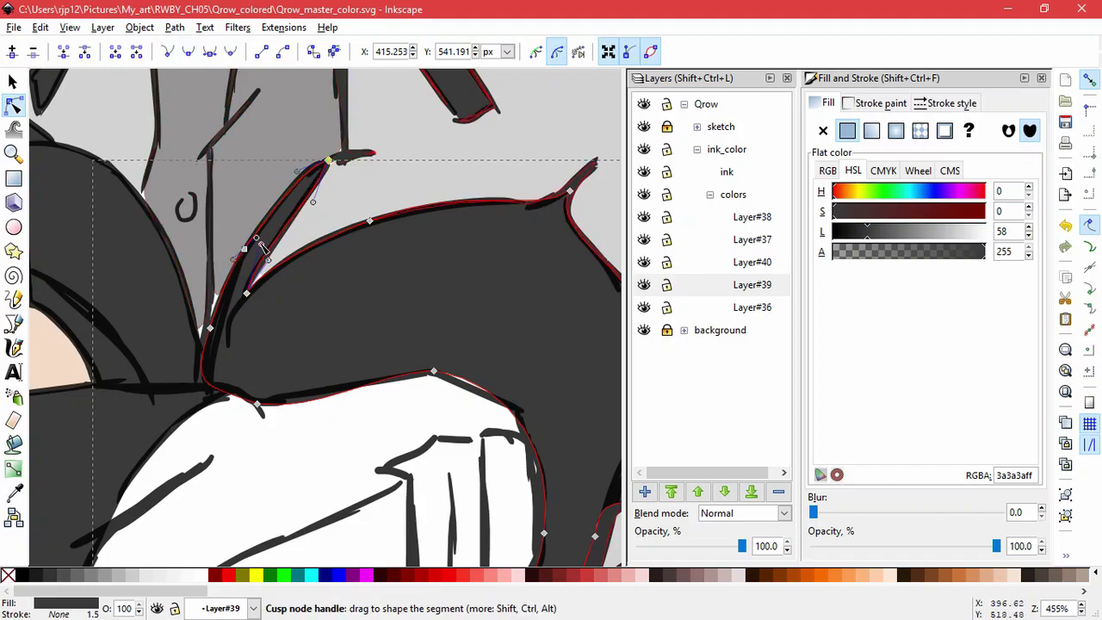
left_click(389, 191)
left_click_drag(249, 283, 242, 293)
left_click(331, 464)
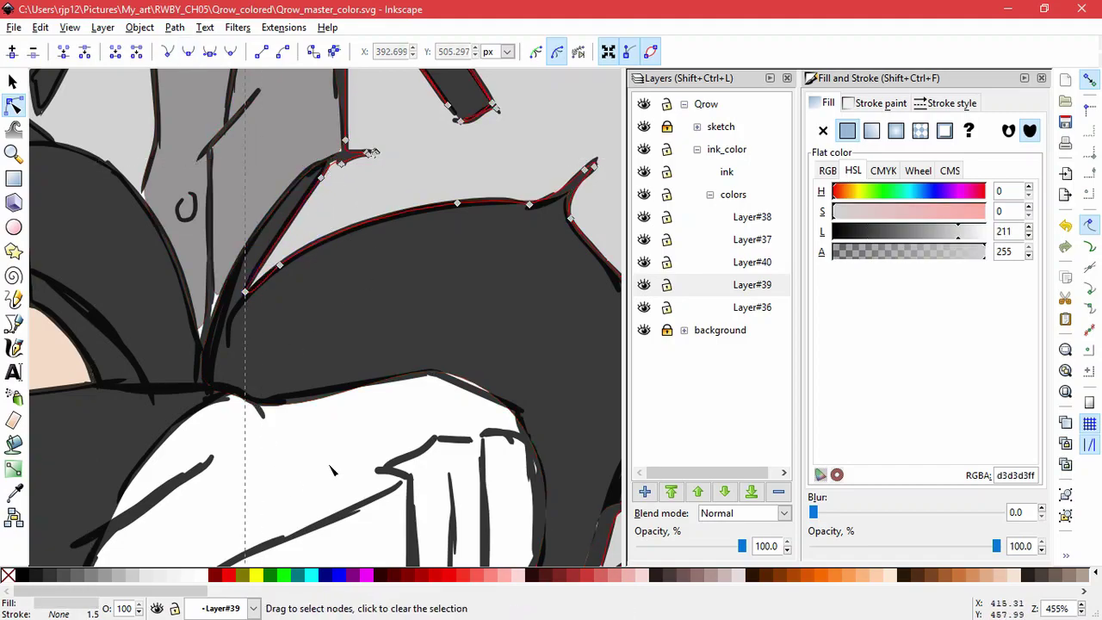
left_click(330, 463)
- Align the leg shape's node above the crossed foot with the ink line and deselect the shape
scroll(315, 443, "down", 5)
scroll(339, 438, "up", 6)
left_click(400, 416)
left_click_drag(306, 385, 293, 387)
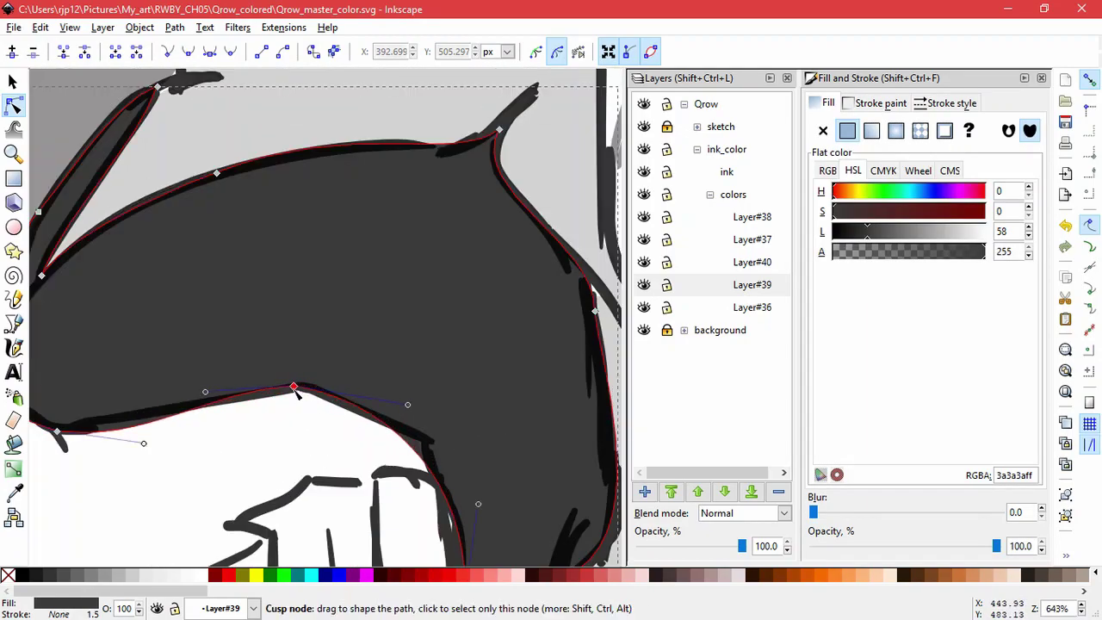
key("Escape")
scroll(355, 372, "down", 4)
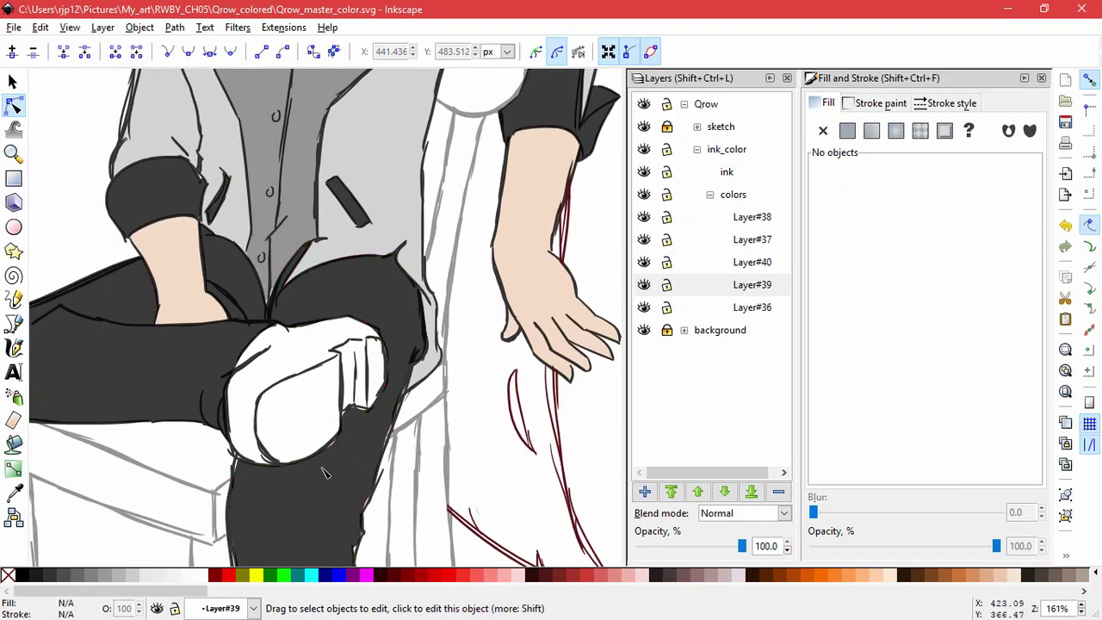
- Fit the leg shape's nodes and curve handles to the ink along the crossed foot's lower outline and heel corner
scroll(325, 473, "up", 3)
left_click(325, 473)
left_click_drag(401, 320, 397, 315)
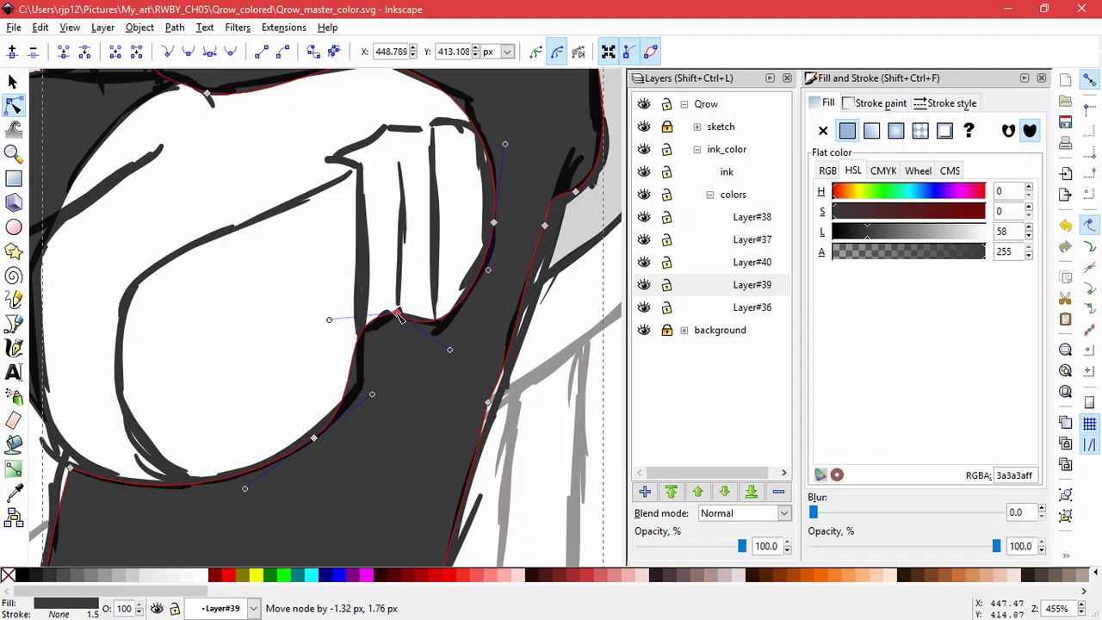
left_click_drag(330, 321, 357, 319)
left_click_drag(314, 437, 285, 498)
left_click_drag(71, 466, 62, 458)
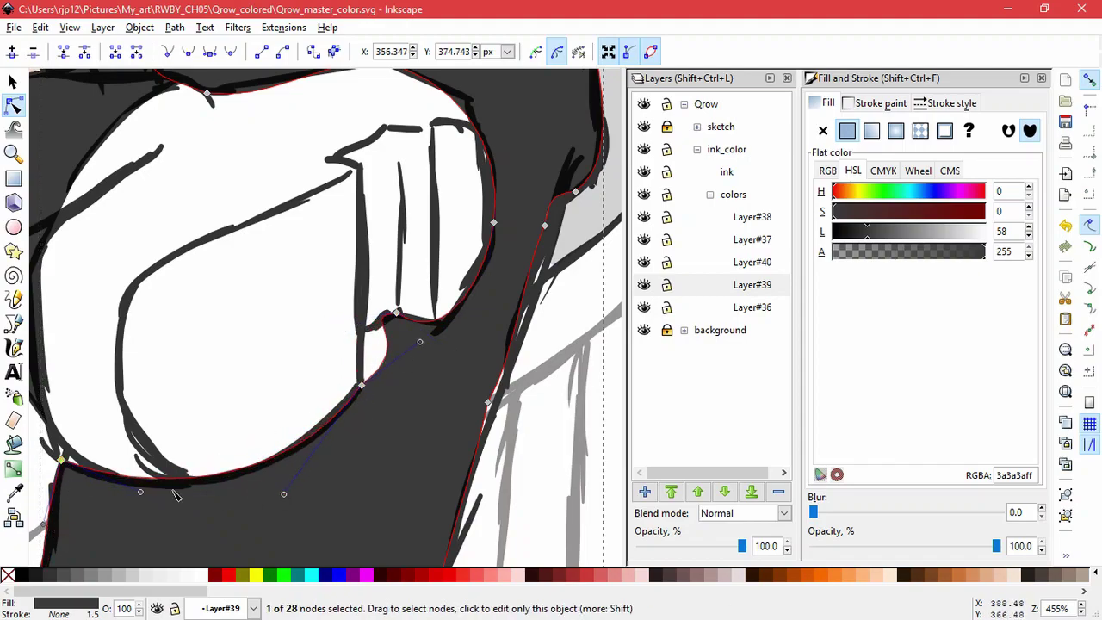
left_click_drag(140, 492, 143, 503)
left_click_drag(420, 344, 360, 351)
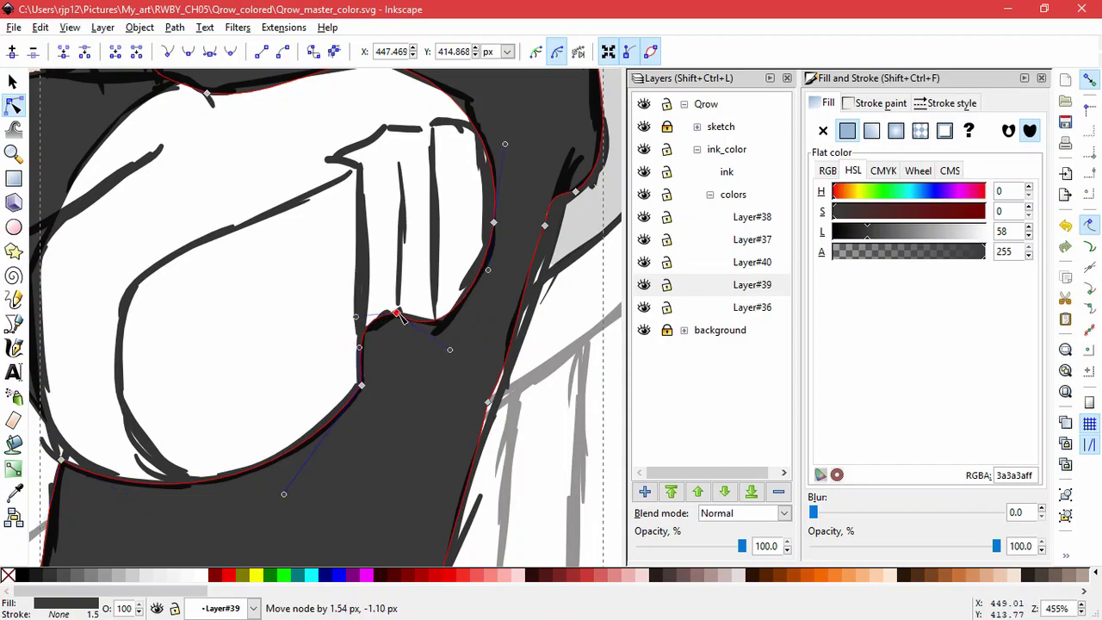
- Move the leg shape's outer node beside the chair seat, below the crossed shoe, onto the ink line and deselect the shape
double_click(548, 454)
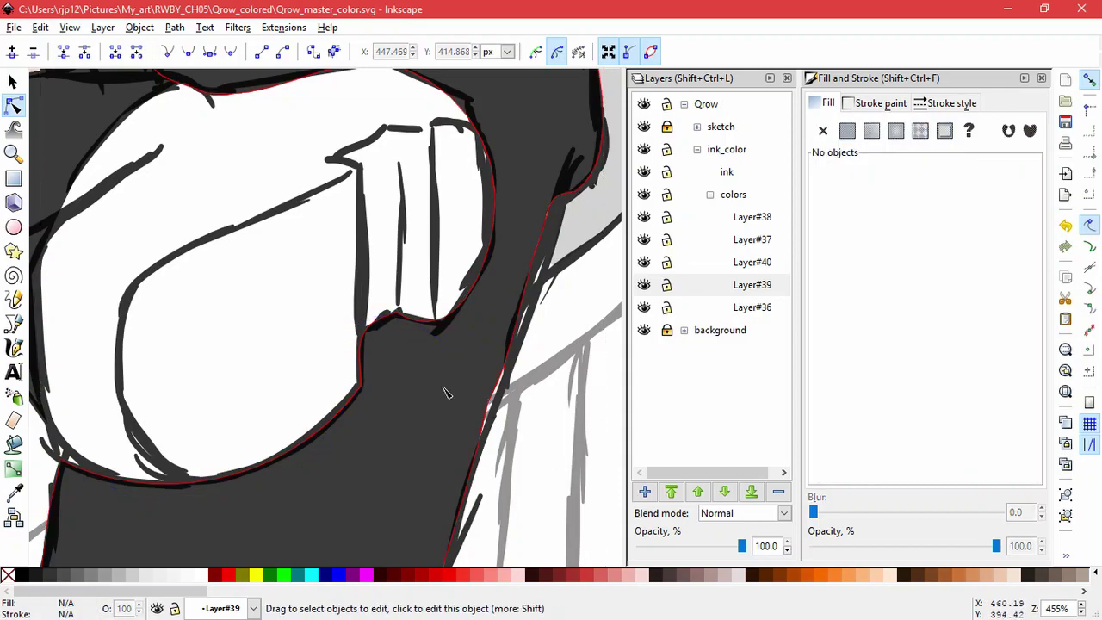
left_click(444, 389)
left_click_drag(488, 402, 493, 406)
double_click(542, 448)
scroll(541, 447, "down", 6)
scroll(539, 482, "up", 2)
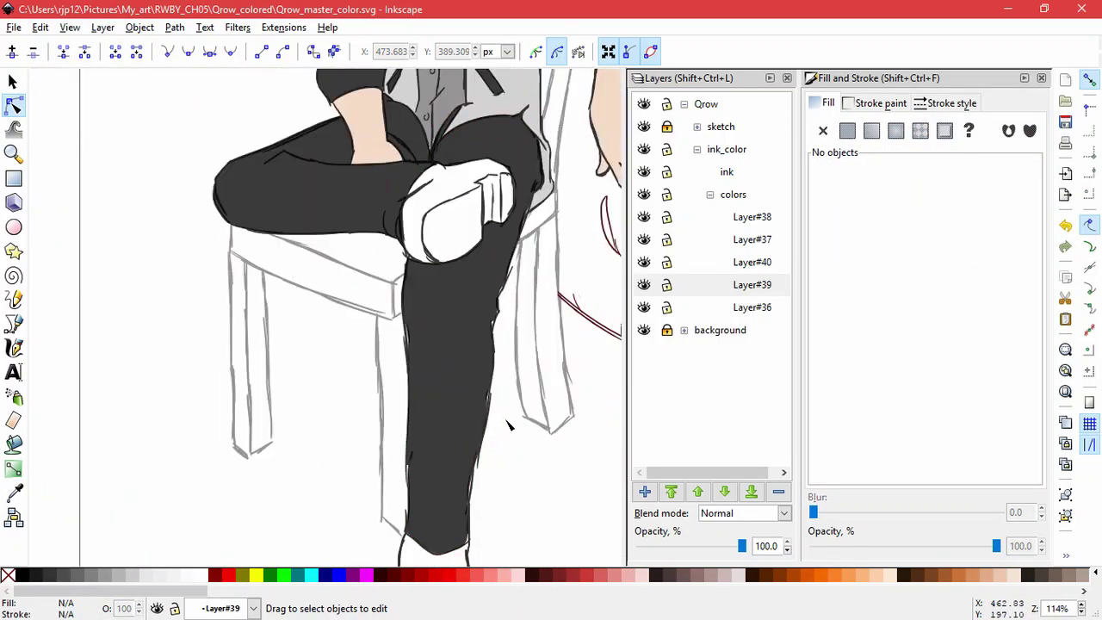
- Fit the standing leg's left edge to the ink line and delete the surplus node just above the ankle
left_click(456, 386)
scroll(457, 406, "up", 2)
left_click(523, 329)
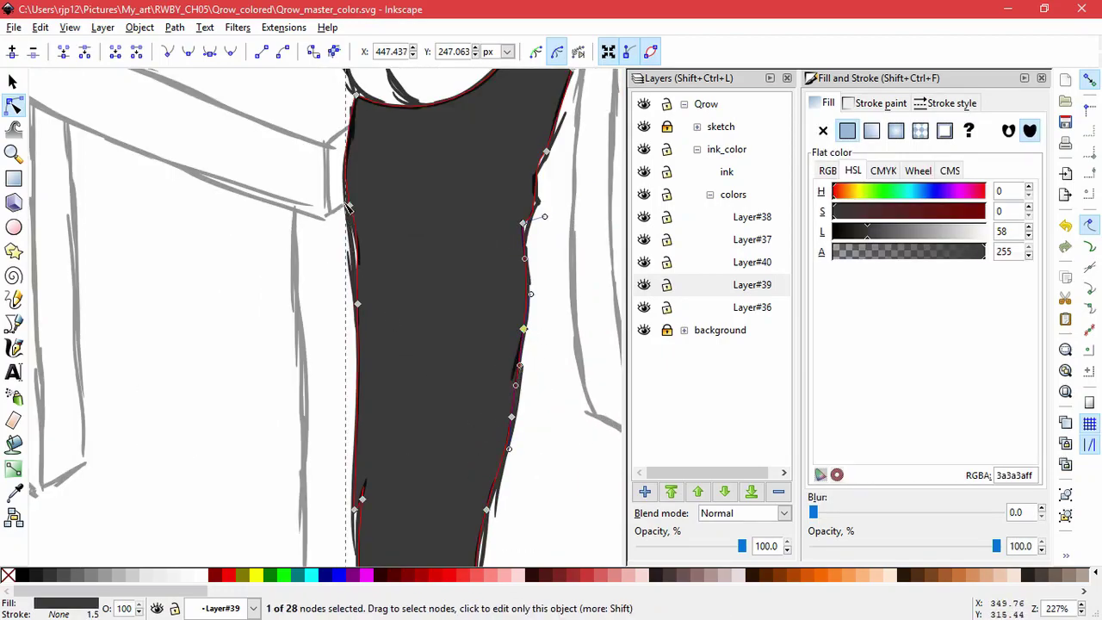
left_click_drag(364, 238, 351, 245)
key("space")
left_click_drag(365, 427, 348, 317)
left_click_drag(345, 391, 338, 430)
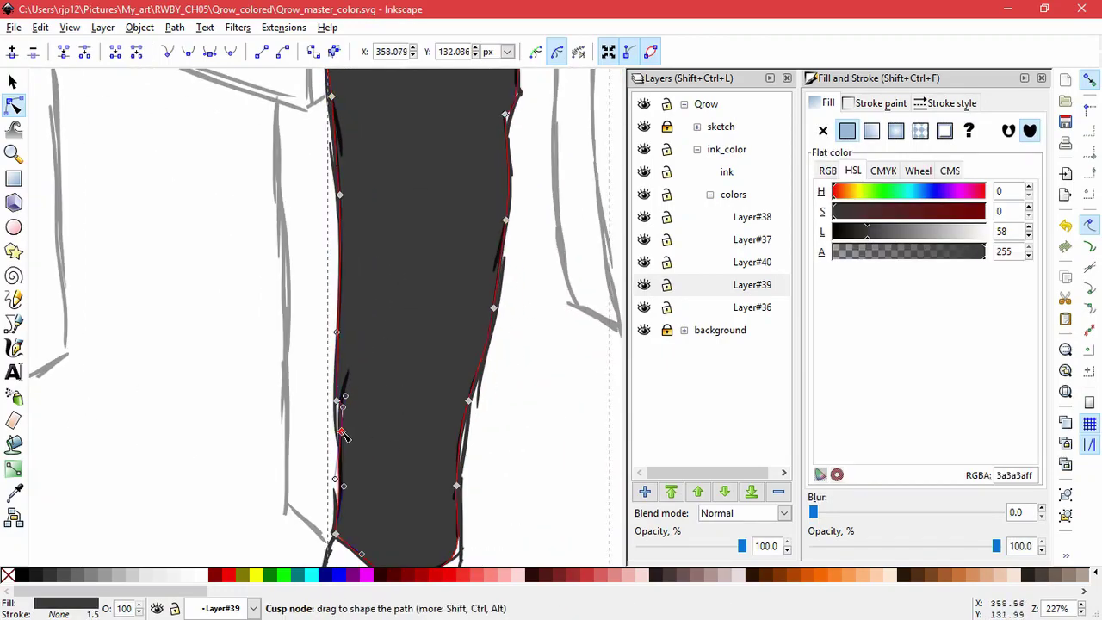
key("Delete")
left_click(338, 402)
double_click(529, 469)
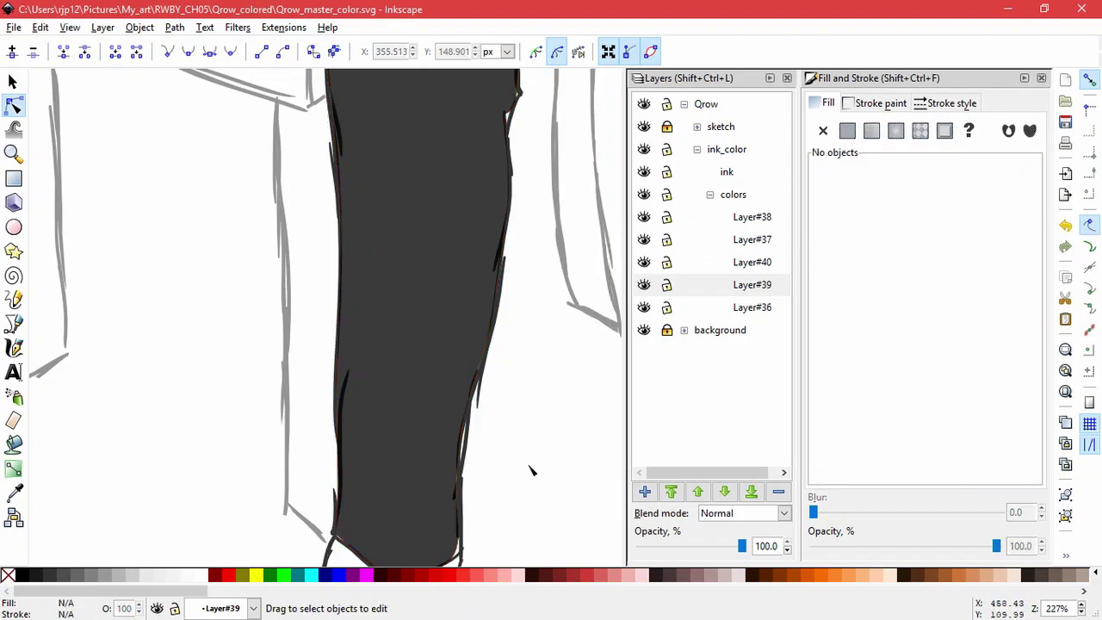
- Fit the standing leg's nodes and curve handles to the notch in the ink on its right edge below the crossed shoe
scroll(546, 347, "down", 3)
scroll(535, 250, "up", 6)
left_click(486, 277)
left_click(500, 377)
left_click_drag(560, 358, 521, 504)
left_click_drag(566, 172, 564, 194)
left_click_drag(499, 377, 505, 437)
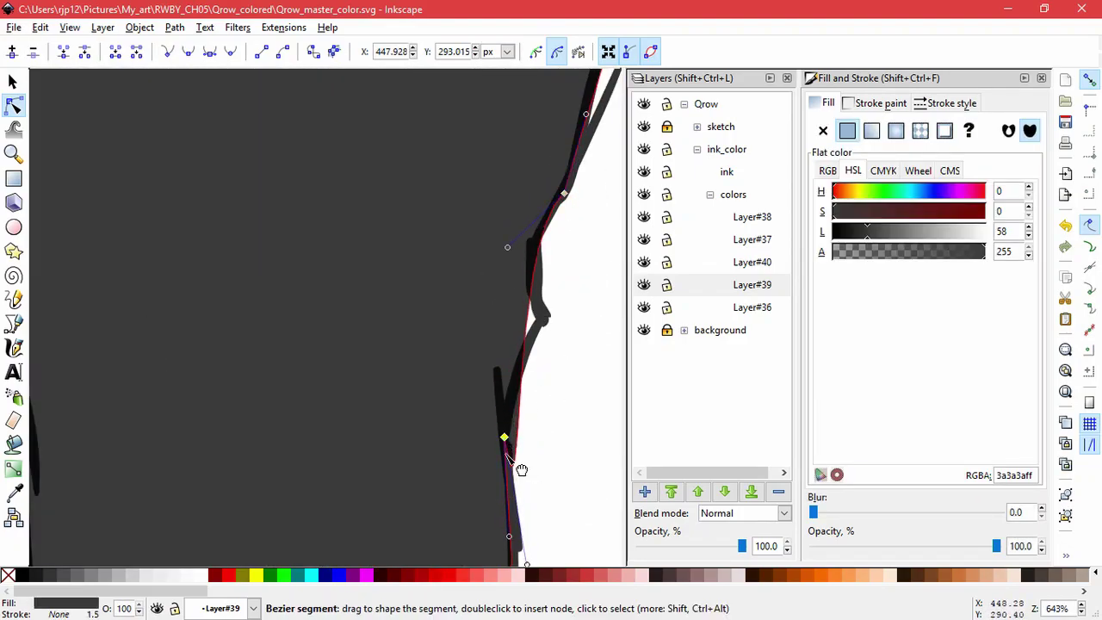
left_click_drag(527, 563, 564, 266)
left_click_drag(565, 194, 537, 244)
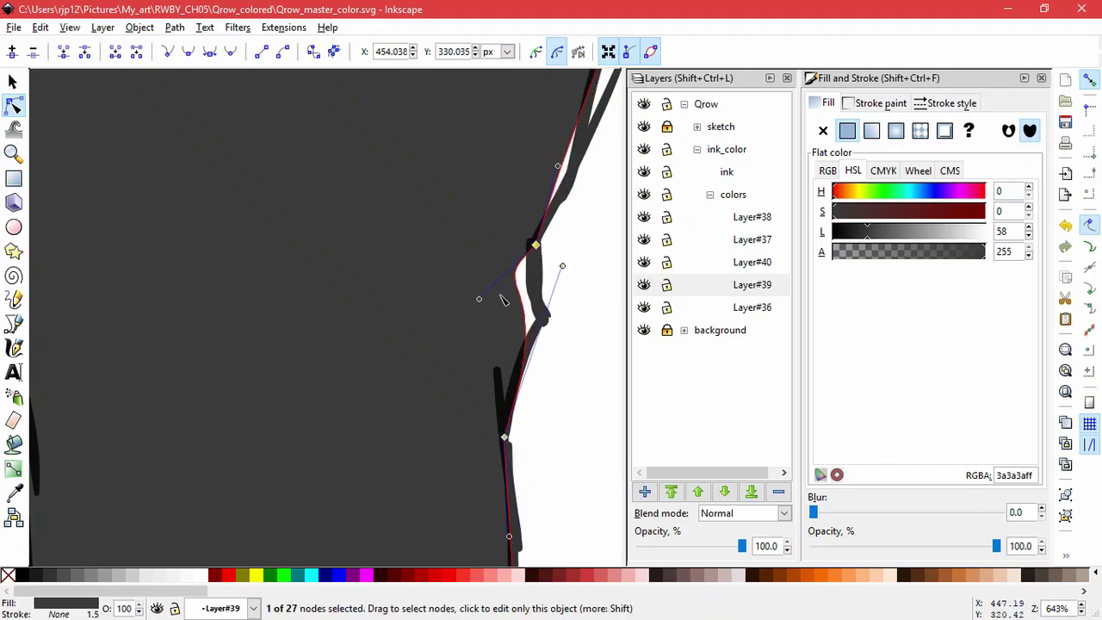
left_click_drag(479, 298, 535, 312)
left_click_drag(557, 168, 531, 281)
key("Escape")
key("Escape")
scroll(575, 385, "down", 9)
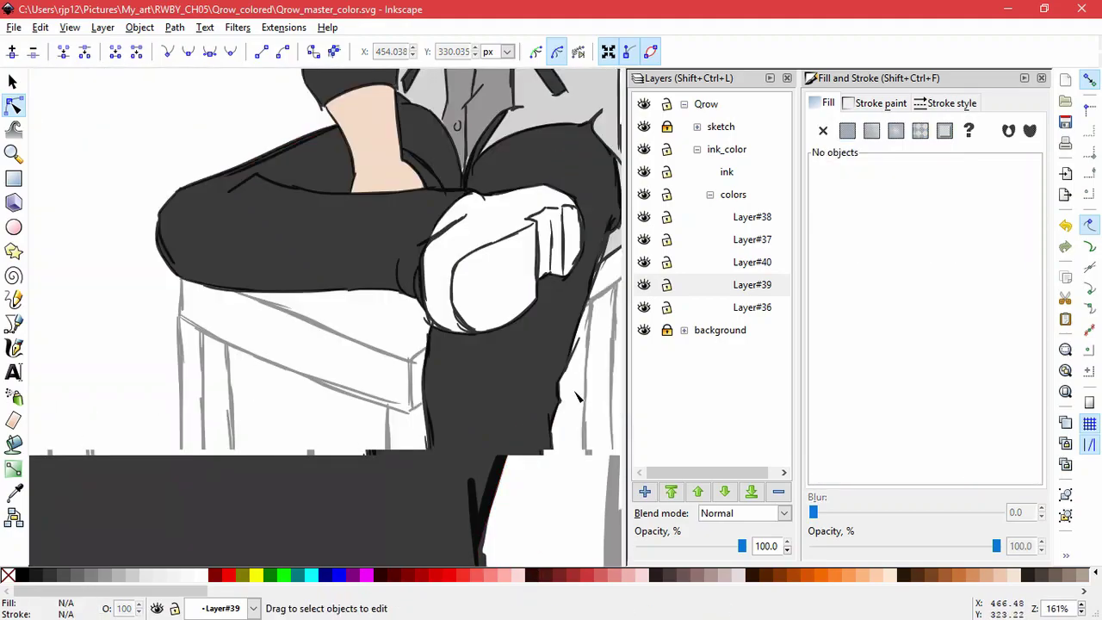
left_click_drag(576, 387, 471, 431)
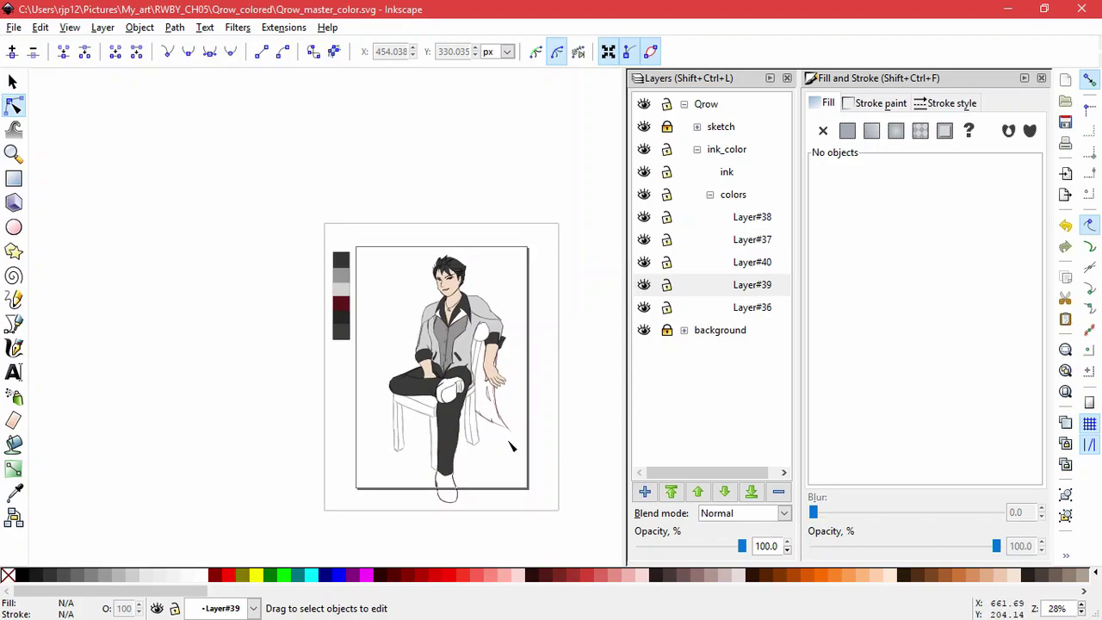
left_click(396, 618)
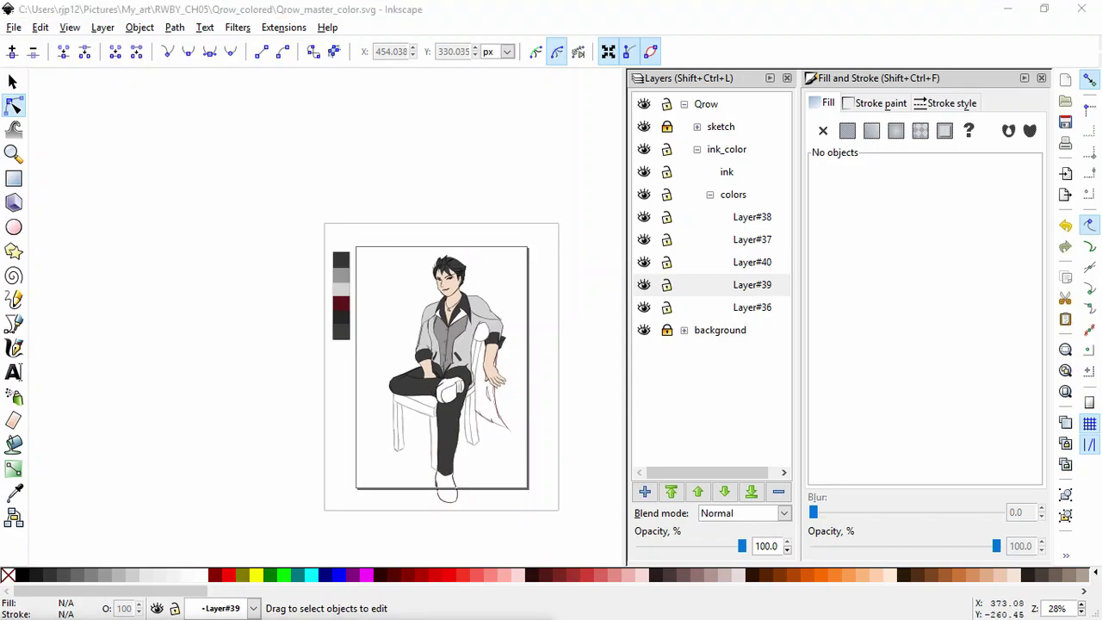
left_click(494, 97)
- Add a new sublayer directly above Layer#39 for the shoes and make it the current layer
scroll(470, 452, "up", 6)
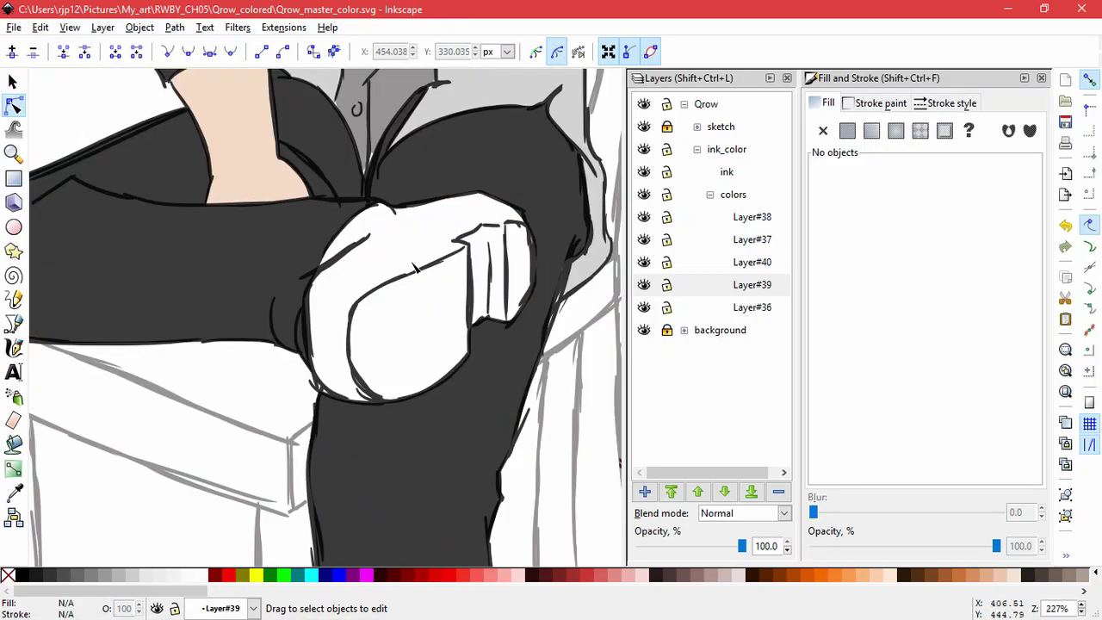
left_click(645, 491)
left_click(607, 366)
left_click(241, 301)
key("b")
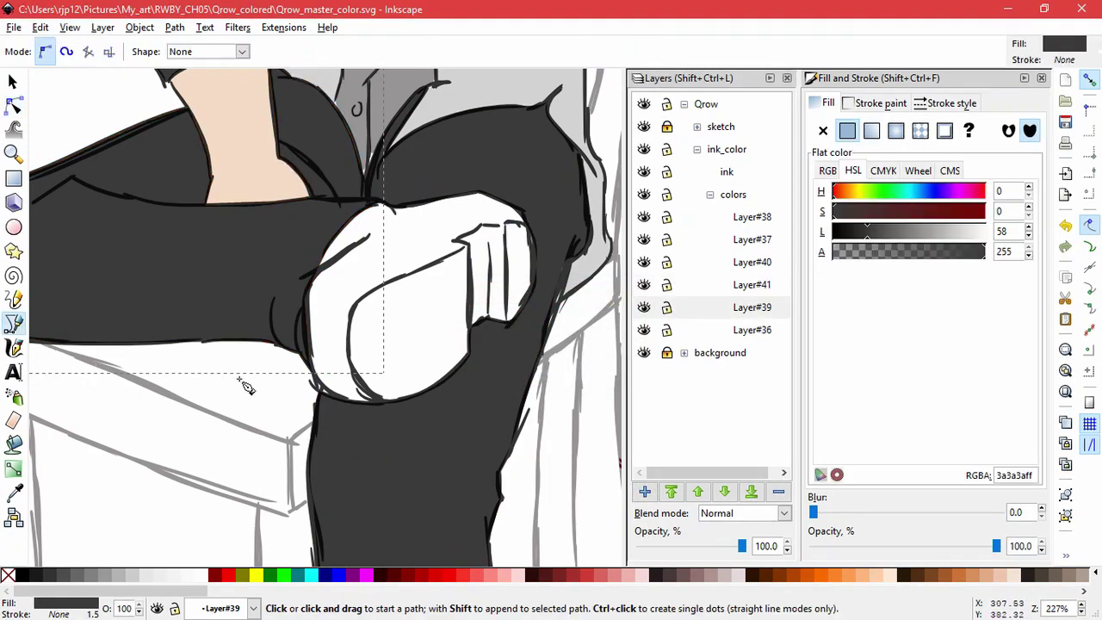
left_click(710, 326)
left_click(645, 310)
left_click(644, 307)
left_click(701, 288)
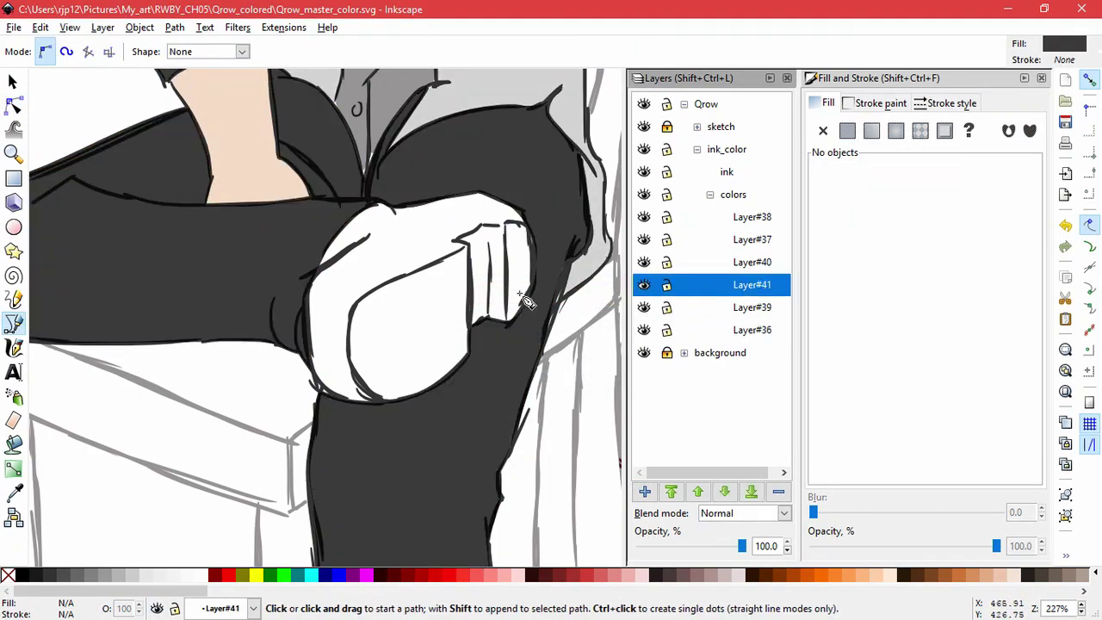
- Start a Pen tool path at the crossed shoe's ankle and trace its left outline down to the lower corner
scroll(430, 295, "up", 1)
key("Escape")
key("Escape")
key("space")
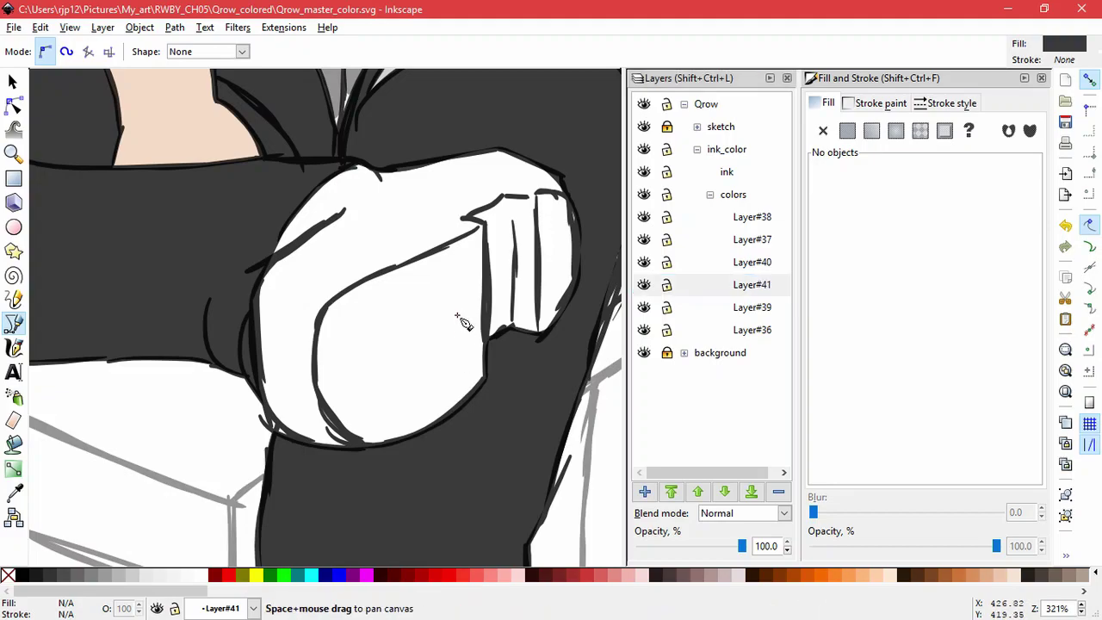
left_click_drag(457, 314, 442, 348)
left_click(342, 196)
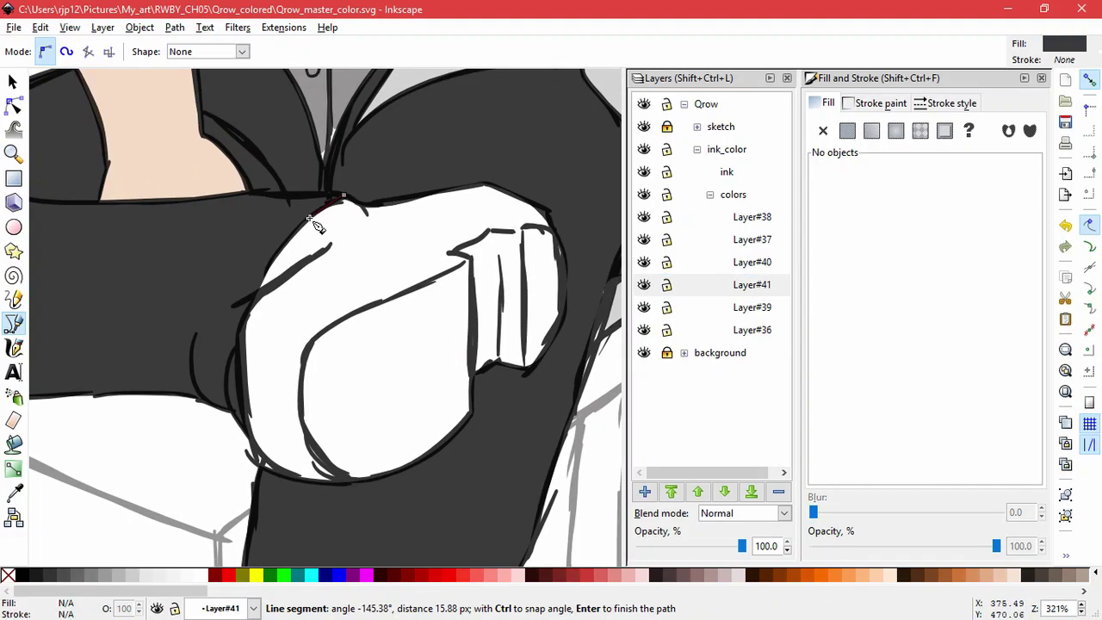
left_click(274, 256)
left_click(255, 297)
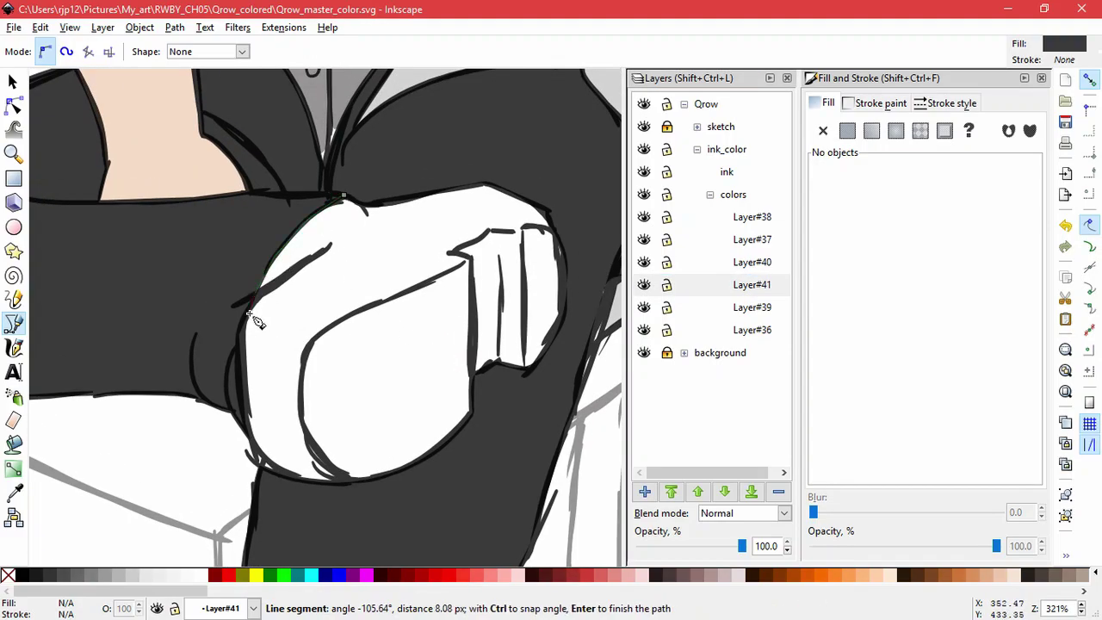
left_click_drag(239, 350, 234, 361)
left_click(233, 381)
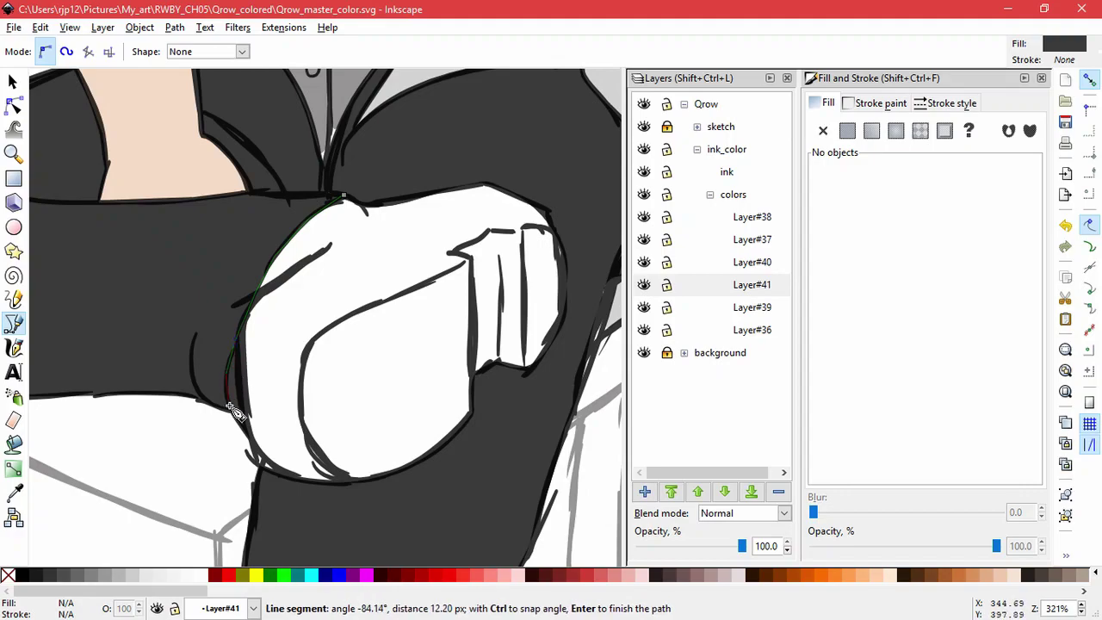
left_click(258, 467)
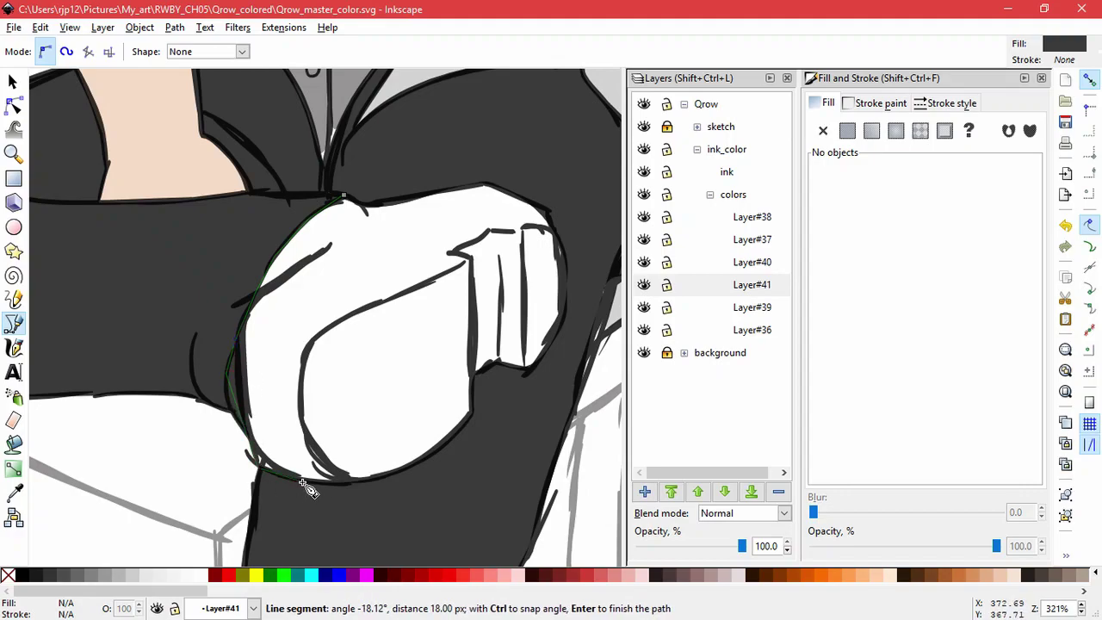
- Trace the rest of the crossed shoe's sole, heel and upper edge, close the path and fill it with 1D1A1Bff
left_click(343, 480)
left_click(473, 419)
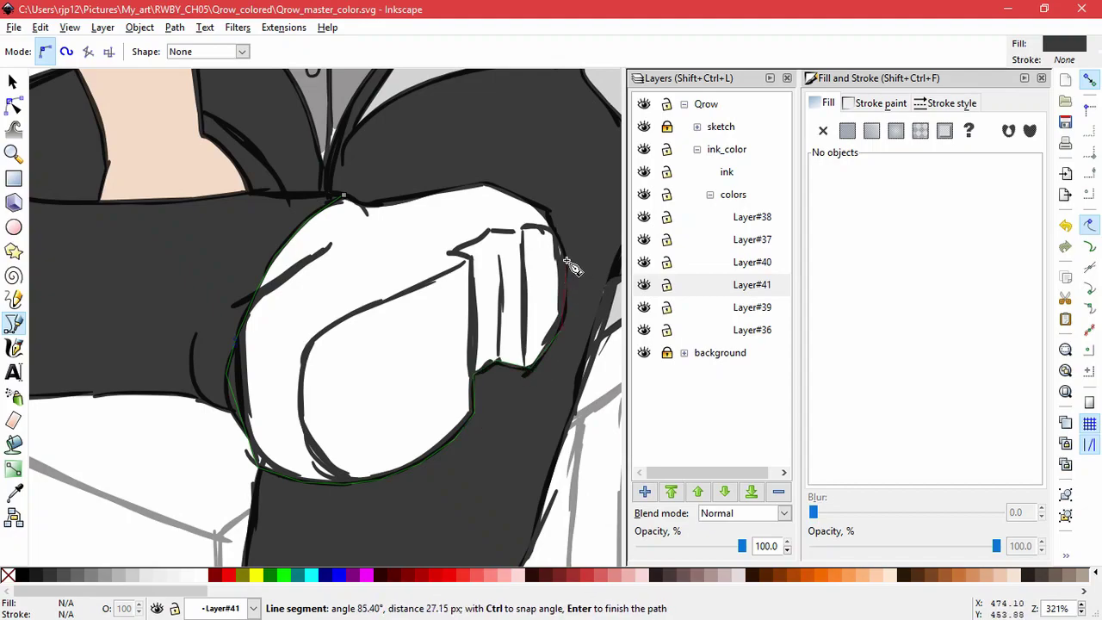
left_click_drag(570, 267, 566, 238)
left_click(552, 210)
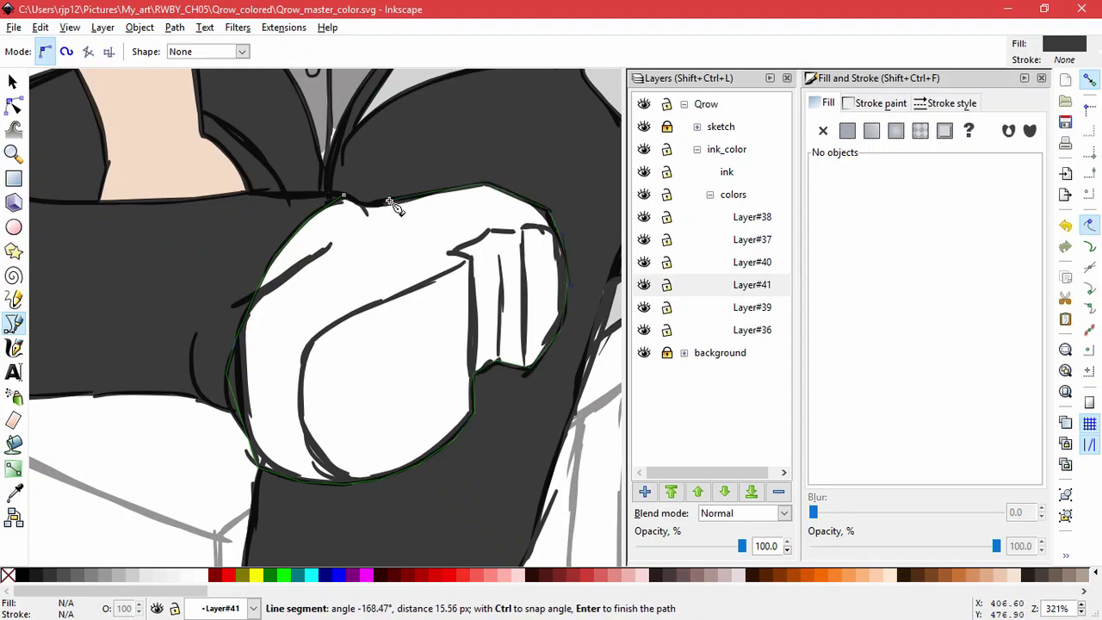
left_click(347, 197)
left_click_drag(1036, 475, 971, 466)
type("1D1A1Bff")
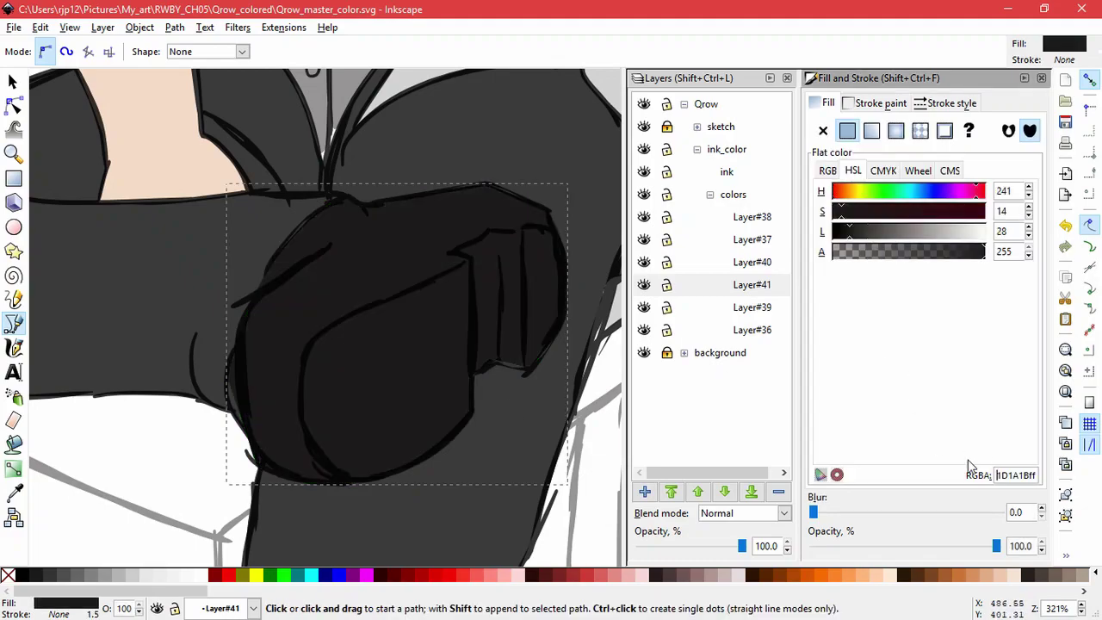
- Nudge the crossed shoe shape's nodes around the heel onto the ink line and deselect the shape
left_click(14, 105)
left_click_drag(534, 367, 529, 372)
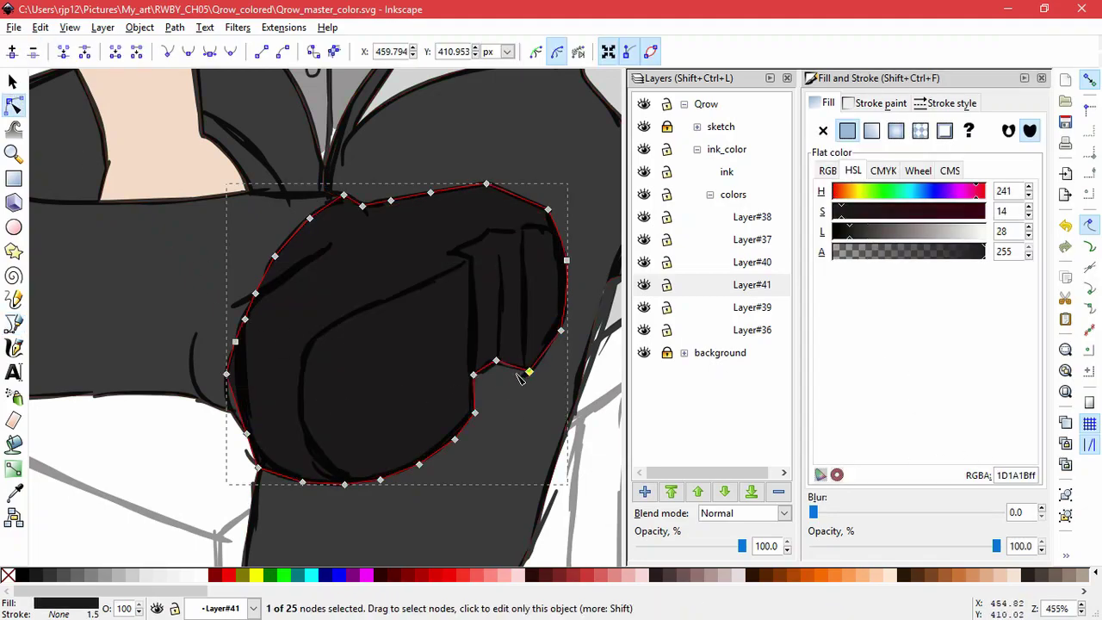
scroll(518, 373, "up", 3)
left_click_drag(459, 335, 456, 344)
scroll(480, 433, "down", 10)
left_click(423, 372)
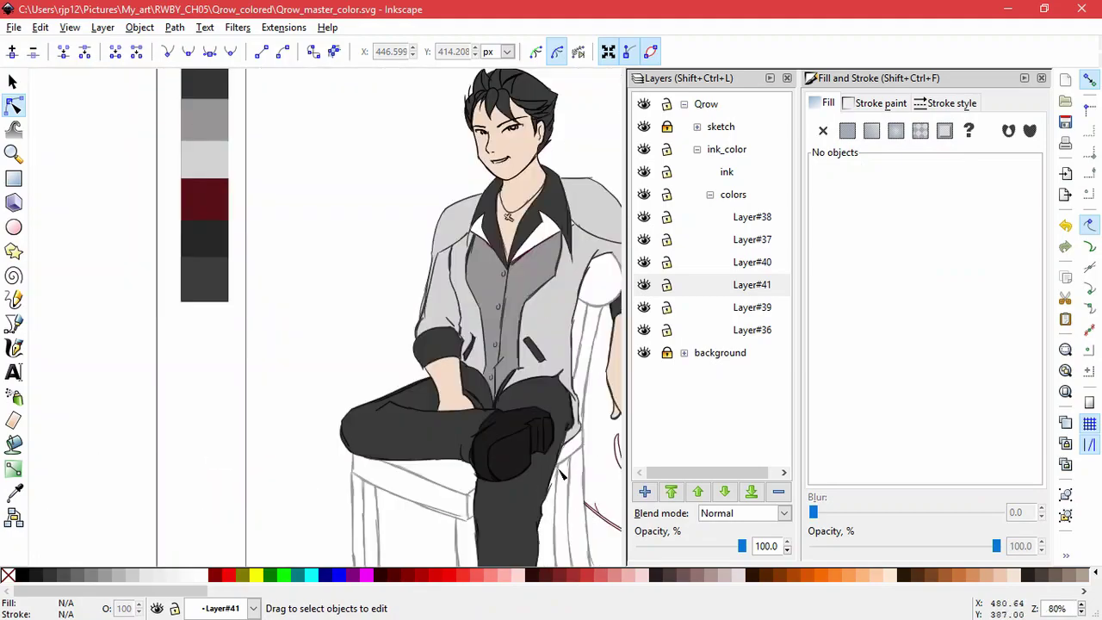
- Reshape the standing leg's trouser hem by moving its bottom node and curve handles to follow the ink at the ankle
scroll(353, 448, "up", 3, "ctrl")
left_click(321, 389)
scroll(323, 379, "up", 2, "ctrl")
left_click(335, 340)
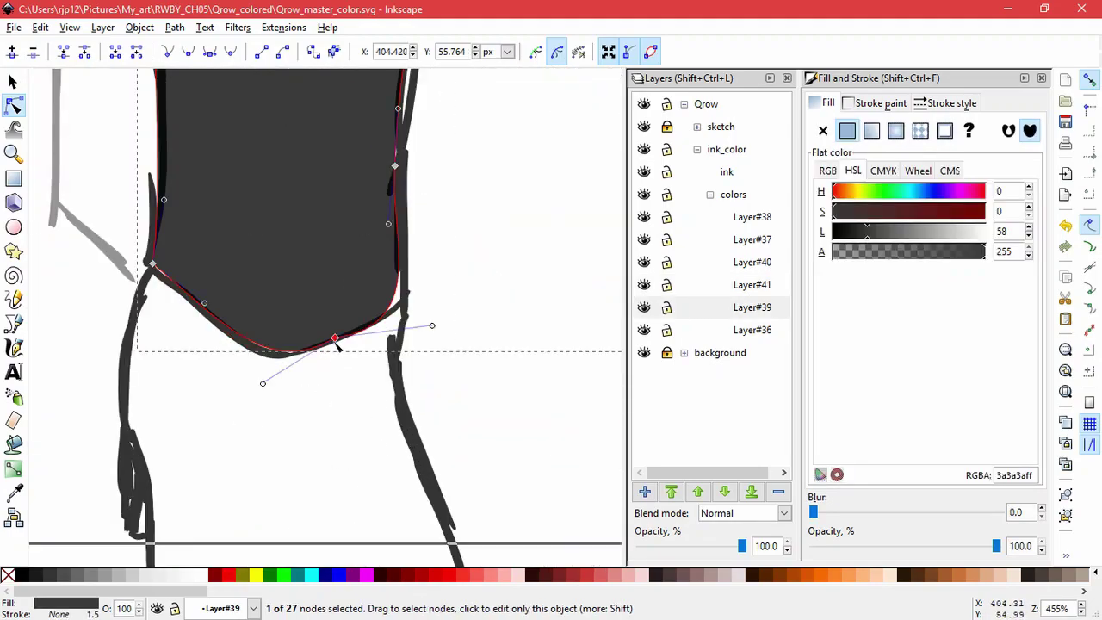
left_click_drag(432, 326, 424, 294)
left_click_drag(335, 338, 323, 343)
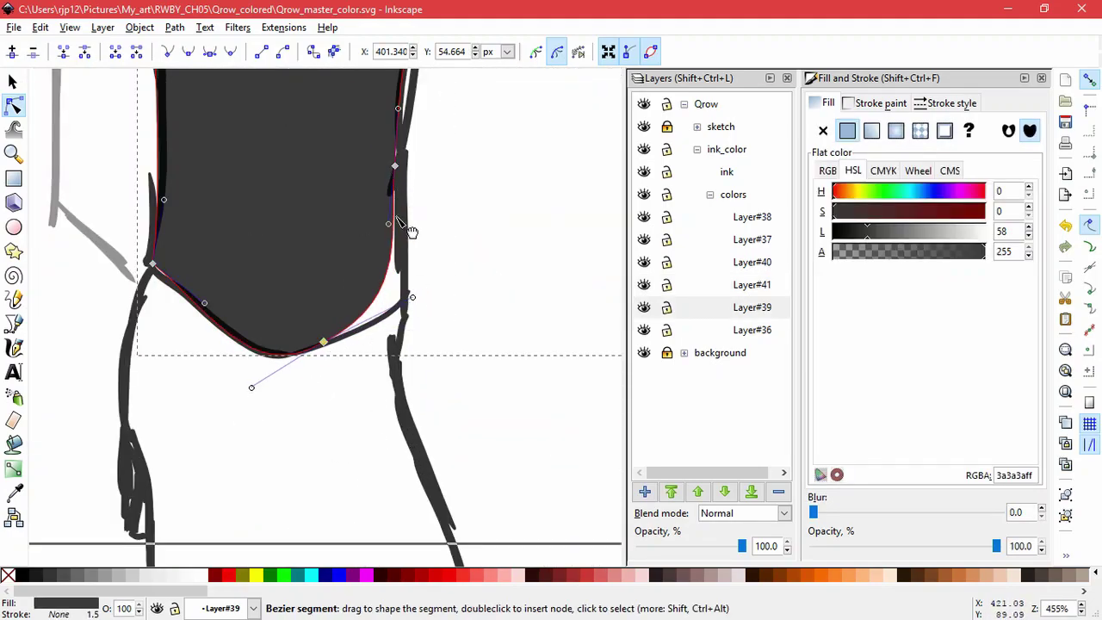
left_click_drag(388, 224, 410, 304)
left_click_drag(323, 342, 338, 339)
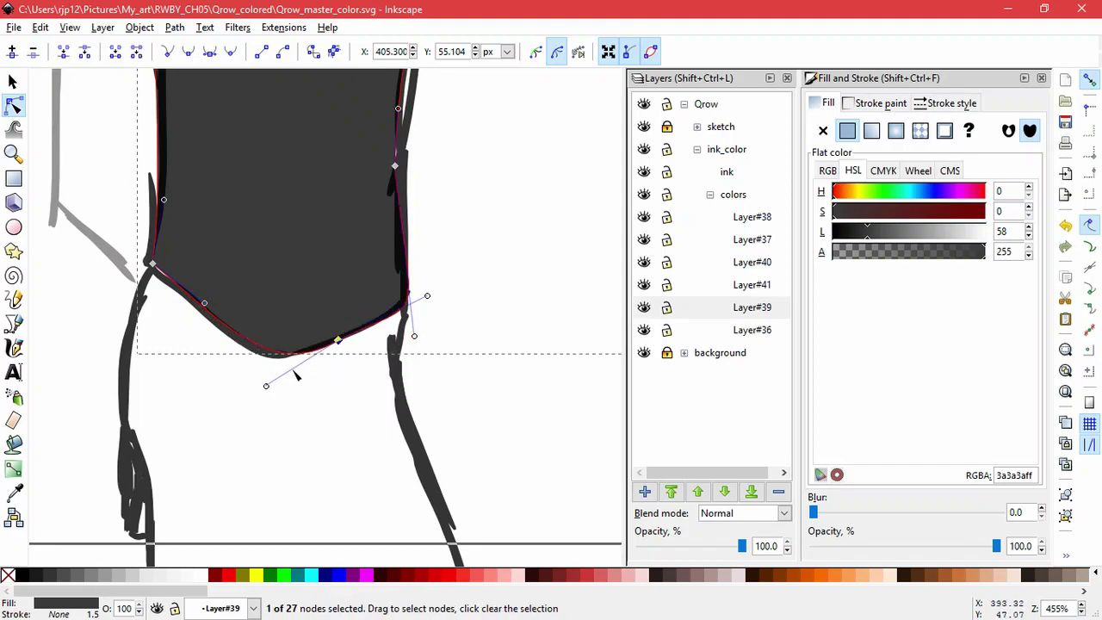
mouse_move(266, 384)
left_mouse_down()
mouse_move(229, 388)
mouse_move(249, 388)
left_mouse_up()
left_click(510, 414)
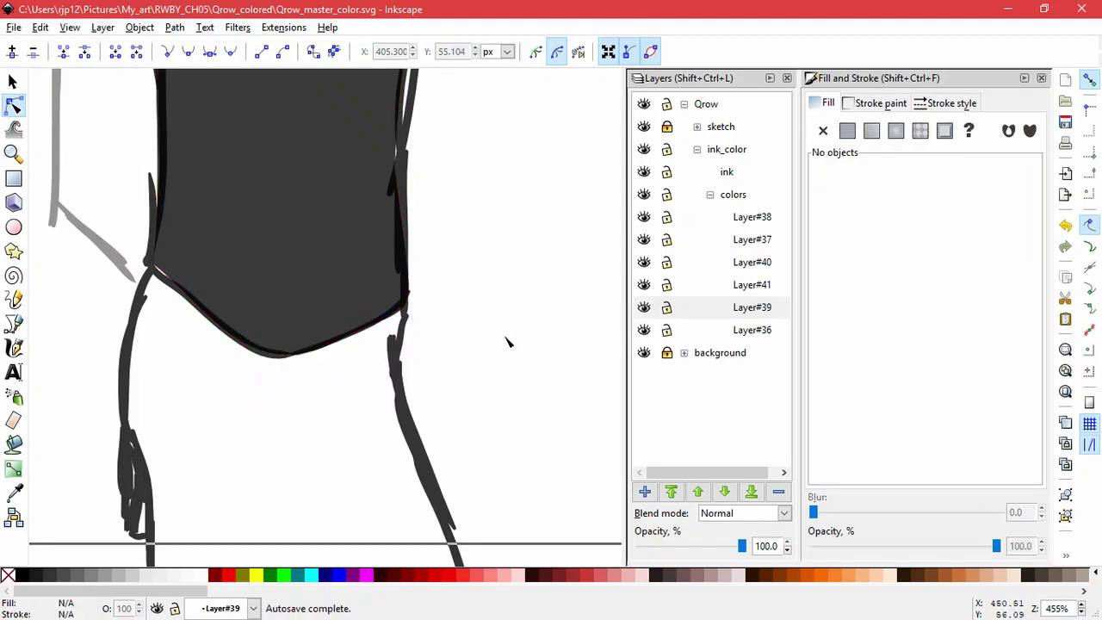
- Trace the standing foot's shoe on Layer#41 with the Pen tool as a closed shape filled with 1d1a1bff
scroll(508, 343, "down", 3)
scroll(430, 172, "down", 2)
left_click(430, 172)
scroll(83, 373, "up", 2)
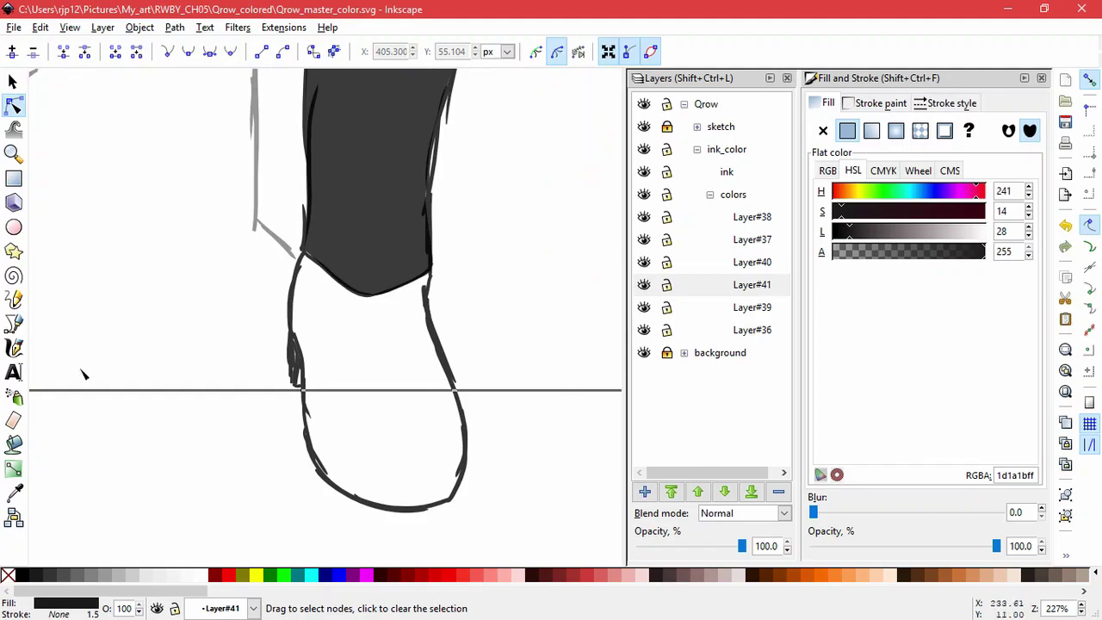
left_click(14, 325)
scroll(275, 313, "up", 1)
left_click(312, 226)
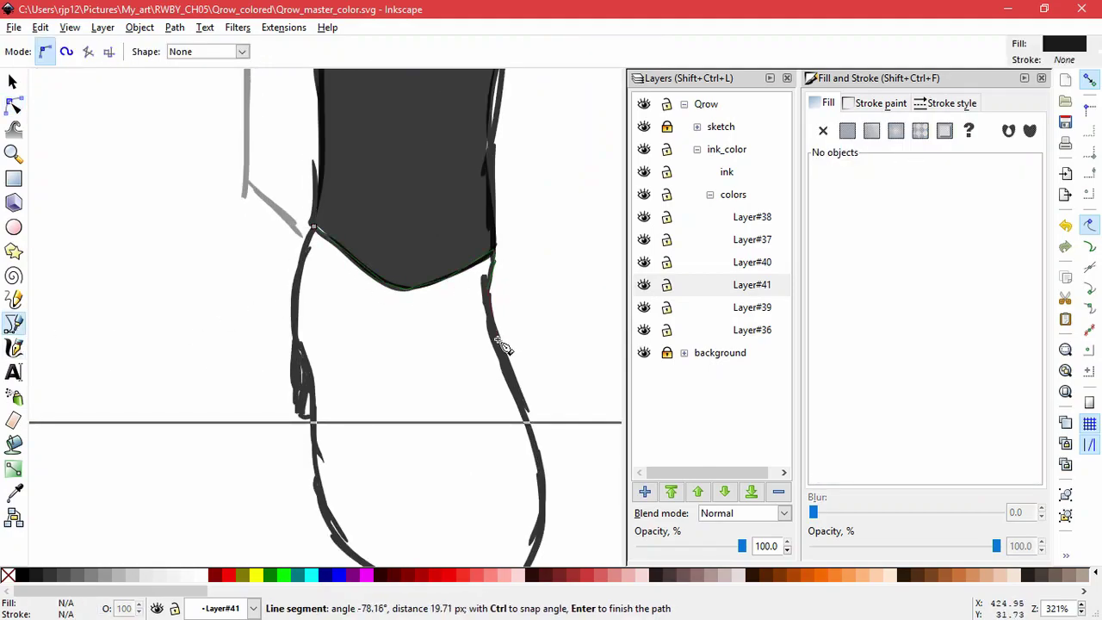
left_click(526, 417)
left_click(542, 464)
left_click_drag(542, 465, 509, 344)
left_click(511, 380)
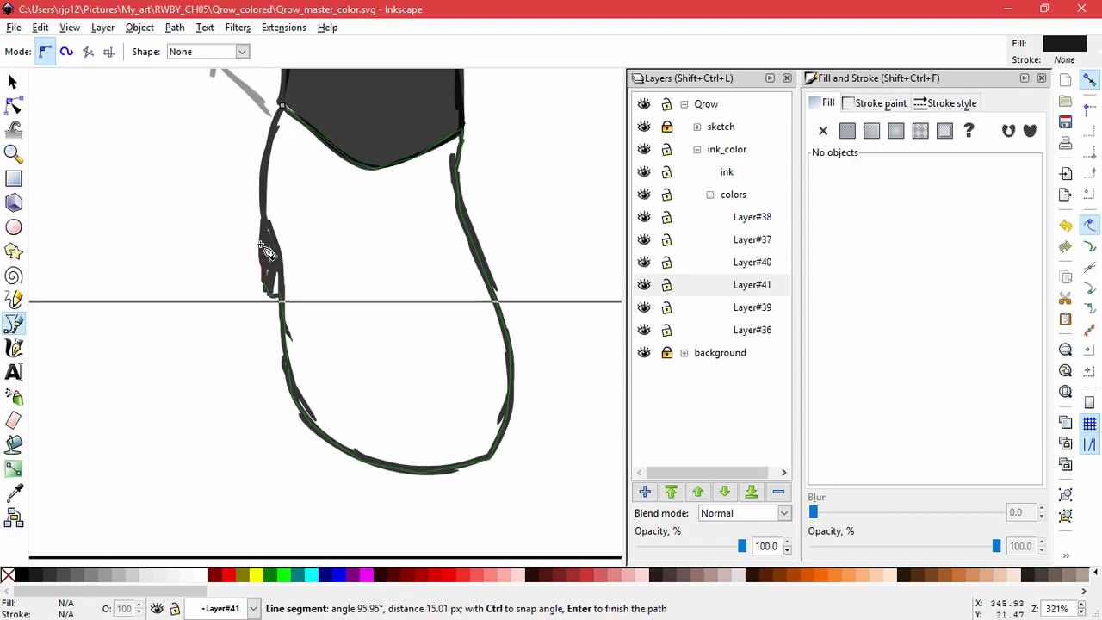
left_click(282, 105)
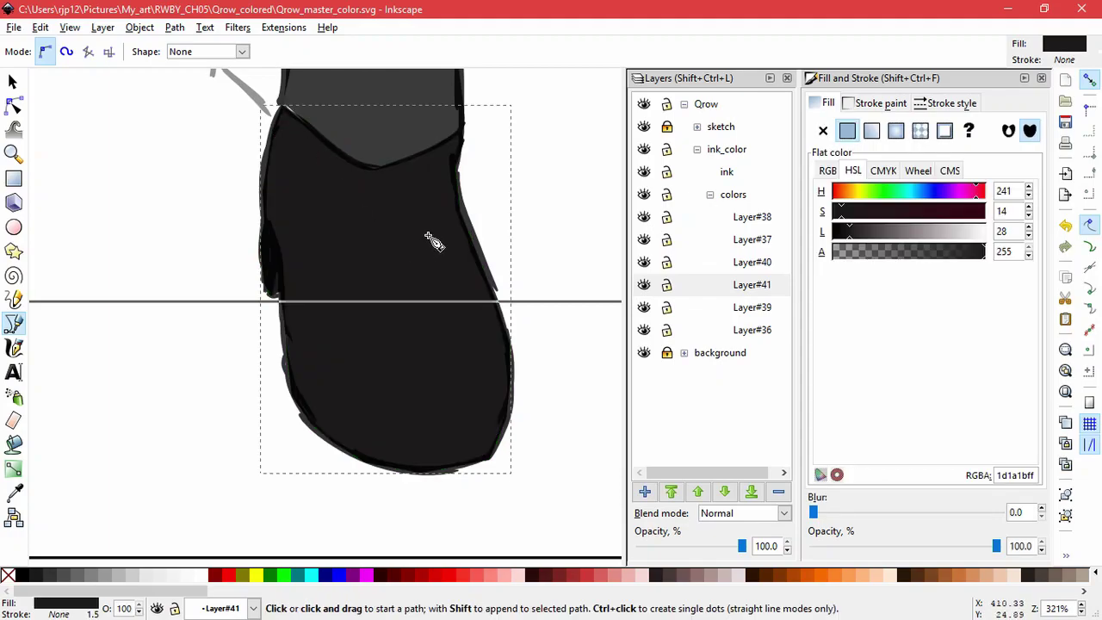
- Add another new sublayer directly above Layer#41
scroll(416, 258, "down", 4)
left_click_drag(417, 260, 413, 465)
left_click_drag(517, 155, 468, 284)
scroll(475, 293, "up", 4)
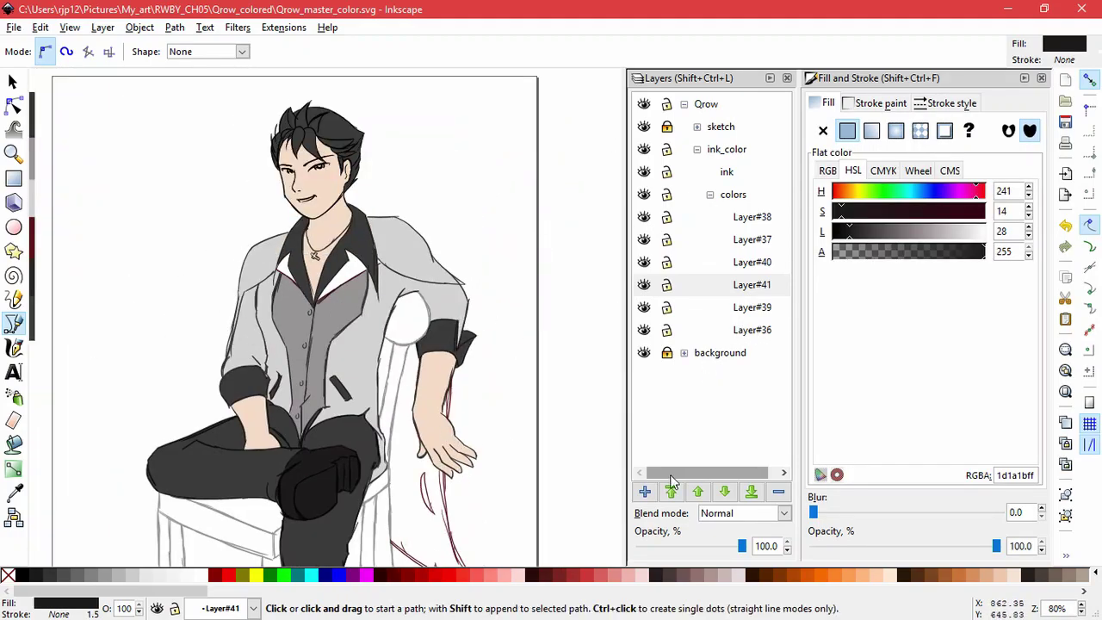
left_click(644, 491)
left_click(608, 367)
- Trace the white shirt gap under the character's right lapel as a closed shape with the Pen tool on Layer#42
scroll(289, 287, "up", 3)
scroll(281, 279, "up", 2)
key("space")
key("Escape")
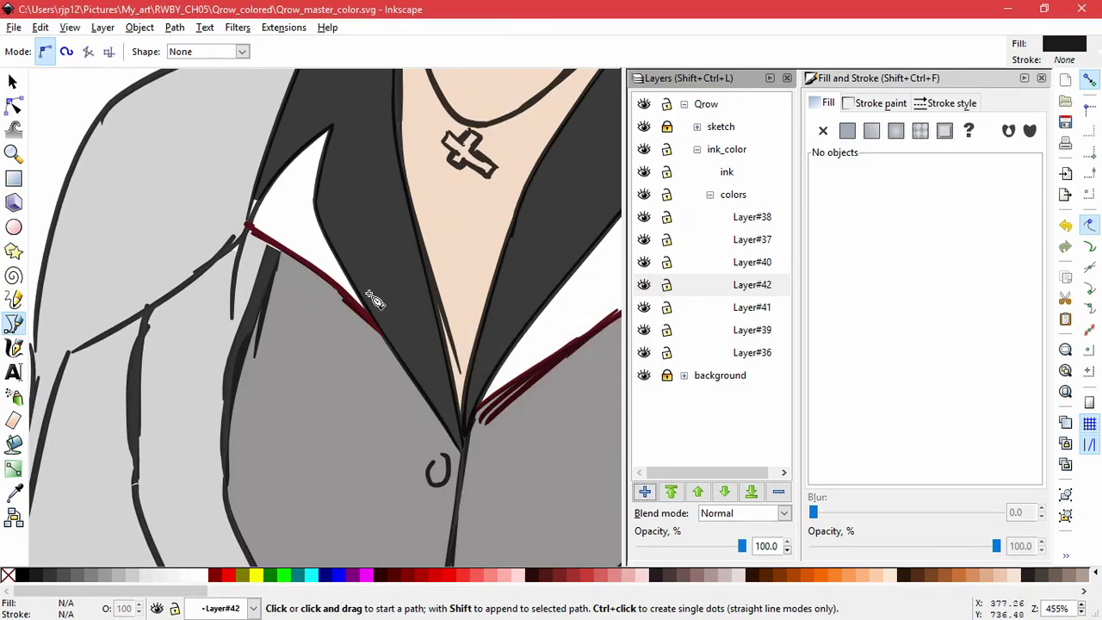
key("Escape")
left_click_drag(393, 337, 421, 453)
left_click(400, 432)
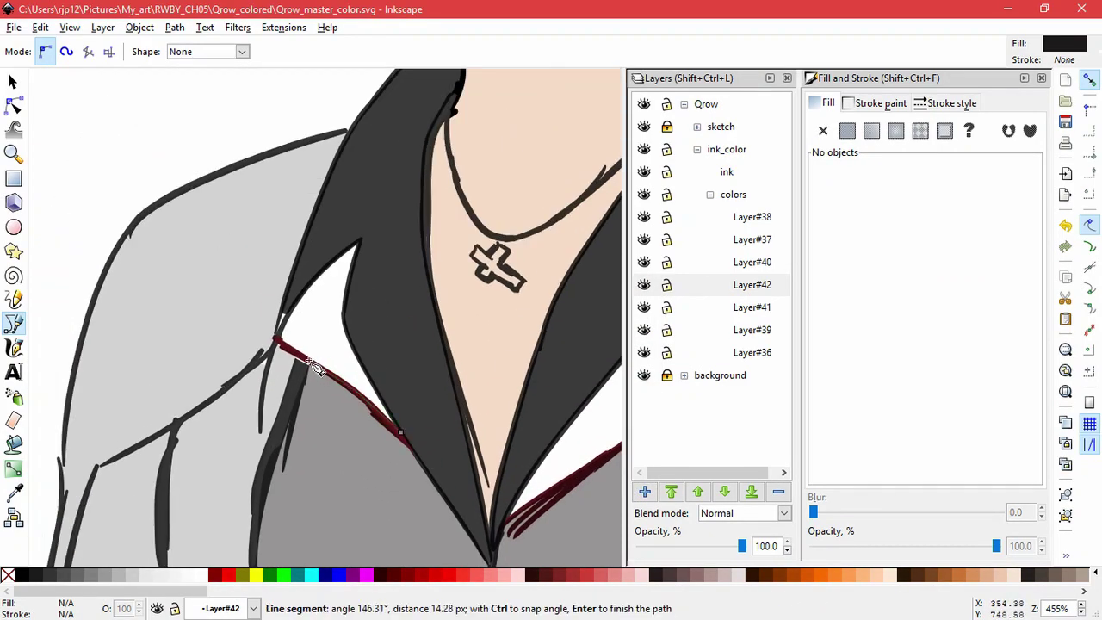
left_click(327, 268)
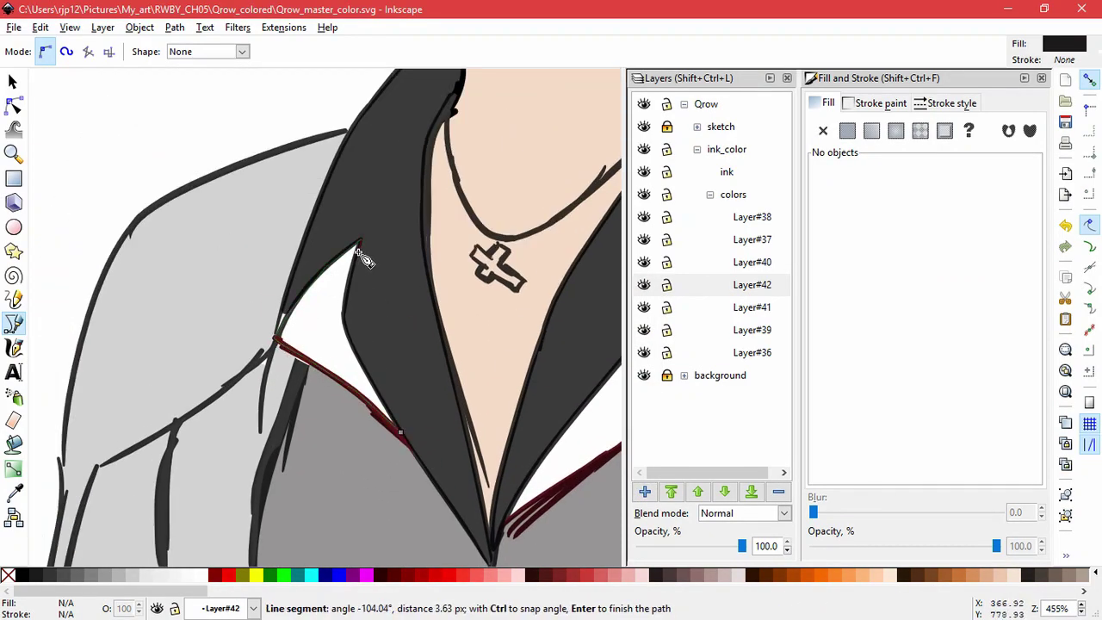
left_click(343, 317)
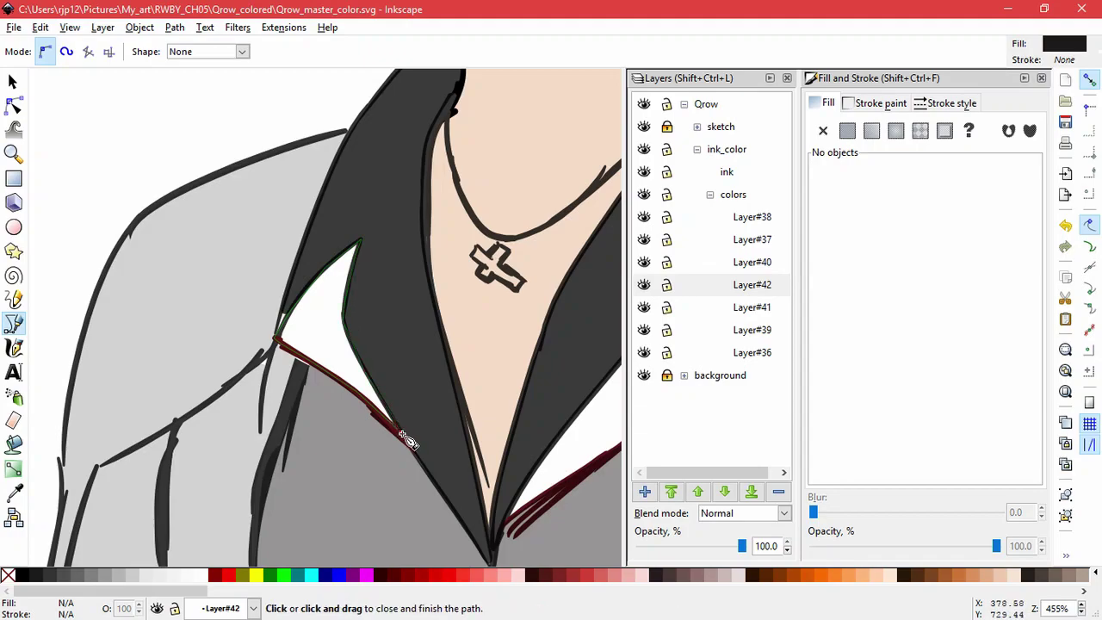
left_click(402, 433)
- Set the new shirt shape's fill to 580f19ff and deselect it
left_click(13, 104)
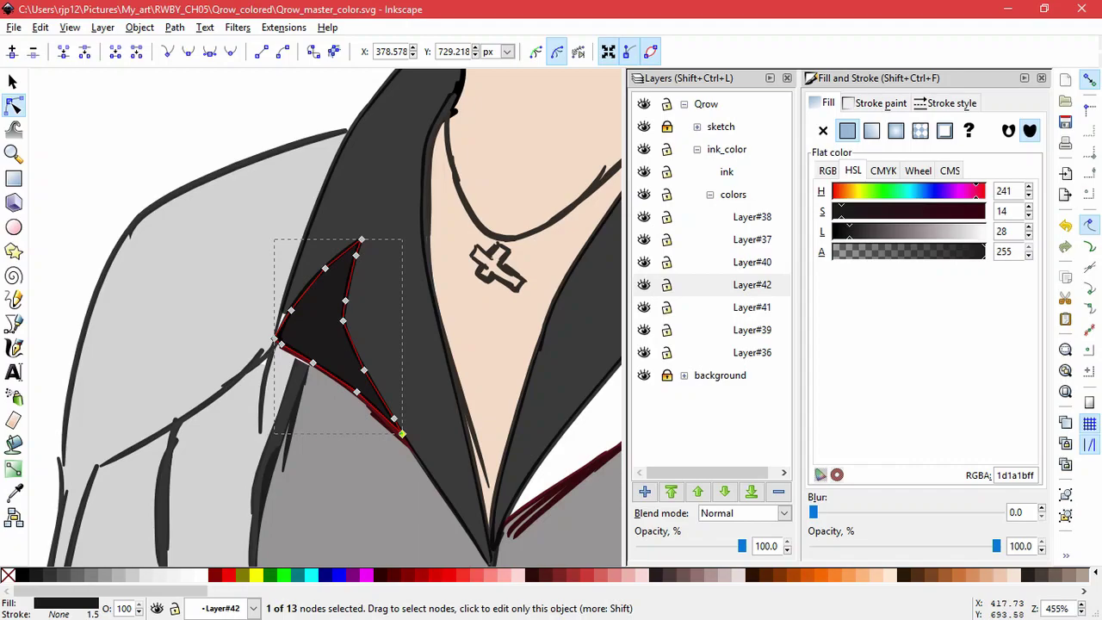
double_click(1032, 473)
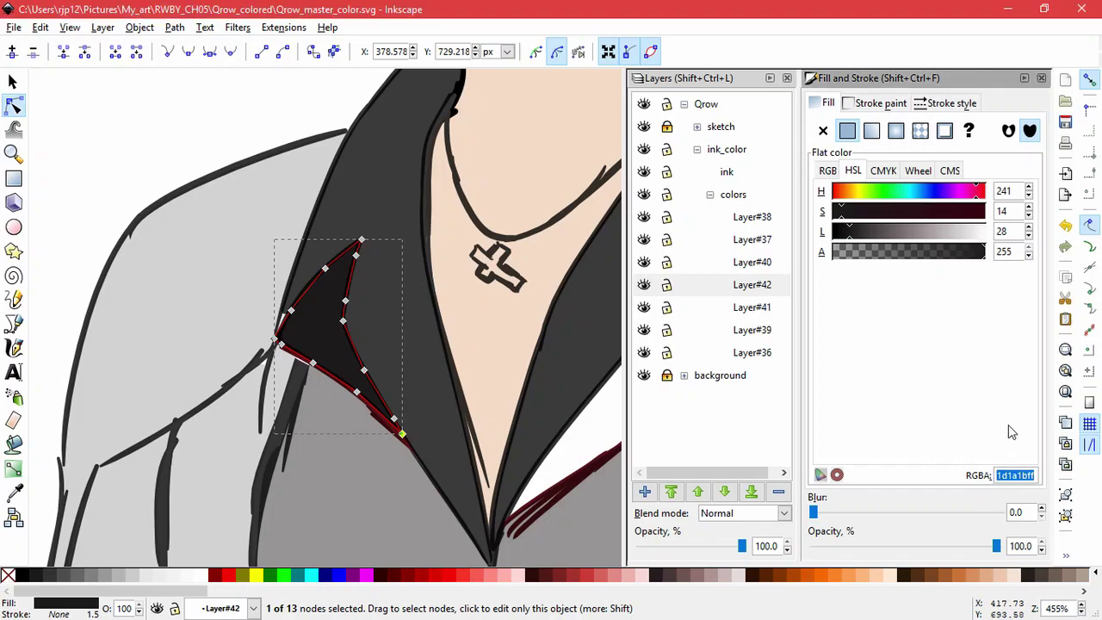
type("580f19ff")
left_click(450, 420)
left_click(314, 337)
key("Escape")
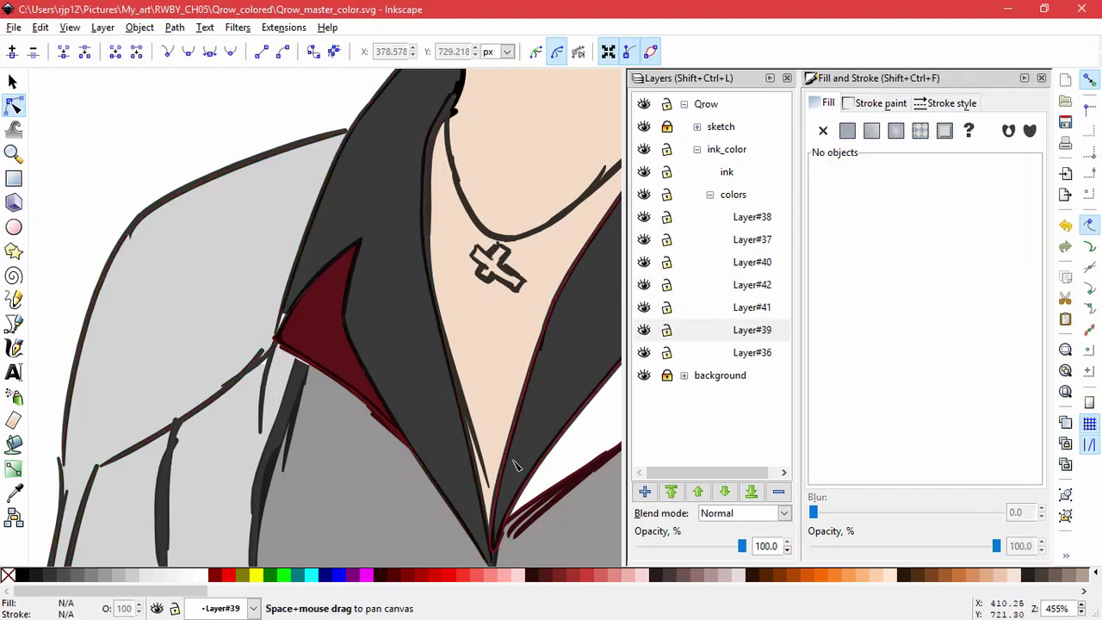
- Trace the shirt gap under the character's left lapel and the small sliver beside the collar's outer edge as closed dark red shapes
left_click_drag(603, 475, 315, 455)
left_click(13, 324)
left_click(215, 502)
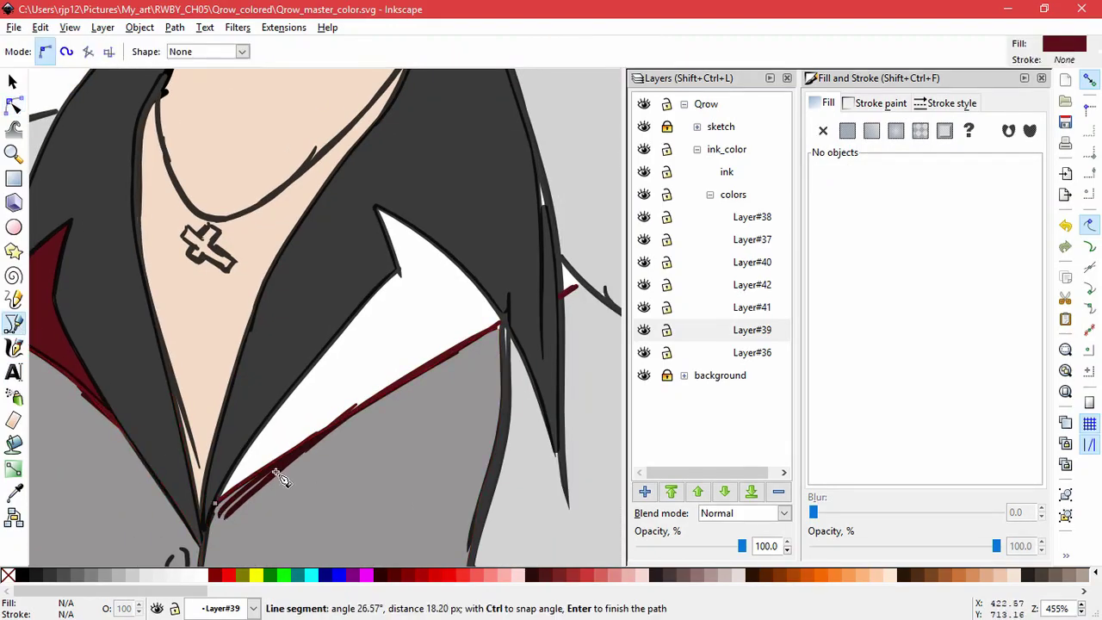
left_click(355, 412)
left_click(415, 376)
left_click(460, 347)
left_click(505, 321)
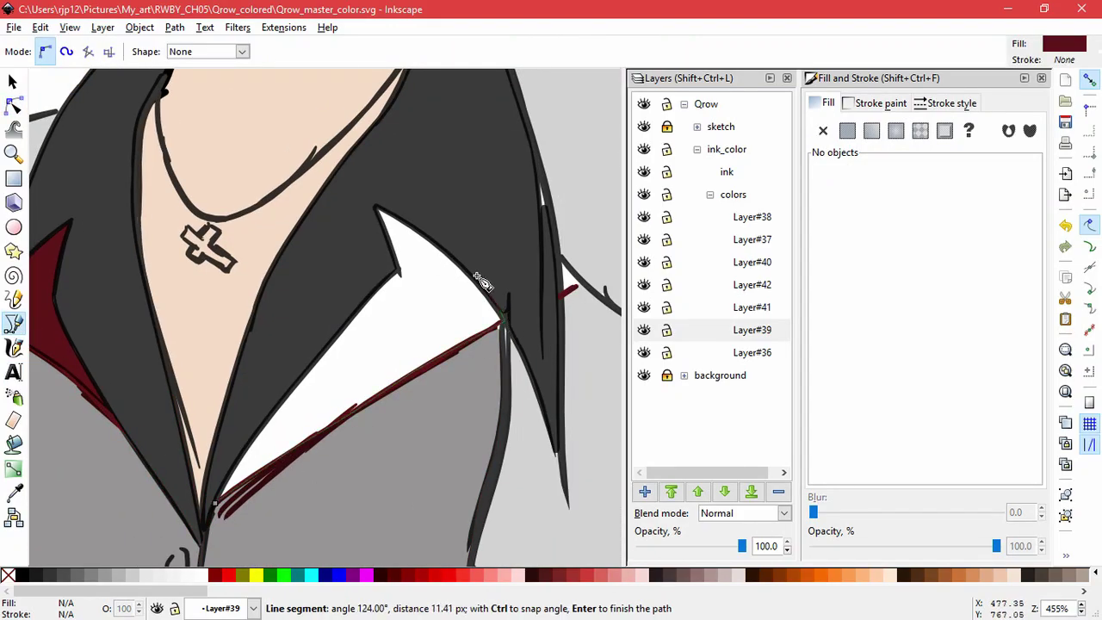
left_click(470, 273)
left_click(416, 228)
left_click(375, 207)
left_click(357, 312)
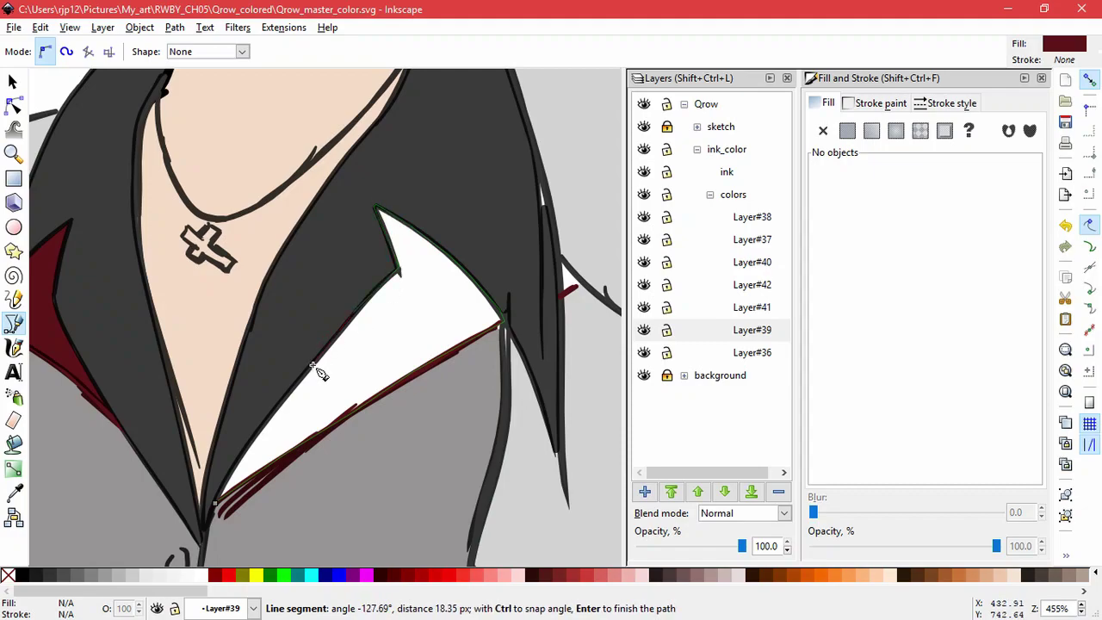
left_click(314, 366)
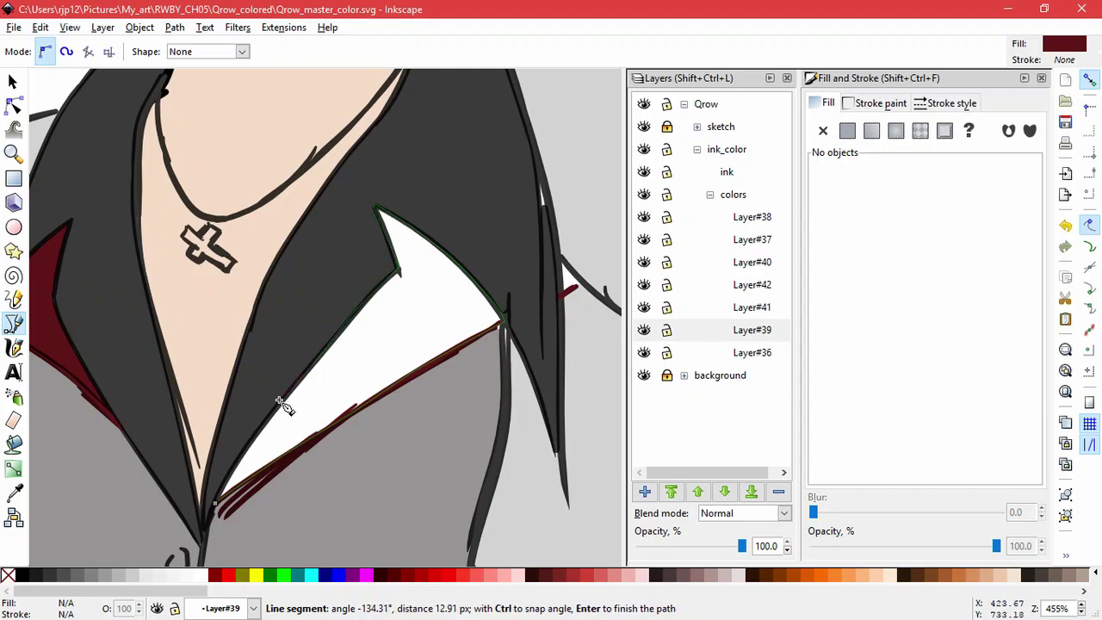
left_click(217, 498)
left_click(558, 254)
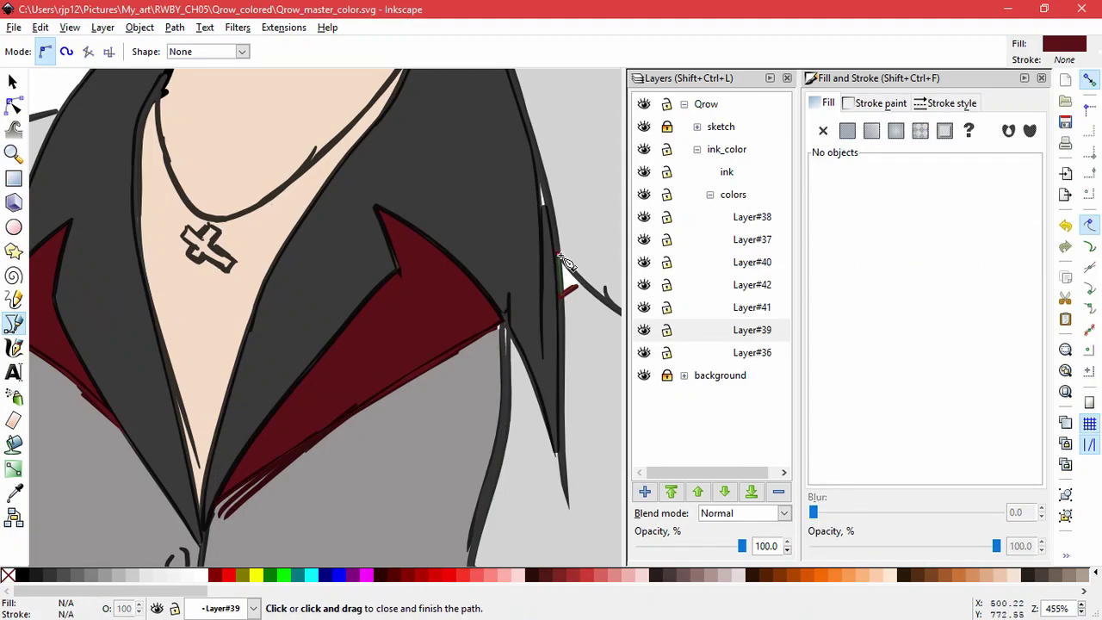
left_click(559, 256)
- Unlock and expand the sketch layer, check its cloths sublayer by hiding and showing it, and expand cloths
scroll(419, 308, "down", 4, "ctrl")
key("n")
left_click_drag(618, 495, 458, 271)
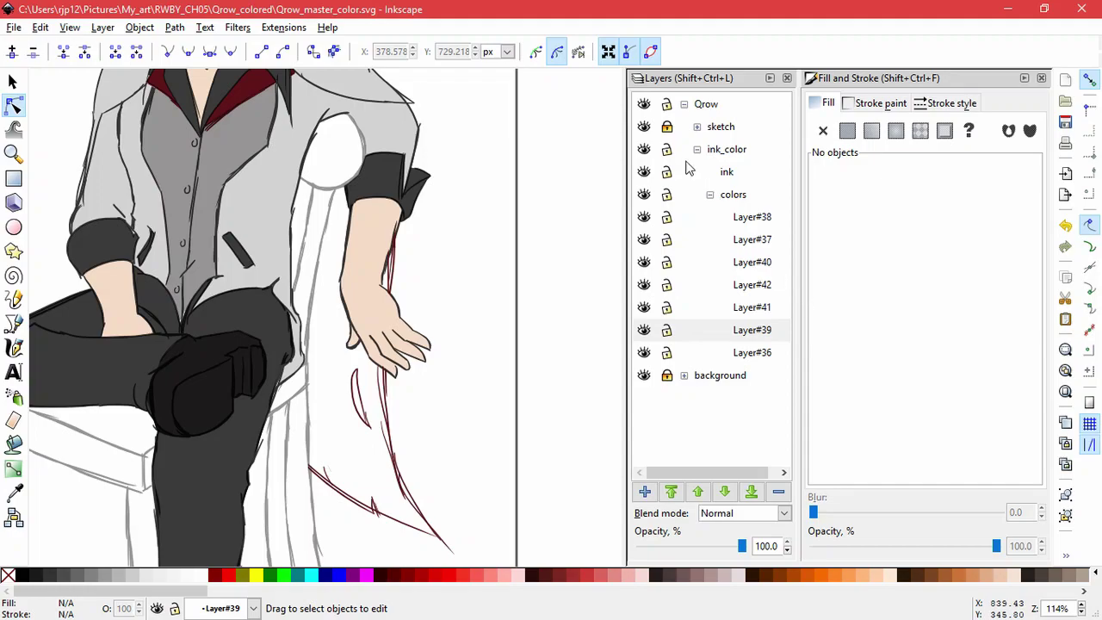
left_click(697, 126)
left_click(644, 171)
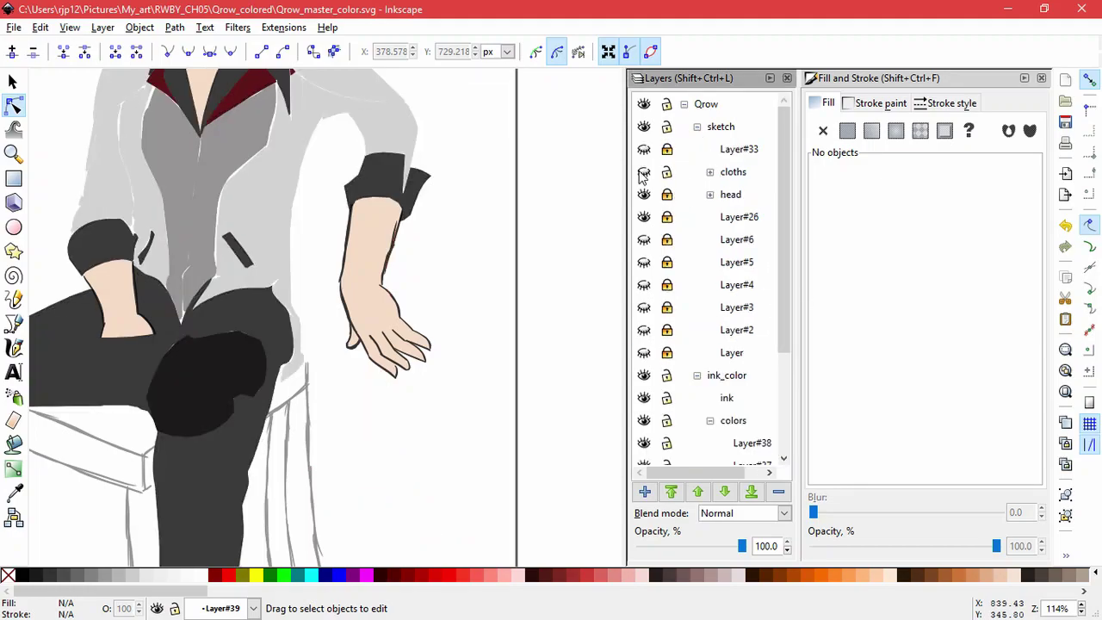
left_click(644, 172)
left_click(710, 172)
- Hide and show Layer#25, Layer#30 and Layer#26 to check which one holds the dark red cape lines
left_click(644, 240)
left_click(645, 241)
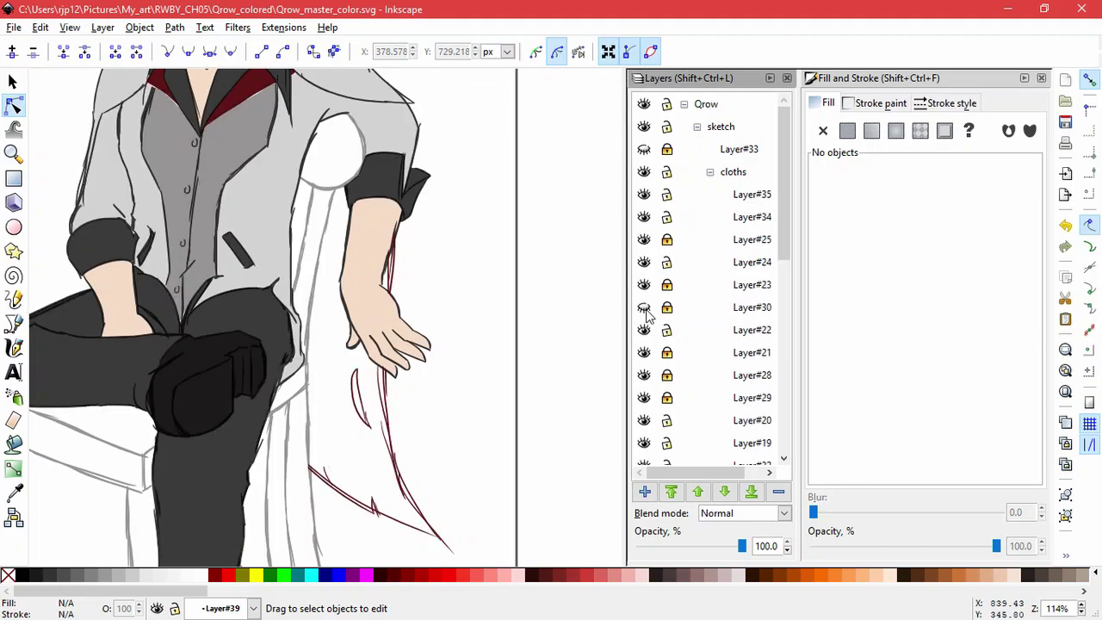
left_click(644, 307)
scroll(646, 387, "down", 4)
left_click(644, 342)
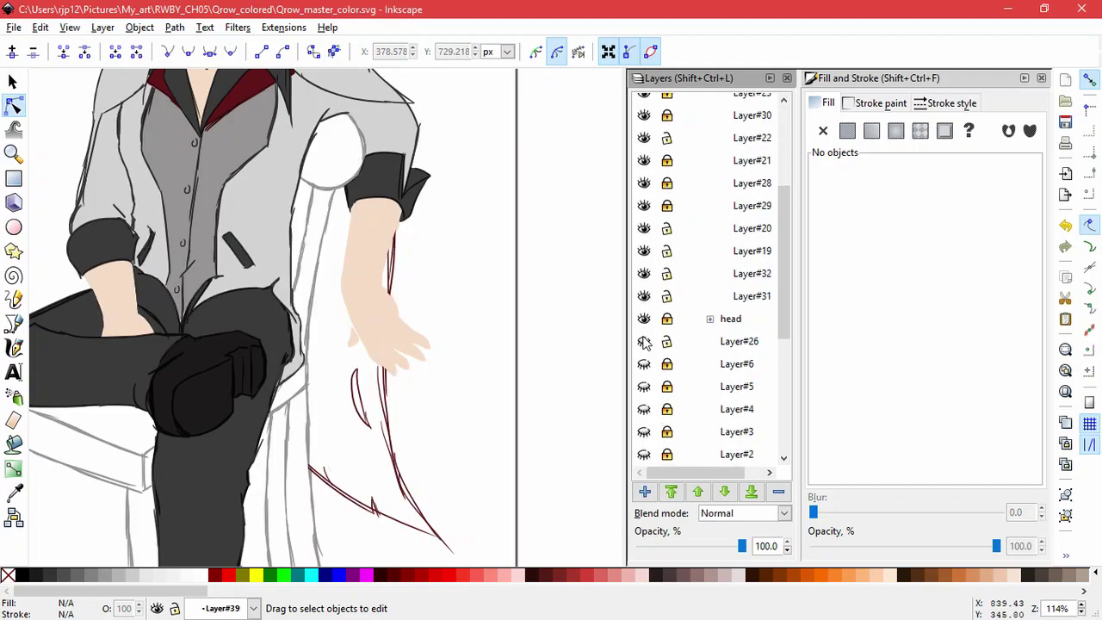
left_click(644, 342)
scroll(646, 345, "down", 5)
scroll(669, 272, "up", 10)
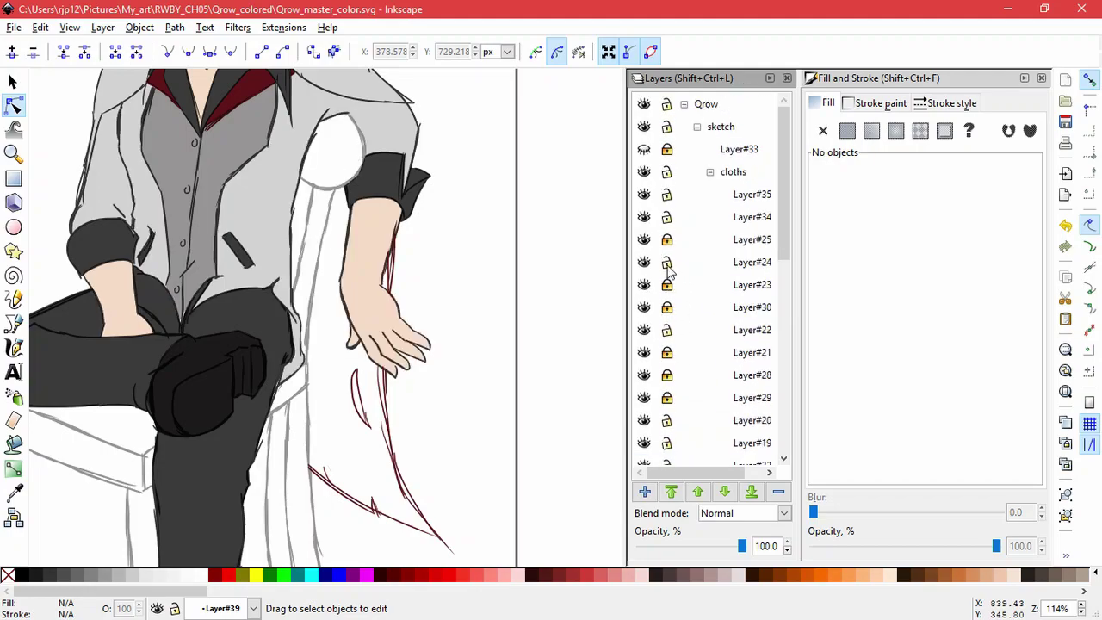
- Toggle the visibility of the cloths sublayers from Layer#24 down to Layer#19, then of Layer#26, to look for the cape lines
left_click(647, 265)
left_click(647, 264)
left_click(647, 330)
left_click(646, 330)
left_click(646, 354)
left_click(646, 354)
left_click(646, 376)
left_click(646, 376)
left_click(645, 399)
left_click(645, 399)
left_click(645, 421)
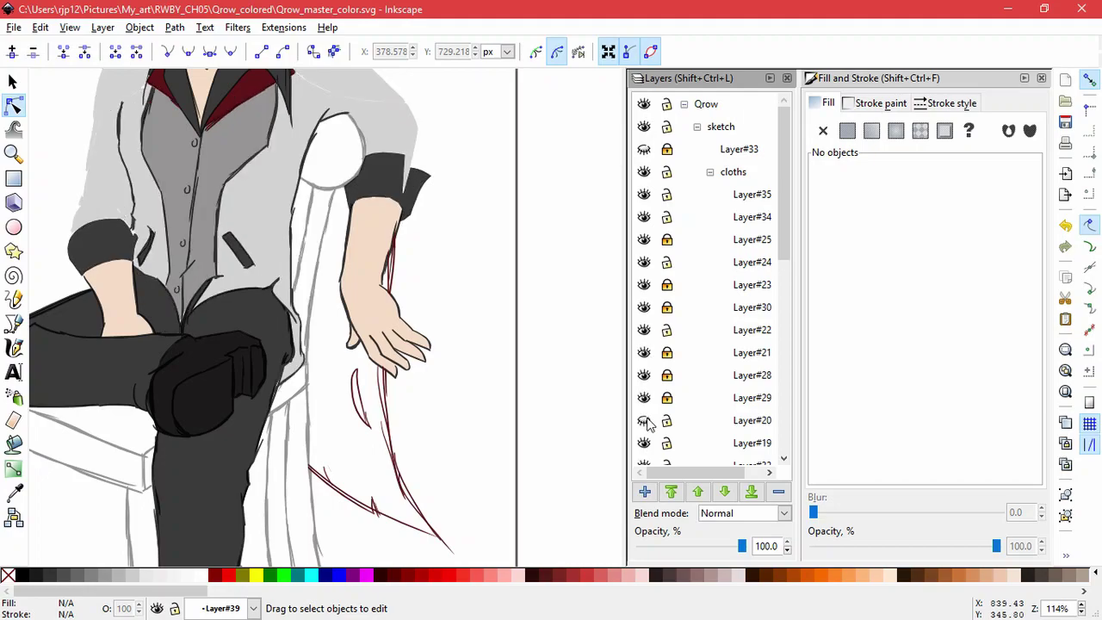
left_click(646, 421)
left_click(647, 444)
left_click(647, 444)
scroll(647, 422, "down", 3)
left_click(644, 394)
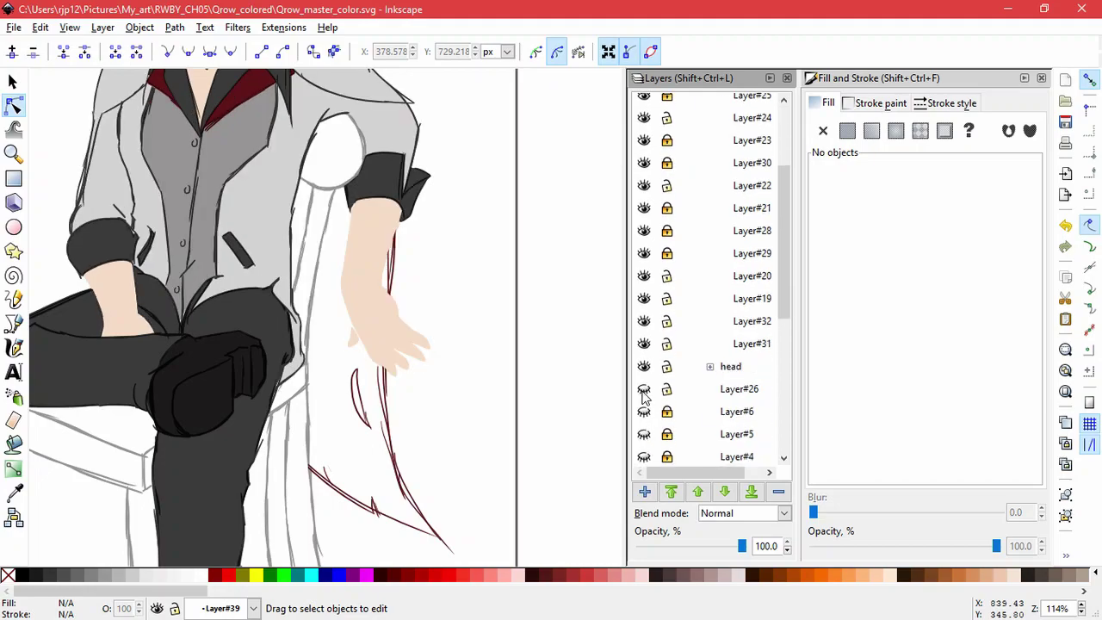
left_click(644, 393)
- Select a cape stroke below the hand and toggle Layer#31 off and on to check that it holds the cape lines
left_click(387, 422)
left_click(644, 344)
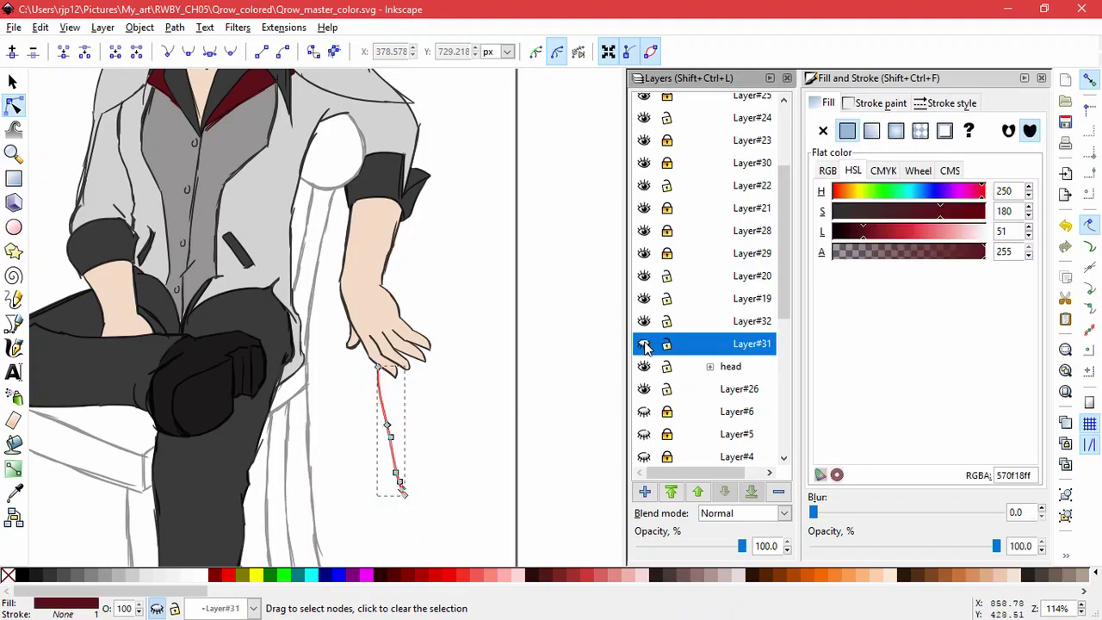
left_click(644, 343)
- Try moving and scaling the cape's lower edge stroke with the Selector tool, and deselect it
left_click(344, 484)
key("s")
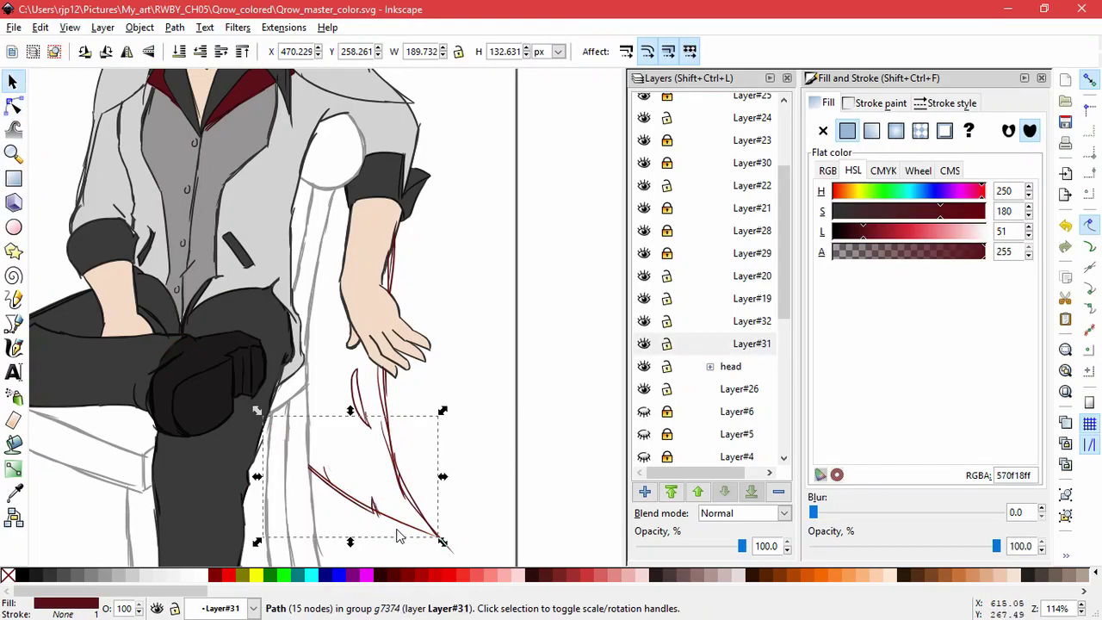
scroll(393, 530, "up", 1)
key("space")
mouse_move(394, 529)
left_mouse_down()
mouse_move(376, 474)
mouse_move(393, 494)
mouse_move(418, 497)
mouse_move(405, 492)
left_mouse_up()
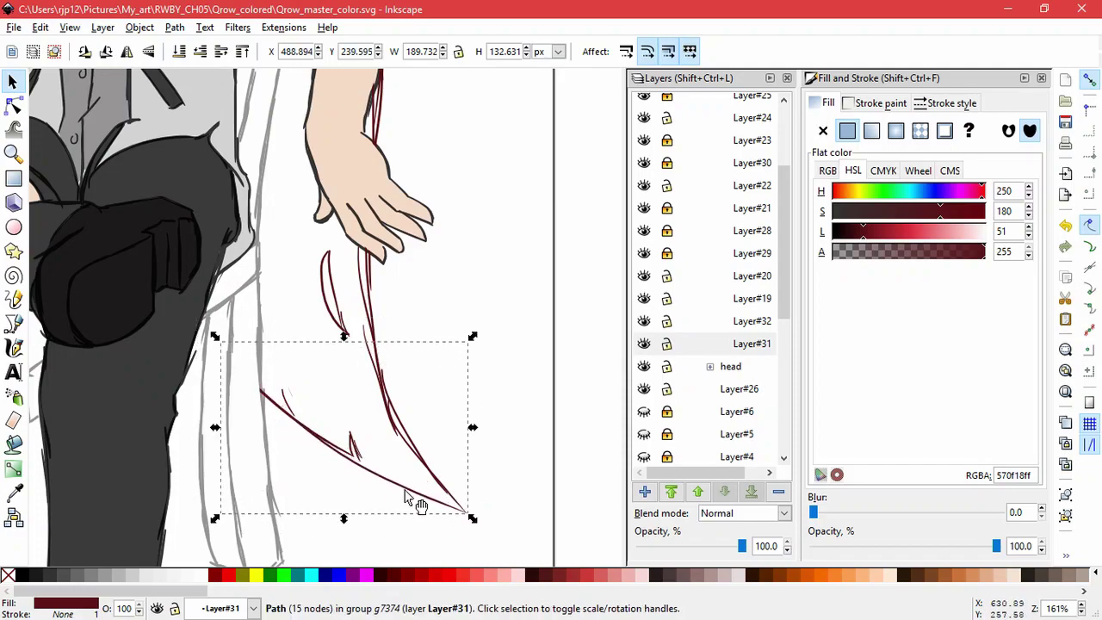
mouse_move(215, 337)
left_mouse_down()
mouse_move(348, 418)
mouse_move(369, 480)
mouse_move(360, 463)
left_mouse_up()
left_click(526, 491)
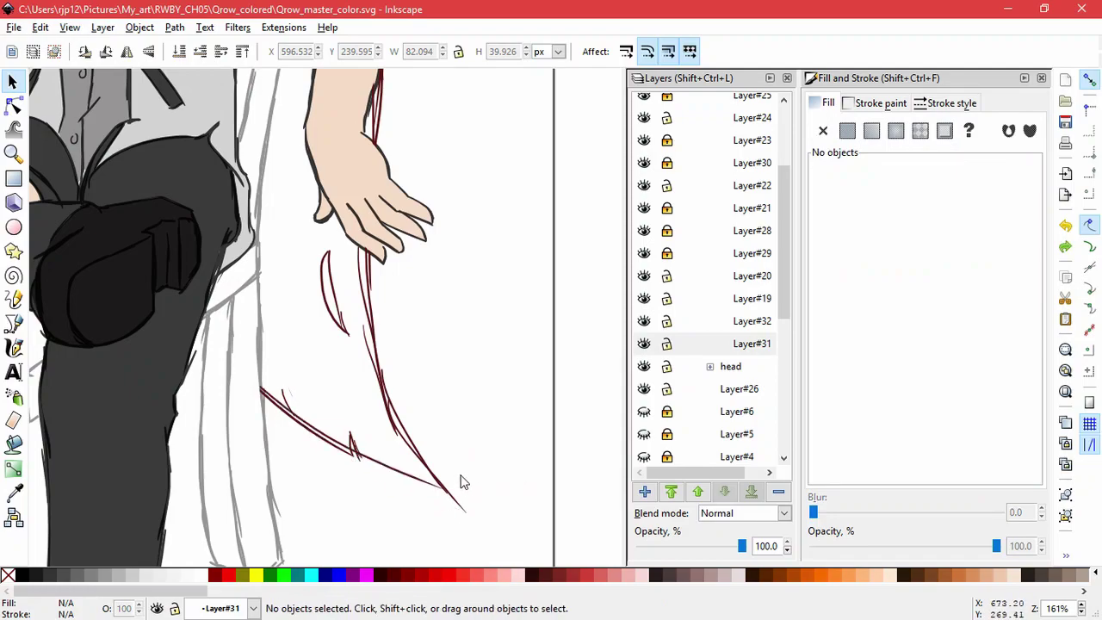
- Ungroup the masked cape strokes on Layer#31 and delete two overlapping strokes along the cape's outer edge near its tip
left_click(387, 415)
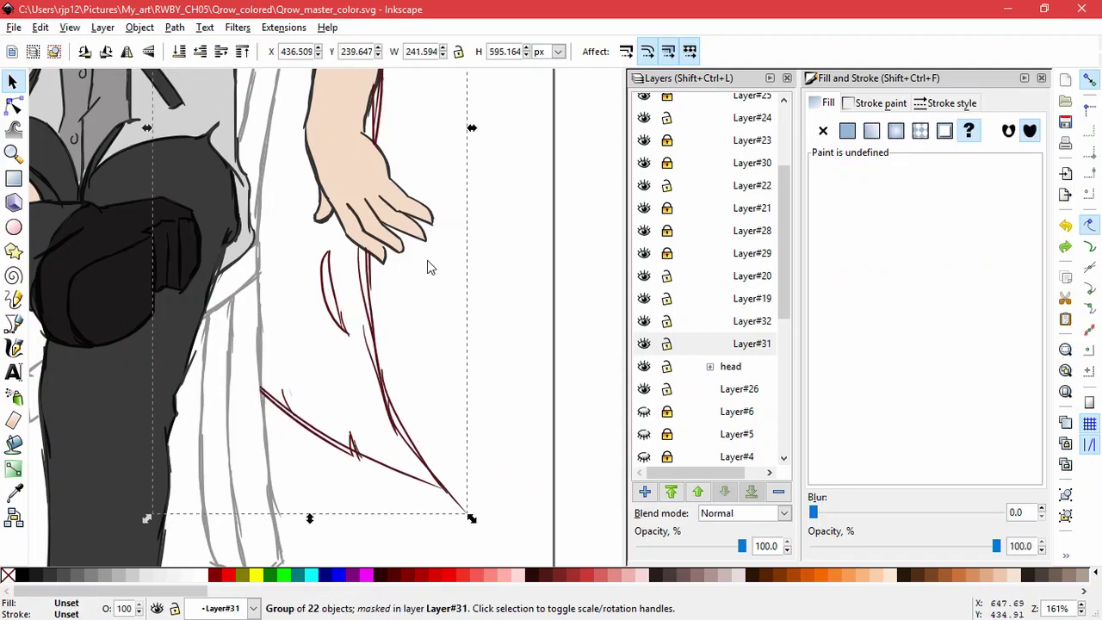
left_click(139, 28)
left_click(151, 110)
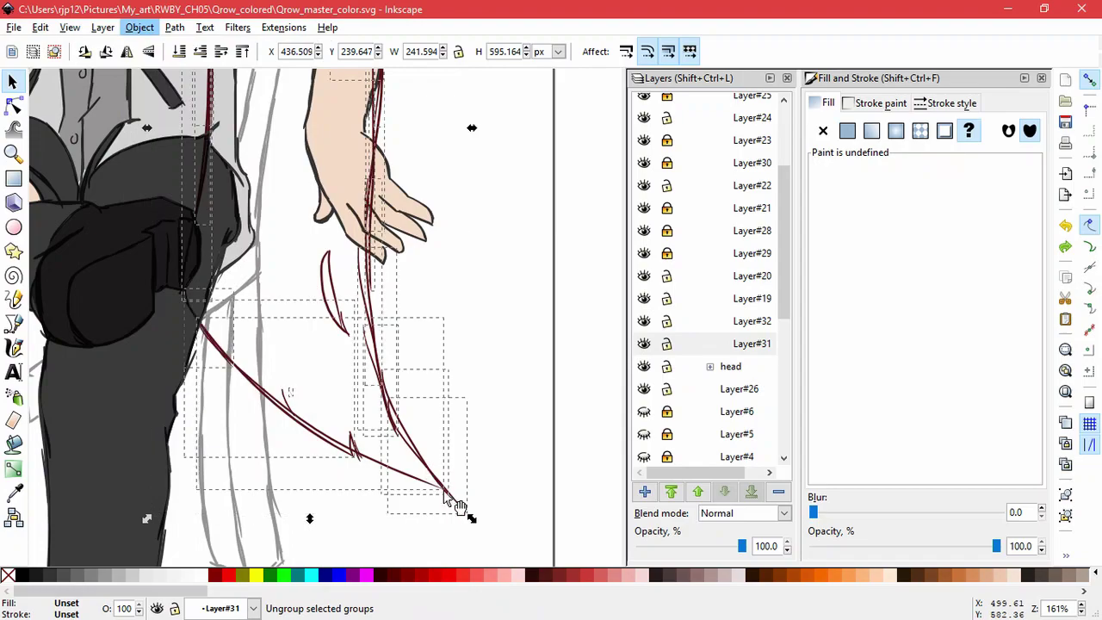
left_click(418, 489)
left_click(469, 420)
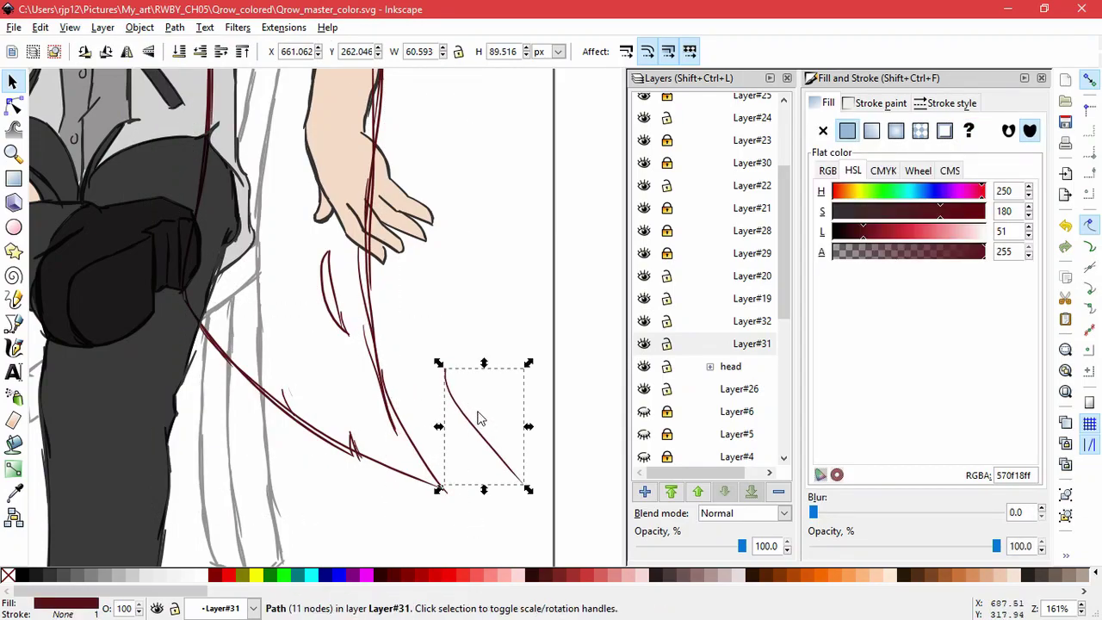
key("Delete")
left_click_drag(375, 360, 465, 368)
key("Delete")
- Pull out and delete the surplus cape strokes below the hand, near the lower edge and beside the small curved fold
left_click_drag(354, 296, 349, 298)
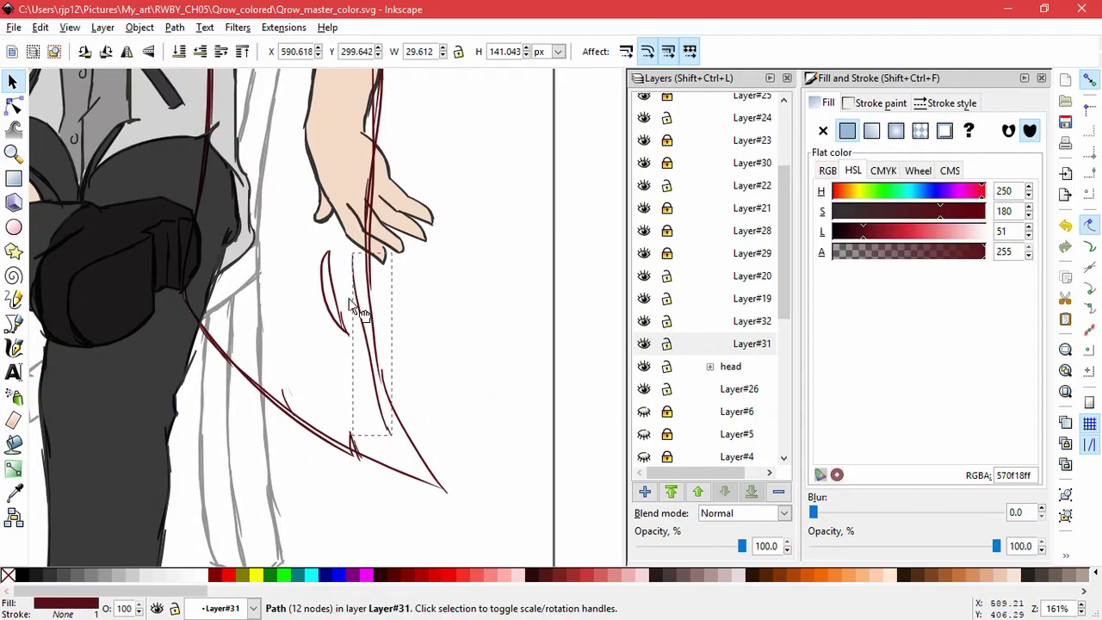
left_click(388, 382)
scroll(394, 387, "up", 3, "ctrl")
left_click(400, 393)
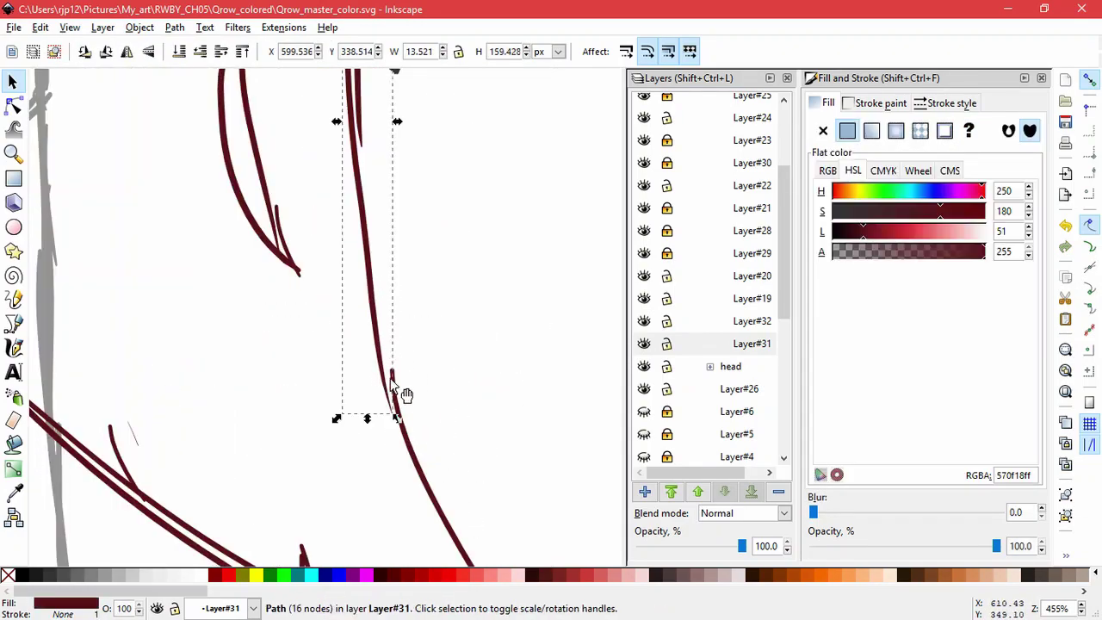
left_click(128, 437)
key("Delete")
scroll(241, 458, "down", 3, "ctrl")
scroll(251, 374, "up", 3, "ctrl")
left_click_drag(265, 395, 289, 373)
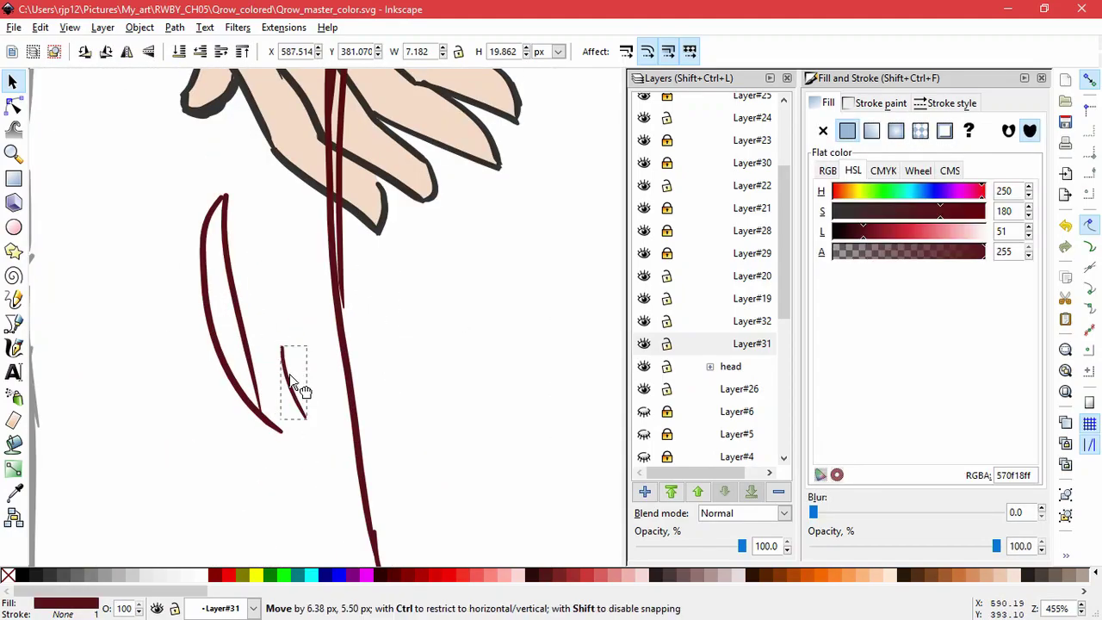
left_click(381, 382)
scroll(385, 377, "down", 3)
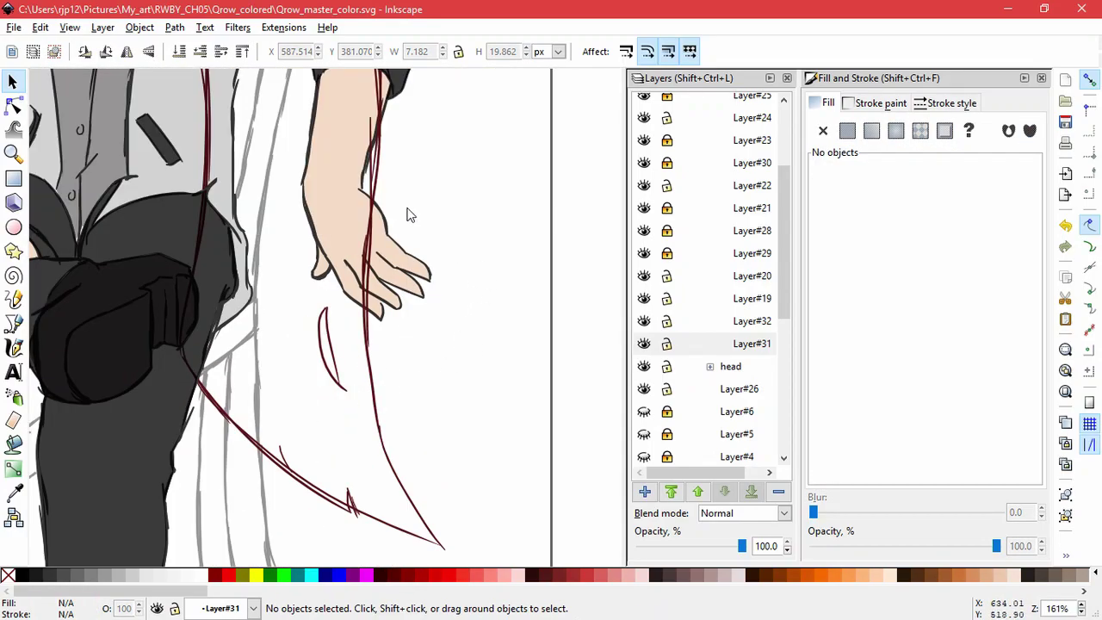
- Try moving a long cape stroke away from the hand, then undo back through the stroke deletions and the ungrouping
left_click_drag(409, 215, 428, 293)
left_click(469, 320)
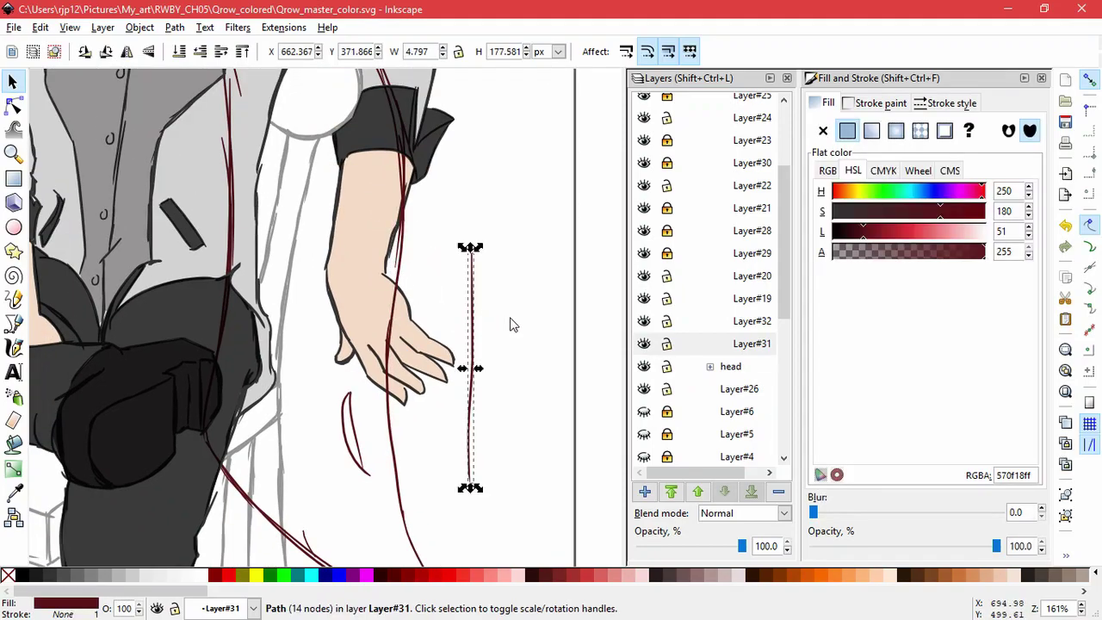
key("ctrl+z")
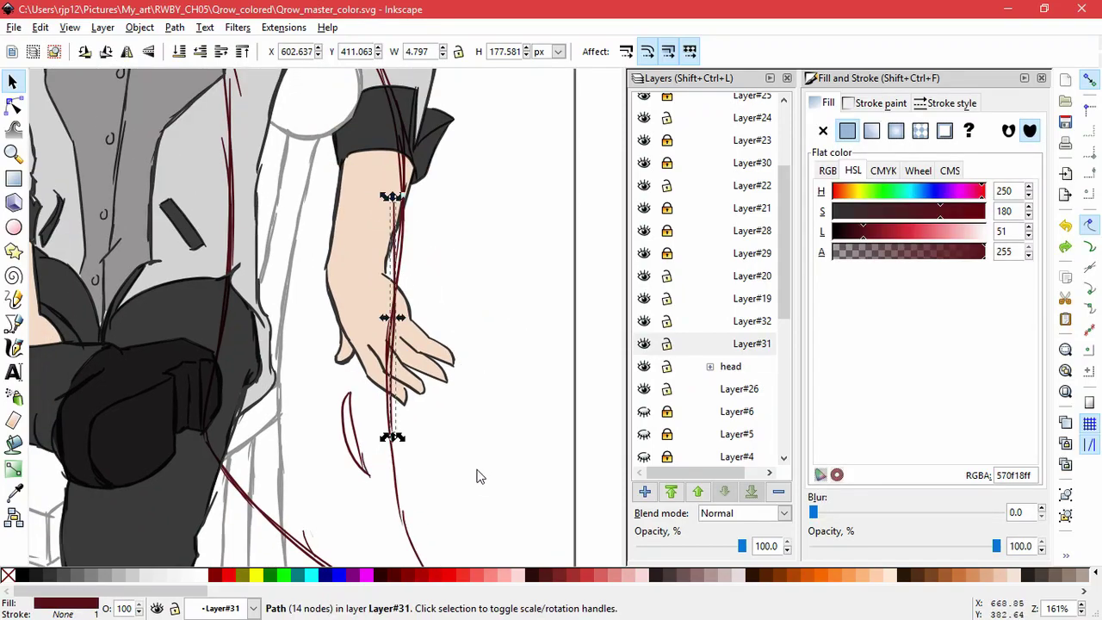
left_click(479, 476)
left_click_drag(480, 476, 457, 375)
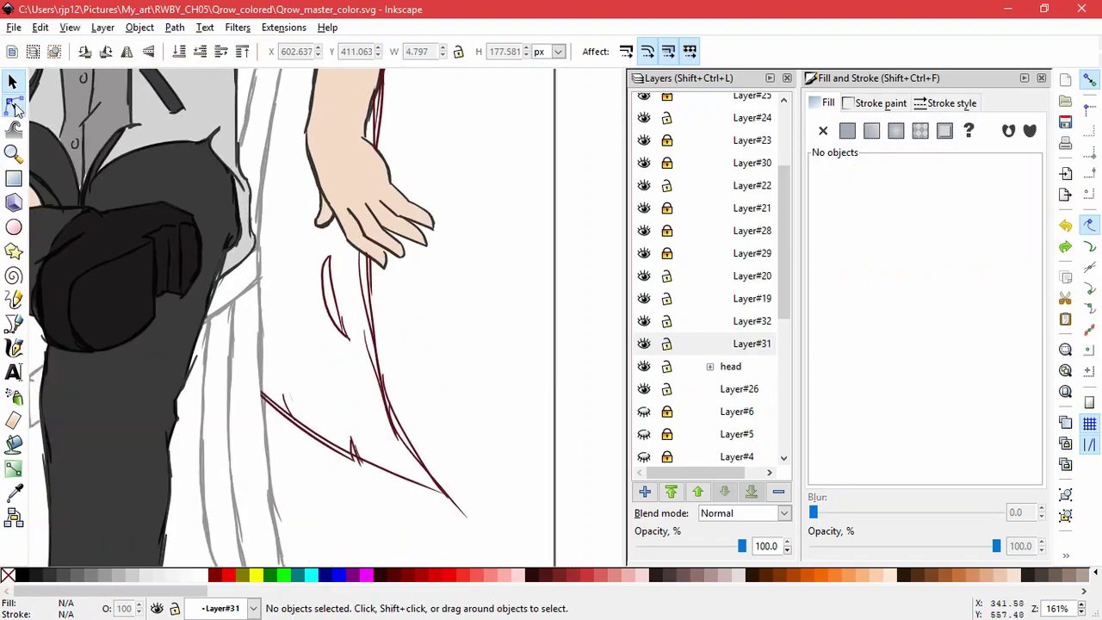
- Delete the overlapping cape stroke along the outer edge and the surplus stroke at the small curved fold's lower end
left_click(15, 104)
left_click(378, 376)
left_click(13, 83)
key("Delete")
left_click(14, 106)
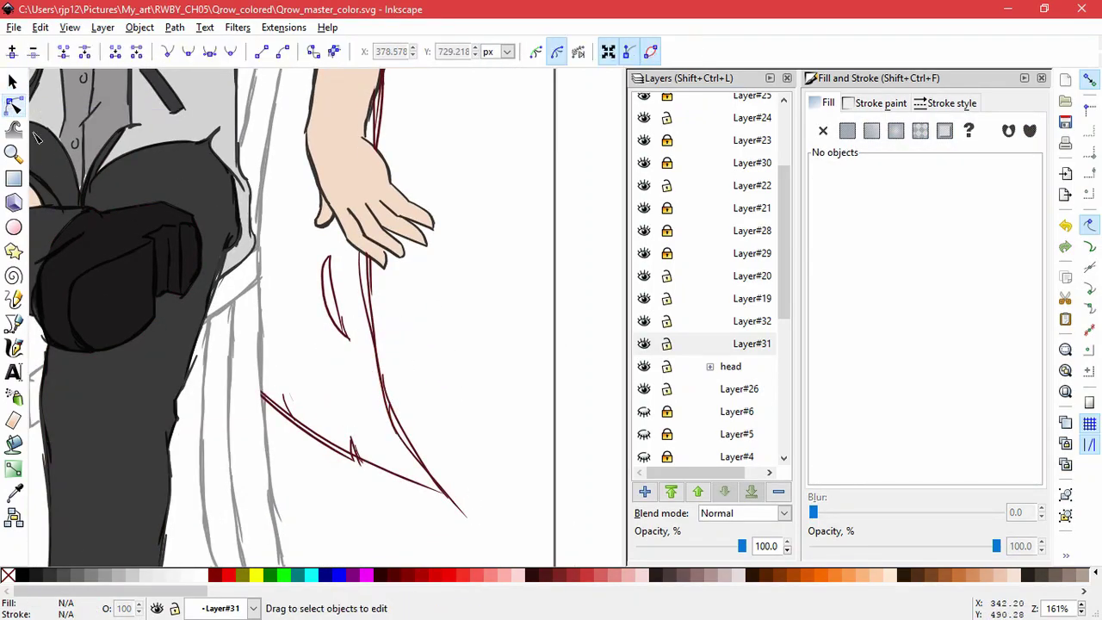
left_click(348, 335)
left_click(13, 82)
key("Delete")
- Delete the surplus long cape stroke below the hand and the overlapping stroke near the cape's tip
left_click(14, 105)
left_click(369, 315)
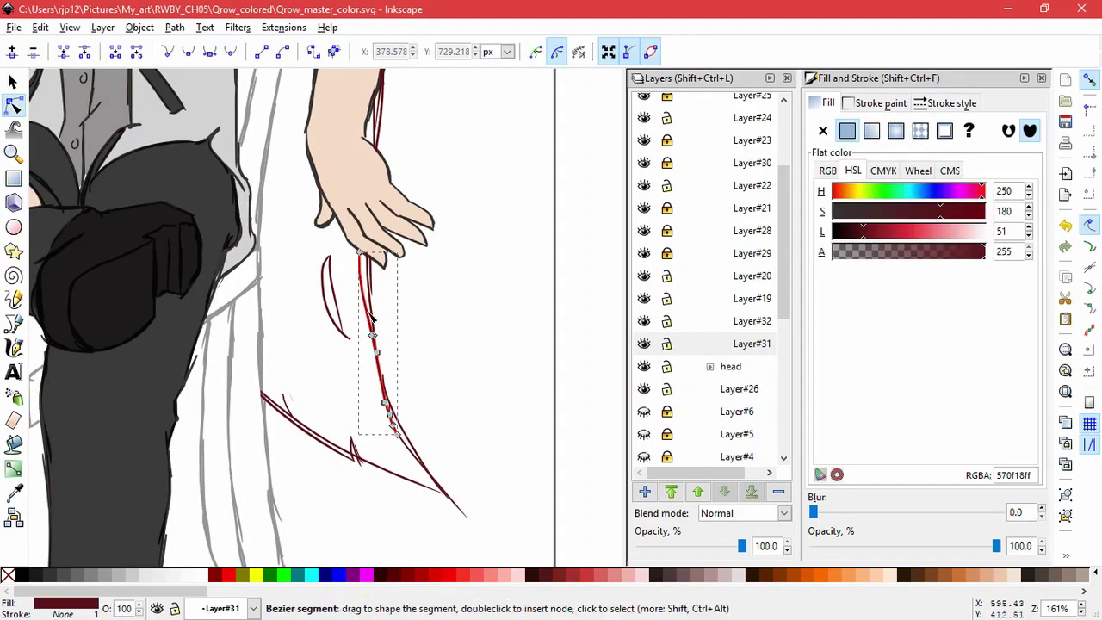
key("s")
key("Escape")
left_click(12, 106)
left_click(395, 424)
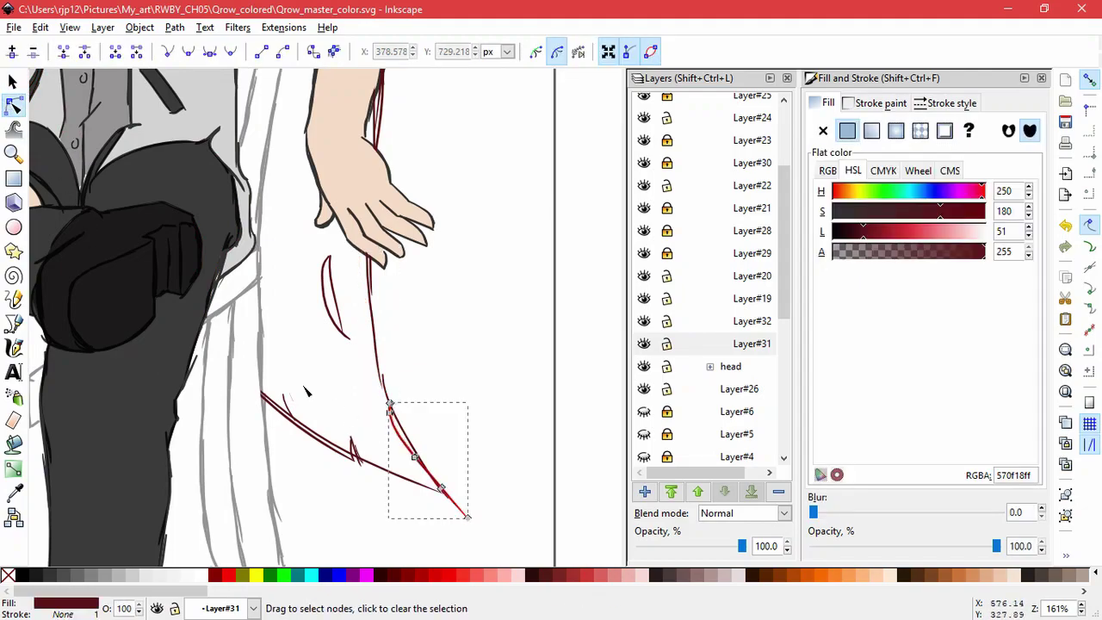
left_click(13, 83)
key("Delete")
- Move the remaining outer edge stroke near the cape's tip so it meets the end of the stroke above it
left_click(13, 105)
left_click(392, 412)
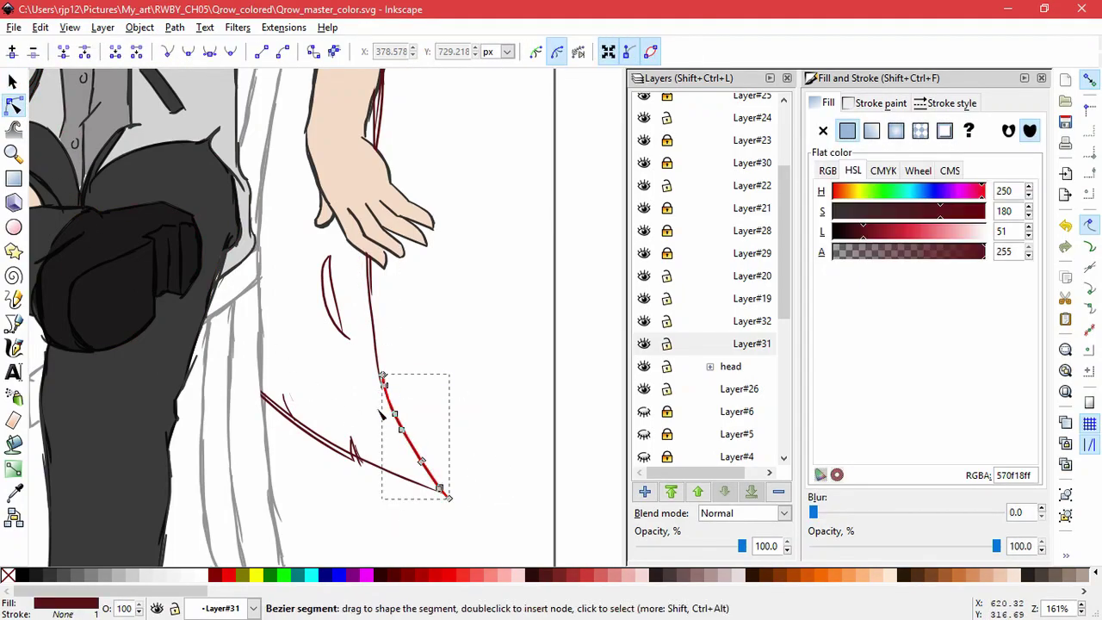
left_click(13, 82)
scroll(338, 388, "up", 2)
left_click_drag(418, 352, 407, 334)
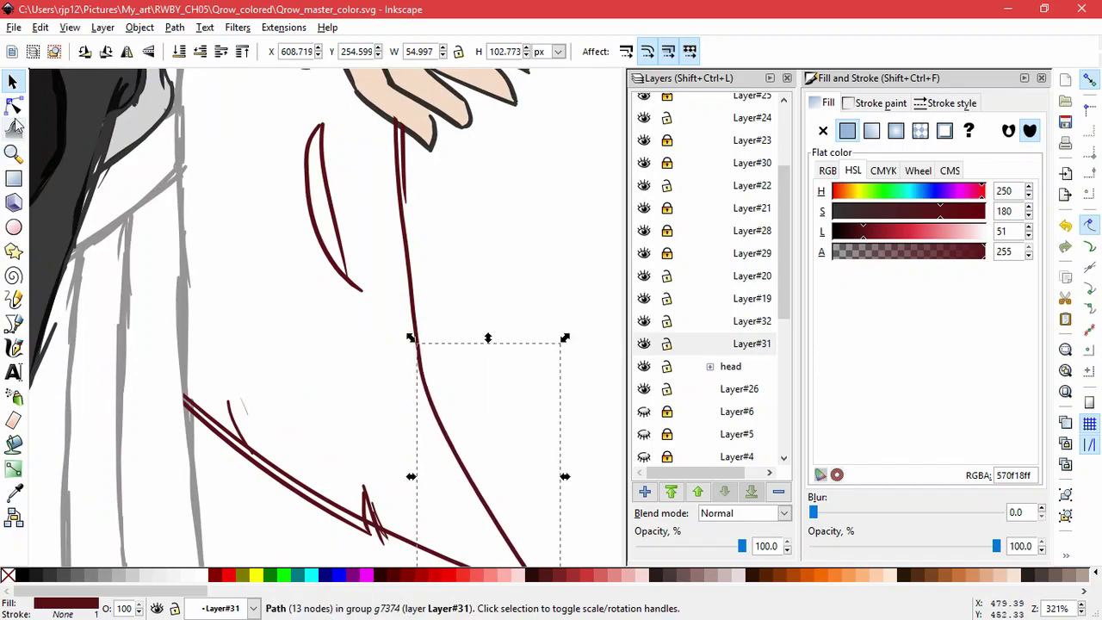
- Delete the cape stroke that runs behind the wrist and overlaps the outer edge line below the hand
left_click(13, 106)
left_click(403, 172)
scroll(408, 157, "down", 3)
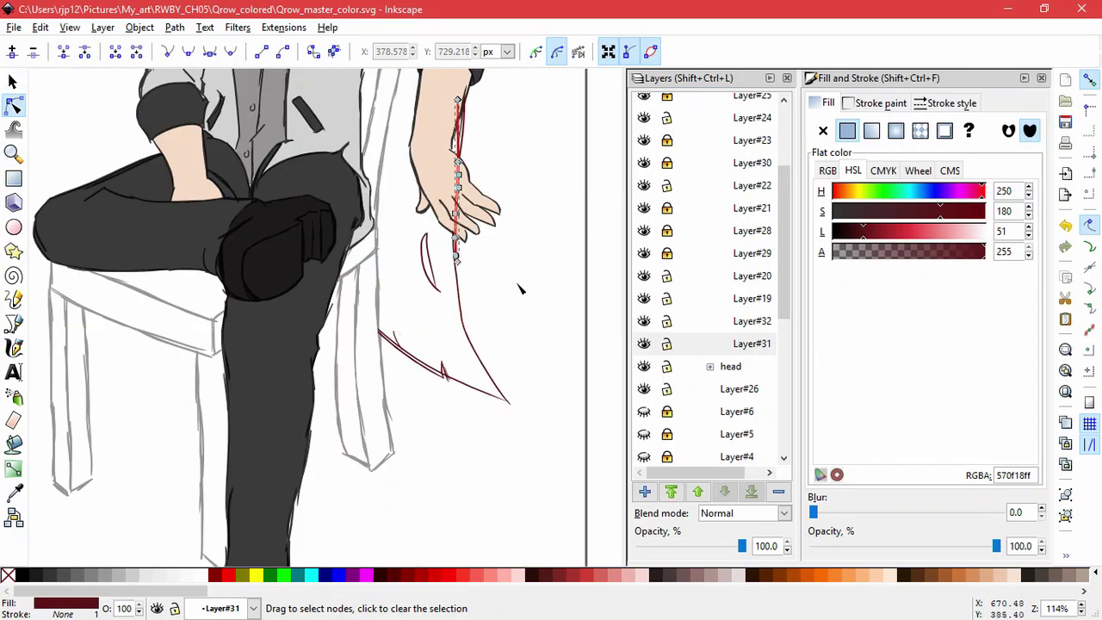
key("s")
key("Escape")
- Select all nodes of the short stray cape stroke beside the forearm
left_click(425, 231)
scroll(456, 306, "up", 4)
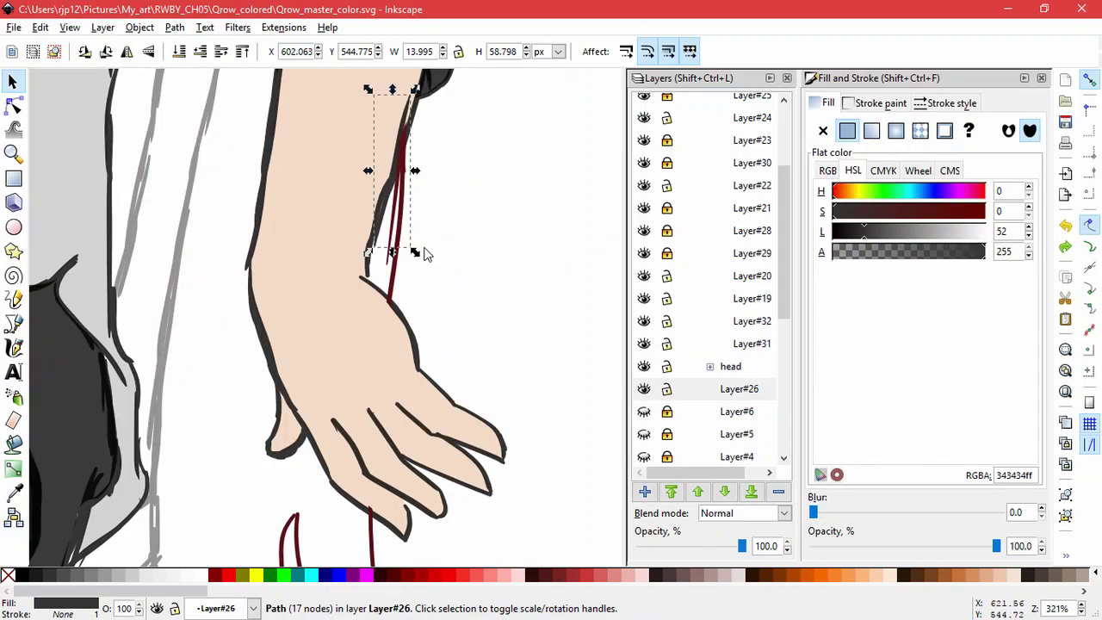
key("n")
left_click(371, 304)
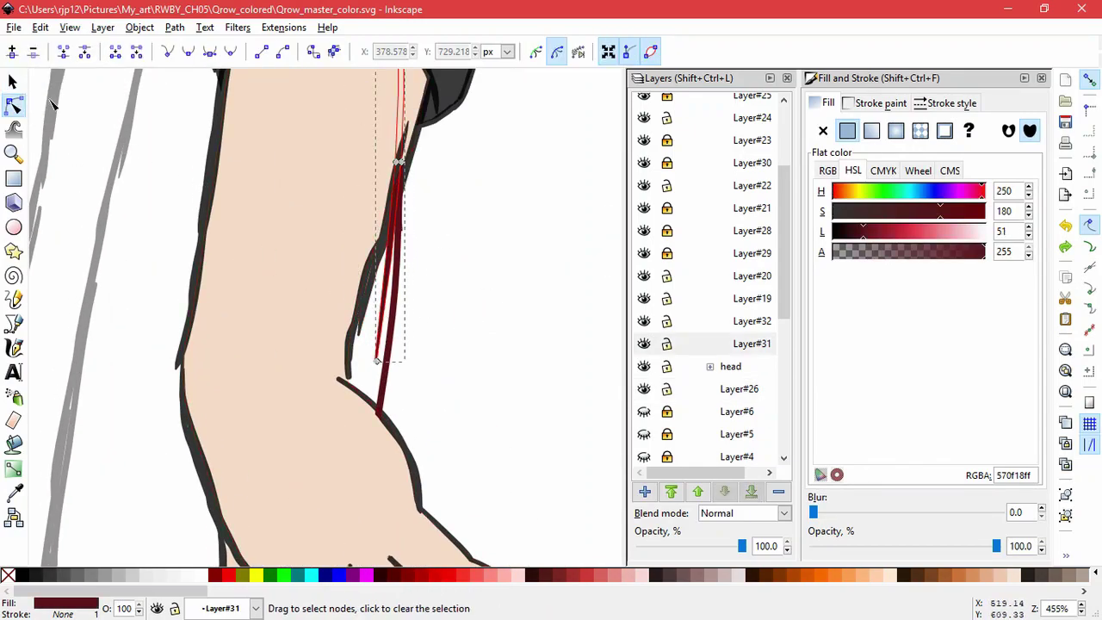
key("s")
left_click(389, 357, "shift")
key("n")
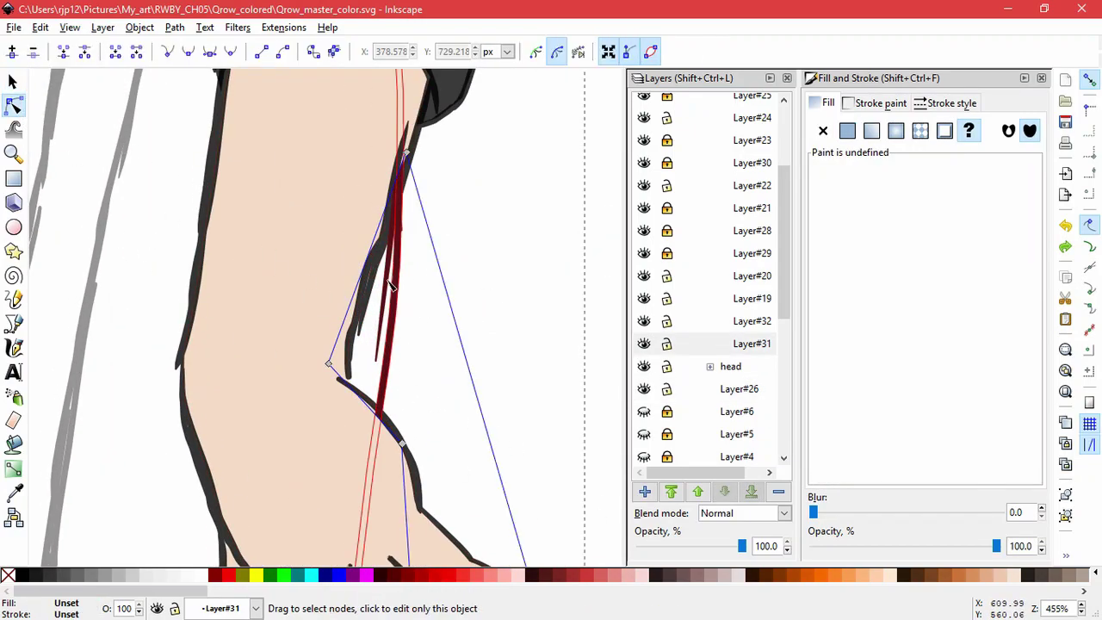
left_click(389, 282)
left_click(377, 360)
left_click(370, 327)
left_click(370, 325)
left_click(381, 310)
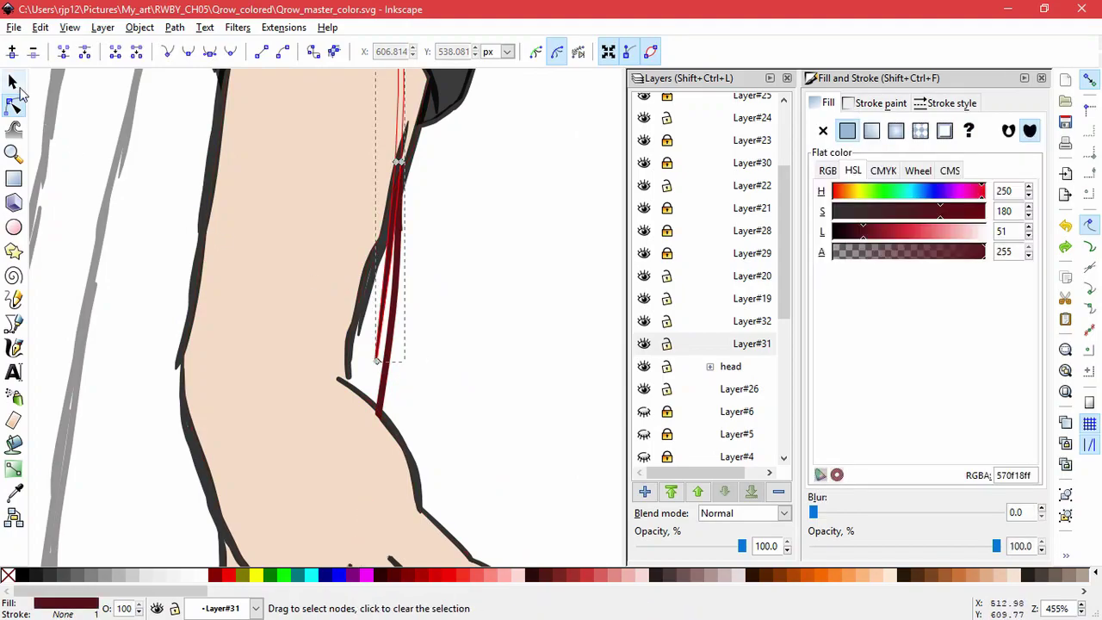
left_click(14, 83)
left_click(392, 295)
key("n")
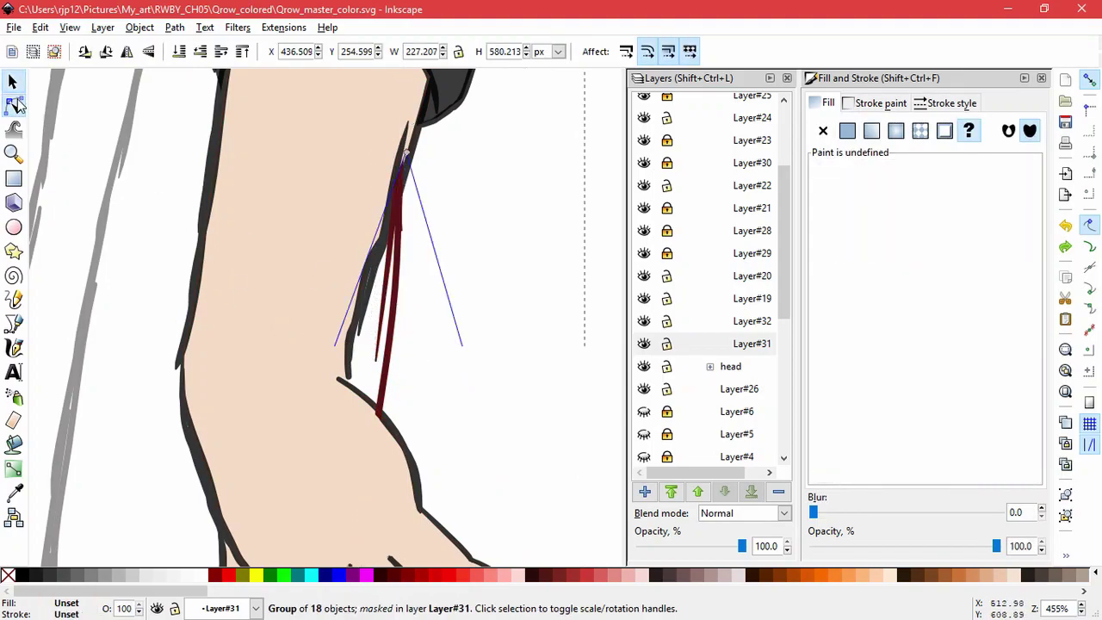
key("ctrl+a")
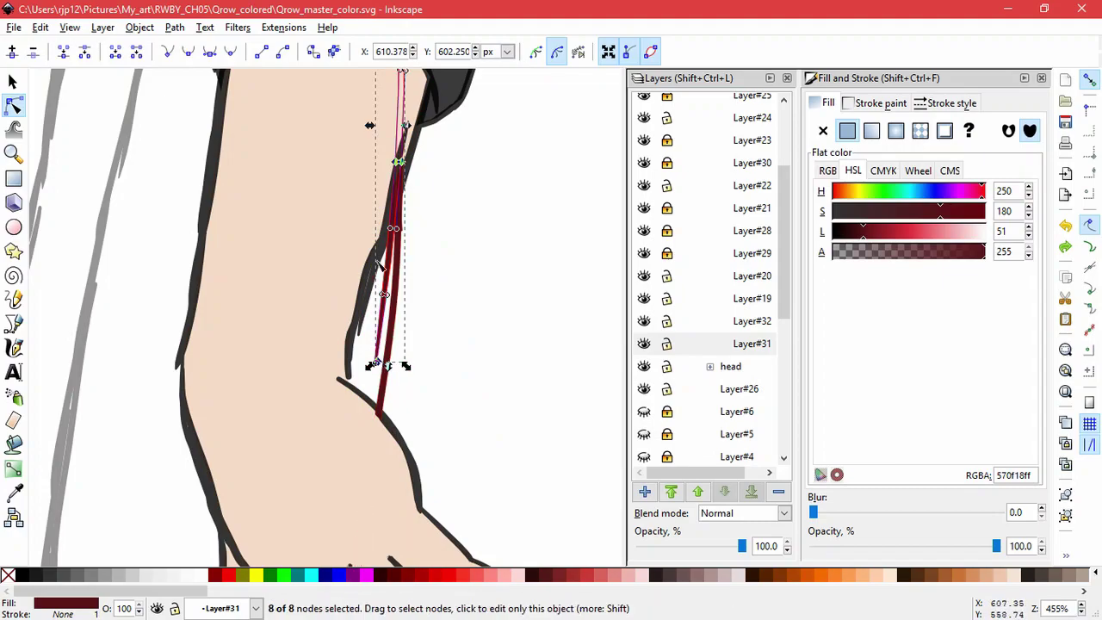
- Try transforming the short forearm-side stroke with its node handles, and undo the changes
left_click_drag(388, 367, 399, 372)
key("ctrl+z")
left_click(377, 362, "shift")
key("ctrl+z")
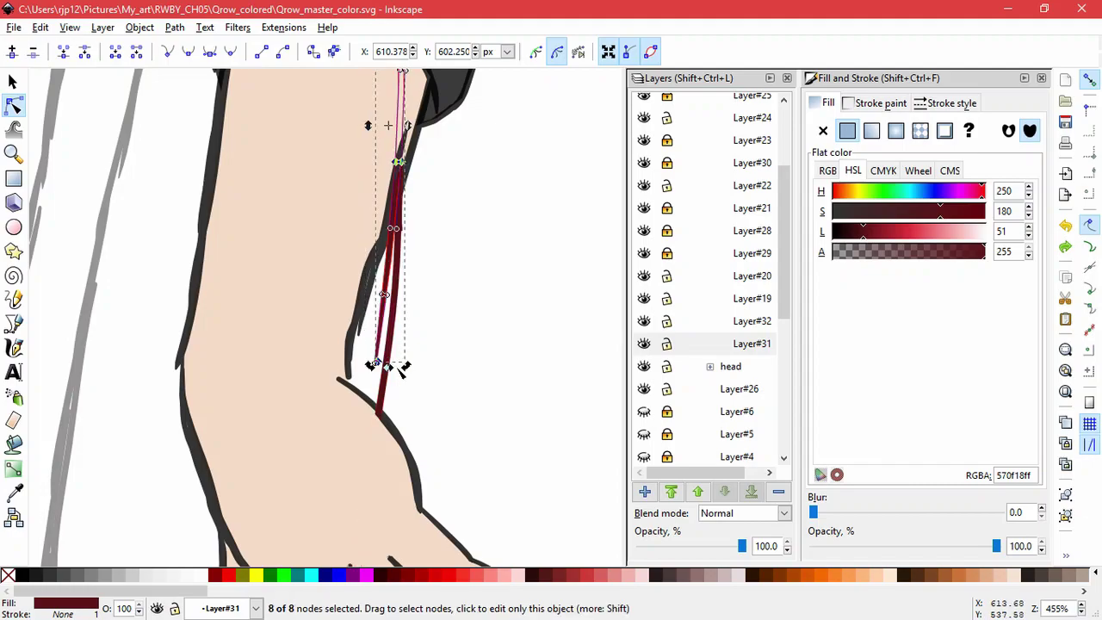
- Skew and shift the short stroke's nodes so it lies over the long cape line beside the forearm, and deselect it
left_click_drag(388, 366, 400, 372)
left_click_drag(440, 366, 318, 370)
left_click_drag(393, 368, 405, 370)
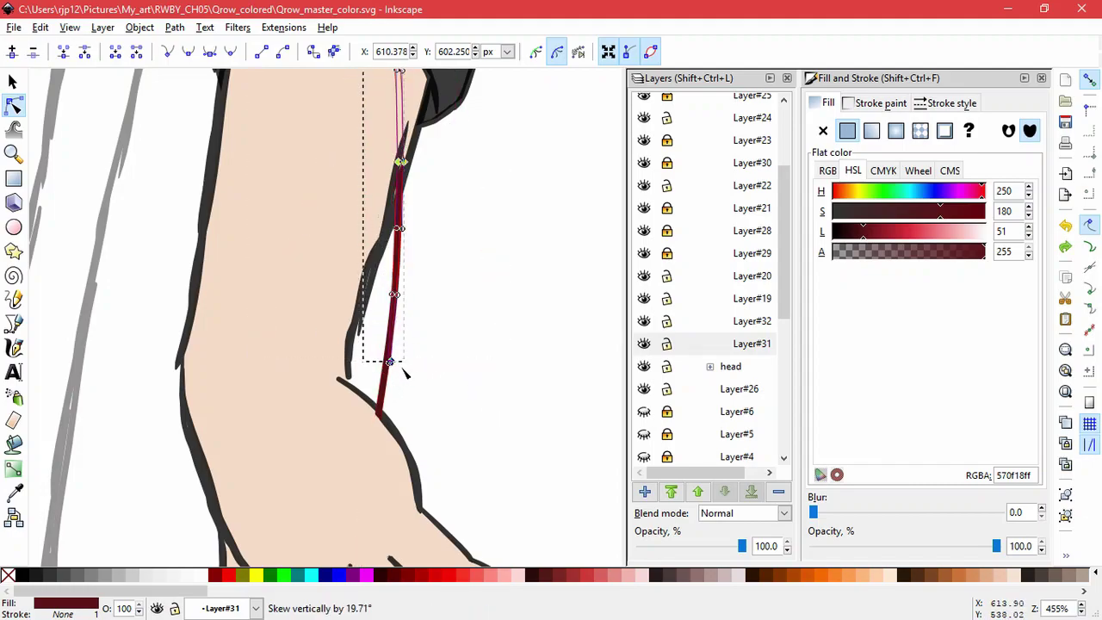
left_click(517, 373)
left_click(516, 373)
scroll(497, 397, "down", 4)
scroll(497, 379, "down", 2)
scroll(495, 362, "right", 1)
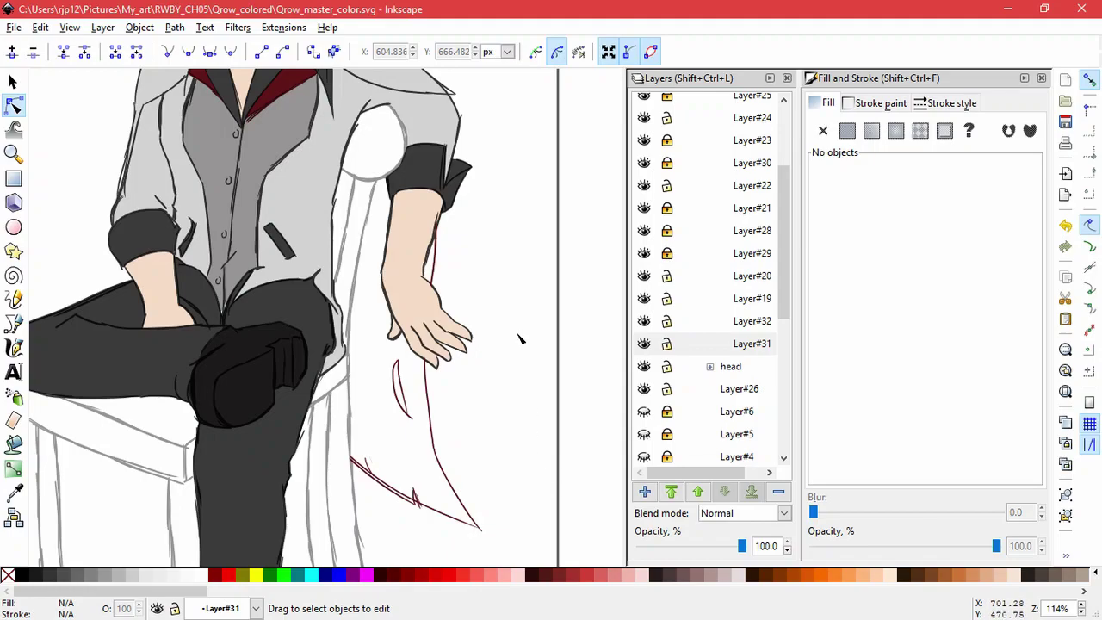
- Check the colour layers by selecting the collar and vest shapes and toggling the visibility of Layer#36 and Layer#39
scroll(518, 334, "down", 2)
left_click_drag(524, 305, 452, 327)
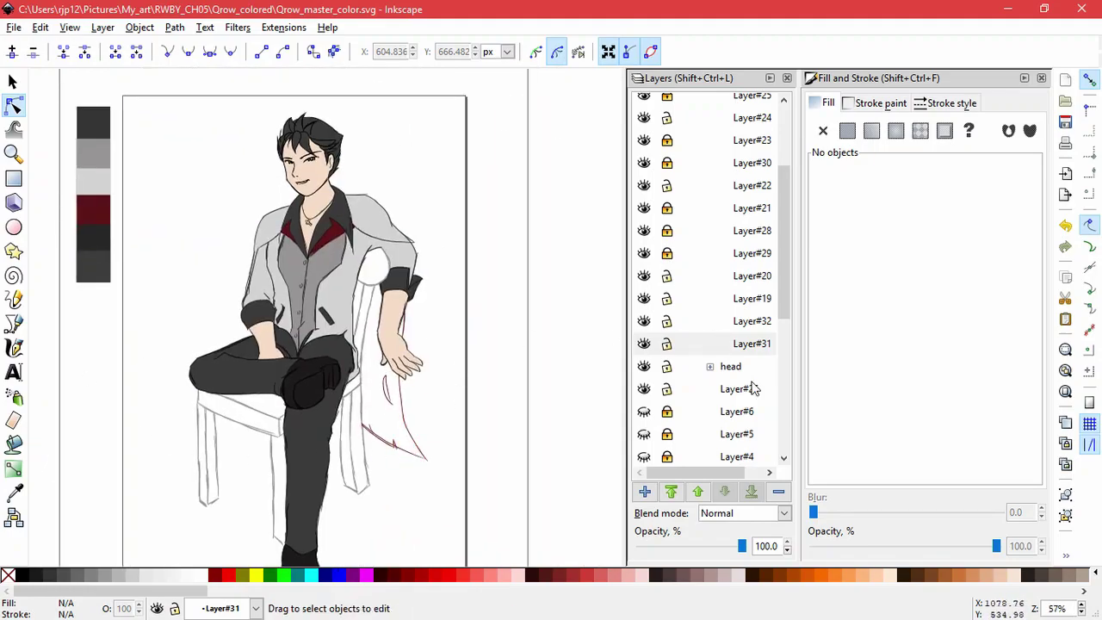
scroll(752, 383, "down", 5)
left_click(645, 432)
left_click(645, 432)
left_click(723, 432)
left_click(647, 492)
key("Return")
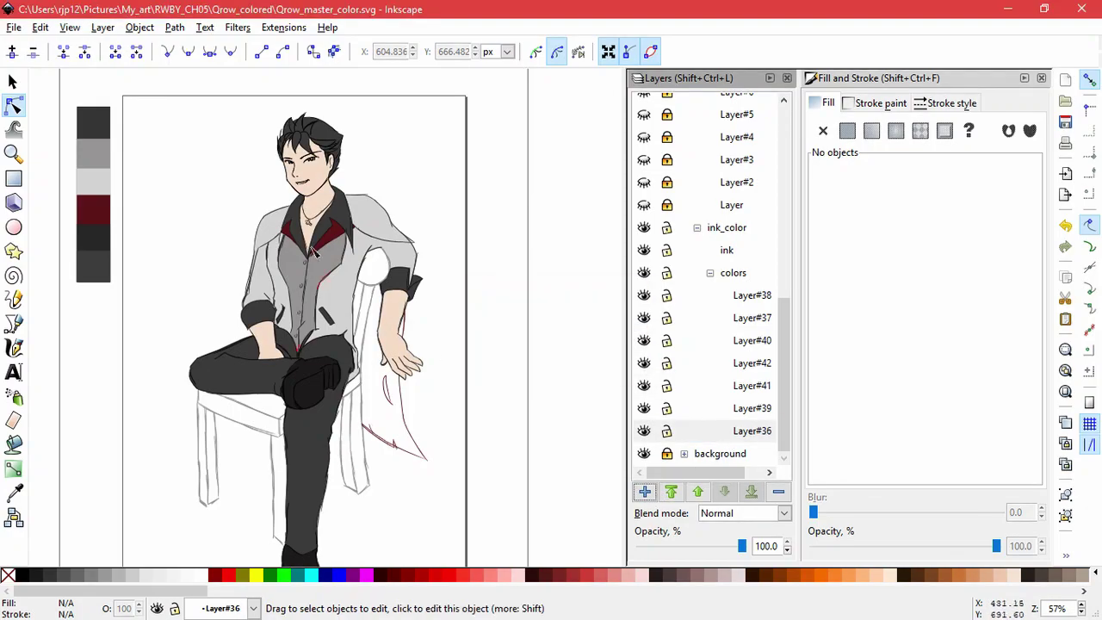
left_click(341, 234)
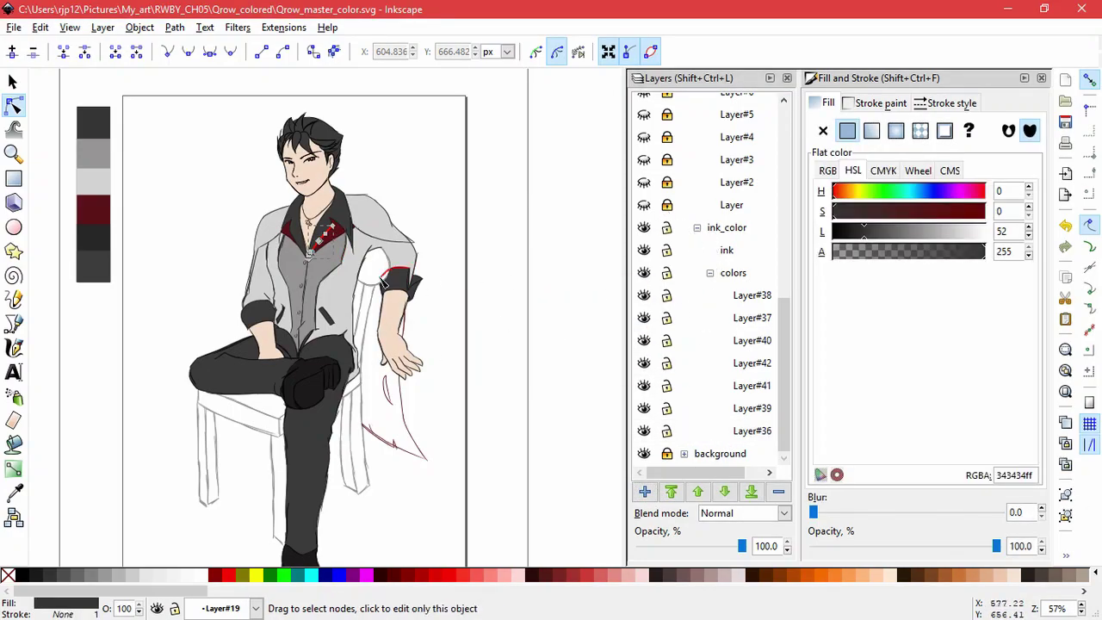
left_click(699, 343)
left_click(644, 410)
left_click(644, 410)
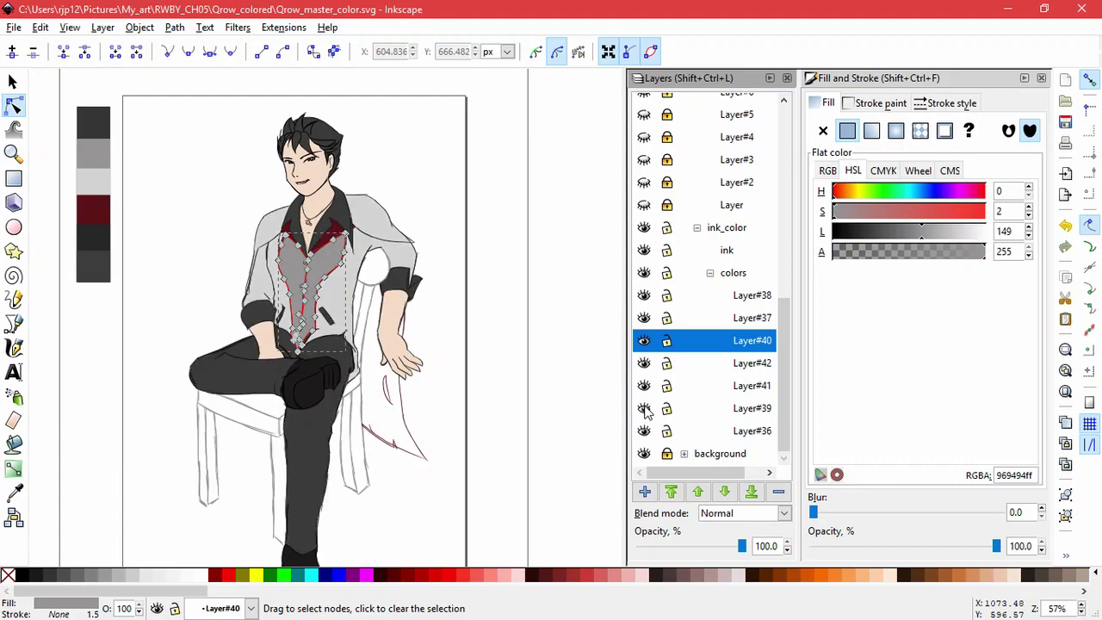
scroll(322, 240, "up", 5)
- Try deleting the larger dark red collar fill on Layer#39, and undo the deletion
left_click(377, 242)
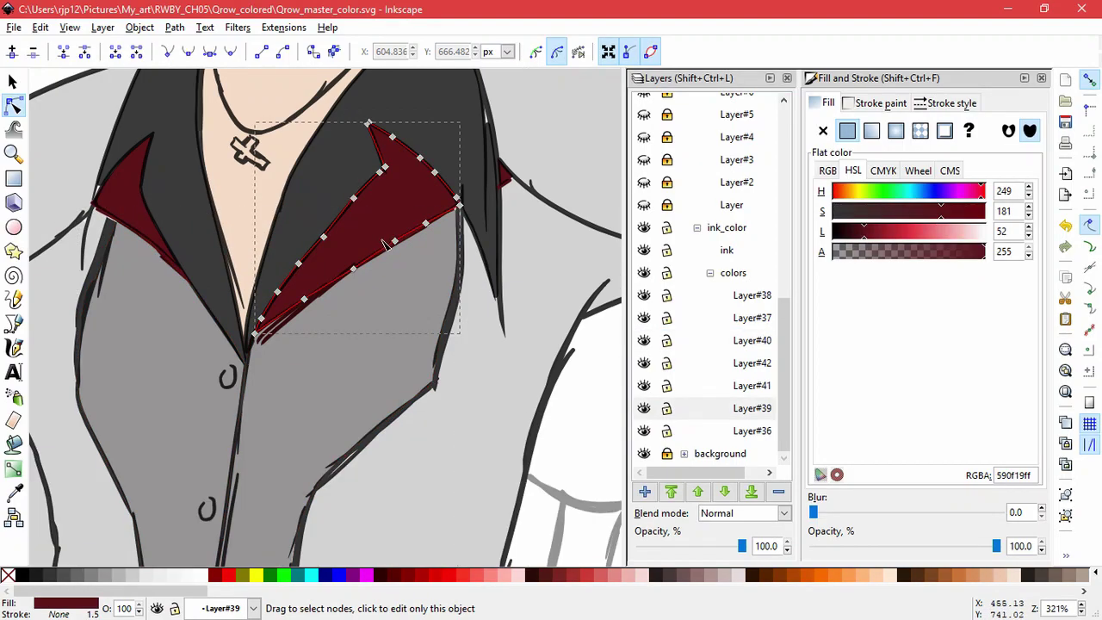
left_click(13, 81)
key("Delete")
left_click(13, 105)
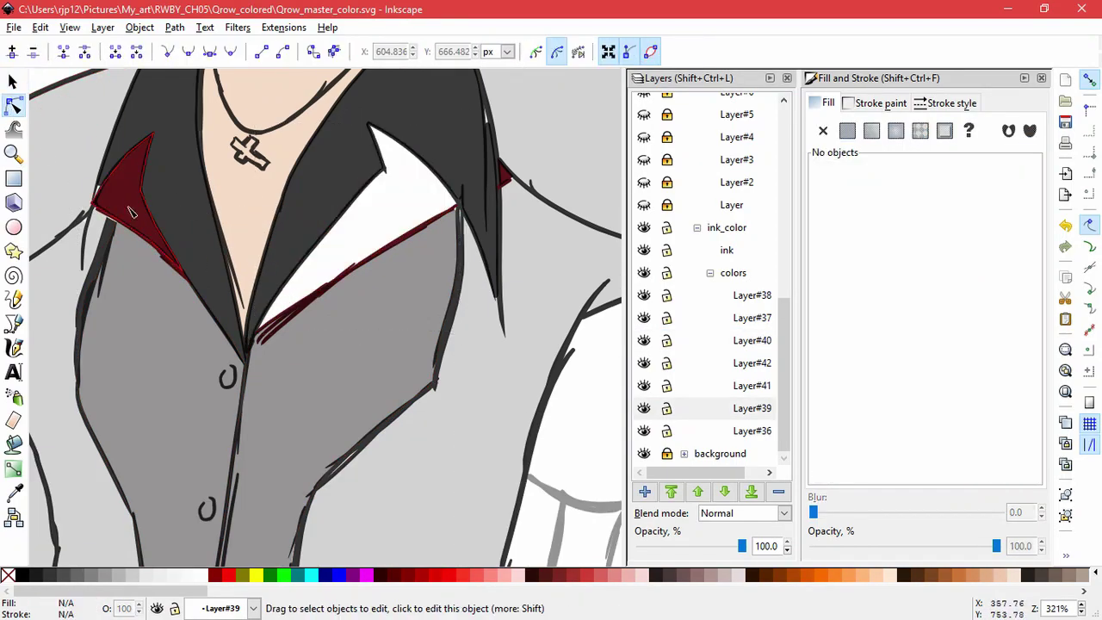
left_click(130, 211)
left_click(40, 26)
left_click(65, 38)
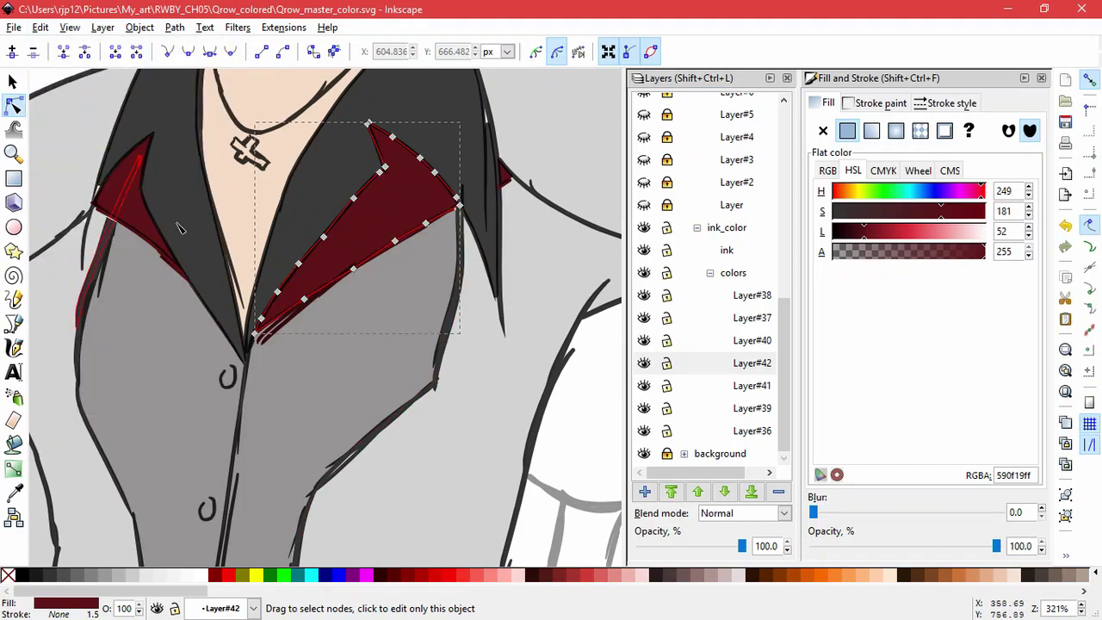
- Fill the cape's main area and the gap beside the forearm with dark red on Layer#42 using the Paint Bucket
scroll(422, 332, "down", 3)
key("Escape")
scroll(502, 444, "down", 5)
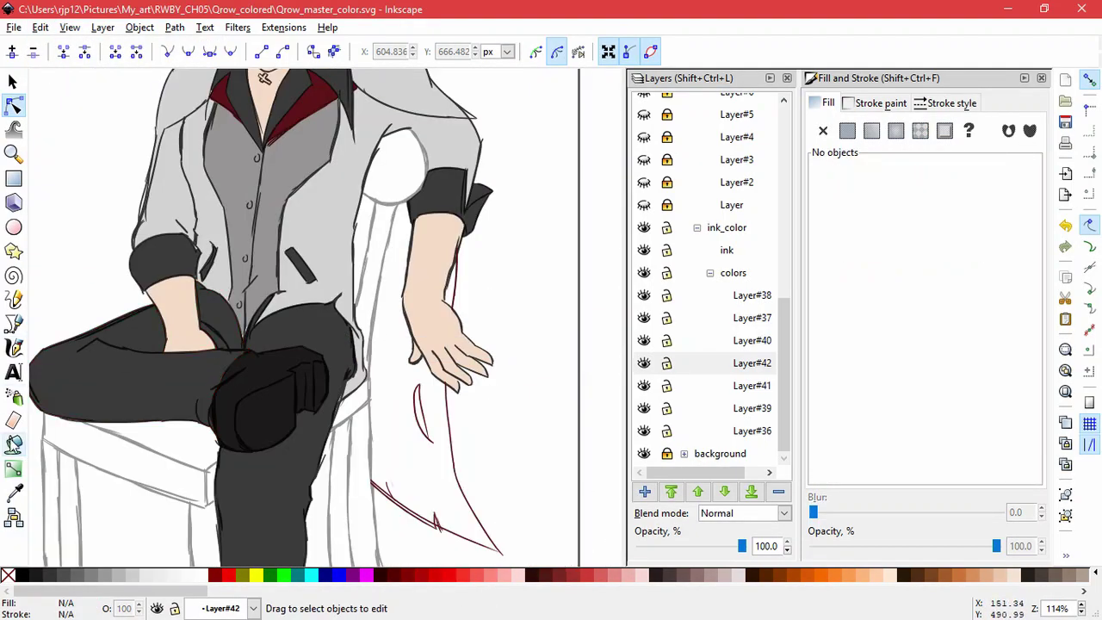
left_click(13, 444)
left_click(422, 461)
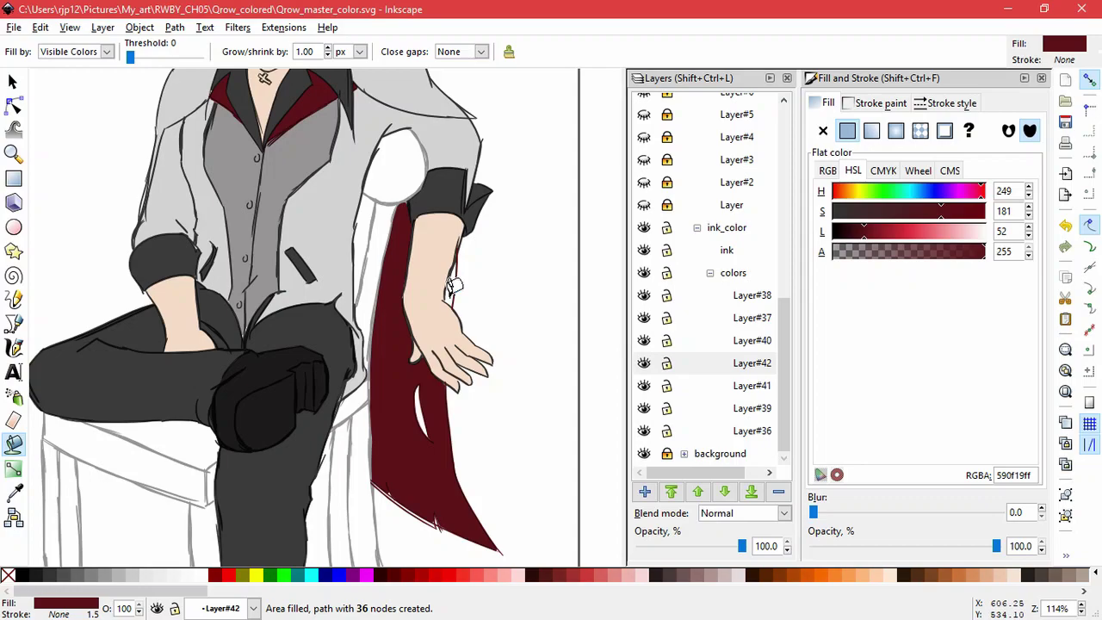
left_click(449, 289)
- Adjust the main cape fill's top node so the colour tucks under the rolled sleeve's ink line
left_click(13, 105)
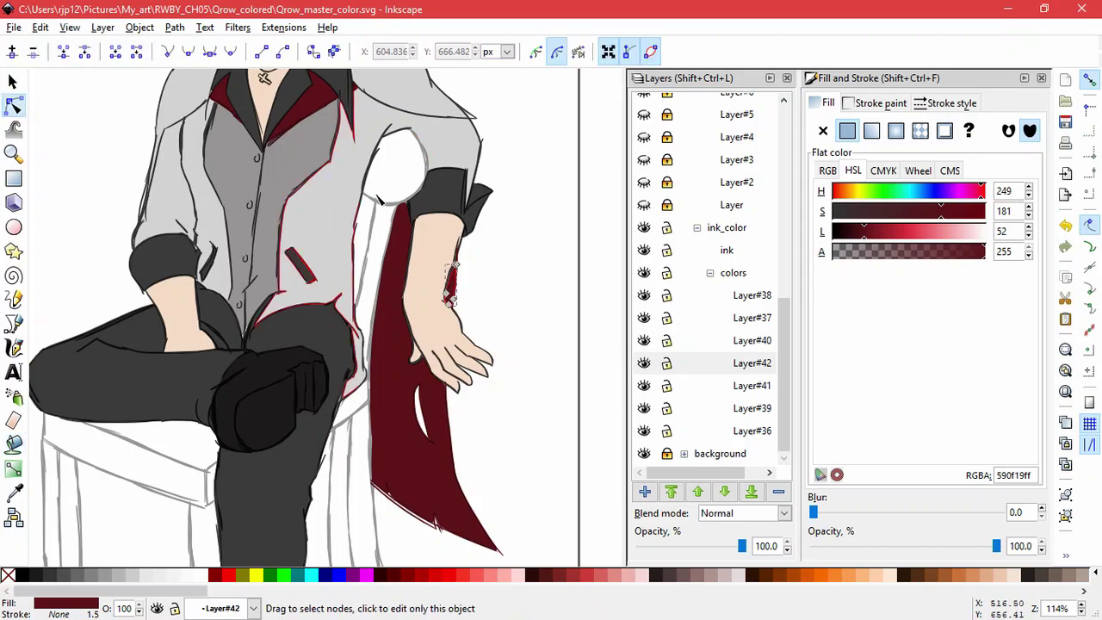
left_click(401, 224)
scroll(391, 210, "up", 6)
left_click_drag(530, 168, 534, 165)
scroll(506, 357, "down", 2)
scroll(506, 356, "down", 4)
scroll(580, 417, "up", 4)
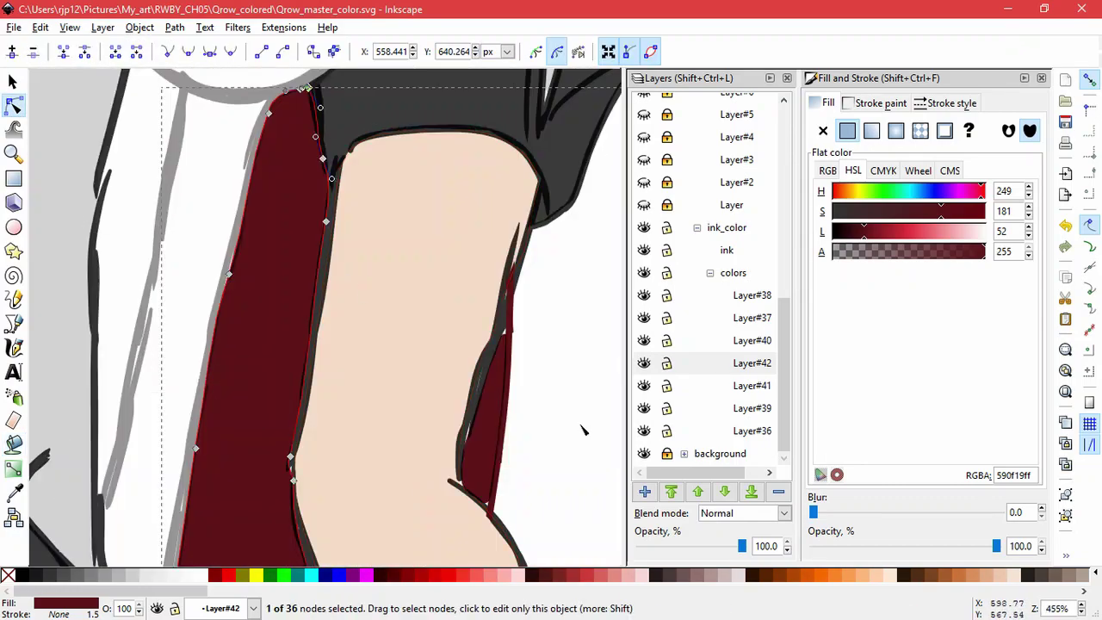
- Move the upper nodes of the small dark red fill beside the forearm to close the gap between the ink lines
left_click(498, 370)
left_click(494, 411)
left_click_drag(524, 327, 494, 346)
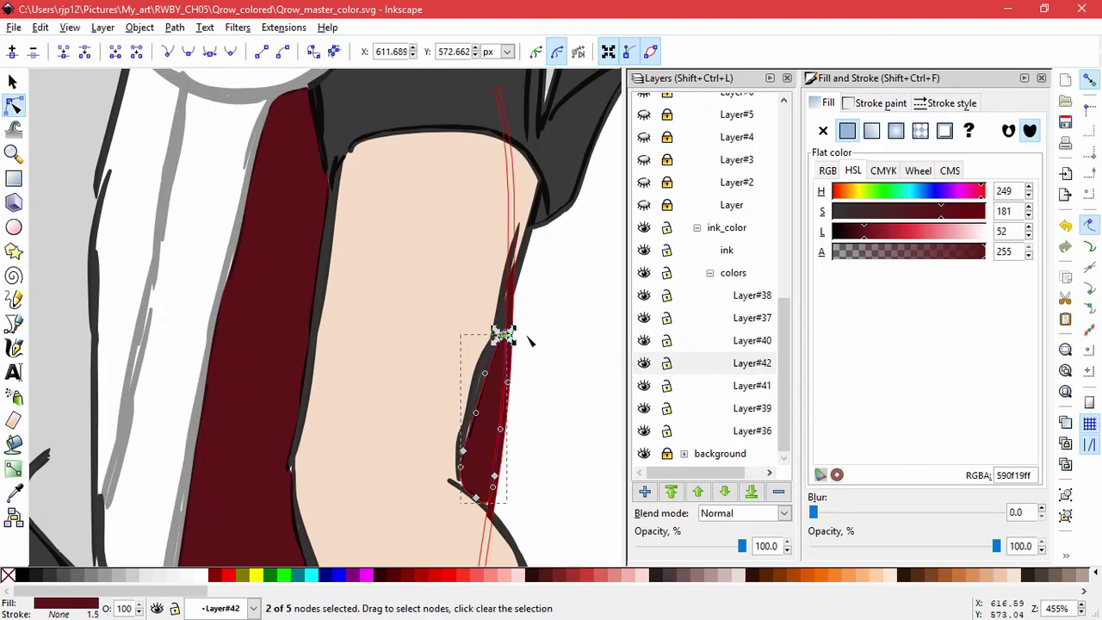
scroll(529, 339, "up", 4)
left_click_drag(434, 322, 440, 294)
left_click(512, 415)
left_click(513, 420)
- Reshape the lower nodes of the forearm-side fill so it reaches the wrist's ink line, and deselect it
scroll(519, 437, "down", 5)
scroll(487, 448, "up", 4)
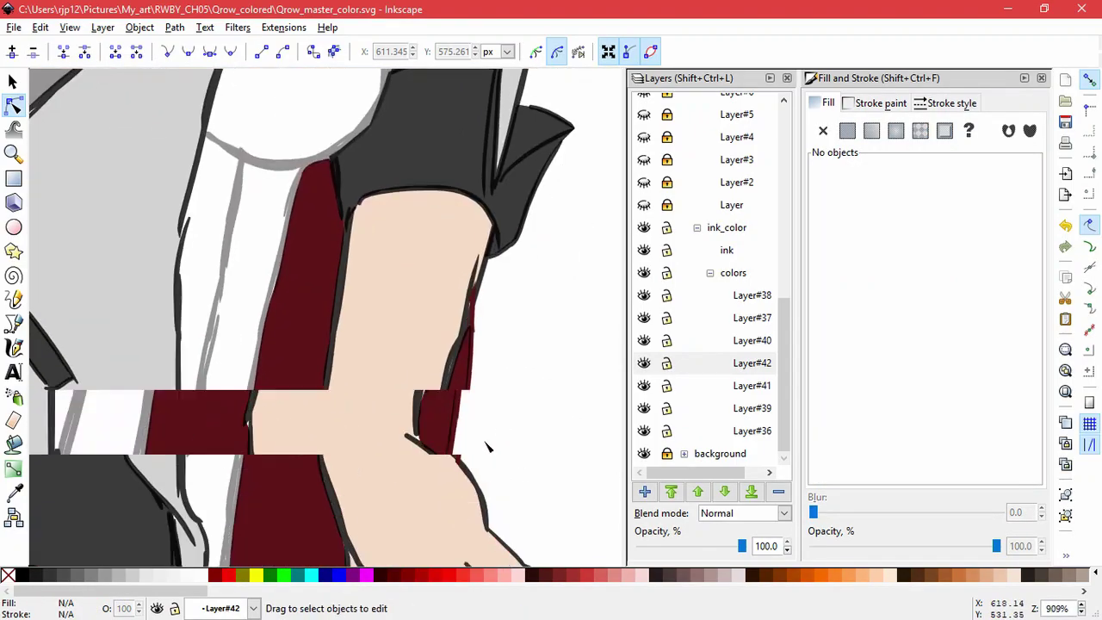
left_click(377, 465)
mouse_move(373, 488)
left_mouse_down()
mouse_move(345, 485)
mouse_move(246, 414)
mouse_move(249, 422)
left_mouse_up()
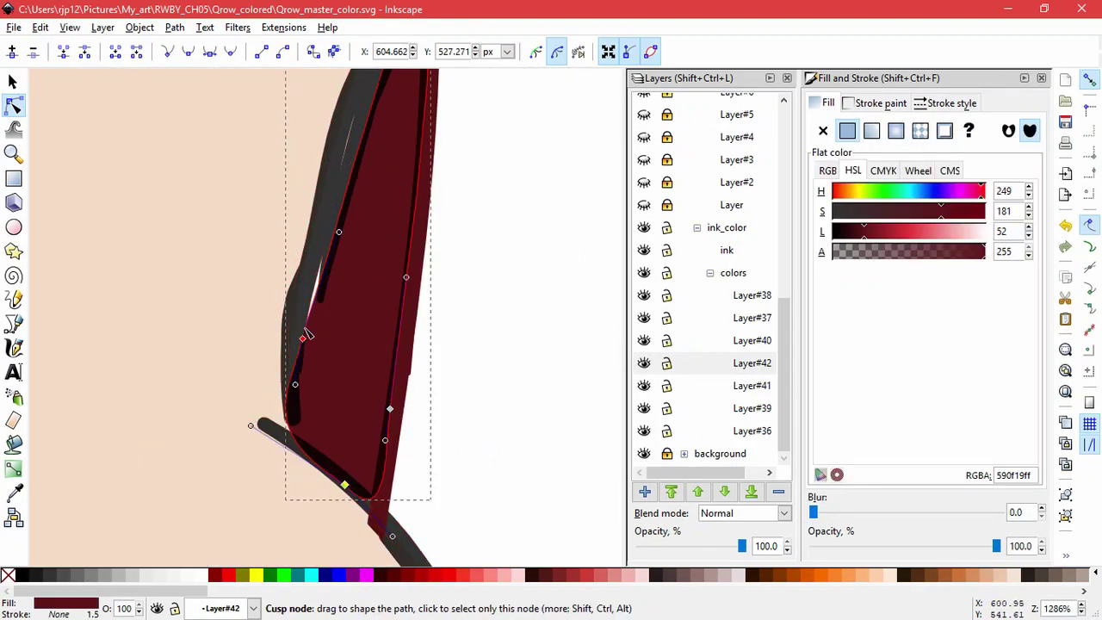
key("Escape")
scroll(504, 404, "down", 6)
scroll(479, 386, "up", 4)
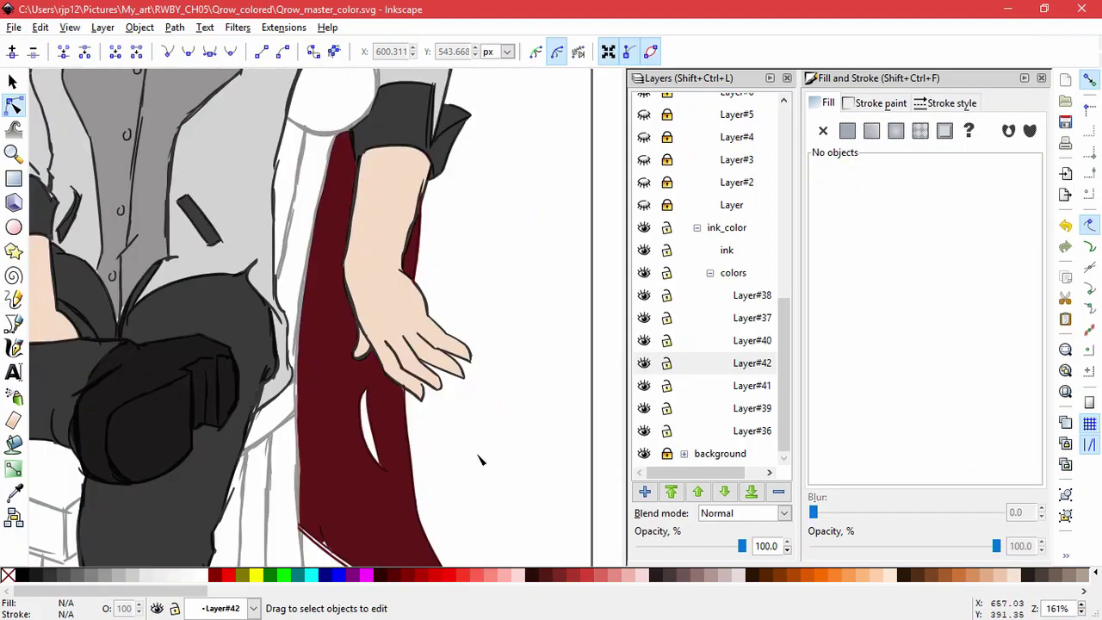
- Clean up the main cape fill's lower edge by shifting the nodes at the notch and deleting the extra nodes by the short crease
left_click(353, 417)
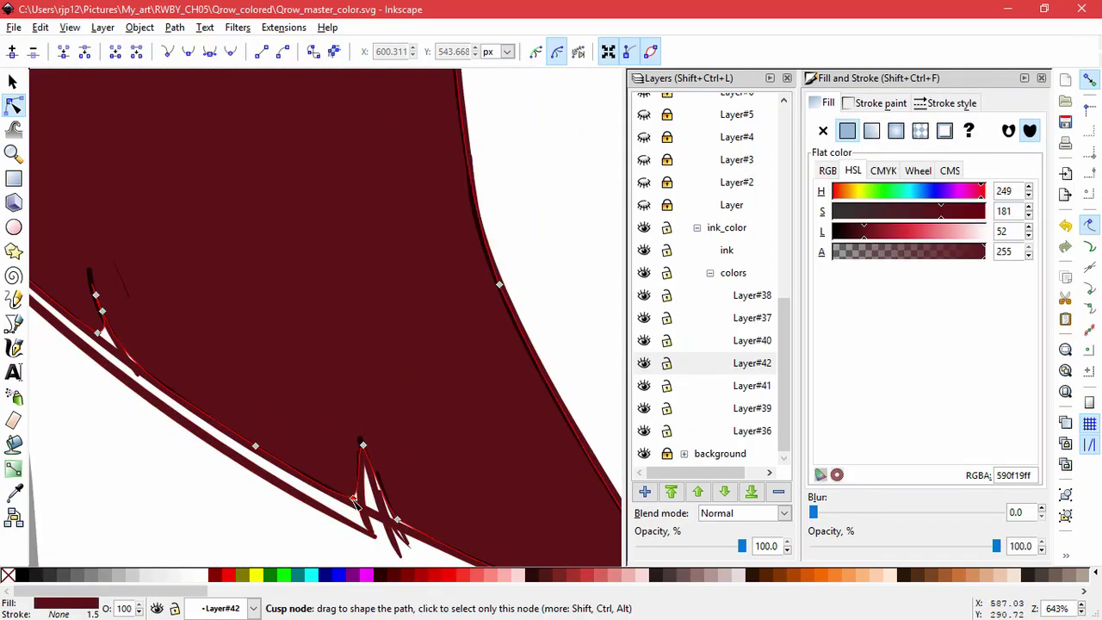
left_click_drag(397, 520, 388, 521)
left_click_drag(79, 279, 124, 317)
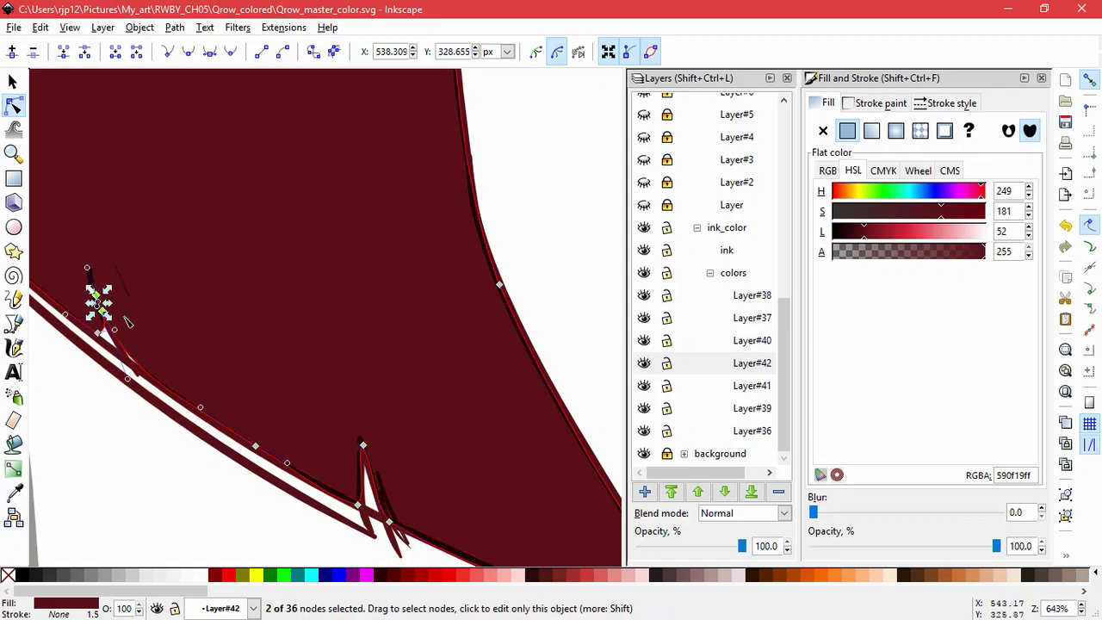
key("Delete")
left_click_drag(94, 238, 133, 356)
key("Escape")
scroll(544, 256, "down", 6)
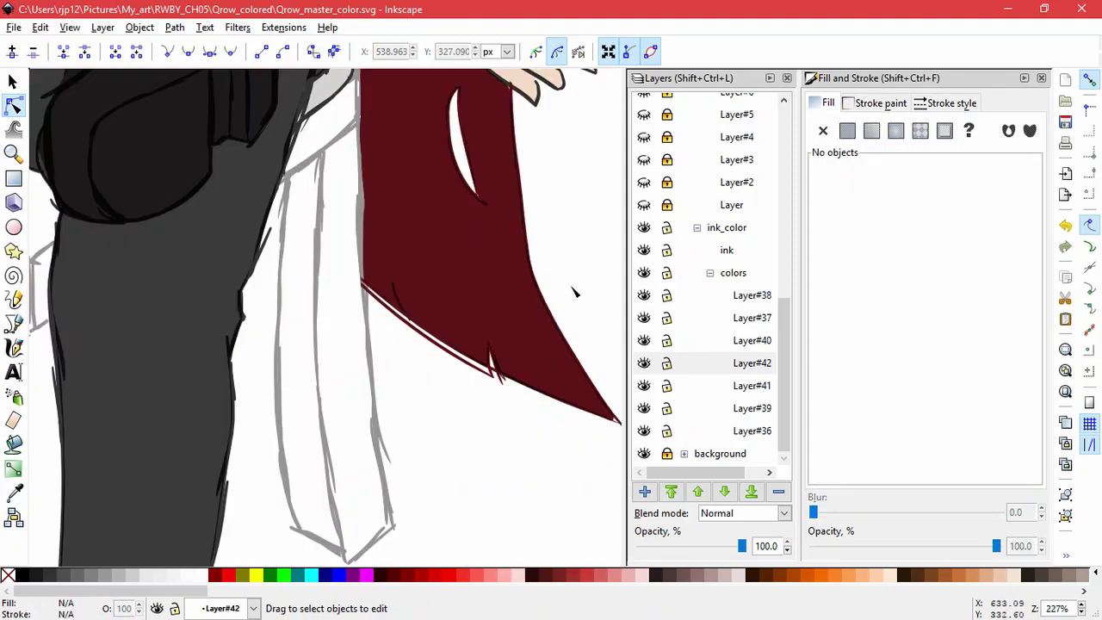
scroll(536, 285, "up", 3)
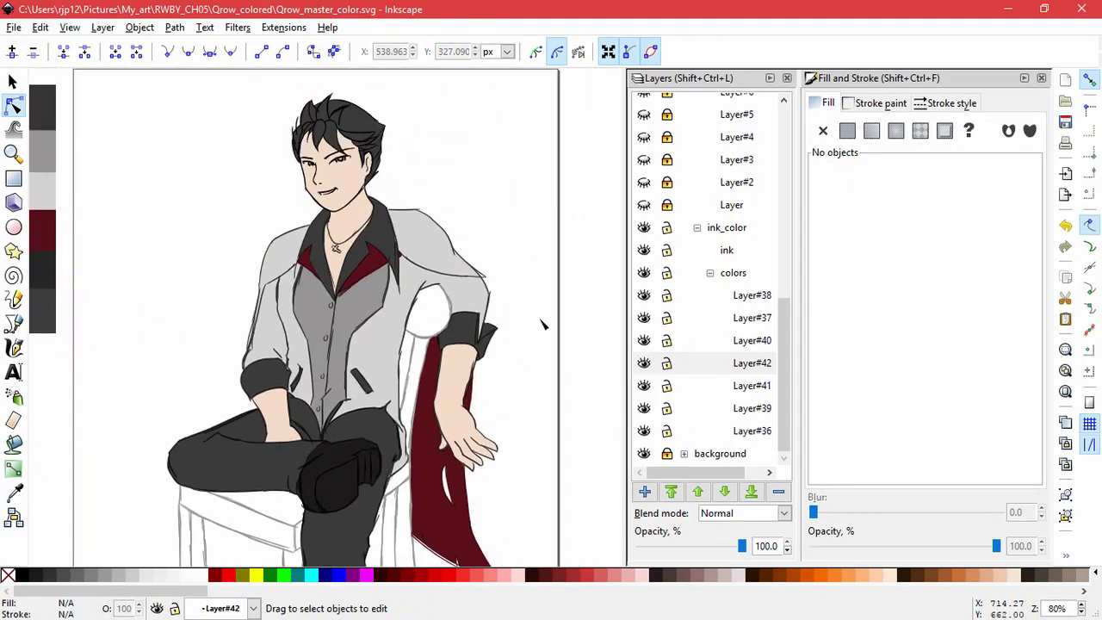
- Add a layer named eyes_colors above Layer#38 and create a sublayer inside it
left_click(750, 295)
key("shift+ctrl+n")
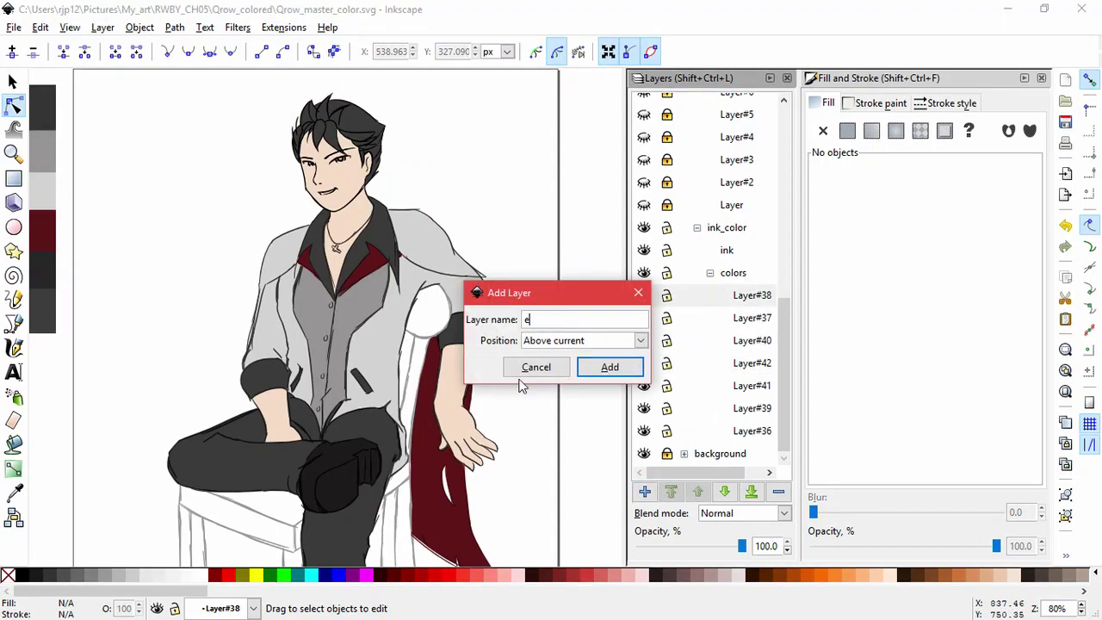
type("eyes_colors")
key("Return")
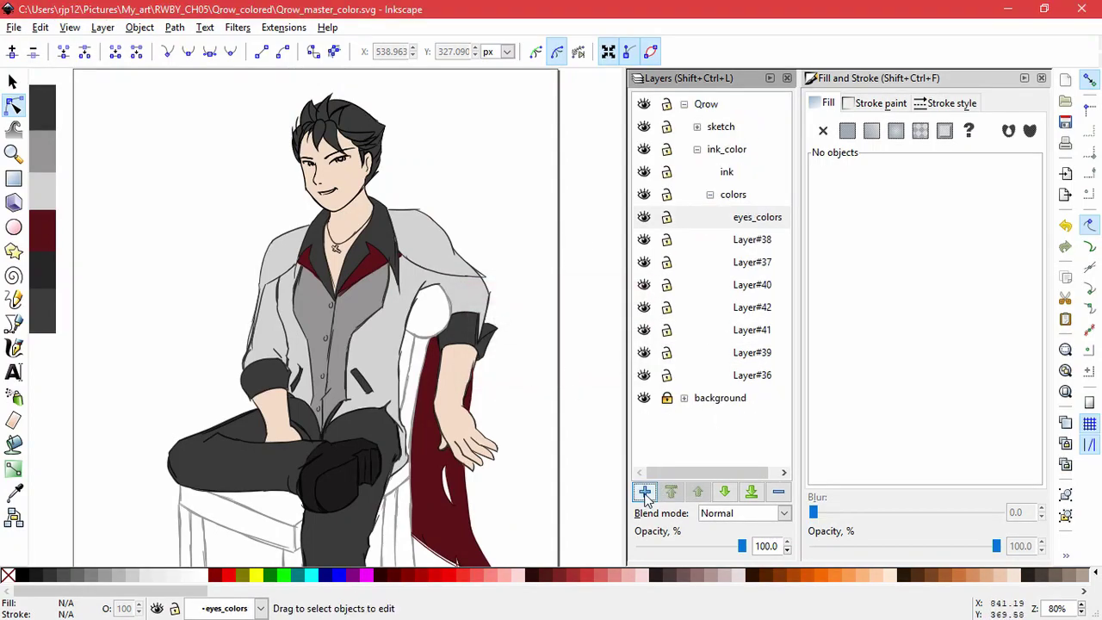
left_click(645, 492)
scroll(576, 342, "down", 2)
left_click(610, 367)
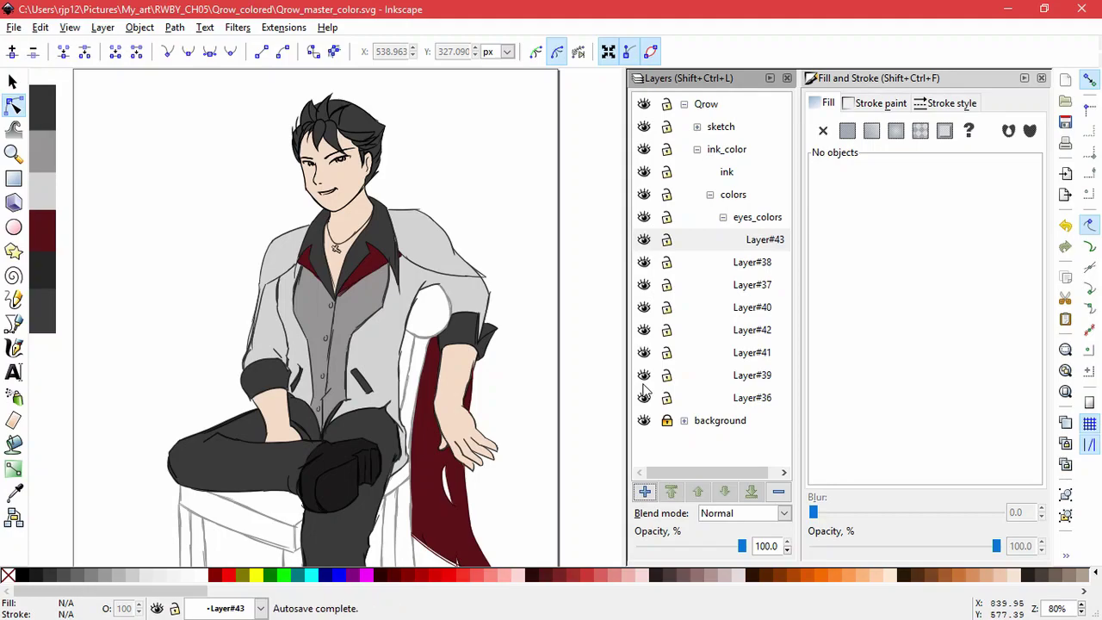
- Trace a closed shape for the white of the character's smaller far eye on Layer#43, tucking its edges under the eyelid ink
scroll(339, 157, "up", 5)
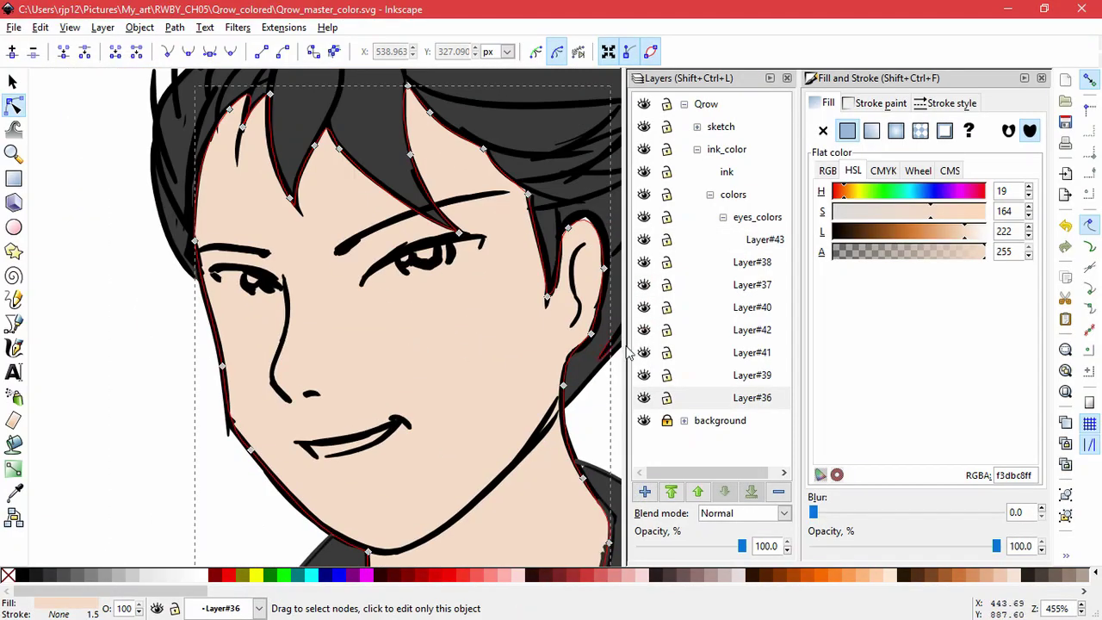
left_click(756, 256)
left_click(756, 244)
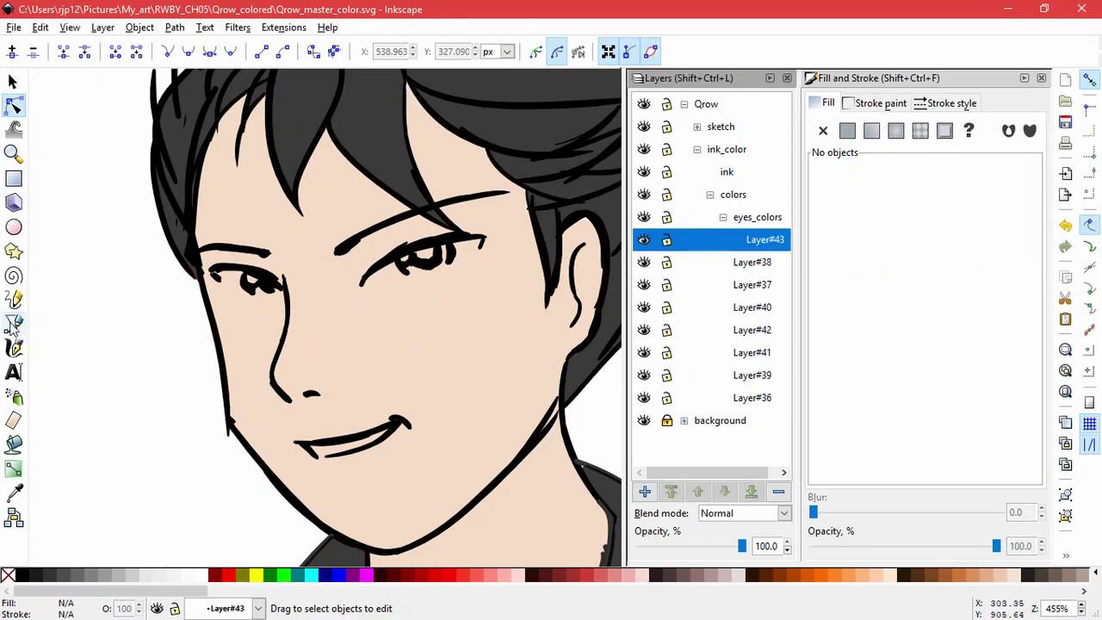
key("b")
scroll(249, 289, "up", 2, "ctrl")
left_click(178, 266)
left_click_drag(255, 301, 286, 302)
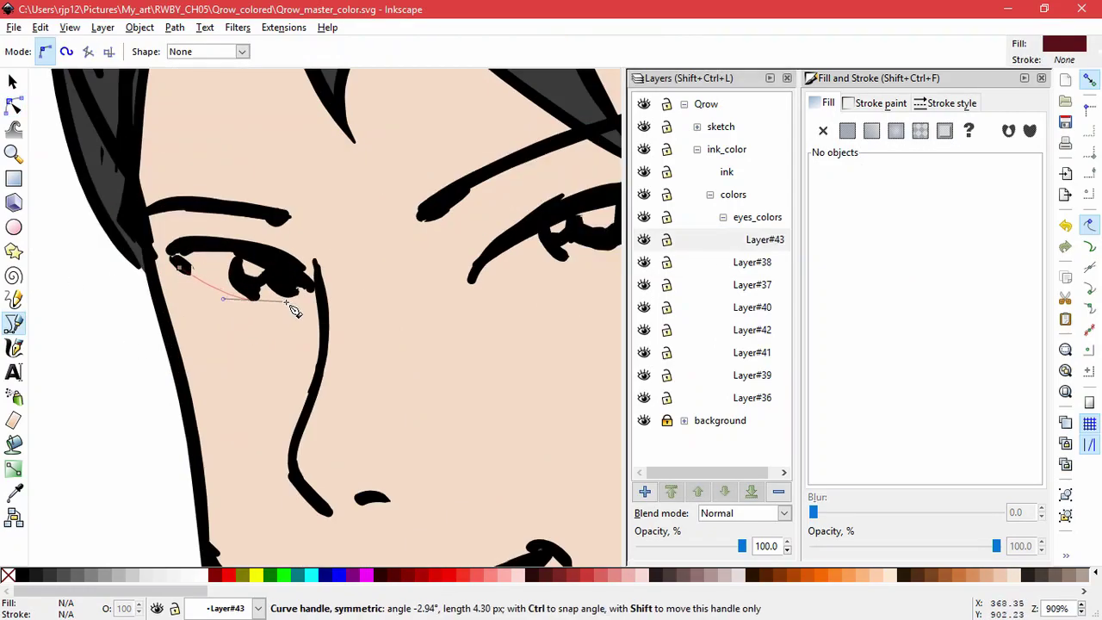
left_click(311, 290)
left_click(294, 268)
left_click(234, 246)
left_click(175, 246)
left_click(168, 250)
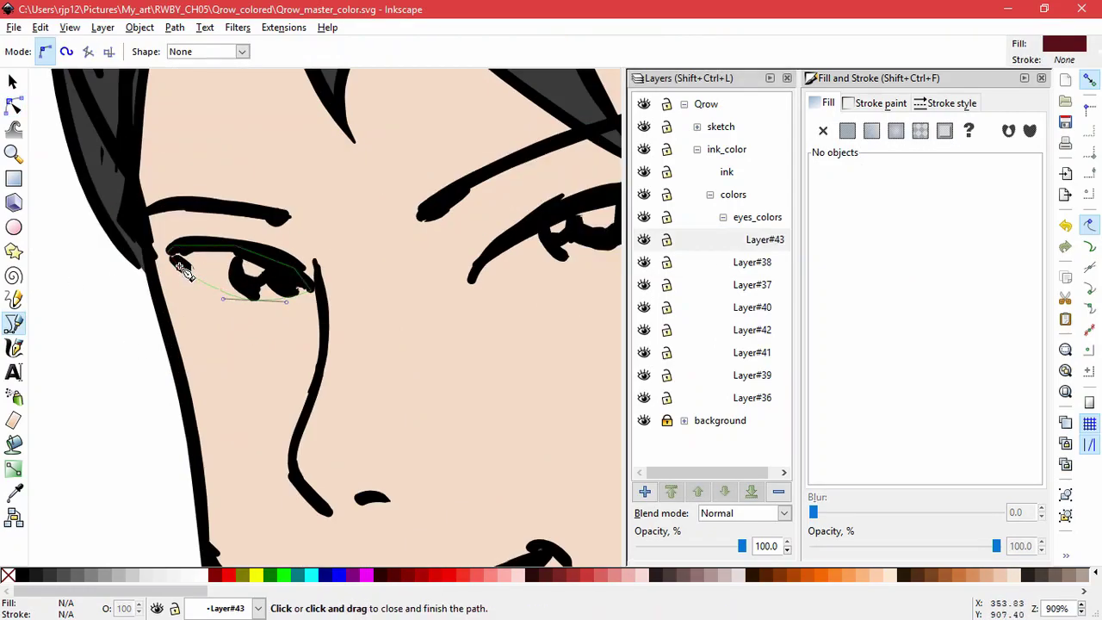
left_click(178, 267)
- Set the lightness of the far eye's traced shape to 255 for a pure white fill
left_click_drag(978, 232, 1026, 230)
left_click(16, 103)
left_click(432, 376)
left_click_drag(432, 376, 264, 406)
- Trace a closed white shape for the larger near eye, following the upper eyelid ink and the curve under the iris
key("b")
left_click(301, 313)
left_click_drag(444, 283, 495, 264)
left_click(543, 238)
left_click(551, 214)
left_click(488, 216)
left_click(407, 233)
left_click(343, 261)
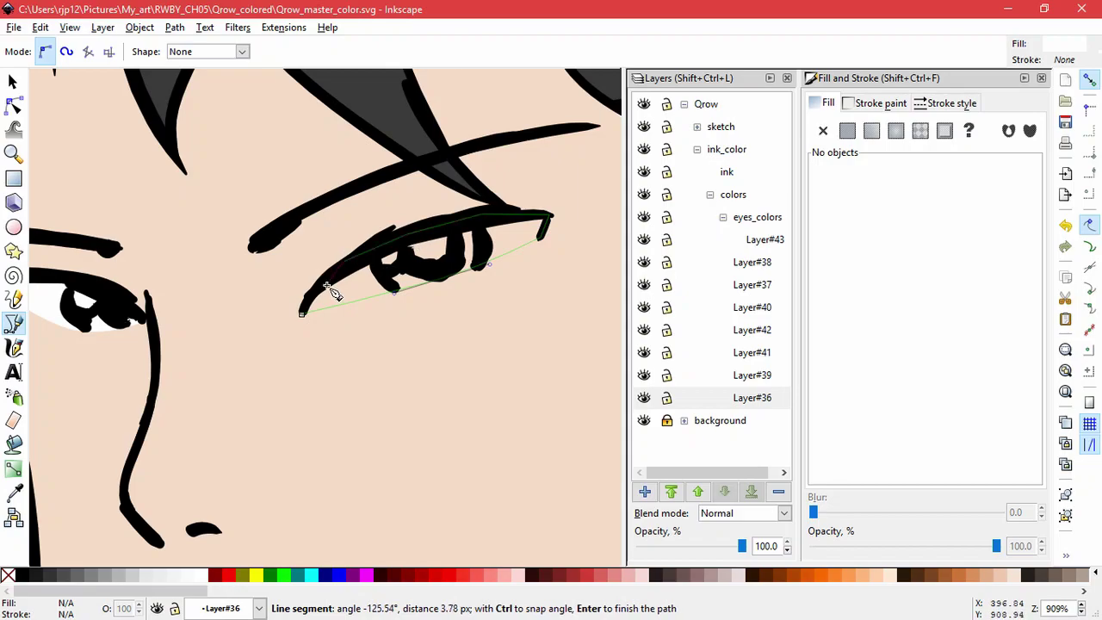
left_click(301, 314)
- Reshape the lower edge of the near eye's white by adjusting its bottom node and curve handles
key("n")
left_click_drag(442, 278, 374, 311)
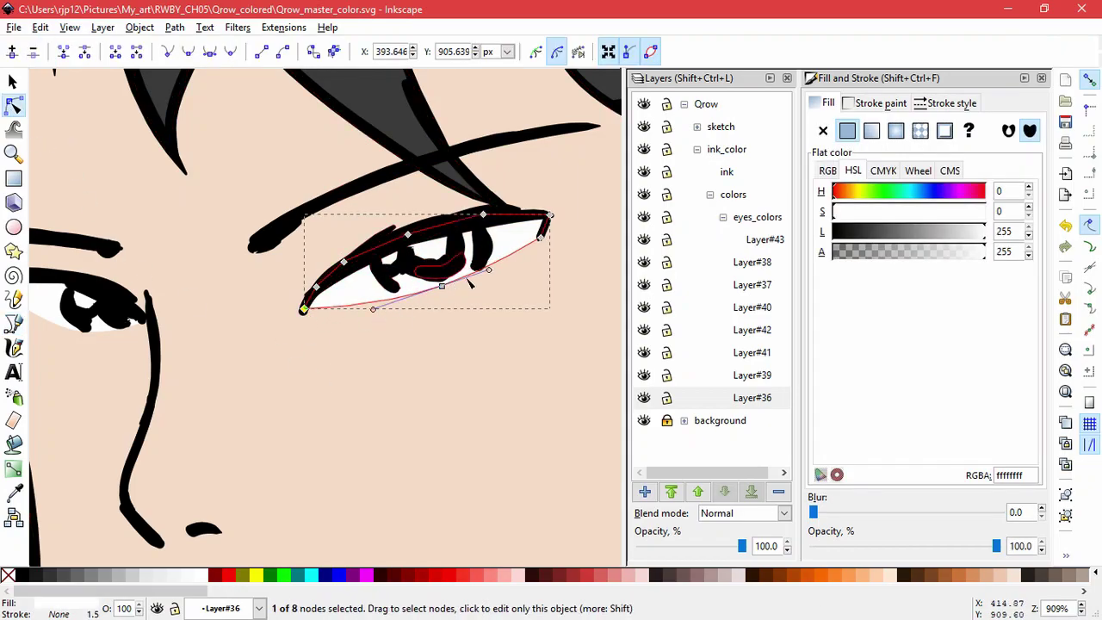
left_click_drag(491, 267, 492, 273)
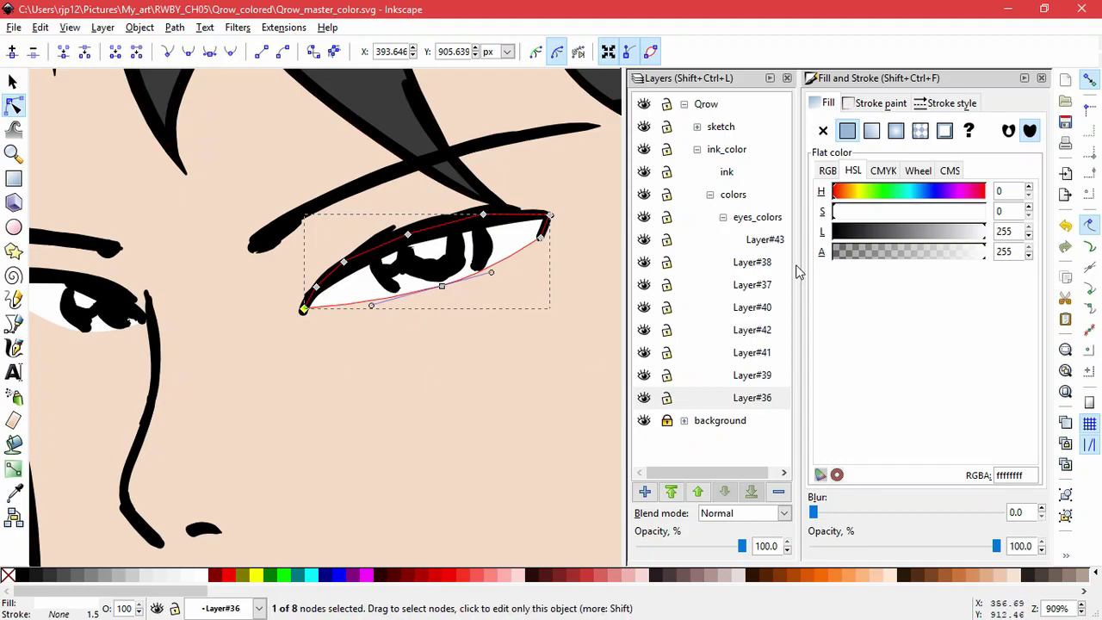
- Move the near eye's white shape from Layer#36 to Layer#43, keeping it in place
left_click(87, 301)
left_click(327, 297)
key("s")
key("ctrl+x")
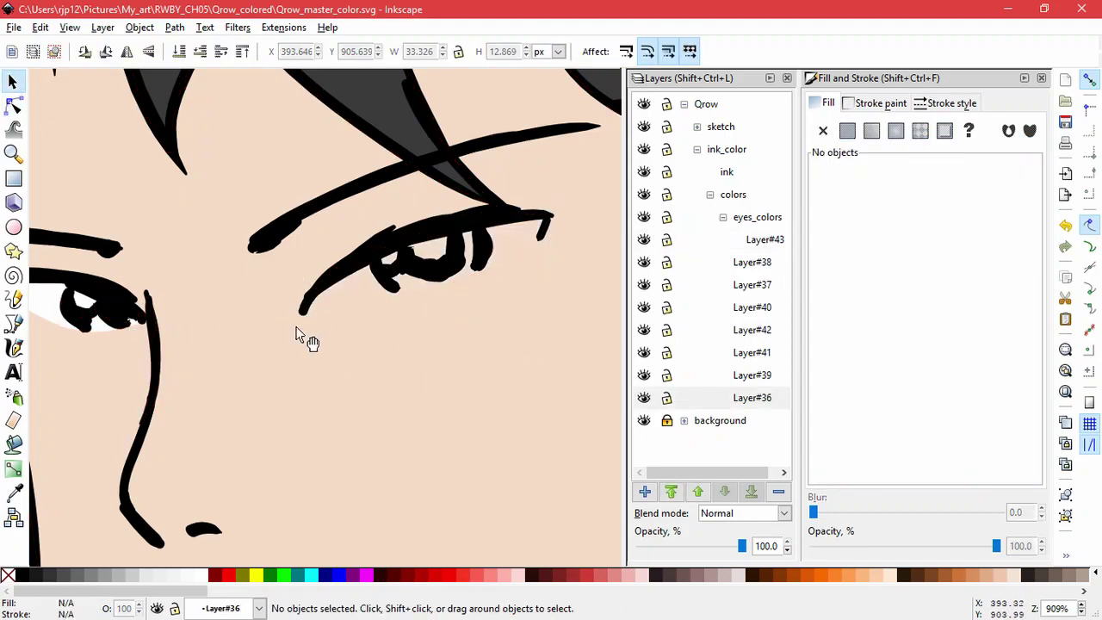
left_click(48, 301)
left_click(40, 27)
left_click(104, 171)
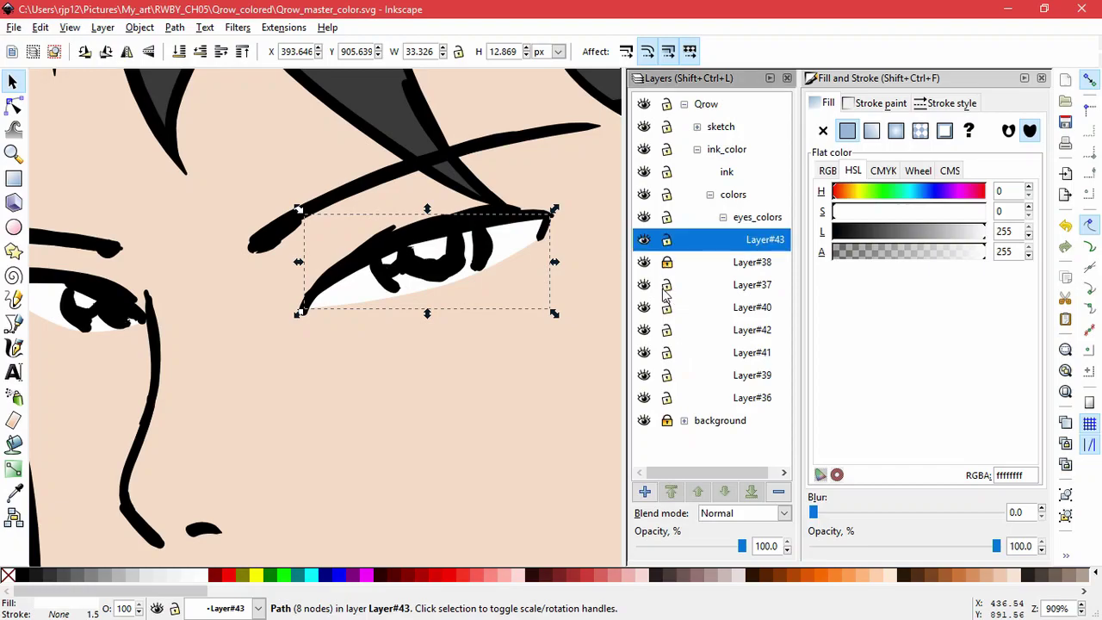
- Add a layer above Layer#43 for the irises and lock the sketch layer group
left_click(645, 492)
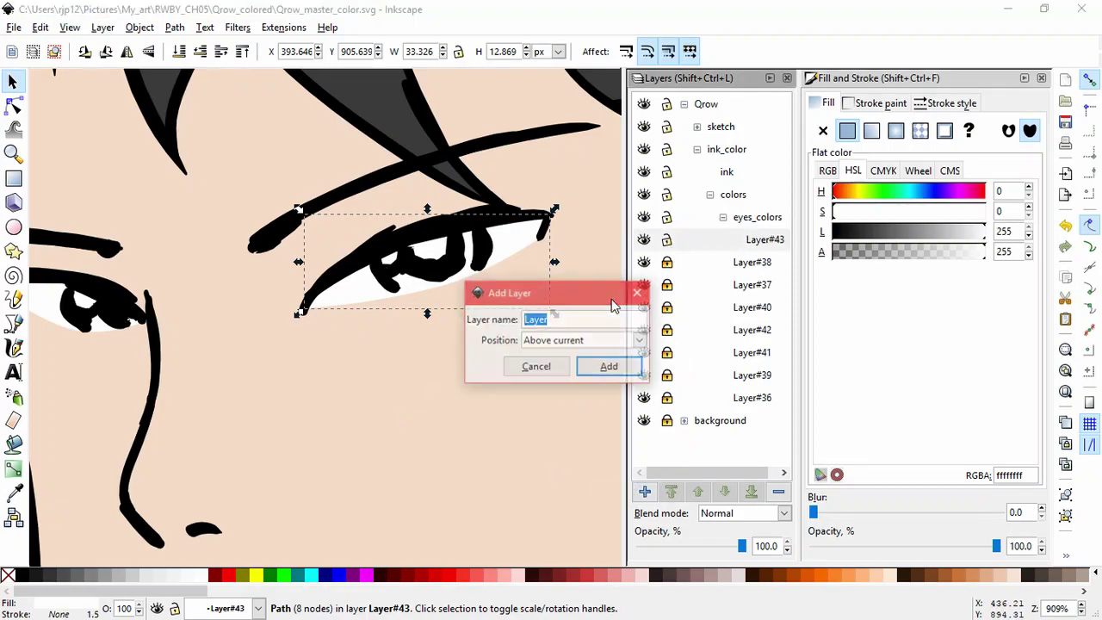
left_click(606, 367)
left_click(386, 277)
left_click(402, 352)
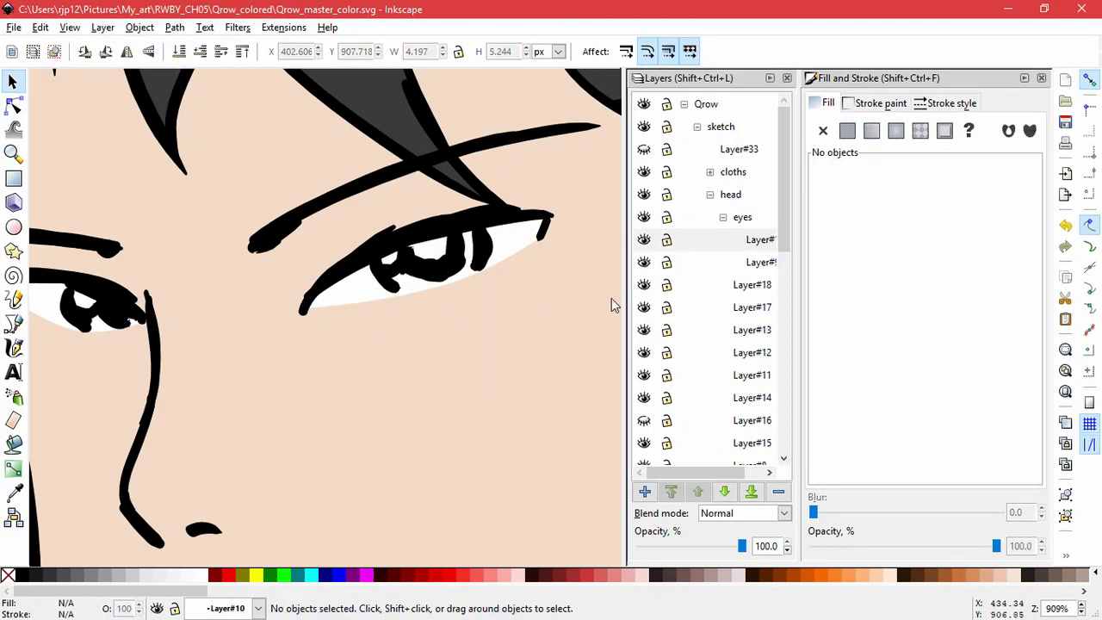
left_click(667, 126)
left_click(360, 293)
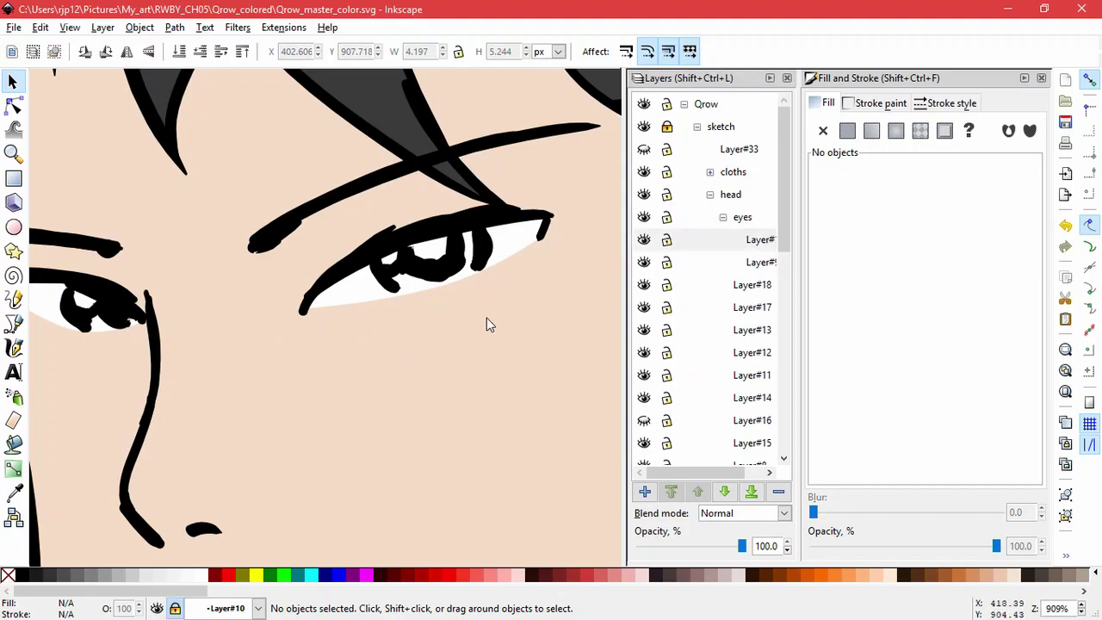
- Collapse the sketch group and make the topmost sublayer of eyes_colors the current layer
left_click(659, 242)
left_click(711, 195)
left_click(699, 127)
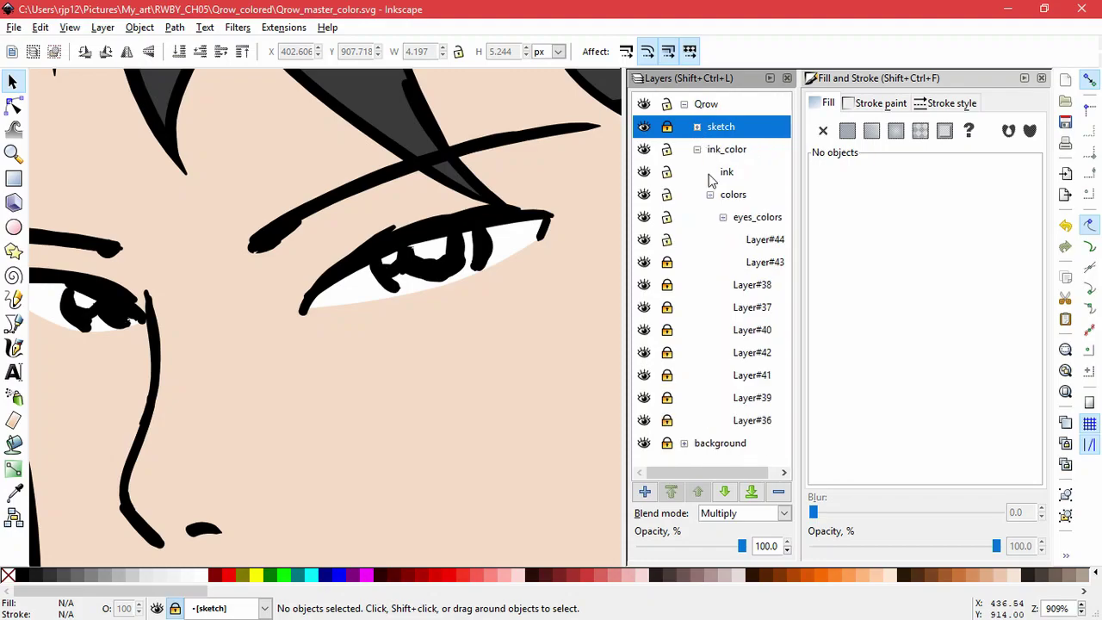
left_click(649, 241)
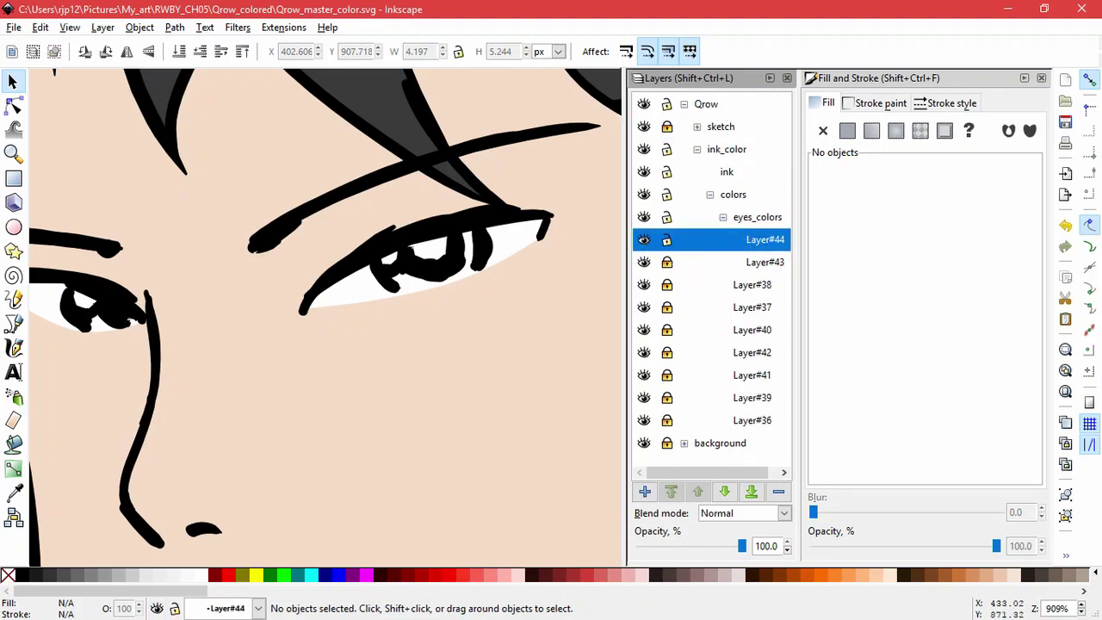
- Trace a closed iris shape for the near eye on Layer#44, following the iris ink and leaving out the highlight
key("alt+Tab")
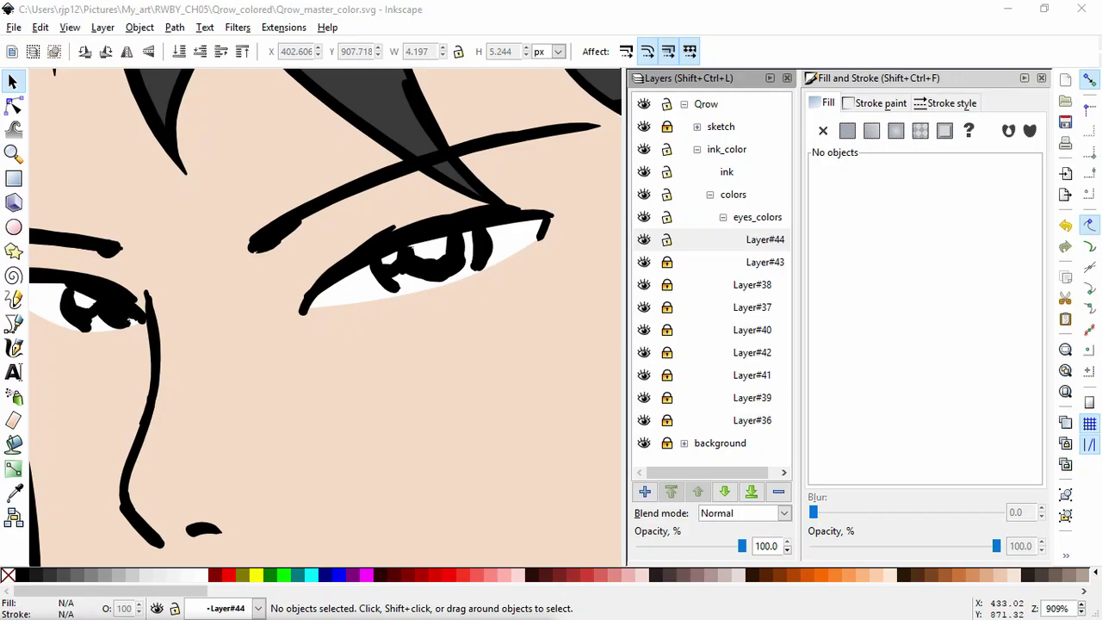
left_click(354, 120)
left_click(13, 324)
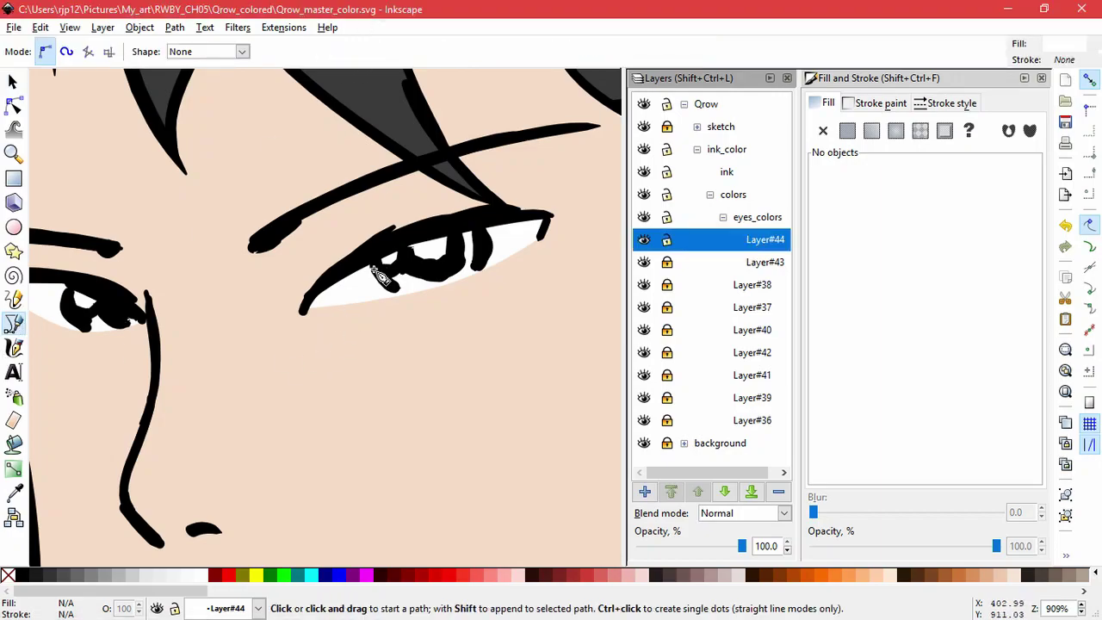
left_click(377, 270)
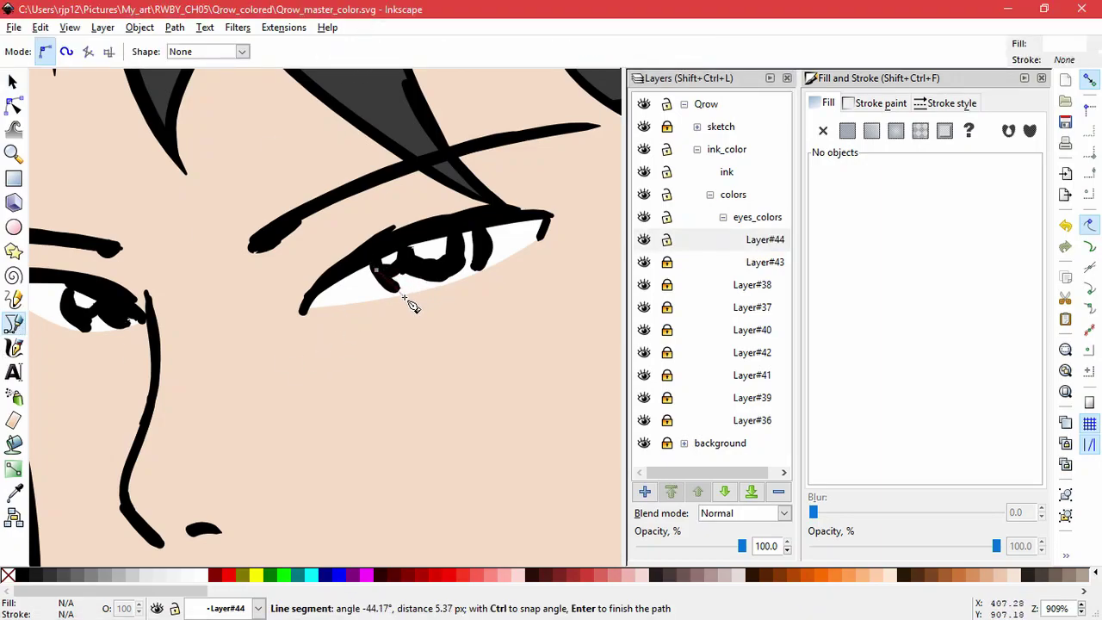
left_click_drag(437, 296, 485, 288)
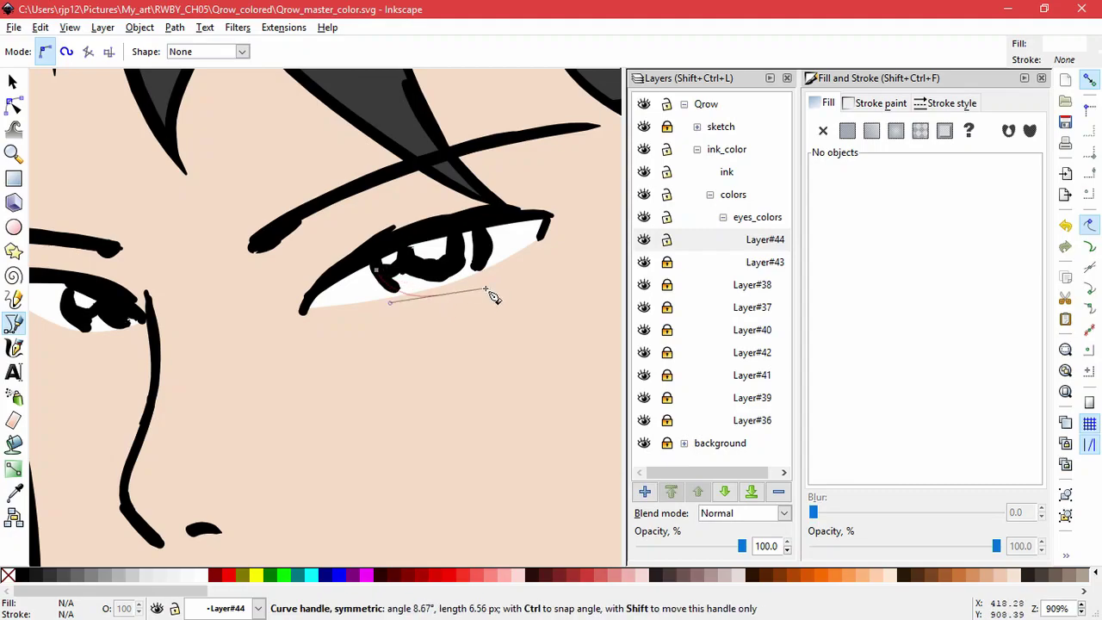
left_click(478, 219)
left_click(456, 225)
left_click(452, 256)
left_click(442, 269)
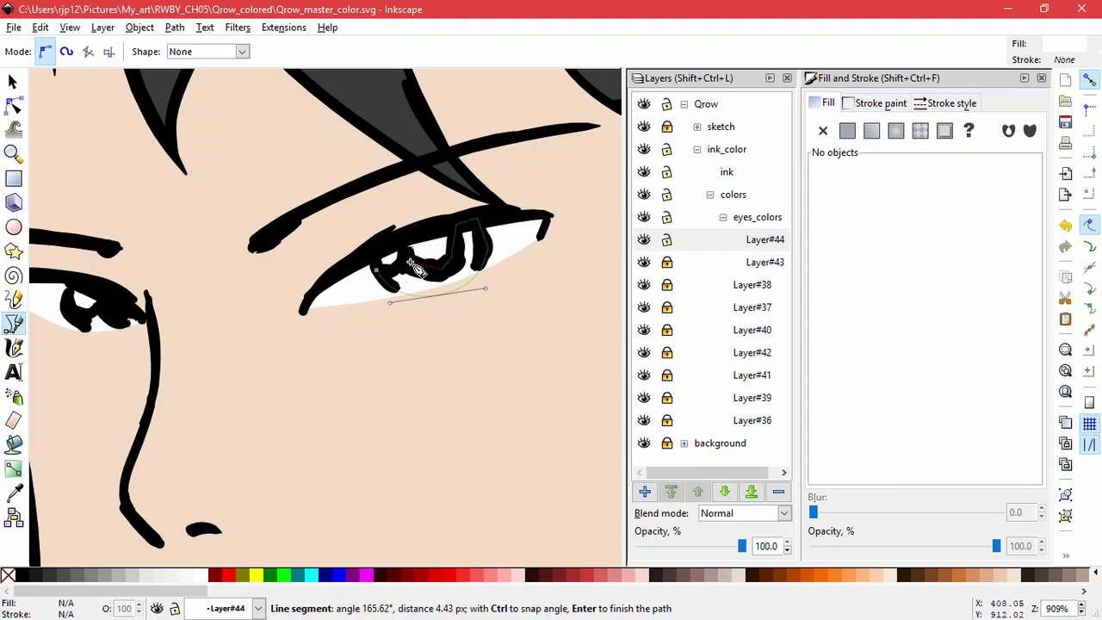
left_click(377, 270)
- Set the near iris's fill colour to 934A4Aff
double_click(991, 476)
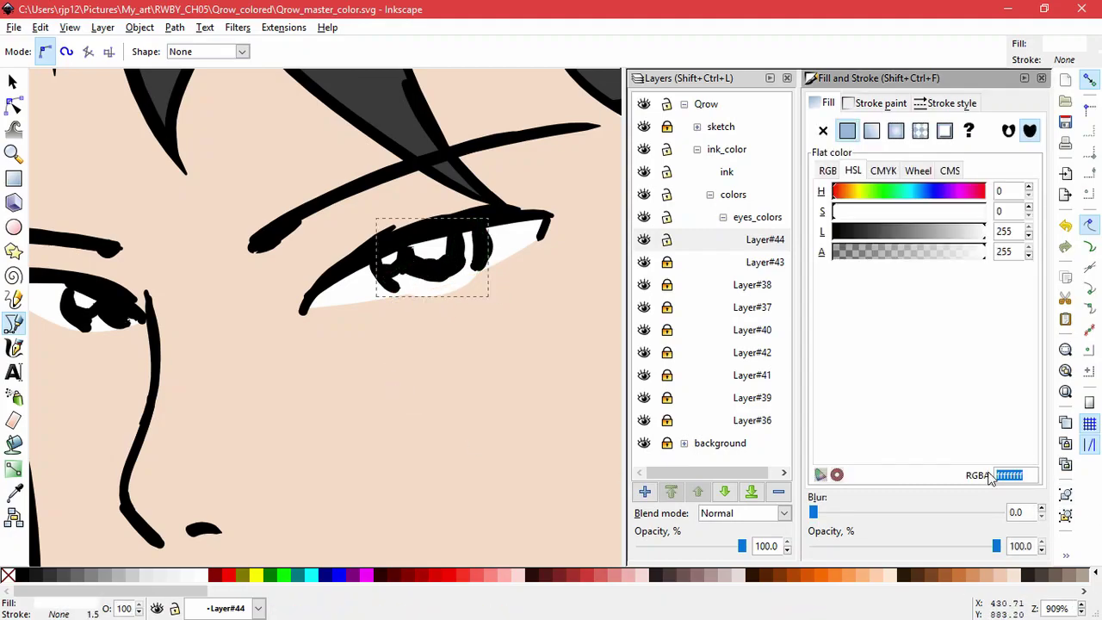
key("ctrl+v")
key("Return")
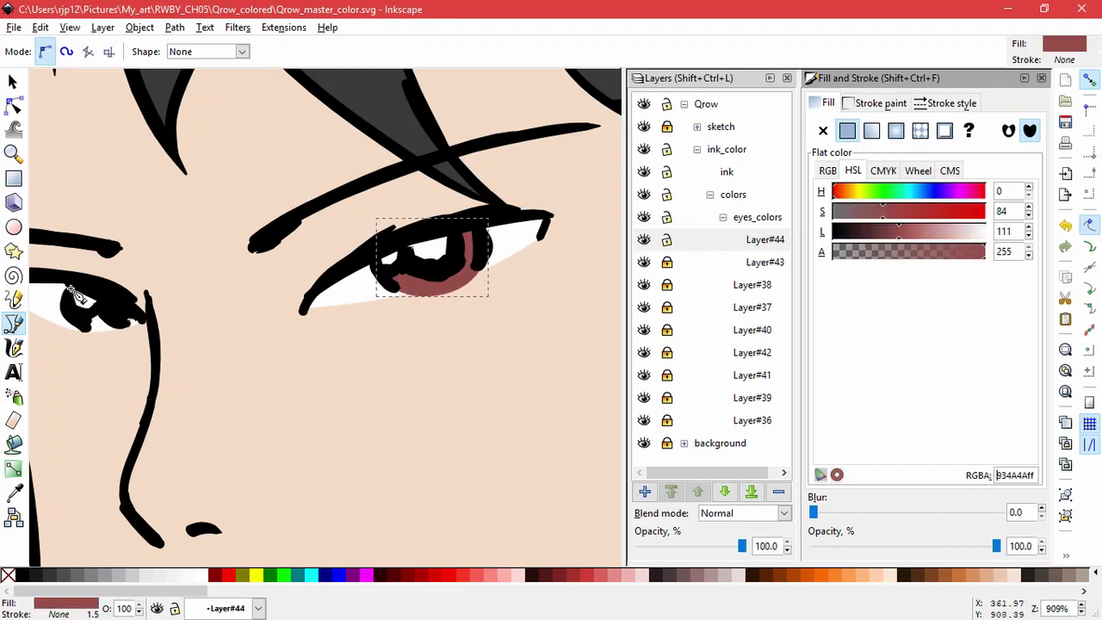
- Trace the far eye's iris with the same reddish fill, keeping its edges under the ink and the highlight clear, and deselect it
left_click(70, 289)
left_click(65, 313)
left_click(86, 330)
left_click_drag(122, 336, 141, 331)
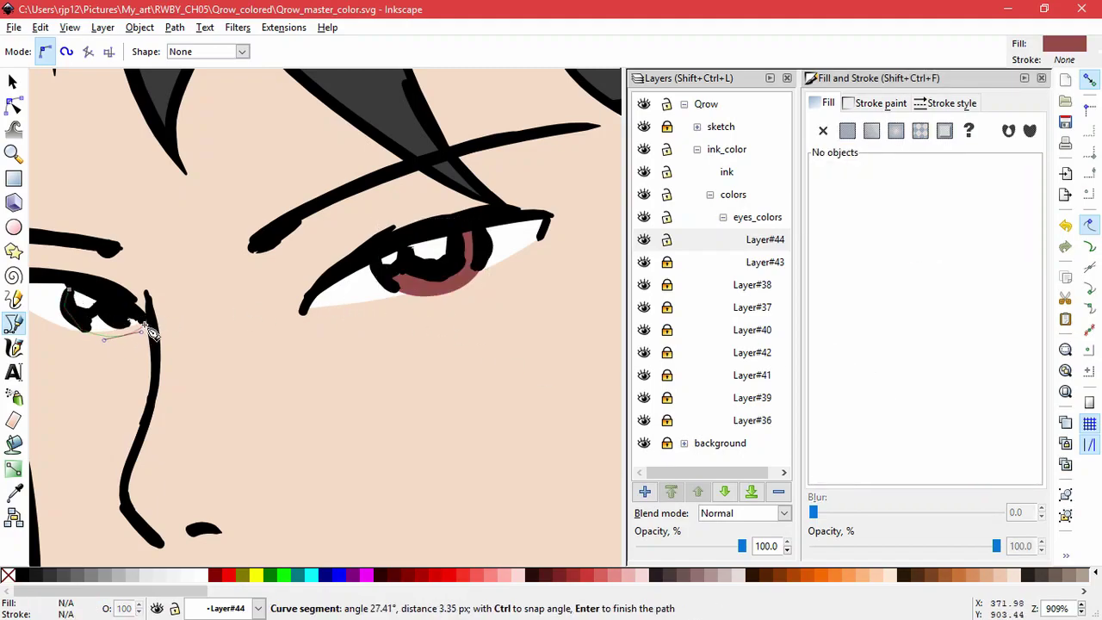
left_click(145, 323)
left_click(112, 296)
left_click(102, 300)
left_click(85, 315)
left_click(72, 309)
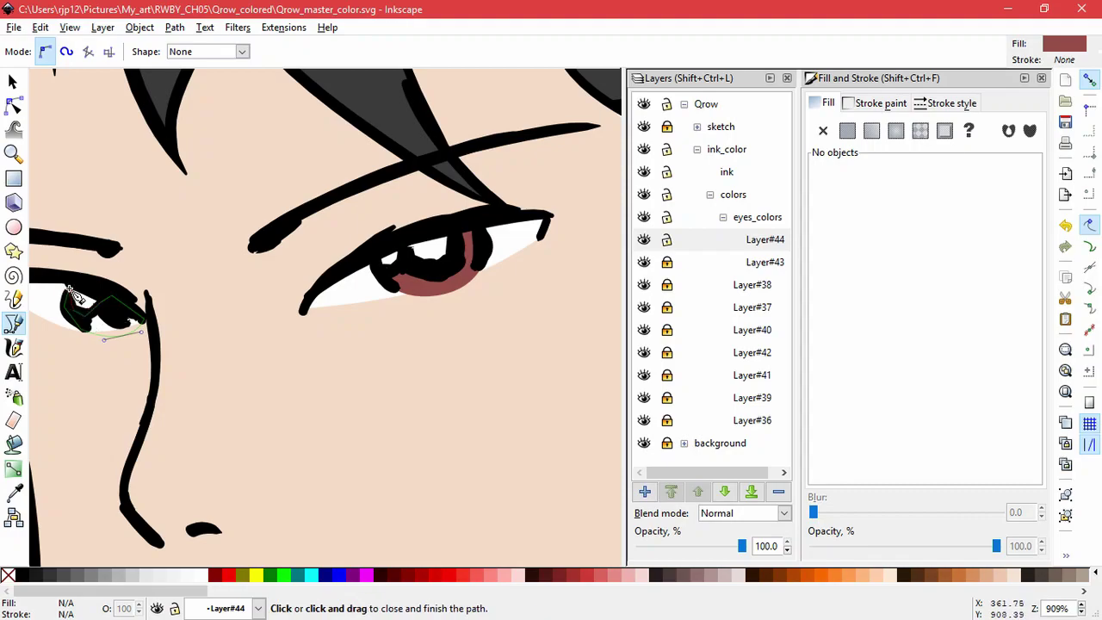
left_click(69, 289)
key("n")
left_click(313, 397)
scroll(313, 397, "down", 6)
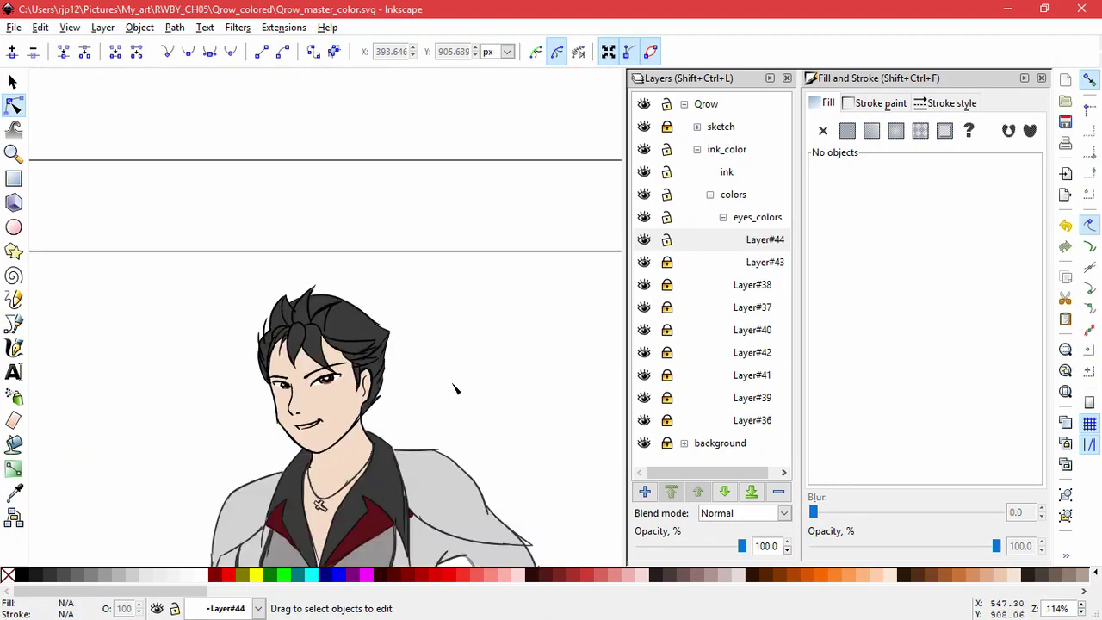
- Show the hatching on Layer#33 in the sketch group and lock that layer
left_click(697, 128)
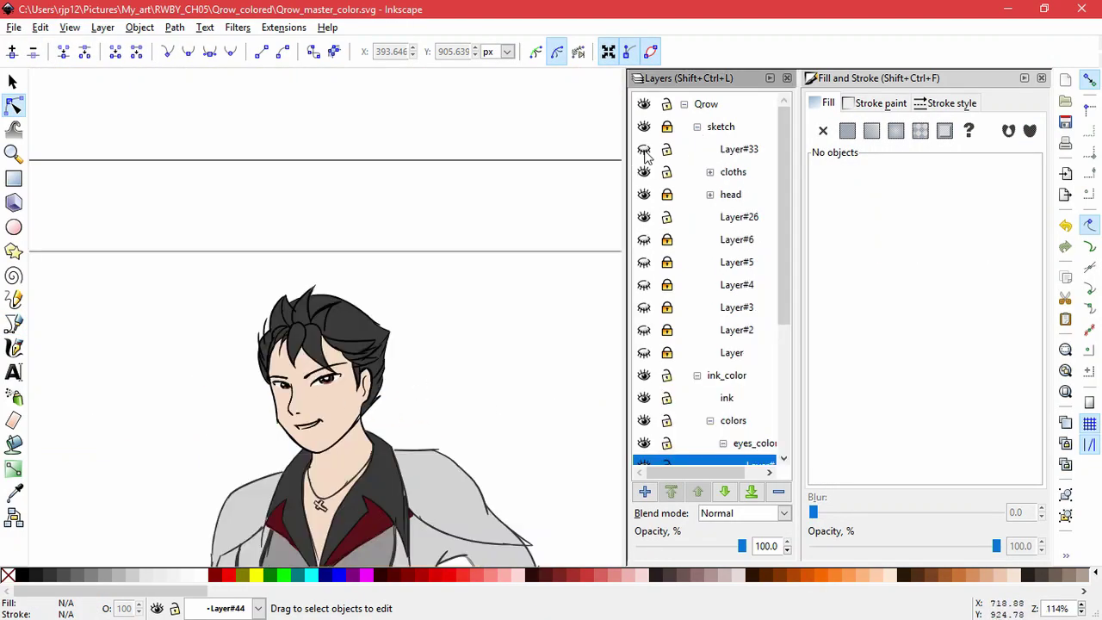
left_click(644, 150)
scroll(491, 356, "down", 4)
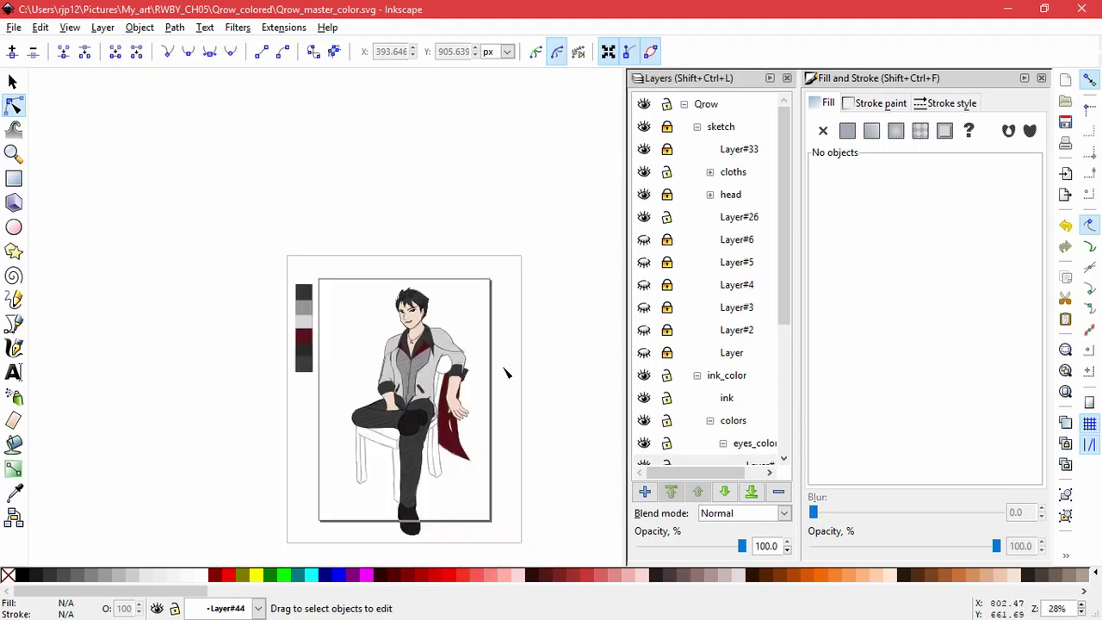
scroll(504, 369, "up", 4)
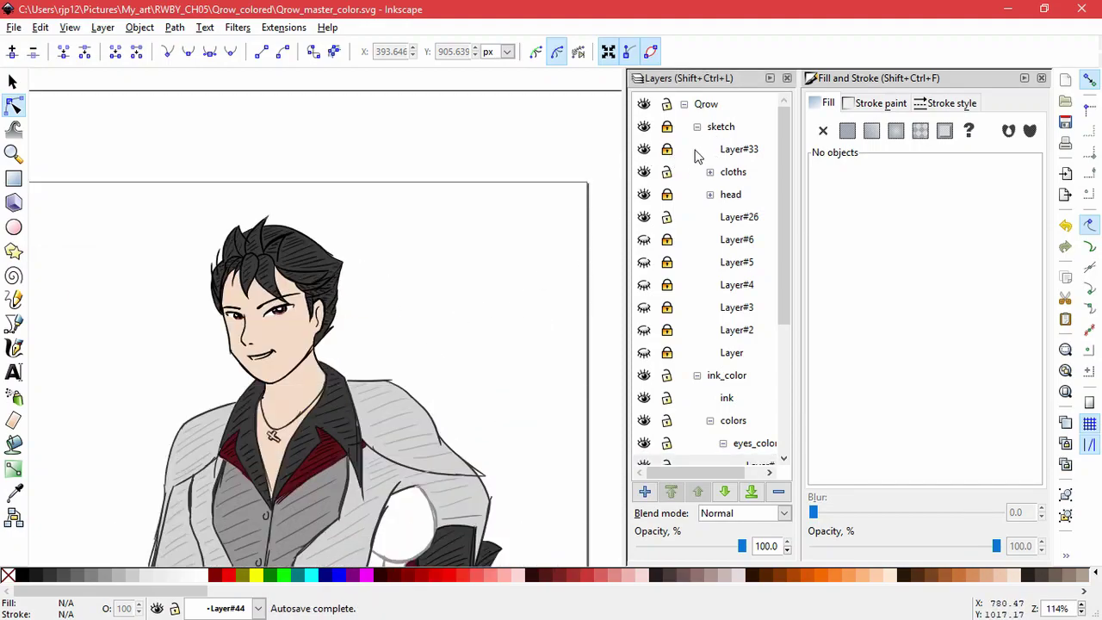
- Inspect the hidden sketch layers from Layer#6 to Layer#2 by briefly showing each one
left_click(646, 240)
left_click(648, 241)
left_click(644, 259)
left_click(645, 260)
left_click(648, 287)
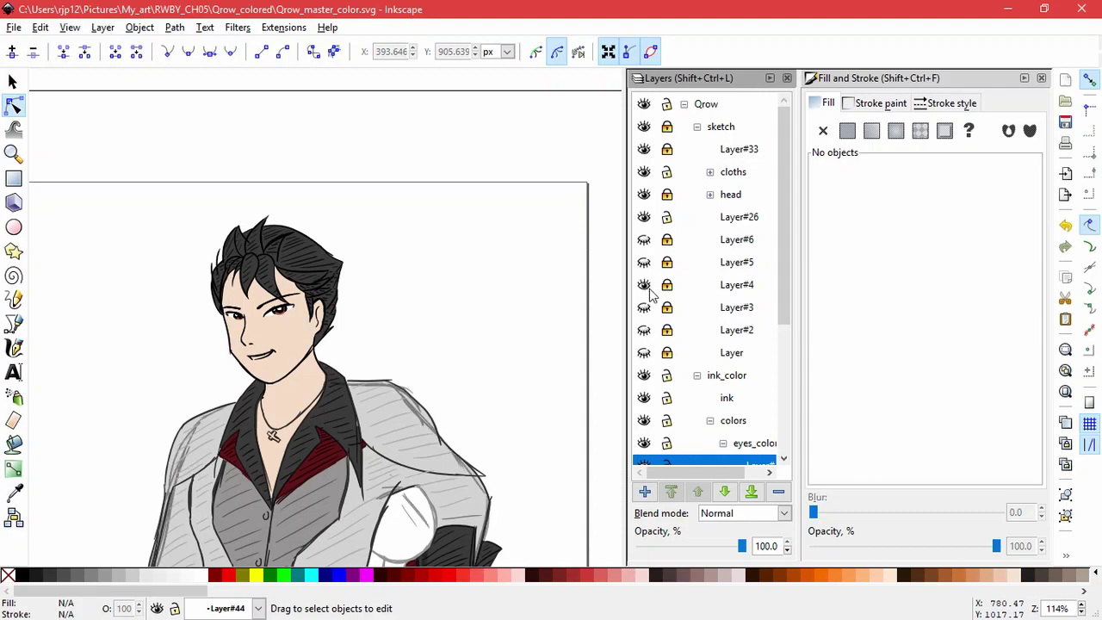
left_click(648, 288)
left_click(644, 327)
left_click(644, 327)
left_click(644, 308)
left_click(644, 307)
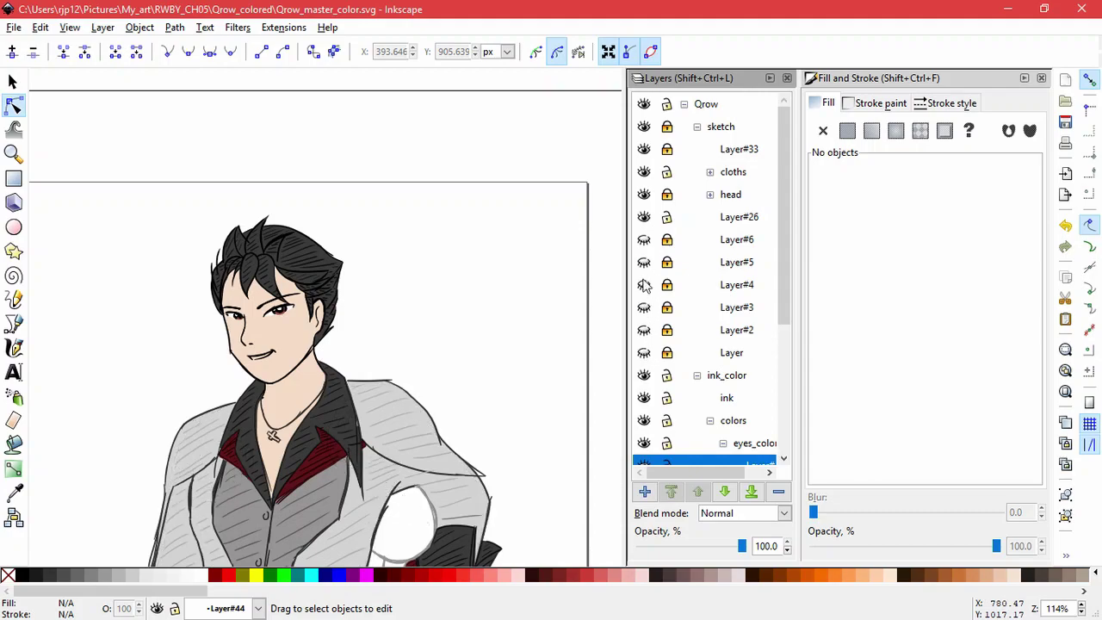
- Show the beard stubble on Layer#16 in the head group and lock Layer#11, Layer#14, Layer#15 and Layer#16
left_click(709, 194)
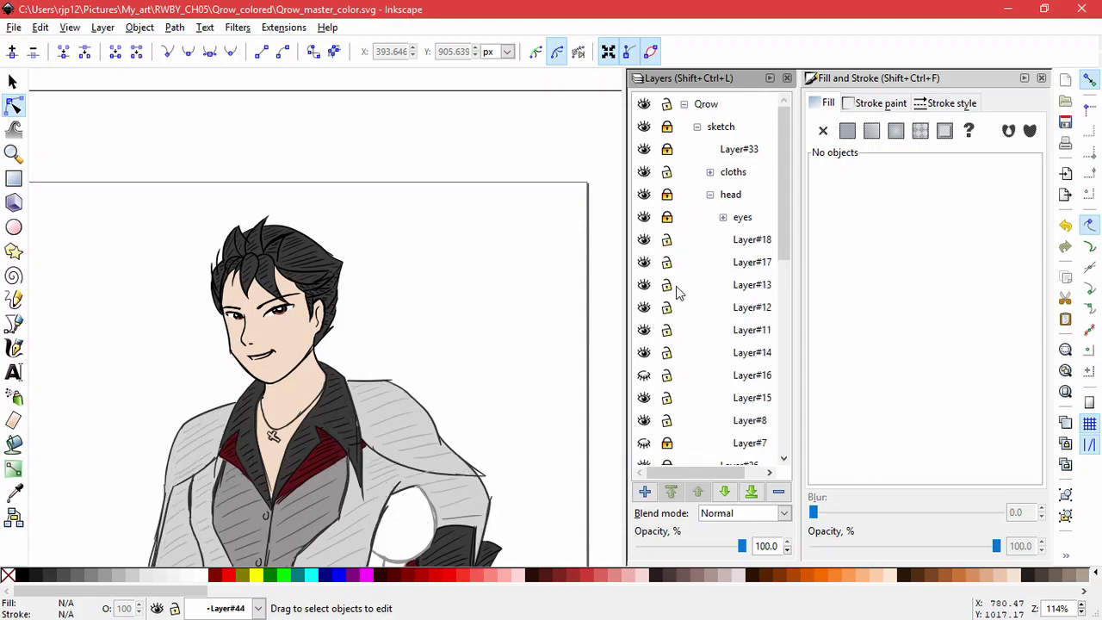
left_click(644, 376)
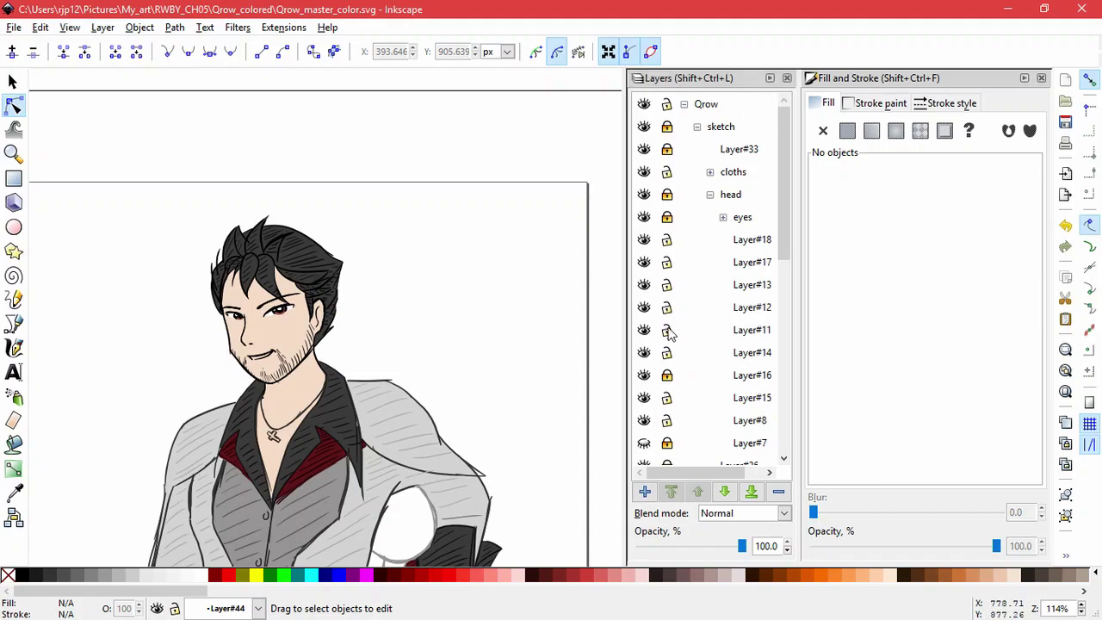
left_click(668, 331)
left_click(644, 352)
left_click(668, 397)
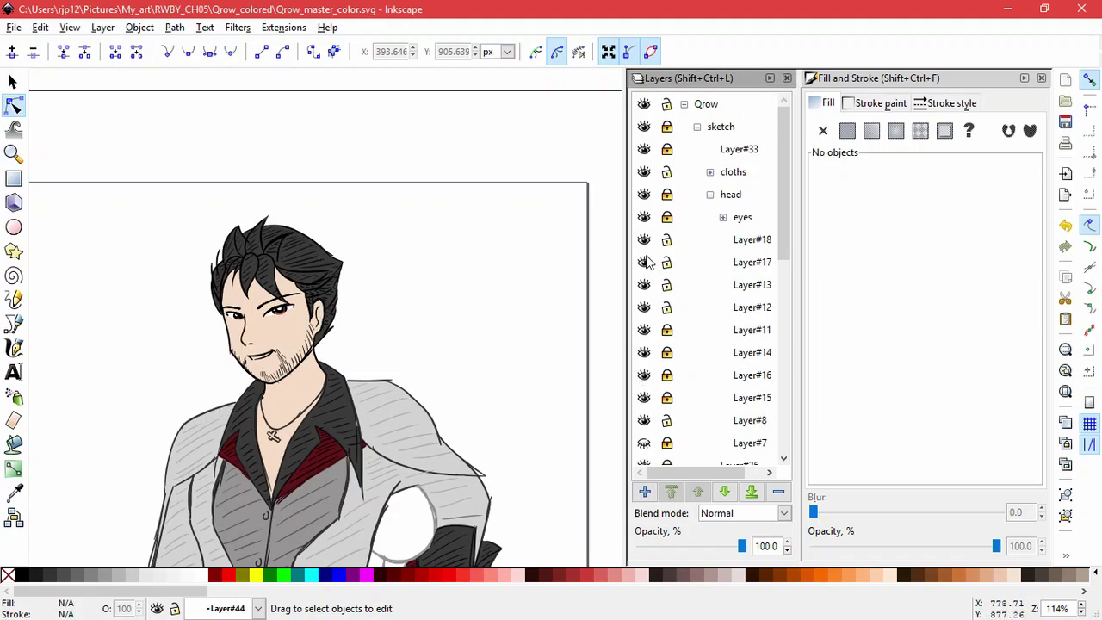
- Lock Layer#17, Layer#18 and Layer#8 in the head group, checking what Layer#8 and Layer#15 contain by toggling their visibility
left_click(667, 262)
left_click(667, 239)
left_click(666, 420)
left_click(644, 419)
left_click(645, 417)
left_click(642, 397)
left_click(643, 397)
scroll(676, 425, "down", 2)
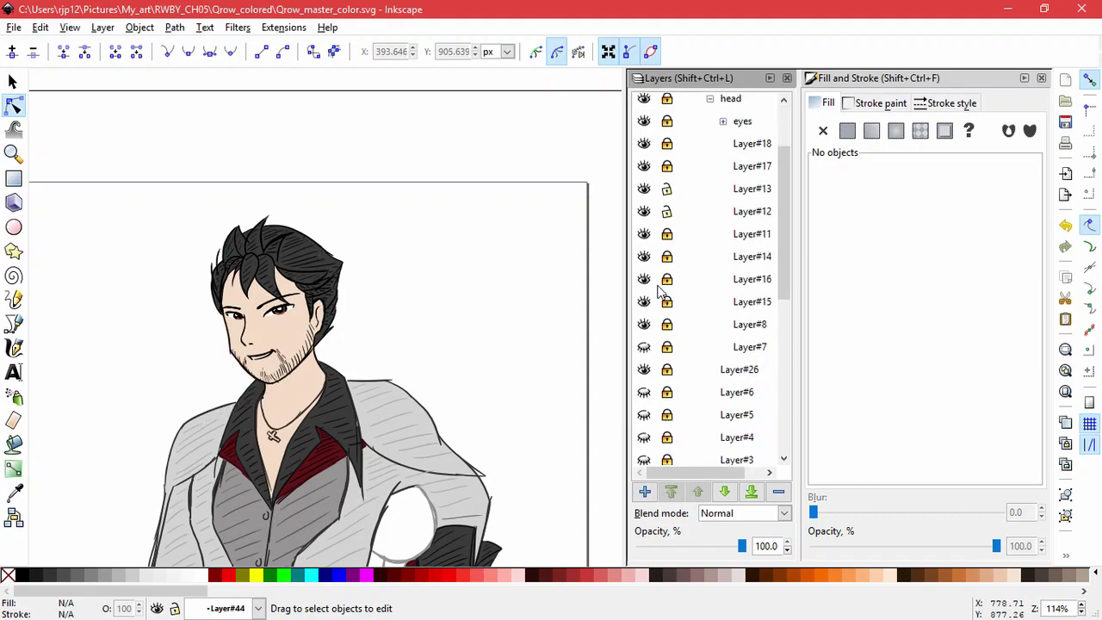
- Lock Layer#13 and Layer#12 in the head group, and unlock Layer#16 after checking that it holds the beard stubble
left_click(644, 143)
left_click(644, 143)
left_click(639, 190)
left_click(644, 278)
left_click(644, 279)
left_click(682, 287)
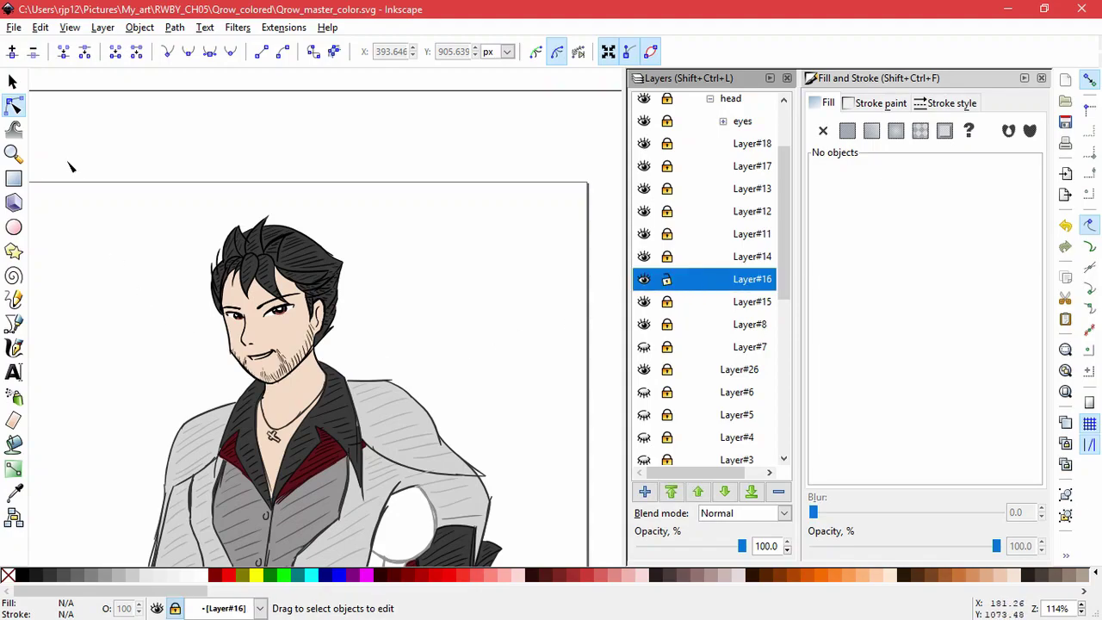
- Unlock the eyes and sketch layer groups and select a stubble stroke on the chin
key("s")
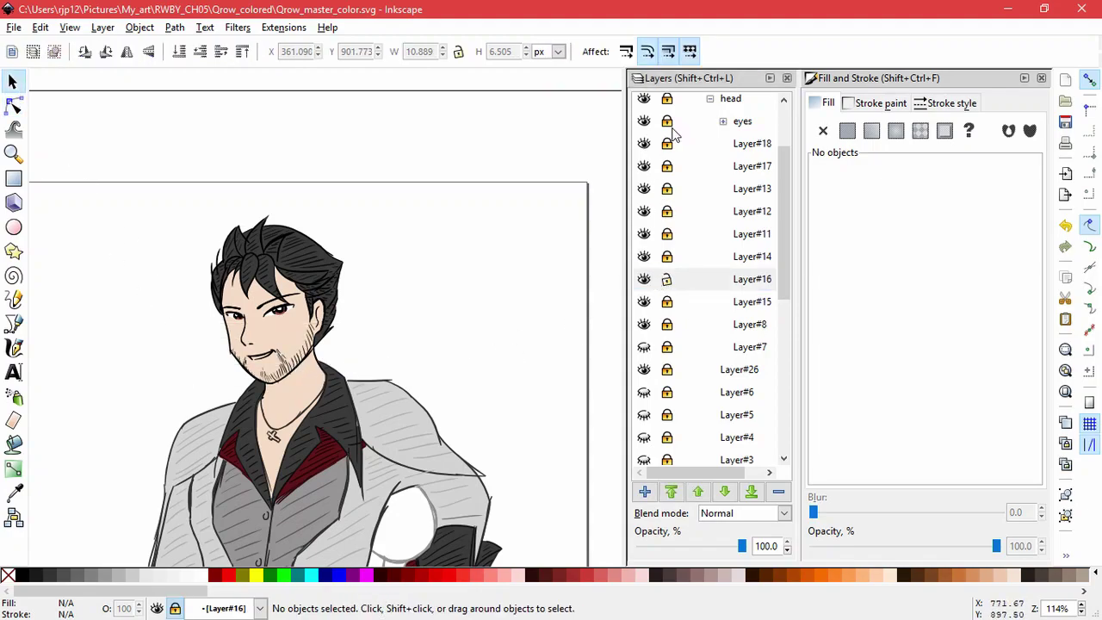
left_click(668, 120)
mouse_move(373, 402)
left_mouse_down()
mouse_move(167, 306)
mouse_move(154, 310)
left_mouse_up()
key("Escape")
scroll(695, 126, "up", 1)
scroll(680, 142, "up", 2)
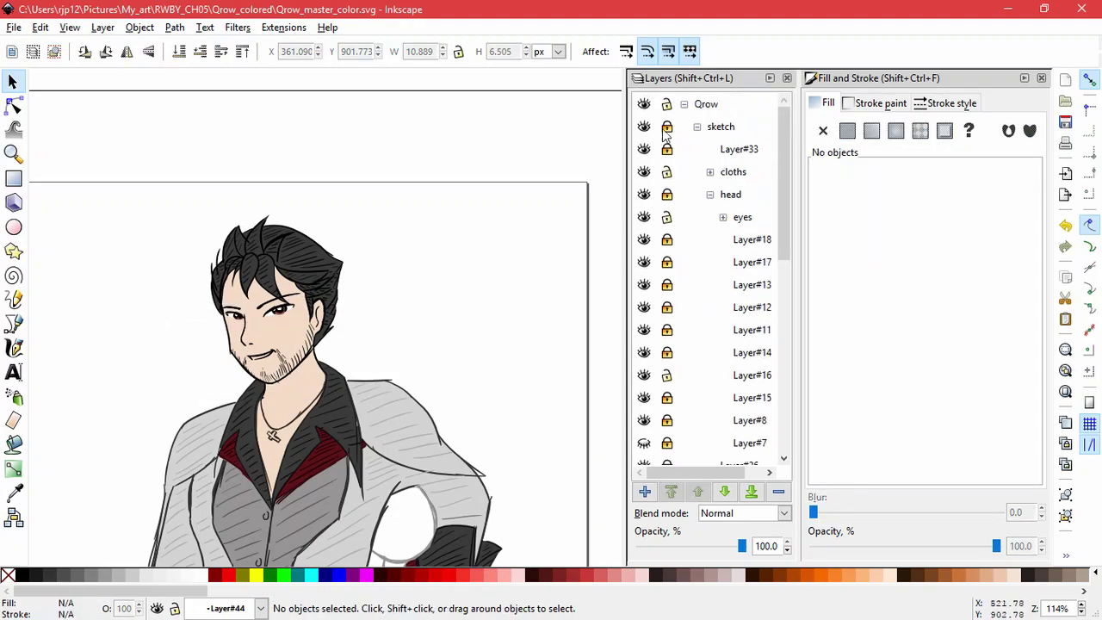
left_click(291, 380)
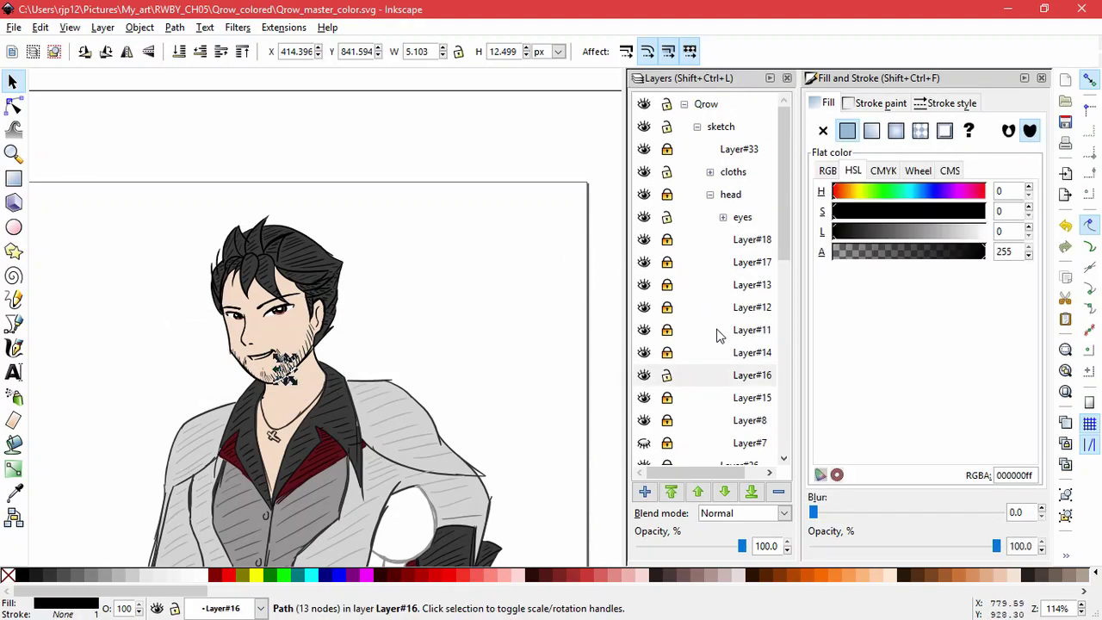
- Collapse and lock the ink_color group, lock the cloths group and unlock Layer#33
left_click(696, 375)
scroll(696, 382, "down", 5)
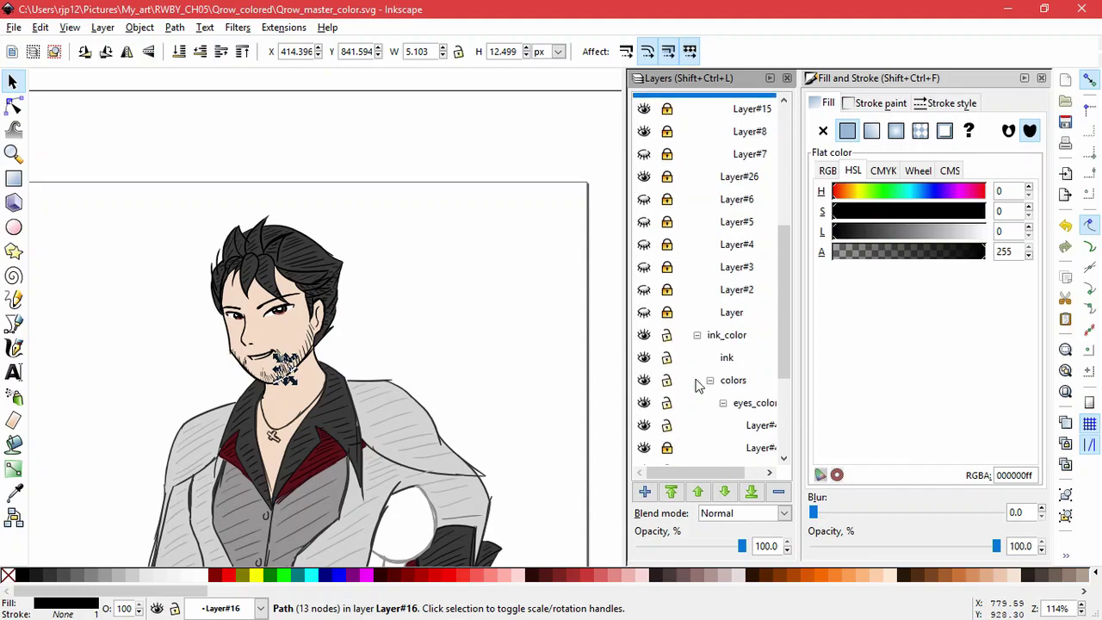
left_click(699, 340)
left_click(337, 393)
left_click(359, 395)
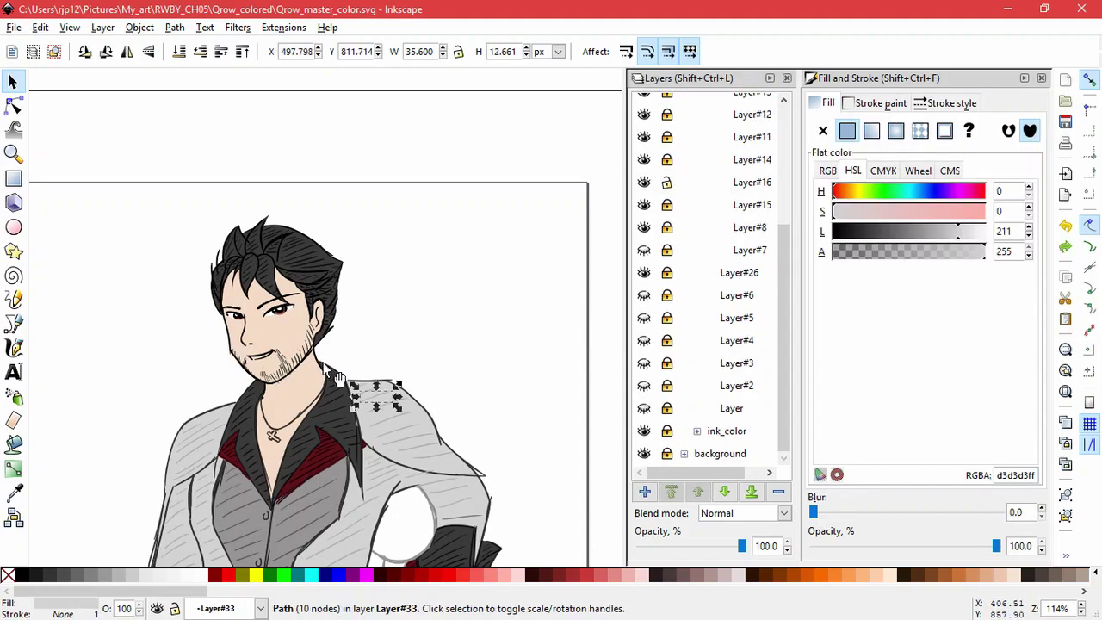
scroll(742, 276, "up", 4)
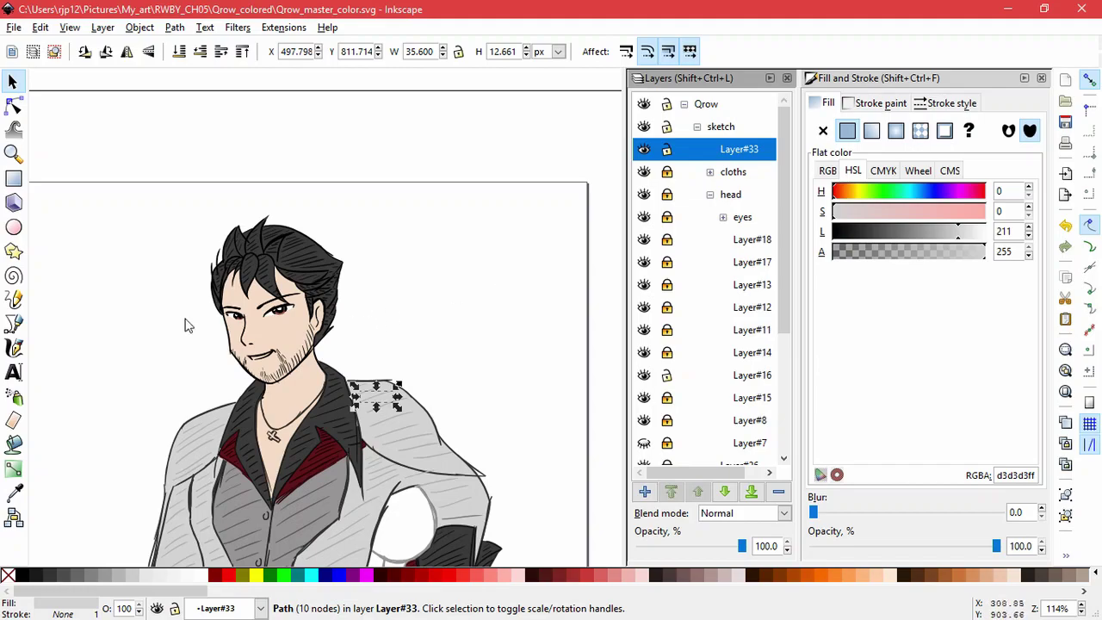
- Unlock the head group, select a stubble stroke on the jaw and check its layer by briefly hiding Layer#16
left_click_drag(185, 319, 364, 398)
left_click(309, 354)
left_click(299, 357)
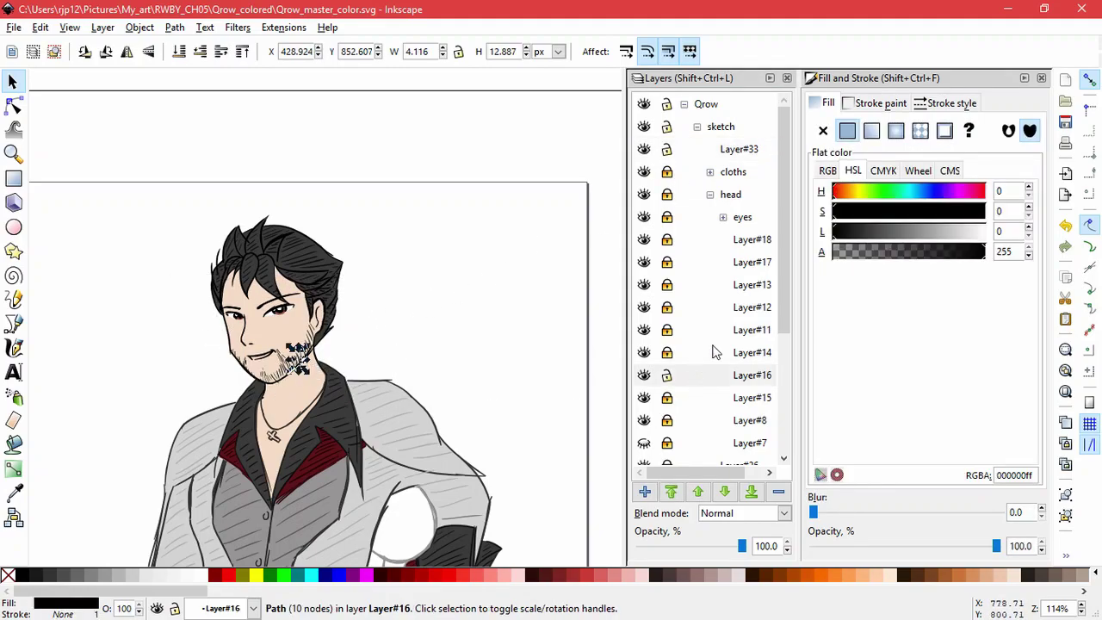
scroll(716, 347, "down", 4)
scroll(670, 299, "up", 2)
left_click(646, 256)
left_click(646, 257)
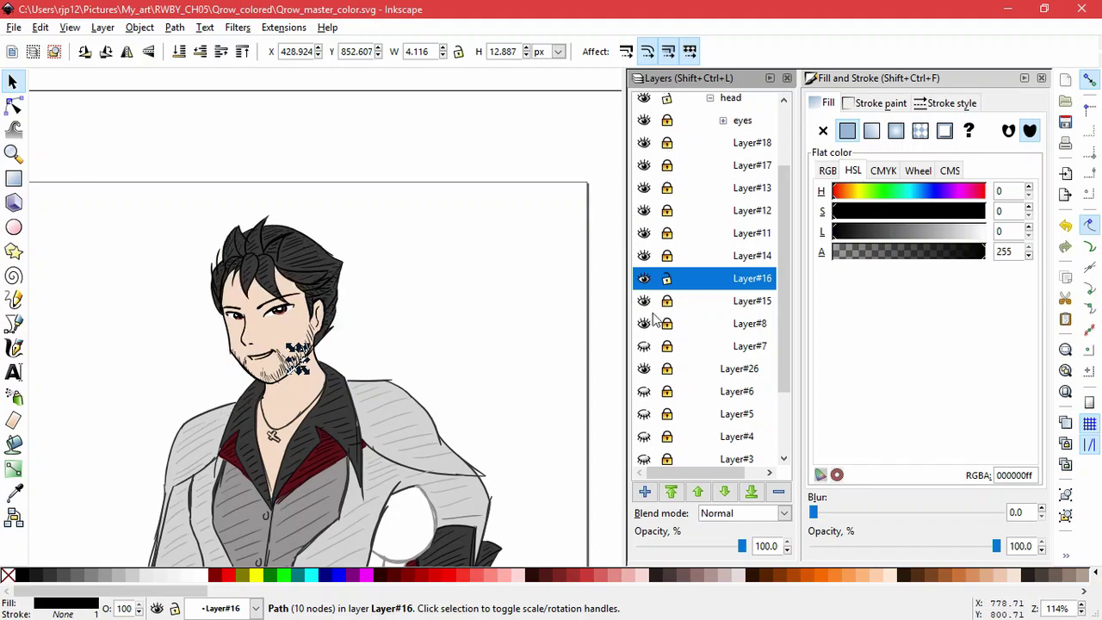
- Move one stubble stroke at the tip of the chin slightly outward across the jaw outline
left_click(420, 389)
left_click_drag(167, 298, 360, 412)
left_click(379, 321)
scroll(240, 345, "up", 3)
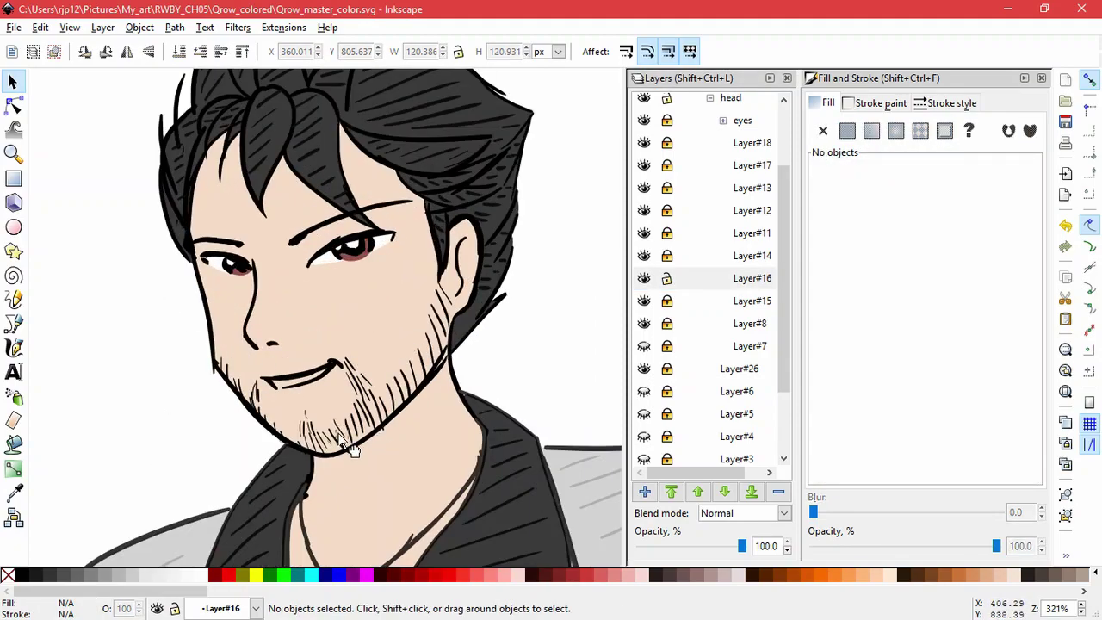
left_click(349, 448)
left_click_drag(350, 448, 349, 448)
scroll(350, 449, "up", 4, "ctrl")
left_click(339, 399)
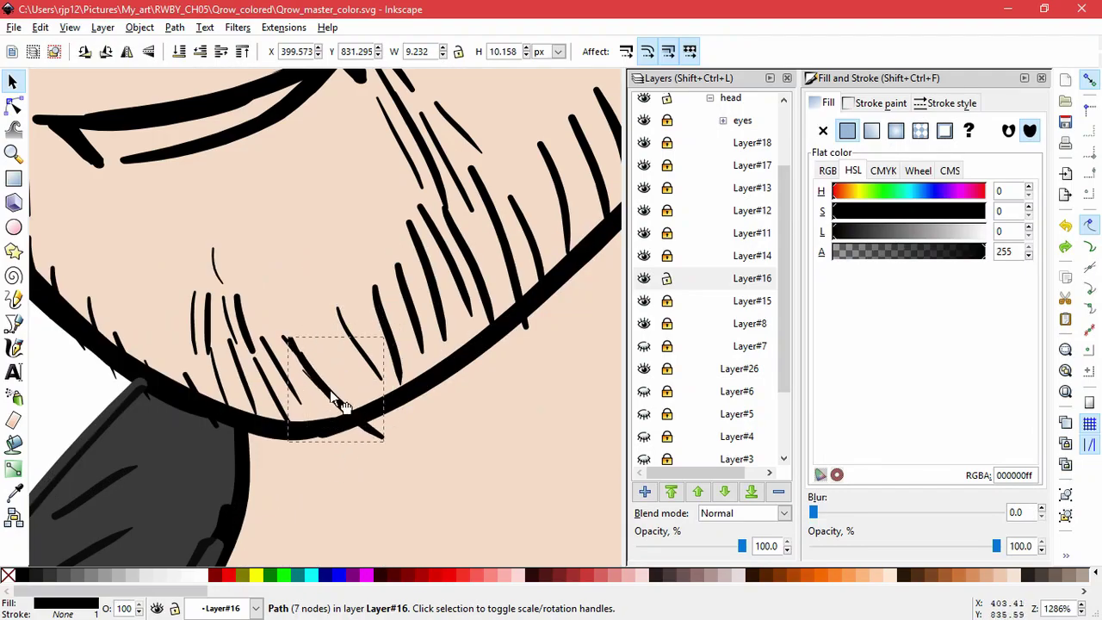
left_click_drag(339, 399, 358, 415)
scroll(421, 435, "down", 3, "ctrl")
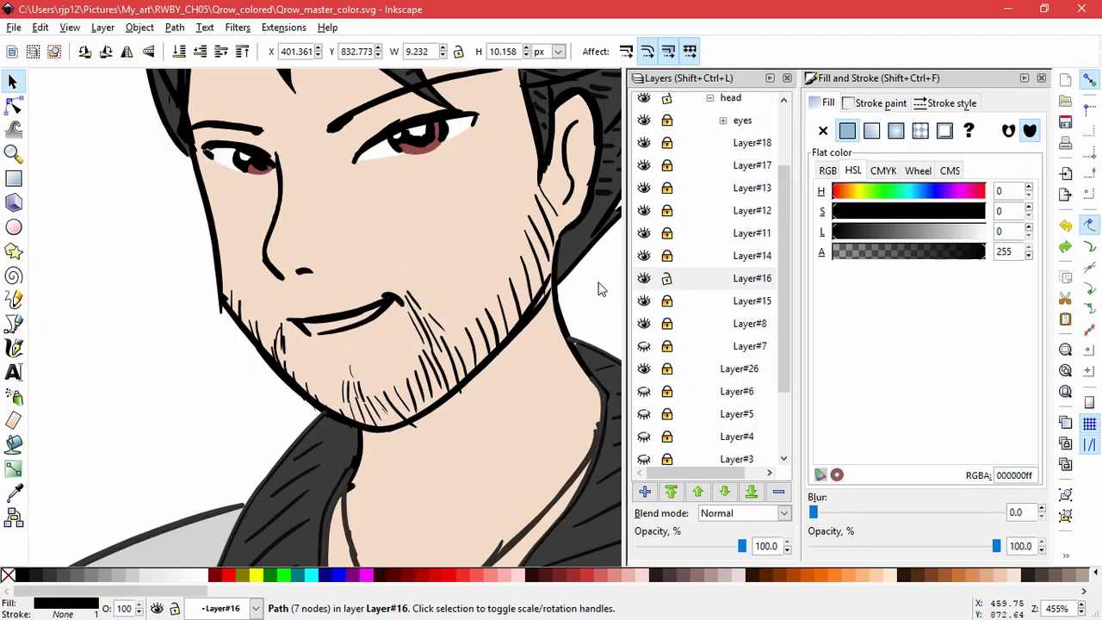
- Select all the beard stubble strokes on Layer#16 by drawing over them and set their fill lightness to 170
left_click(598, 284)
left_click_drag(596, 289, 548, 314)
left_click_drag(508, 200, 471, 323, "alt")
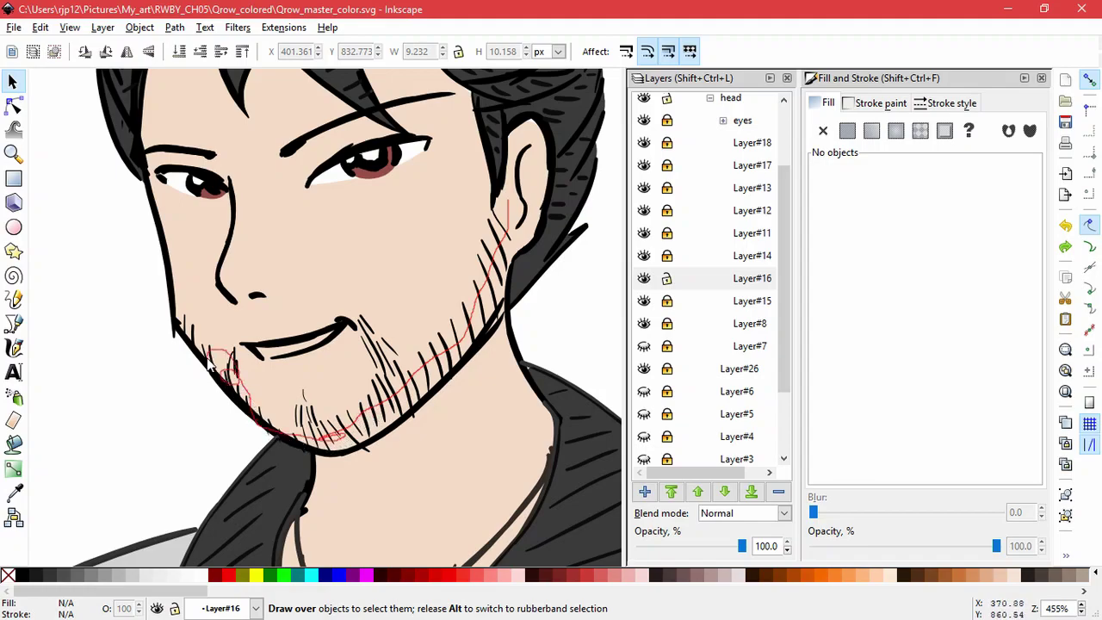
left_click_drag(301, 419, 365, 353, "alt")
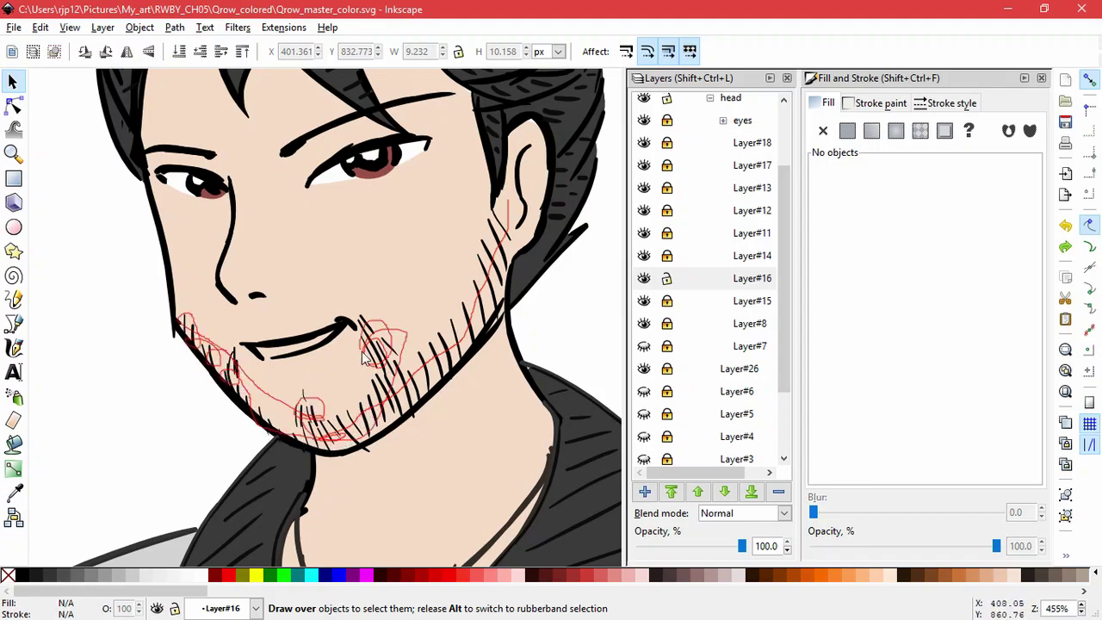
left_click_drag(158, 227, 158, 227, "alt")
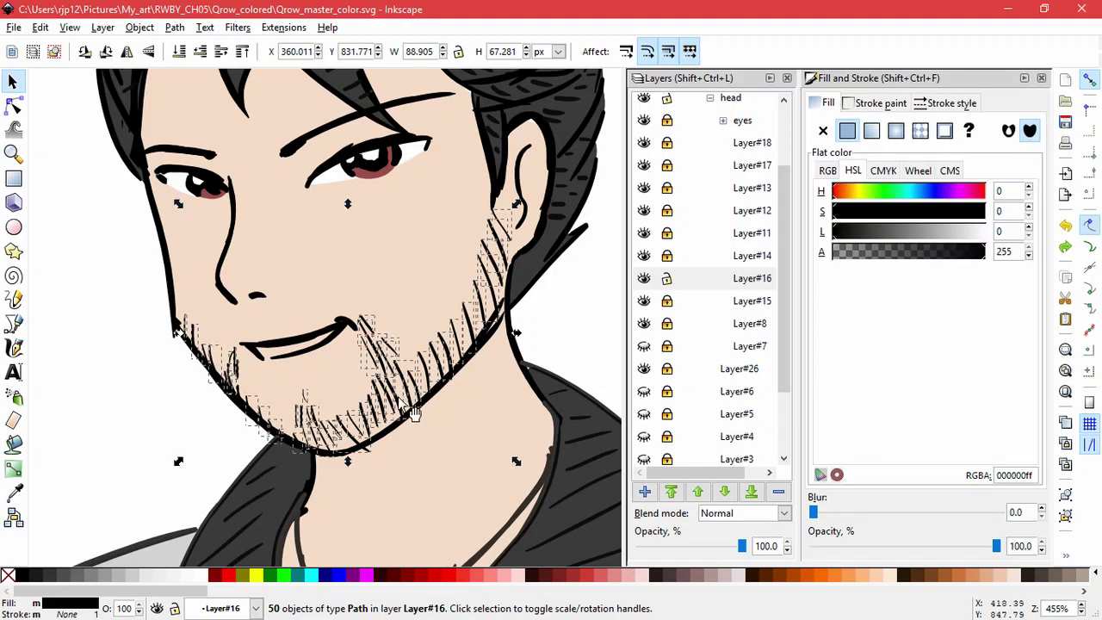
left_click_drag(398, 399, 289, 409)
key("ctrl+z")
left_click_drag(211, 426, 274, 422, "shift")
key("ctrl+z")
left_click_drag(884, 233, 937, 235)
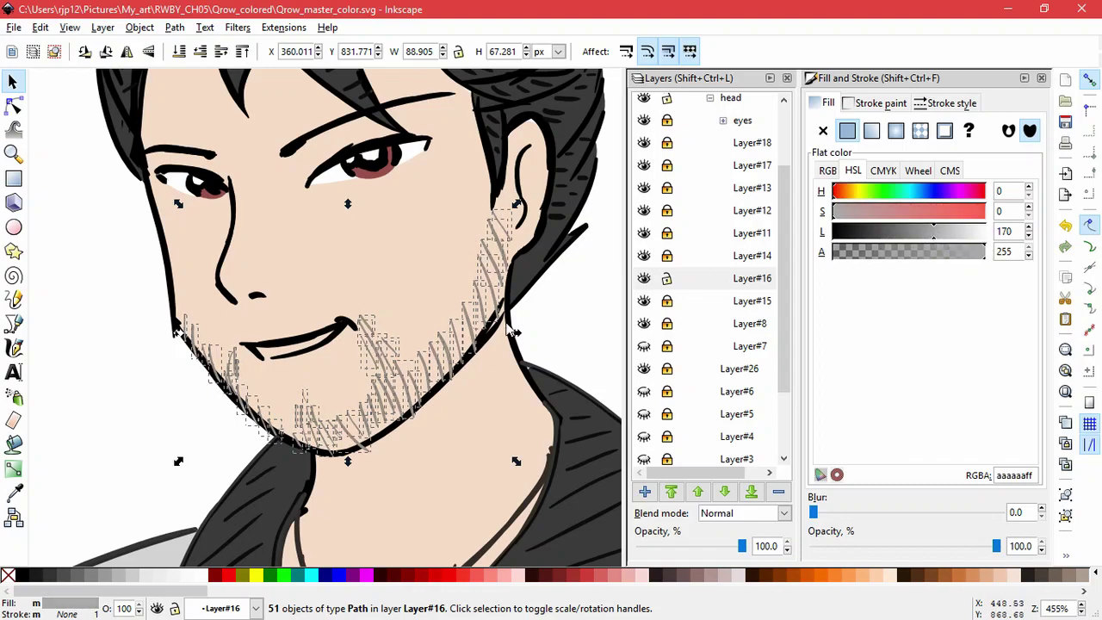
- Group the stubble strokes, cut them from Layer#16 and add a new layer above the sketch group
key("ctrl+g")
key("Delete")
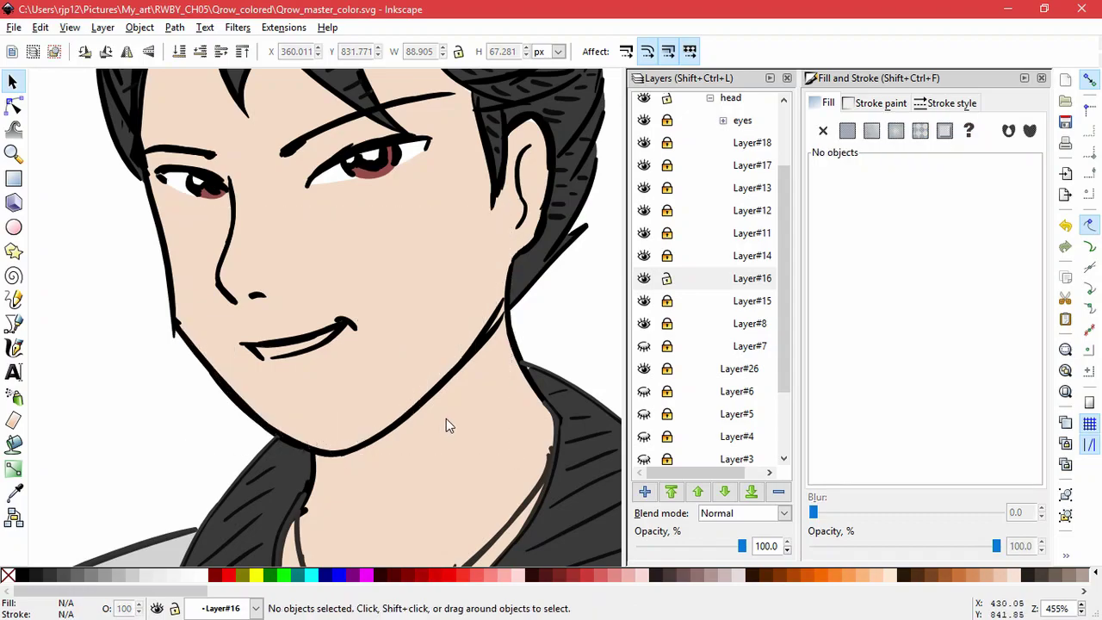
scroll(706, 275, "up", 5)
left_click(713, 107)
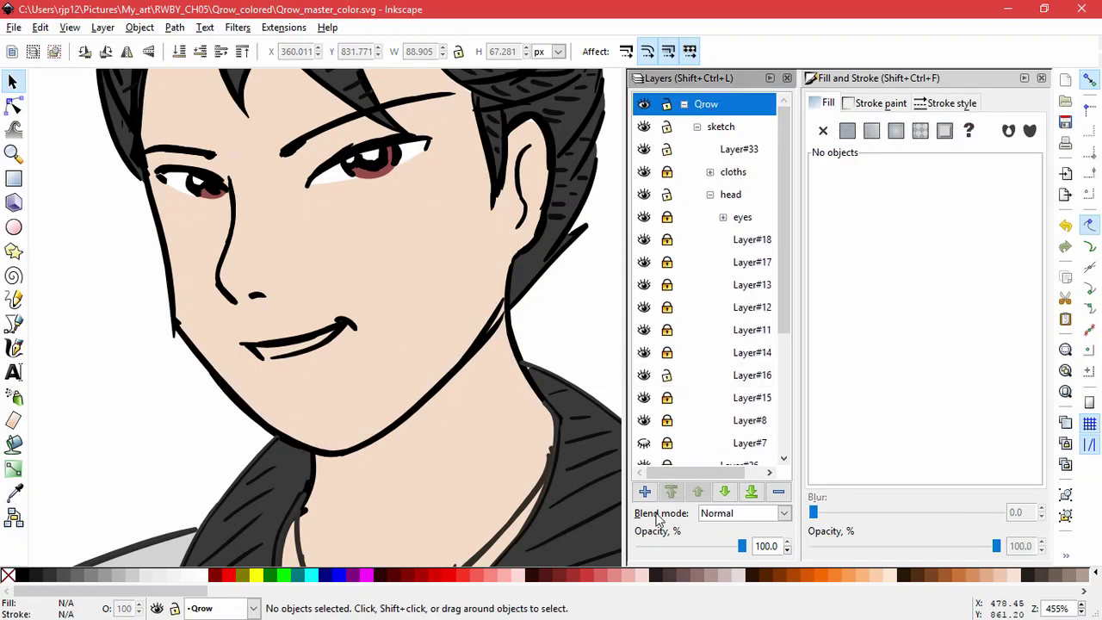
left_click(720, 129)
left_click(644, 492)
key("Return")
- Paste the stubble group onto Layer#45 and position it along the jaw and chin
left_click(40, 28)
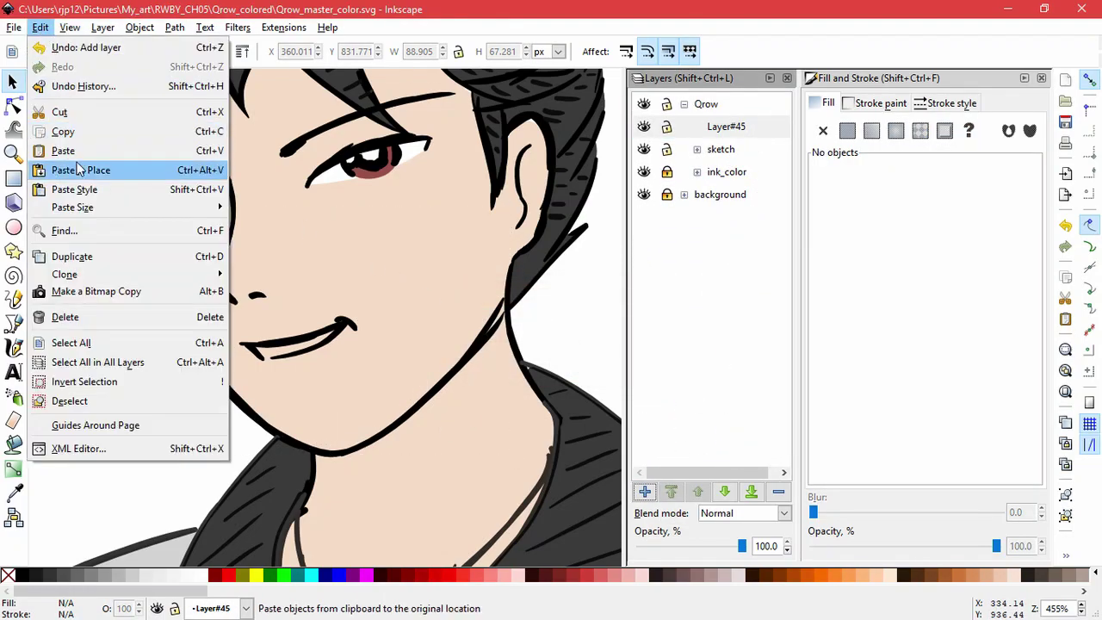
left_click(80, 170)
key("ctrl+z")
left_click(41, 28)
left_click(79, 190)
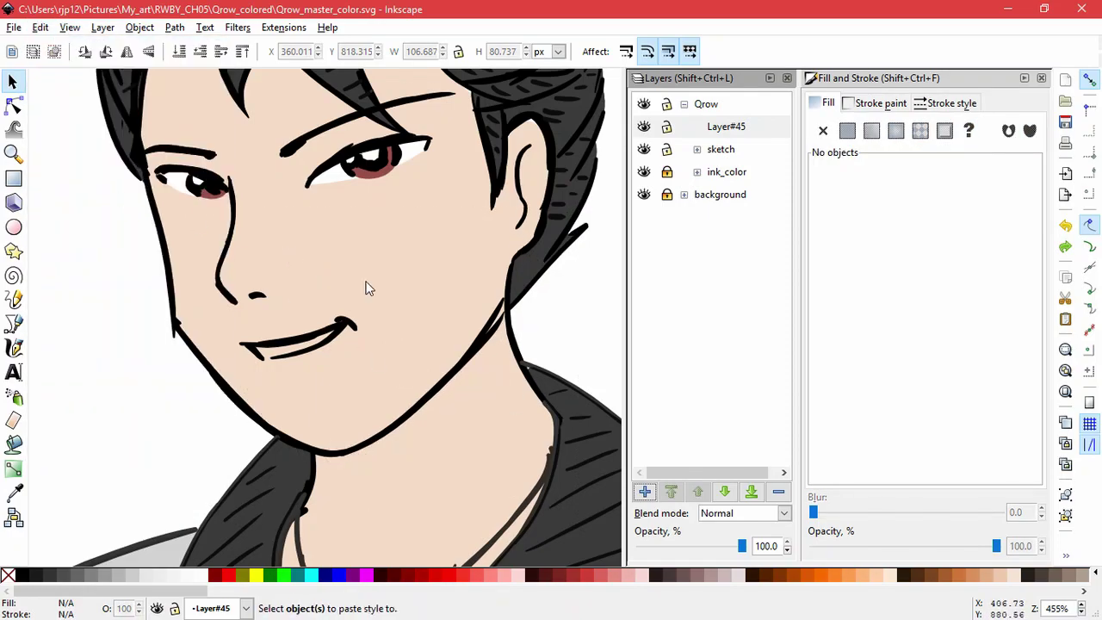
left_click(686, 131)
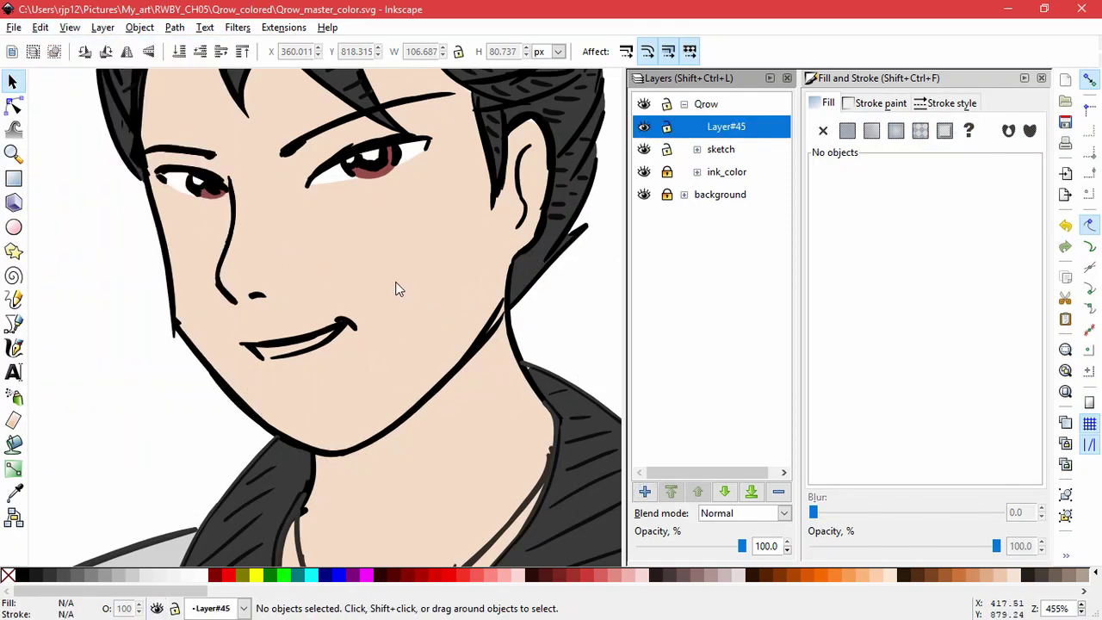
left_click(40, 27)
left_click_drag(436, 399, 412, 380)
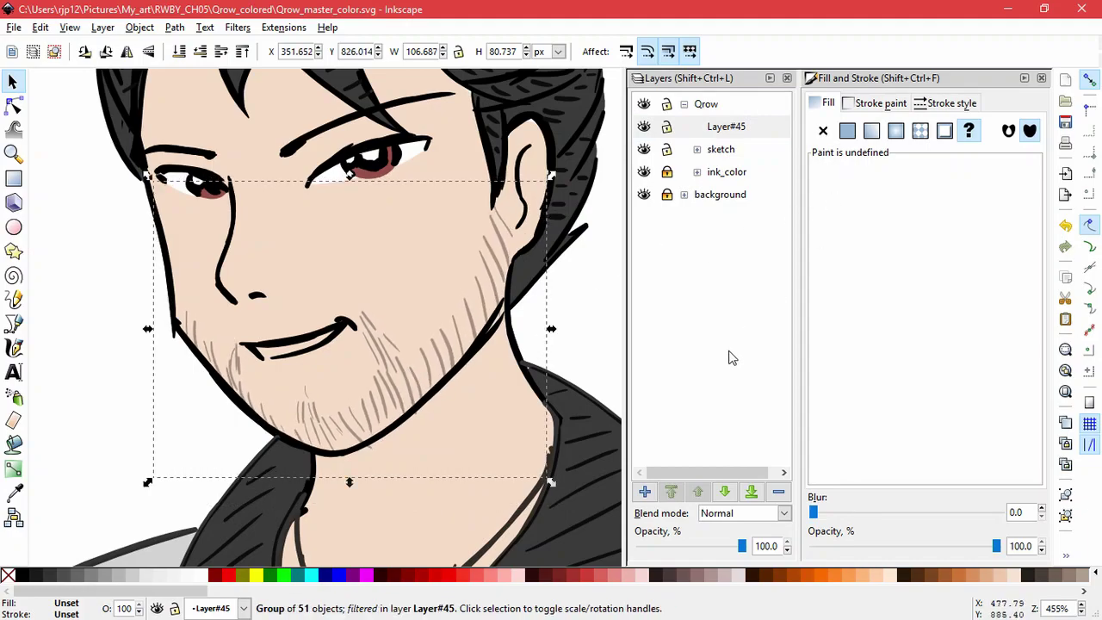
- Give the stubble group a flat grey fill with lightness 163, keeping its opacity at 100%
left_click(847, 130)
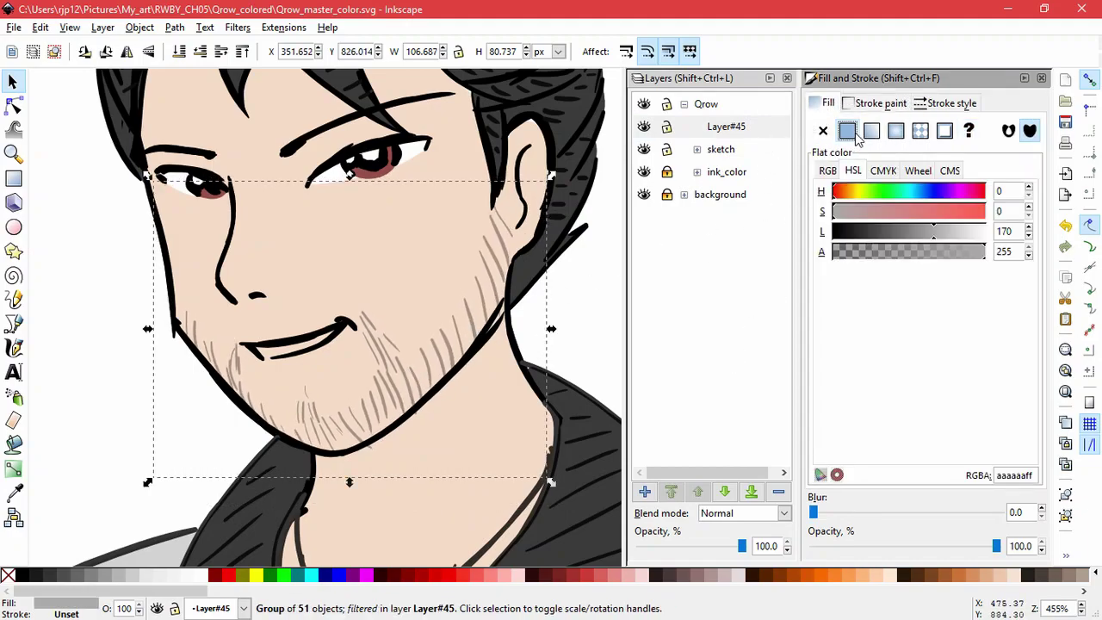
left_click(961, 547)
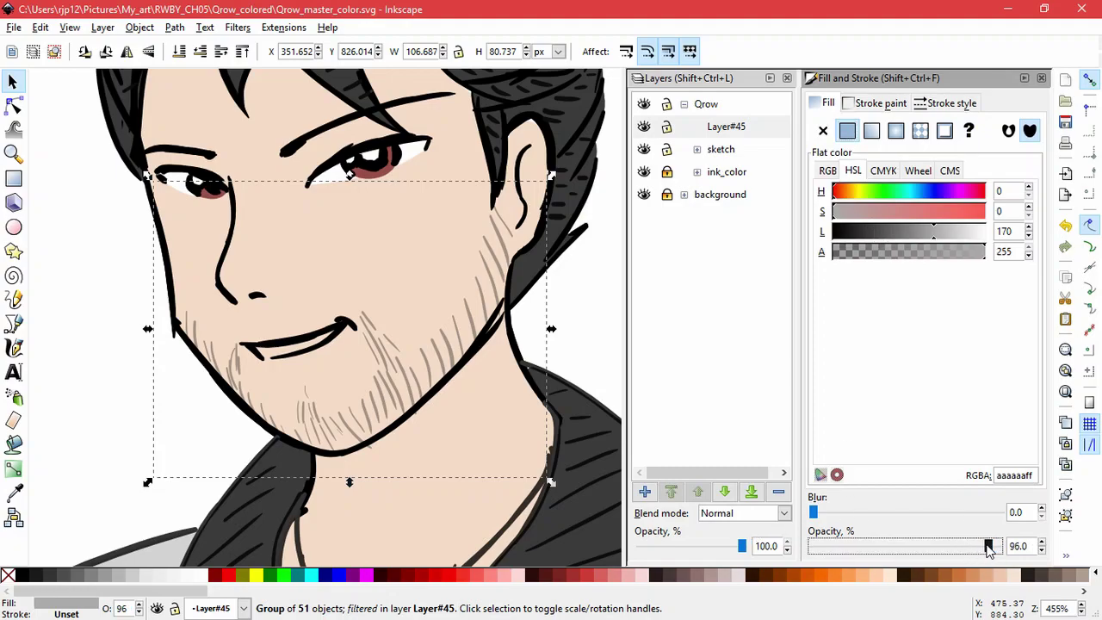
left_click_drag(989, 546, 1006, 541)
mouse_move(853, 230)
left_mouse_down()
mouse_move(1042, 244)
mouse_move(951, 234)
left_mouse_up()
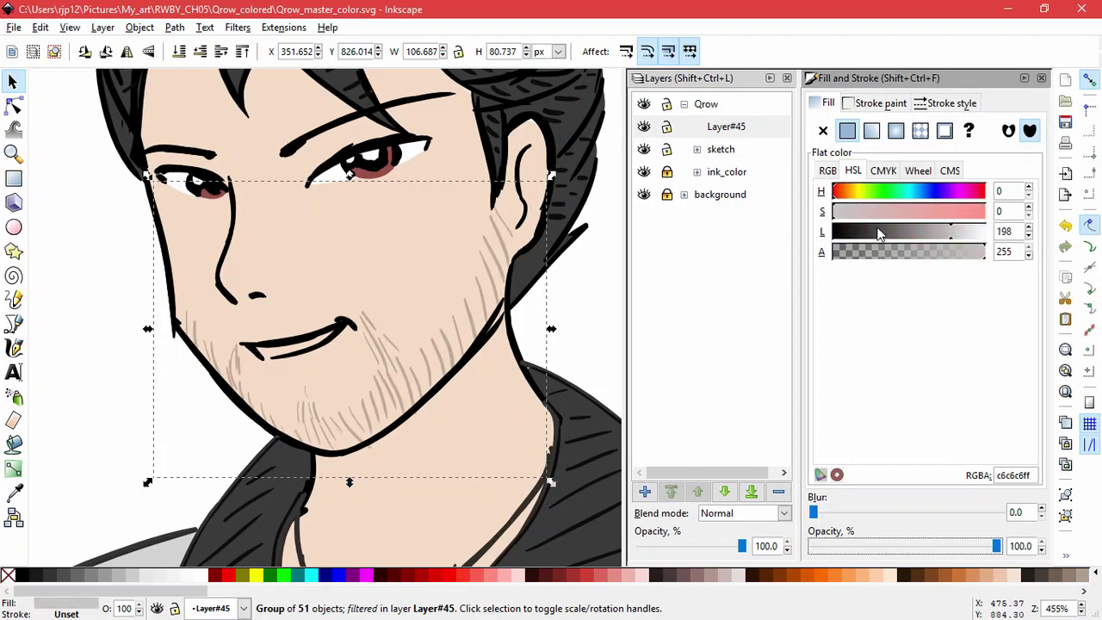
left_click_drag(880, 230, 917, 234)
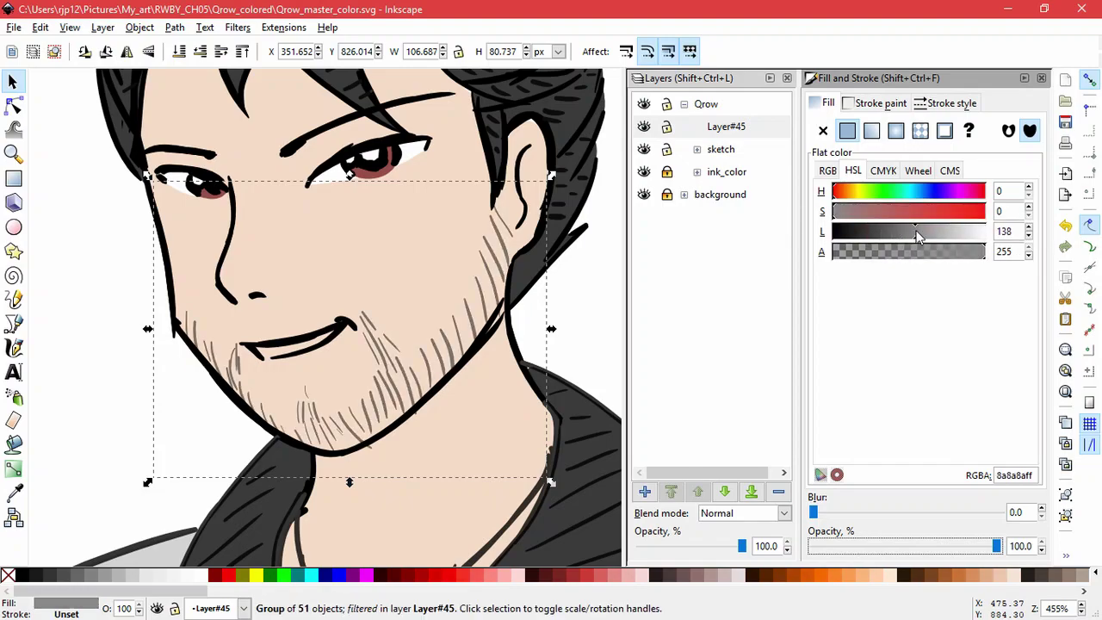
scroll(393, 382, "up", 5)
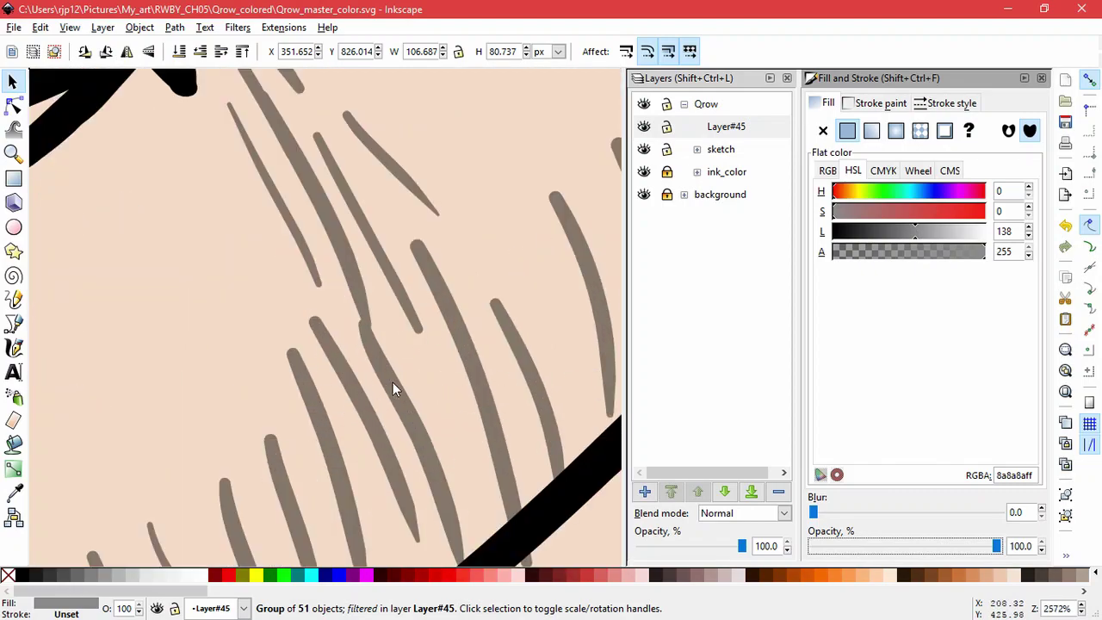
mouse_move(915, 233)
left_mouse_down()
mouse_move(943, 234)
mouse_move(930, 231)
left_mouse_up()
- Briefly hide the sketch group, try the Multiply blend mode on Layer#45 and return it to Normal
left_click(644, 149)
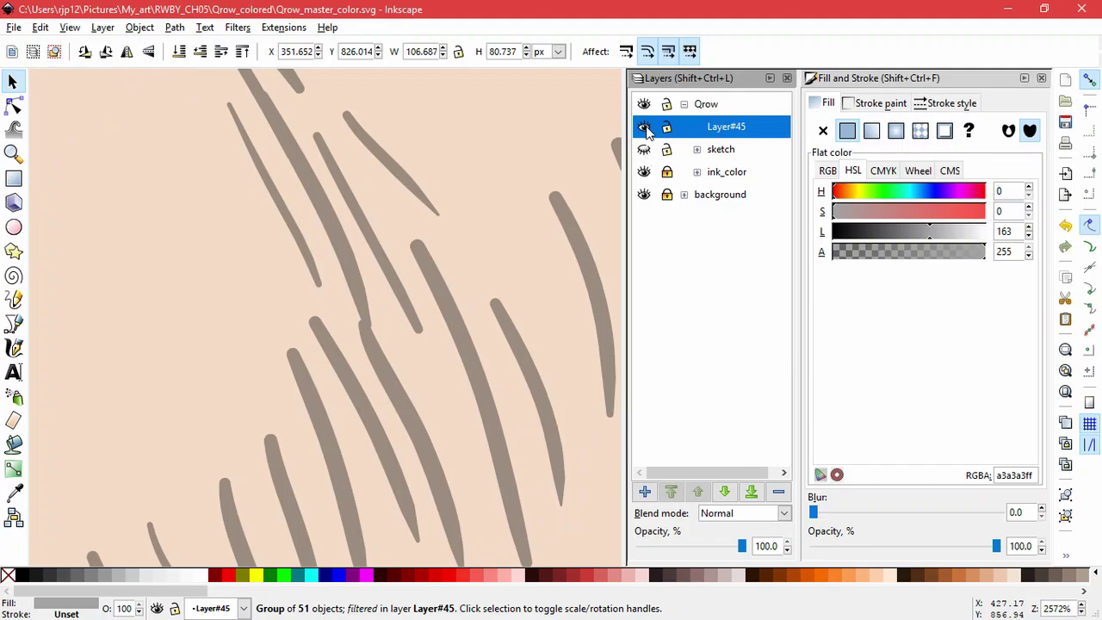
left_click(644, 149)
left_click(759, 514)
left_click(763, 531)
left_click(747, 514)
left_click(742, 532)
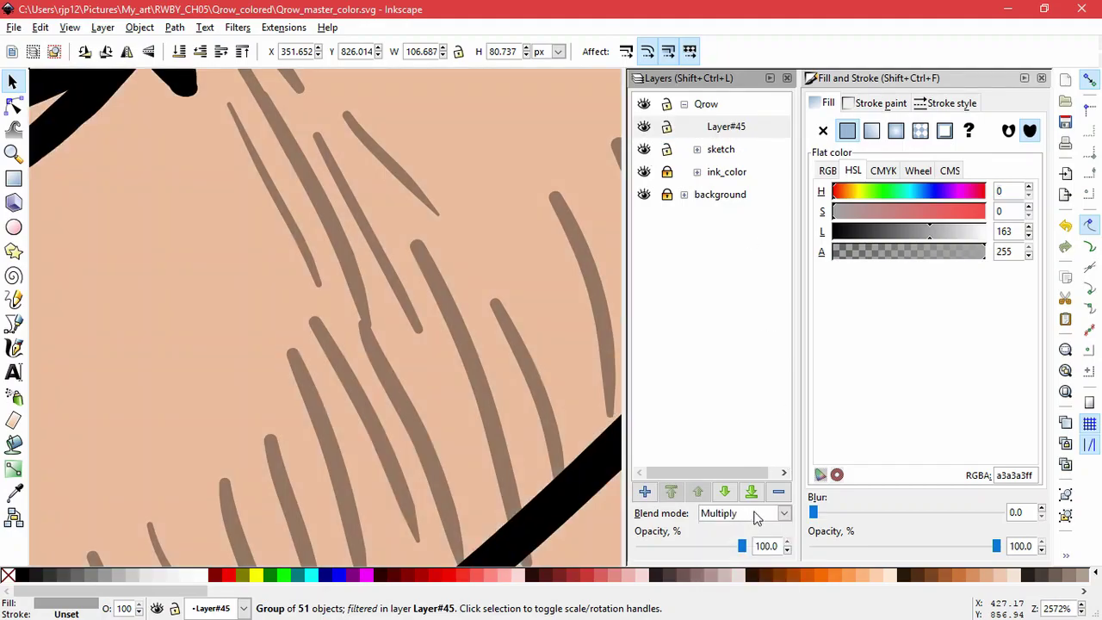
scroll(756, 513, "up", 1)
scroll(578, 249, "down", 8)
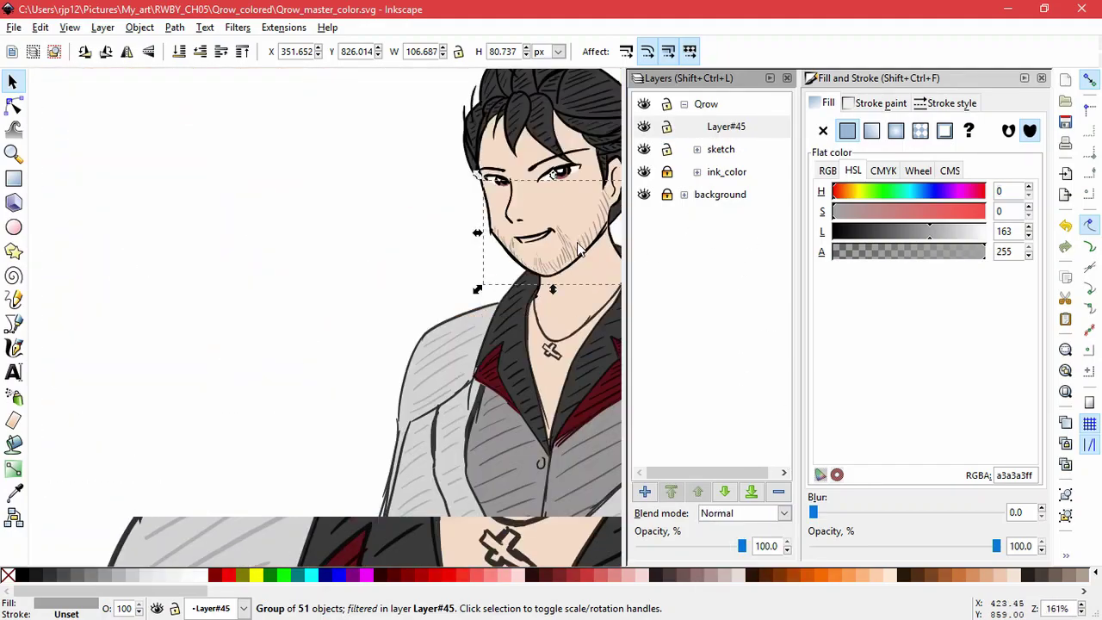
- Move the stubble group off the jaw to examine its strokes and undo the move
key("space")
key("space")
key("space")
left_click(431, 310)
left_click_drag(524, 272, 551, 303)
scroll(543, 297, "up", 11)
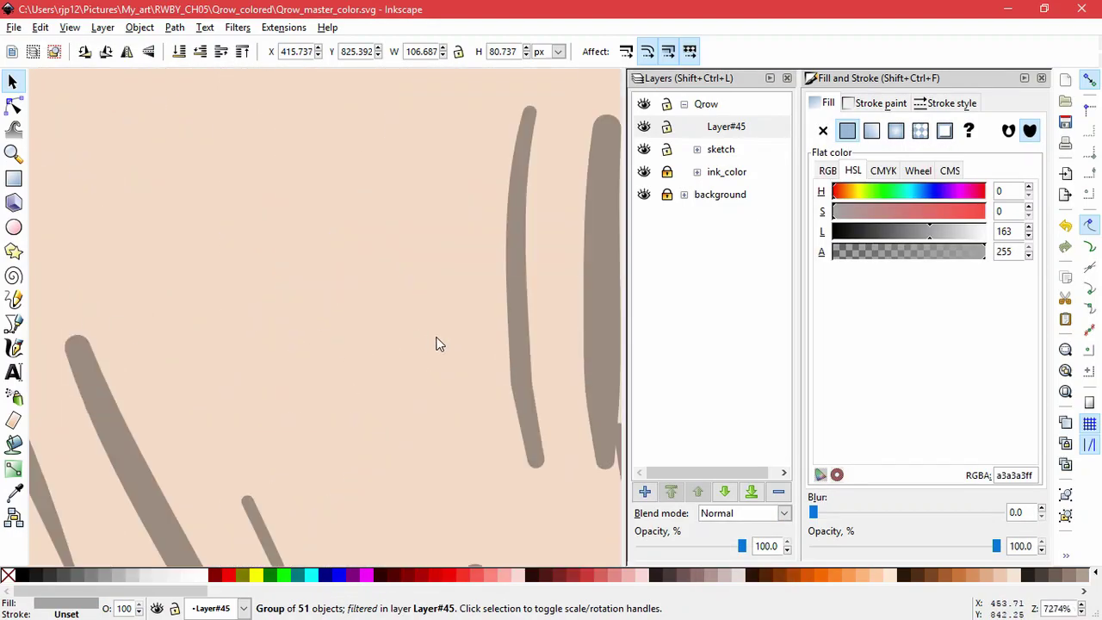
scroll(440, 344, "down", 7)
key("ctrl+z")
scroll(415, 284, "down", 1)
- Deselect the stubble group and save the drawing
left_click(551, 286)
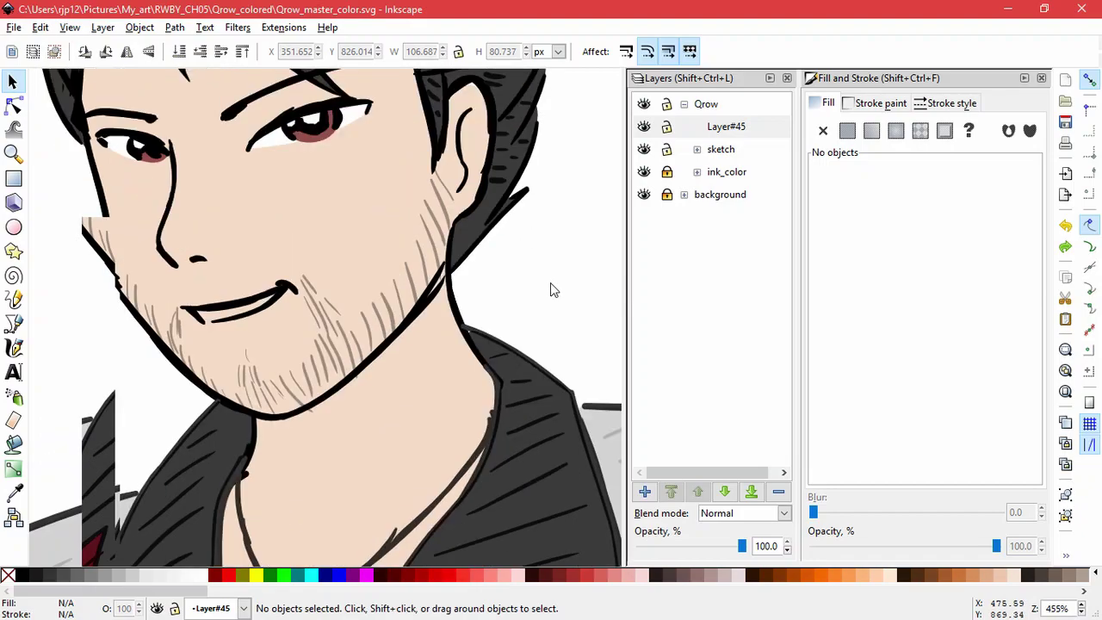
left_click_drag(551, 286, 591, 313)
key("5")
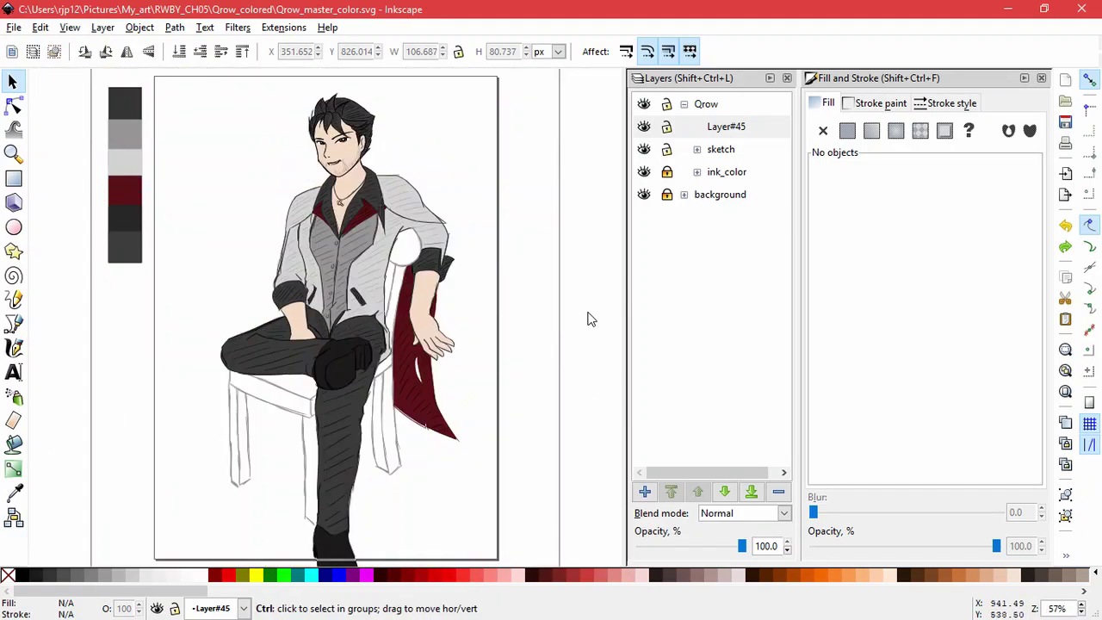
key("ctrl+s")
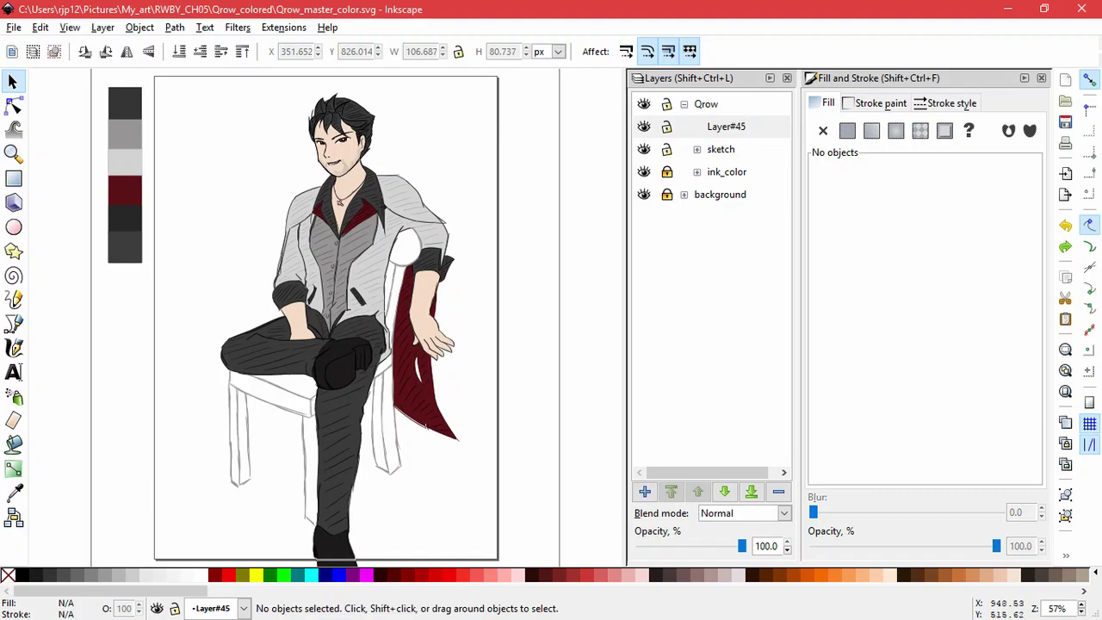
- Expand the ink_color, colors and eyes_colors groups and lock Layer#44 inside eyes_colors
scroll(345, 176, "up", 7, "ctrl")
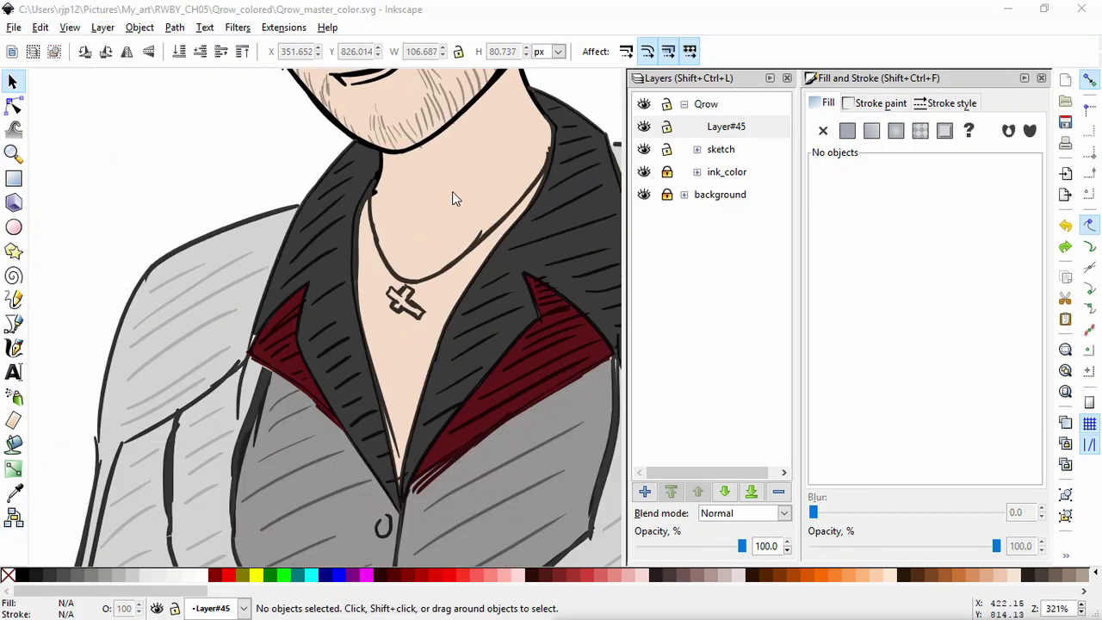
scroll(485, 184, "down", 3, "ctrl")
scroll(440, 208, "up", 2)
left_click(725, 127)
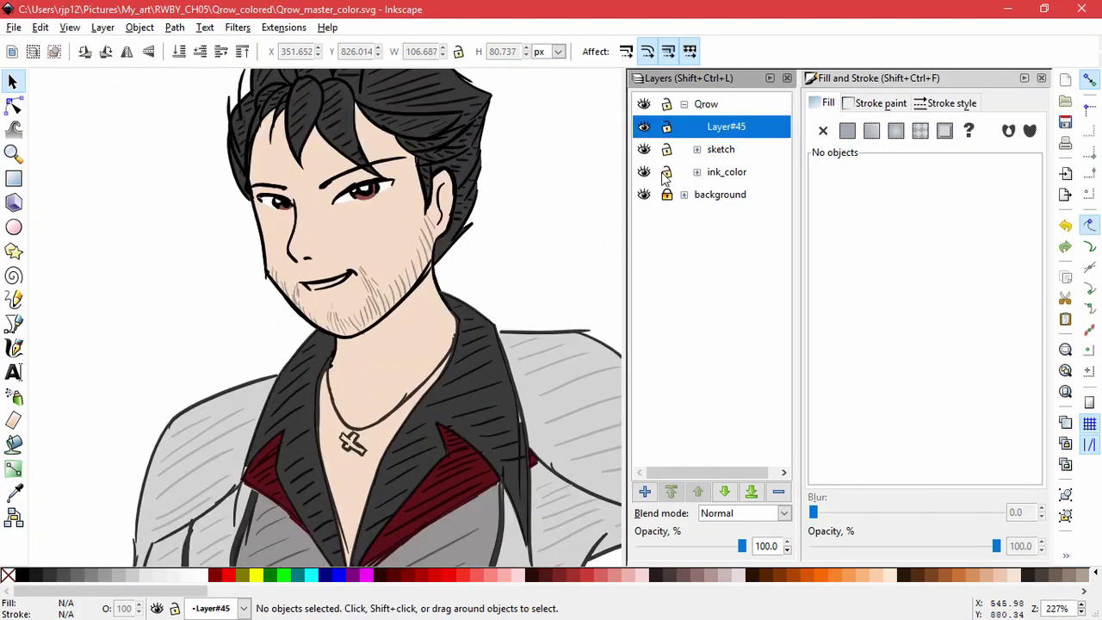
left_click(697, 171)
left_click(710, 217)
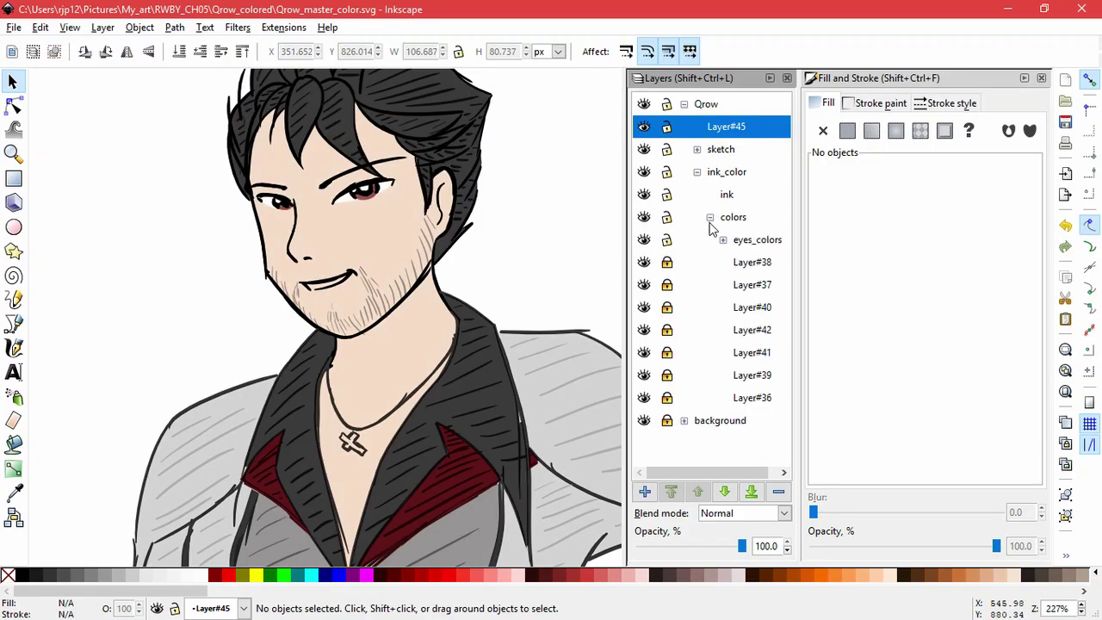
left_click(722, 240)
left_click(740, 263)
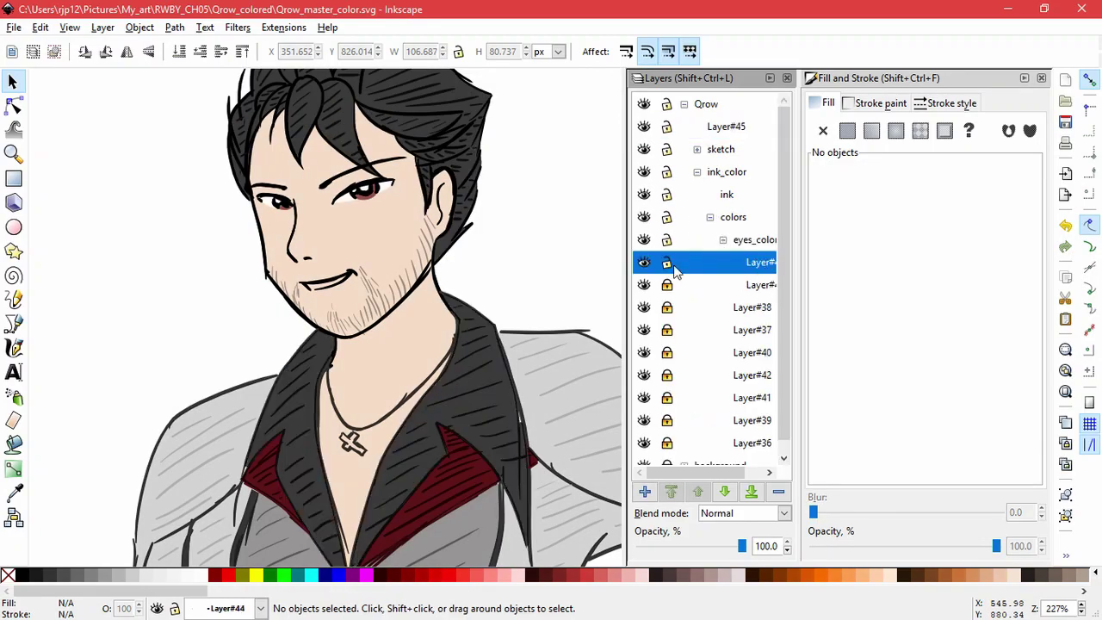
left_click(666, 262)
- Add a new layer above eyes_colors within the colors group
left_click(645, 491)
left_click(610, 369)
left_click(748, 240)
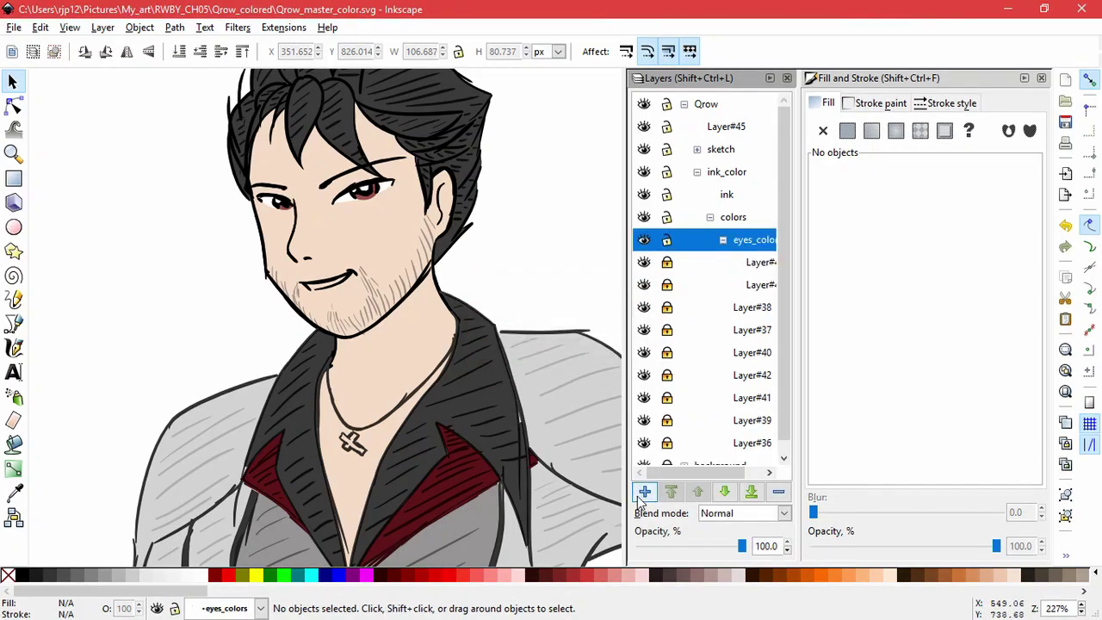
left_click(645, 492)
left_click(613, 368)
- Trace the cross pendant with straight Pen segments on Layer#46, fill it with white at lightness 255 and deselect it
left_click(14, 328)
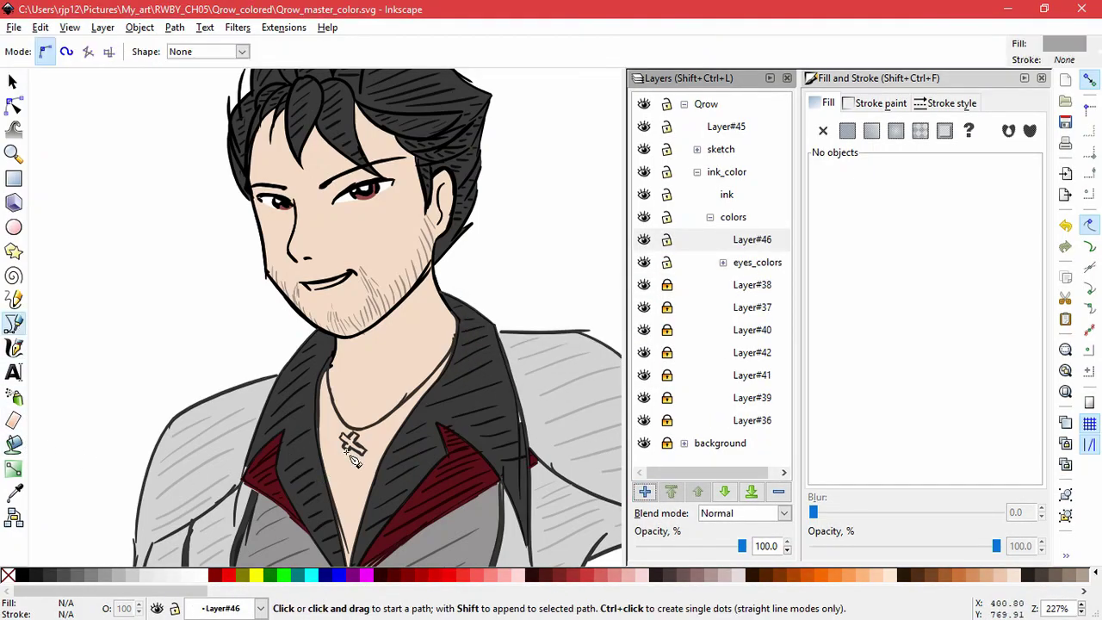
scroll(346, 451, "up", 5)
left_click(328, 344)
left_click(310, 372)
left_click(349, 398)
left_click(327, 423)
left_click(360, 446)
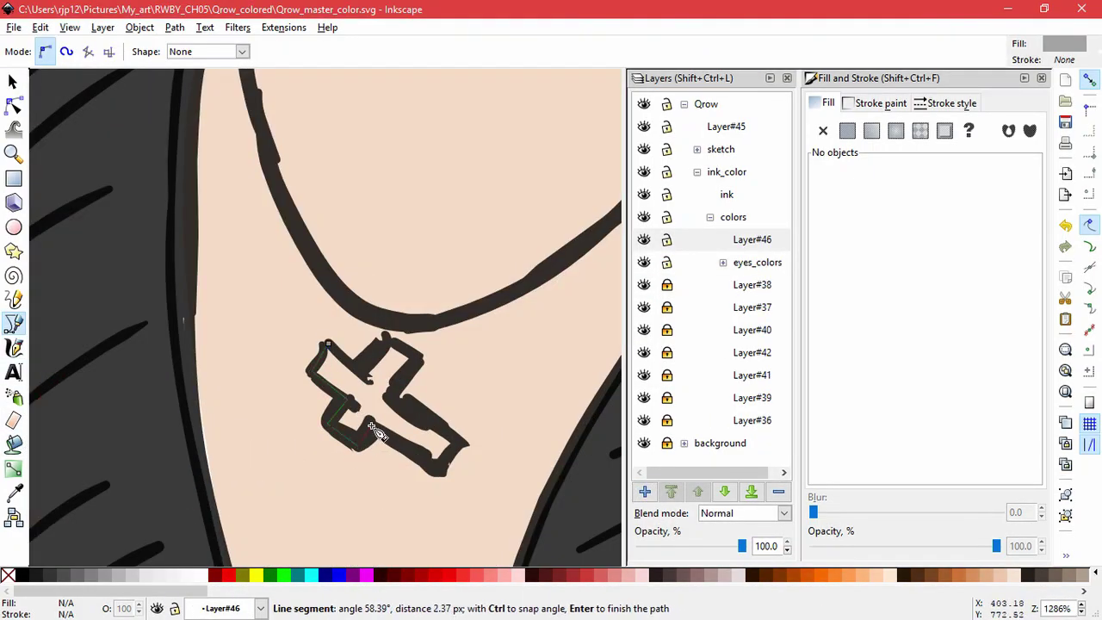
left_click(370, 420)
left_click(441, 470)
left_click(462, 443)
left_click(387, 397)
left_click(417, 360)
left_click(385, 337)
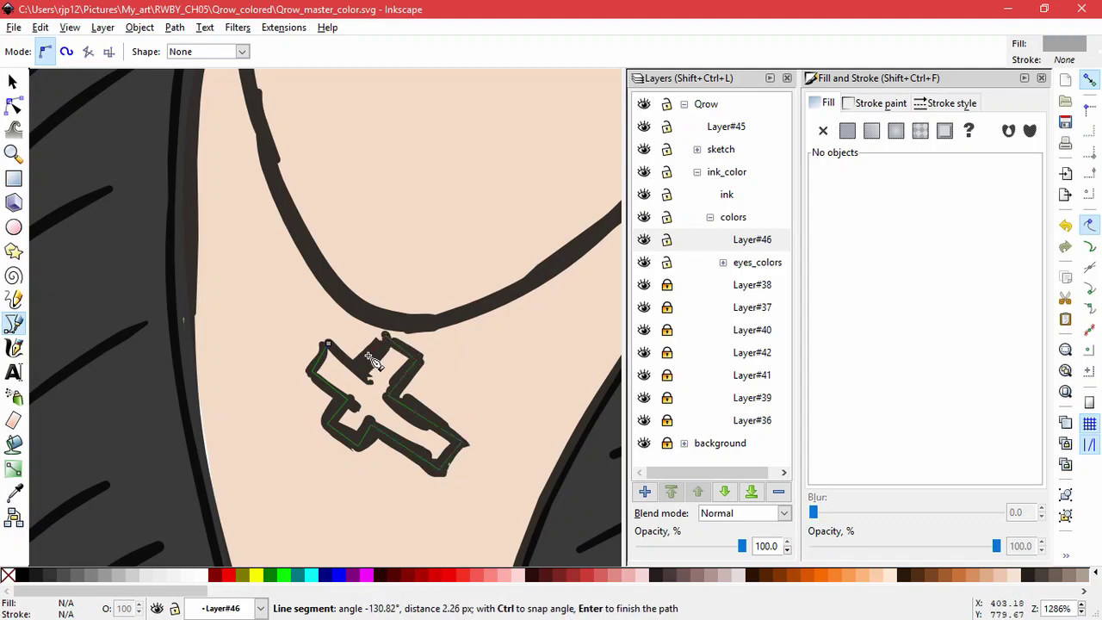
left_click(356, 368)
left_click(329, 344)
left_click_drag(937, 231, 1025, 228)
scroll(443, 321, "down", 3)
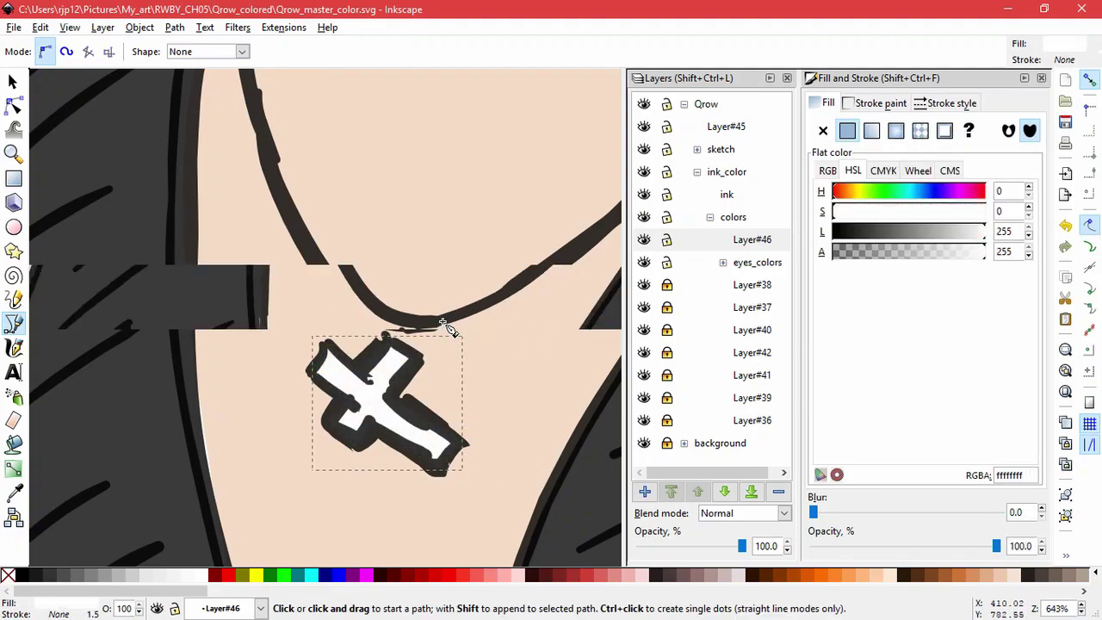
left_click(13, 82)
left_click(553, 233)
left_click_drag(552, 232, 454, 480)
- Trace the open mouth between the lip lines with the Pen tool as a closed white shape for the teeth
scroll(448, 439, "up", 3)
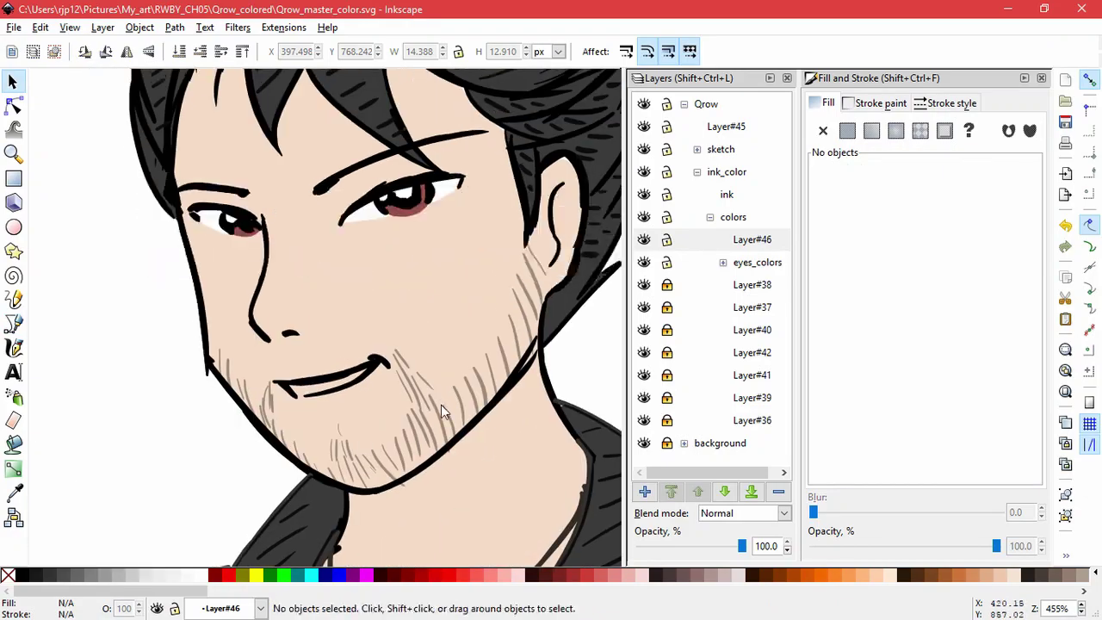
left_click(13, 323)
scroll(339, 411, "up", 2)
left_click(417, 318)
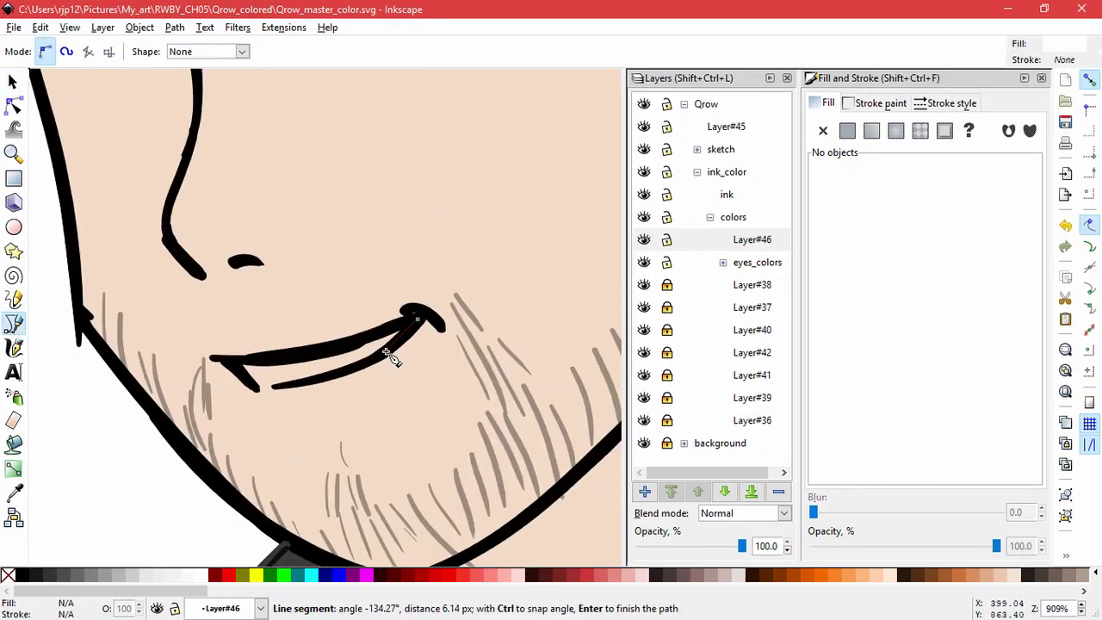
left_click(294, 384)
left_click(258, 388)
left_click(220, 360)
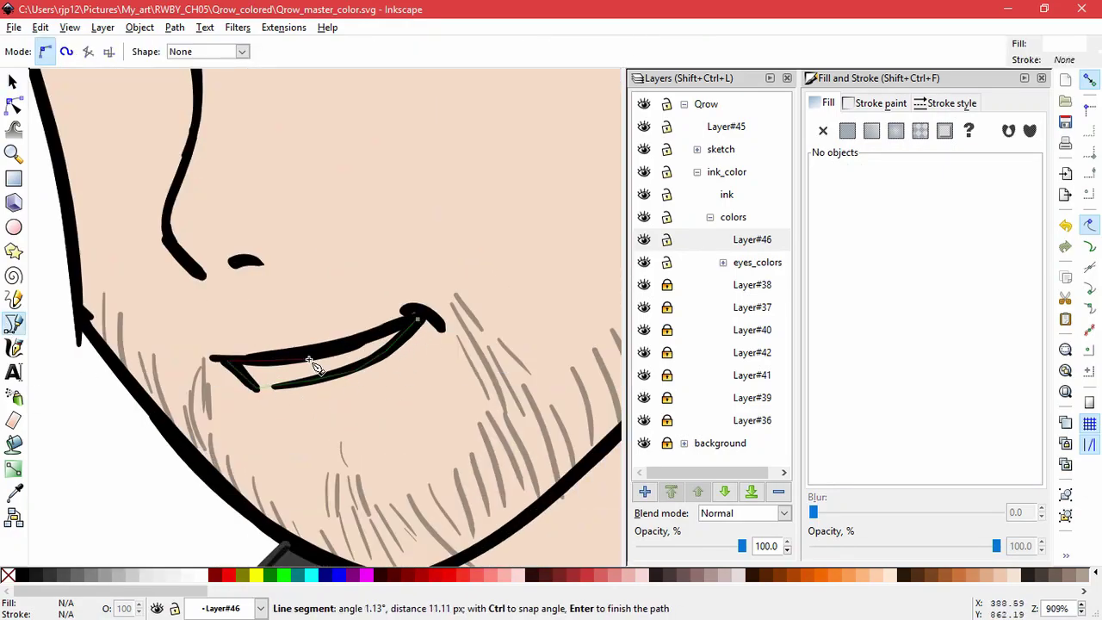
left_click(302, 362)
left_click(419, 319)
left_click(13, 105)
scroll(392, 432, "down", 6)
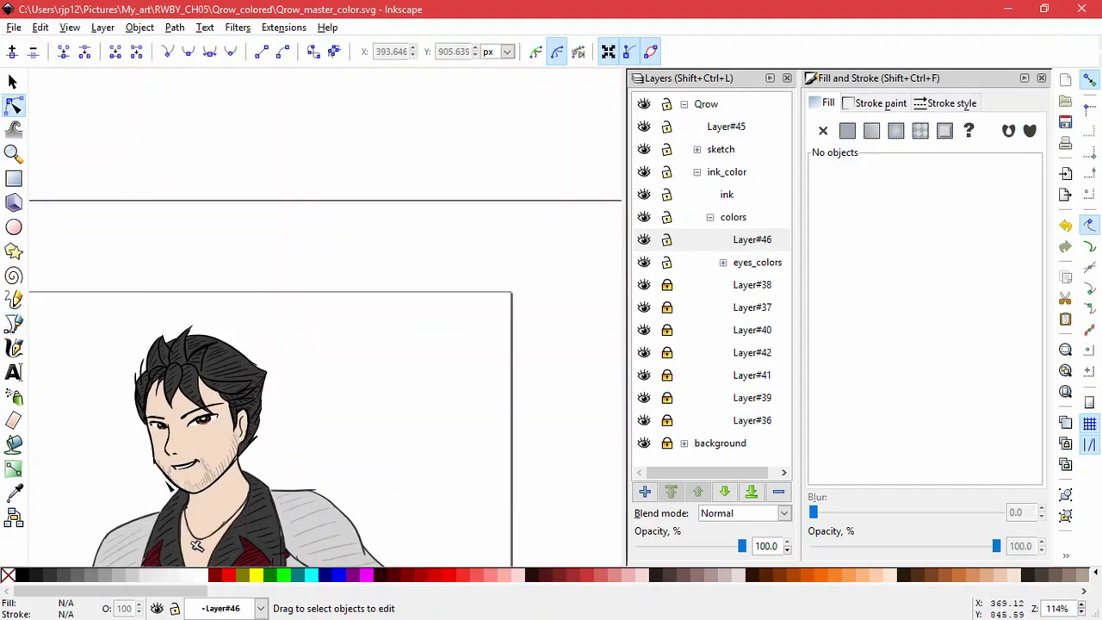
- Expand the sketch and head groups, find the layer holding the mouth lines and unlock Layer#12
scroll(396, 430, "up", 5)
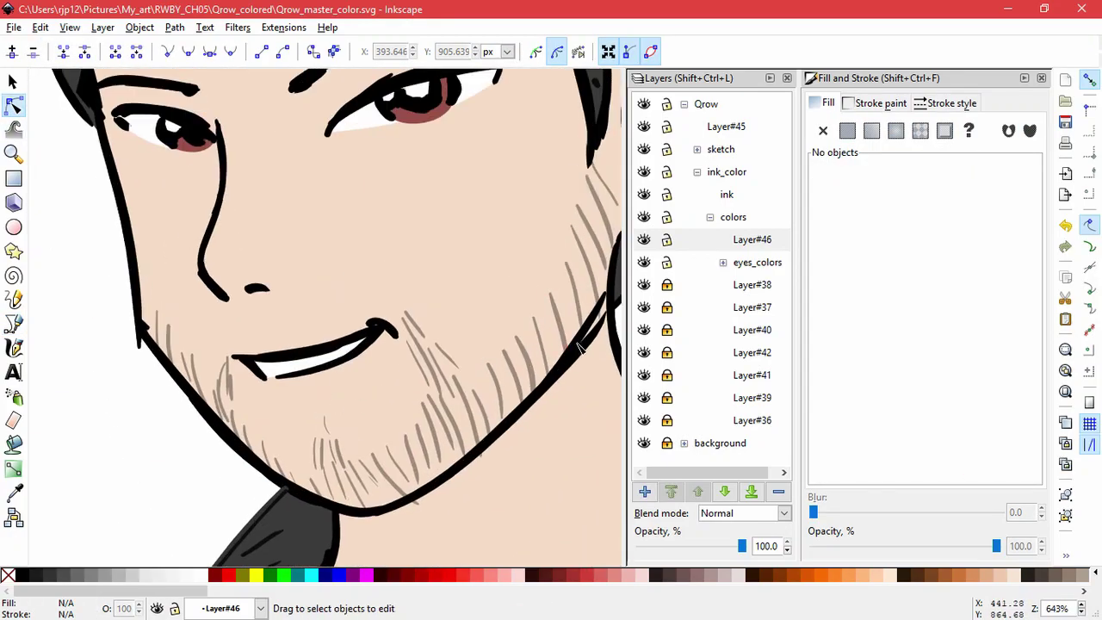
left_click(697, 149)
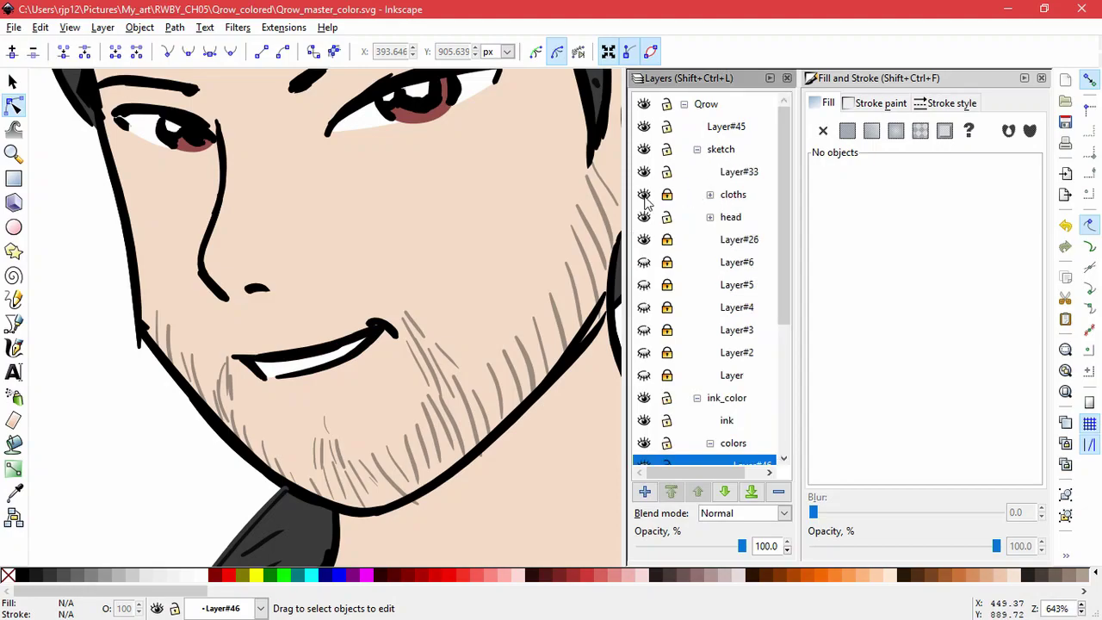
left_click(709, 217)
left_click(709, 217)
left_click(709, 217)
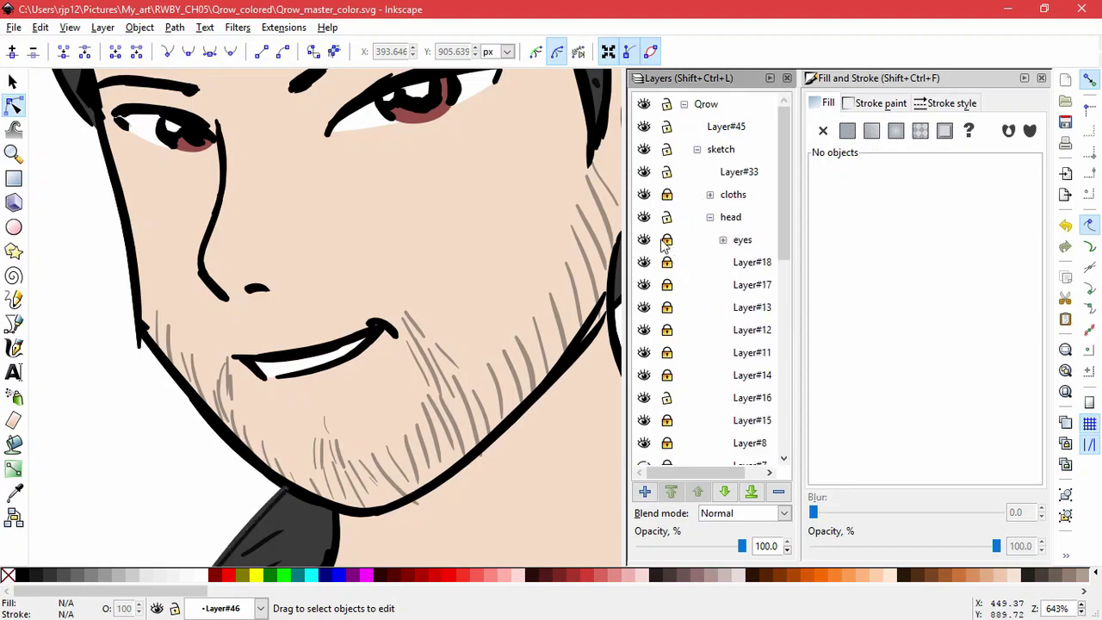
left_click(644, 262)
left_click(644, 262)
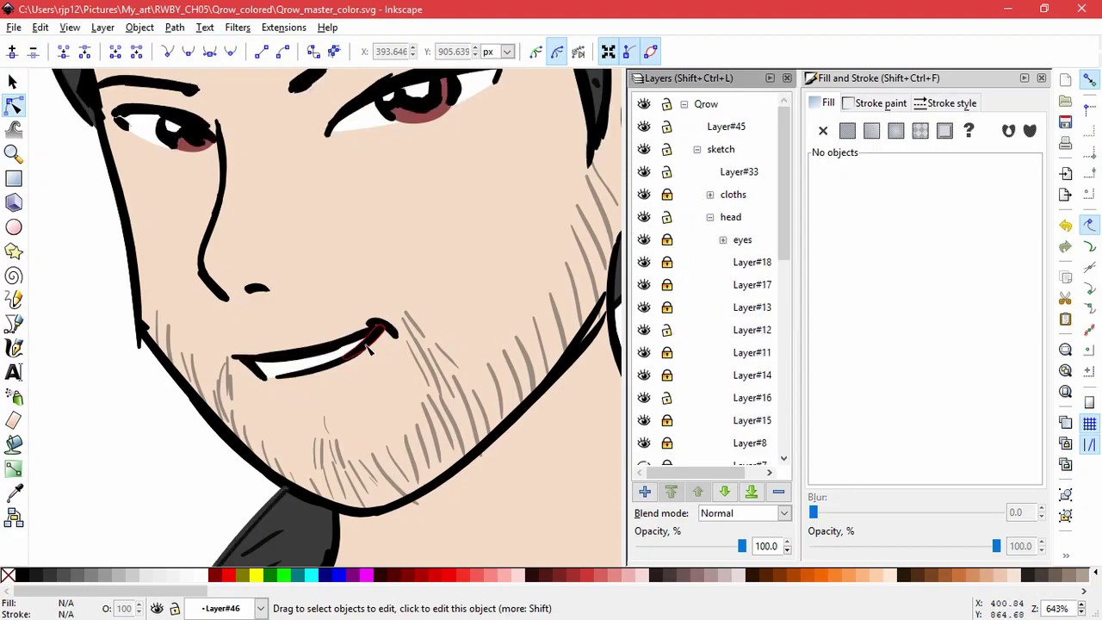
- Try to close the gap at the mouth's corner by adjusting the short stroke, and delete the pasted copy
left_click(283, 378)
left_click(279, 377)
left_click(13, 83)
left_click(263, 375)
left_click_drag(272, 386, 282, 385)
left_click(263, 377)
key("Delete")
key("ctrl+v")
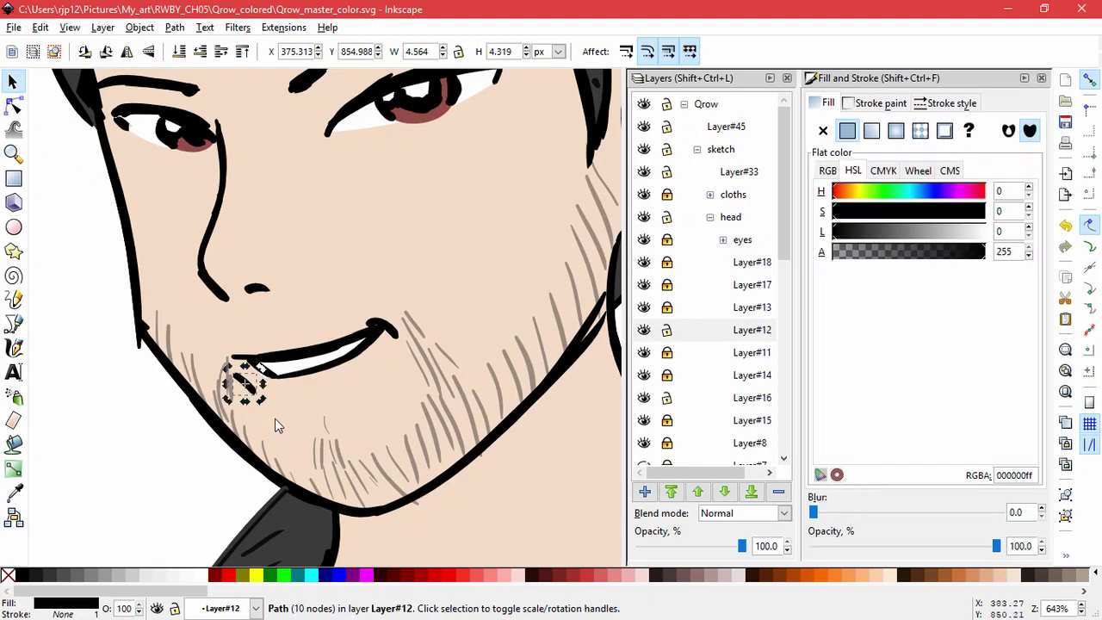
key("Delete")
- Try stretching and deleting the short stroke at the mouth's corner, and undo these changes
scroll(83, 411, "down", 3, "ctrl")
scroll(270, 381, "up", 2, "ctrl")
scroll(271, 382, "up", 2, "ctrl")
left_click(293, 384)
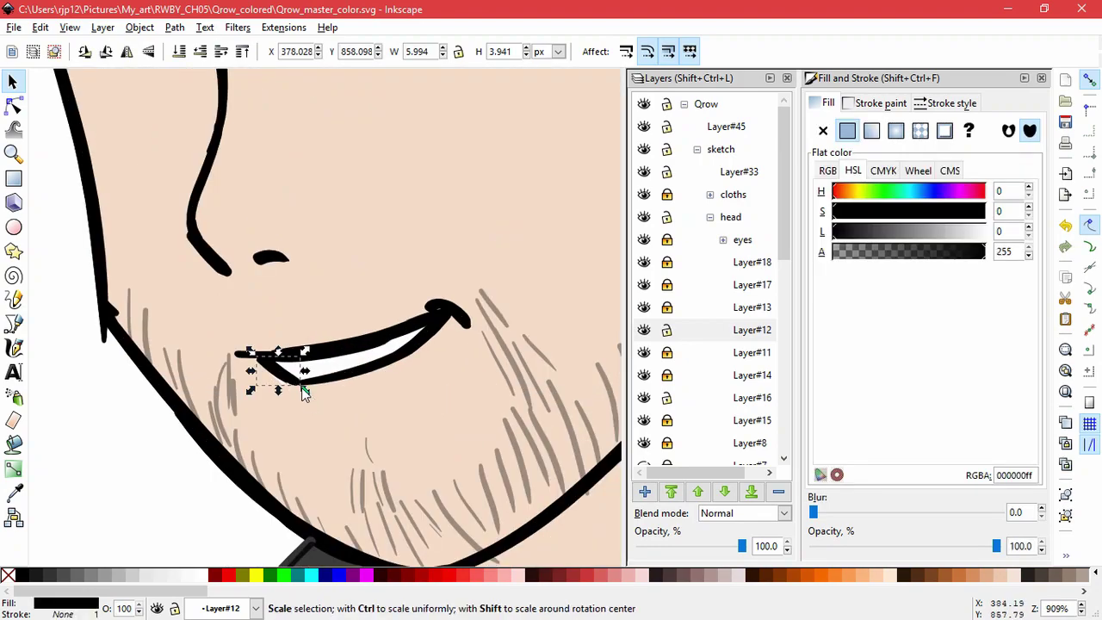
left_click(316, 381)
left_click(294, 393)
left_click(301, 382)
left_click_drag(292, 390, 277, 389)
key("Delete")
key("ctrl+z")
key("ctrl+z")
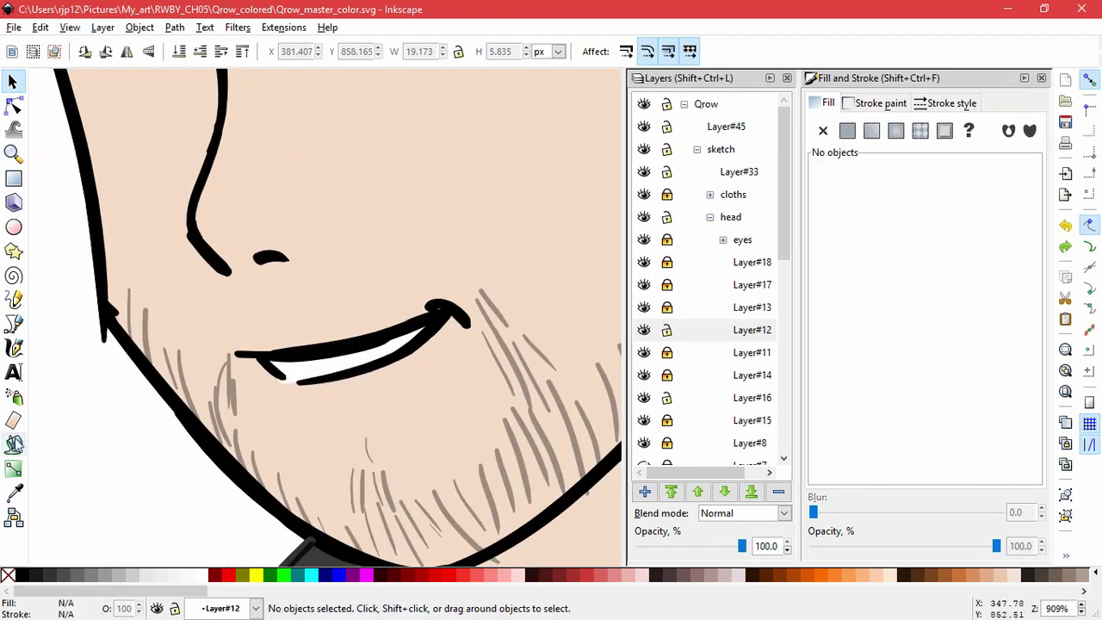
- Try to select the lower mouth lines together by drawing across them and shift them, and undo the change
mouse_move(312, 405)
left_mouse_down()
mouse_move(370, 387)
mouse_move(417, 346)
mouse_move(316, 385)
left_mouse_up()
left_click_drag(398, 349, 423, 341)
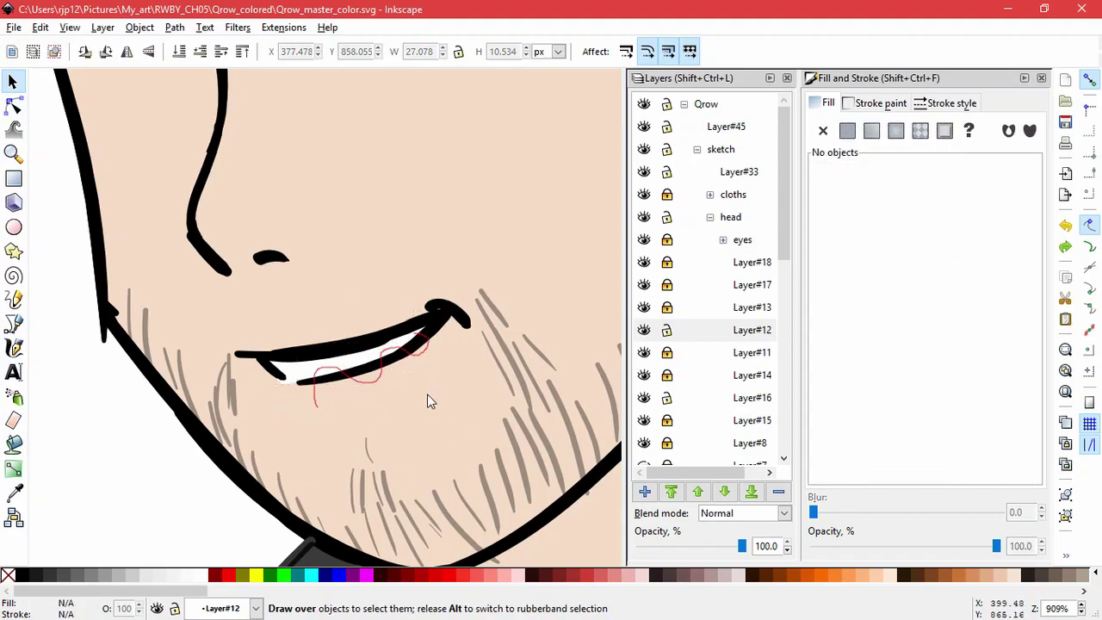
left_click_drag(247, 391, 233, 379)
key("ctrl+z")
left_click(265, 439)
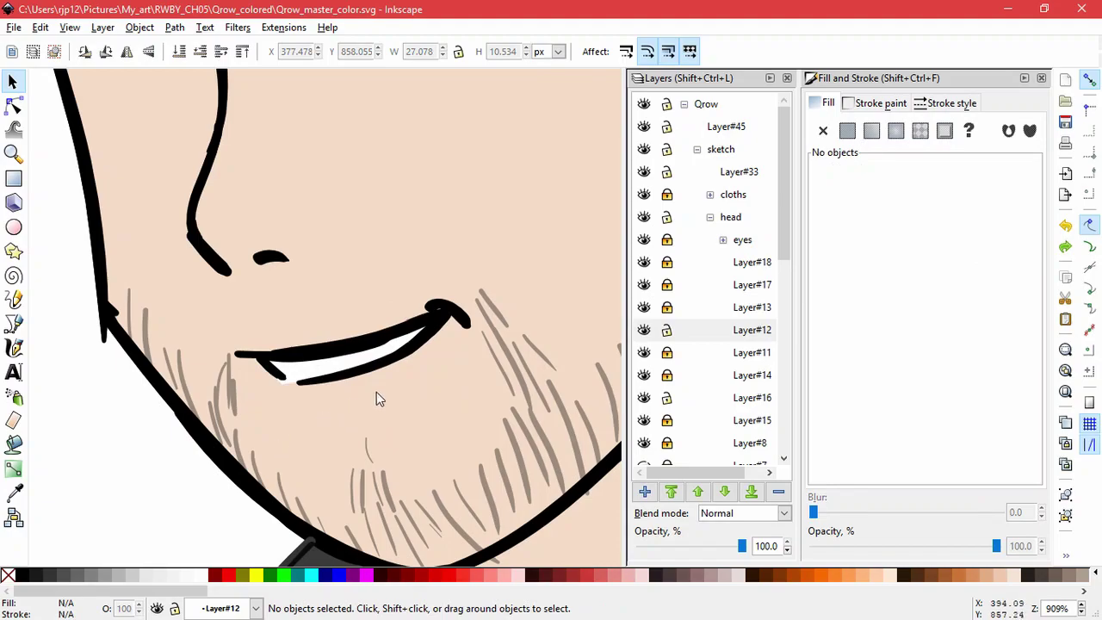
- Resize the short stroke at the mouth's corner to about 4 × 4.4 px
left_click(303, 380)
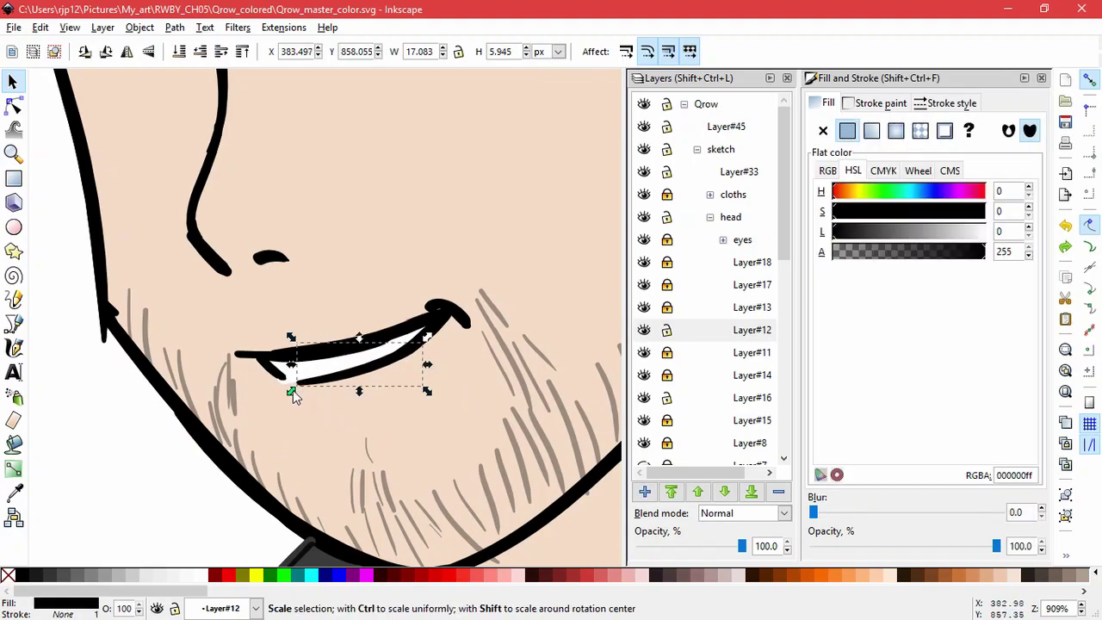
left_click_drag(292, 390, 304, 395)
left_click(284, 380)
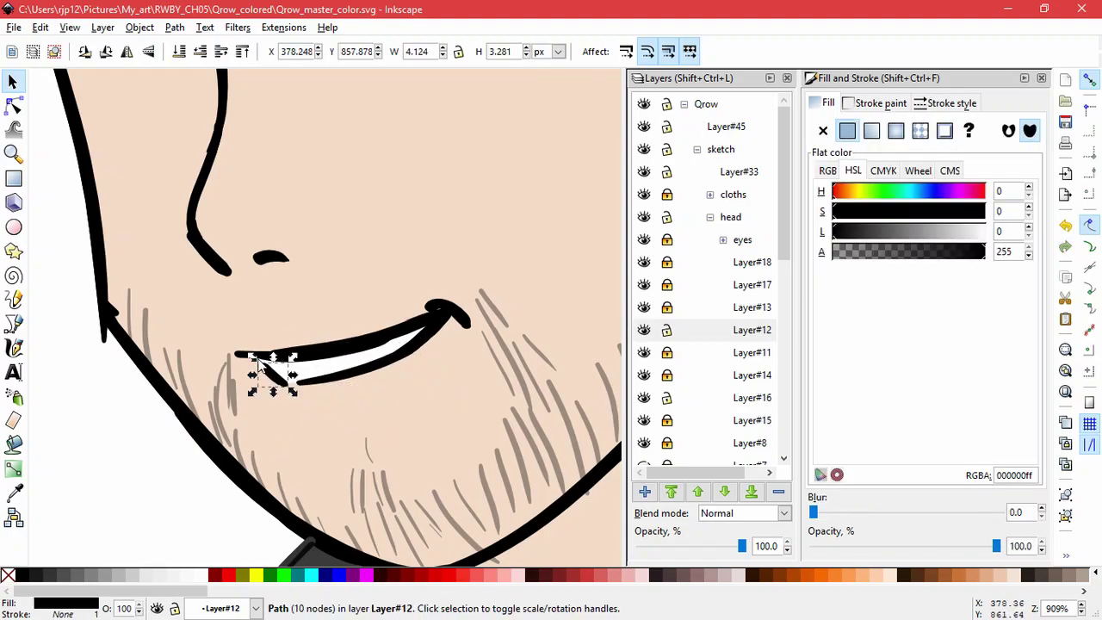
left_click_drag(256, 360, 251, 359)
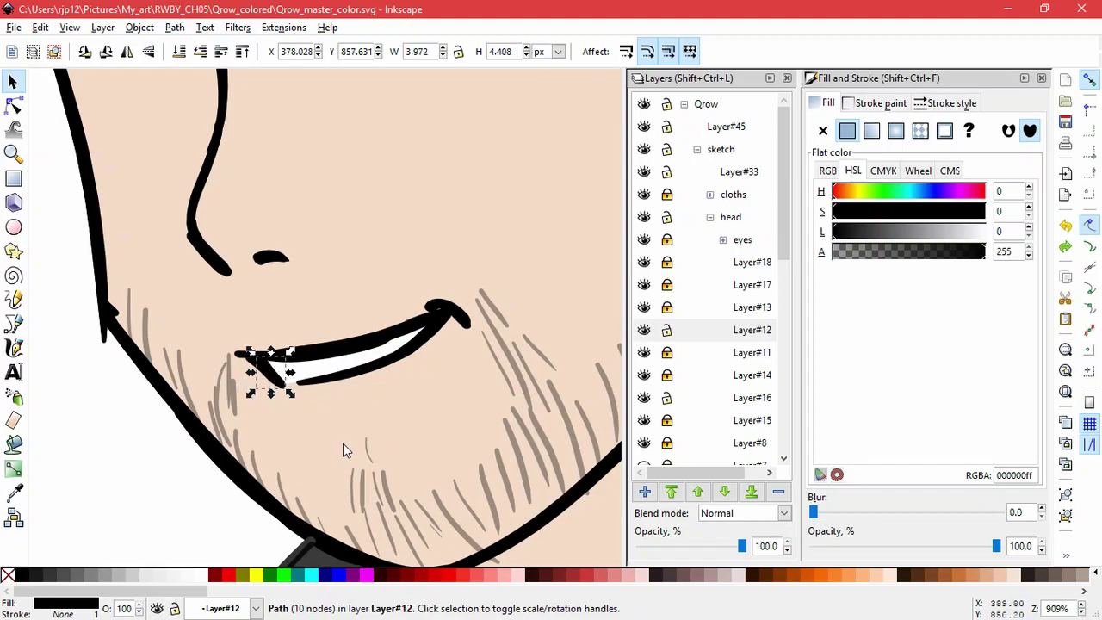
- Try moving, rotating and skewing the lower lip line to meet the short corner stroke
left_click(333, 385)
left_click_drag(334, 385, 316, 380)
left_click(322, 376)
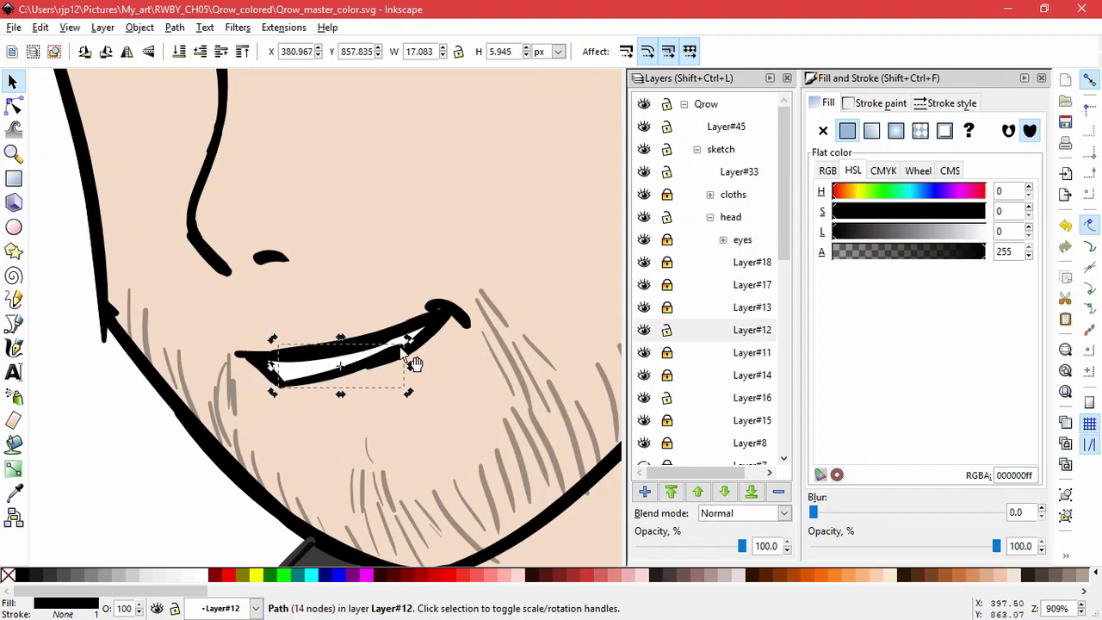
left_click_drag(407, 338, 415, 352)
left_click_drag(306, 389, 306, 384)
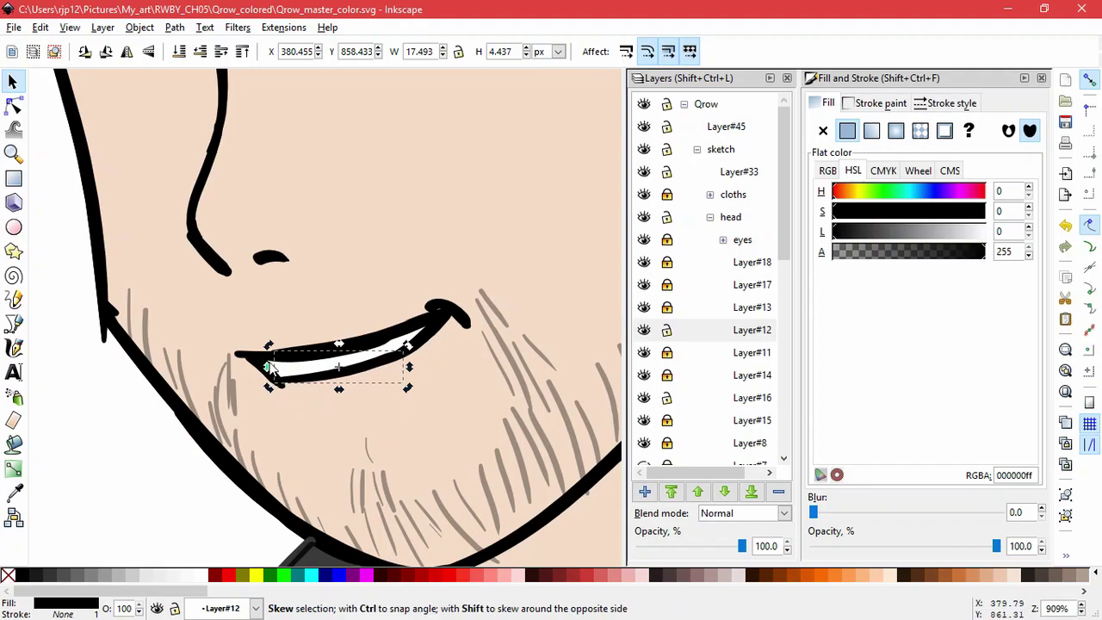
left_click_drag(268, 347, 269, 349)
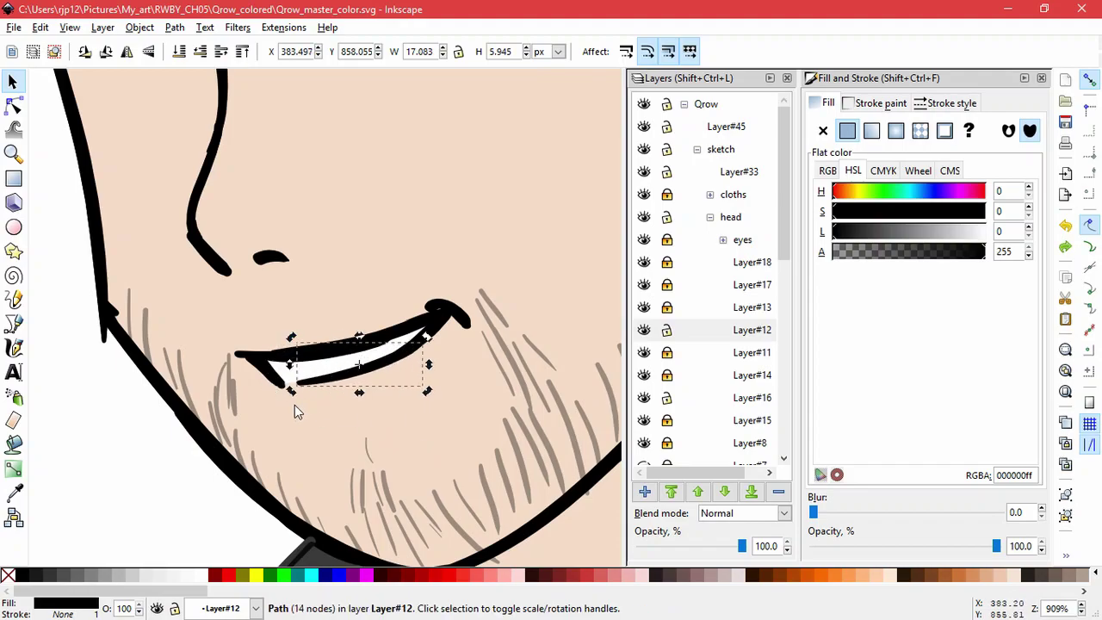
- Try shifting the white mouth shape away from the lip lines and undo the move
left_click(286, 392)
left_click(285, 389)
left_click(339, 389)
left_click_drag(339, 388, 321, 403)
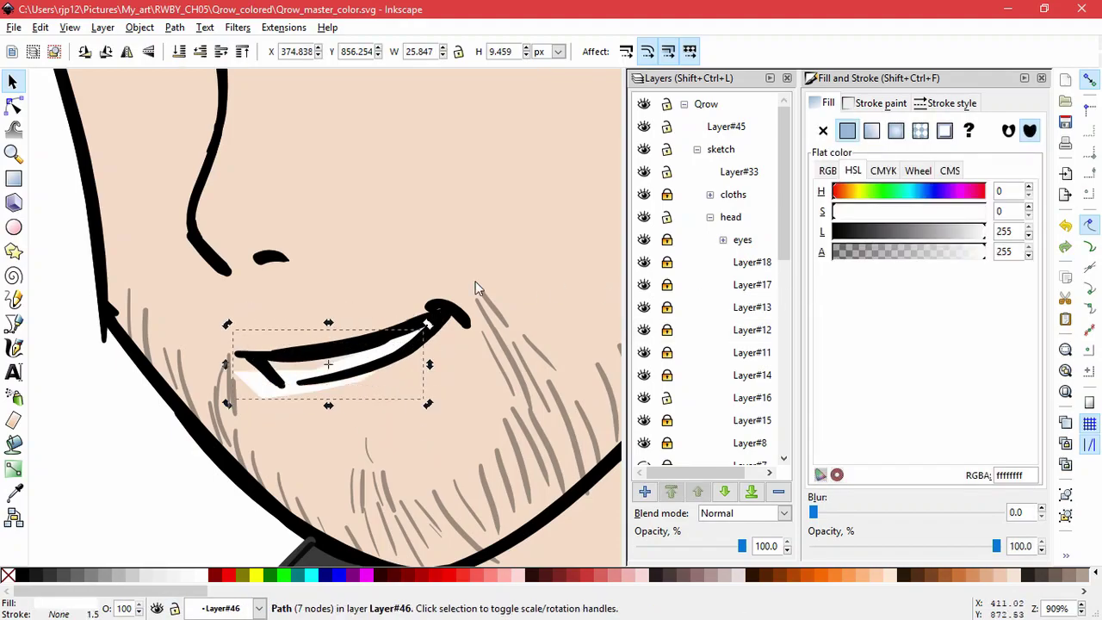
key("ctrl+z")
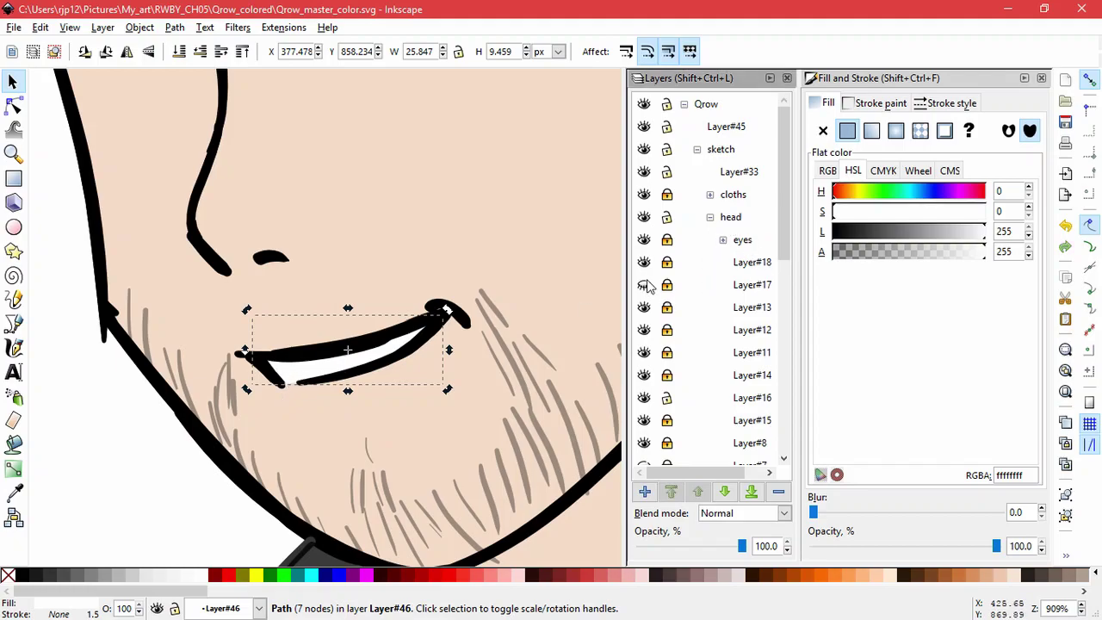
- Unlock Layer#12 again and place a copy of the short stroke, about 4.6 × 4.3 px, at the mouth's corner
left_click(644, 332)
left_click(643, 332)
left_click(282, 385)
mouse_move(283, 387)
left_mouse_down()
mouse_move(303, 383)
mouse_move(280, 386)
mouse_move(294, 387)
mouse_move(286, 441)
mouse_move(283, 381)
mouse_move(303, 378)
left_mouse_up()
left_click(303, 382)
left_click(341, 433)
key("ctrl+z")
left_click(282, 378)
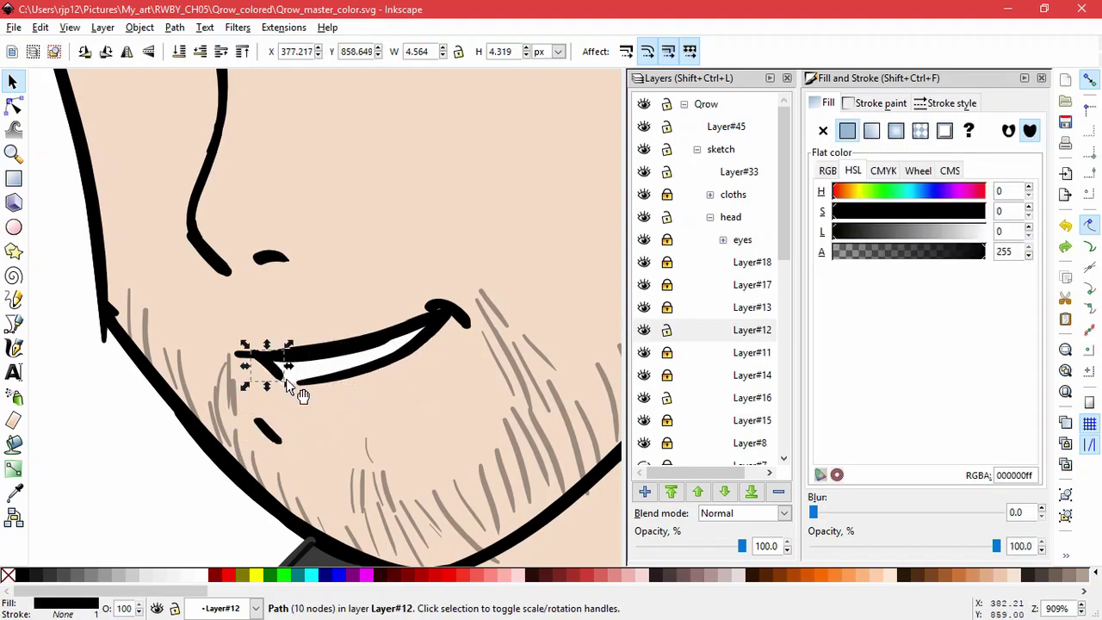
- Nudge the copied corner stroke into place and delete the spare stroke below the mouth
left_click(276, 438)
left_click(280, 377)
left_click(387, 451)
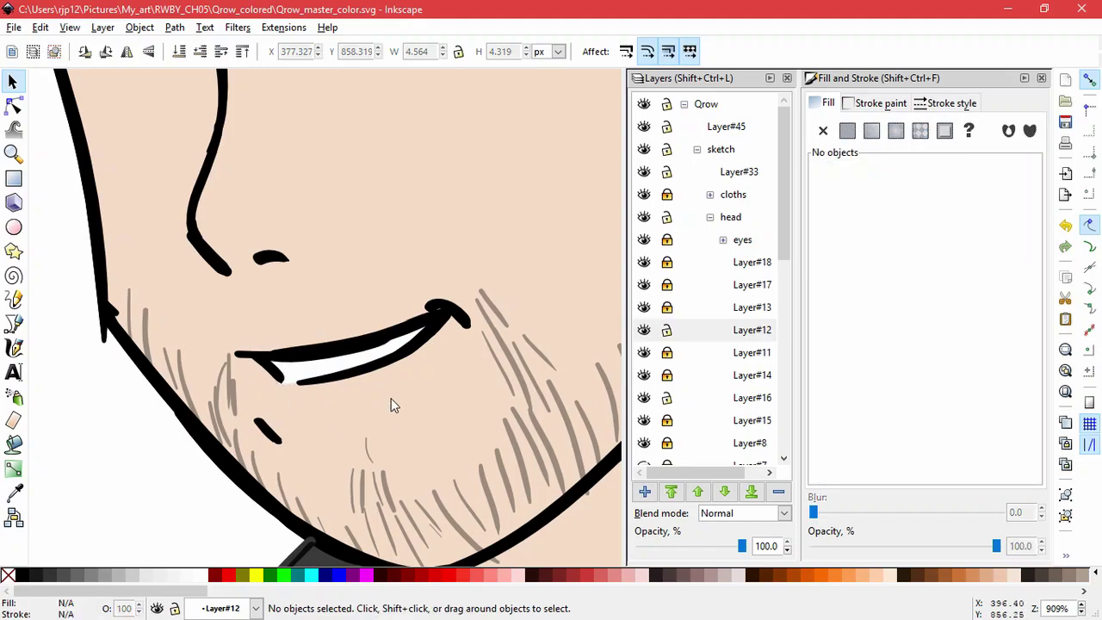
left_click(338, 388)
left_click(280, 435)
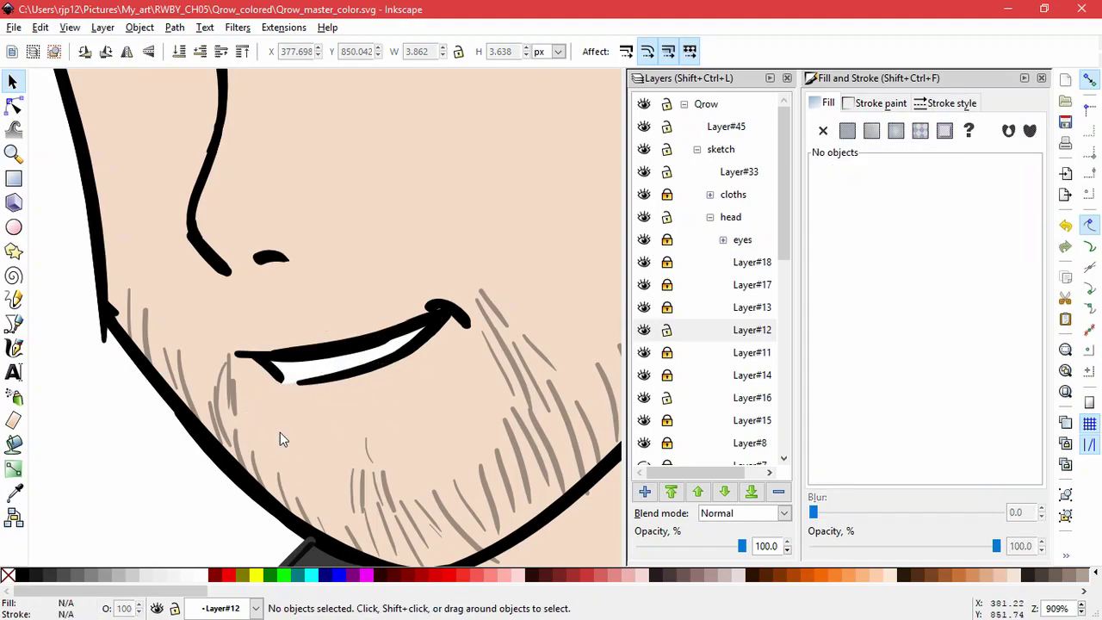
- Adjust the nodes and edges of the white mouth shape so it fits within the lip lines
left_click(711, 219)
left_click(297, 375)
left_click(12, 105)
left_click_drag(252, 358, 336, 346)
left_click(169, 451)
left_click(355, 371)
left_click(316, 372)
left_click(163, 461)
- Show the whole page and save the drawing
scroll(162, 462, "down", 6)
key("space")
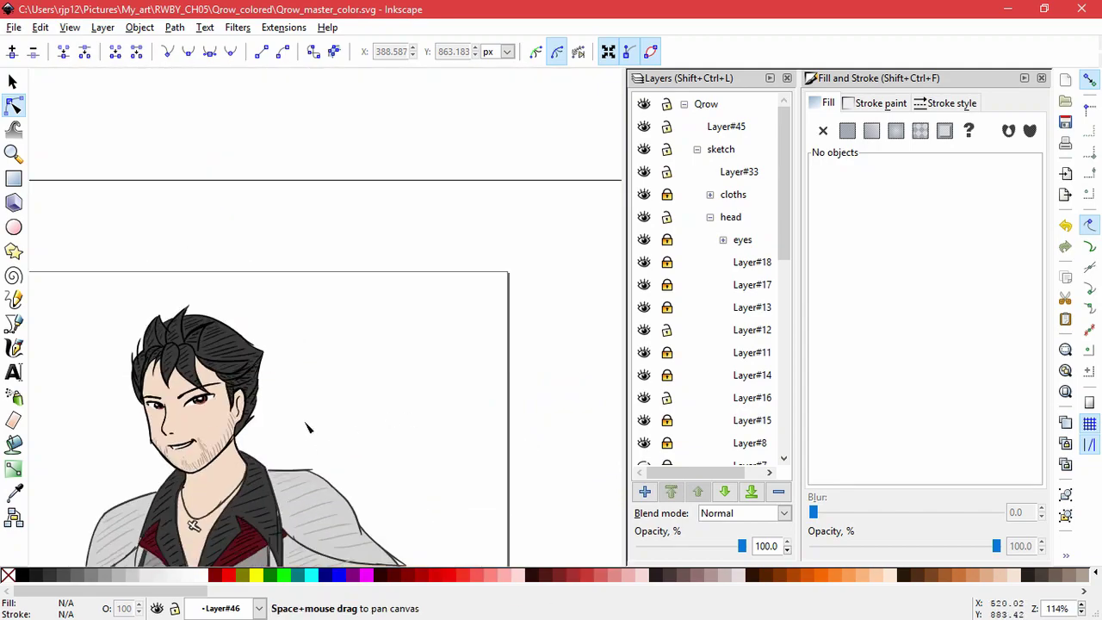
left_click_drag(308, 428, 392, 408)
key("5")
key("ctrl+s")
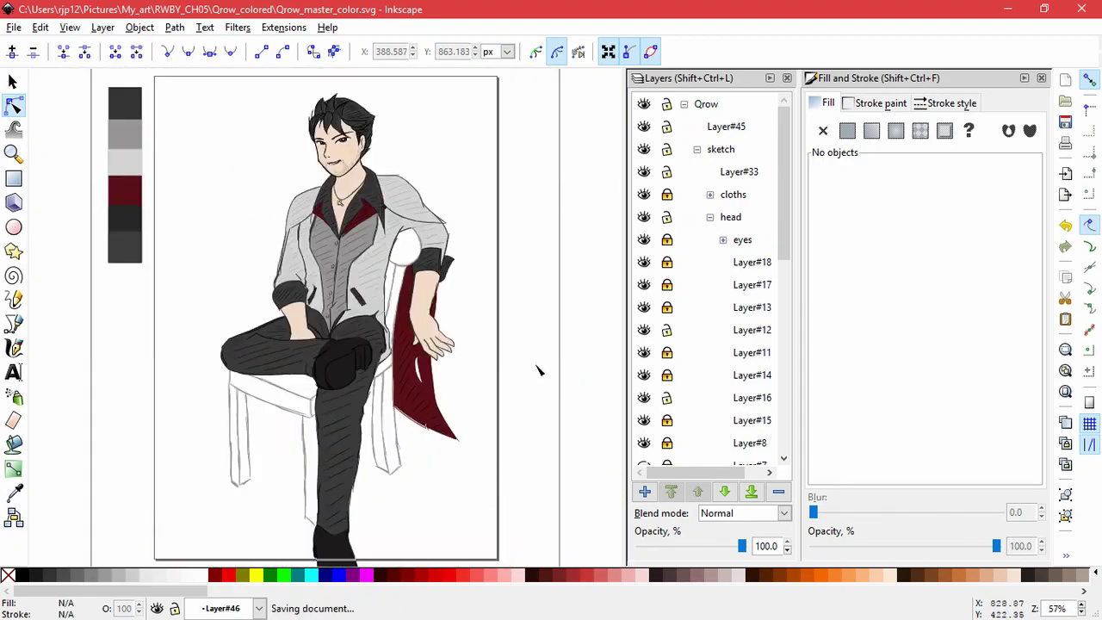